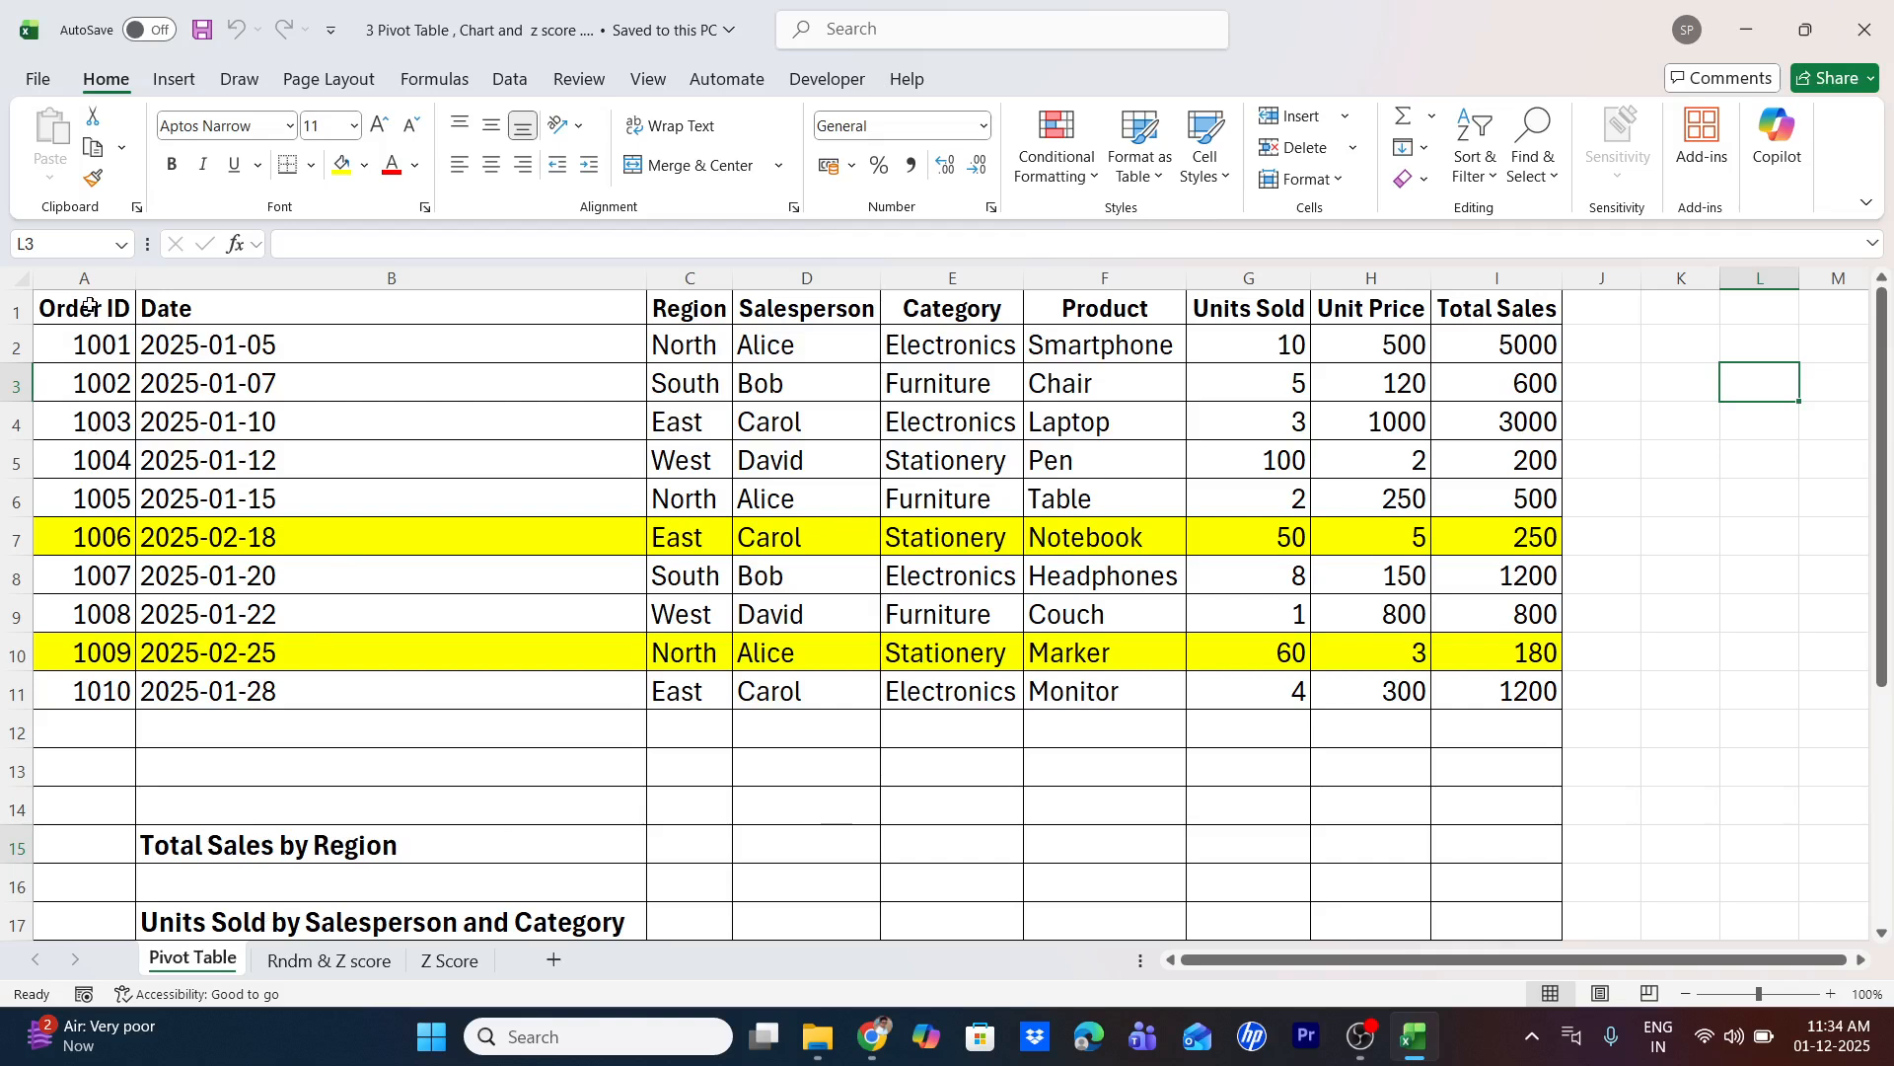
Insert a PivotTable from the sales data in A1:I11, placing it on a new worksheet
left_click_drag(89, 307, 1480, 691)
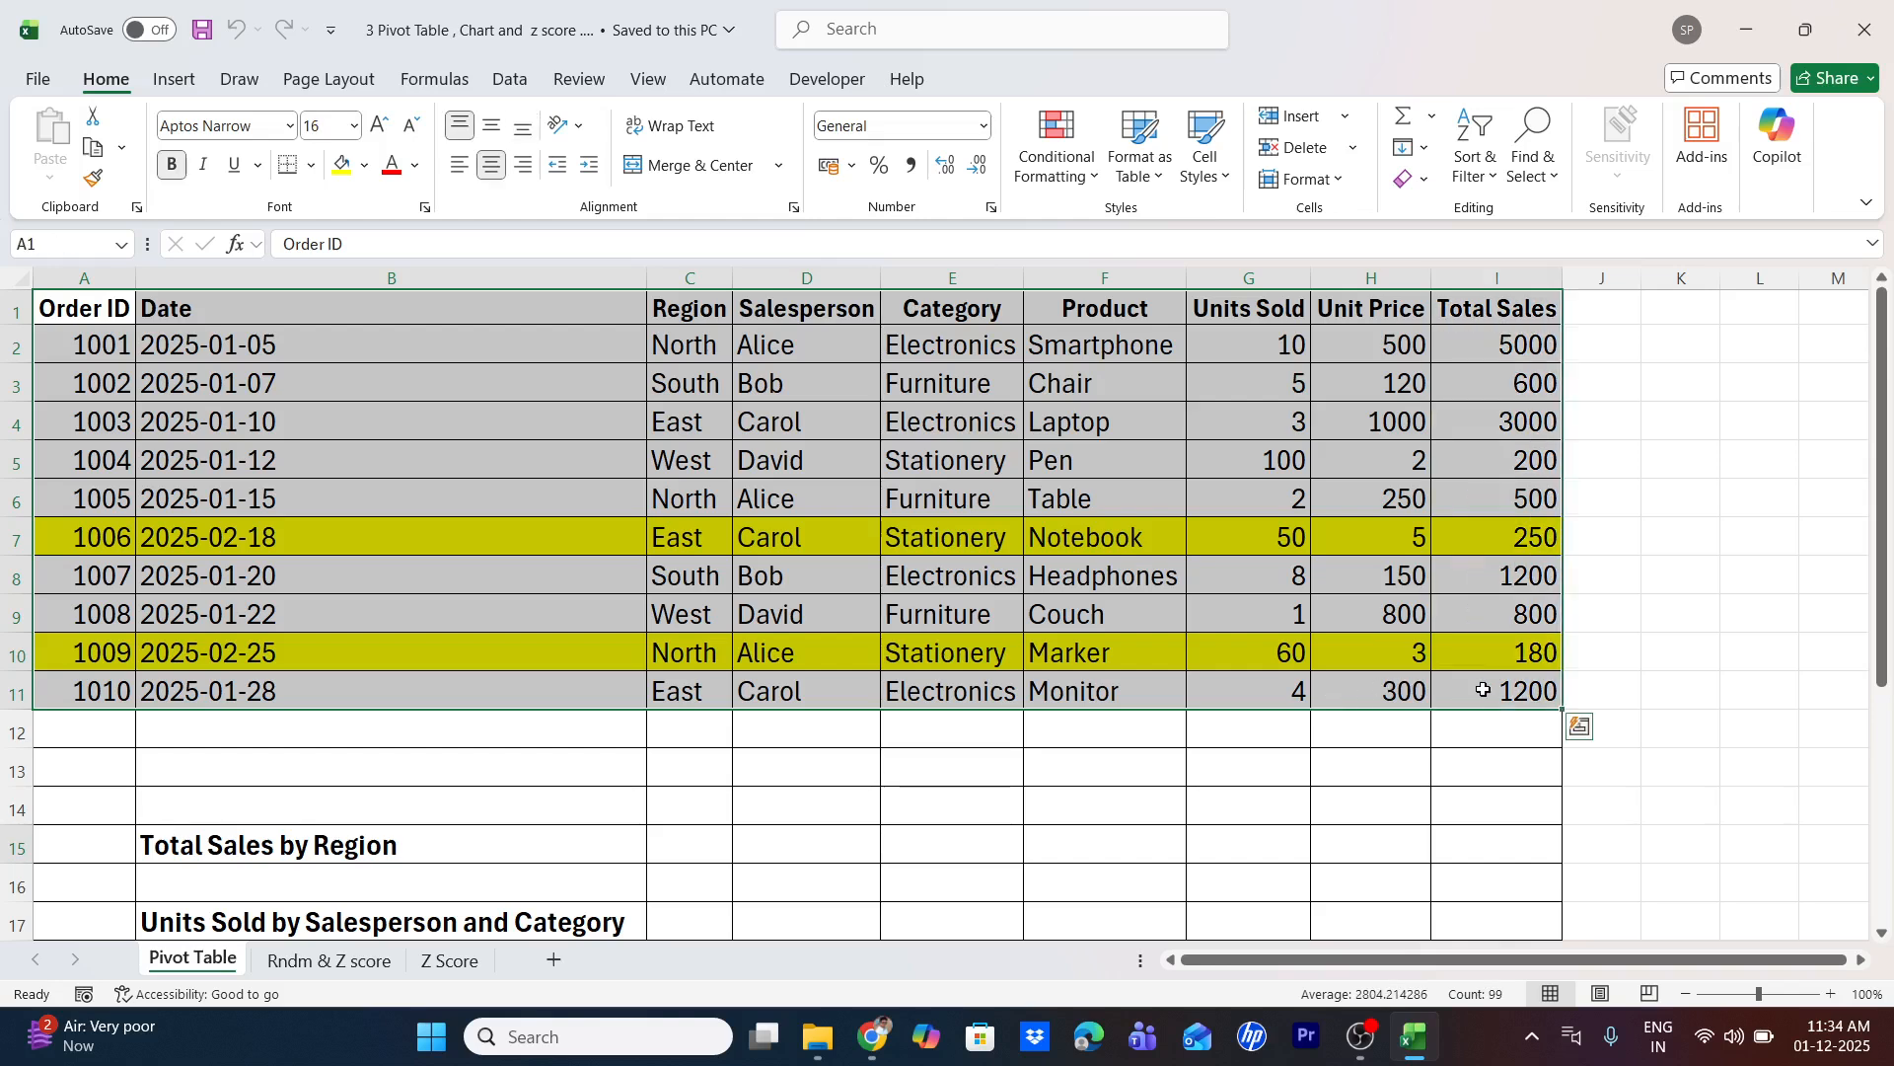
left_click(174, 78)
left_click(58, 127)
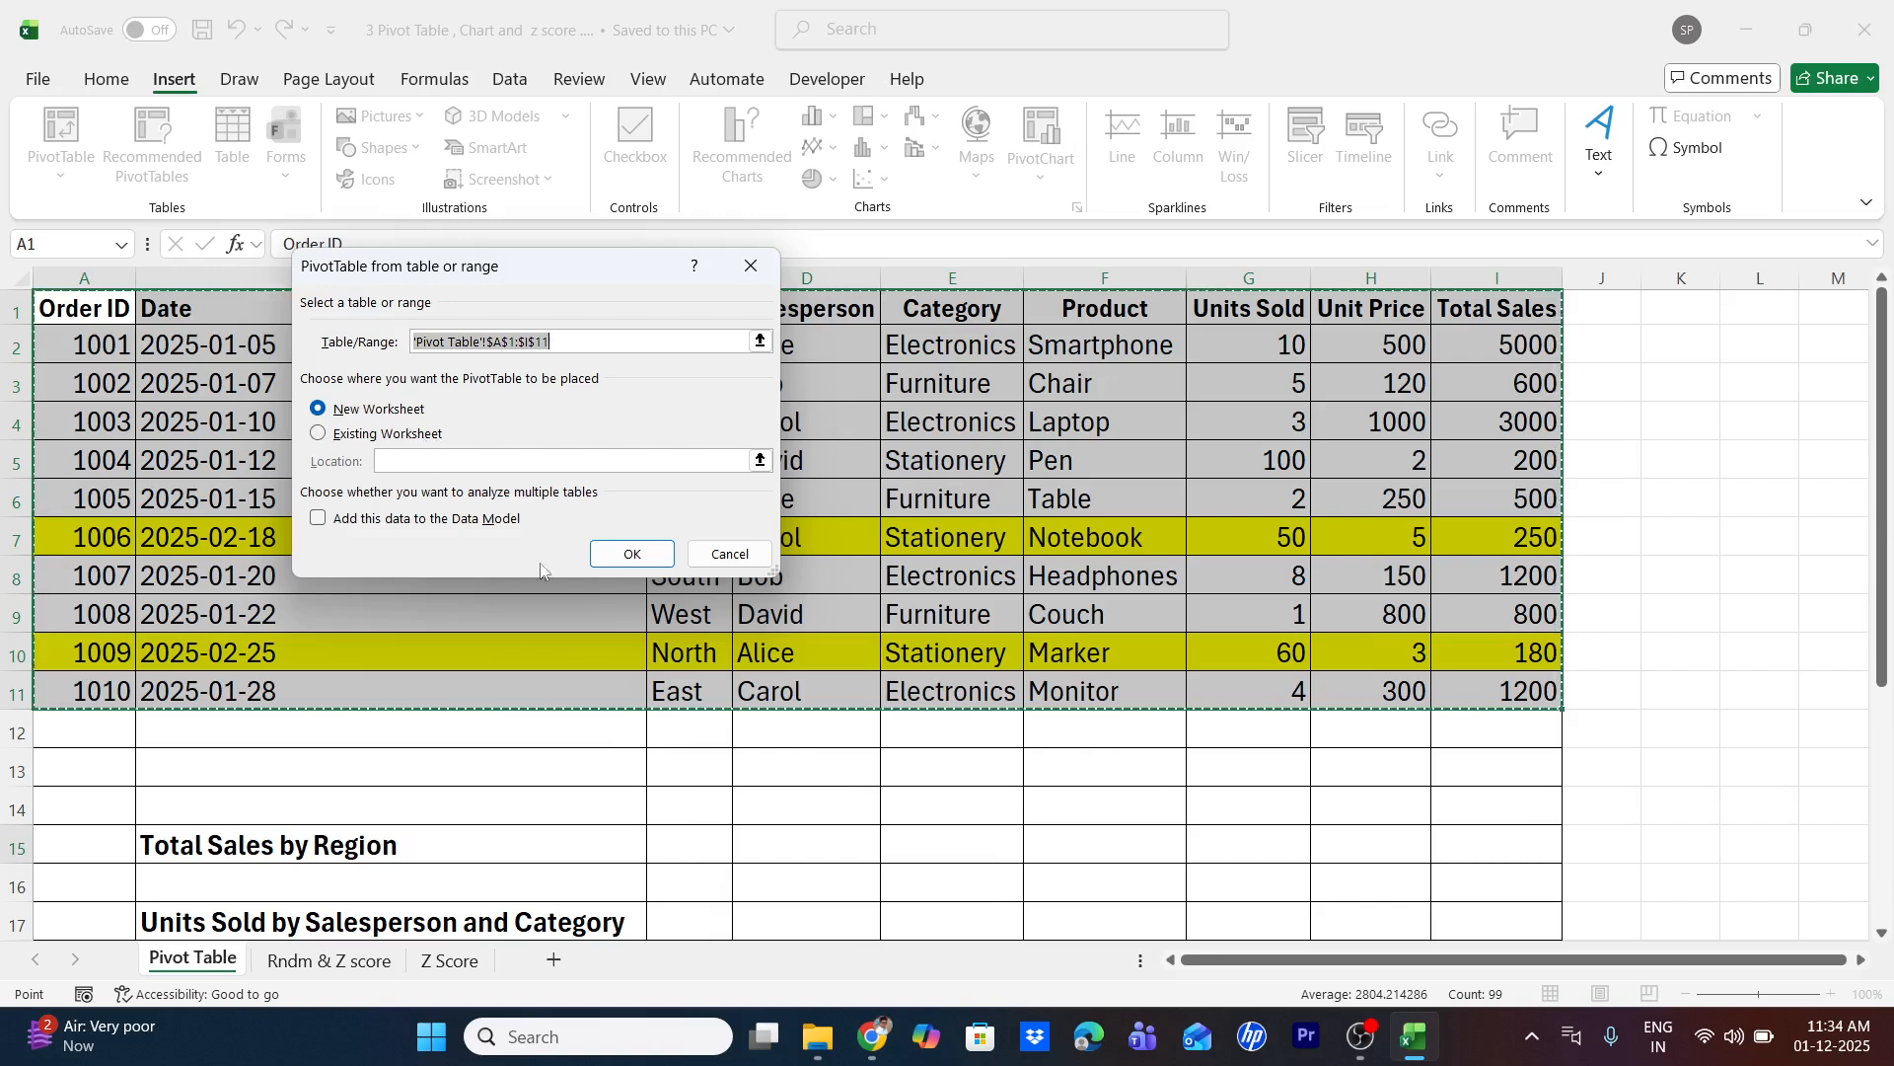
scroll(1031, 804, "down", 2)
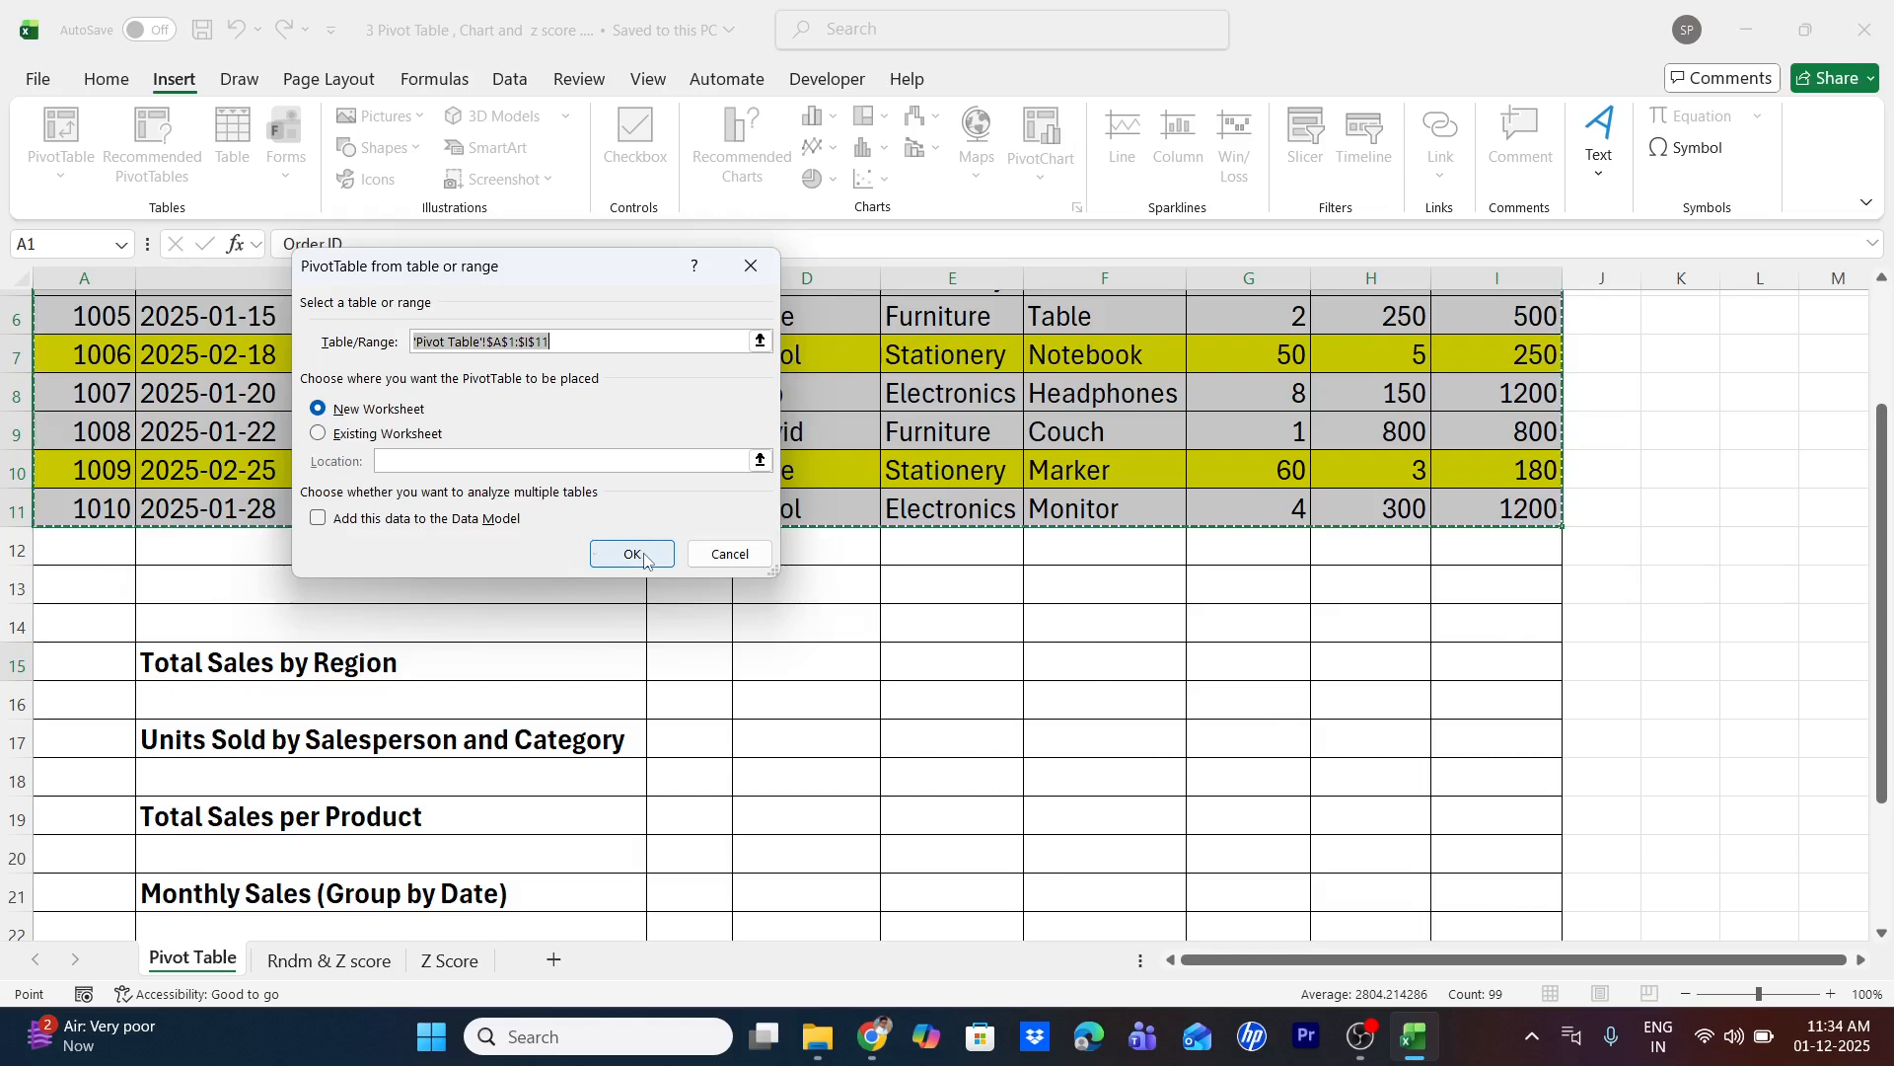
left_click(316, 432)
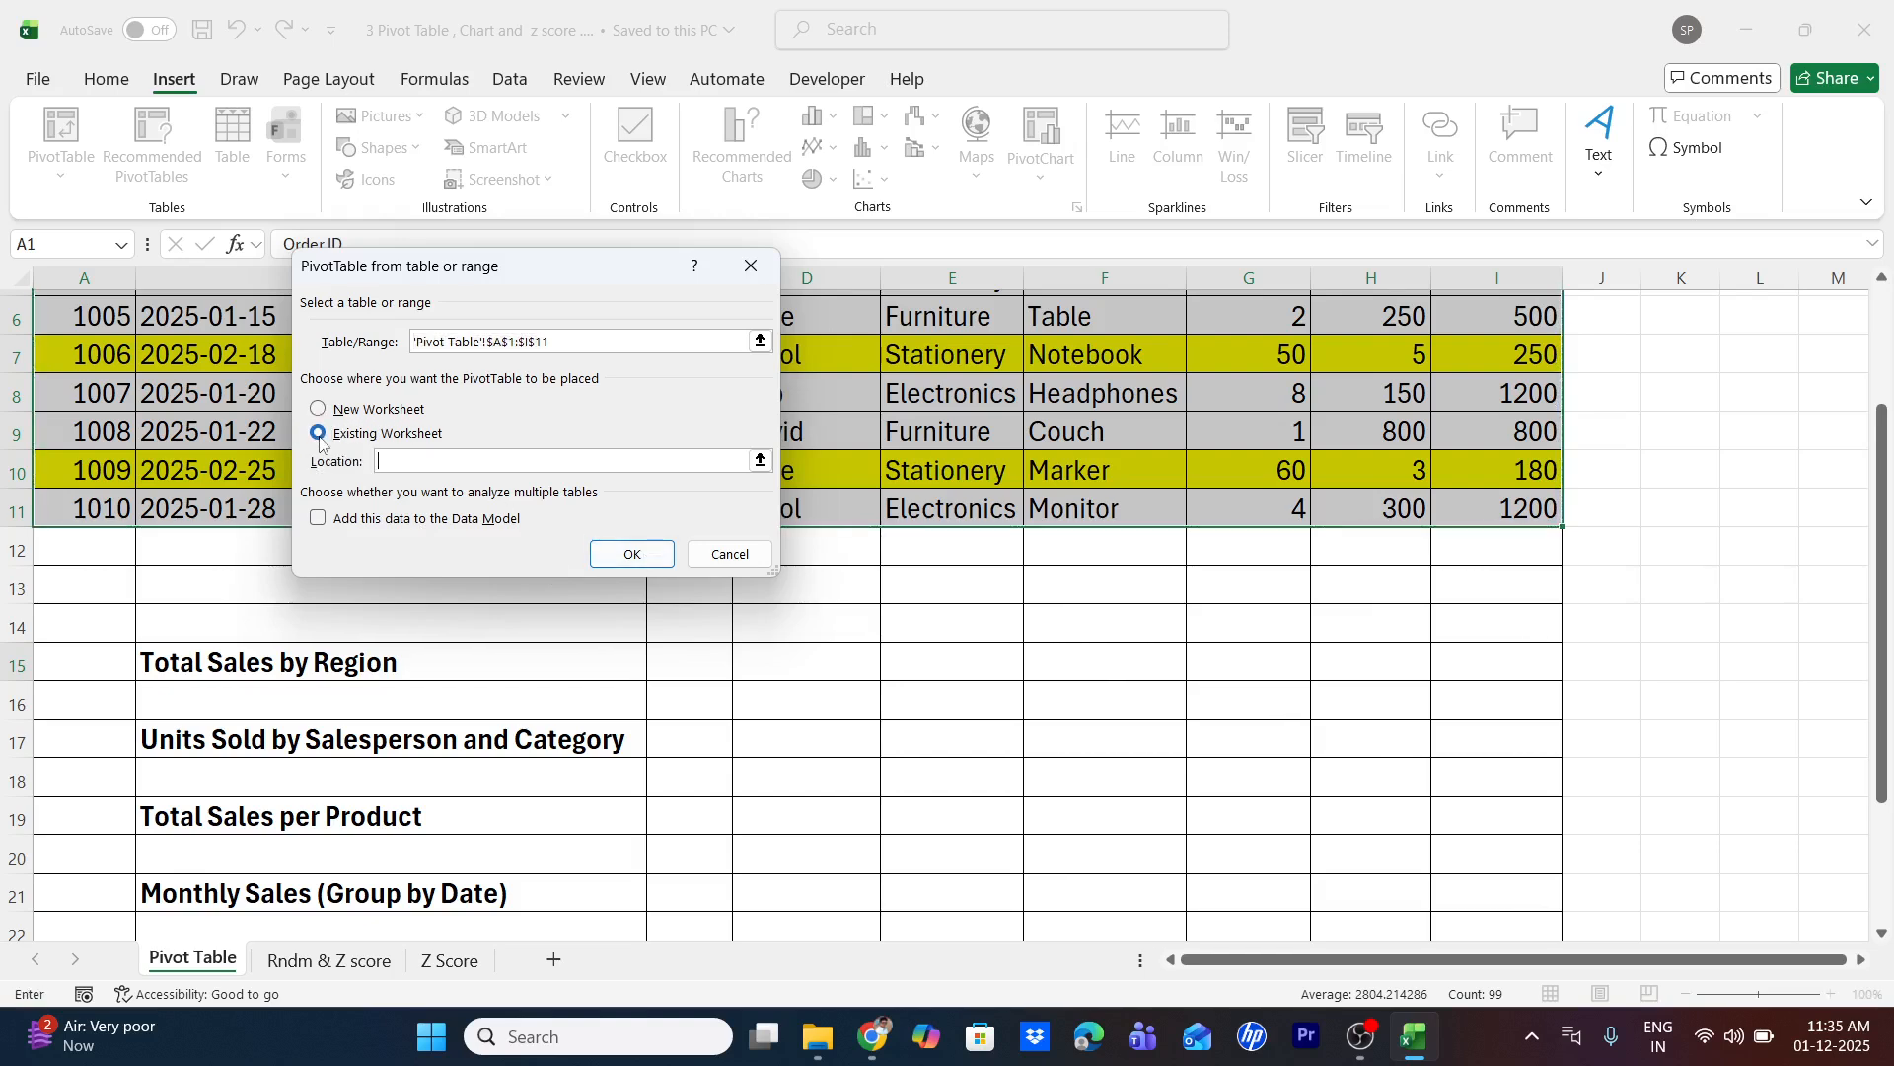
left_click(1212, 703)
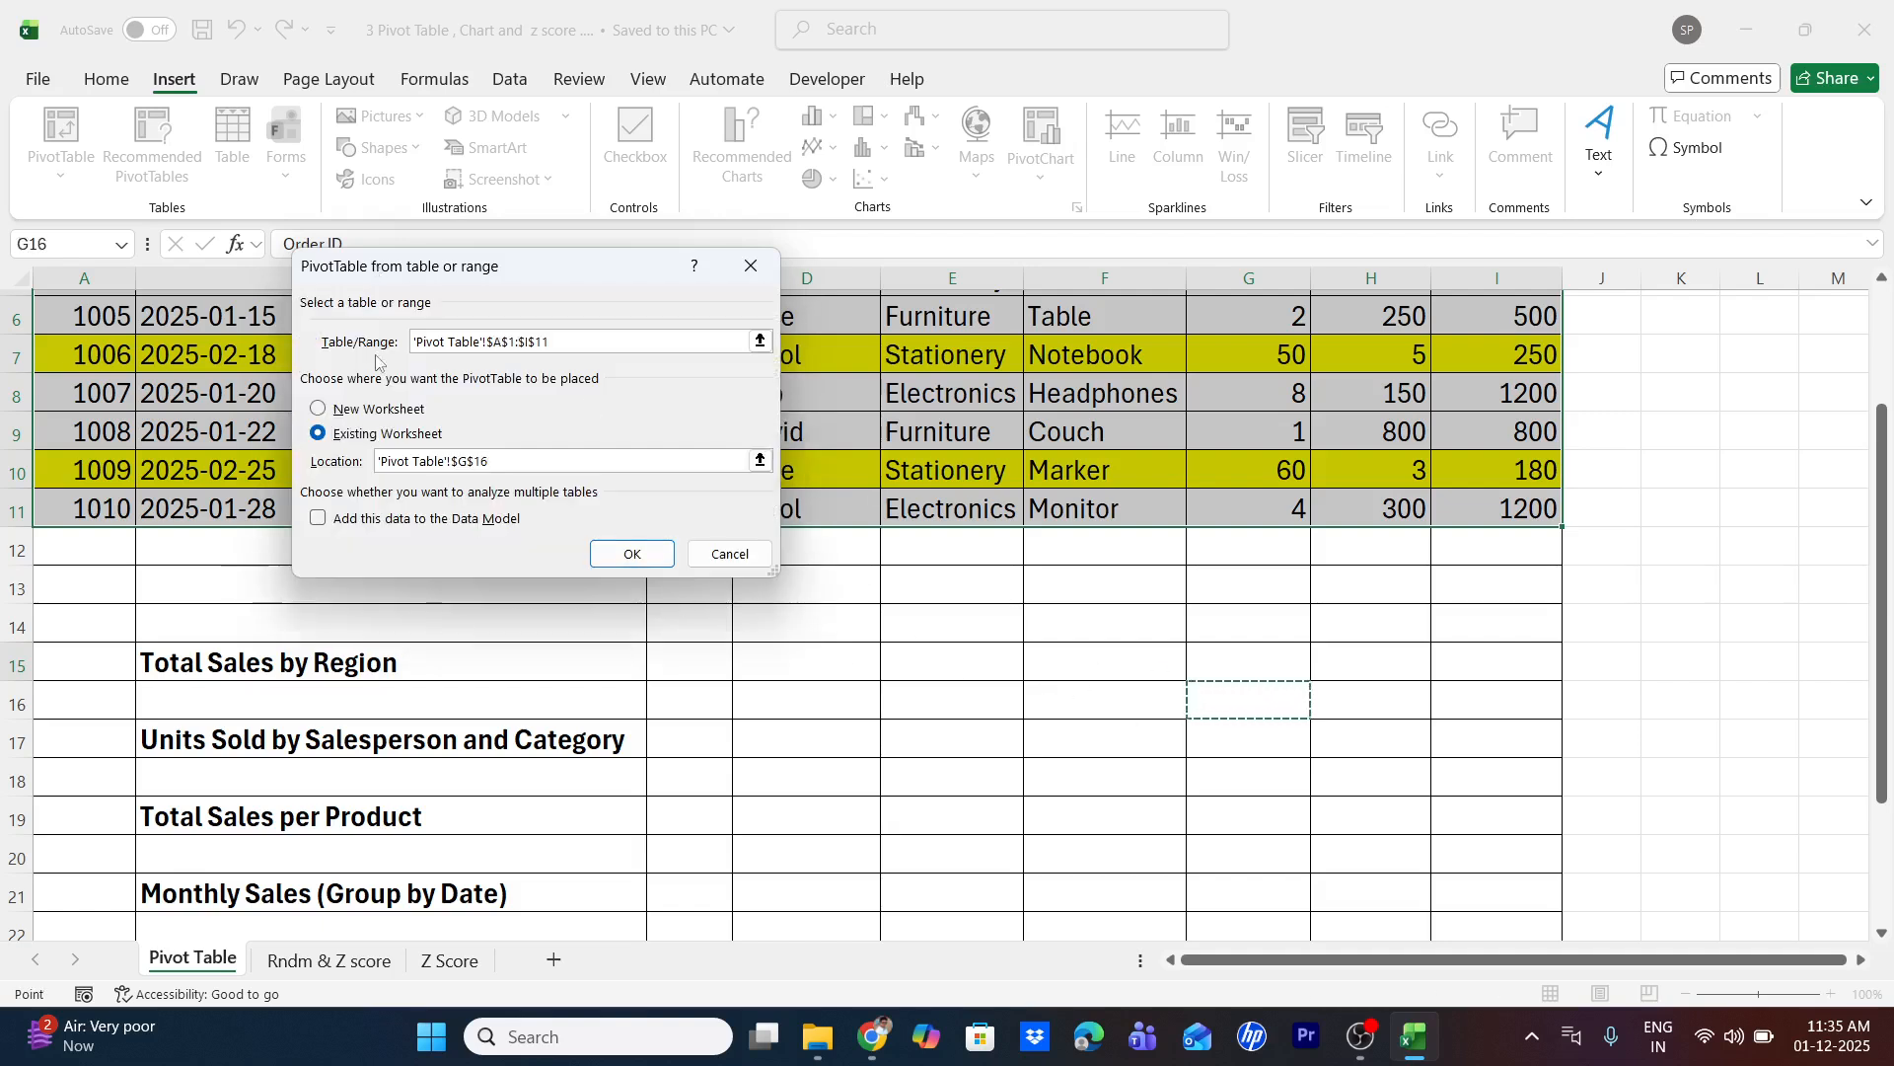
left_click(316, 406)
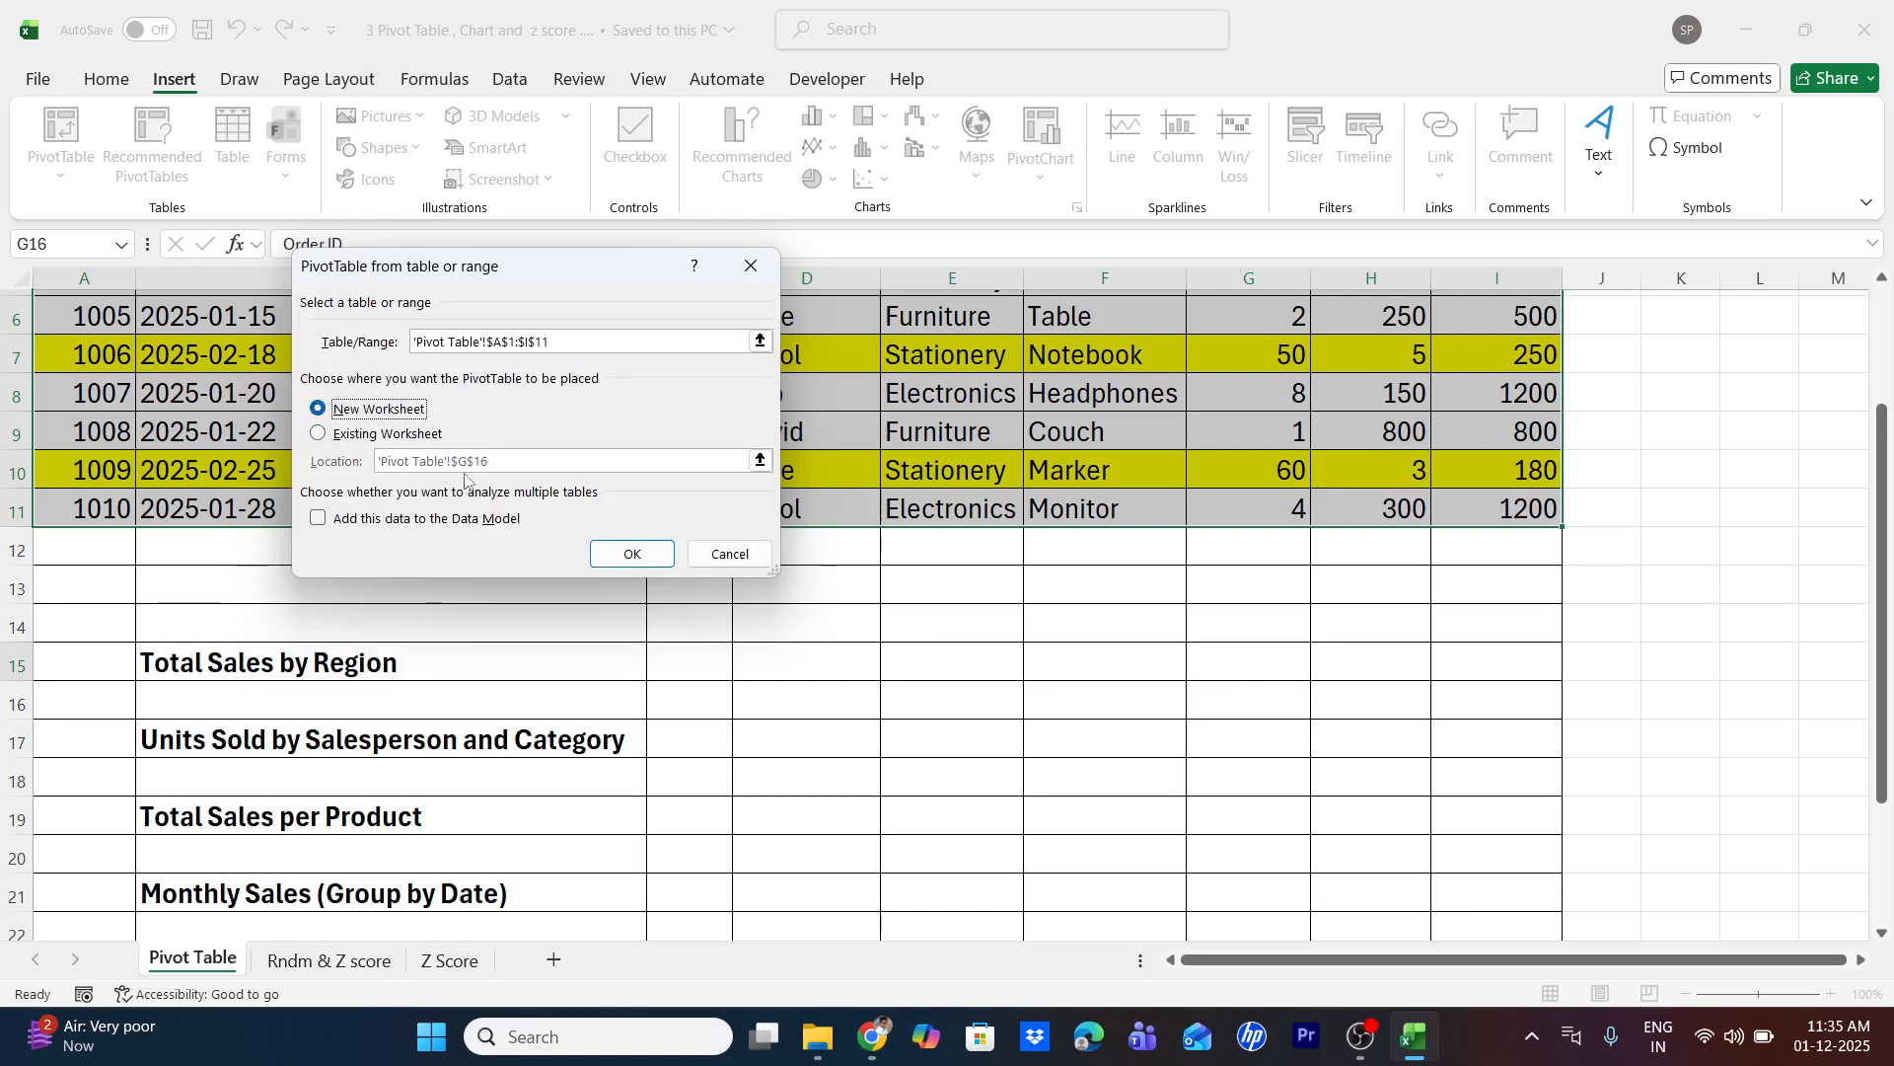
left_click(635, 556)
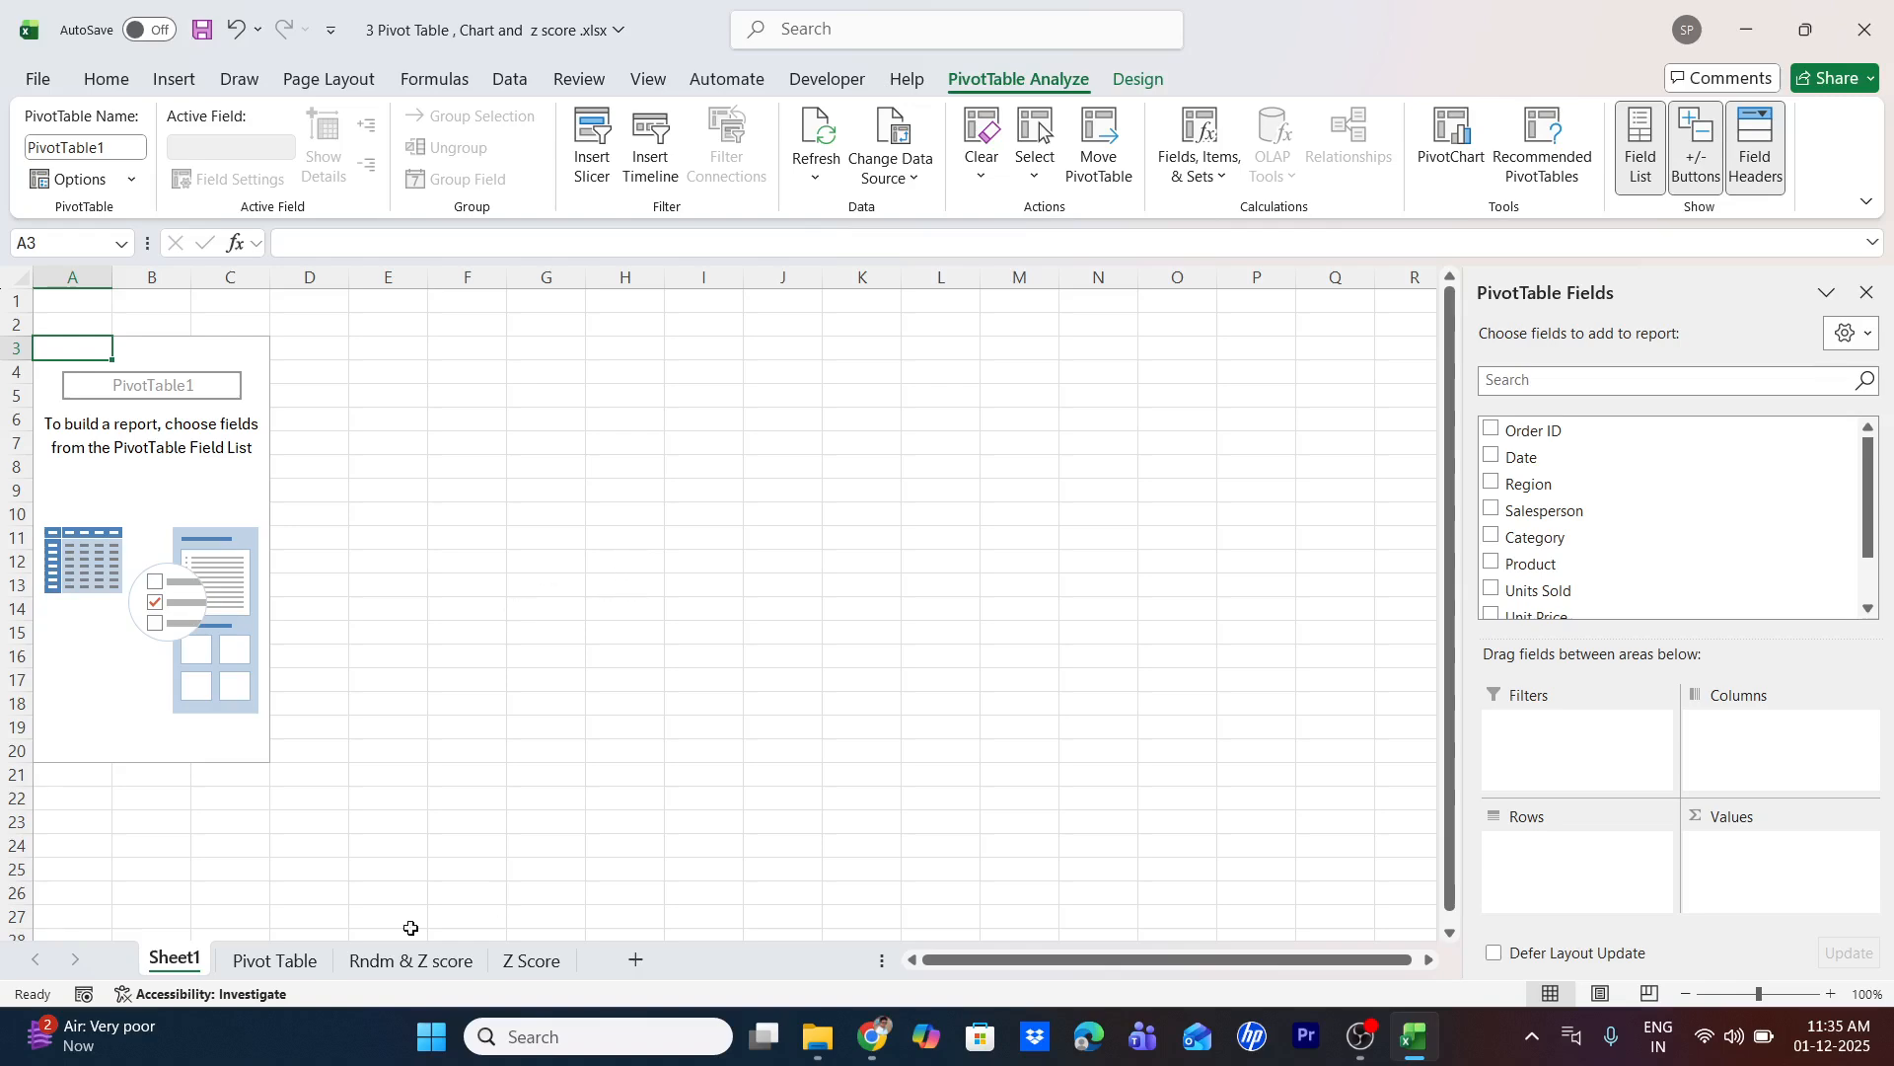
Copy the list of report headings from B15:B26 of the Pivot Table sheet and paste it into Sheet1 starting at A37
left_click(262, 959)
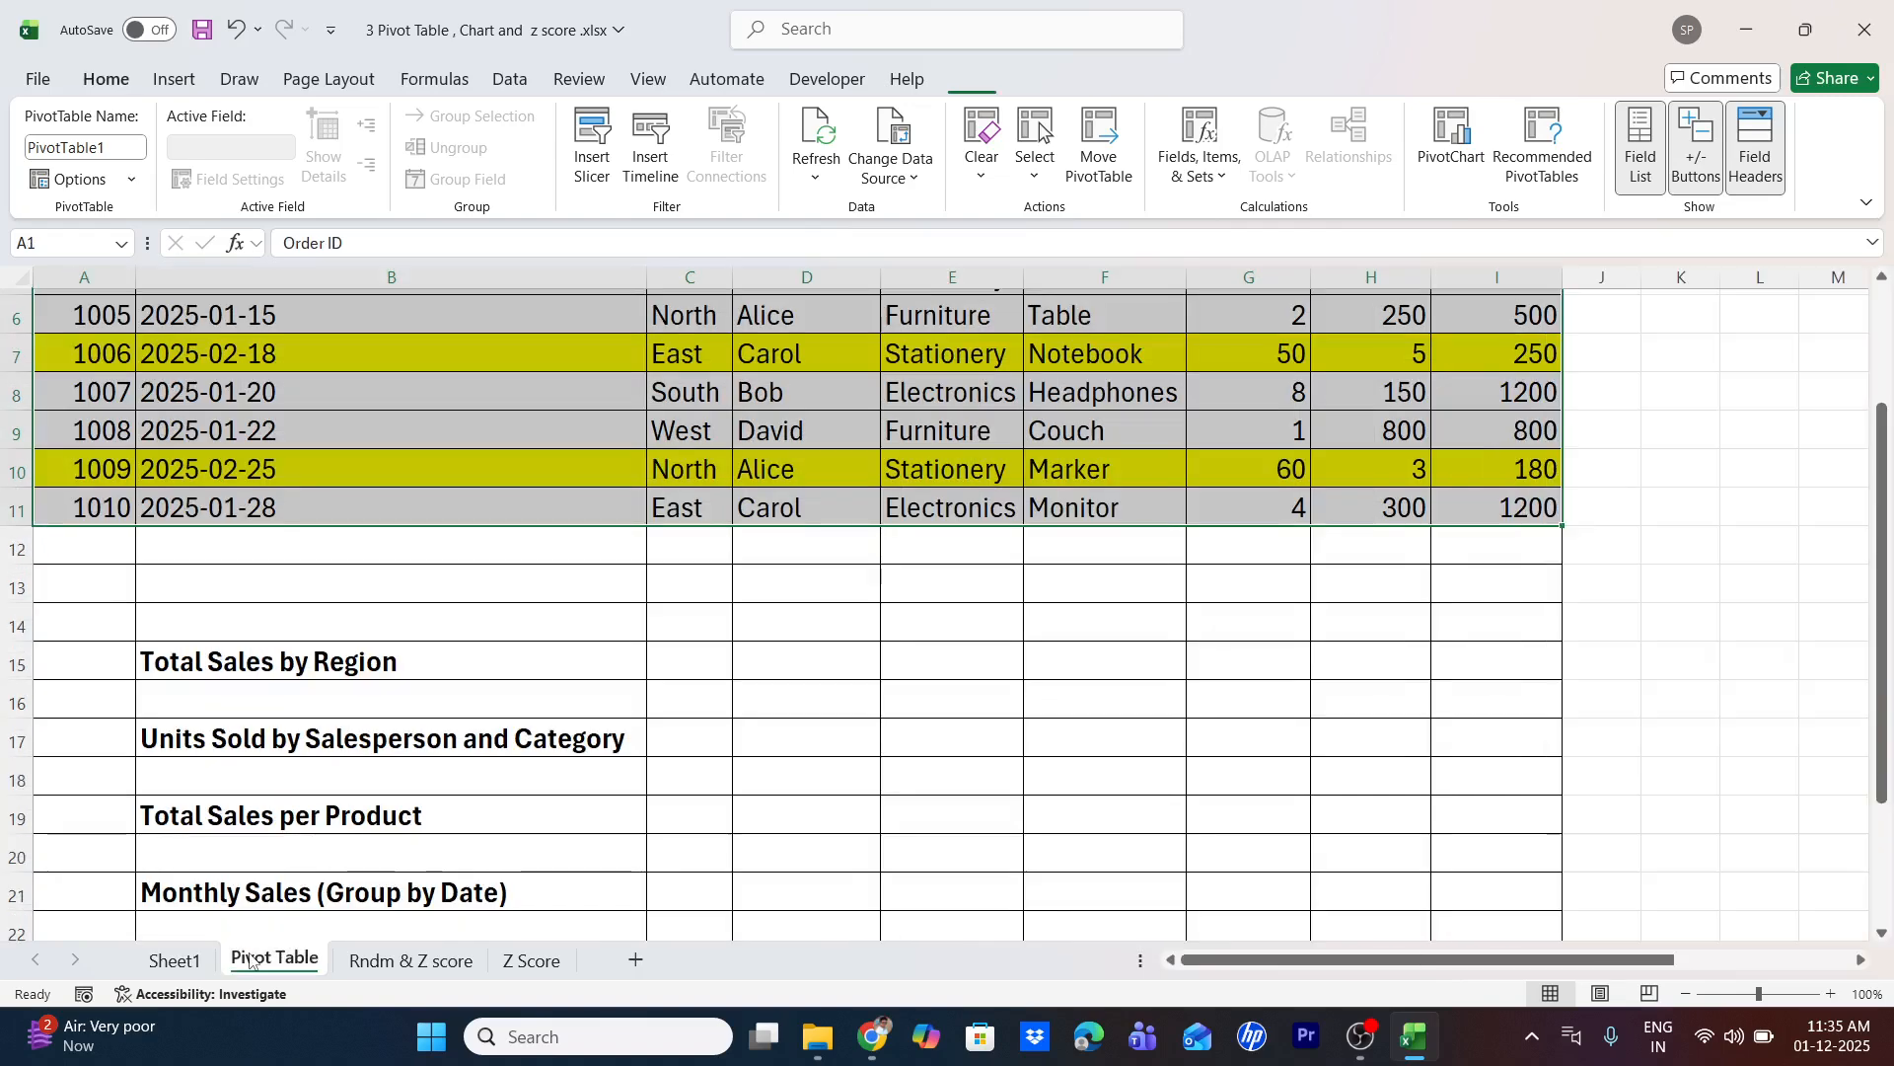
left_click(240, 669)
mouse_move(239, 669)
left_mouse_down()
mouse_move(239, 932)
mouse_move(239, 668)
left_mouse_up()
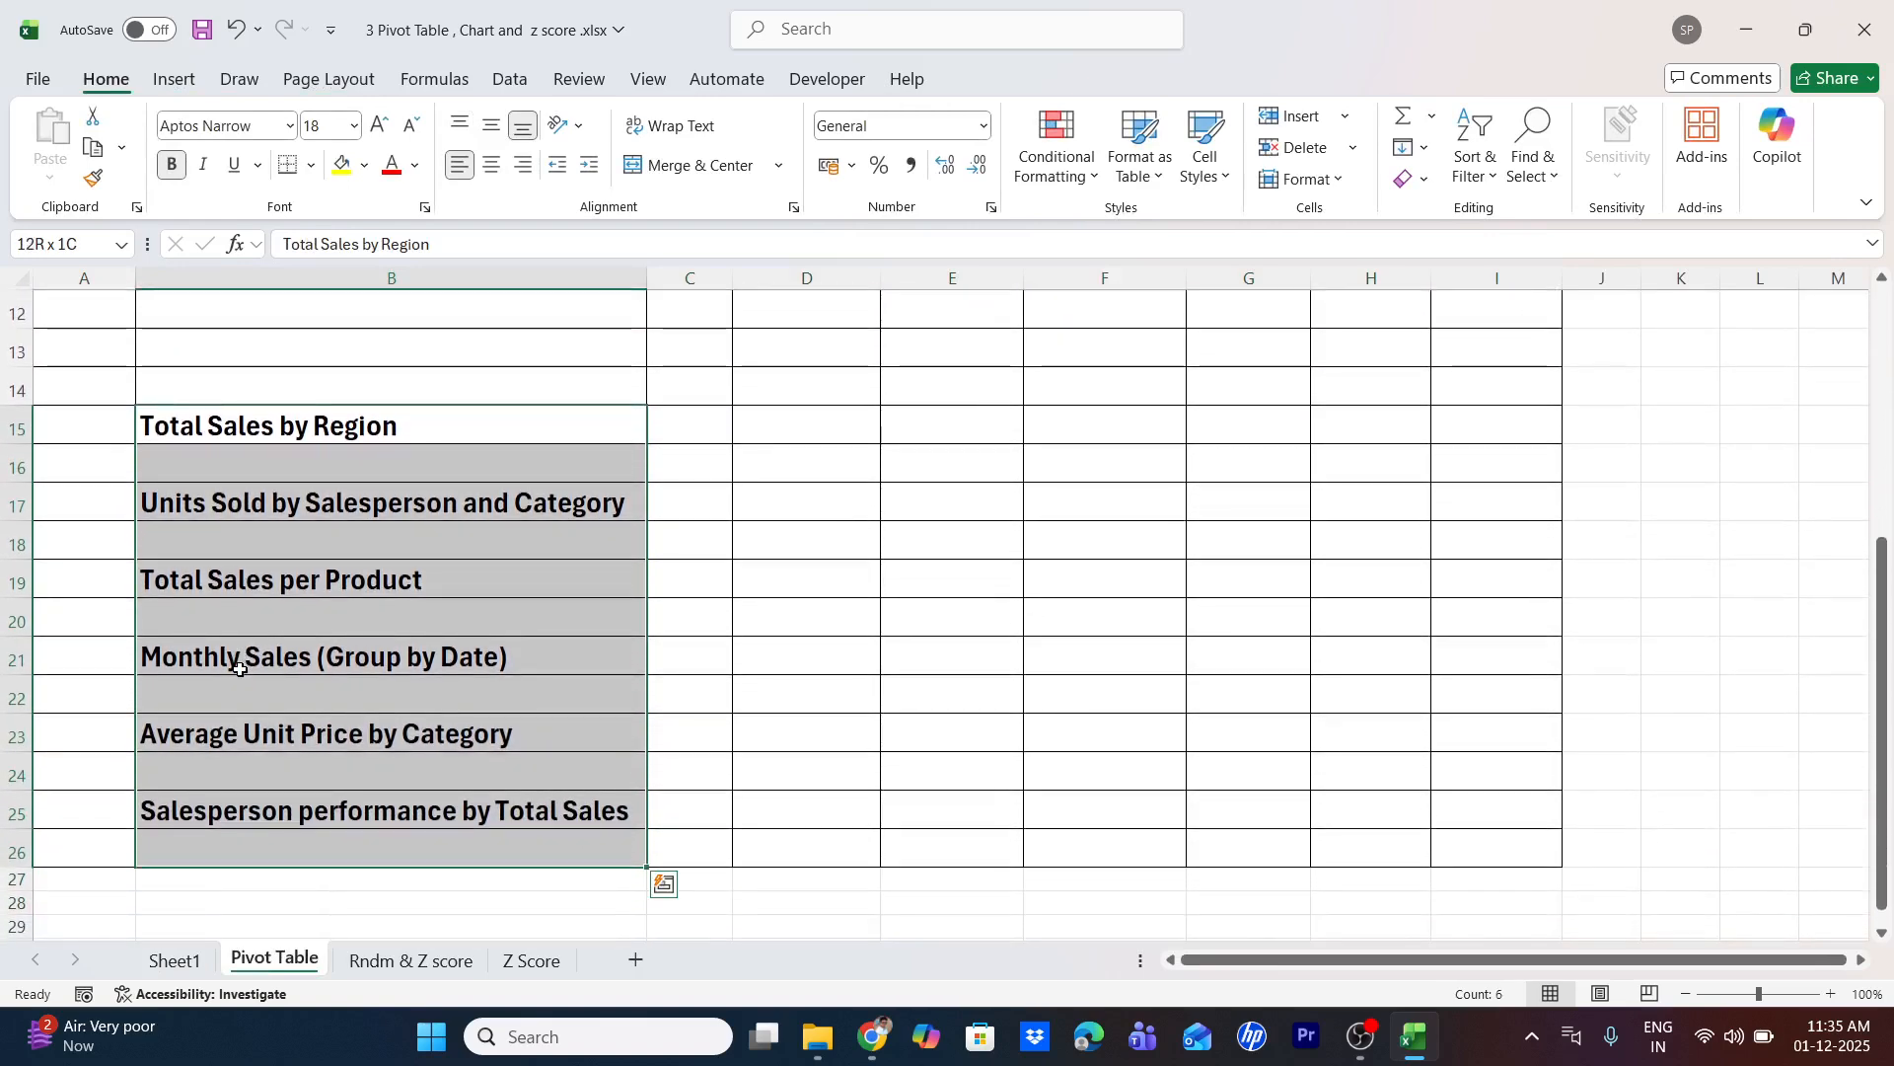
key("ctrl+c")
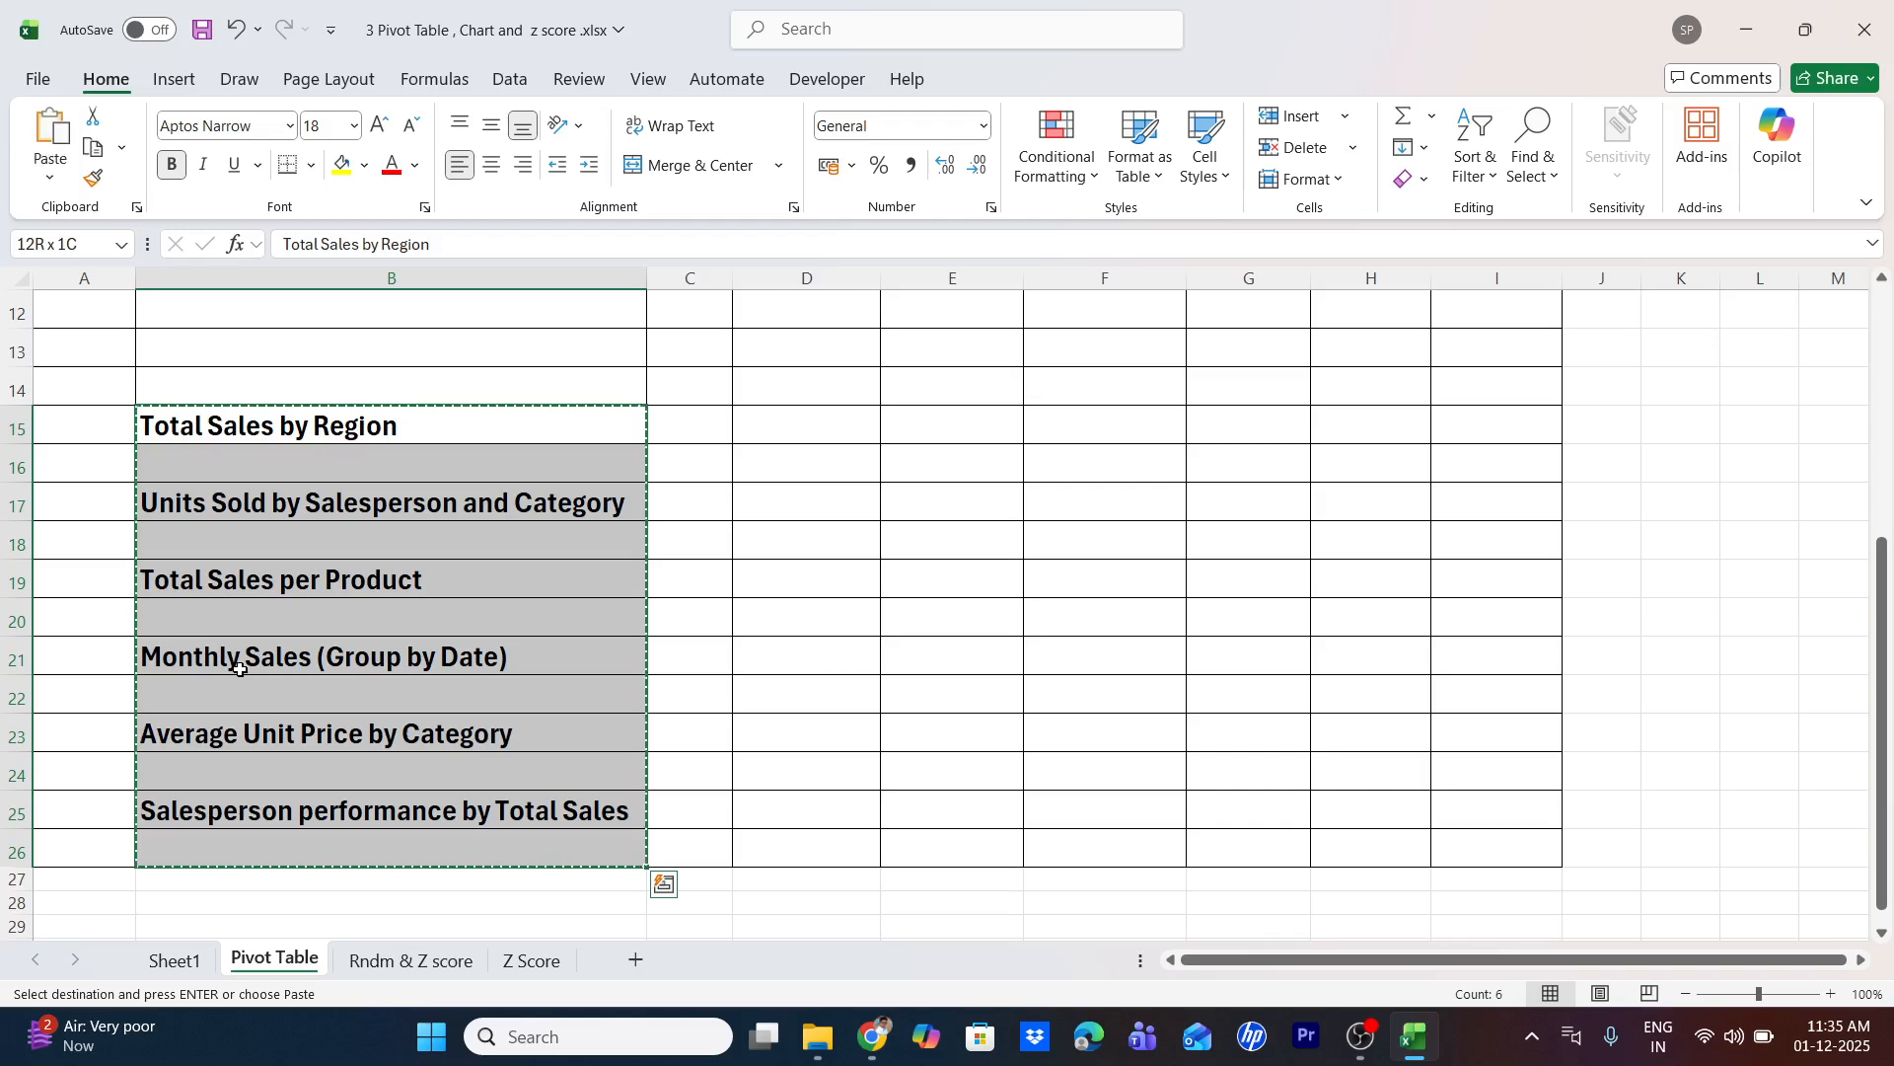
left_click(199, 964)
scroll(152, 838, "down", 6)
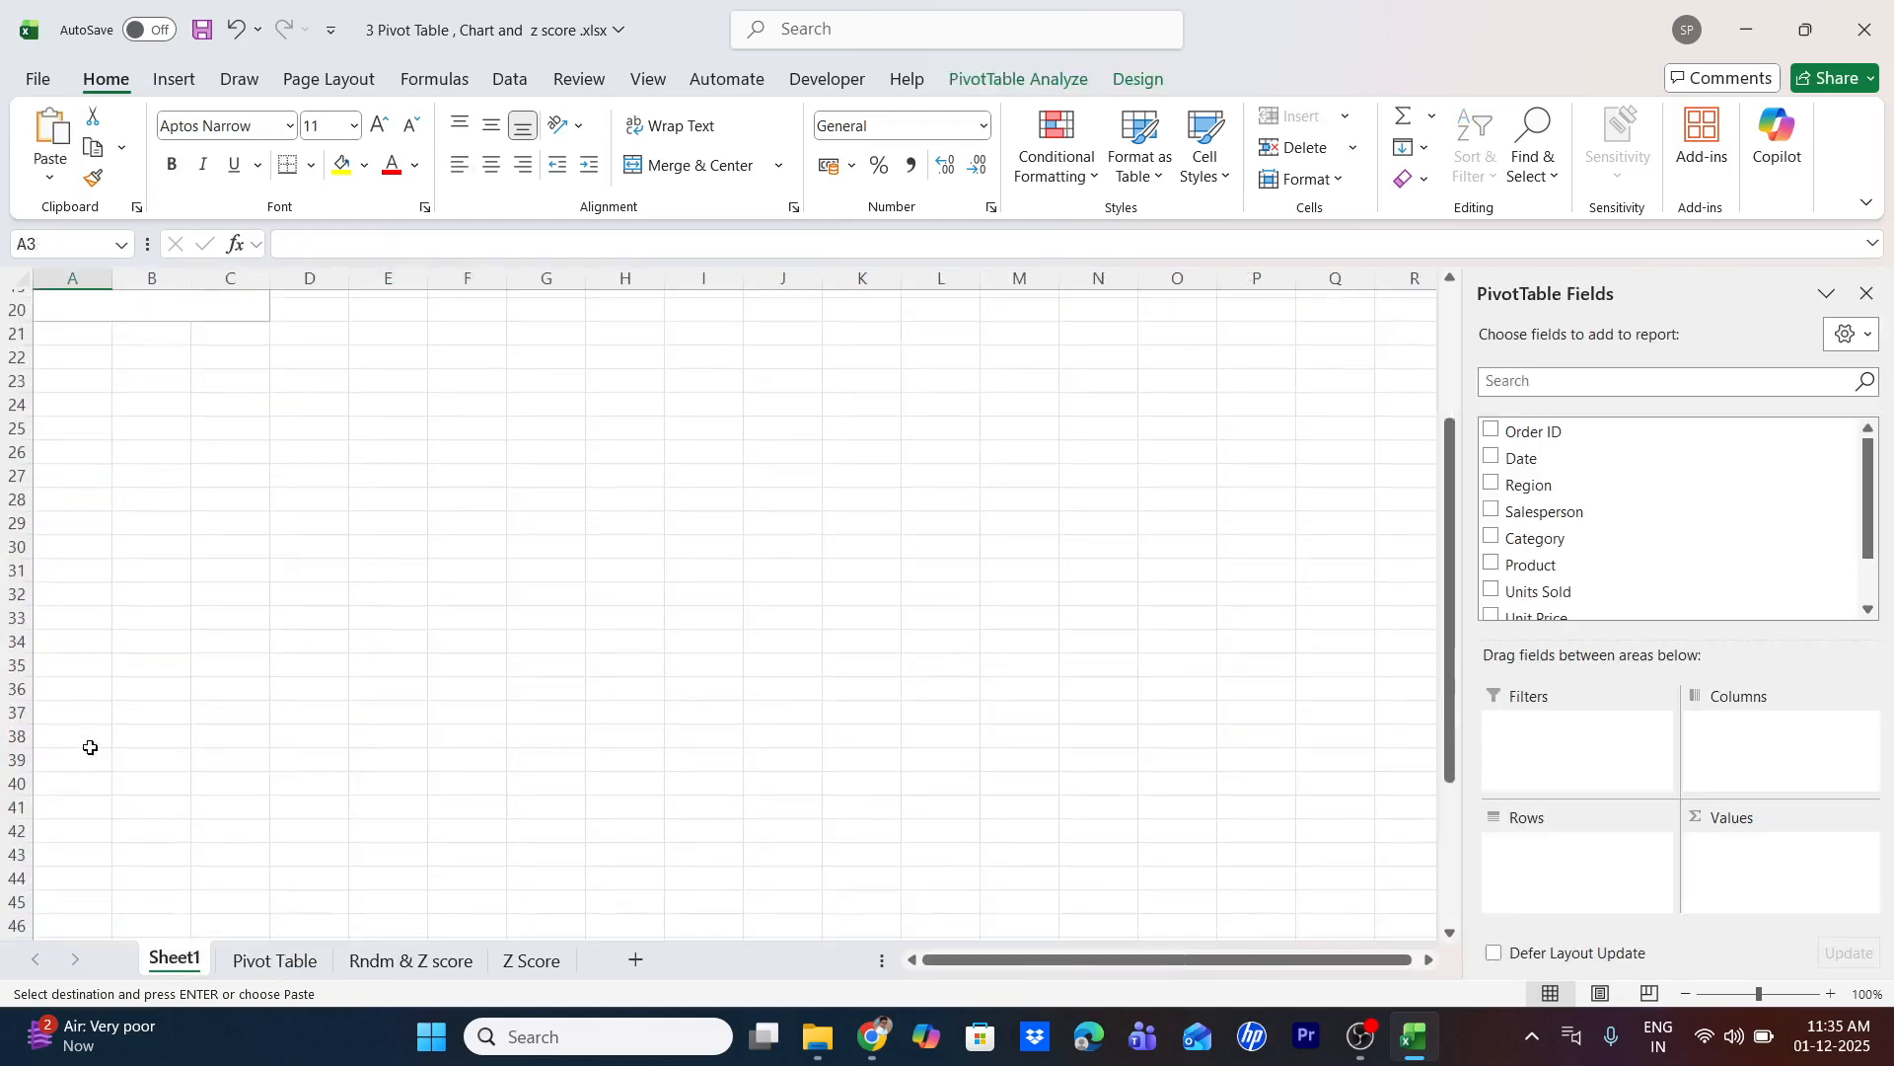
left_click(76, 711)
key("ctrl+c")
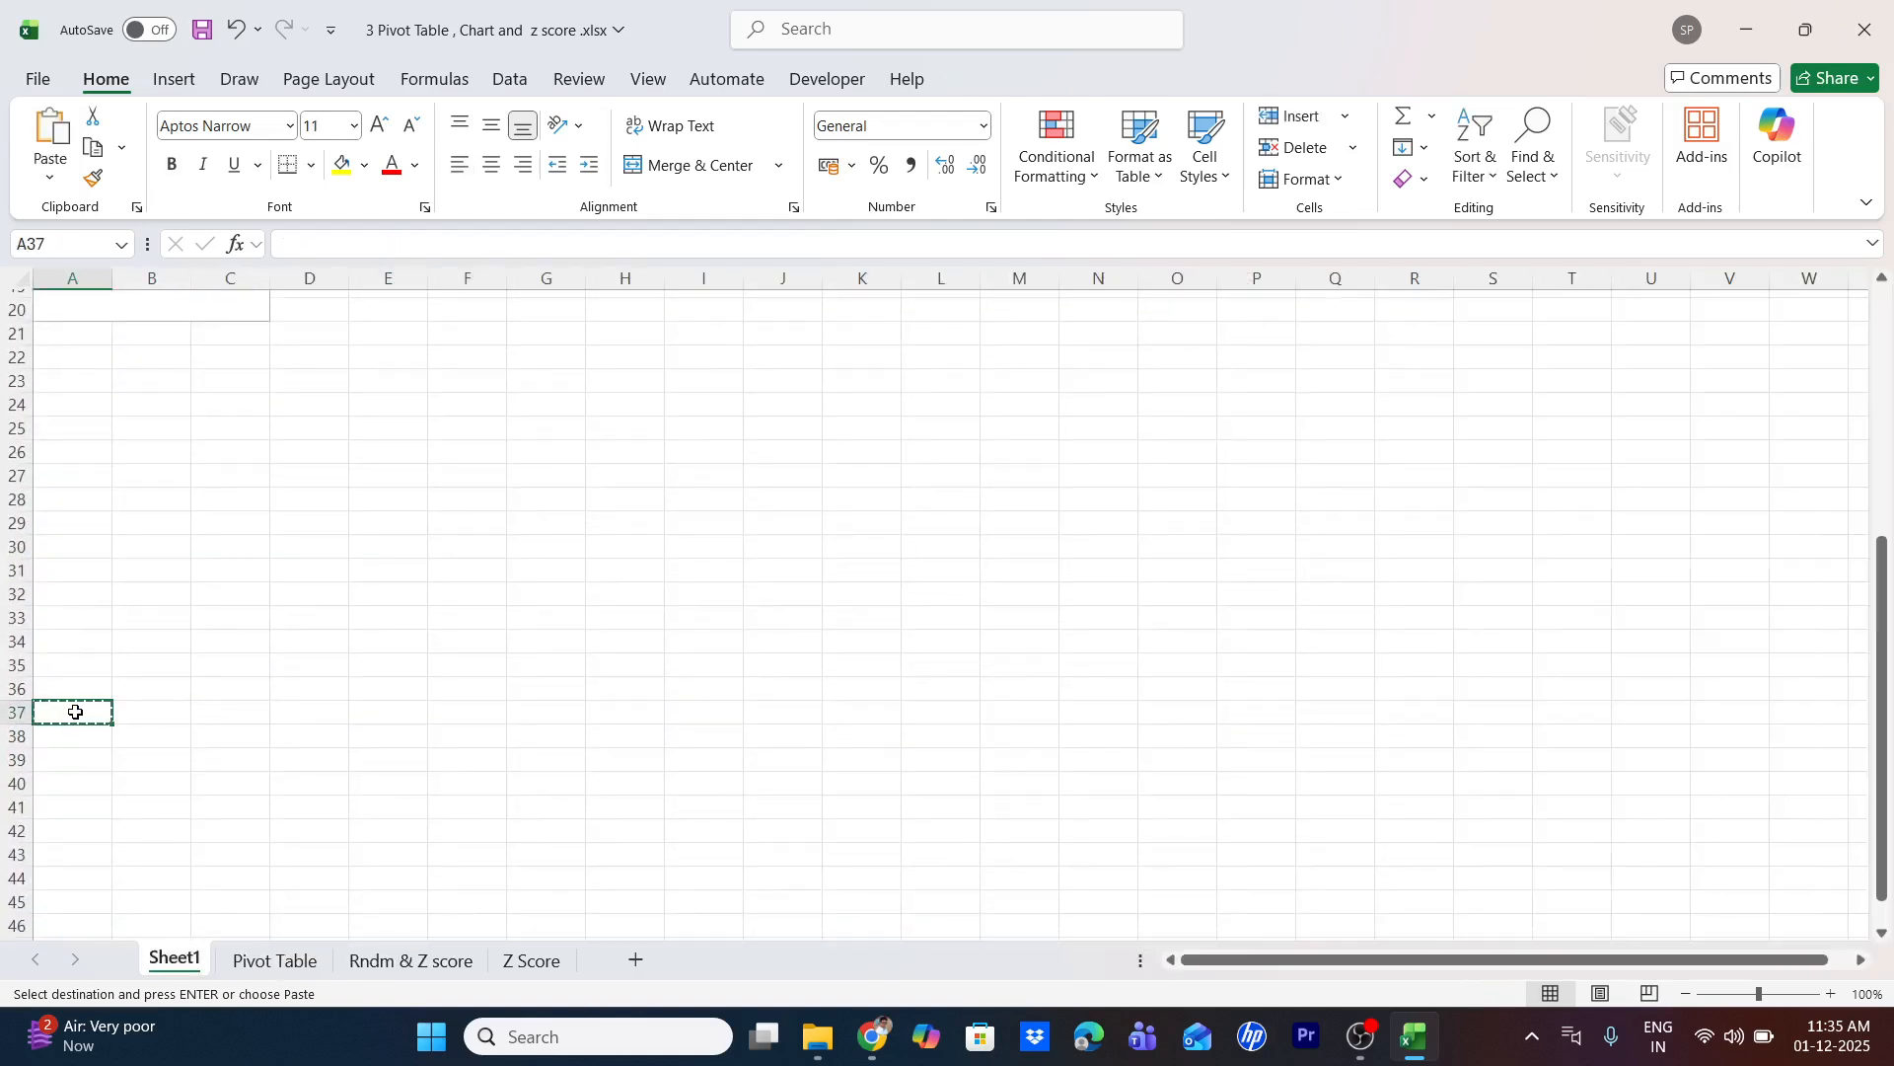
key("alt+Tab")
key("alt+Tab")
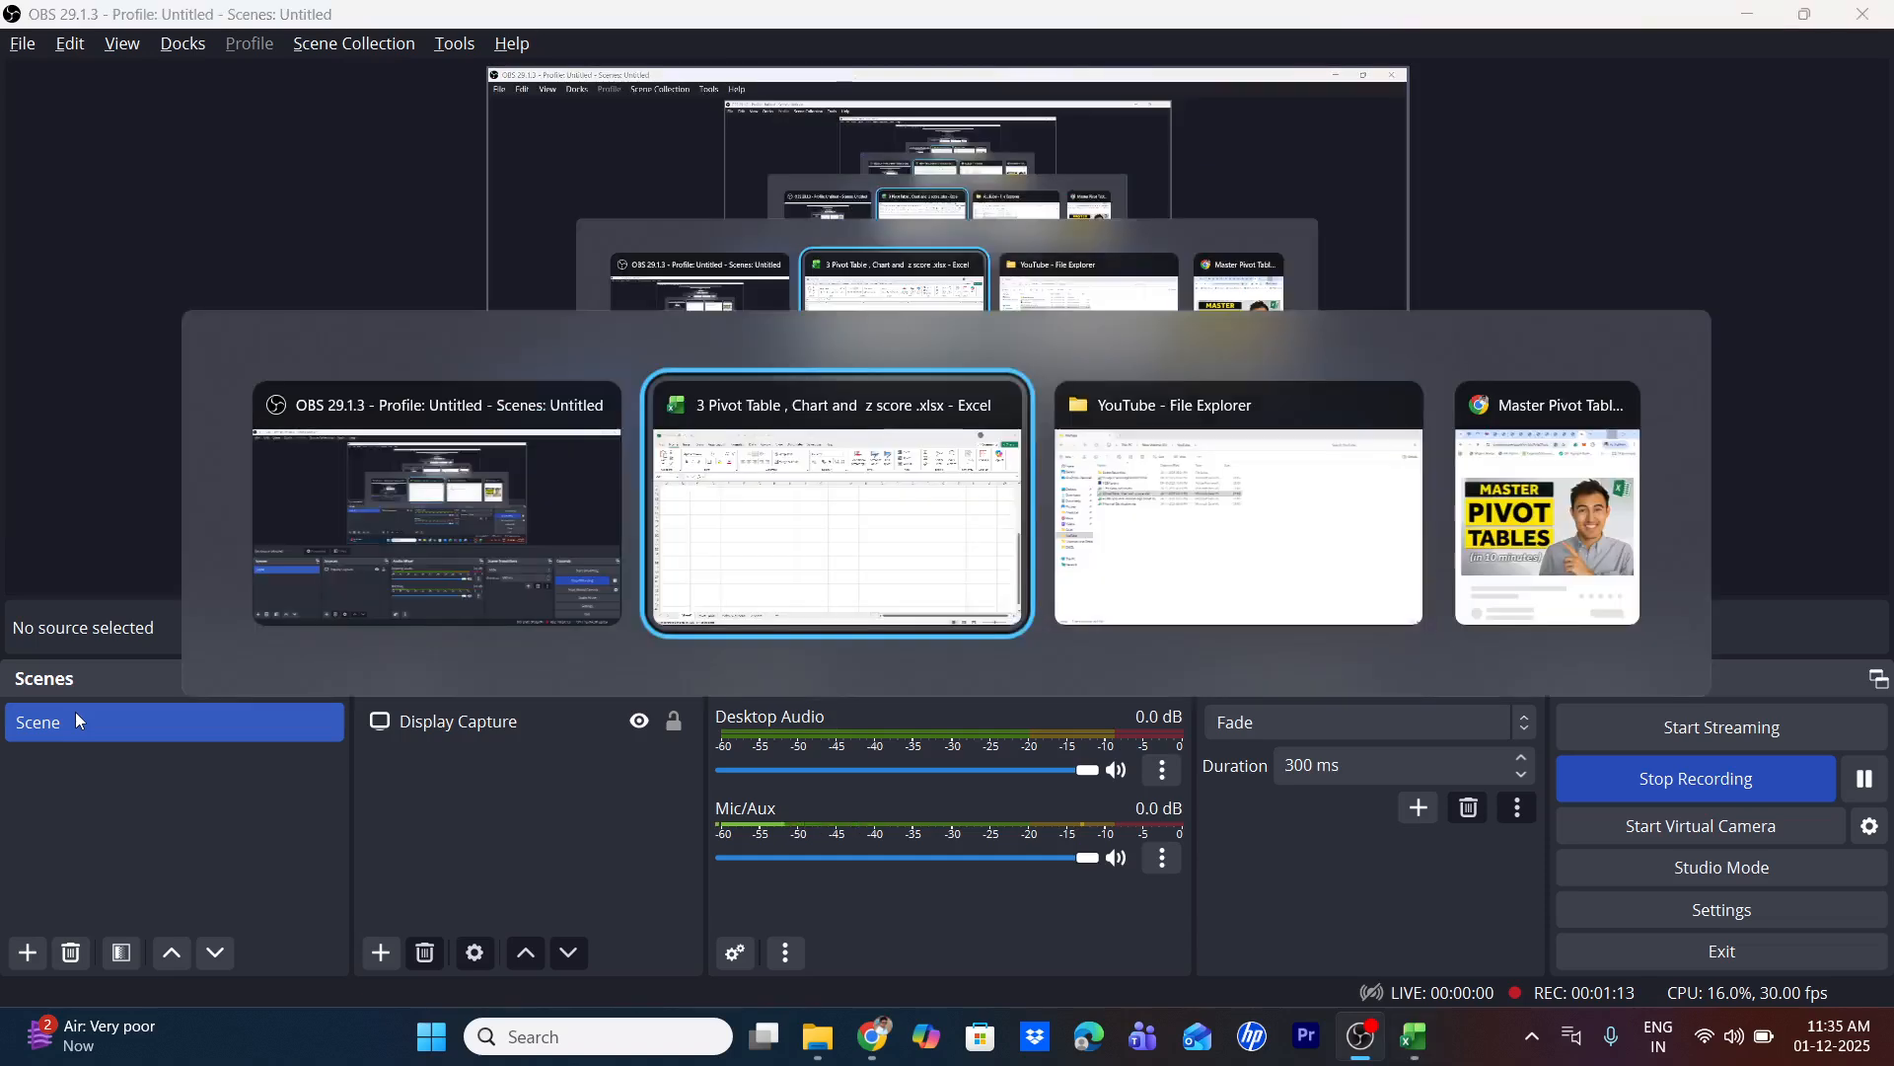
left_click(283, 960)
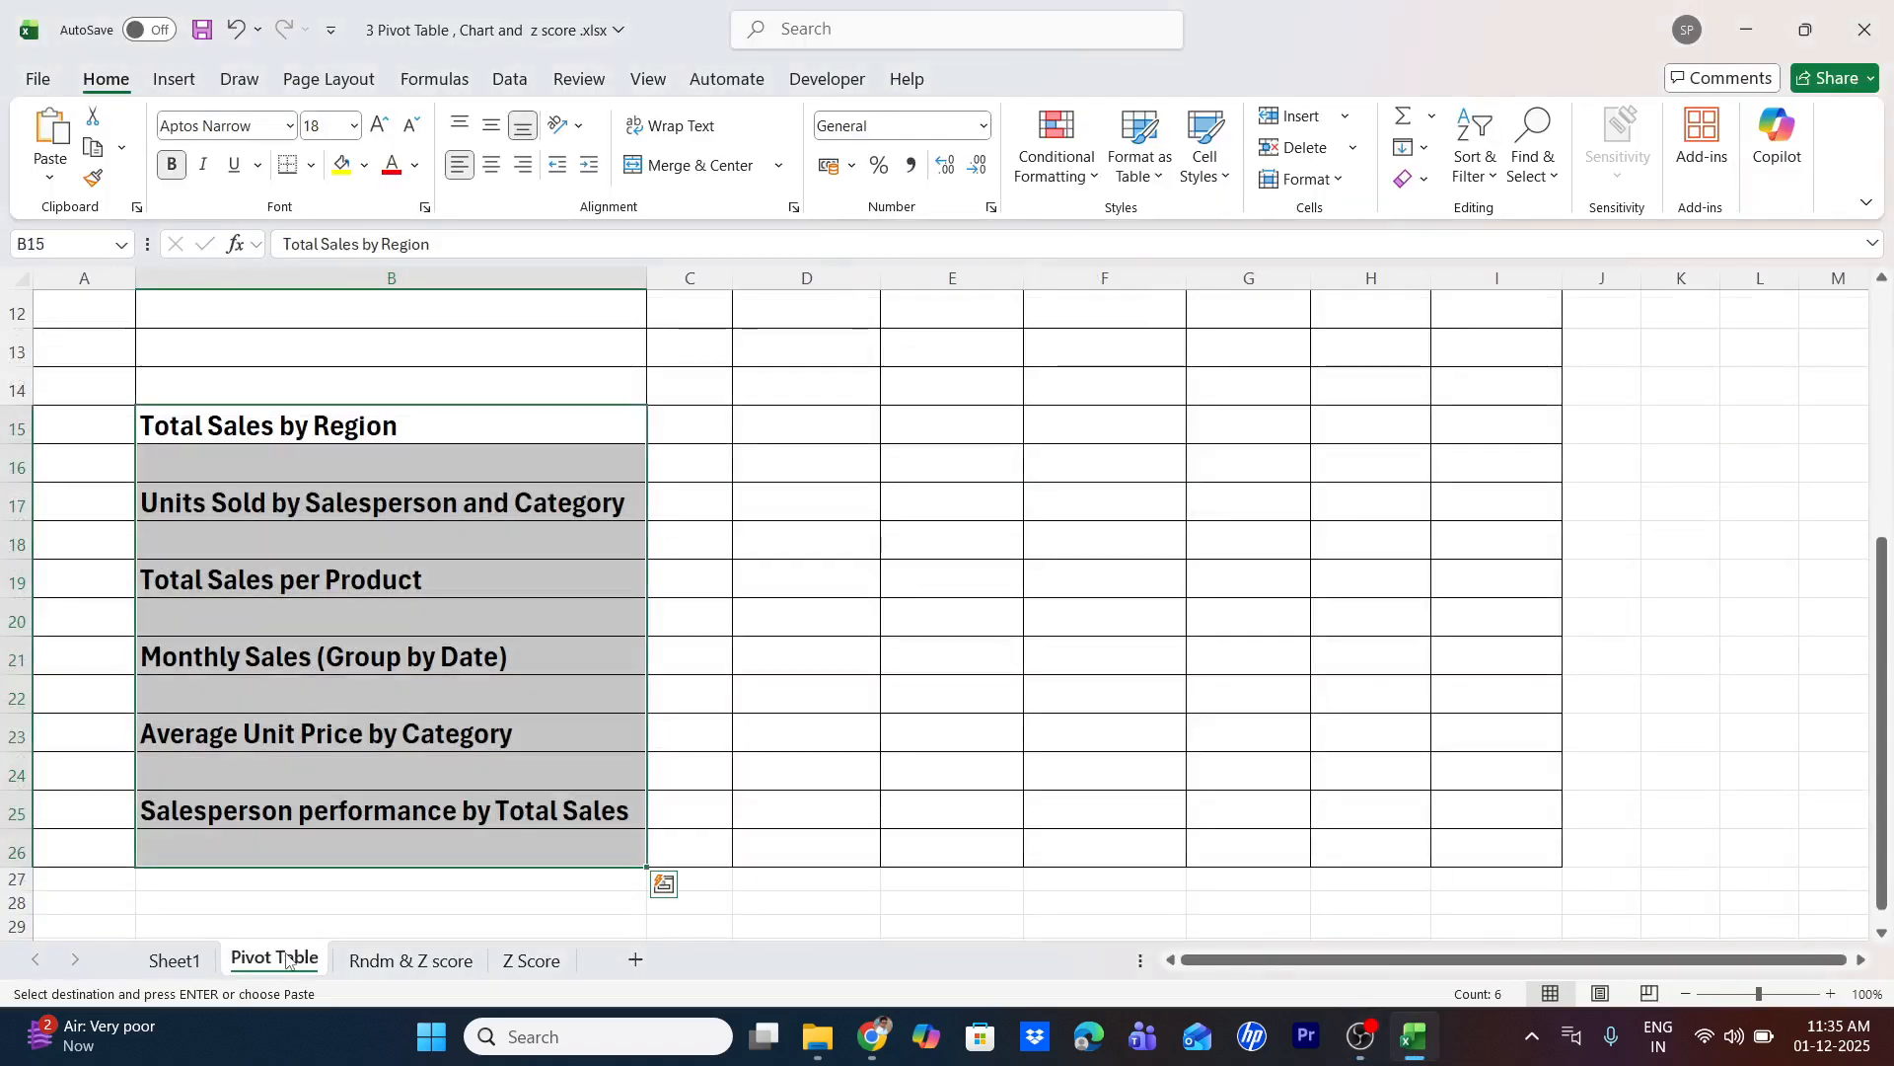
left_click(186, 961)
key("ctrl+v")
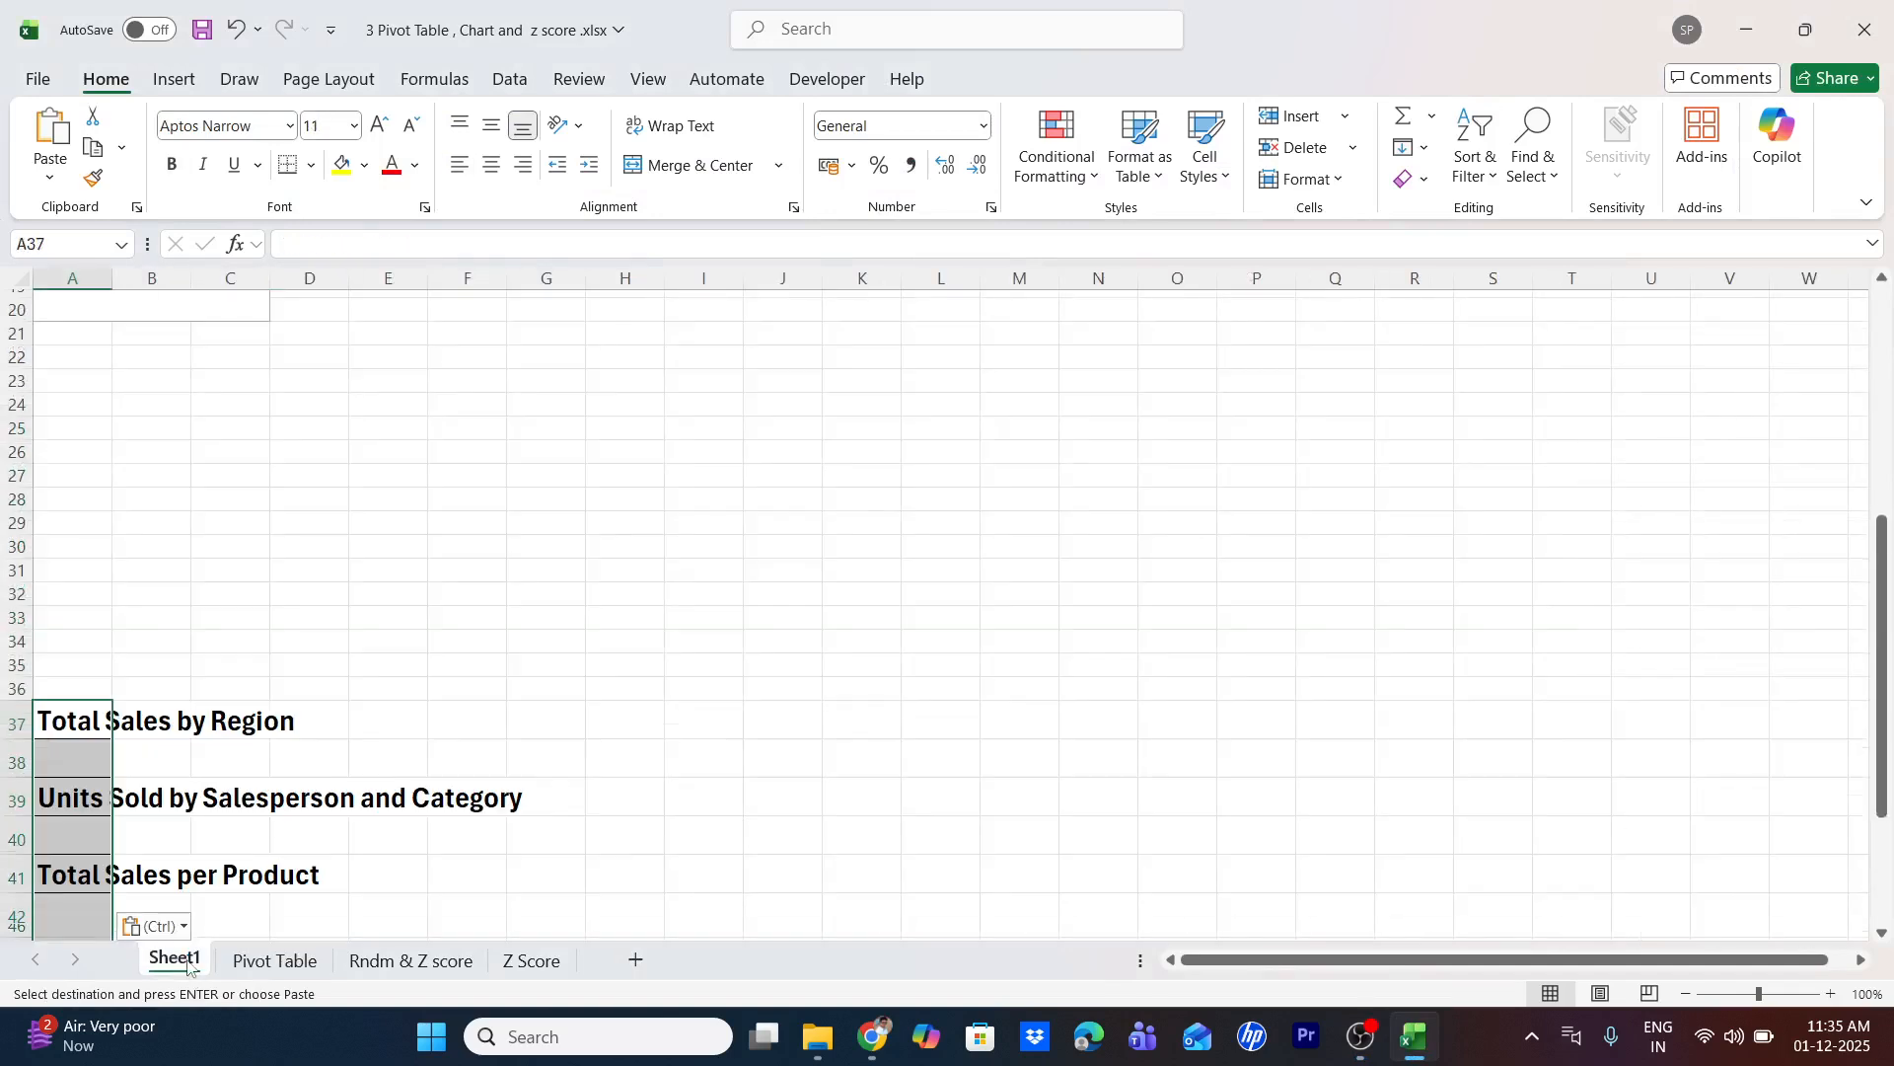
scroll(300, 841, "down", 3)
scroll(316, 826, "up", 7)
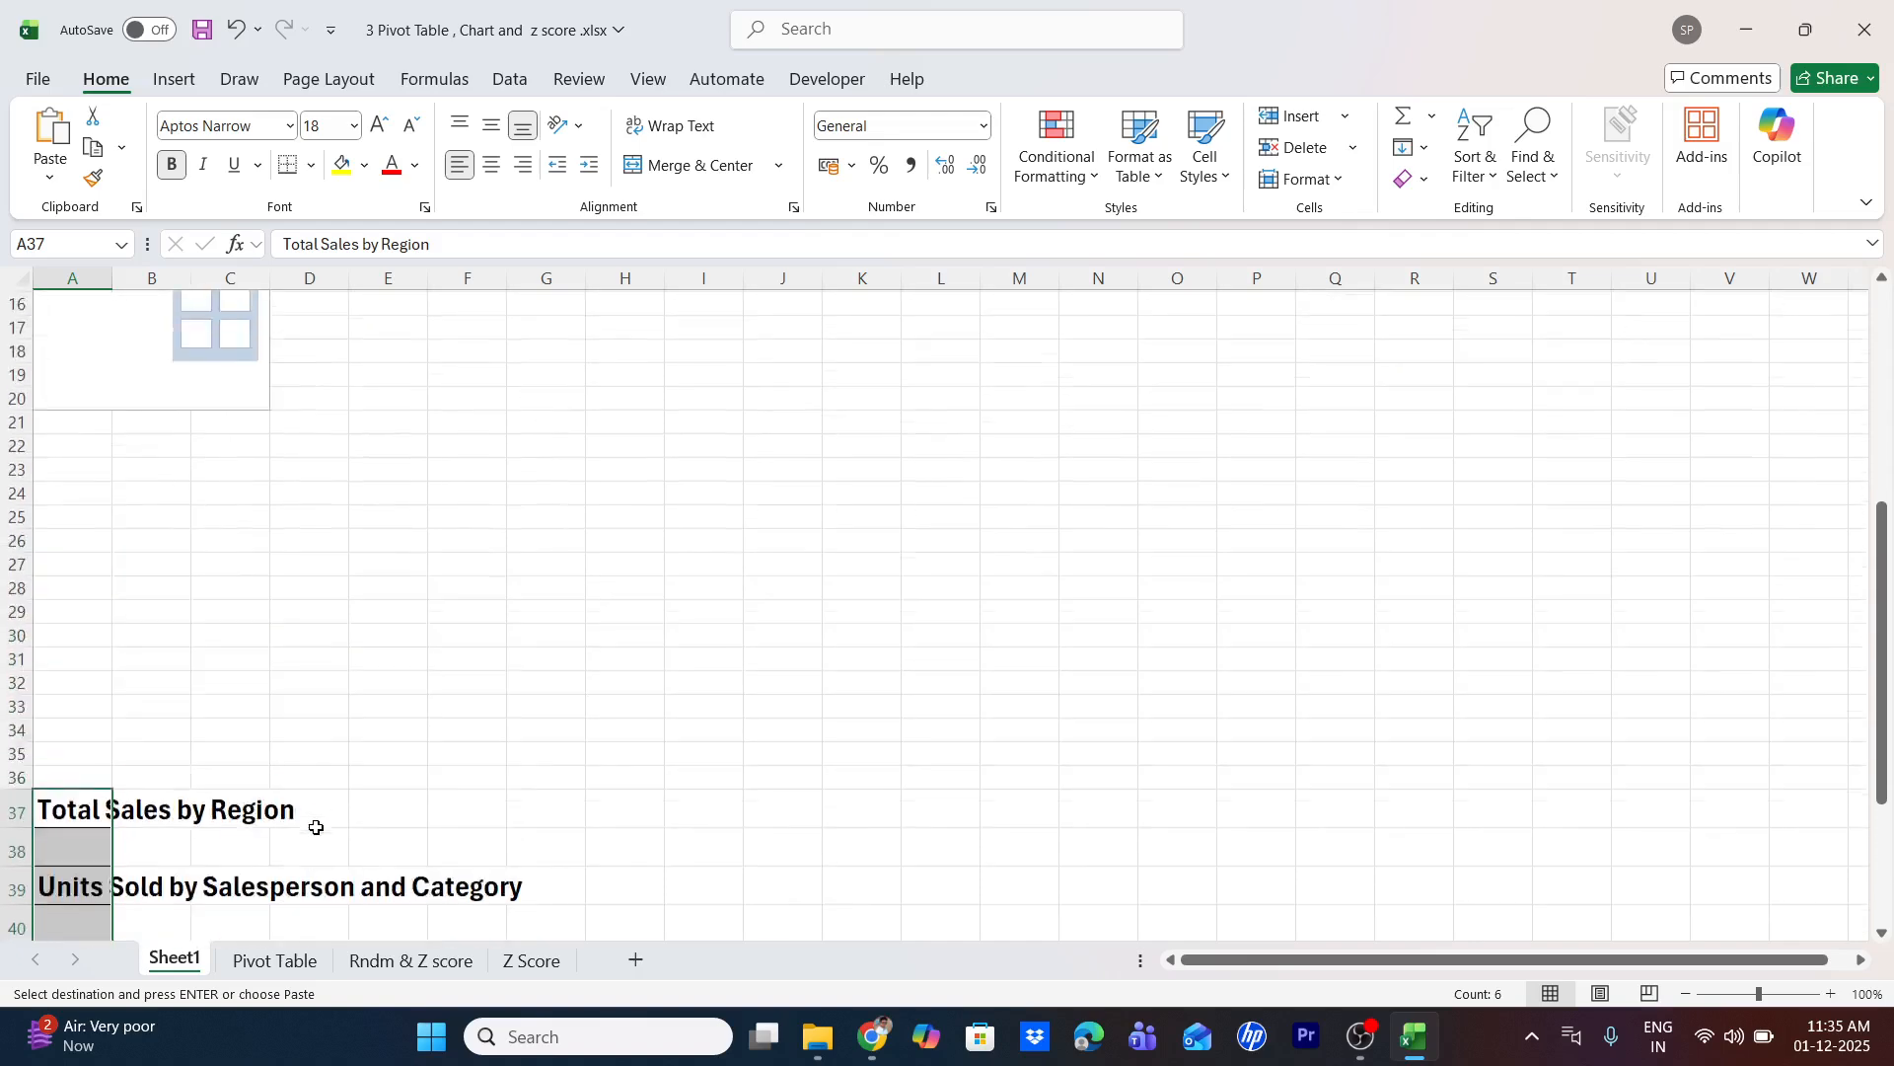
scroll(316, 826, "down", 3)
Try to move the empty PivotTable to another place on Sheet1 by relocating cell B19
left_click(176, 383)
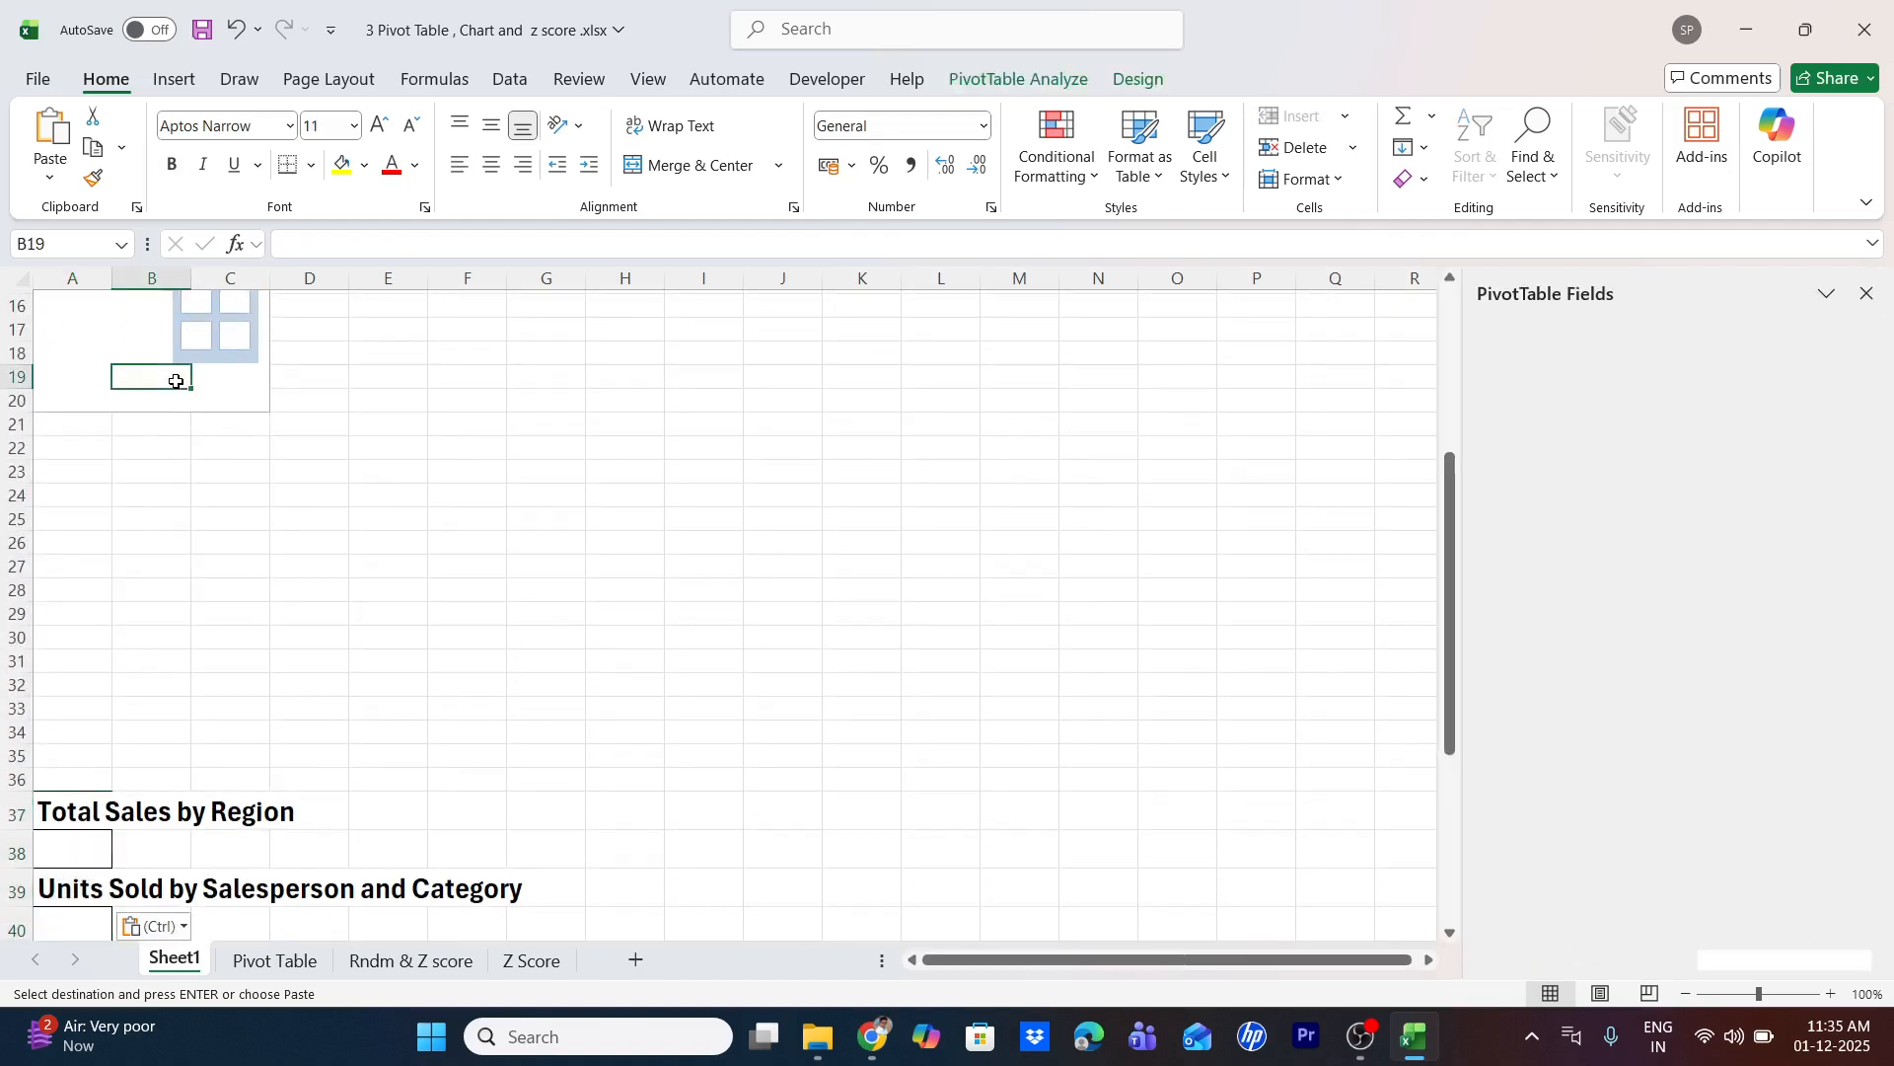
scroll(197, 394, "up", 5)
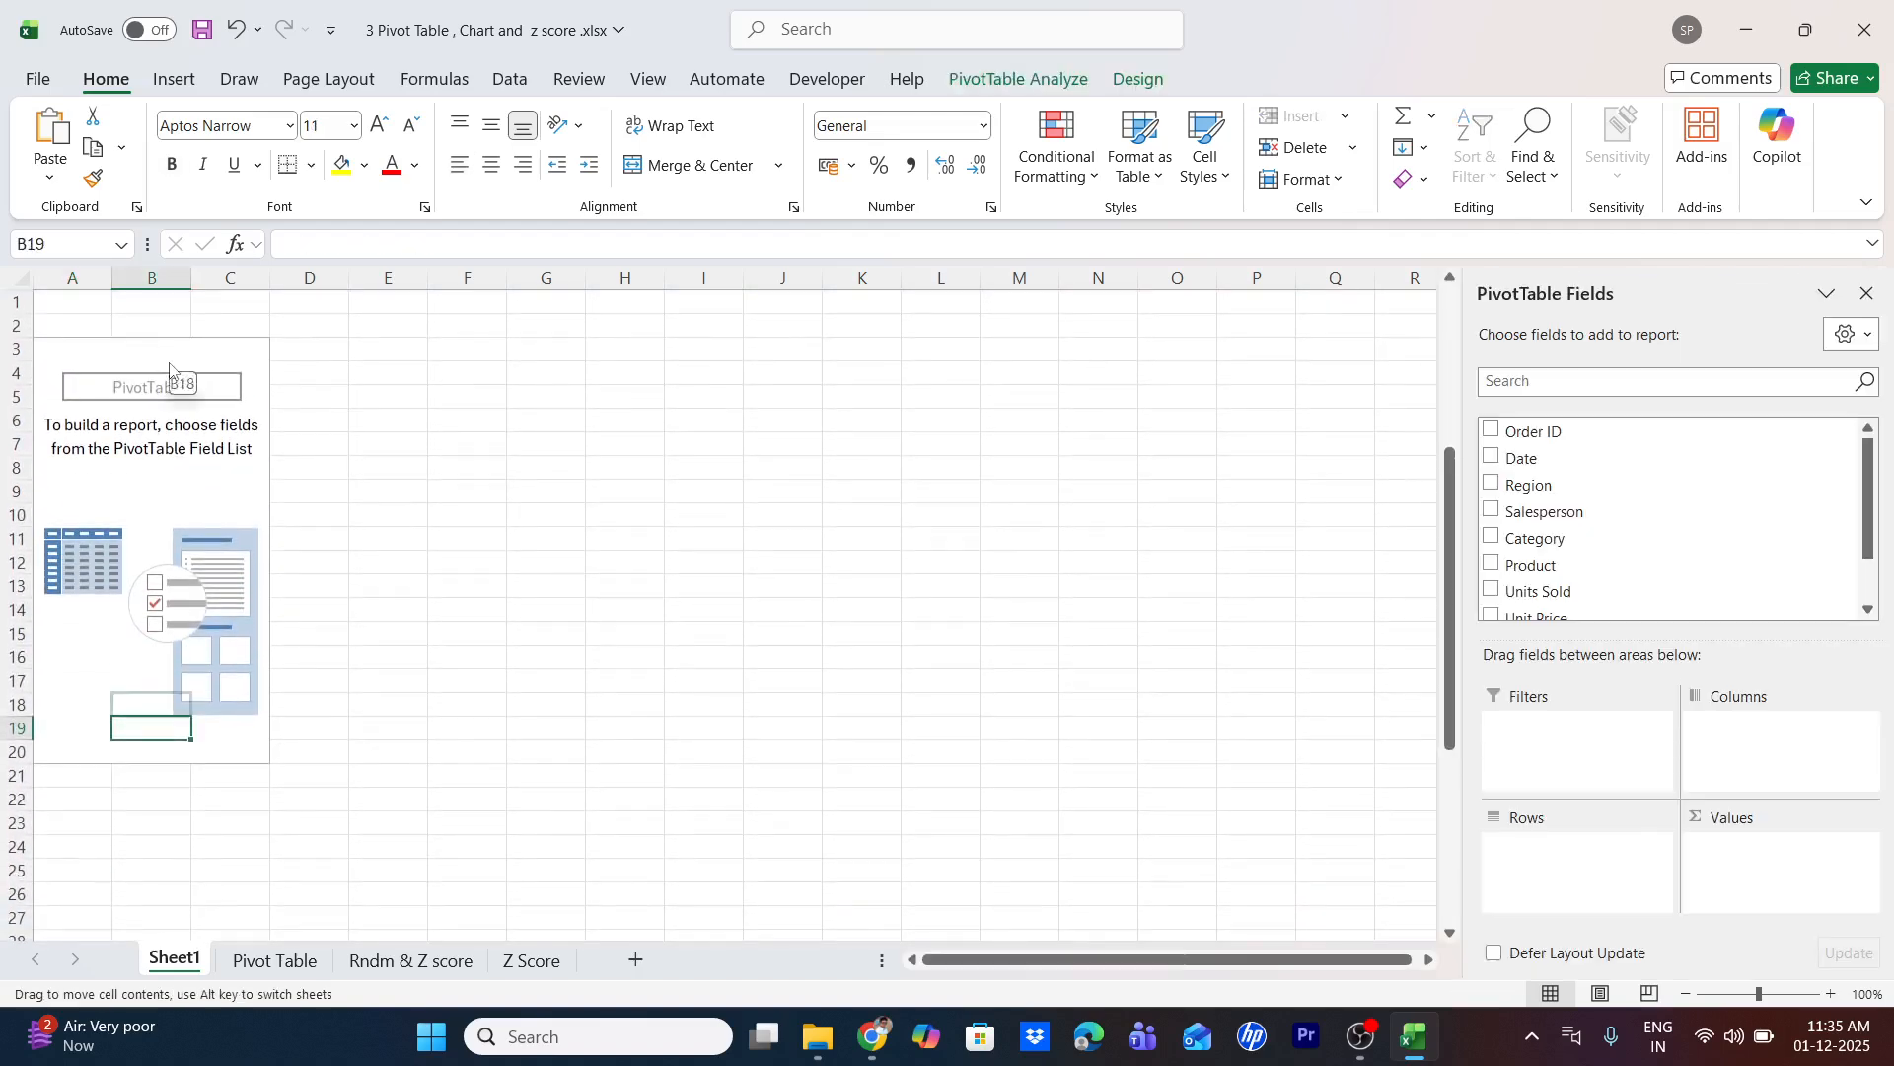
left_click_drag(183, 387, 688, 594)
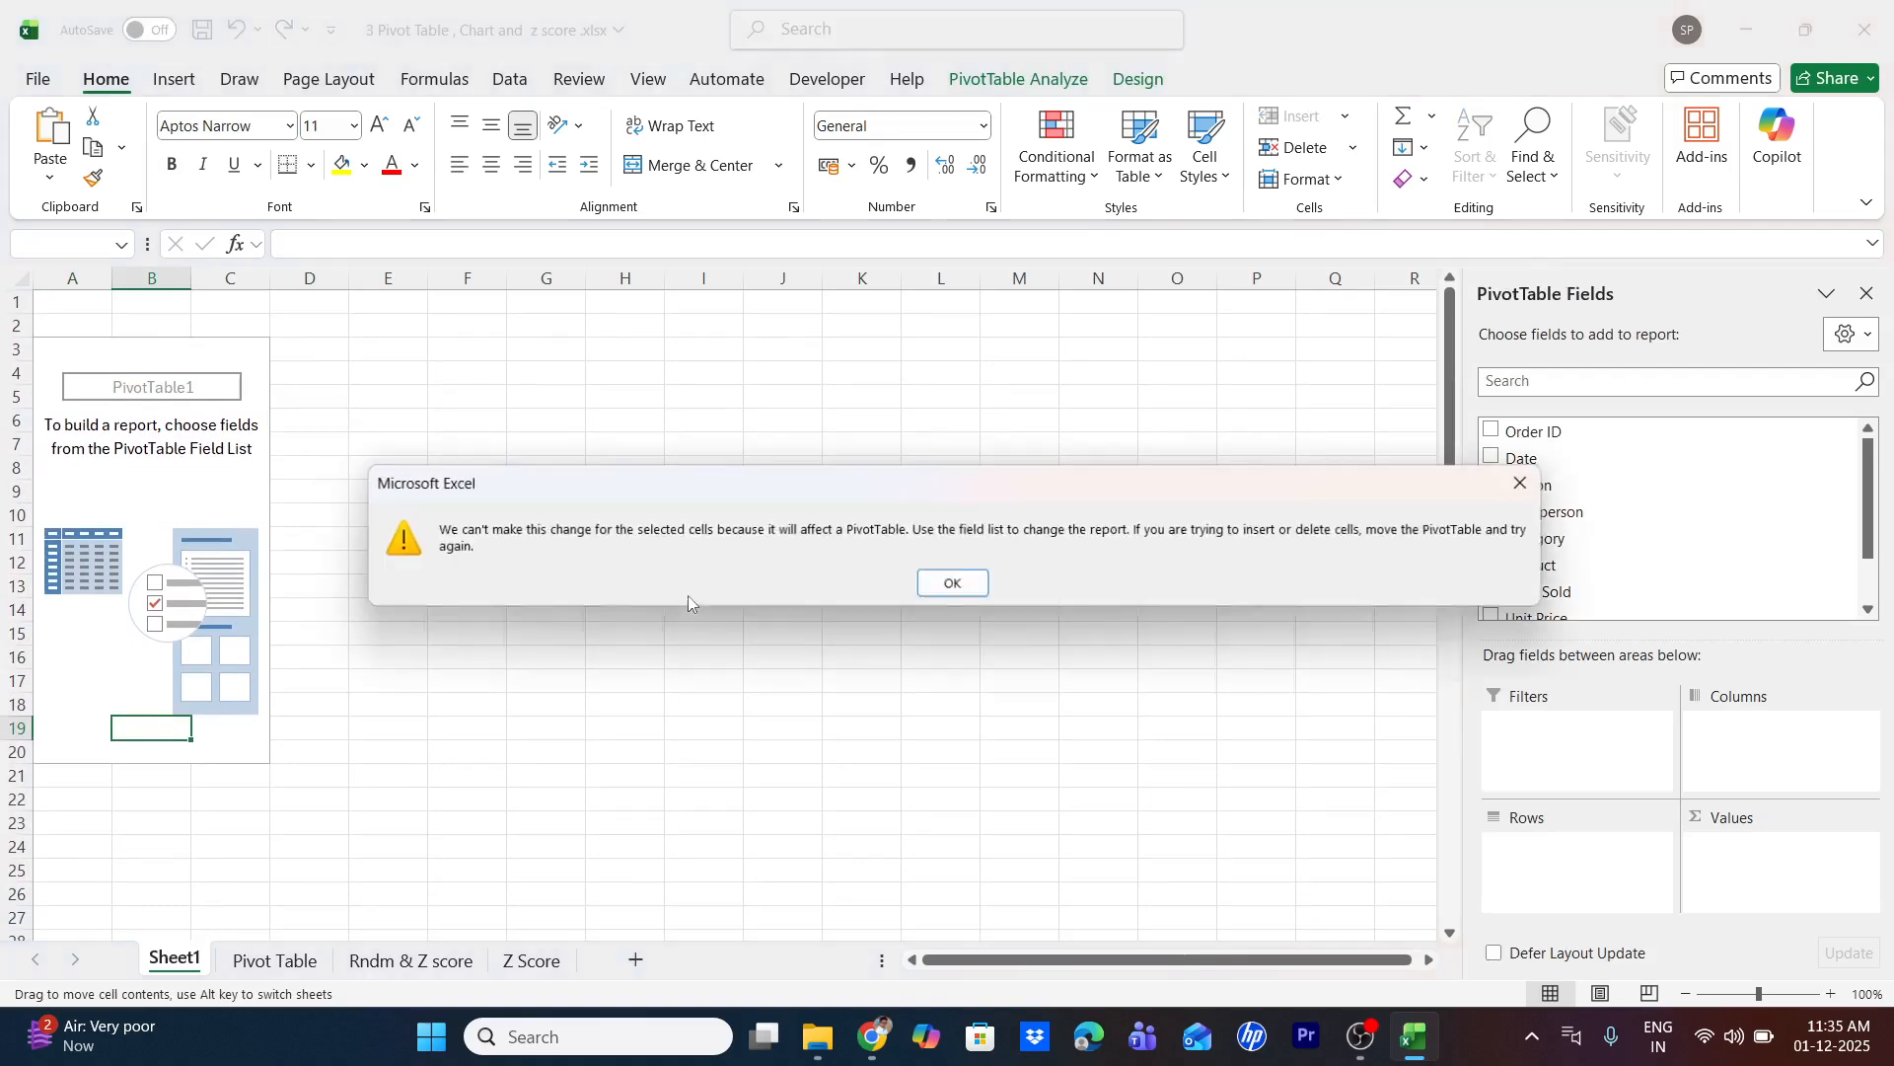
left_click(953, 583)
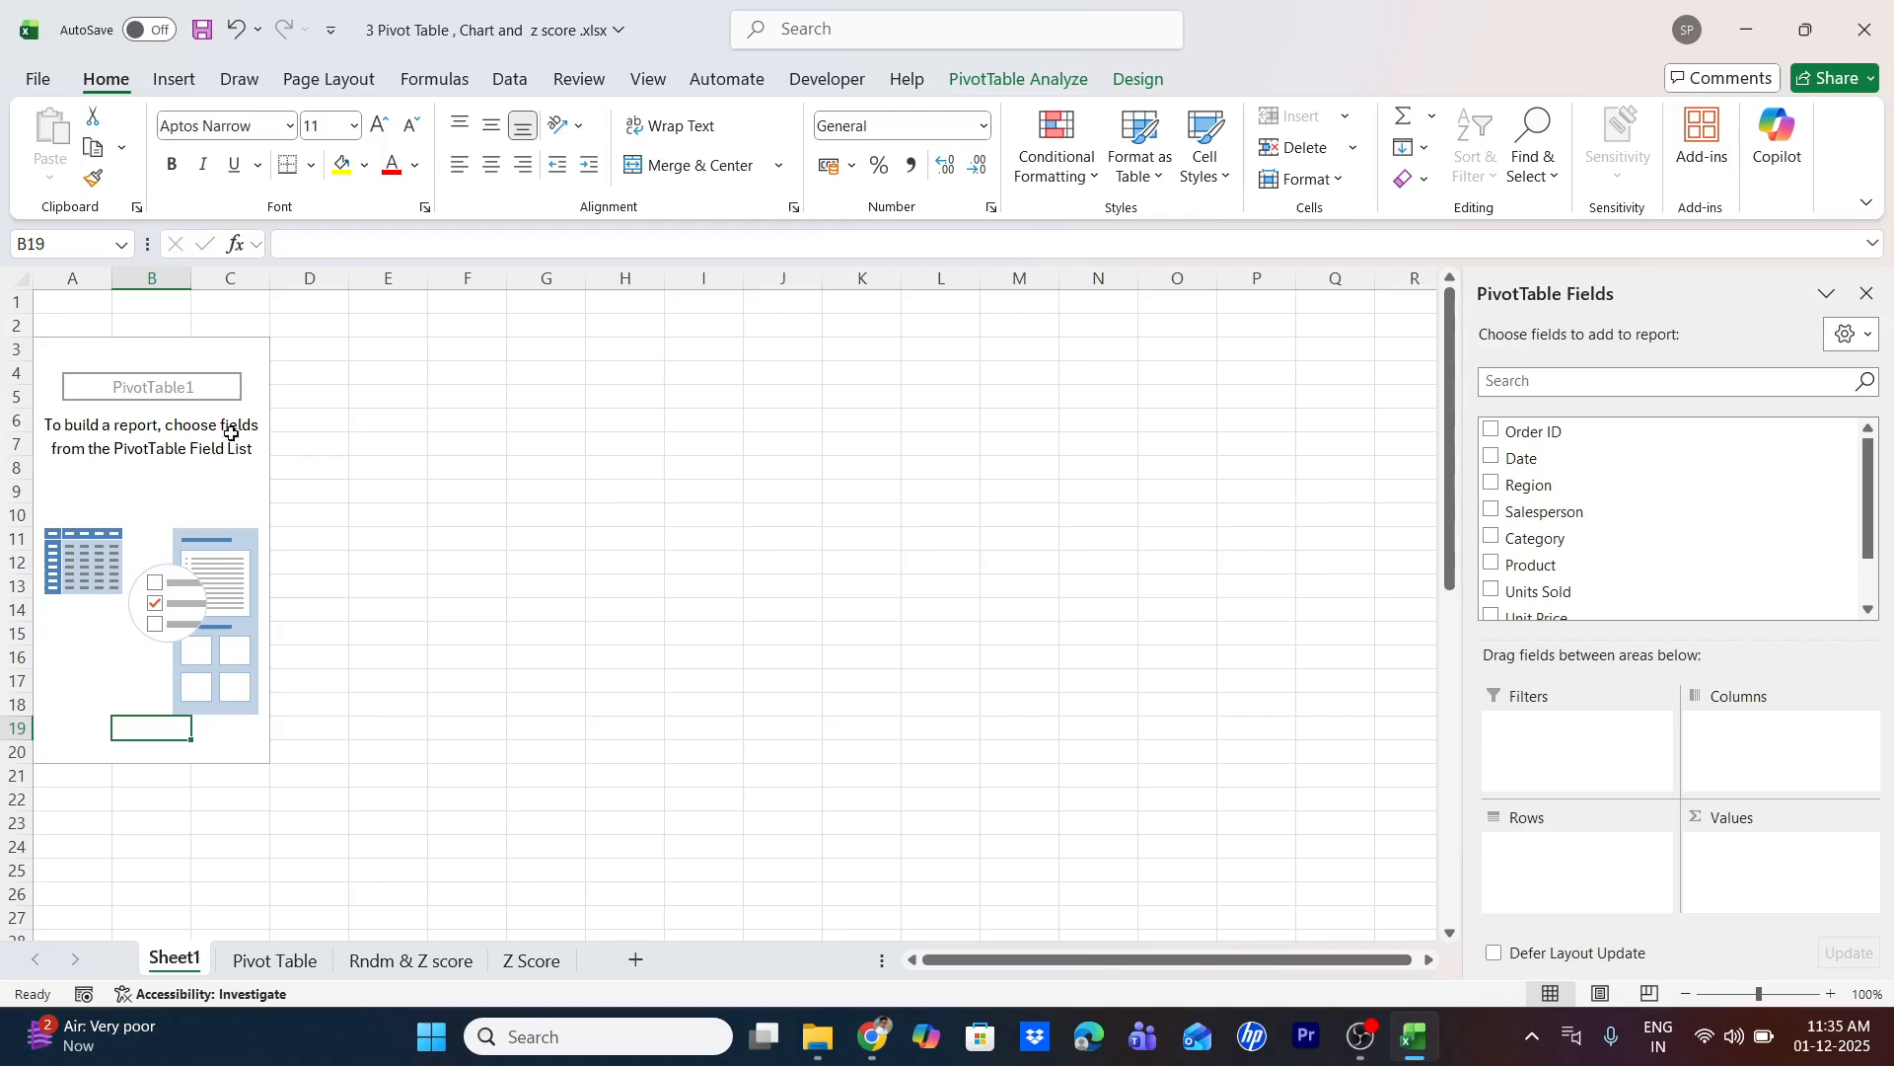
Build the Total Sales by Region report by adding Total Sales as summed values and Region as rows
scroll(353, 572, "down", 7)
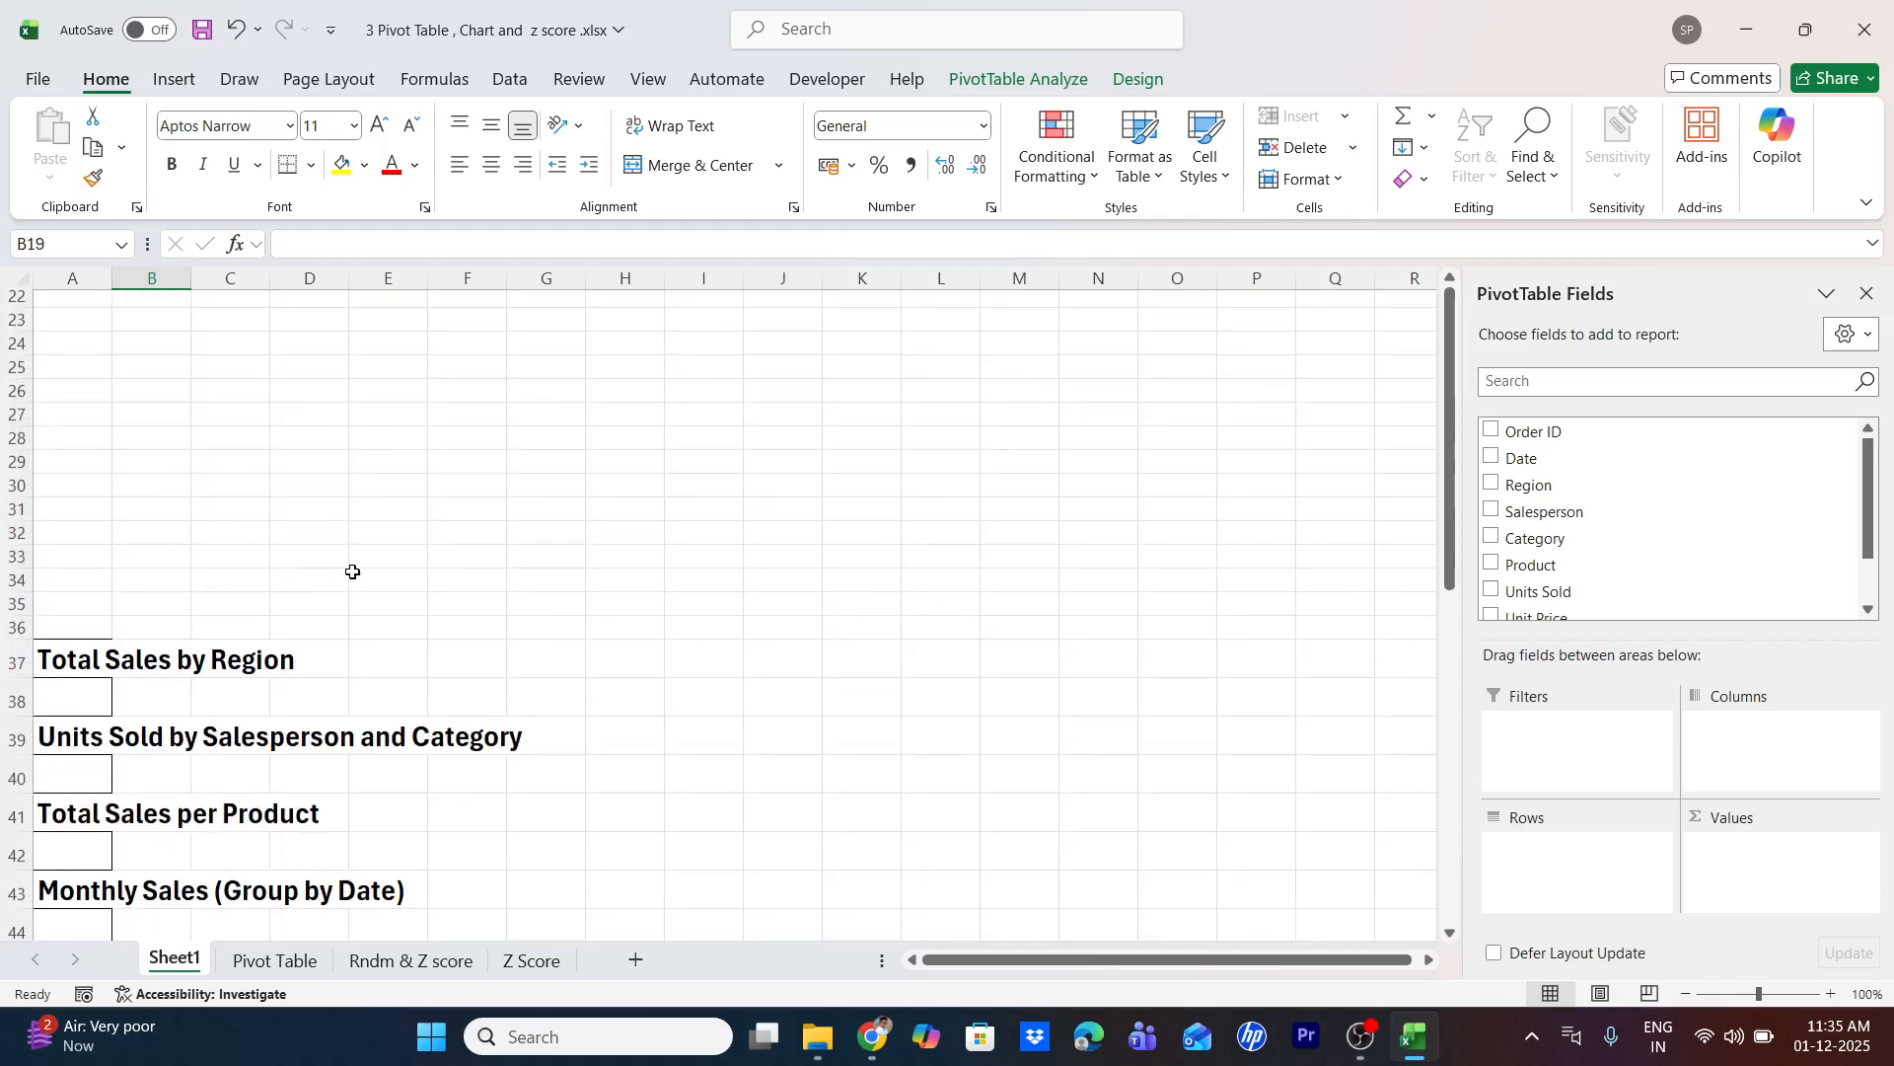
scroll(352, 571, "down", 2)
scroll(352, 571, "down", 1)
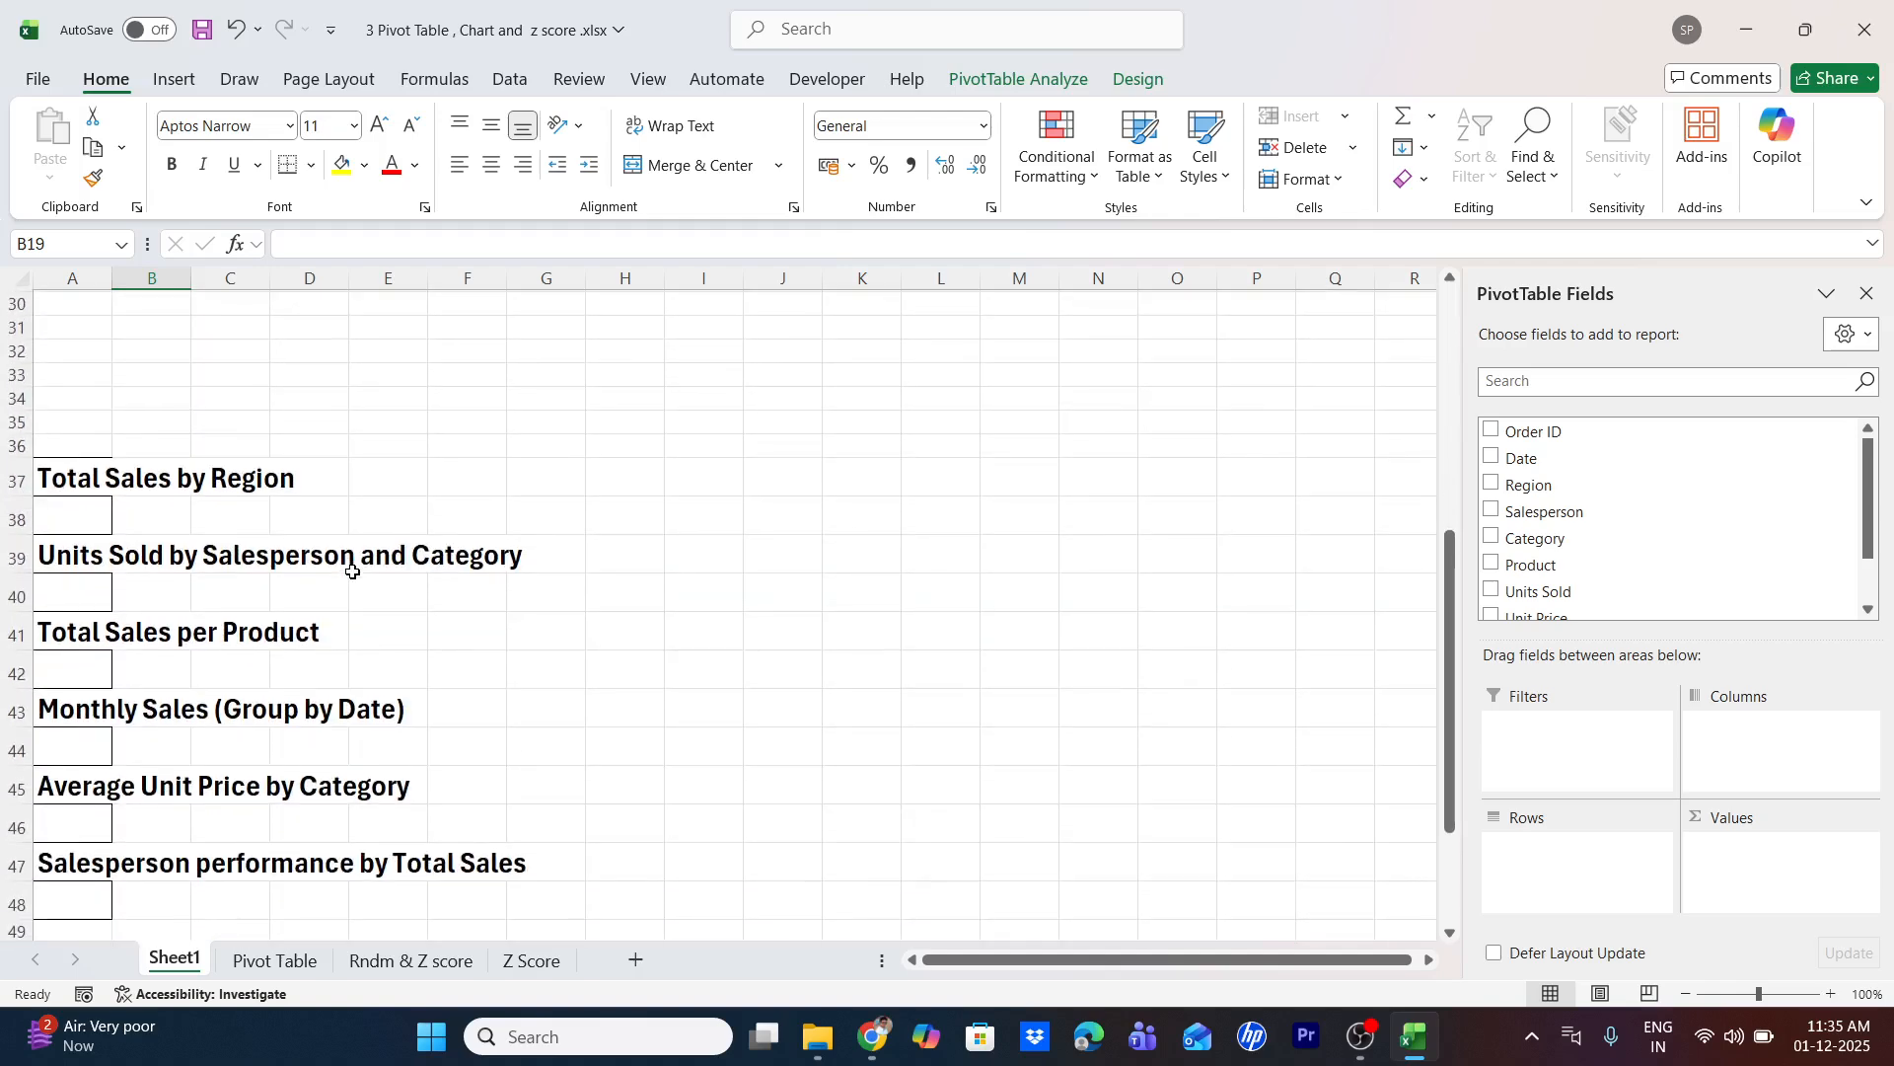
scroll(352, 571, "up", 4)
scroll(353, 571, "up", 6)
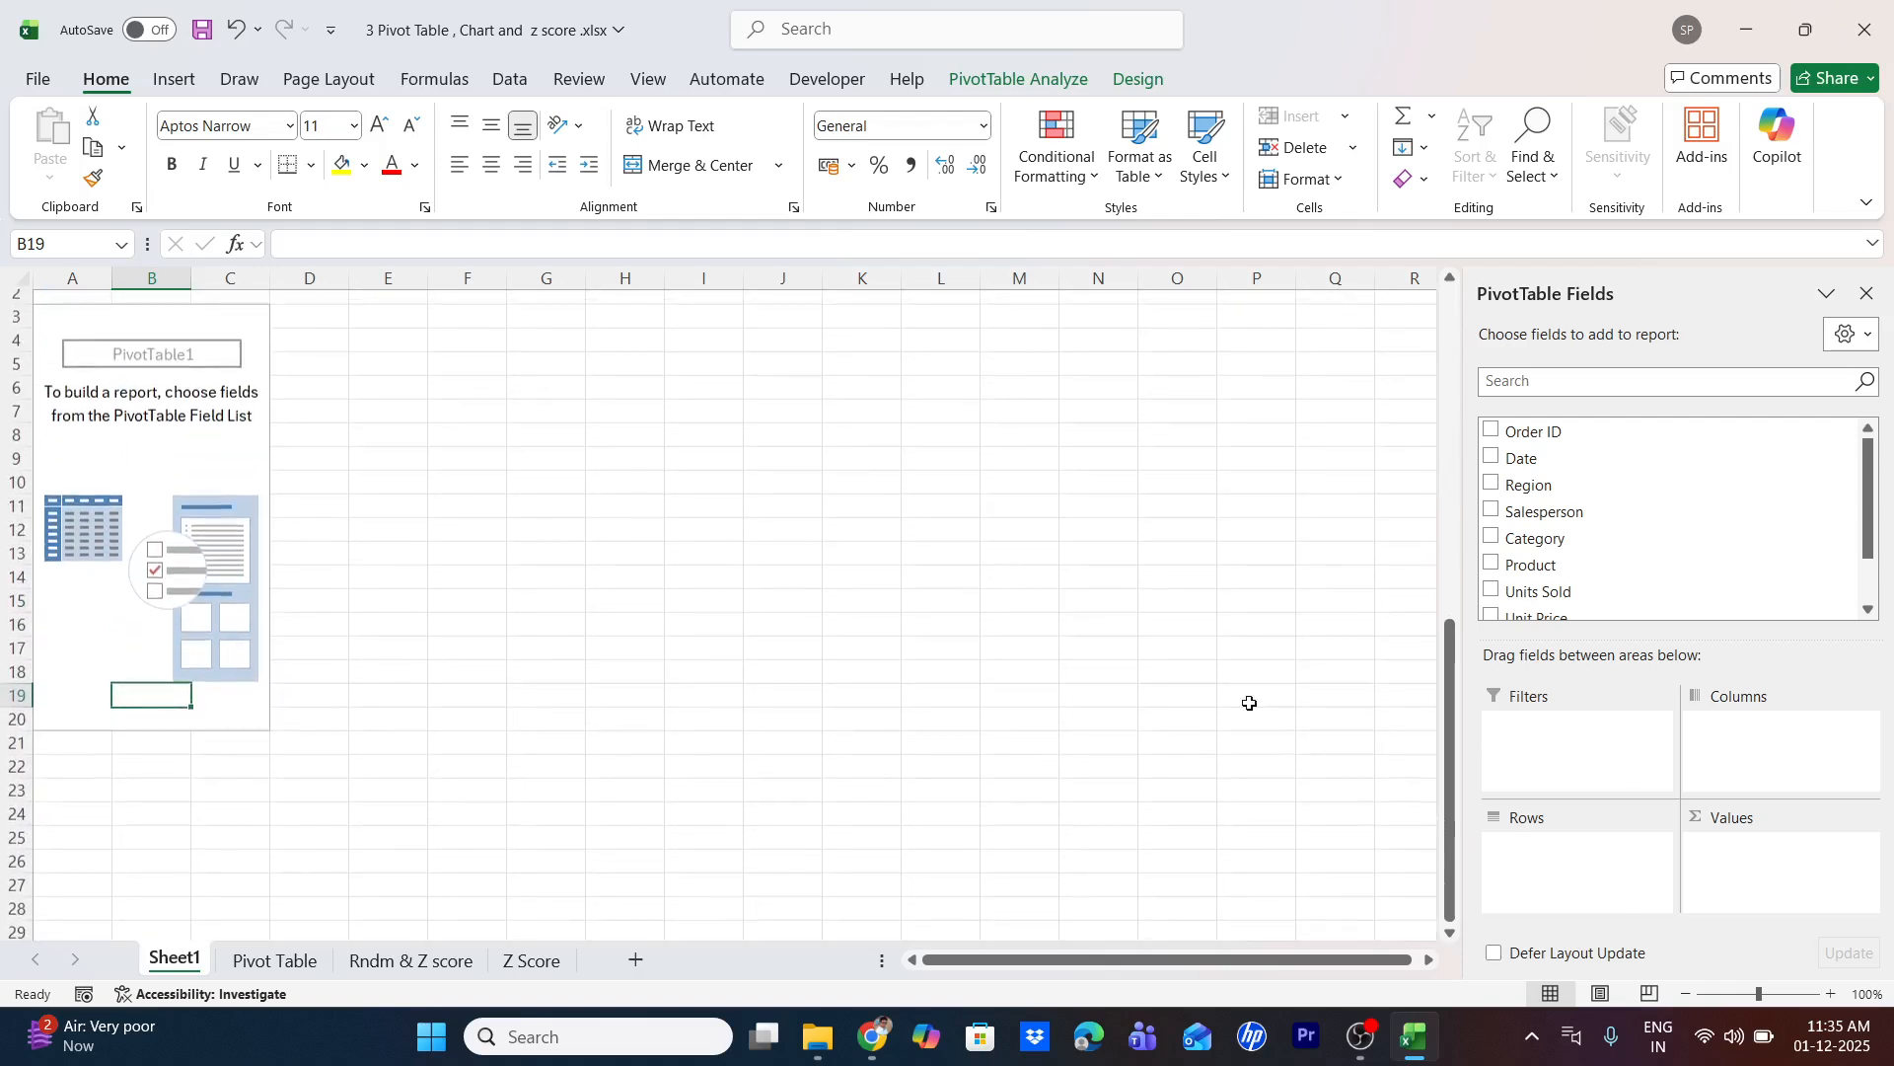
scroll(1502, 595, "down", 1)
left_click(1492, 576)
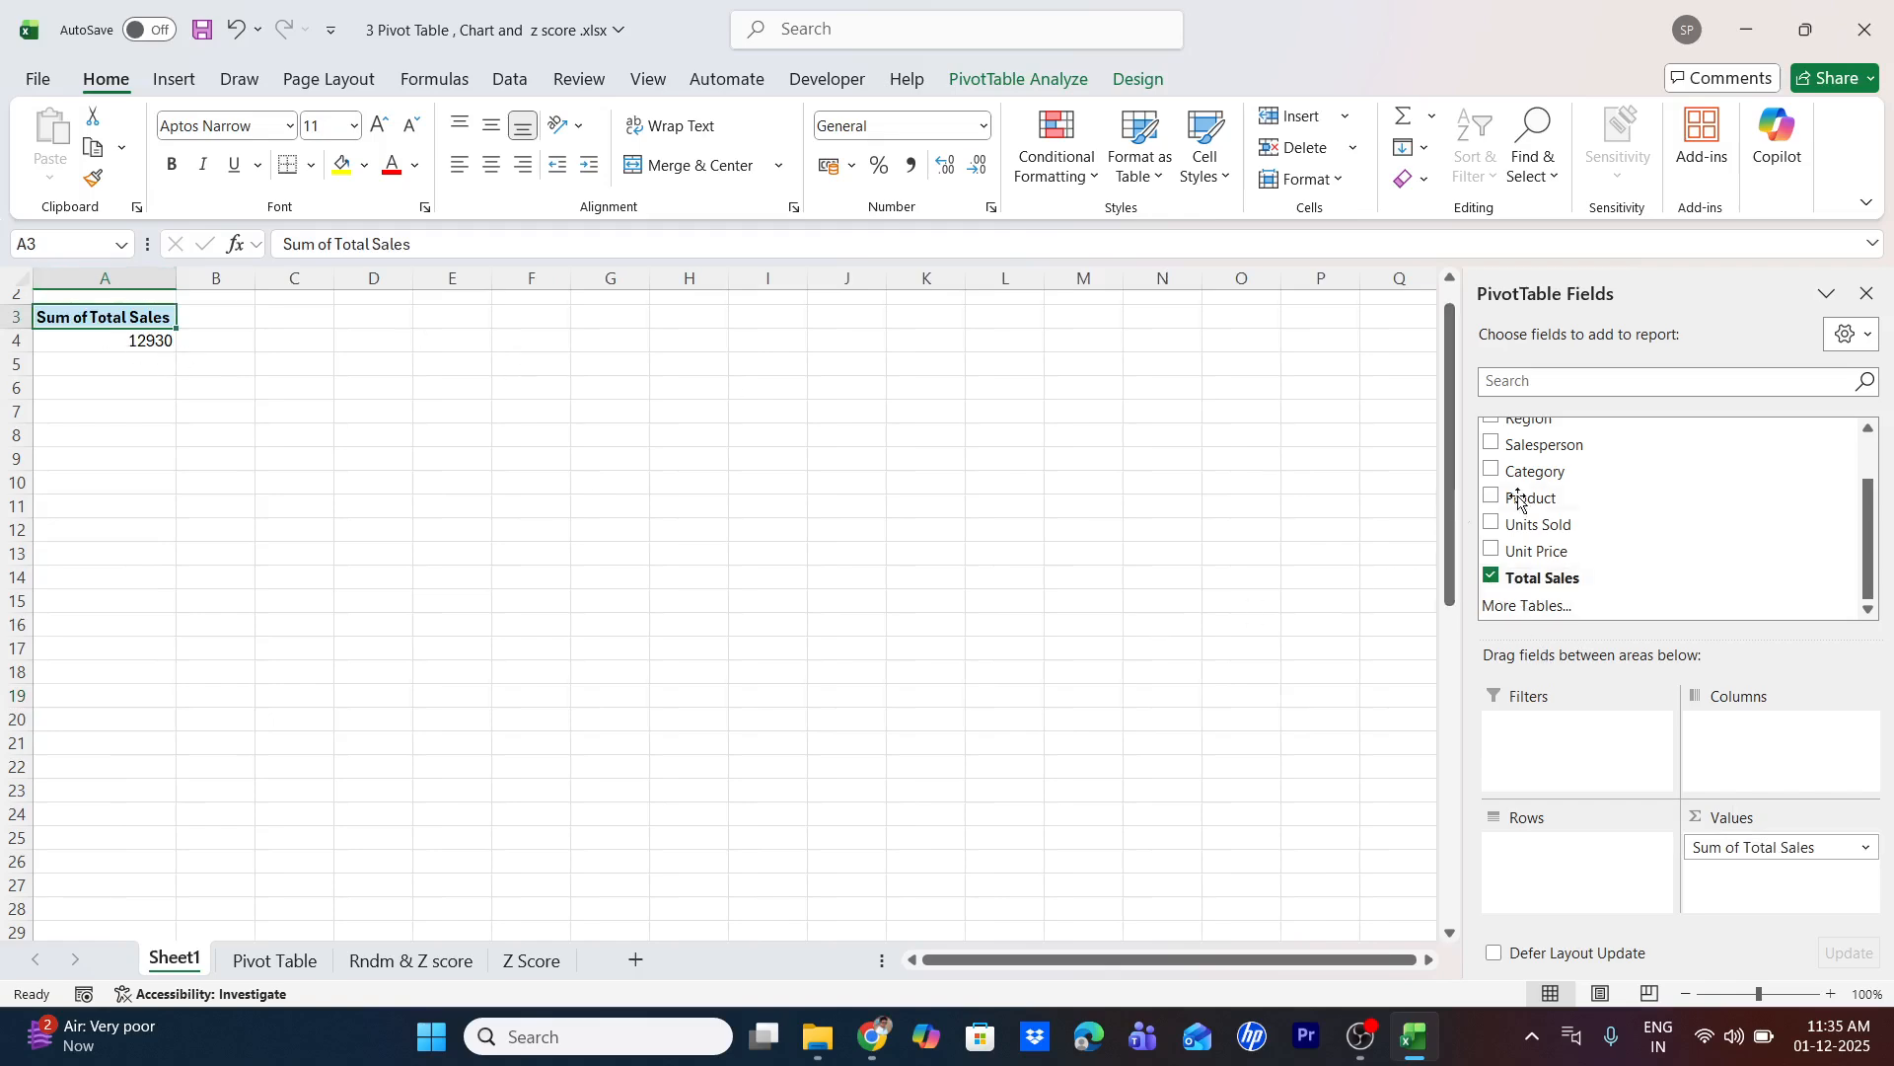
scroll(1523, 493, "up", 1)
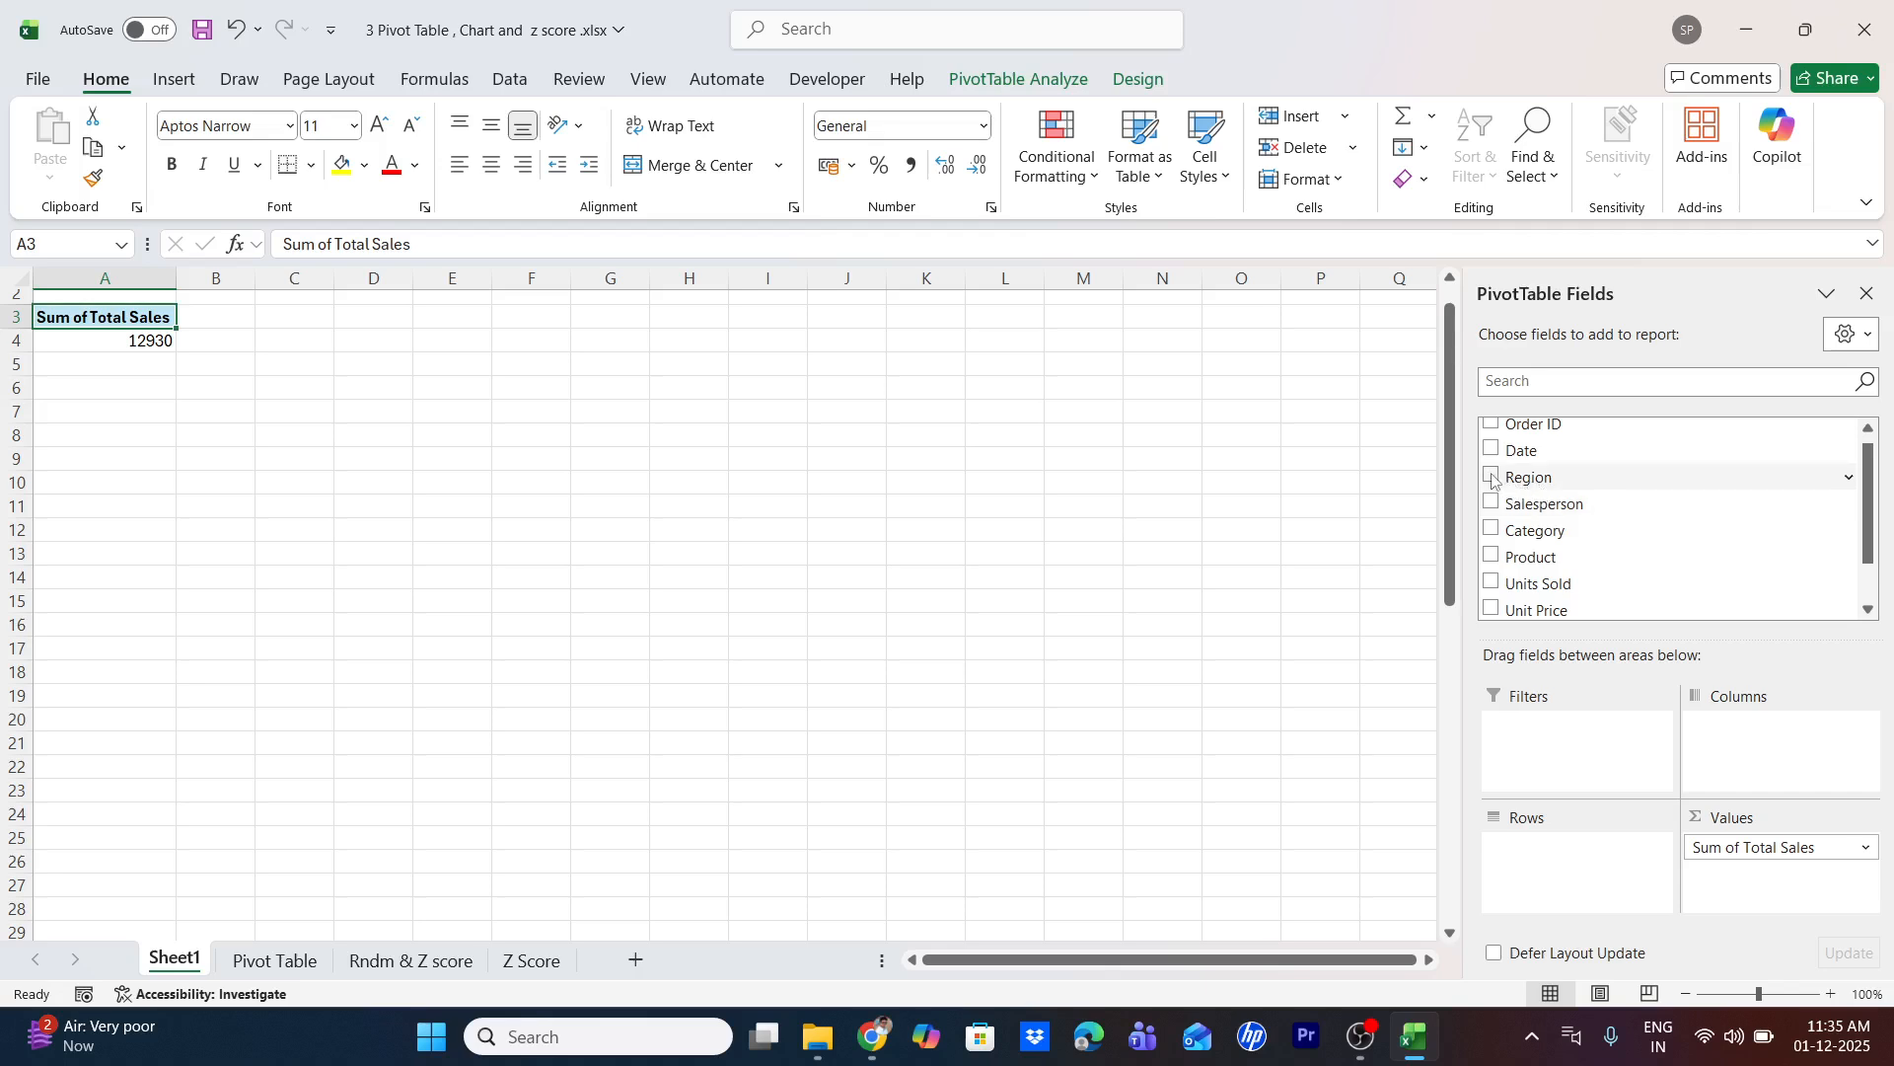
left_click(1493, 477)
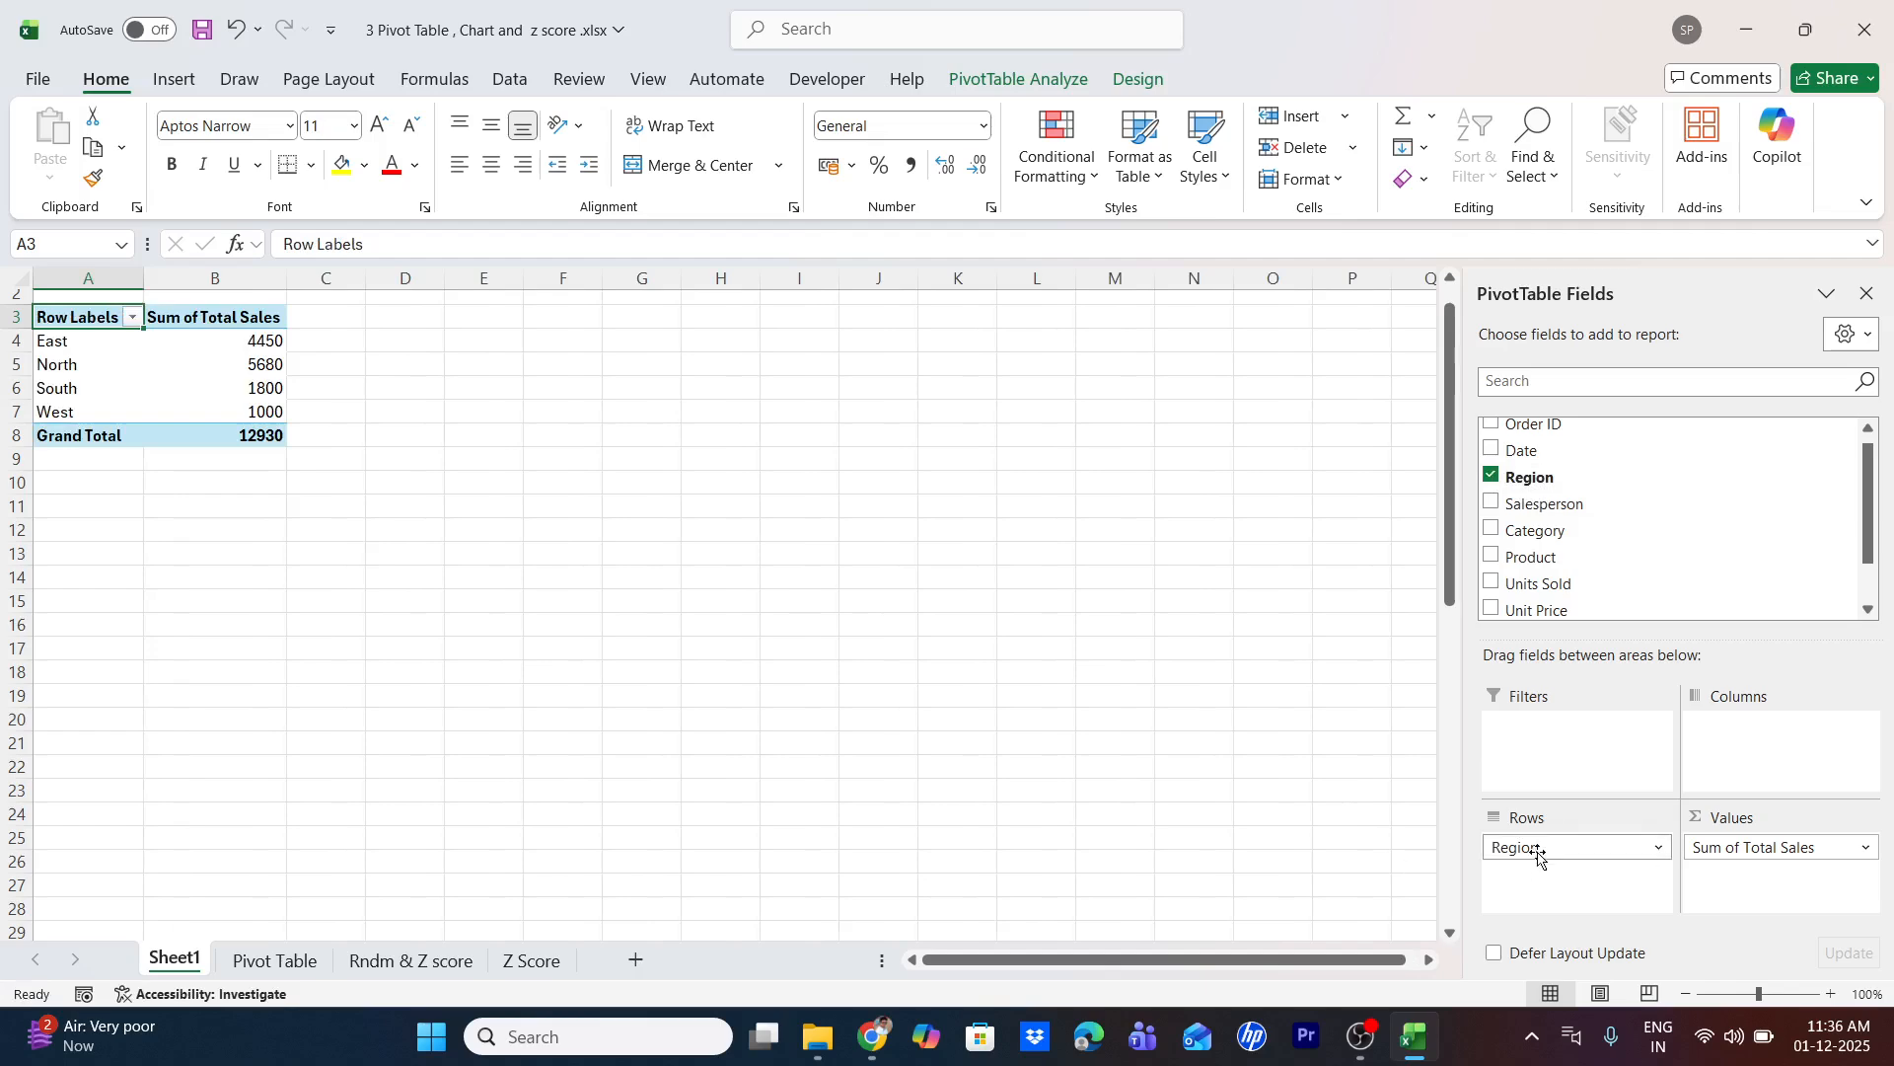
Try the Region field in the PivotTable's columns area and return it to the rows area
left_click_drag(1539, 856, 1766, 735)
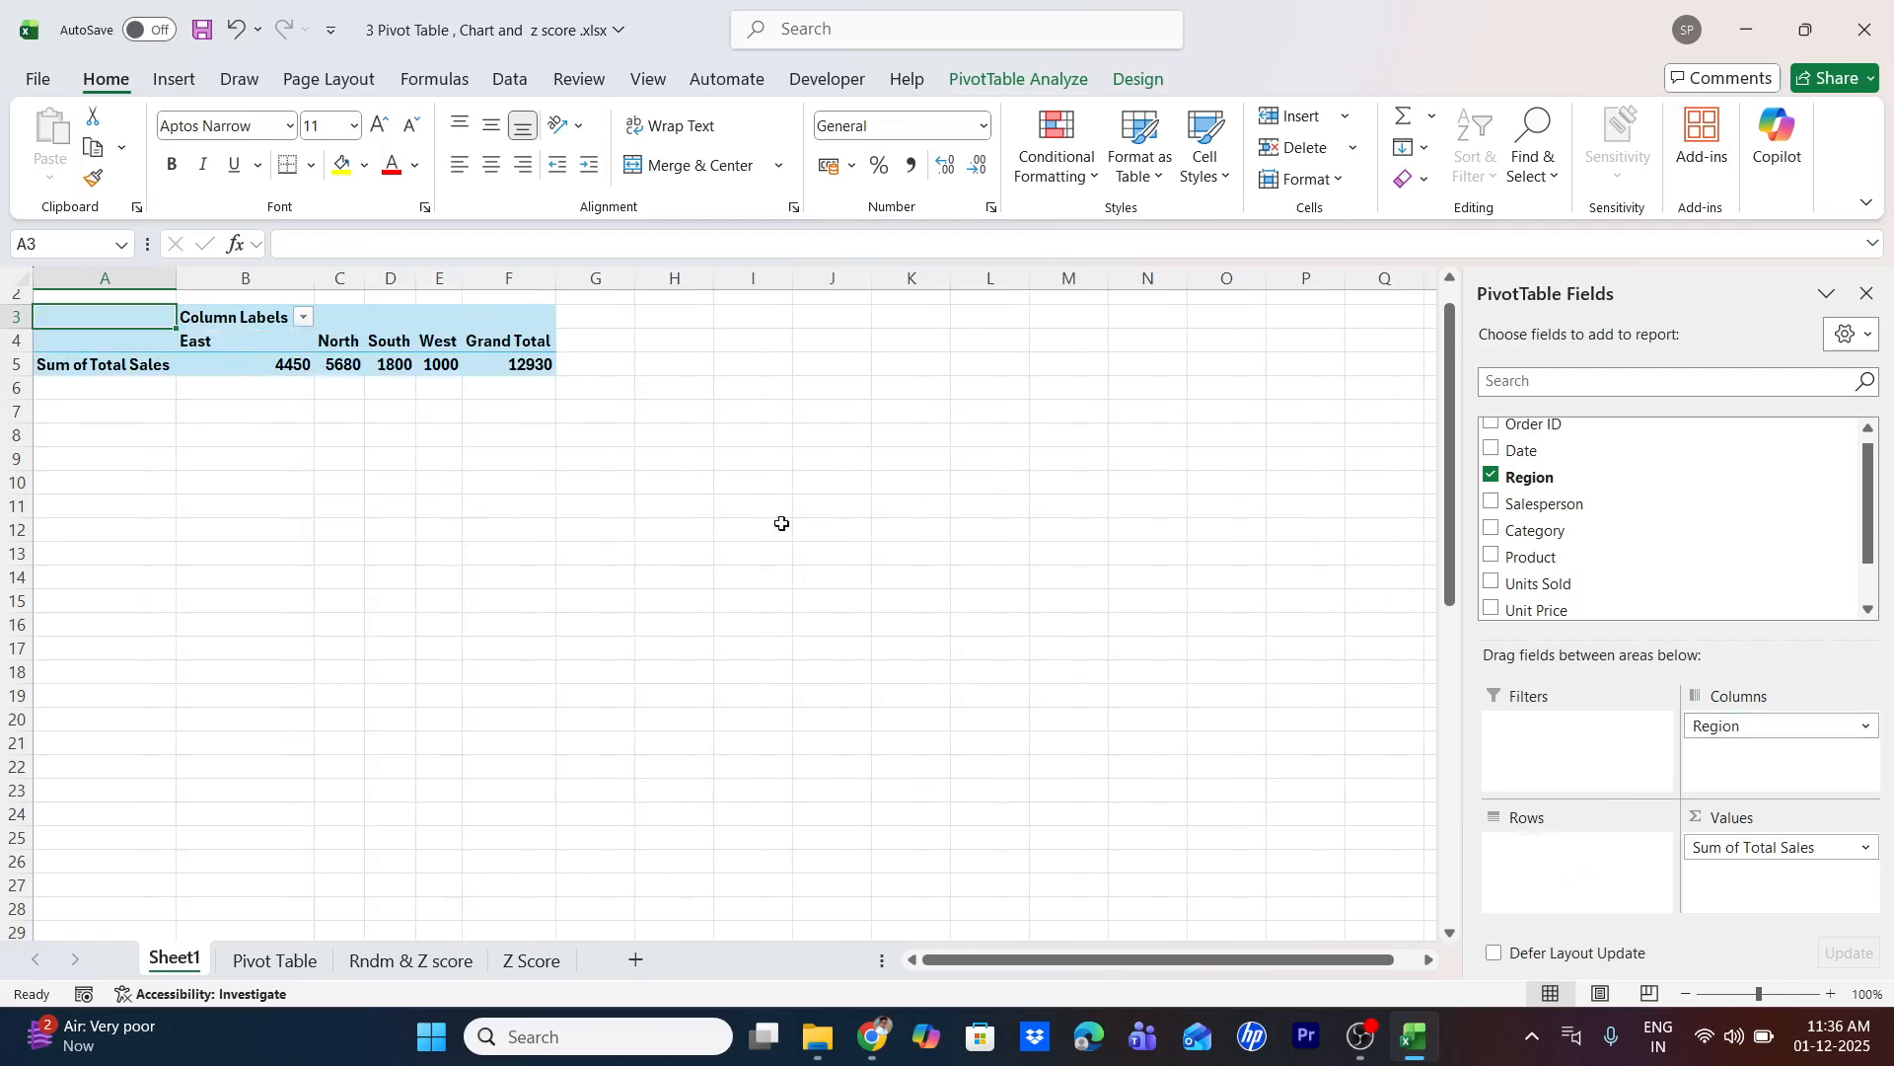
left_click_drag(1781, 725, 1552, 850)
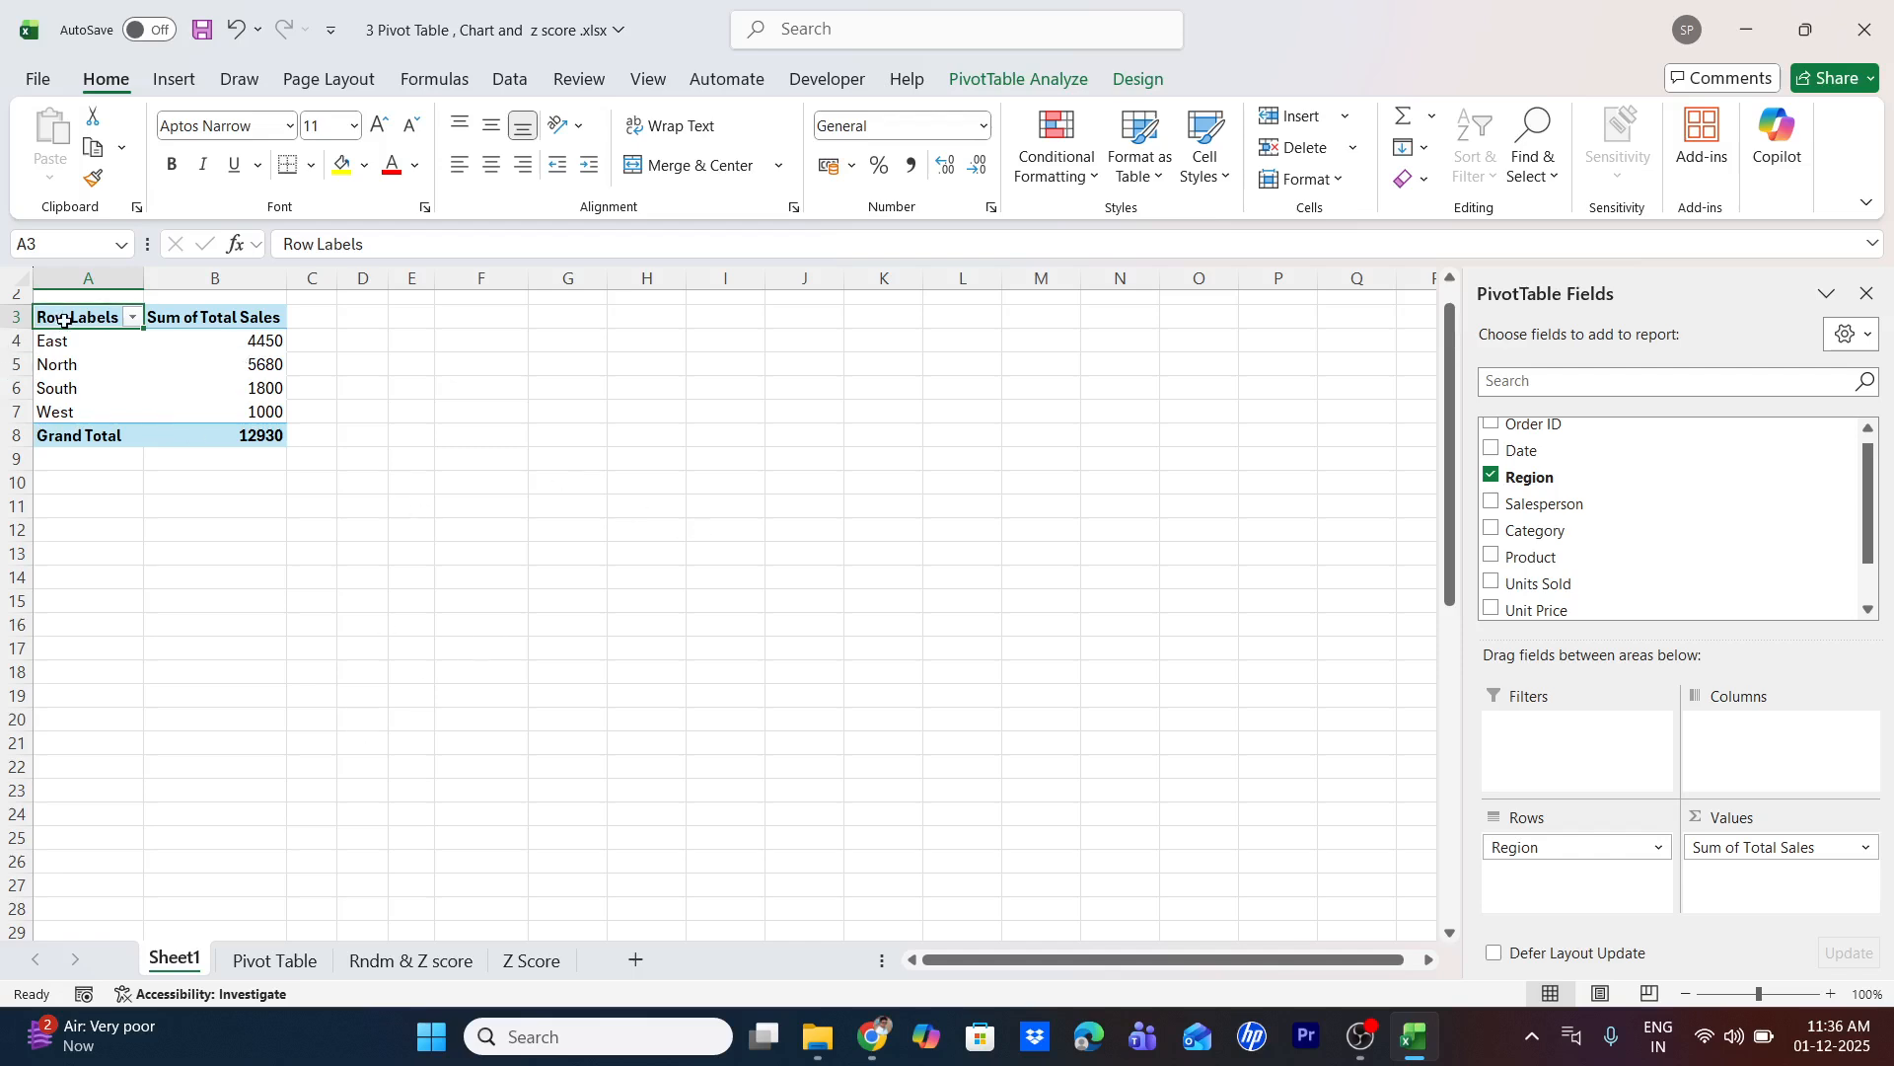
Duplicate the region PivotTable by copying A3:B8 and pasting it at B15
key("shift+Down")
key("shift+Down")
key("shift+Down")
key("shift+Down")
key("shift+Down")
key("shift+Right")
key("shift+Right")
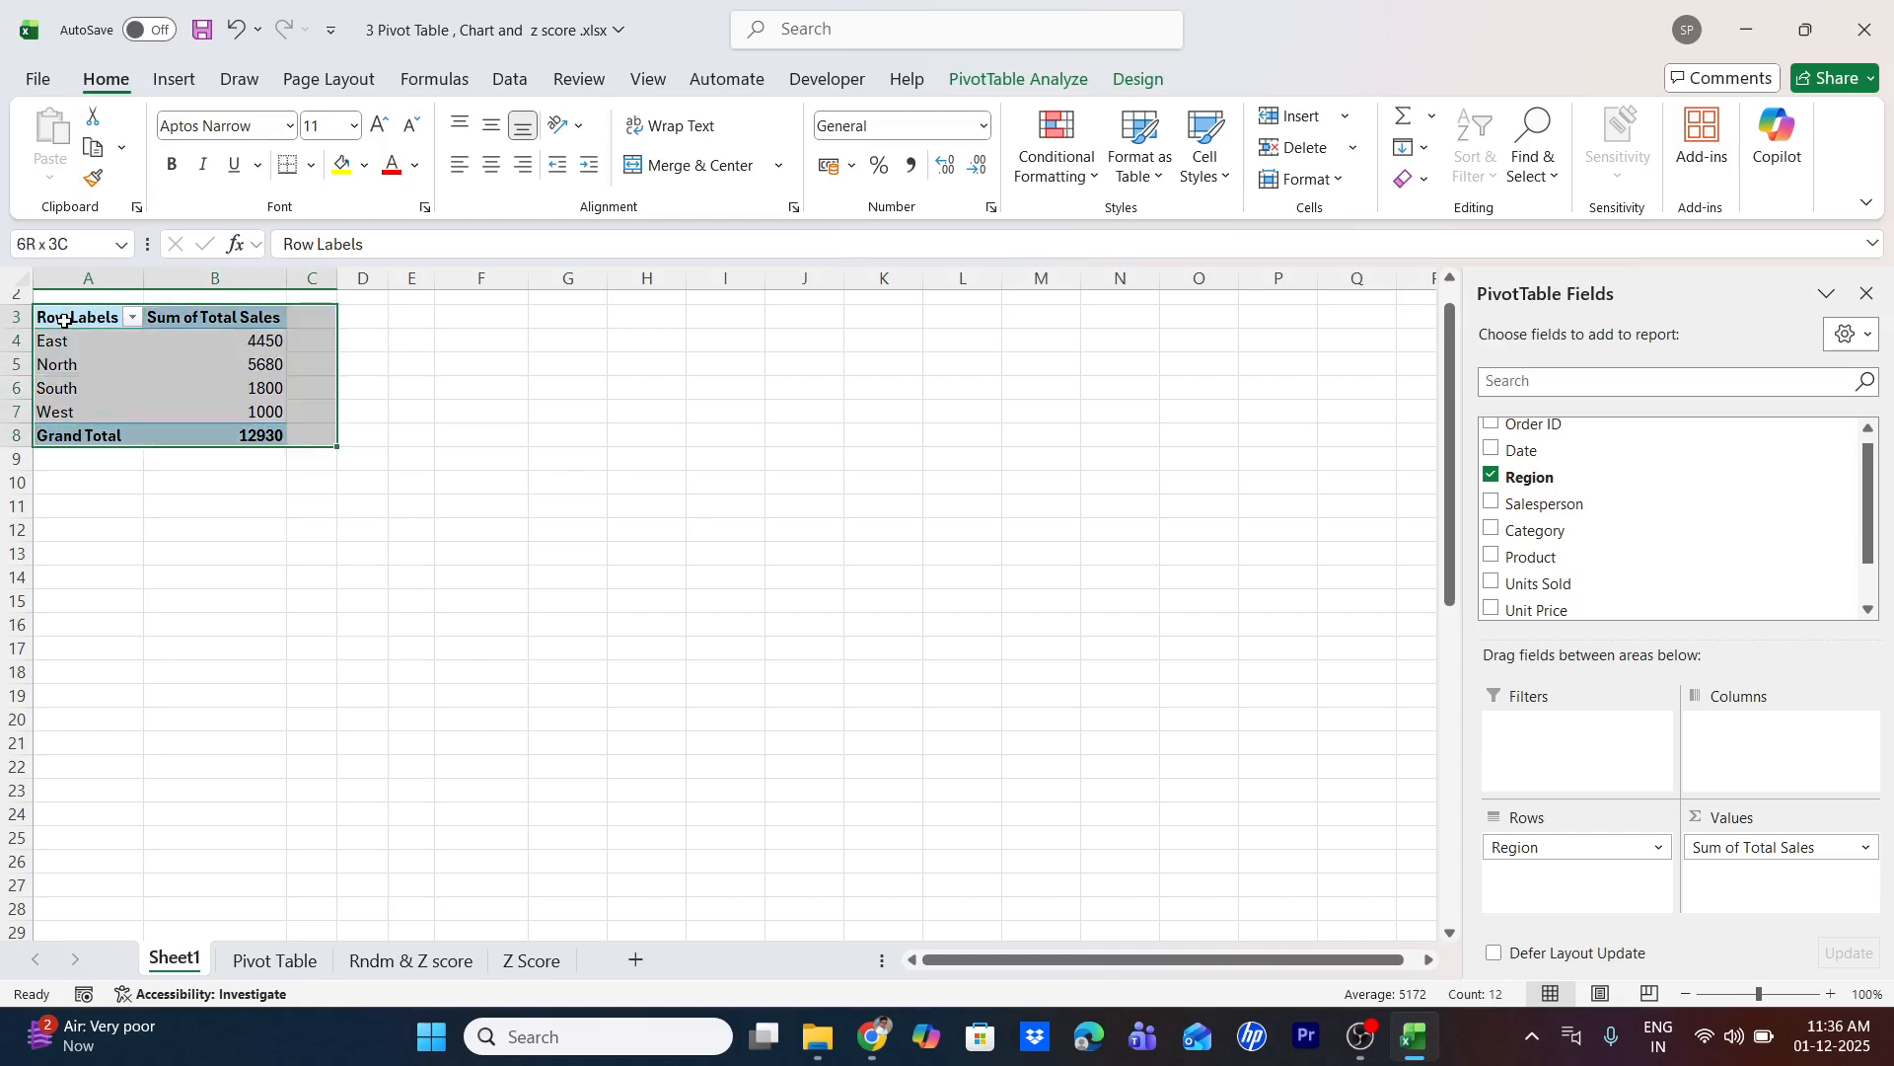
key("shift+Left")
key("ctrl+c")
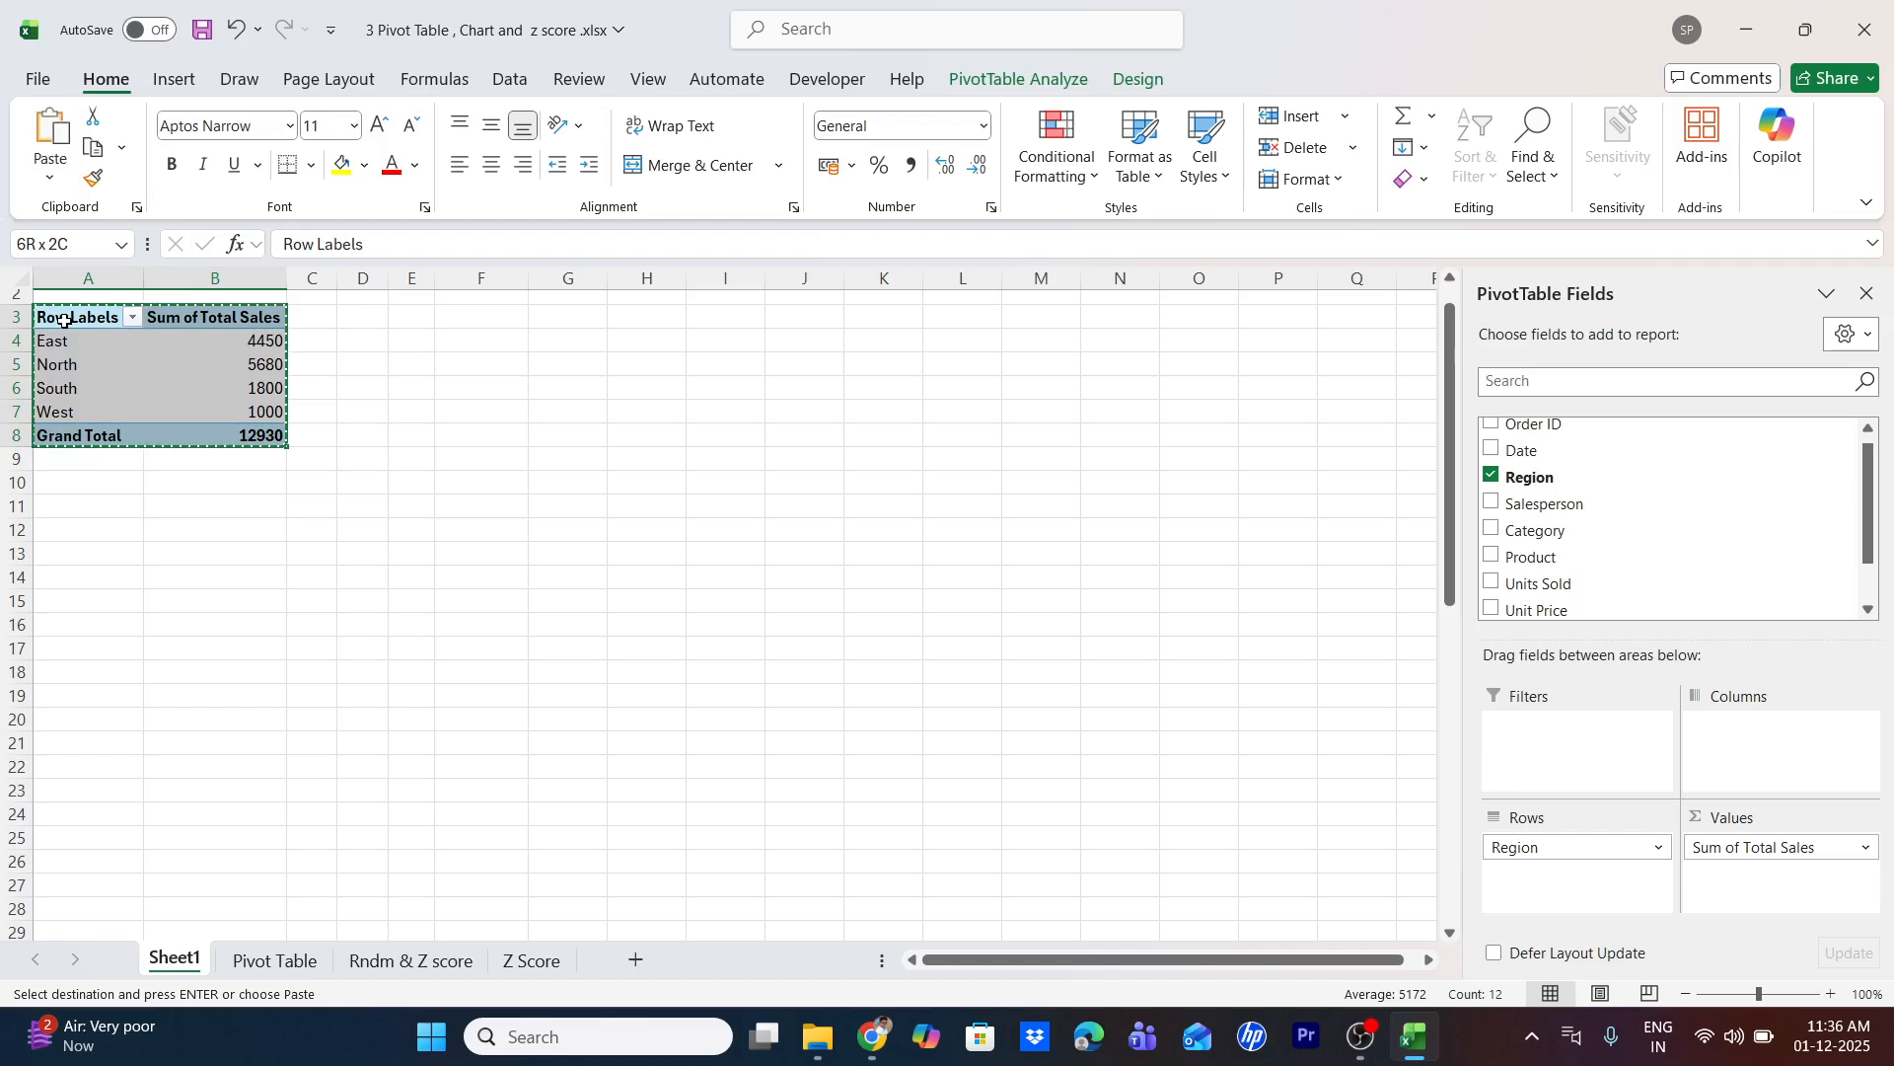
left_click(268, 598)
key("ctrl+v")
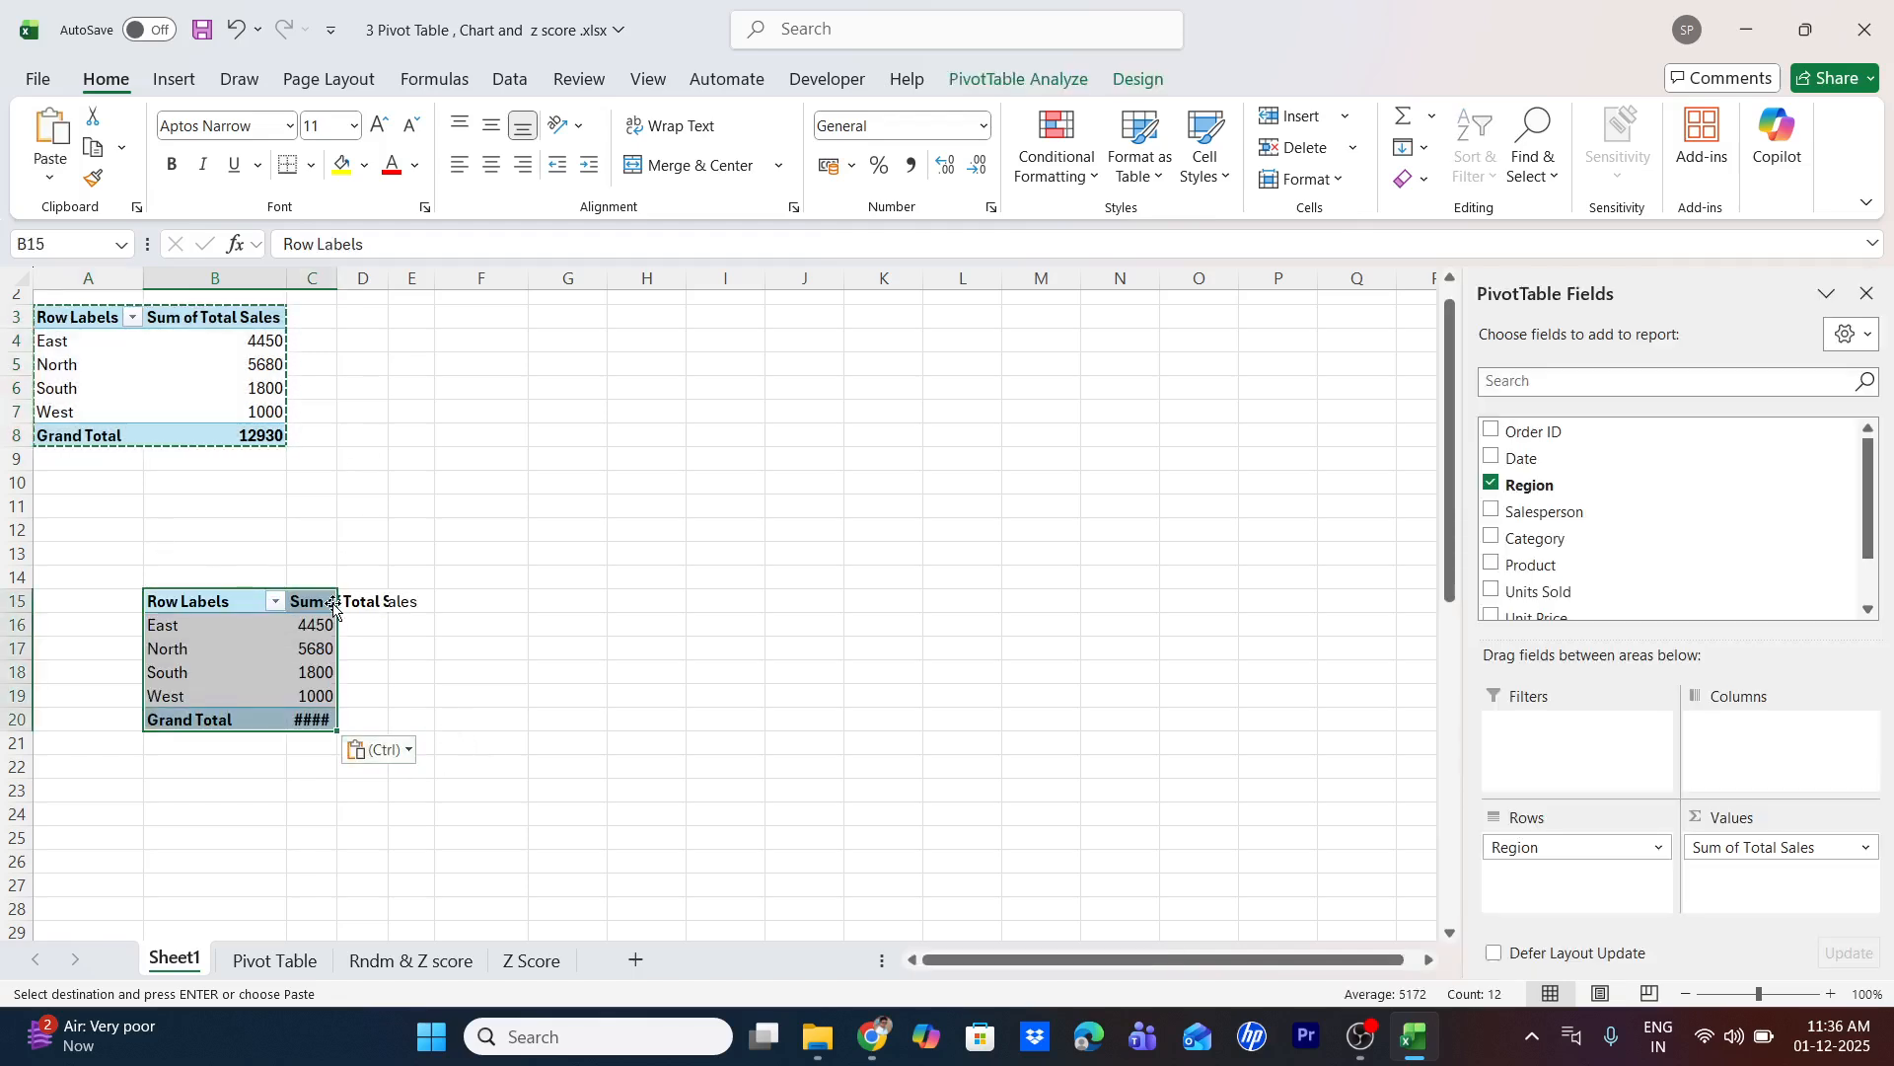
Autofit the column widths to the pasted PivotTable and clear the copy selection
key("alt")
key("h")
key("o")
key("i")
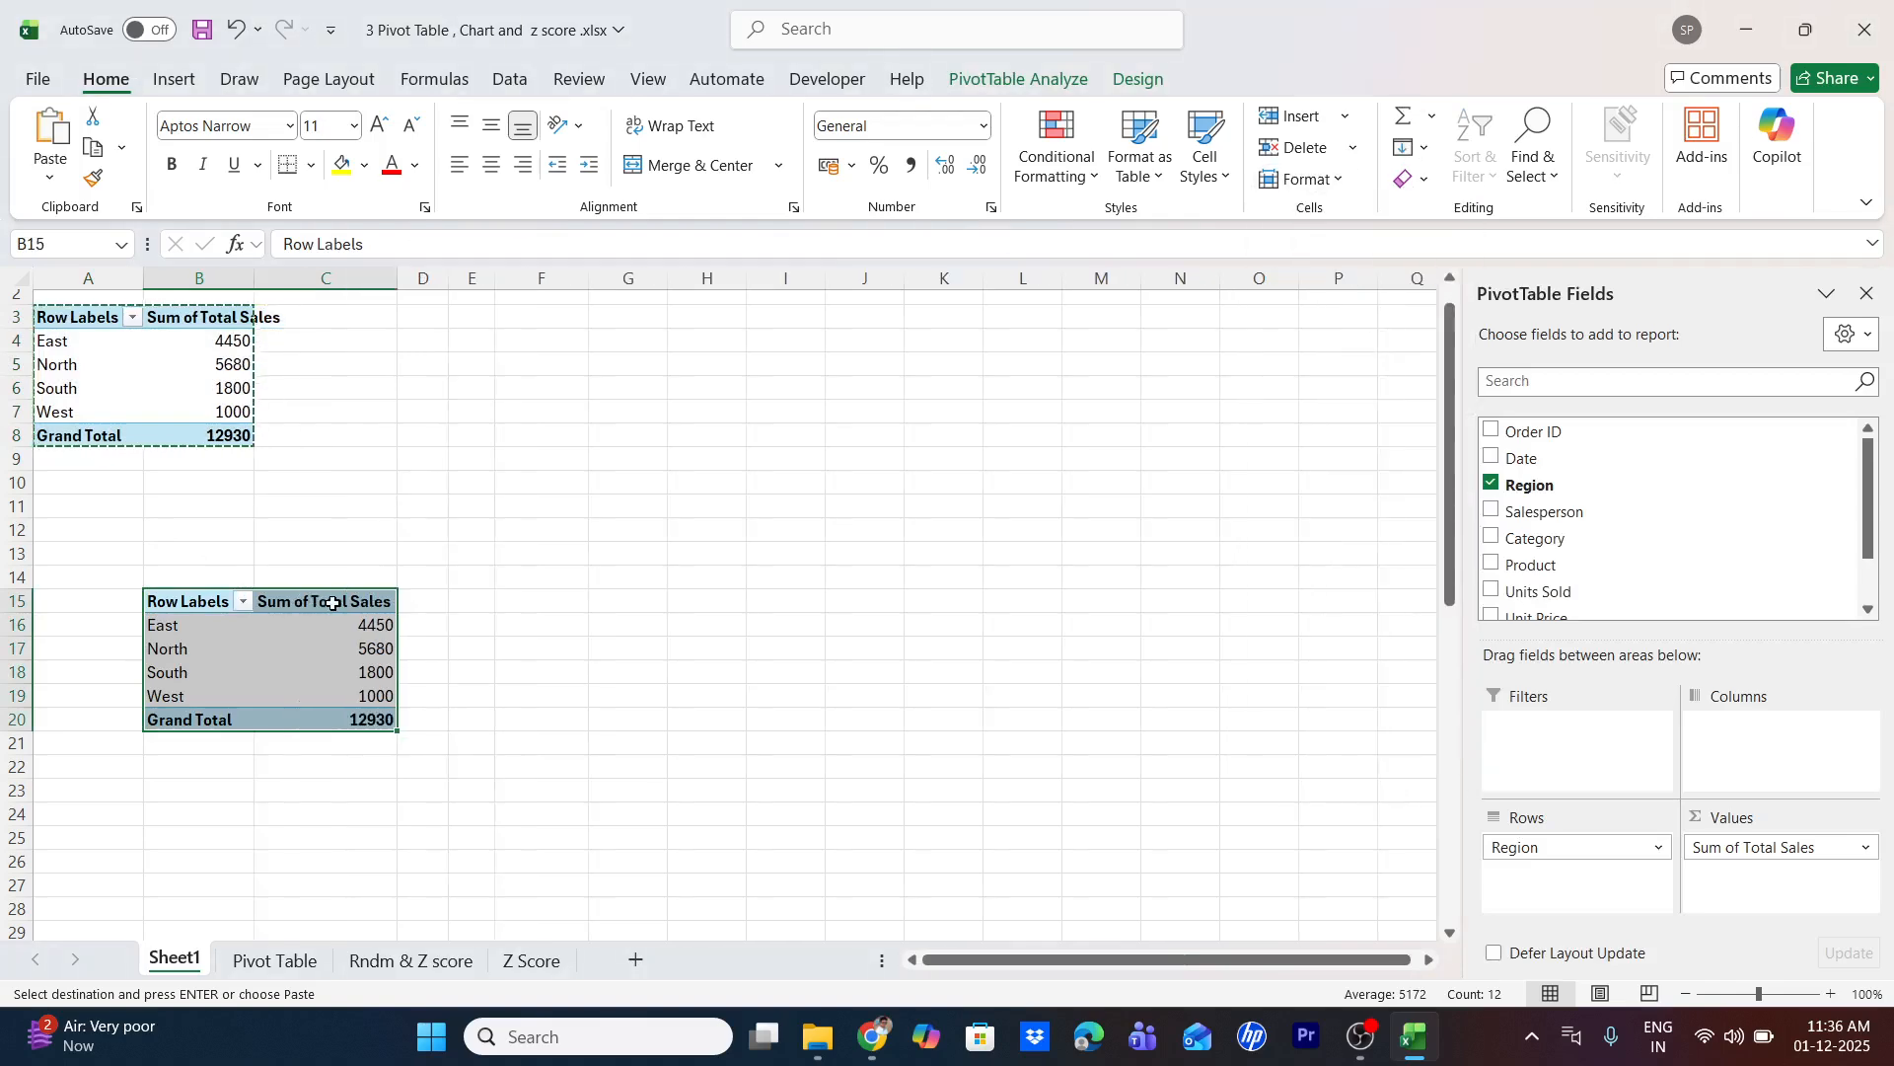
left_click(233, 488)
key("Escape")
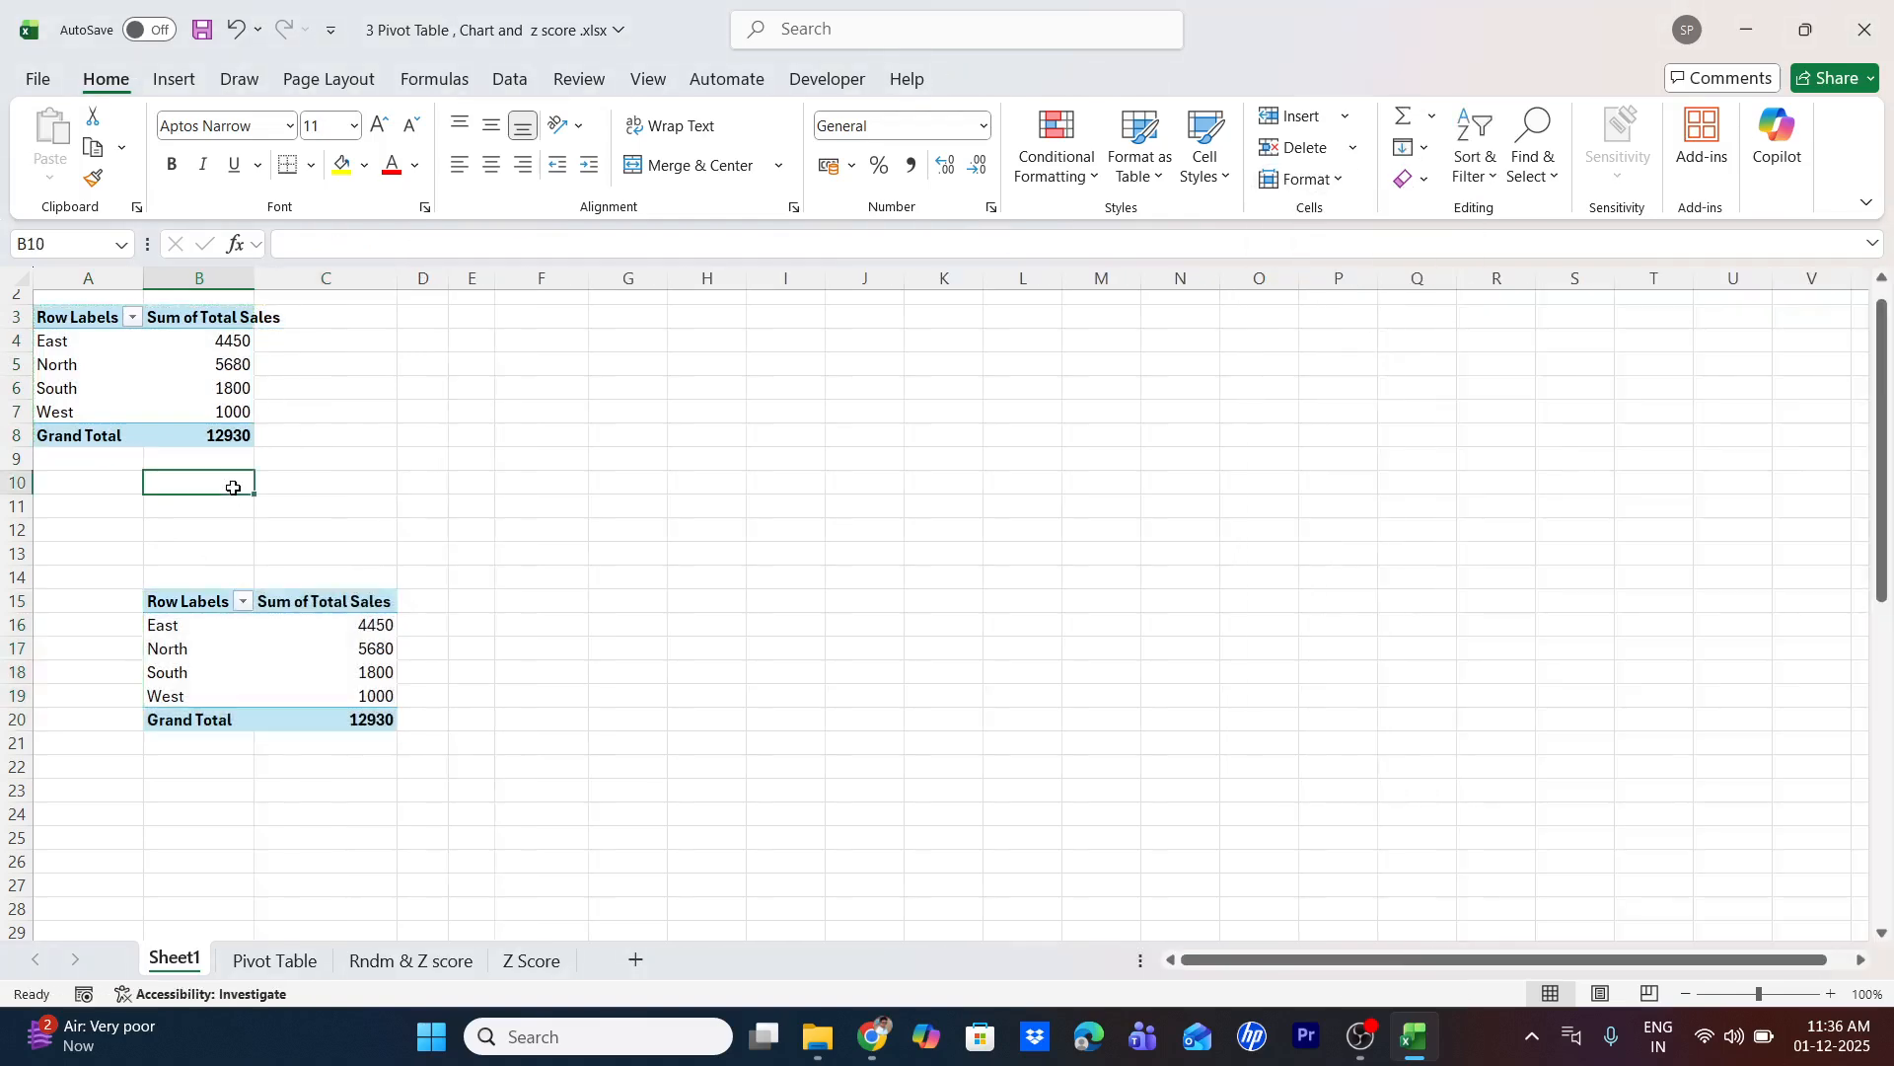
Number the report positions by entering 1 in A15 and 2 in A22
left_click(155, 386)
scroll(296, 501, "down", 6)
scroll(296, 503, "up", 2)
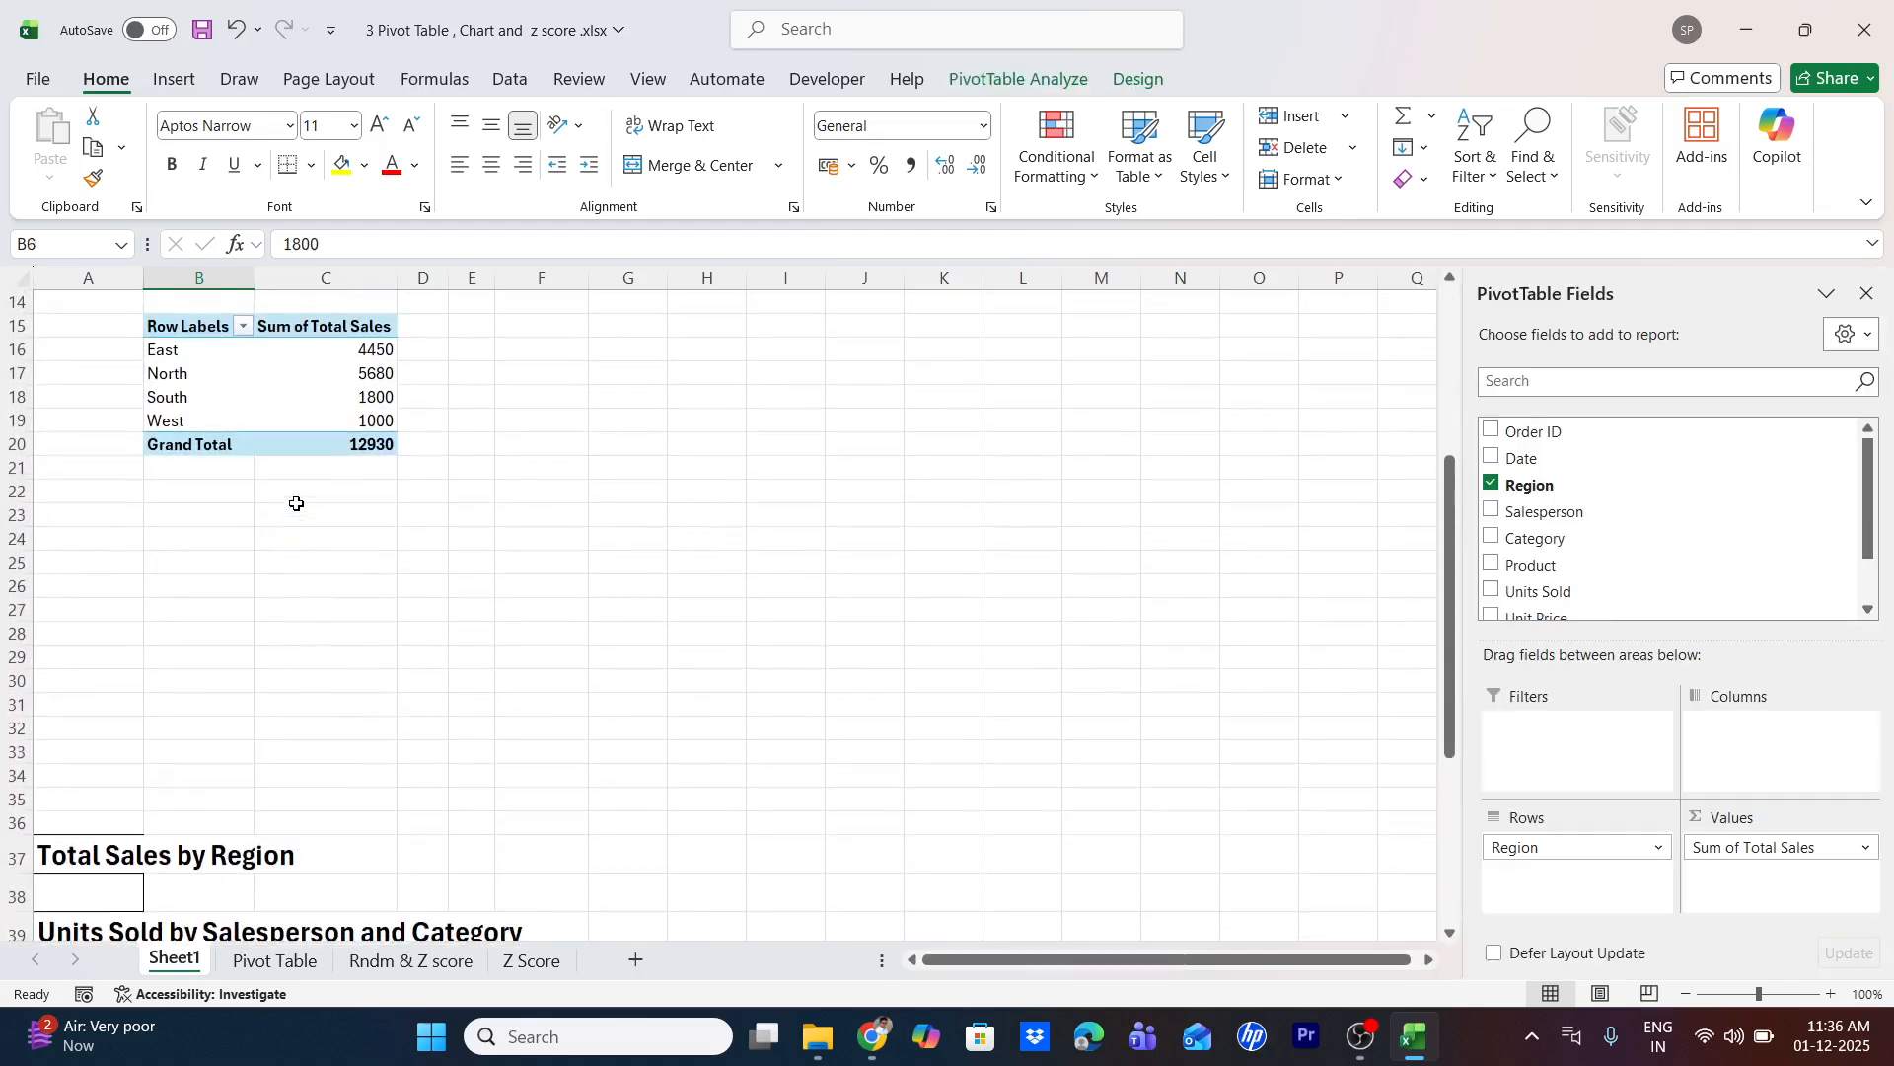
left_click(94, 322)
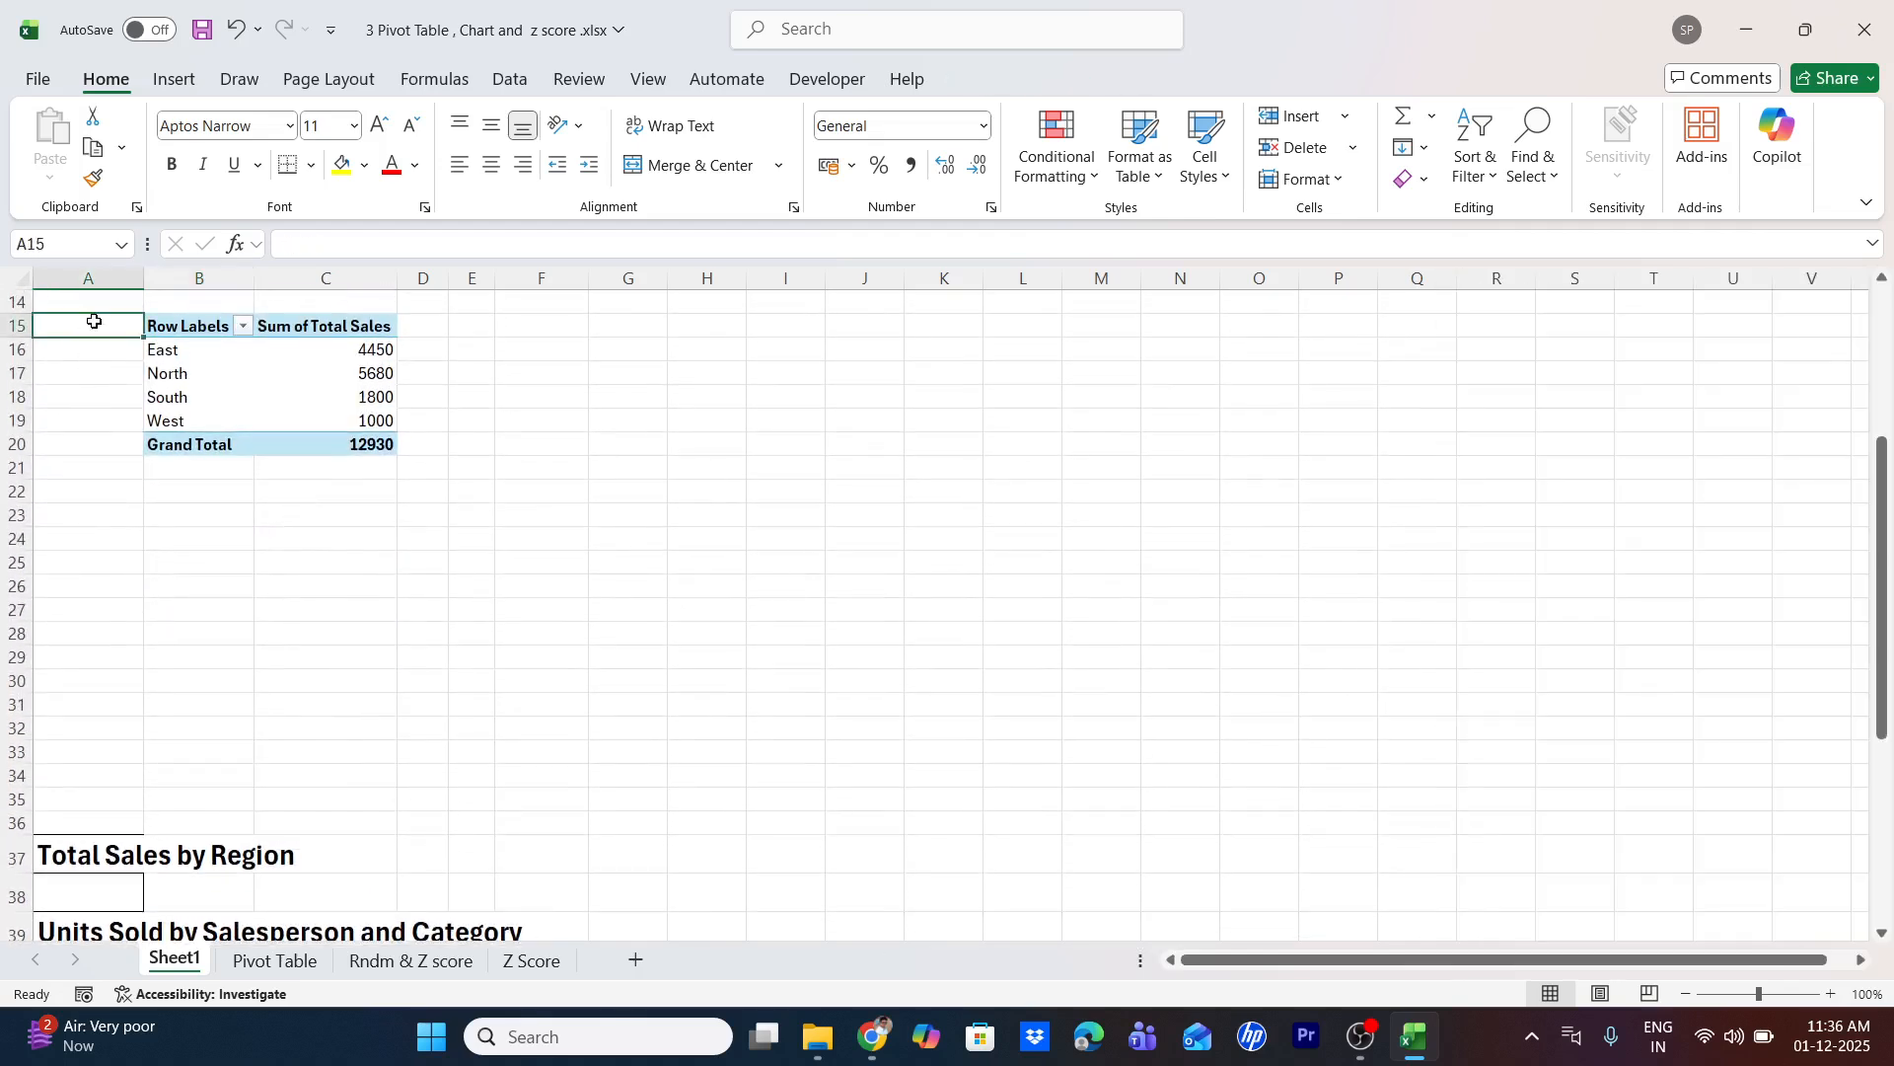
type("1")
left_click(105, 490)
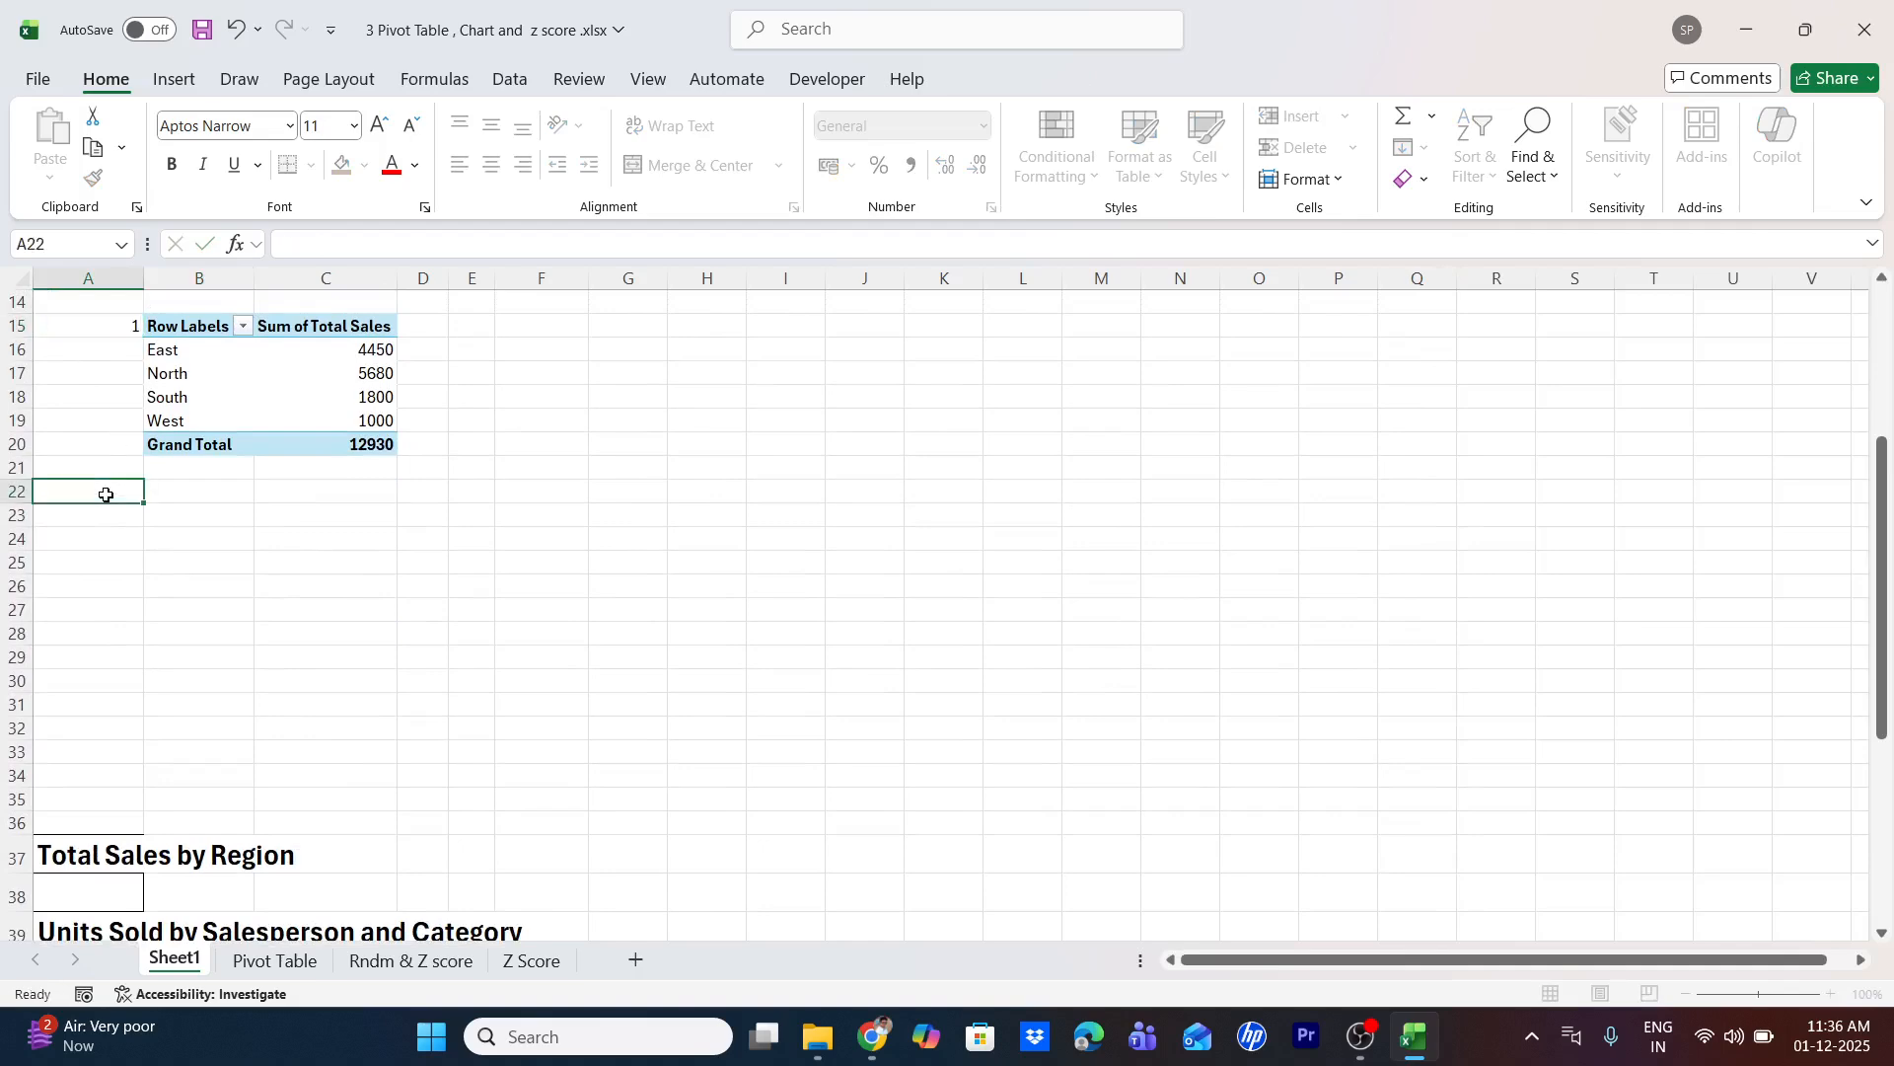
type("2")
scroll(256, 651, "down", 1)
scroll(257, 651, "down", 1)
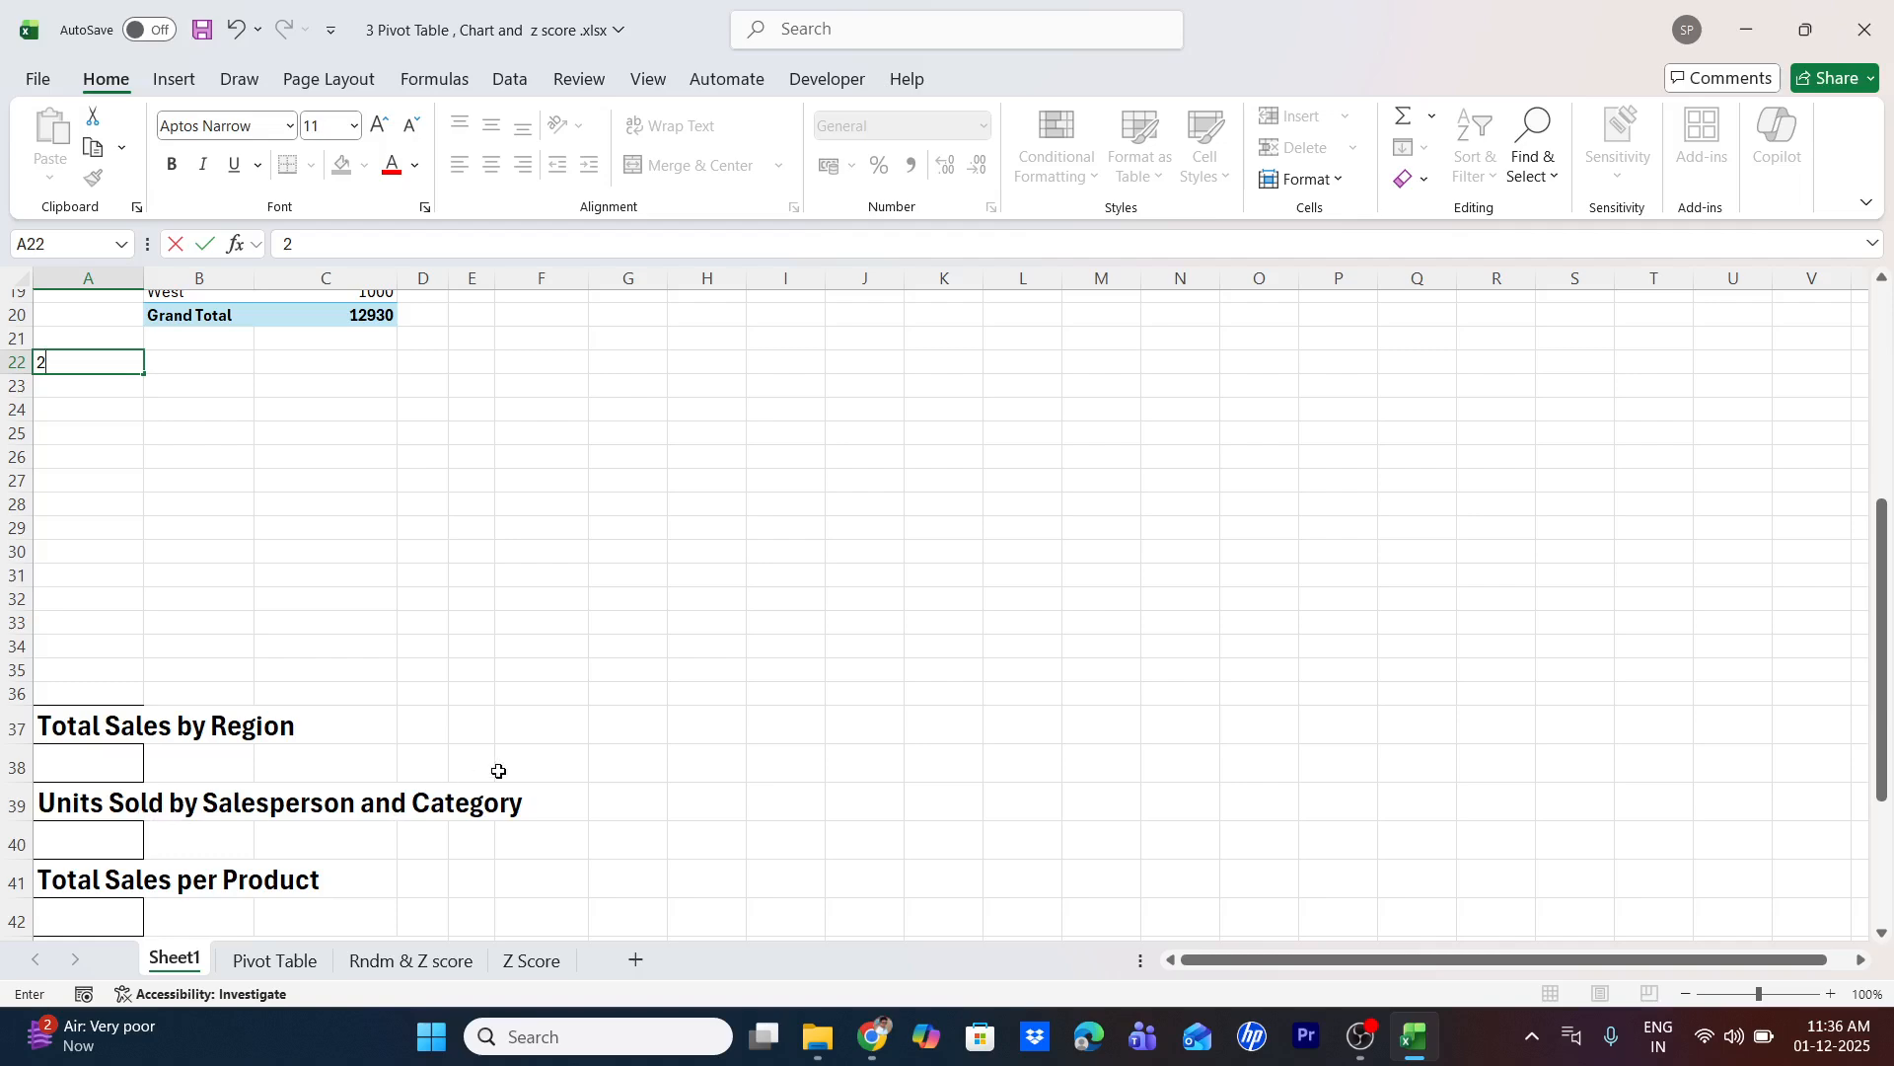
scroll(515, 737, "up", 6)
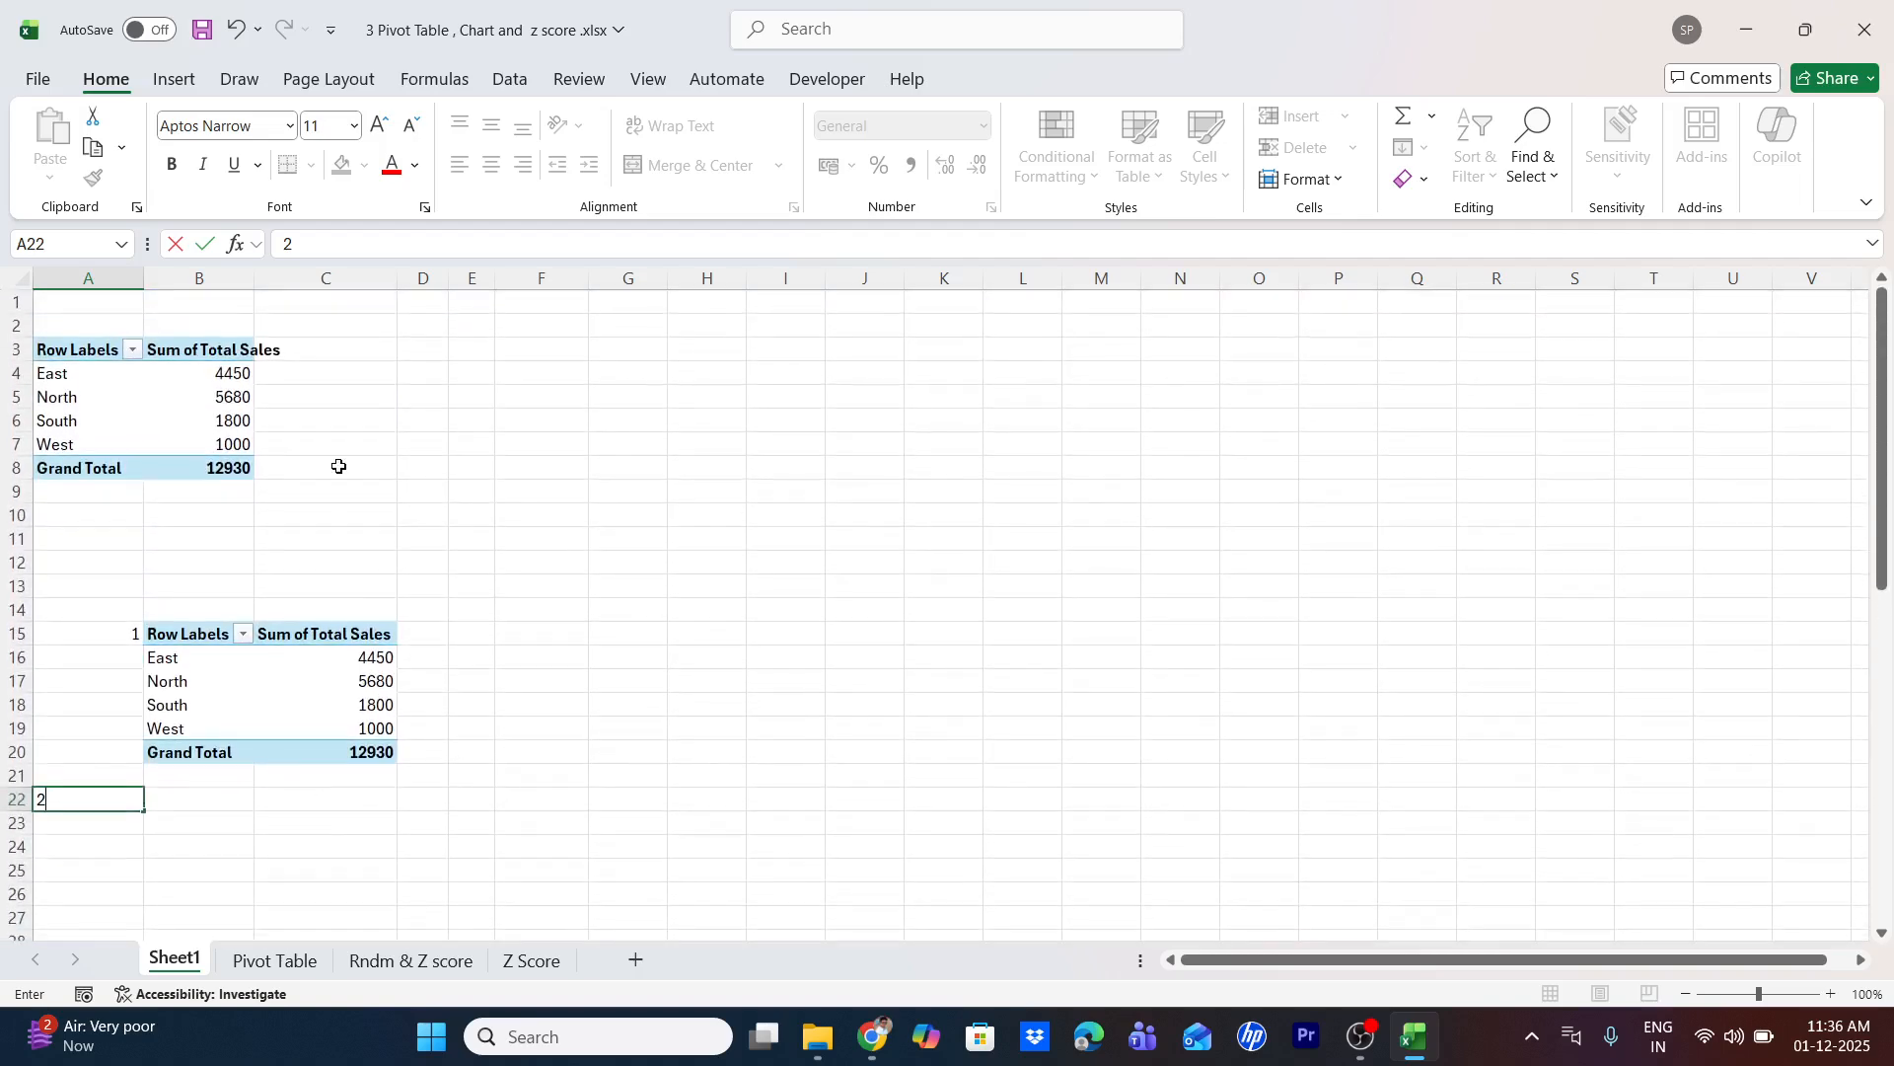
Replace Region with Salesperson in the rows of the PivotTable at A3
left_click(172, 416)
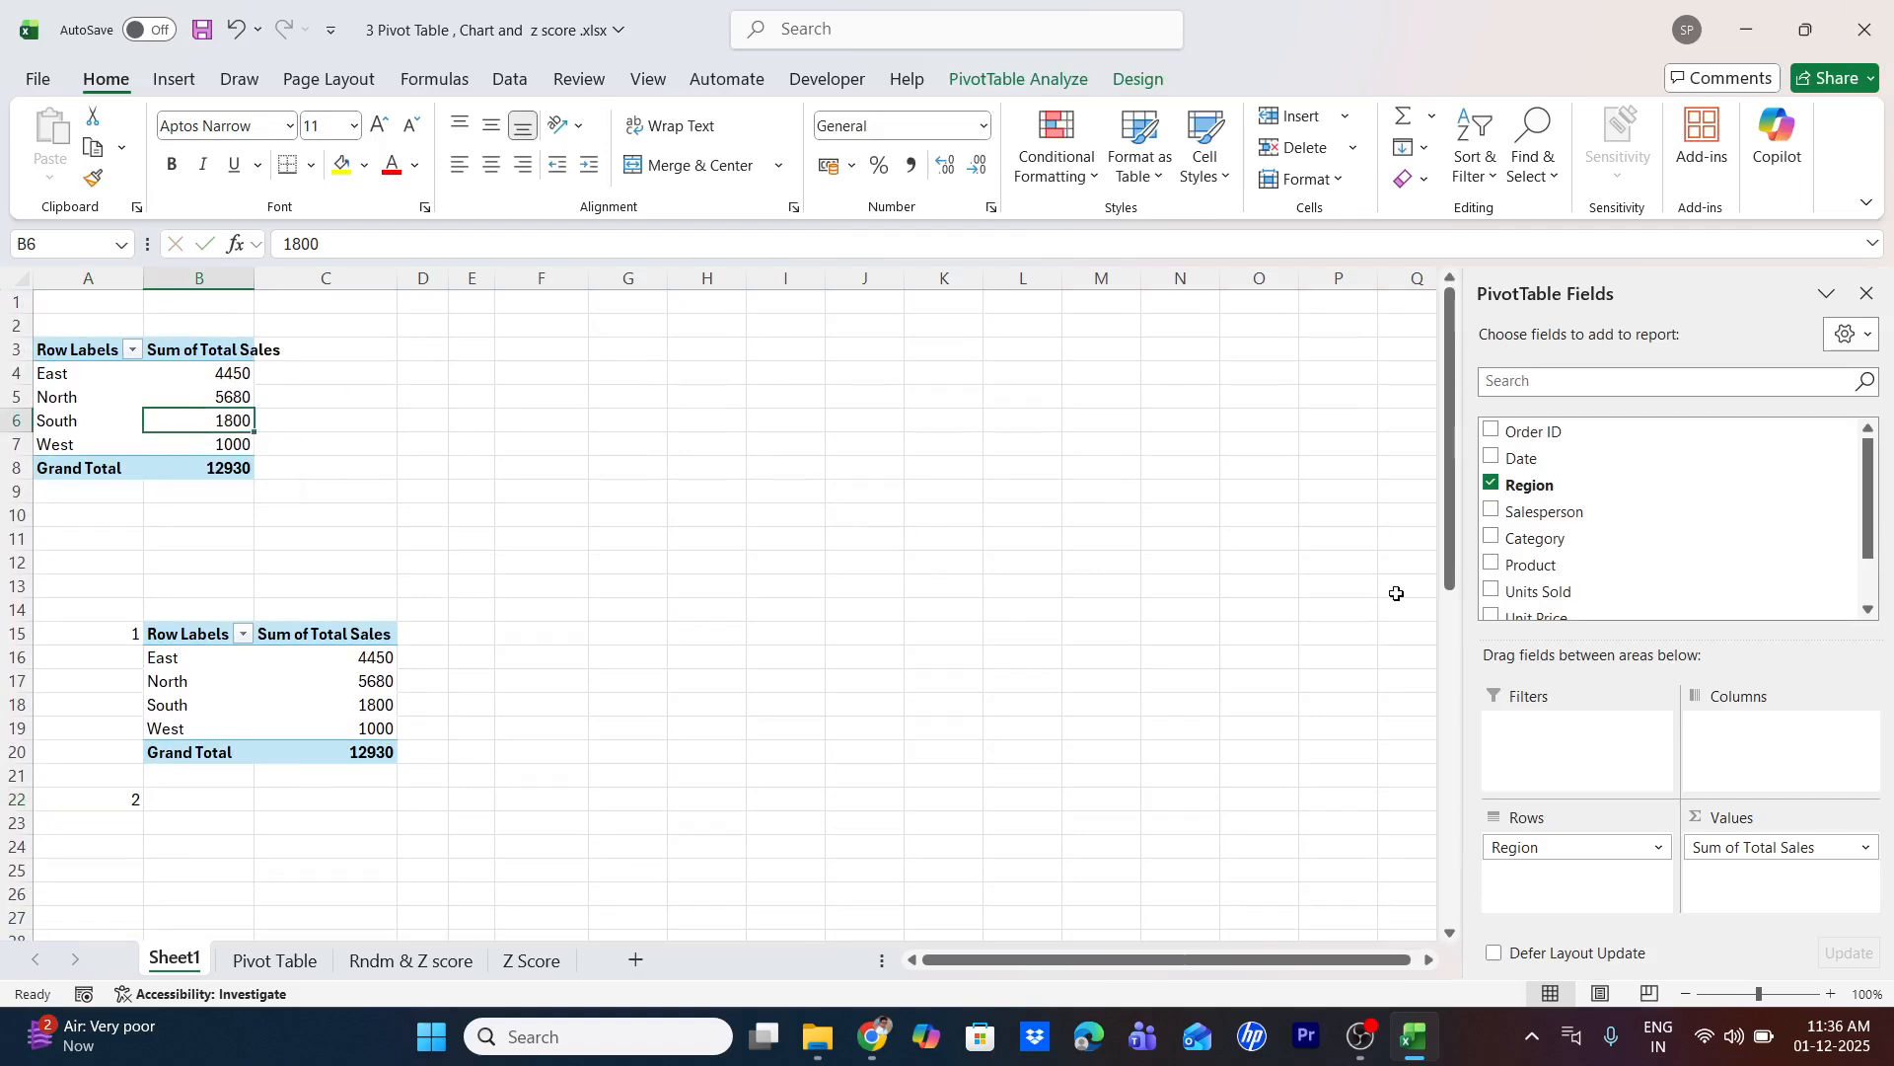
left_click(1490, 511)
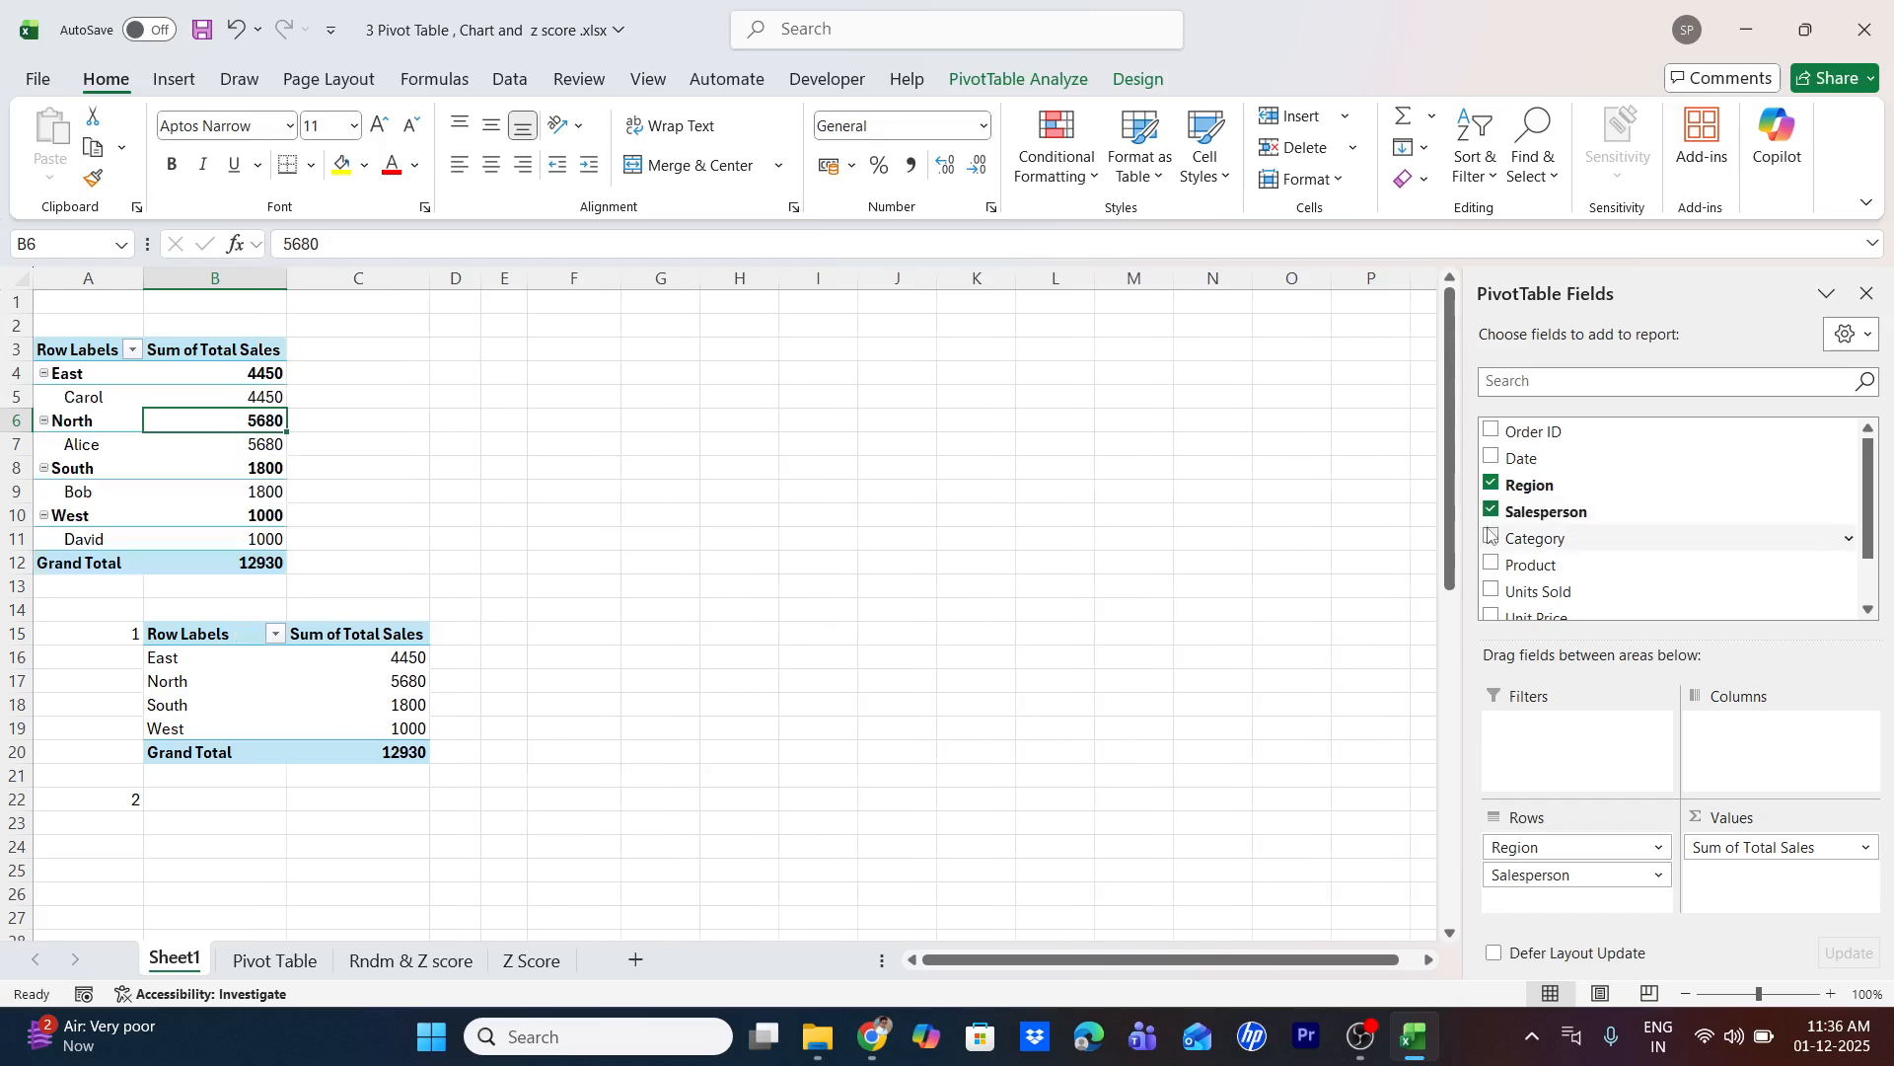
left_click(1490, 535)
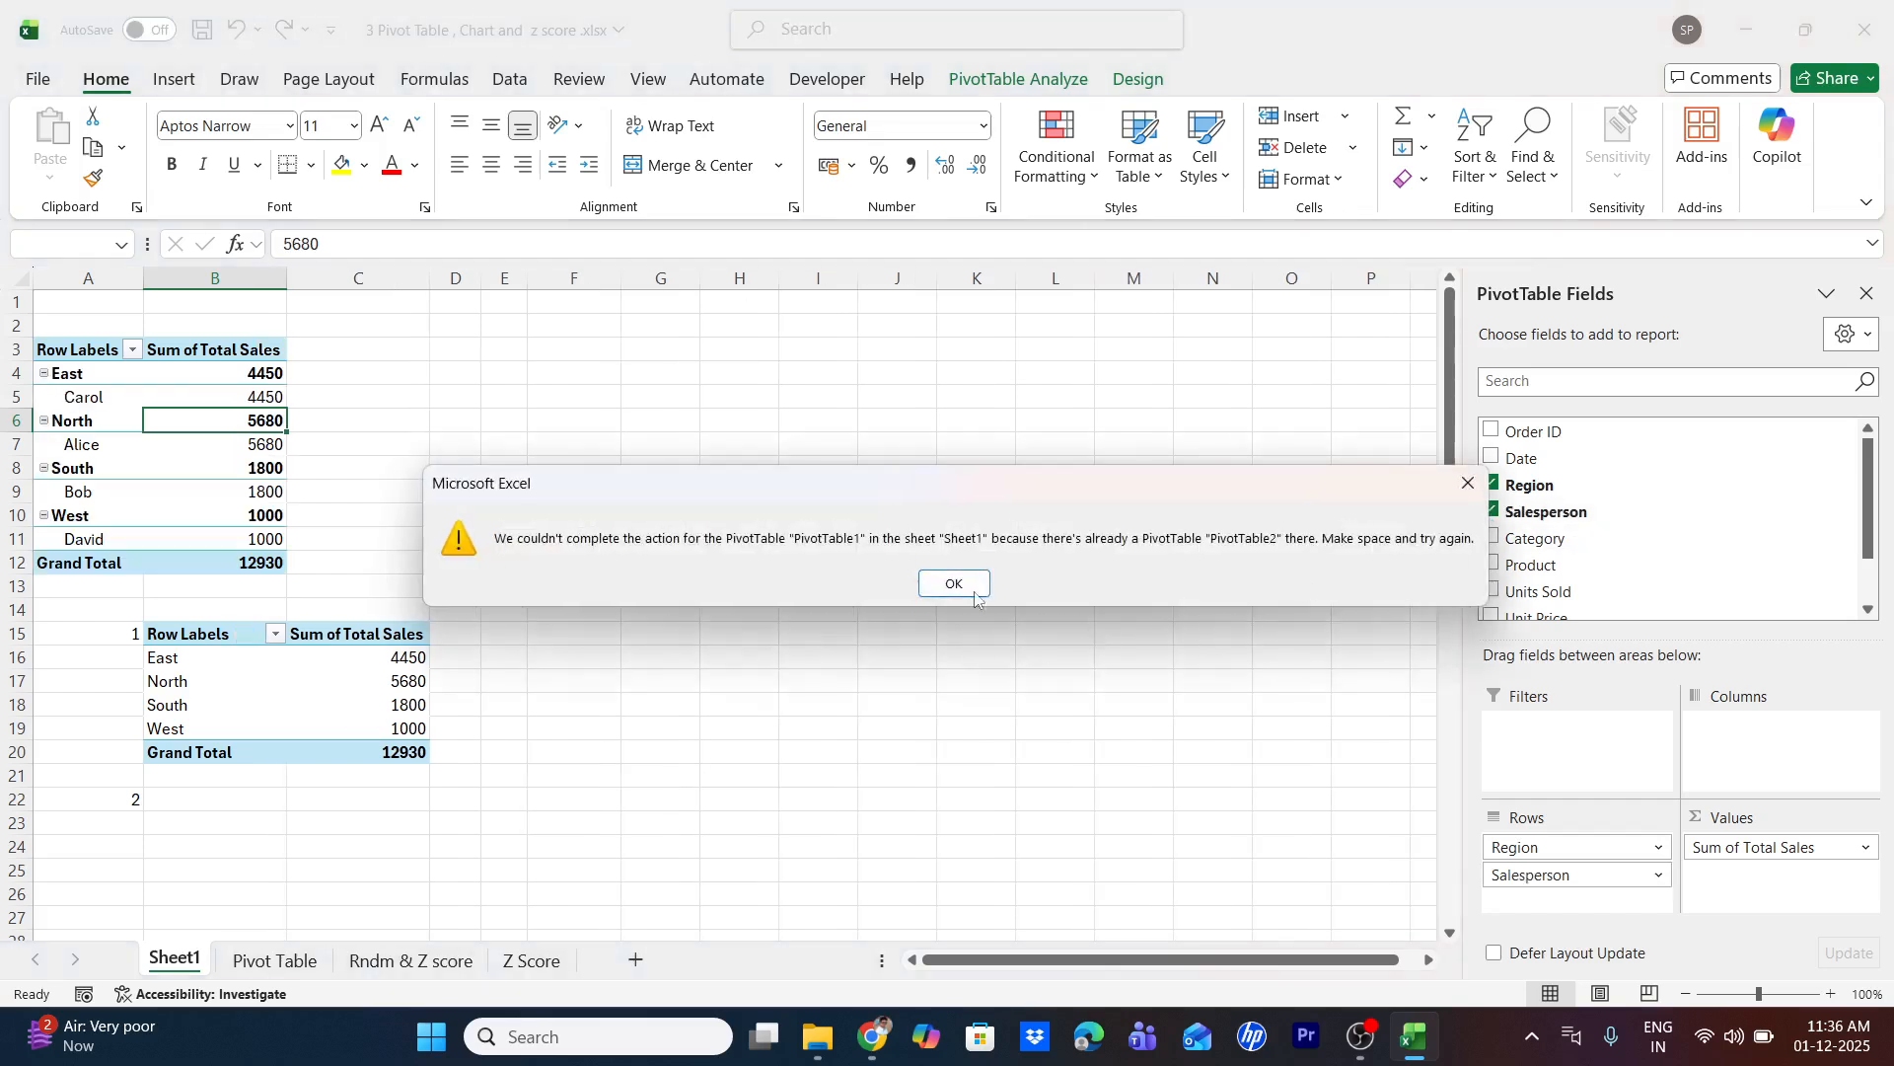
left_click(975, 595)
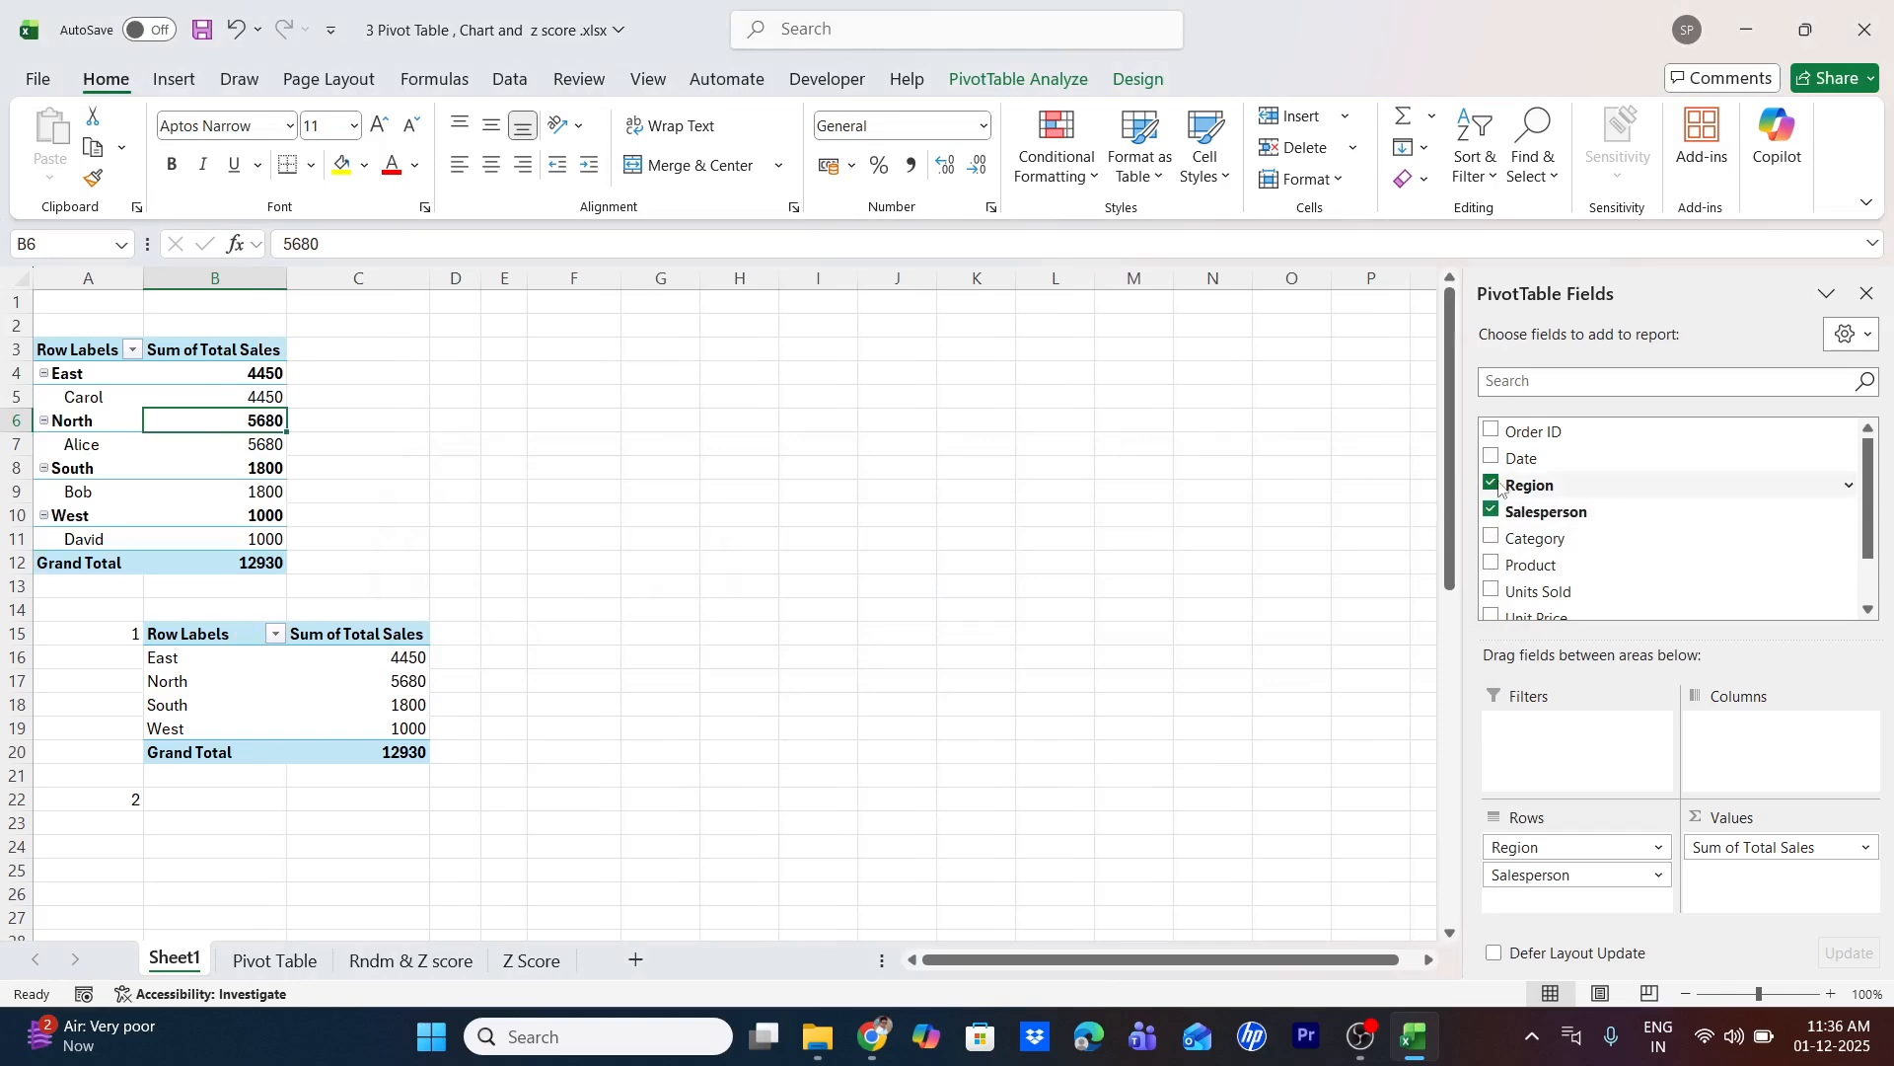
left_click(1492, 485)
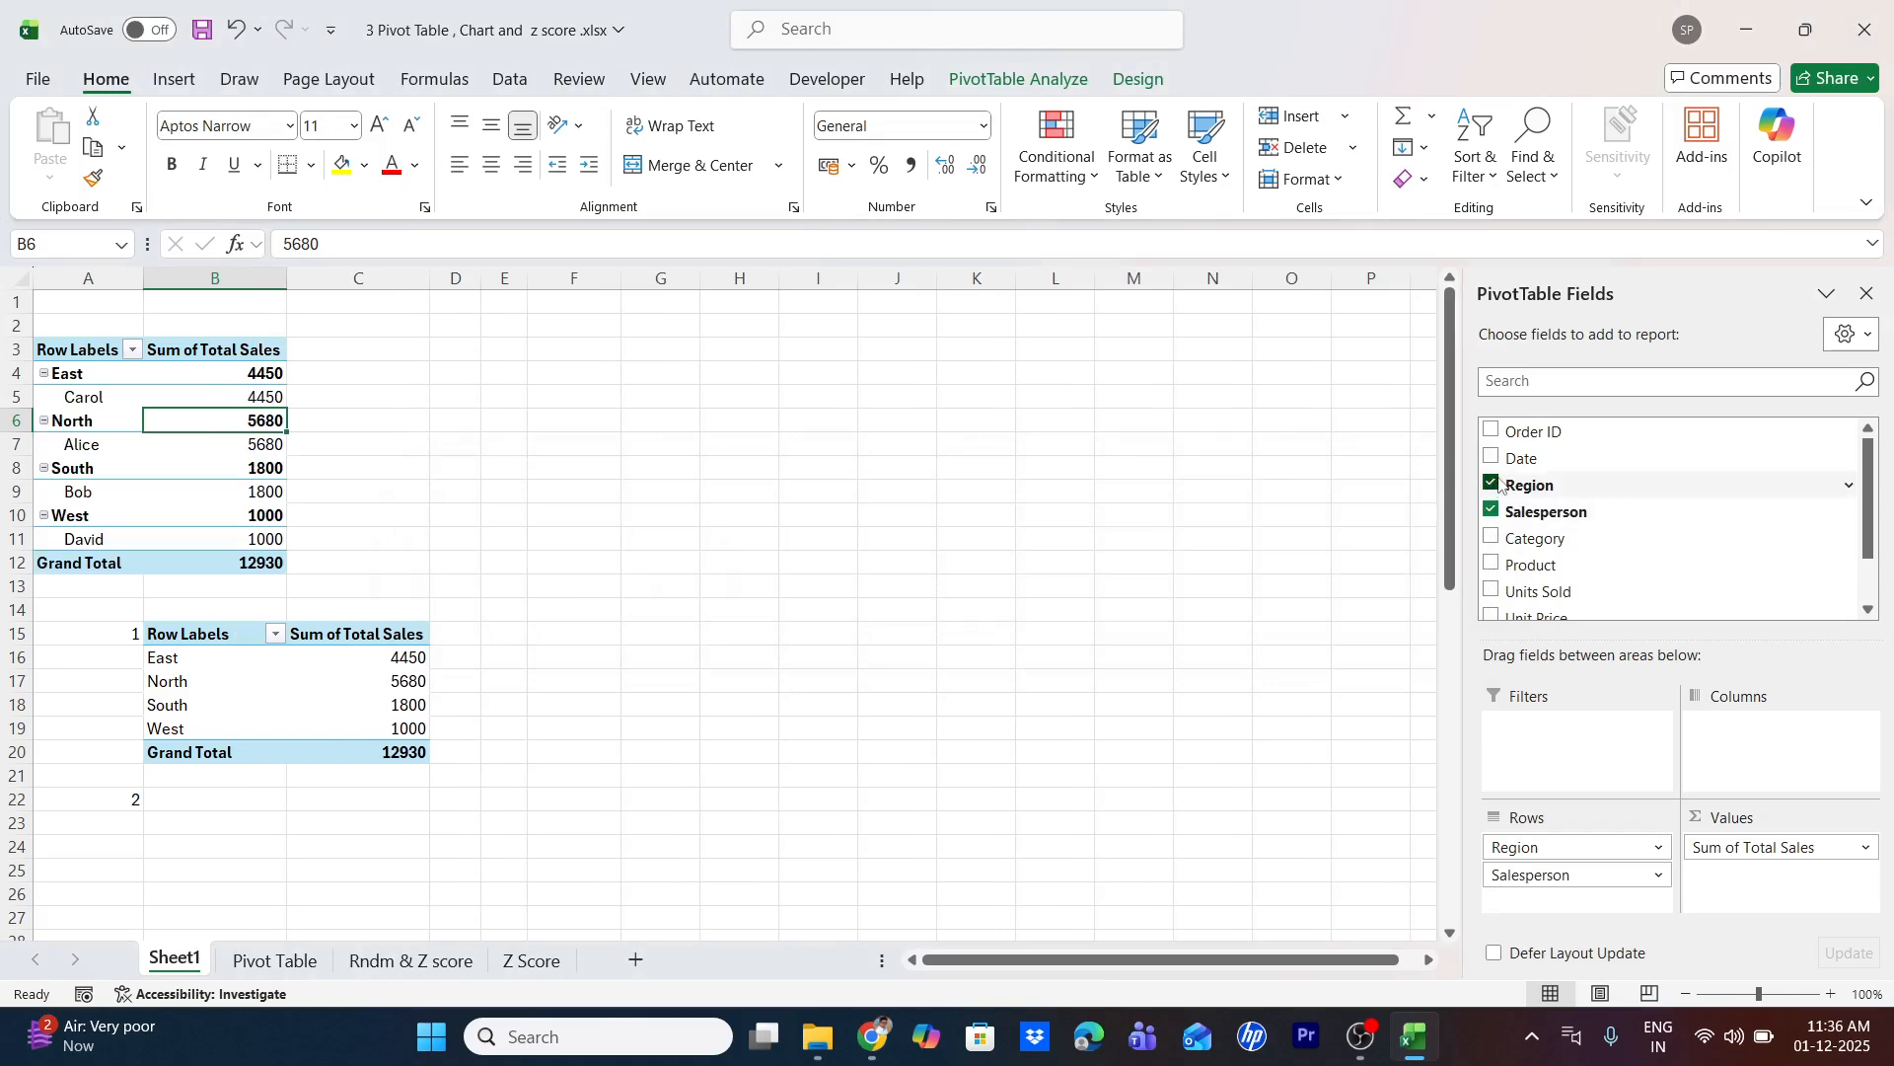
Try to add Category to the PivotTable's rows beneath Salesperson
left_click(1493, 539)
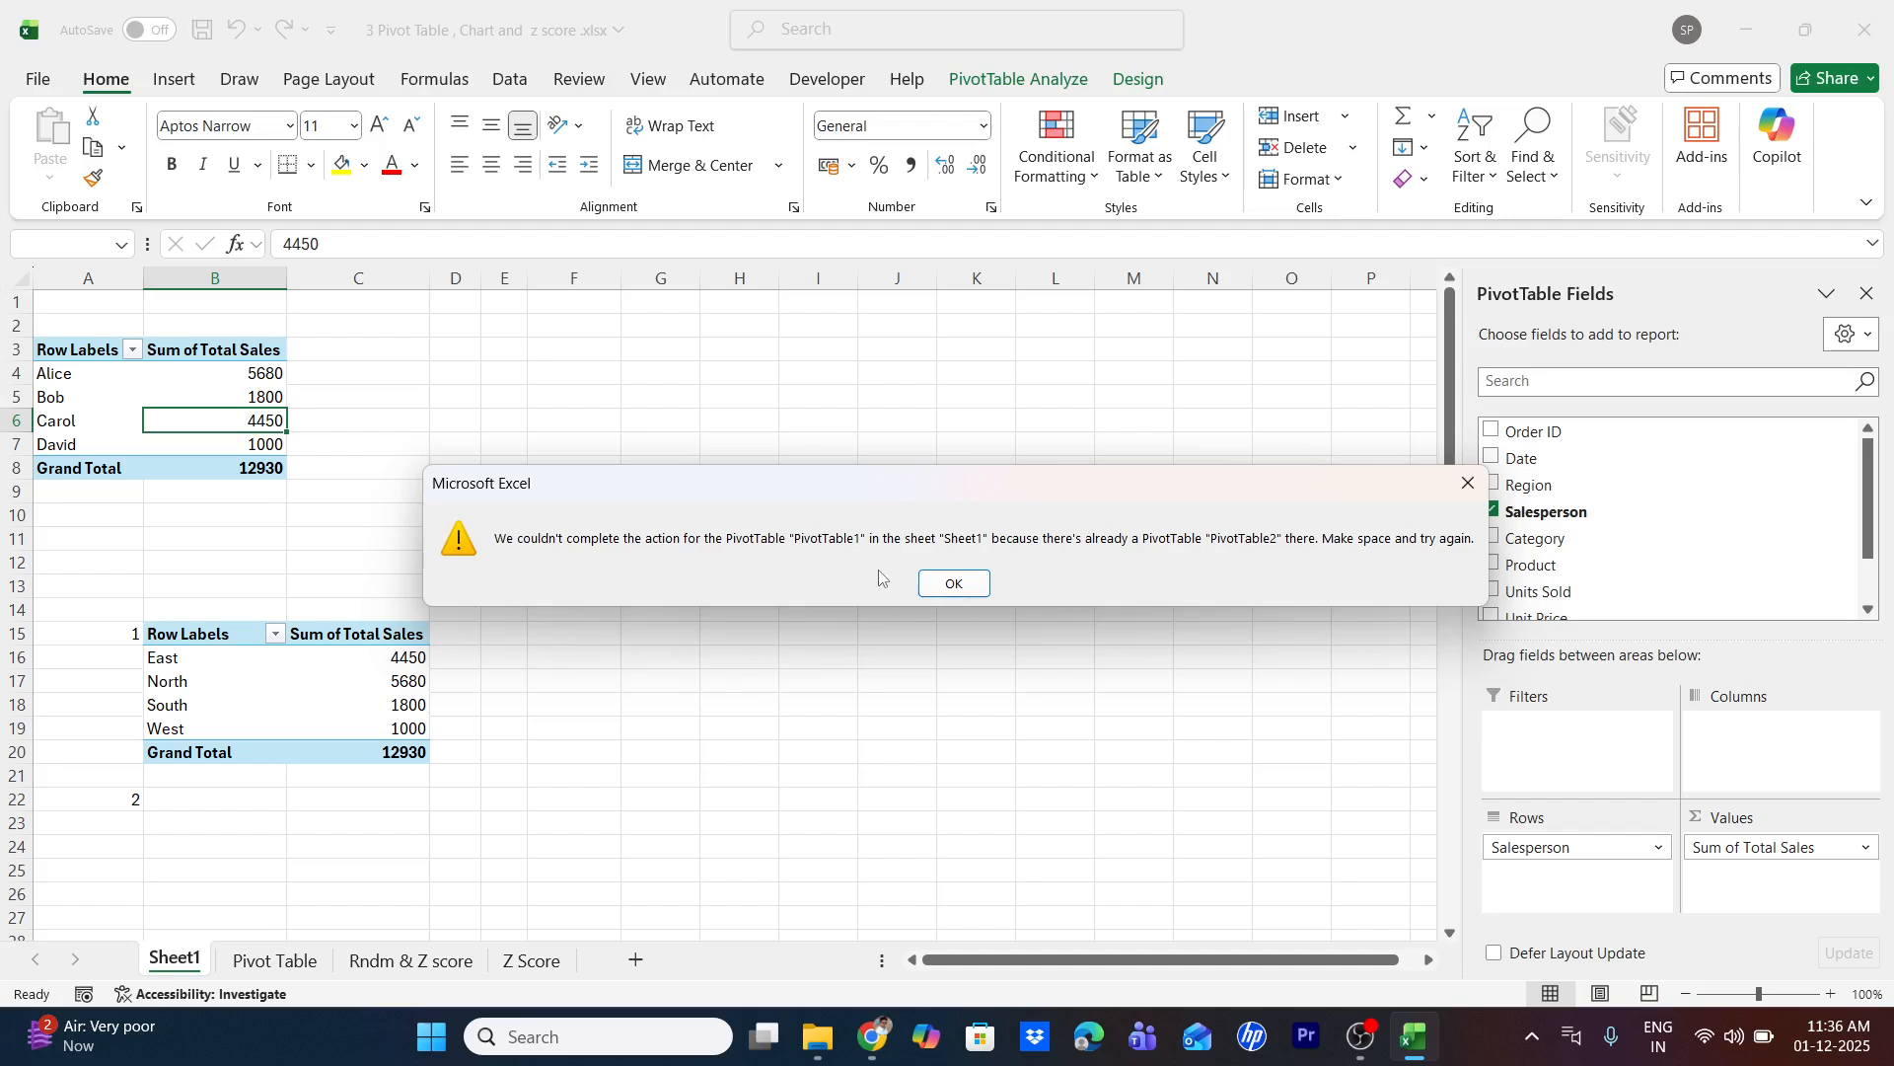
left_click(954, 583)
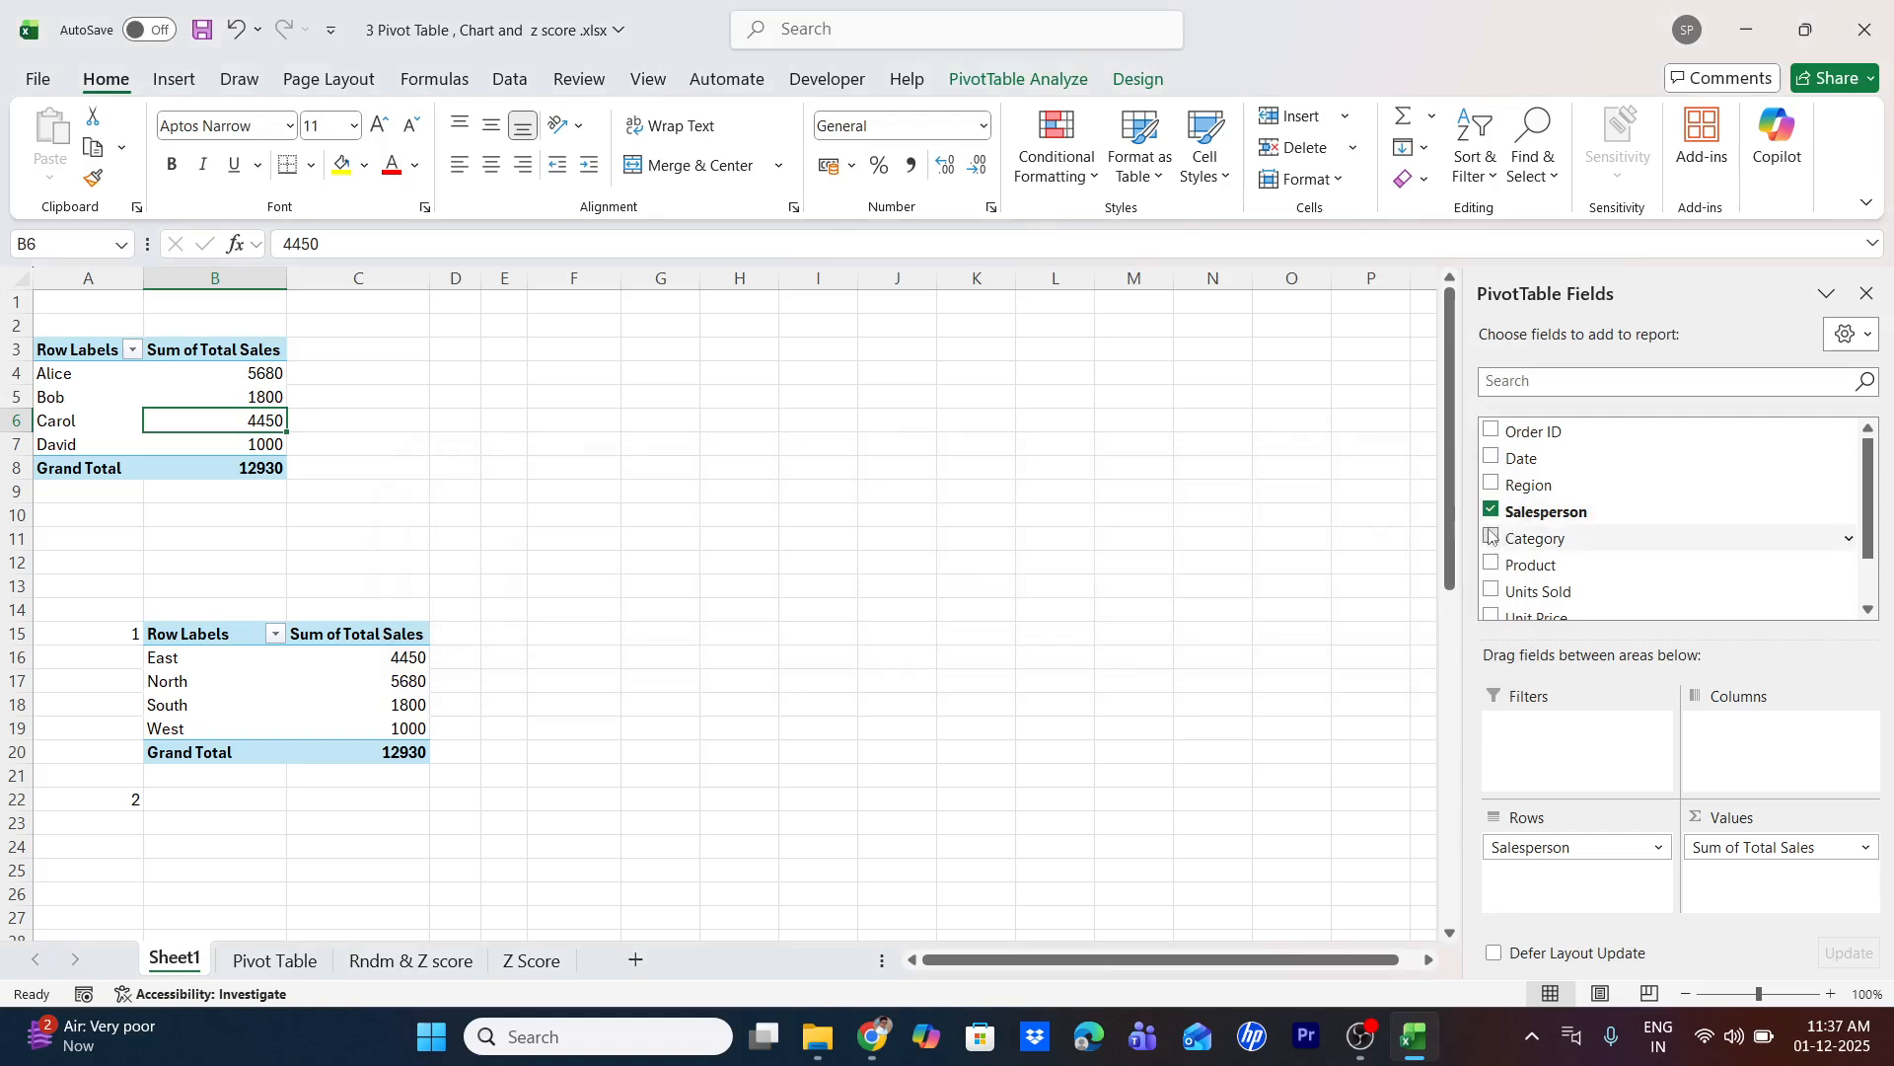
left_click_drag(1491, 535, 1533, 880)
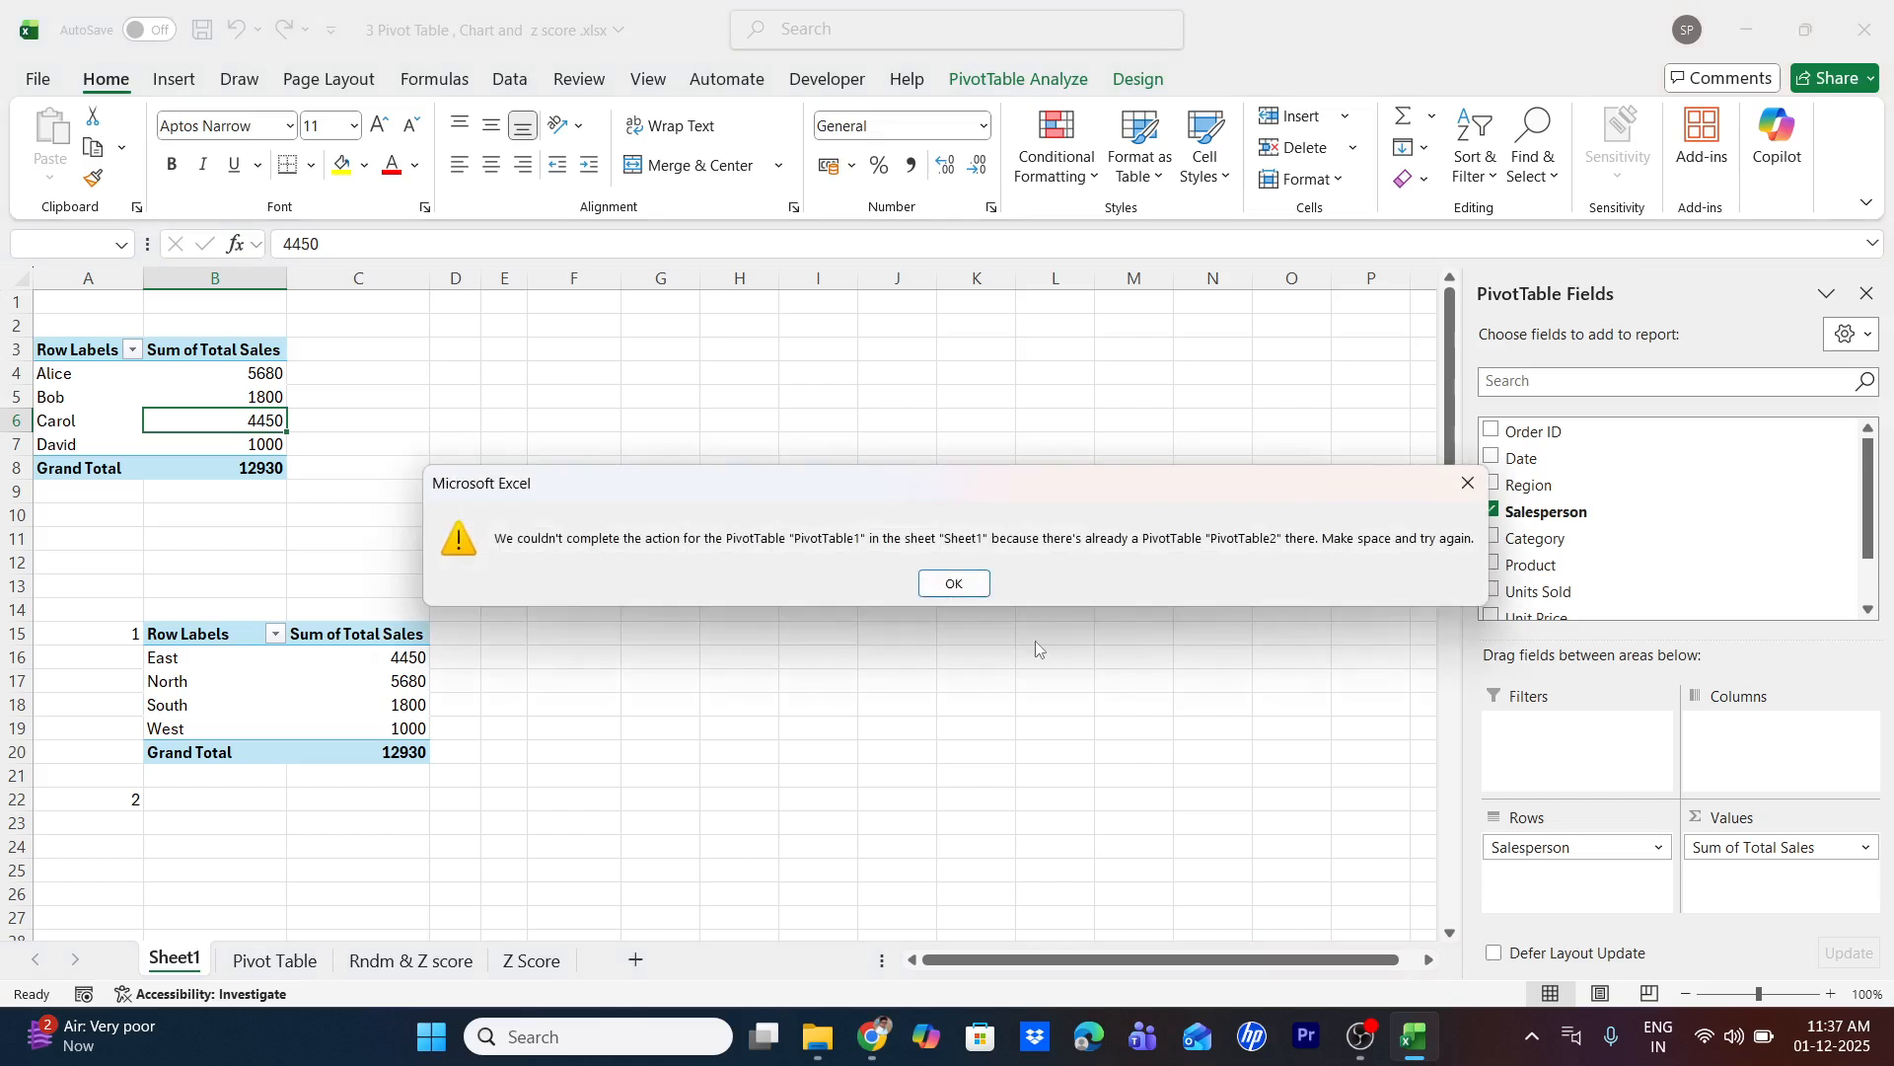
left_click(957, 586)
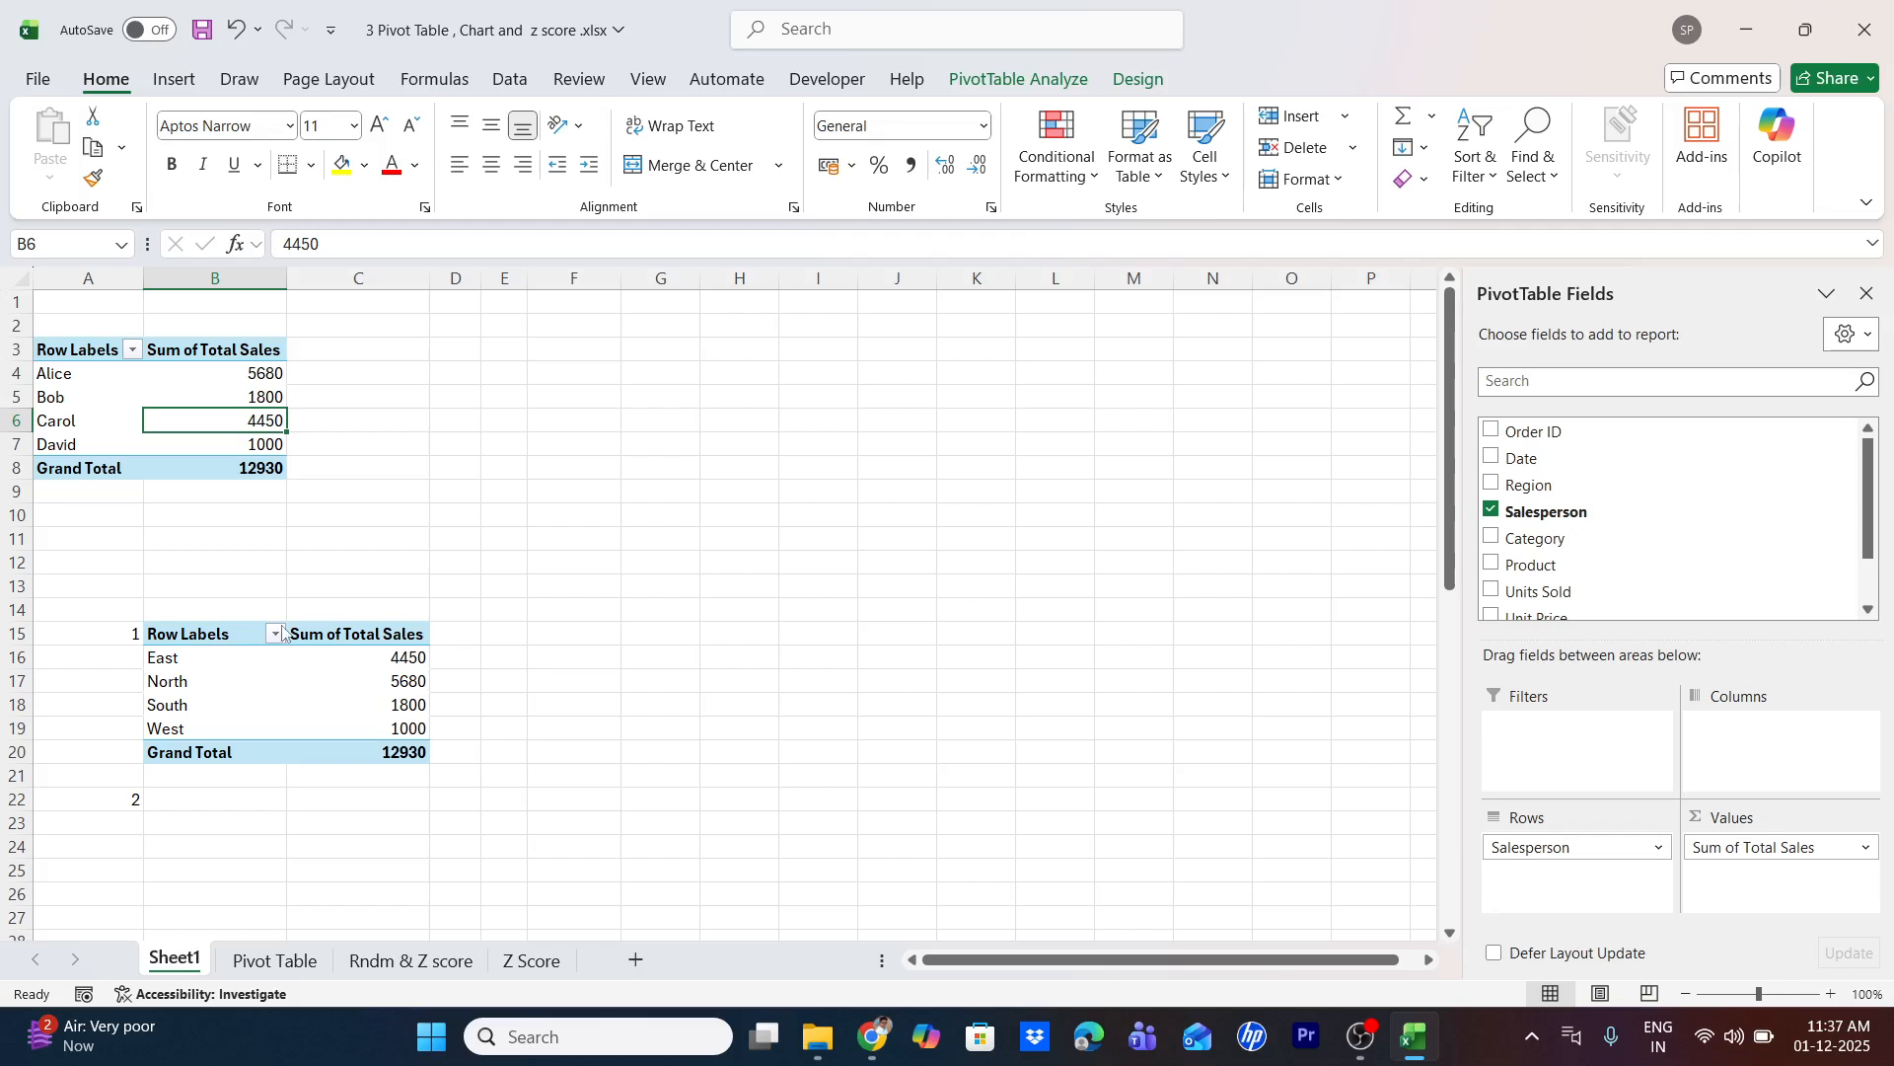
Add Category to the columns of the Salesperson PivotTable at A3
left_click(329, 654)
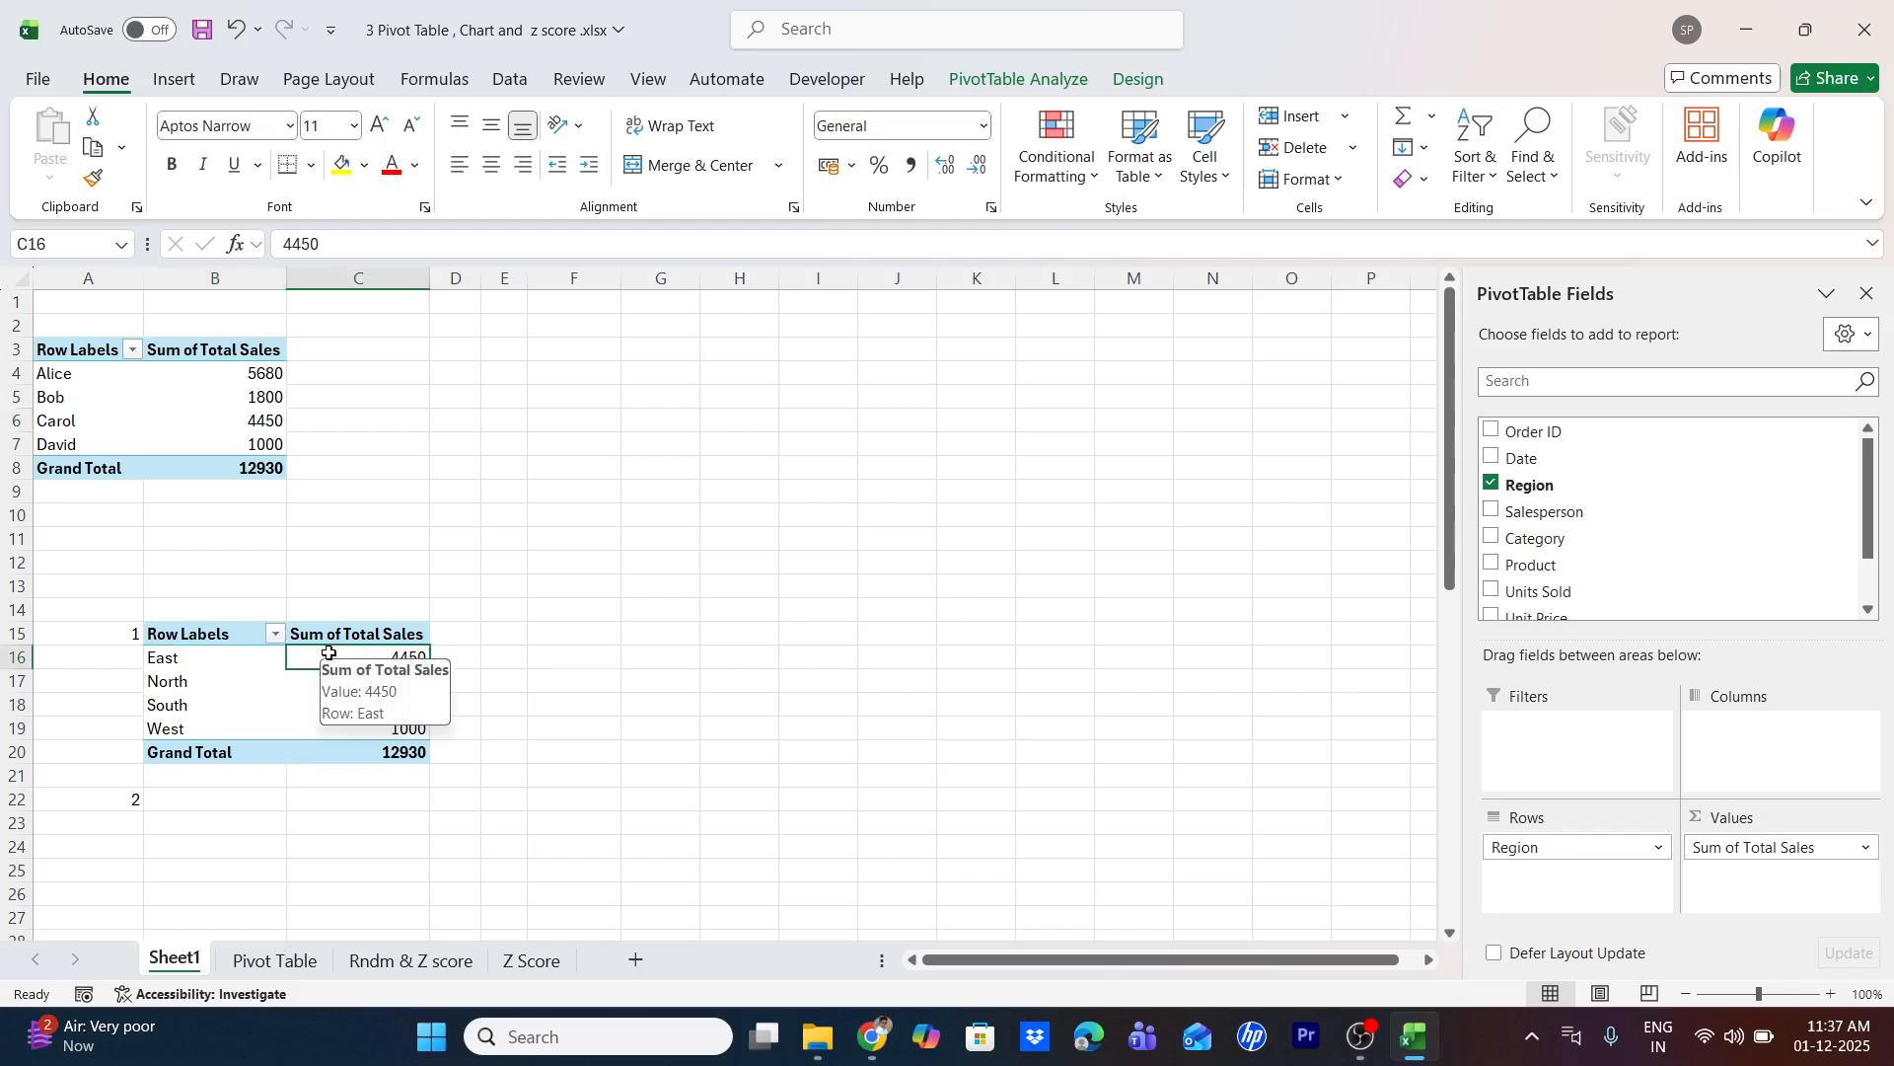
left_click(146, 375)
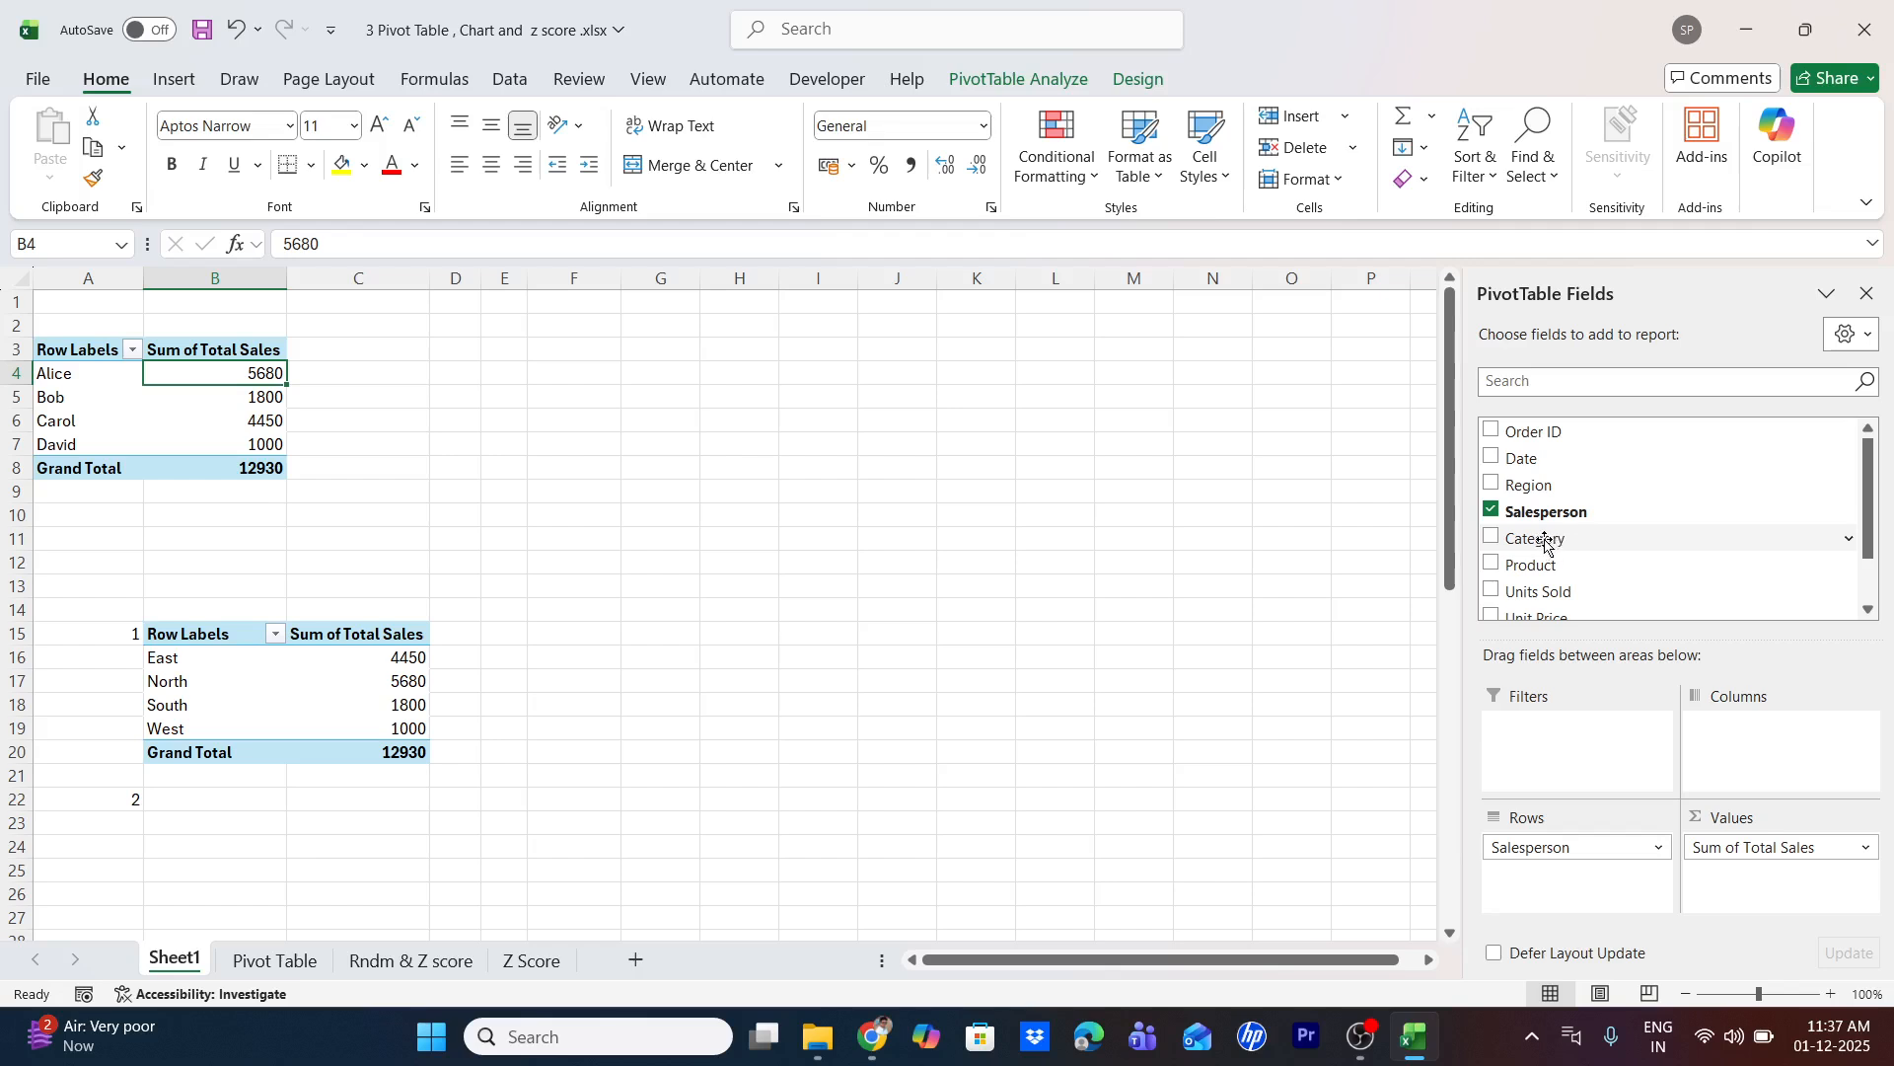
left_click_drag(1500, 541, 1837, 752)
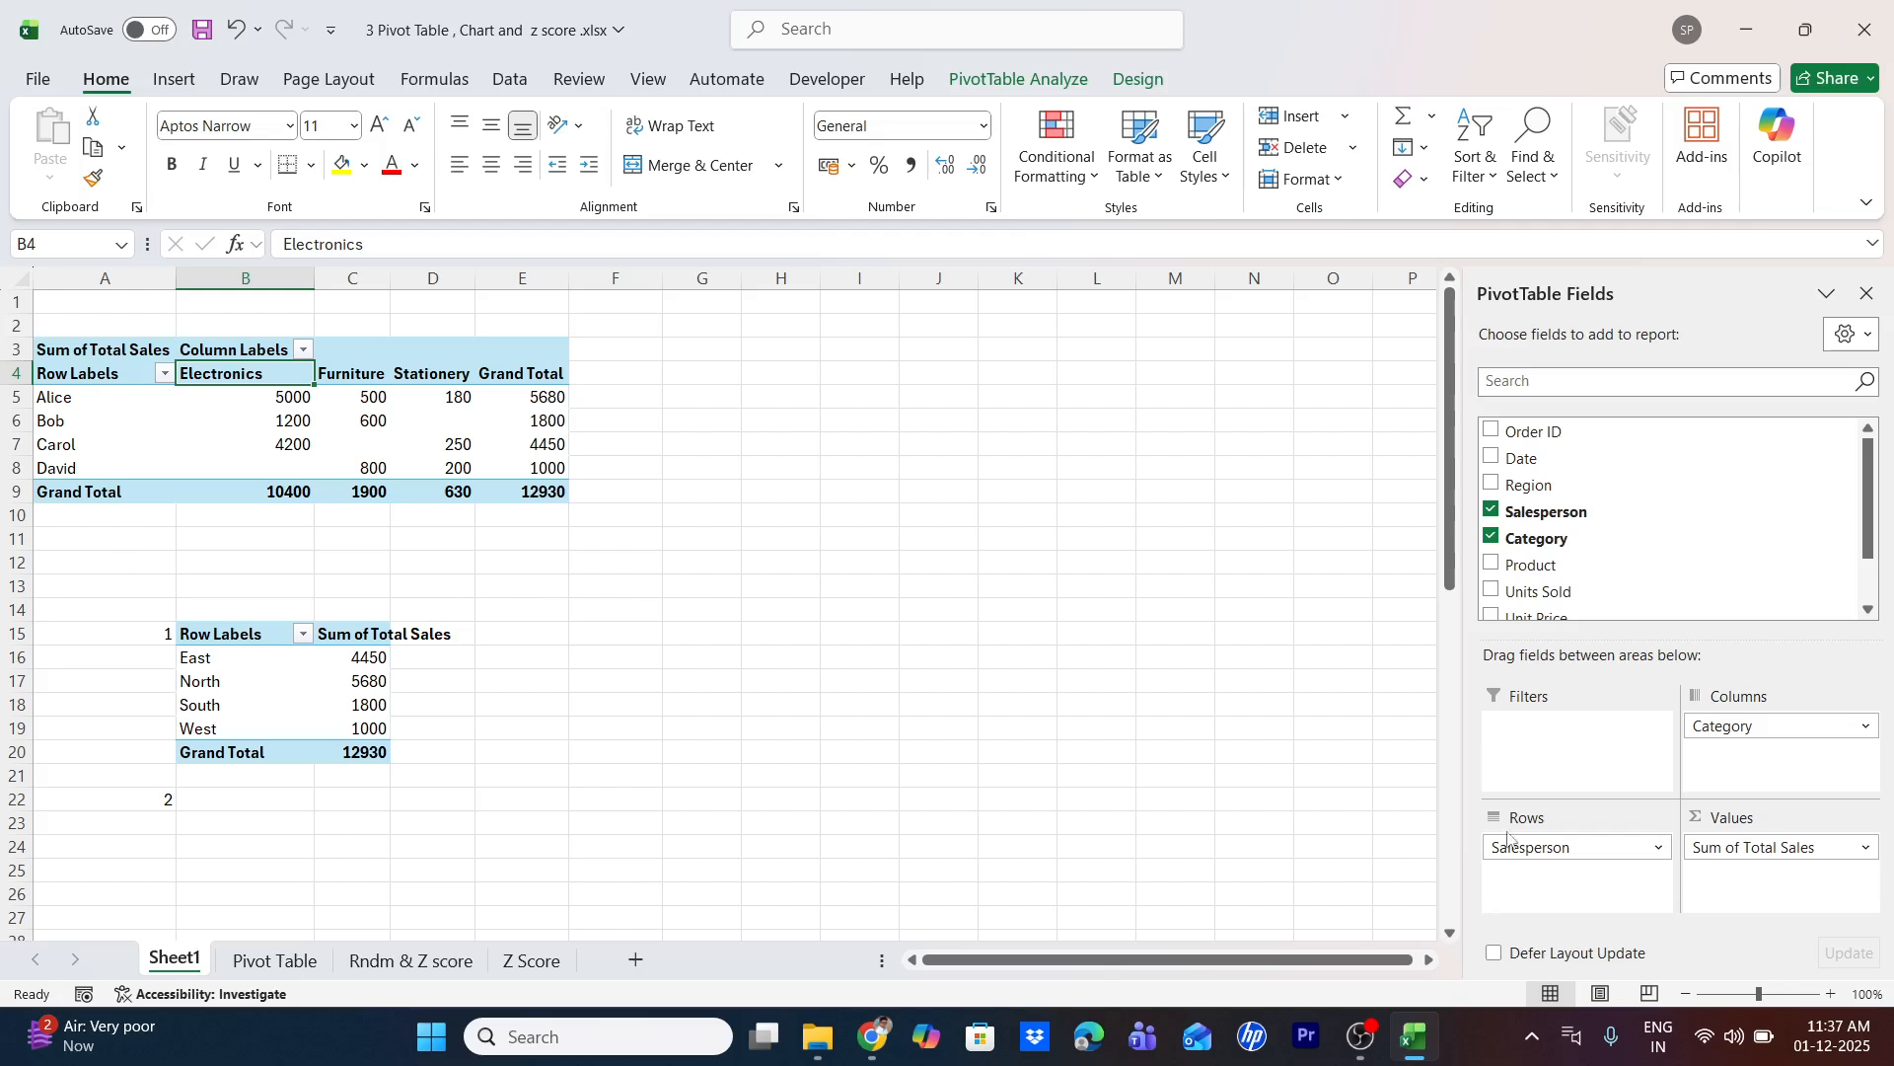
Try Category as rows and Salesperson as columns, and return Salesperson to rows and Category to columns
left_click_drag(1725, 727, 1569, 901)
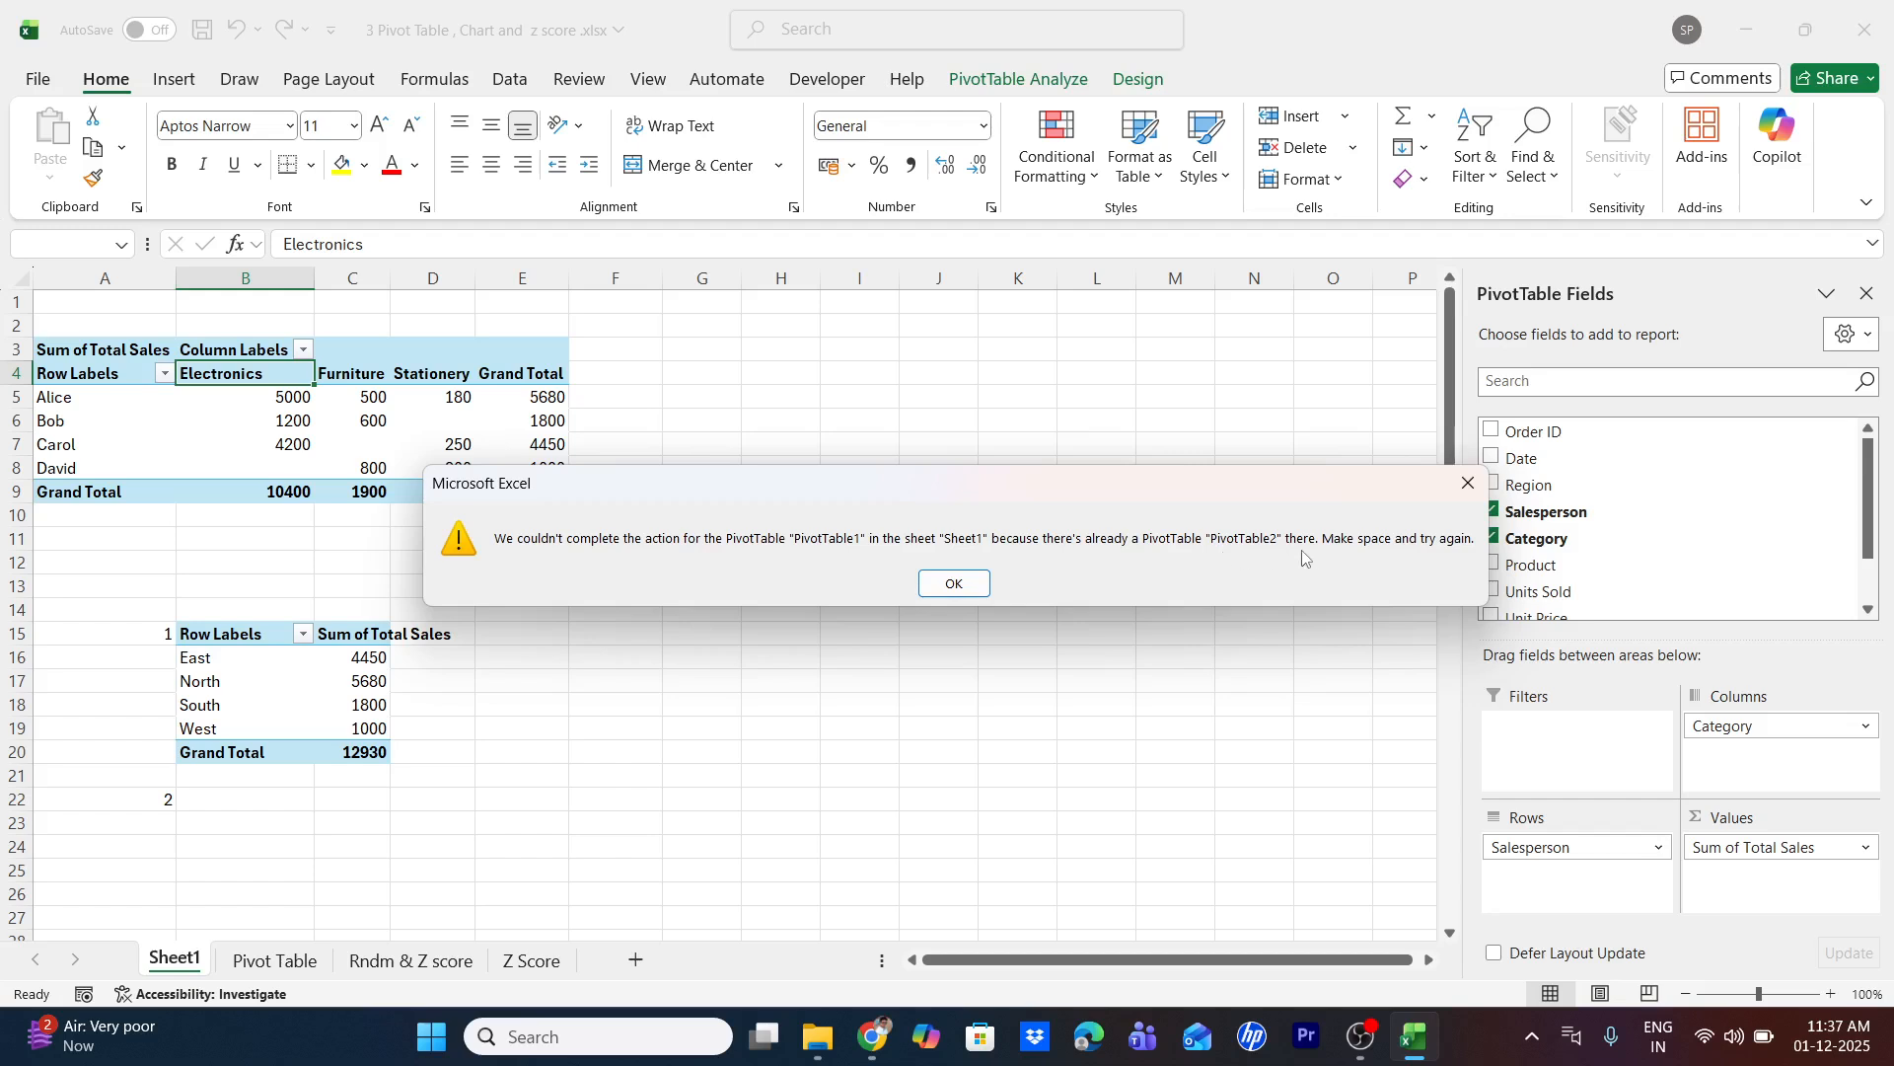
left_click(957, 584)
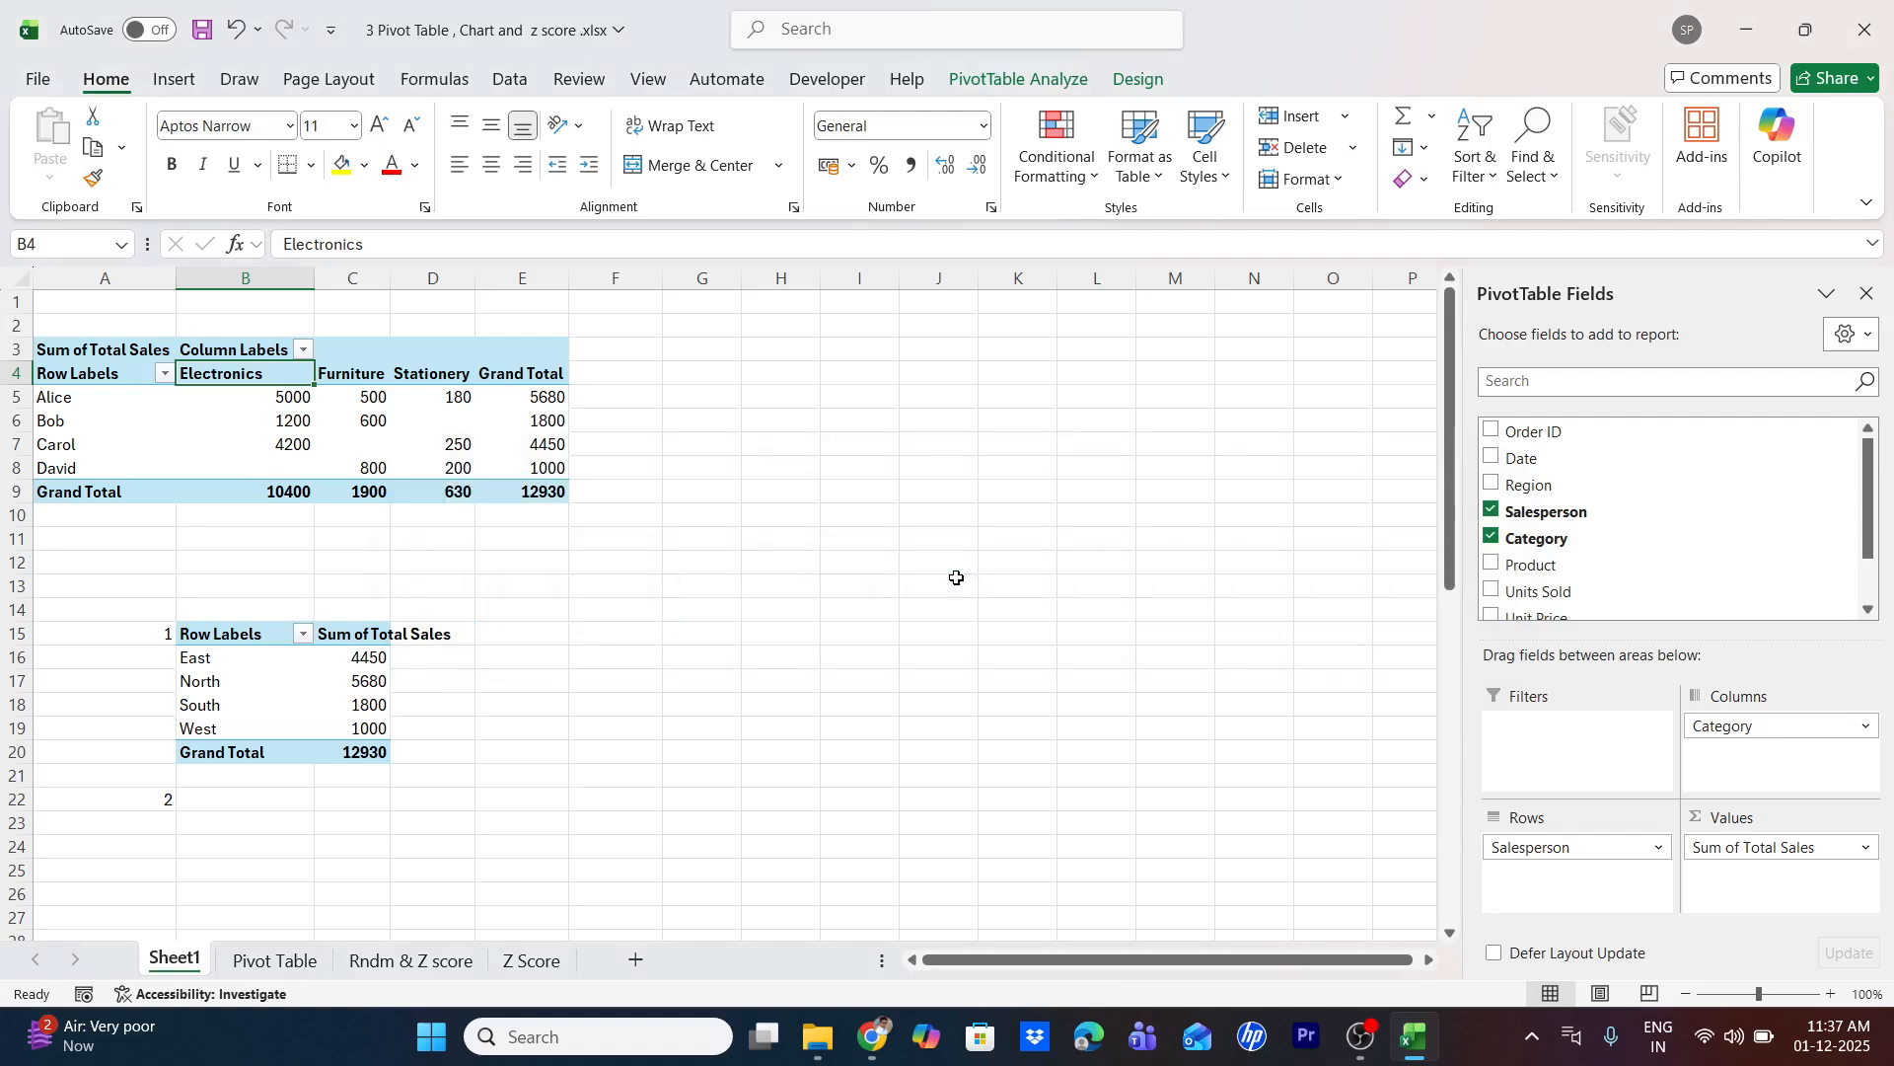
left_click_drag(1586, 846, 1567, 881)
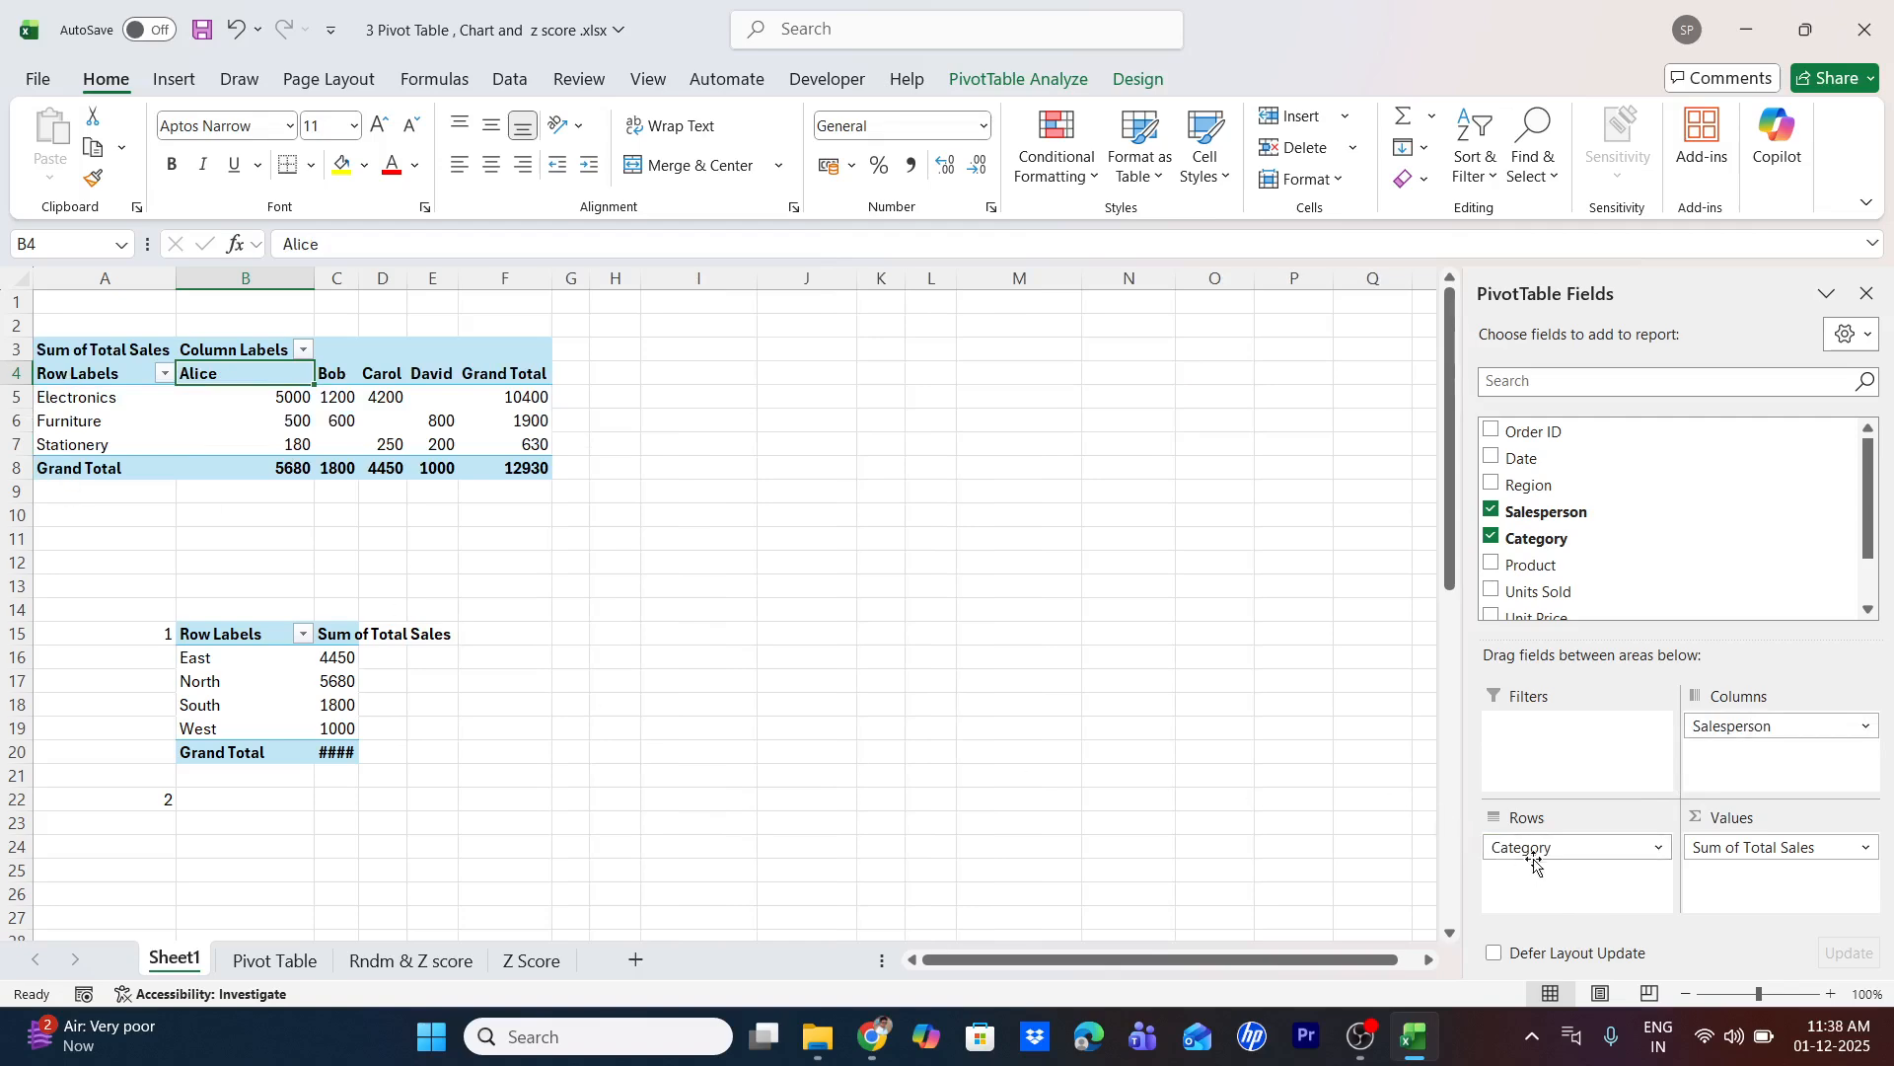
mouse_move(1534, 850)
left_mouse_down()
mouse_move(1750, 728)
mouse_move(1569, 846)
left_mouse_up()
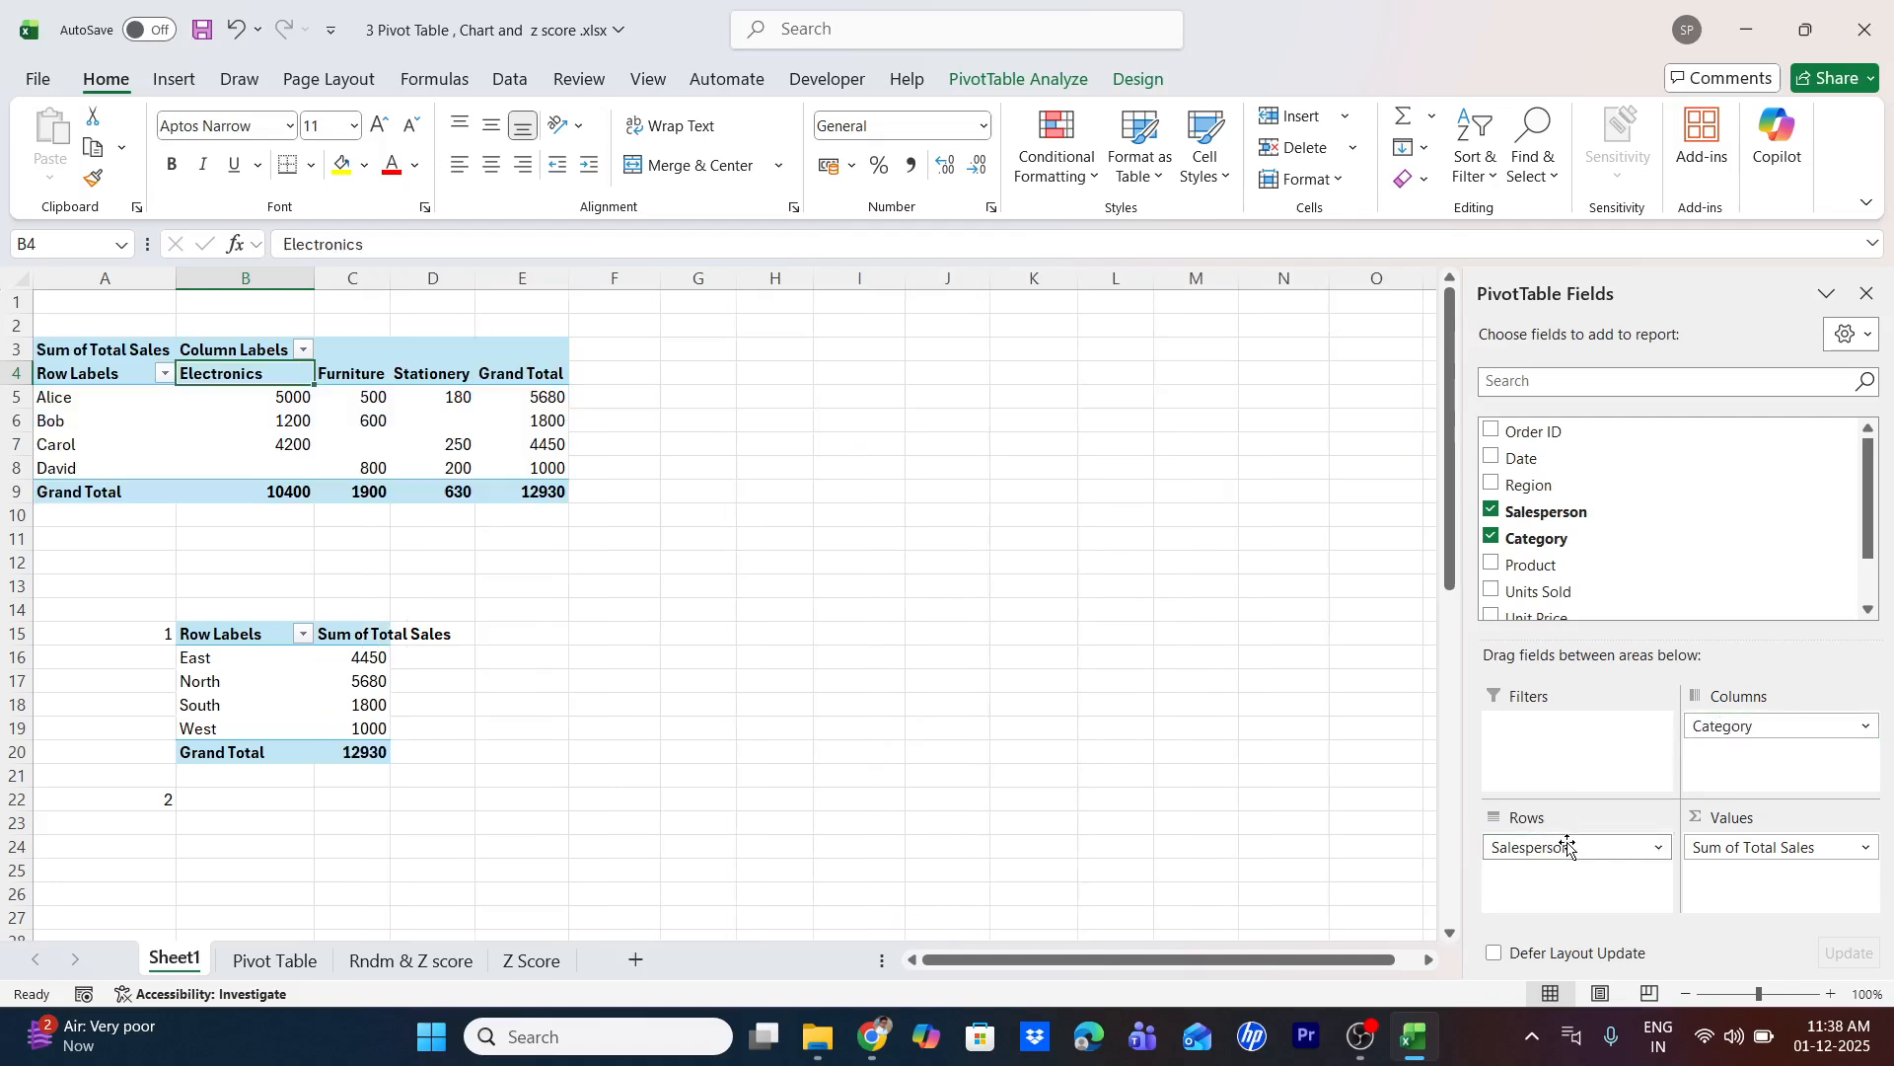
Try to add Product to the PivotTable at A3 alongside Salesperson and Category
scroll(550, 612, "down", 6)
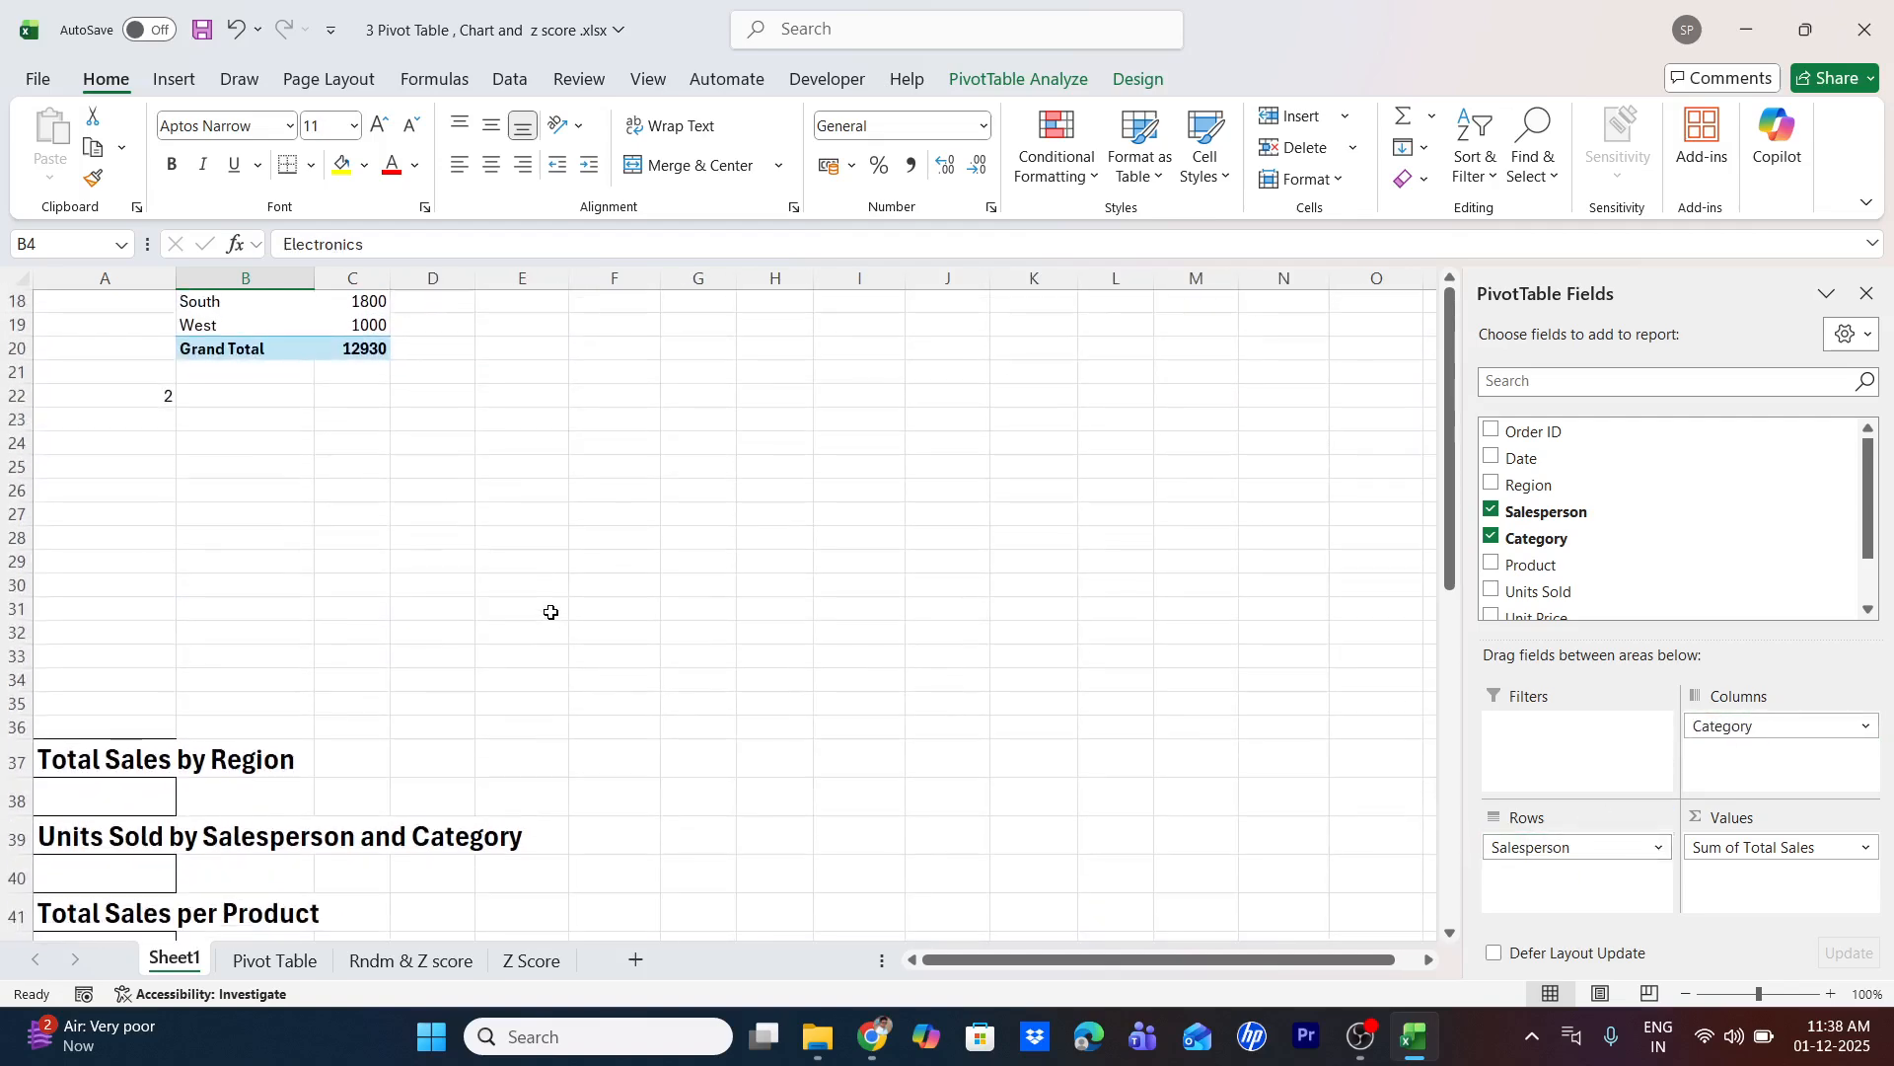
scroll(550, 611, "up", 6)
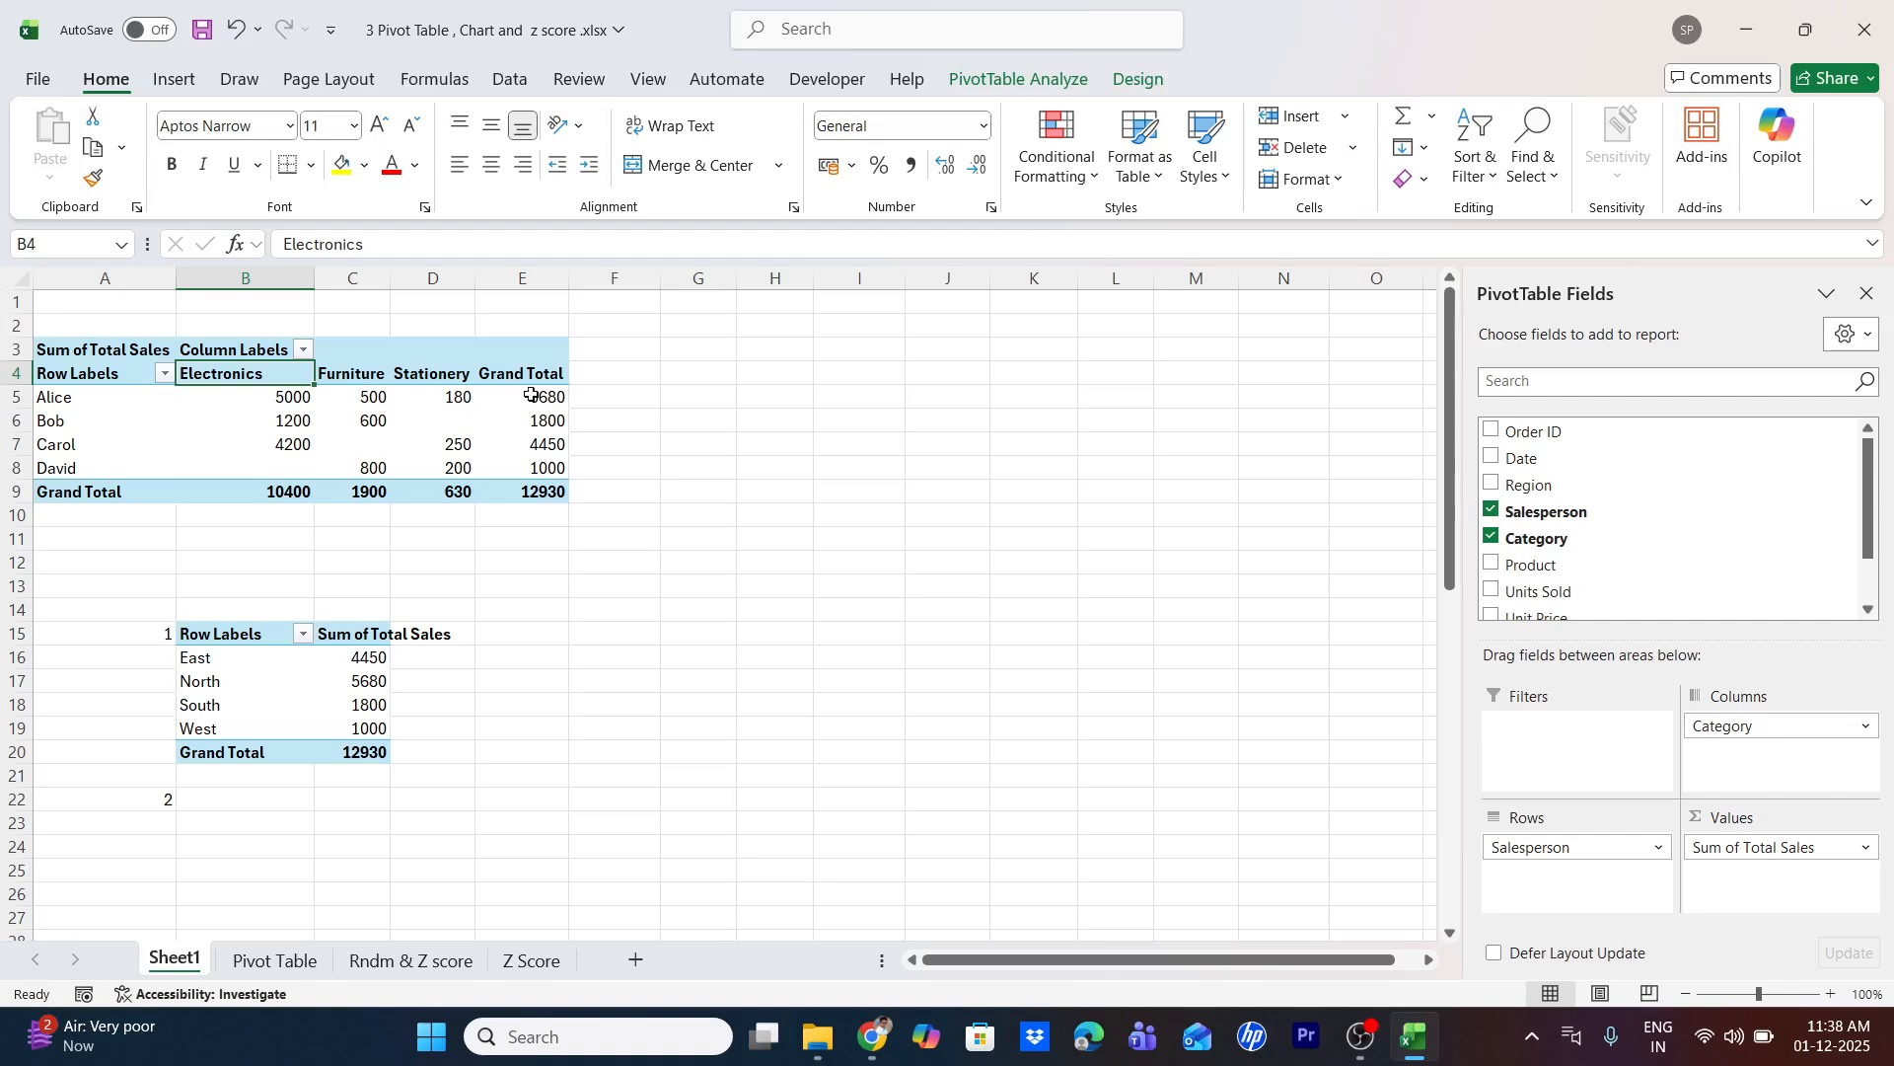
left_click(146, 335)
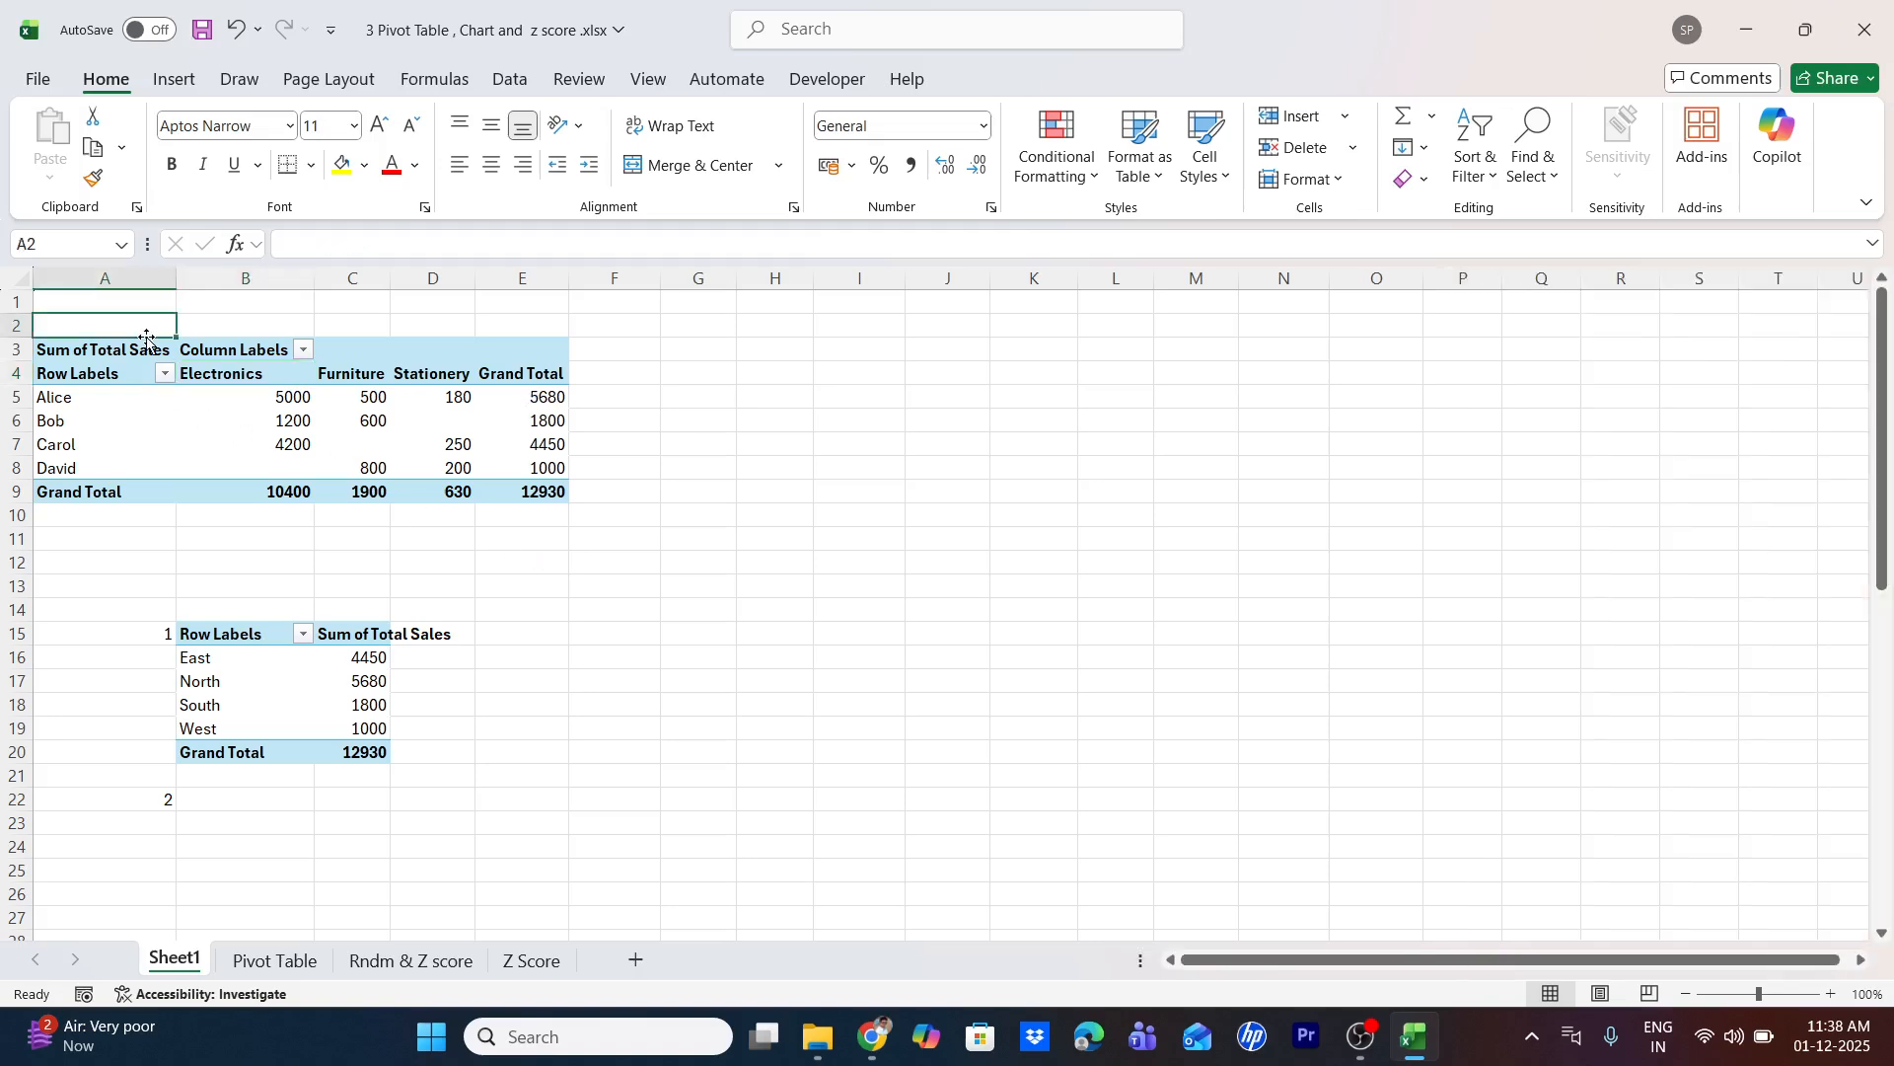
left_click(281, 444)
scroll(478, 479, "down", 12)
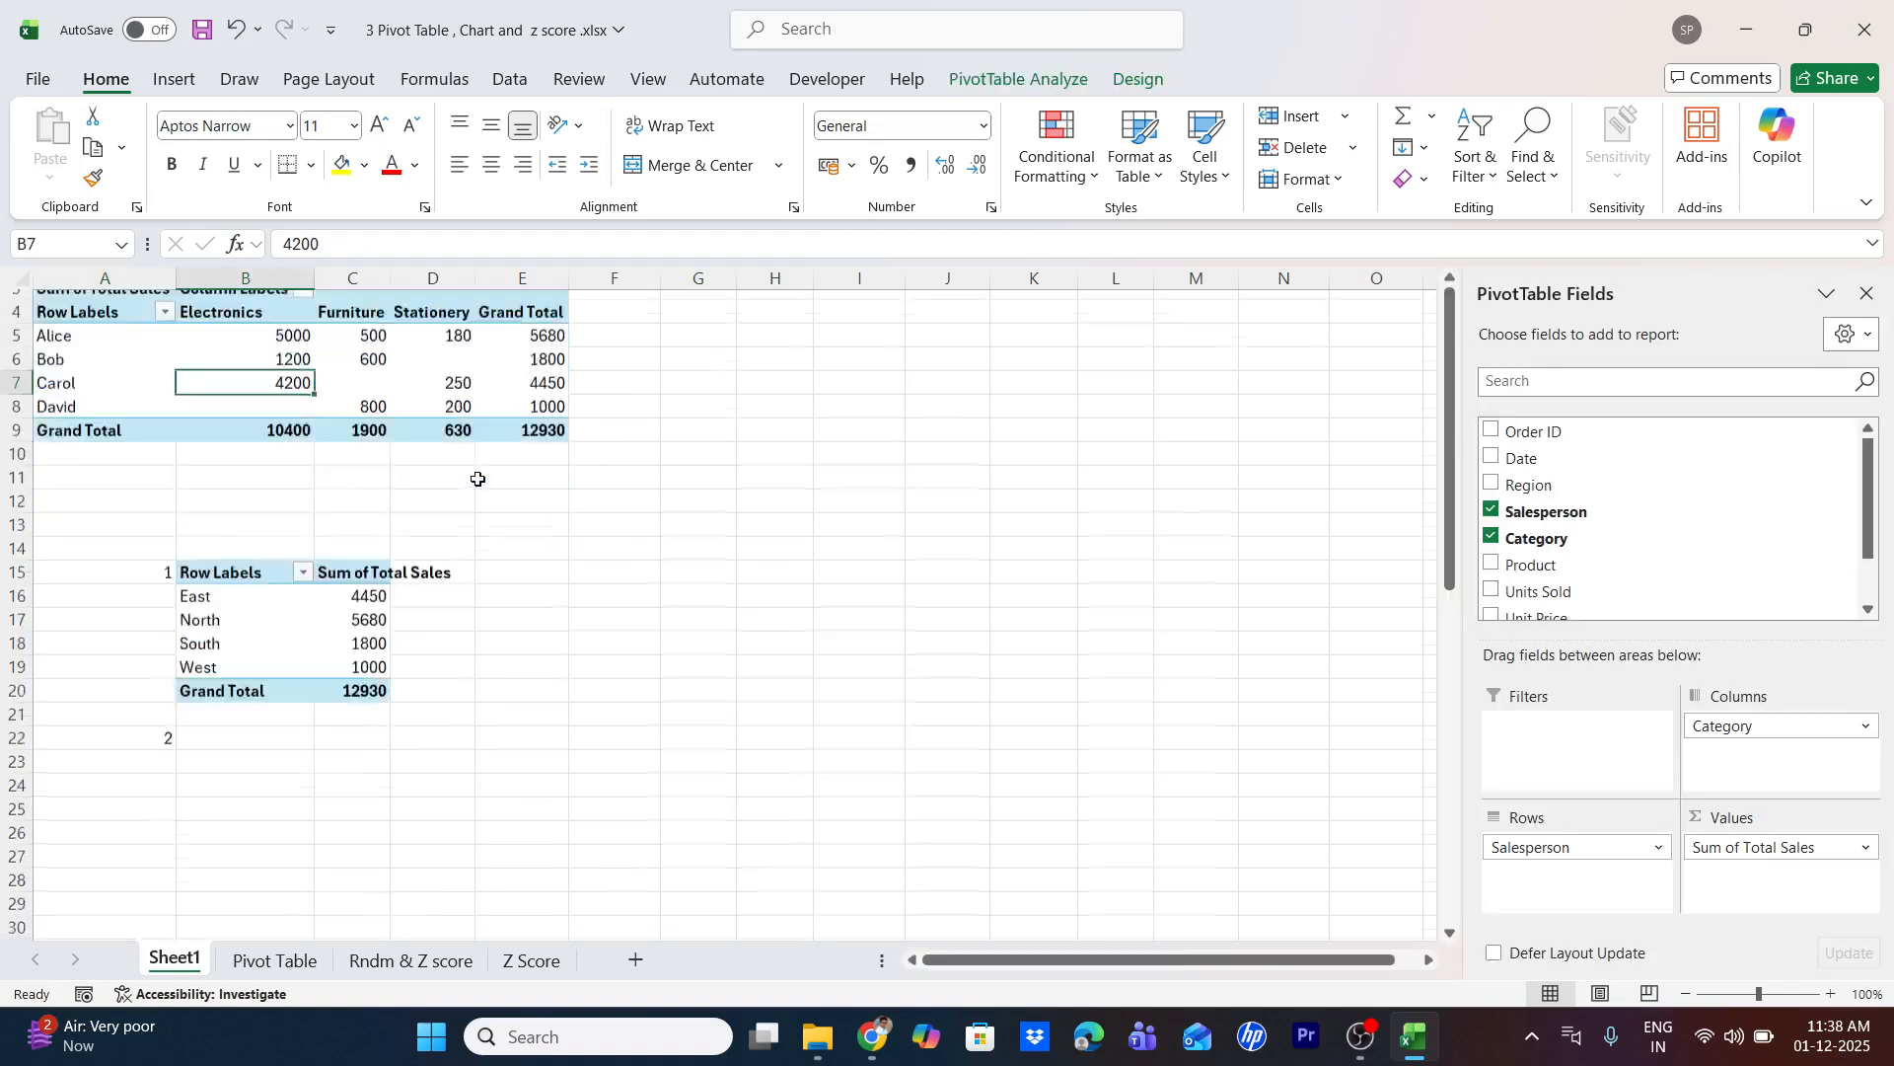
scroll(477, 478, "up", 1)
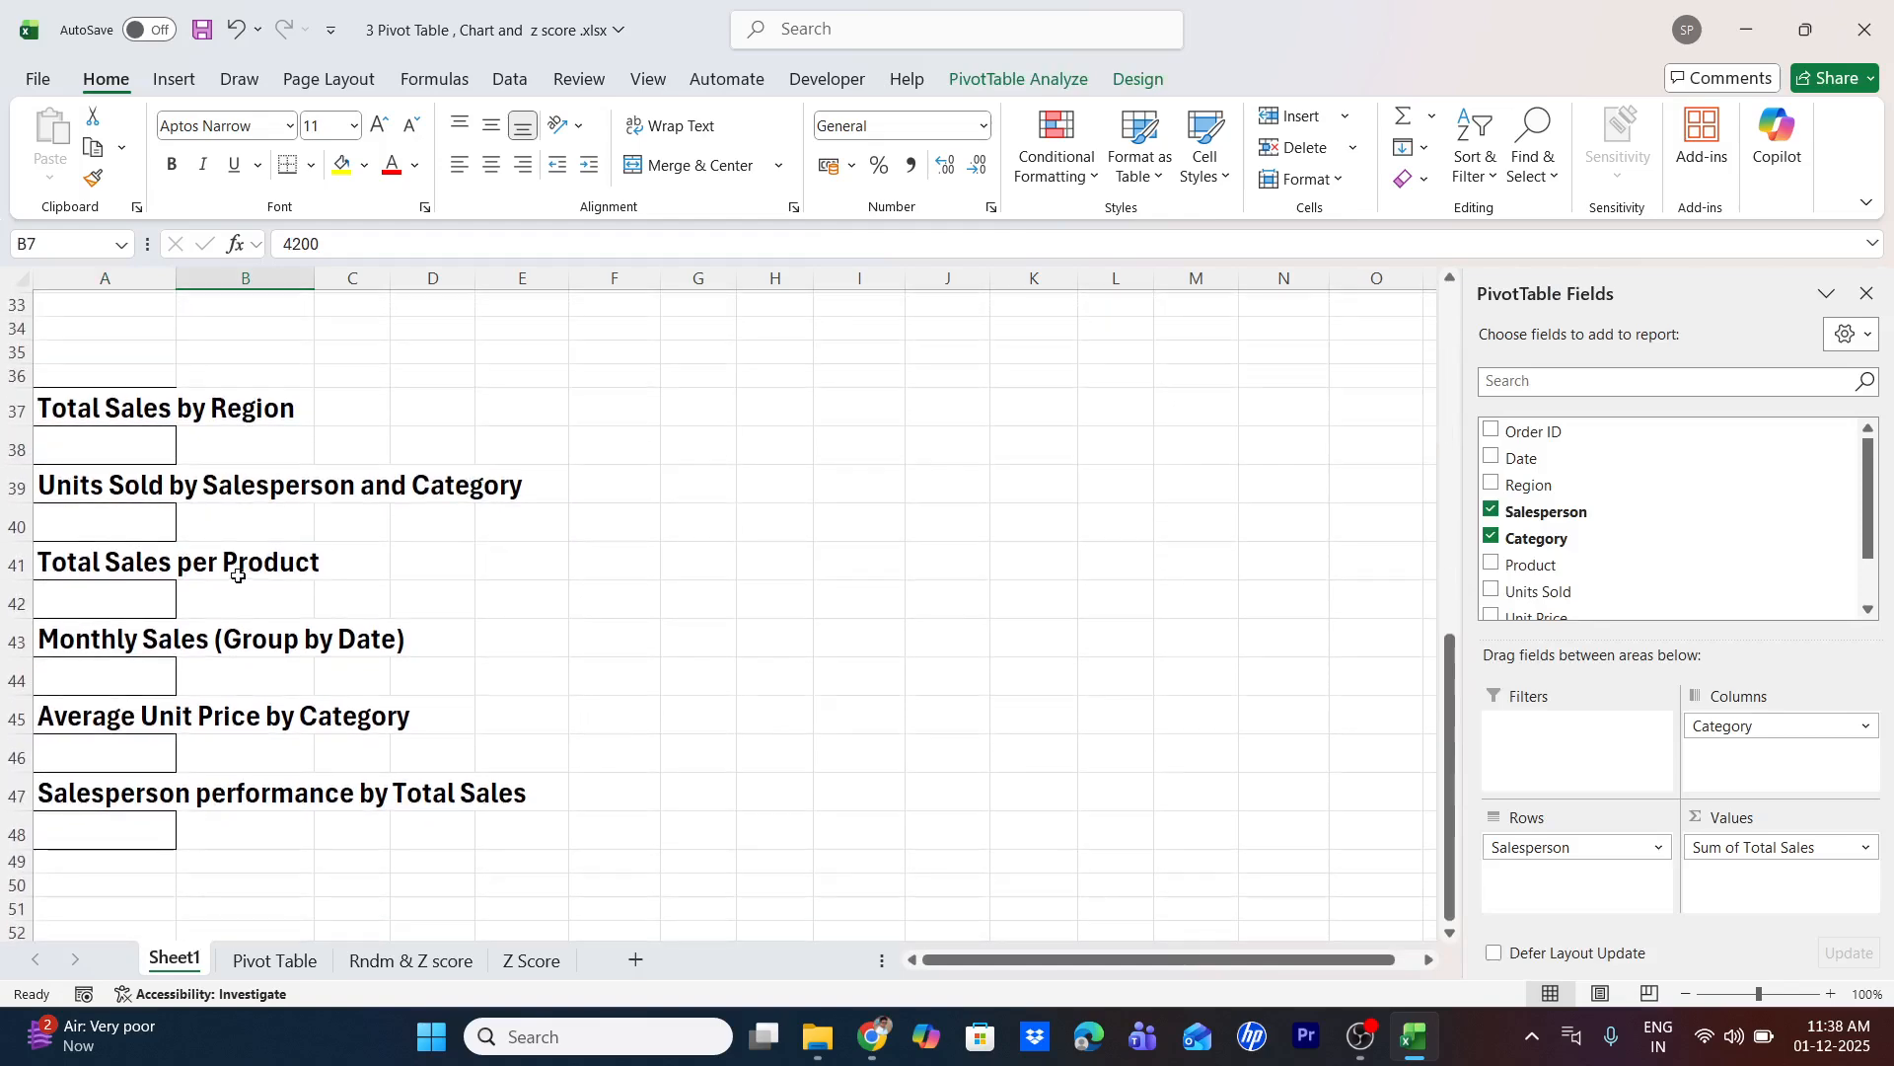
scroll(269, 594, "up", 11)
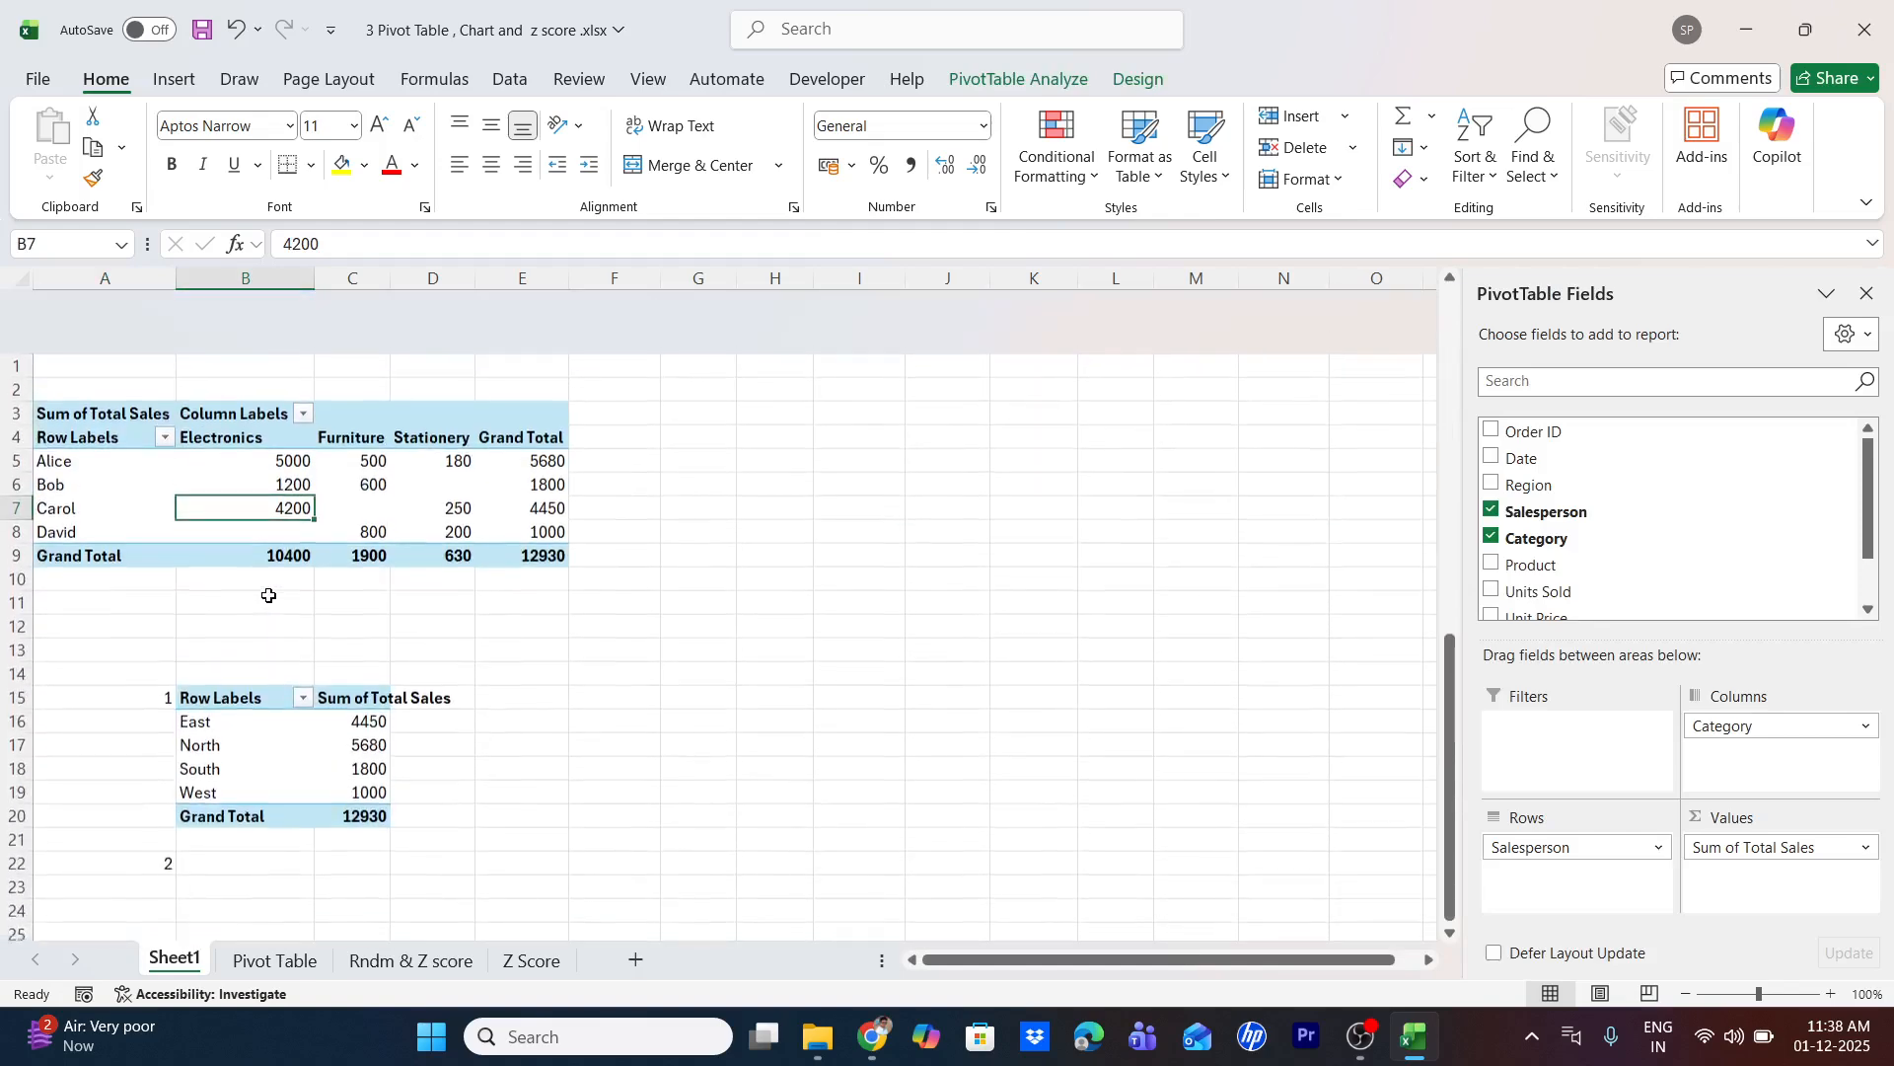
left_click(1492, 566)
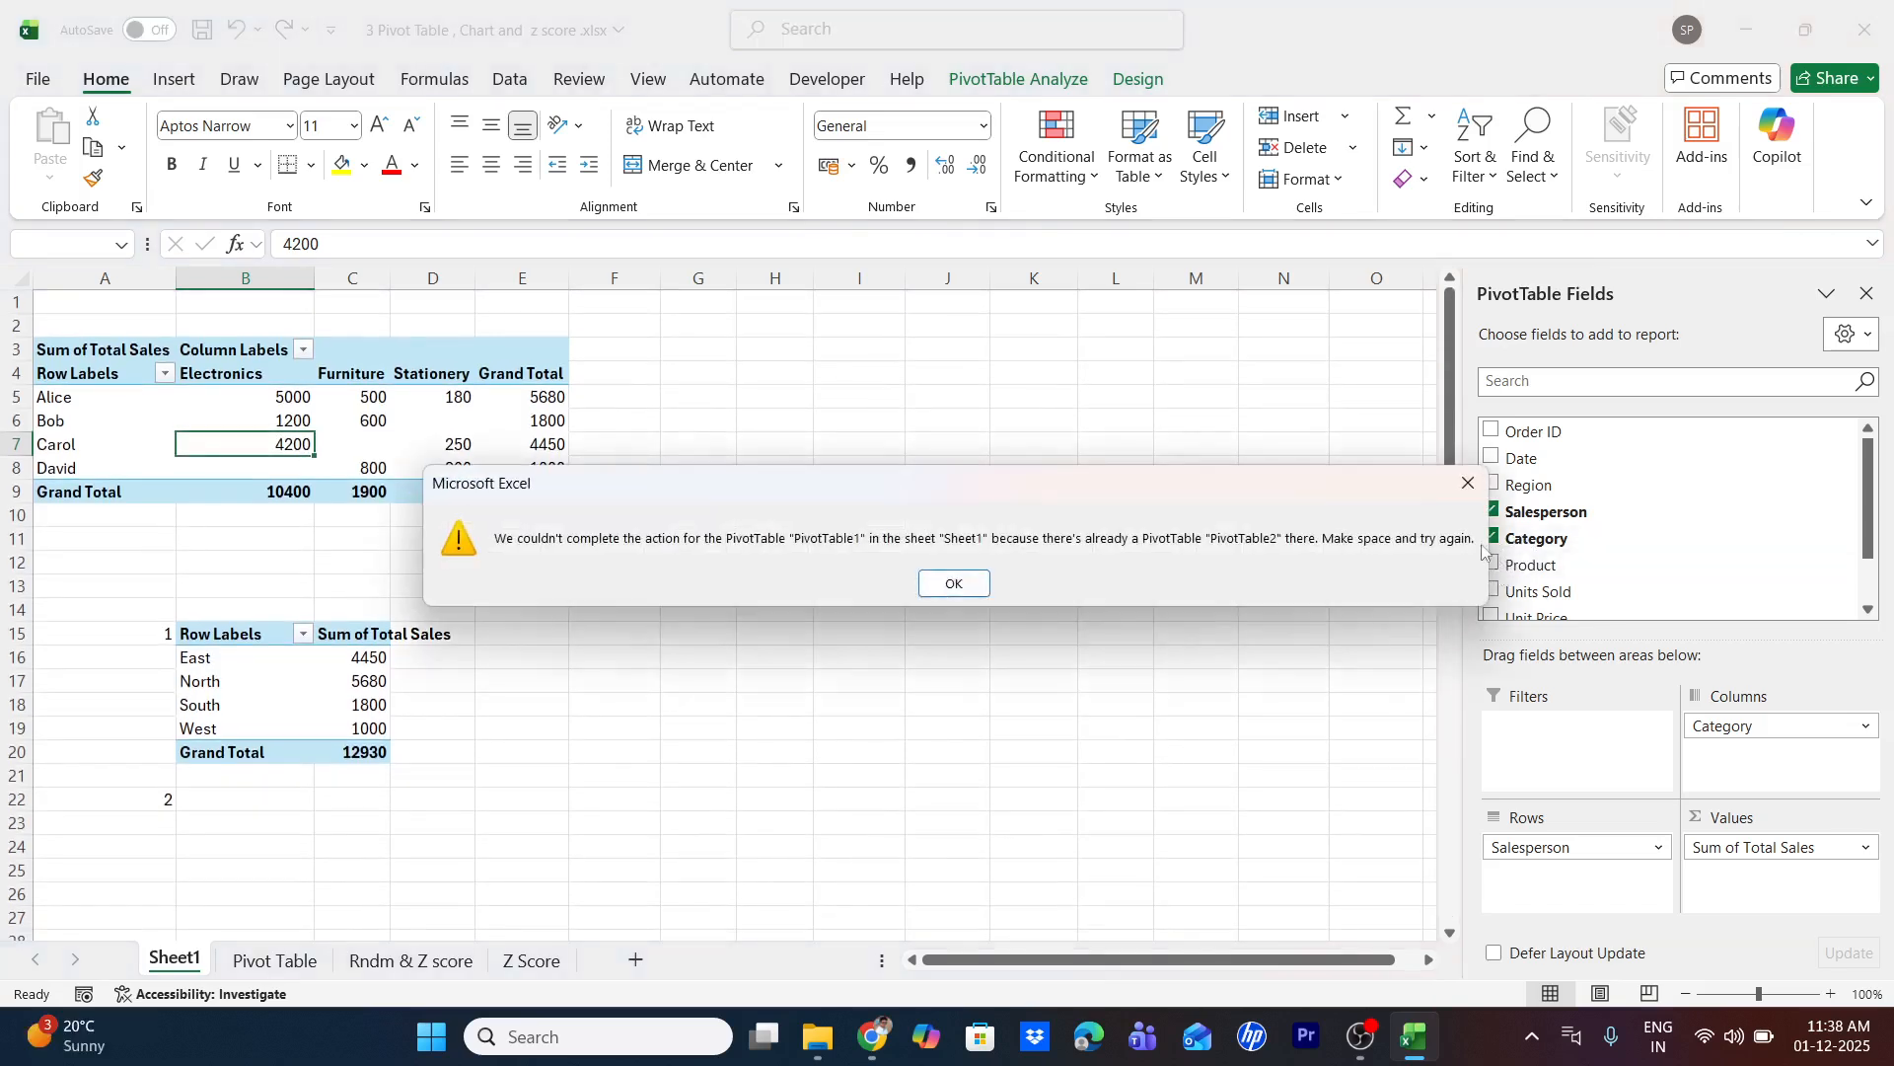
left_click(955, 582)
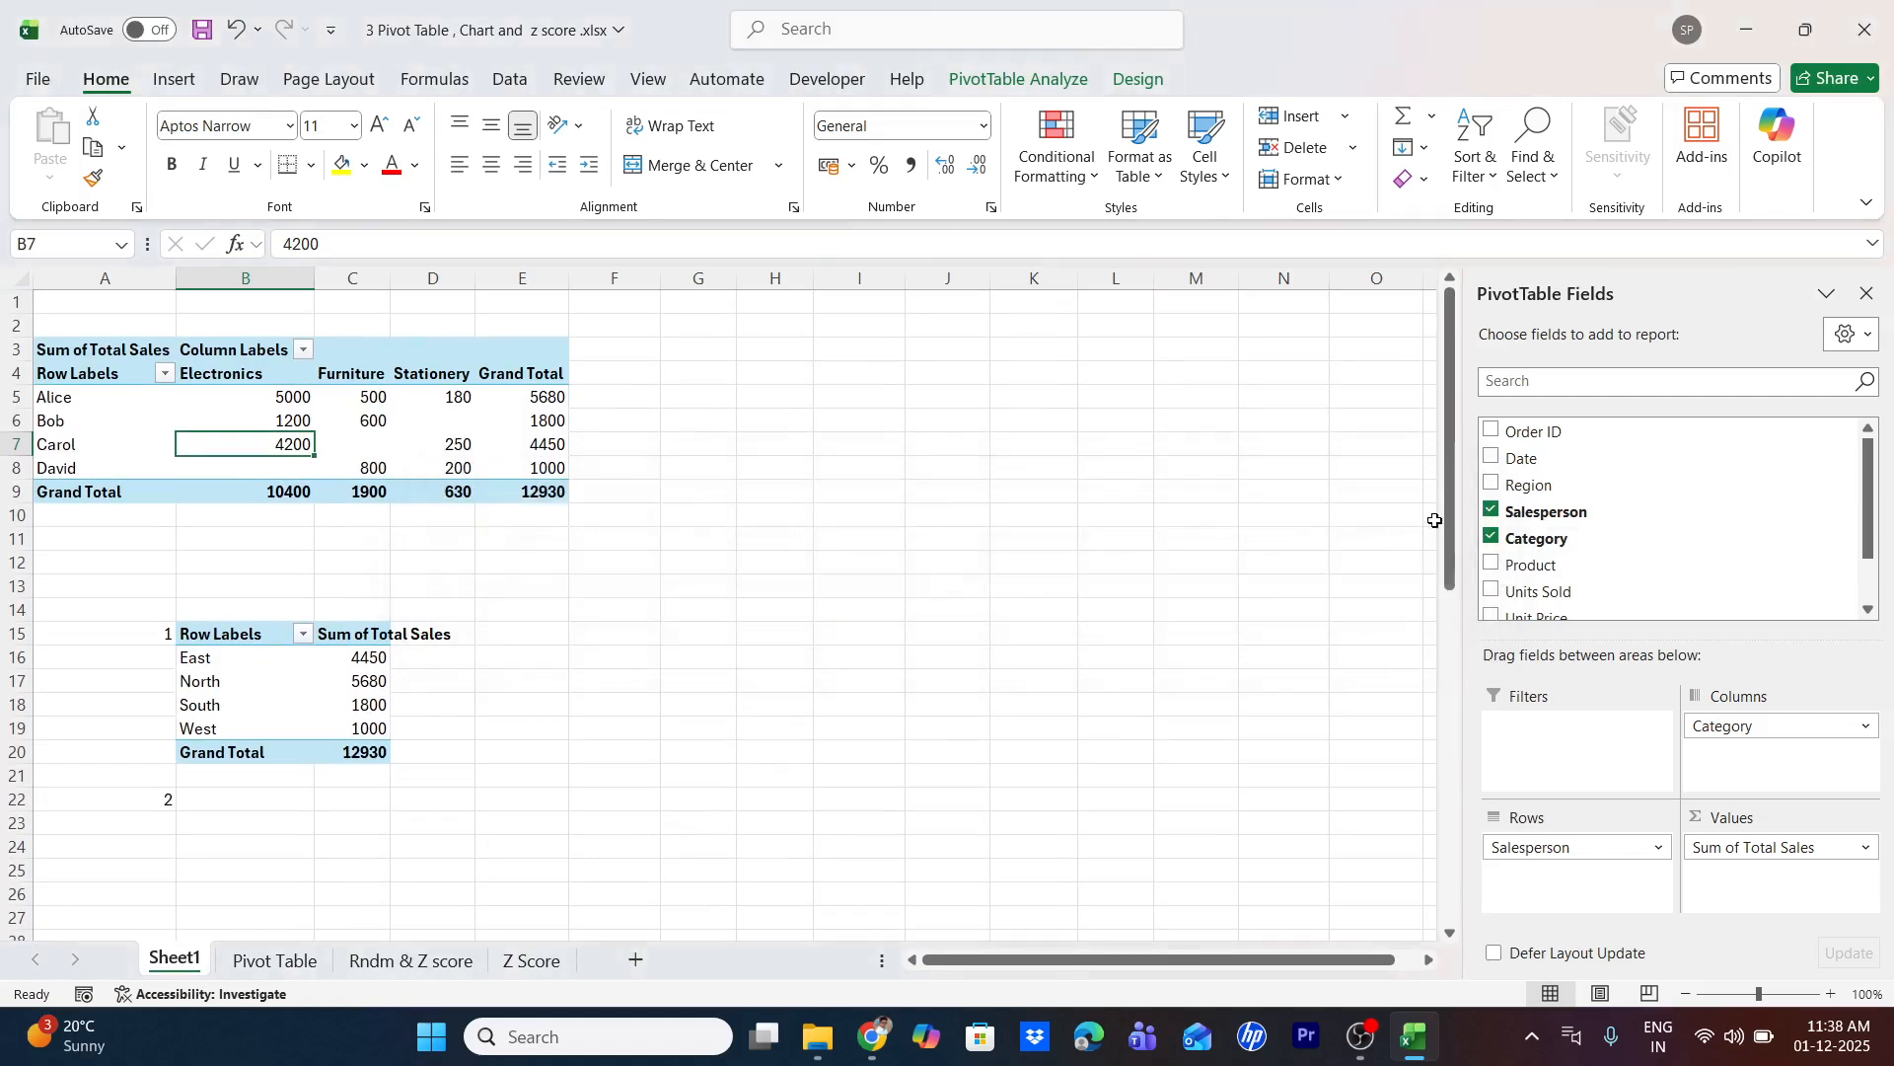
Build the Total Sales per Product report by removing Salesperson and Category and adding Product as rows
left_click(1491, 512)
left_click(1490, 536)
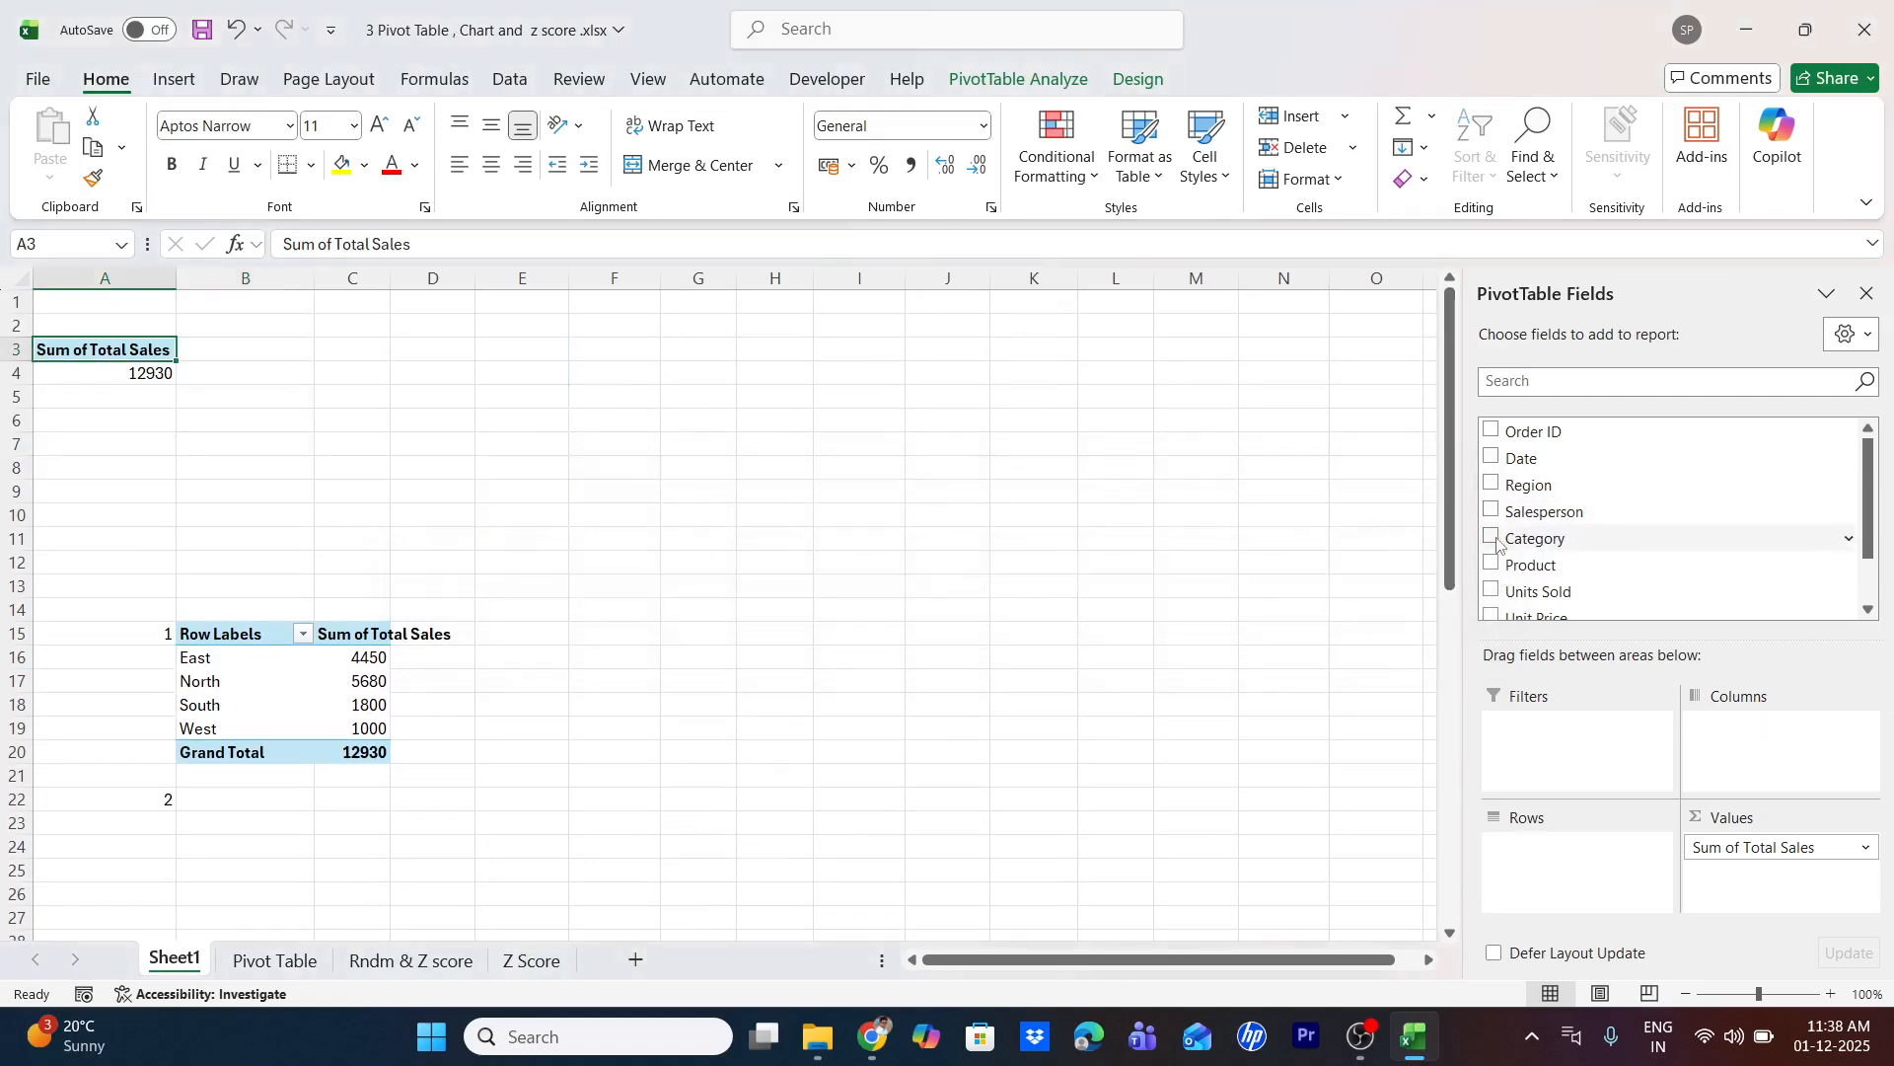
left_click(1492, 565)
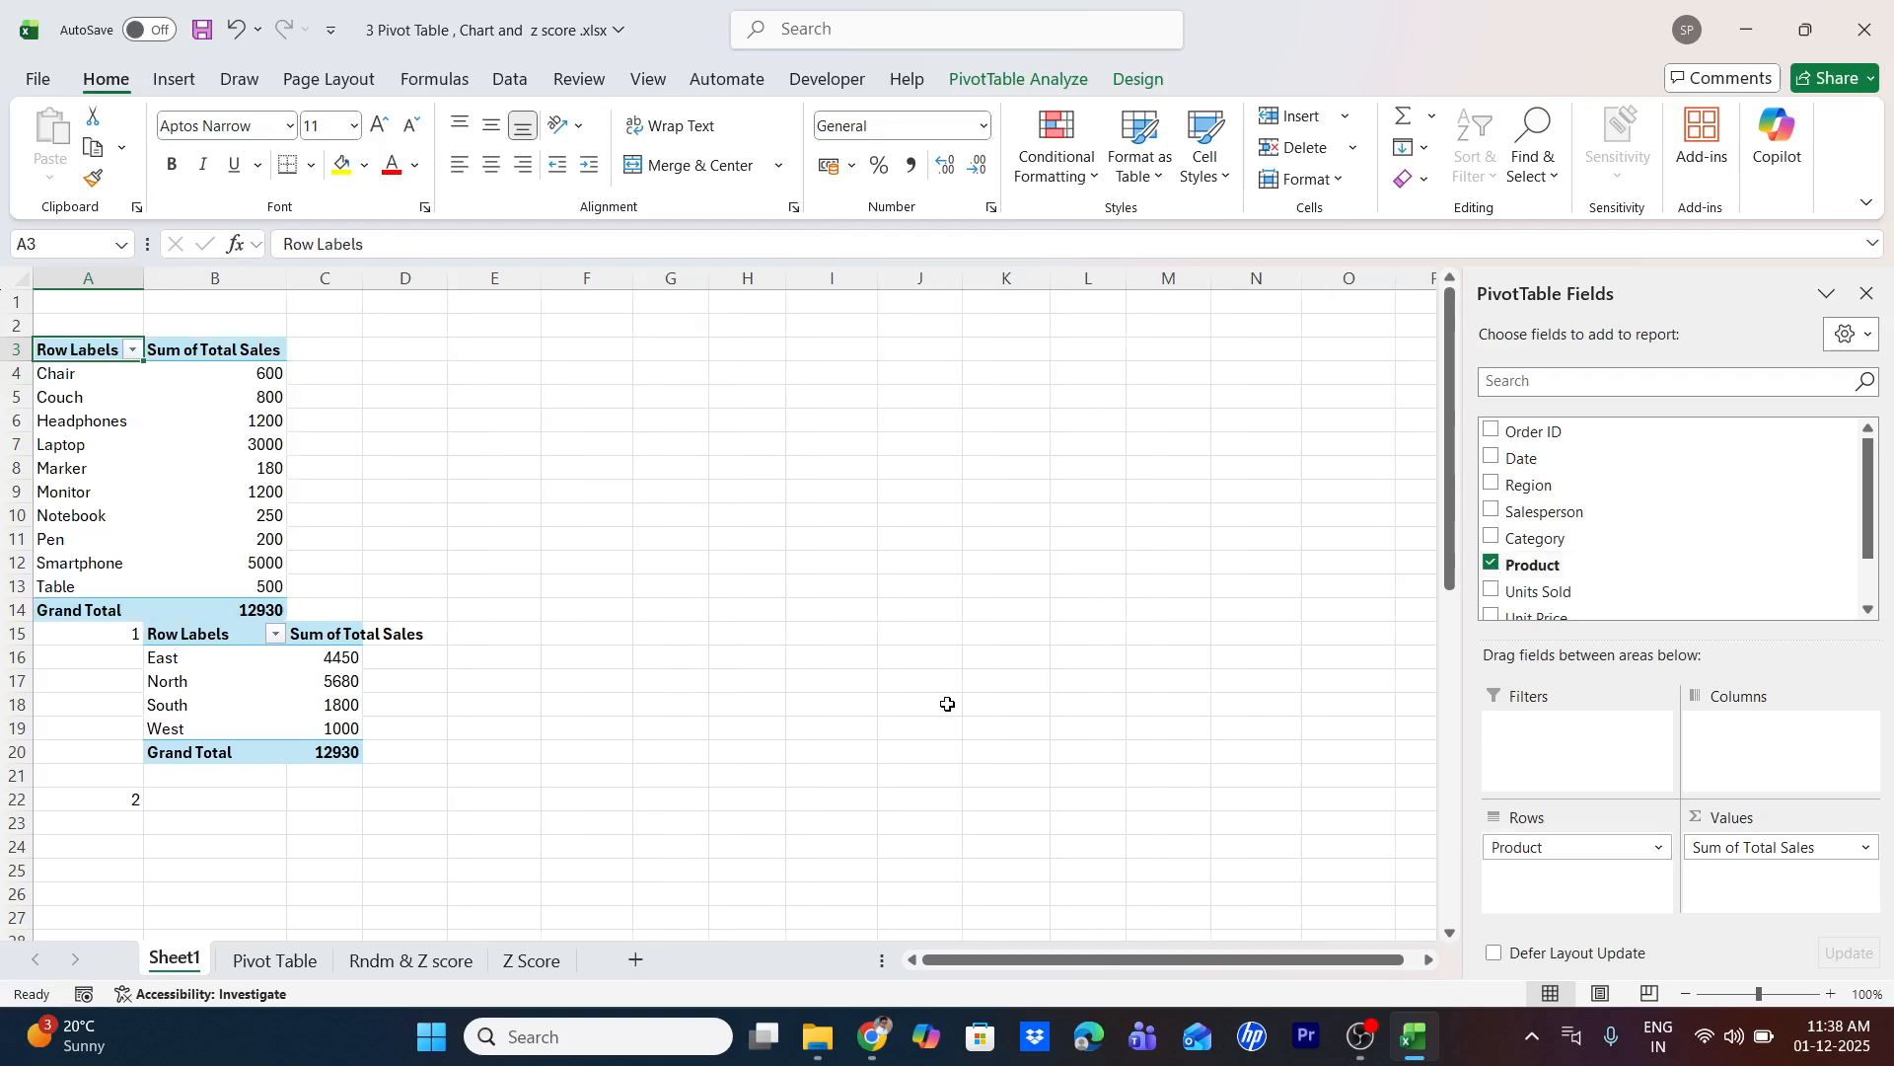
scroll(175, 457, "down", 2)
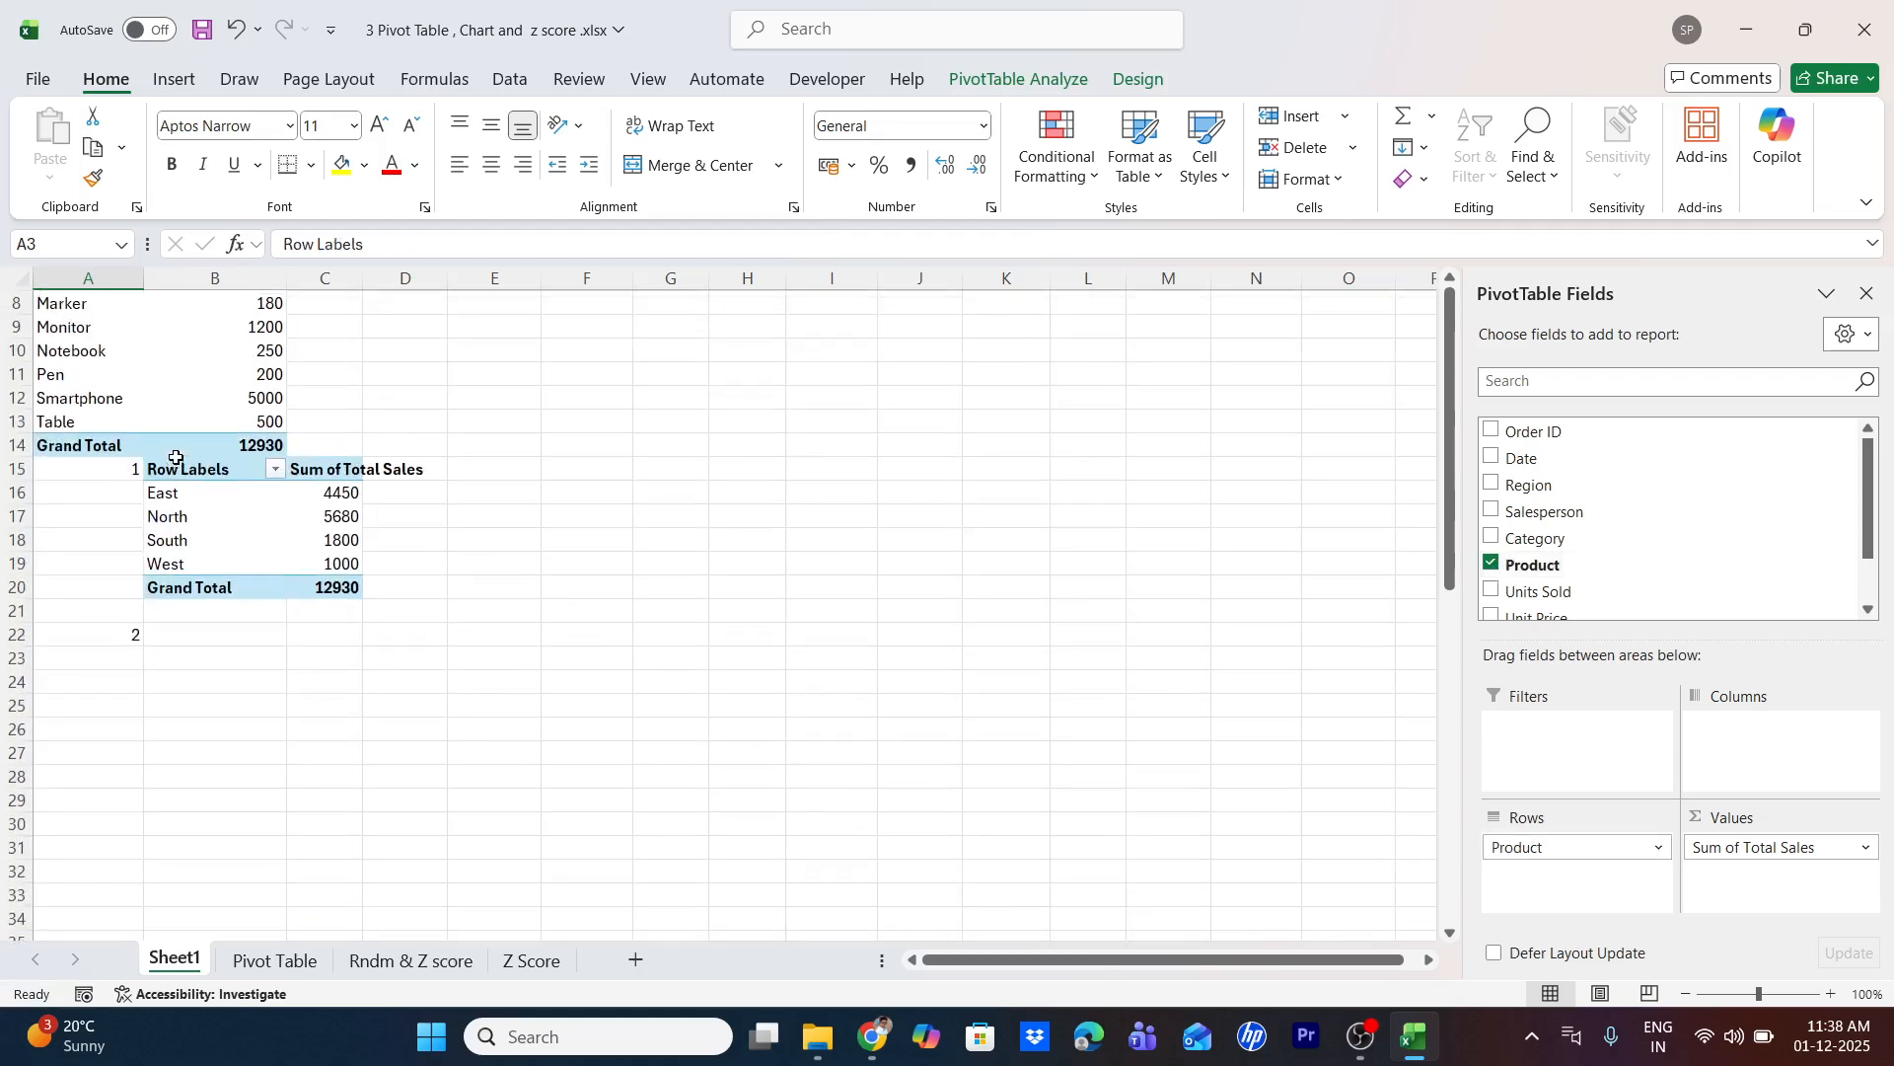
scroll(168, 459, "up", 2)
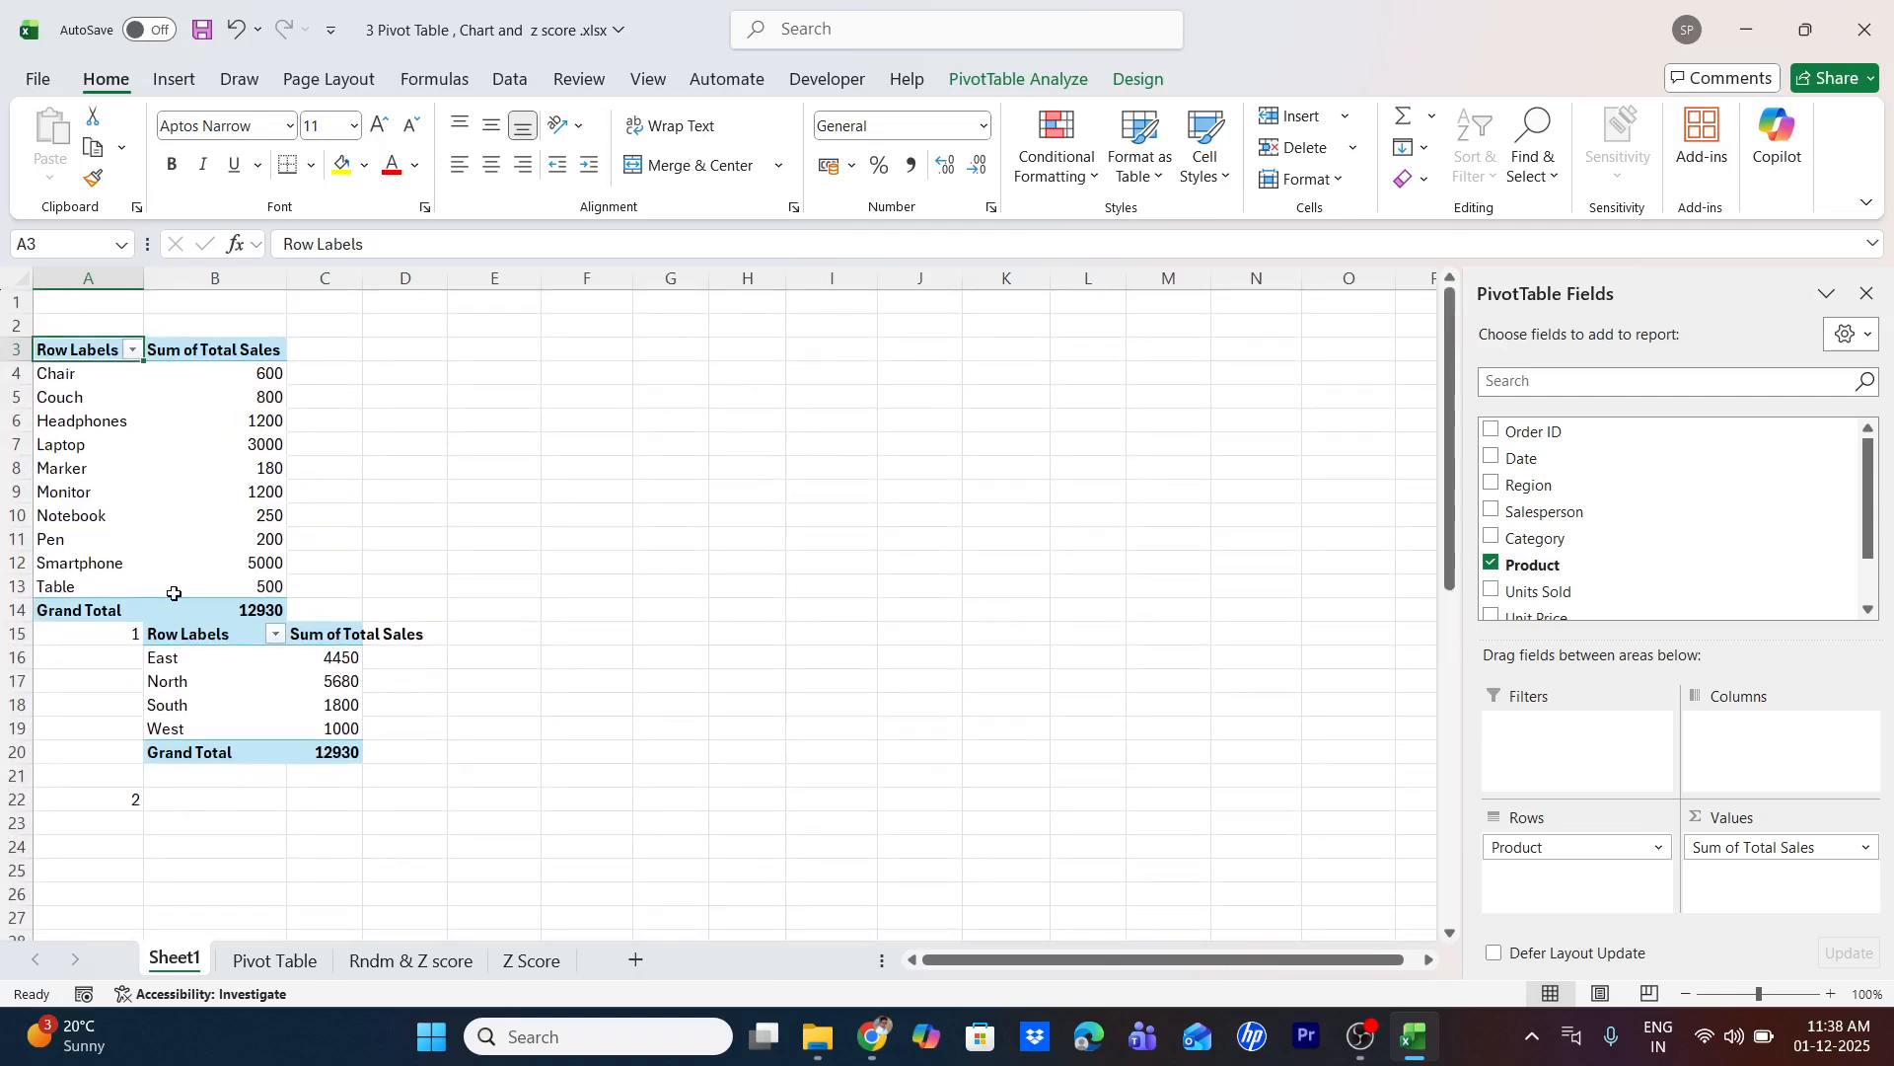
Remove Product from the PivotTable at A3, keeping only the summed Total Sales
scroll(174, 593, "down", 13)
scroll(173, 593, "up", 1)
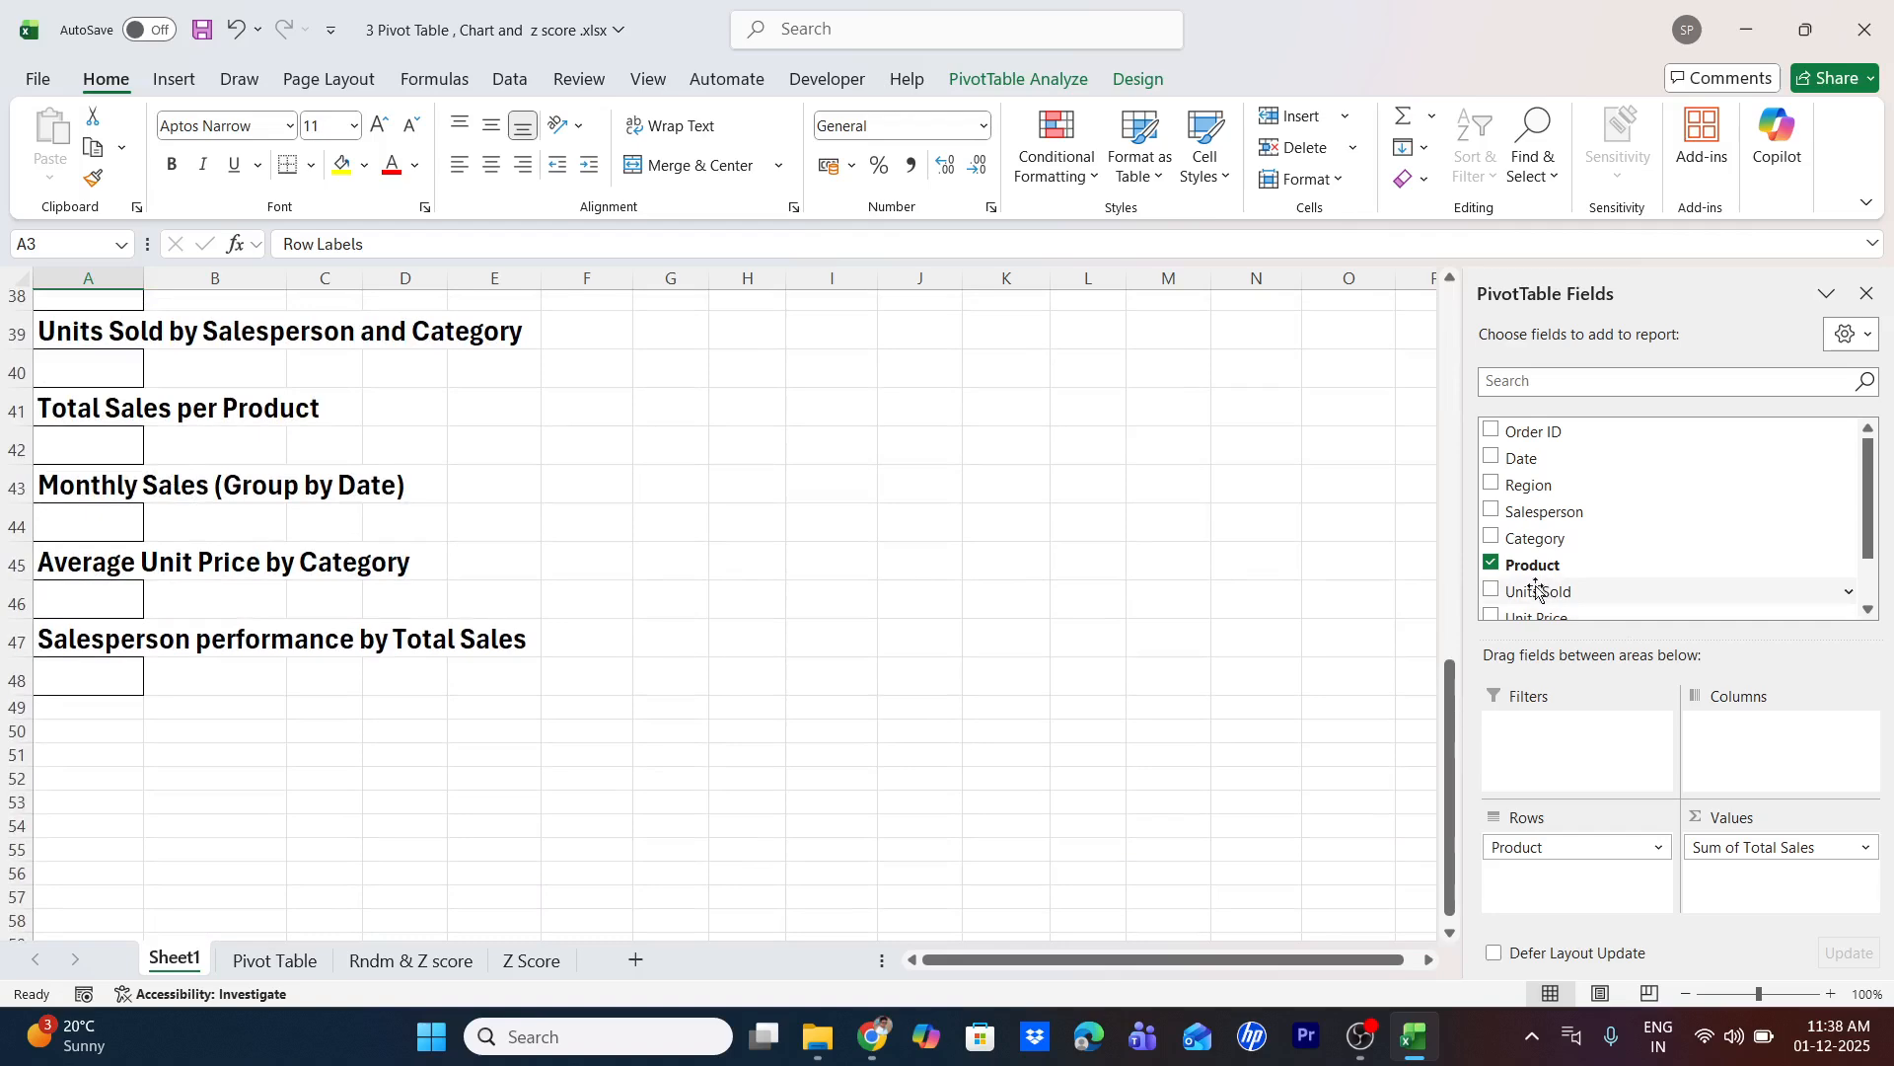
left_click(1492, 567)
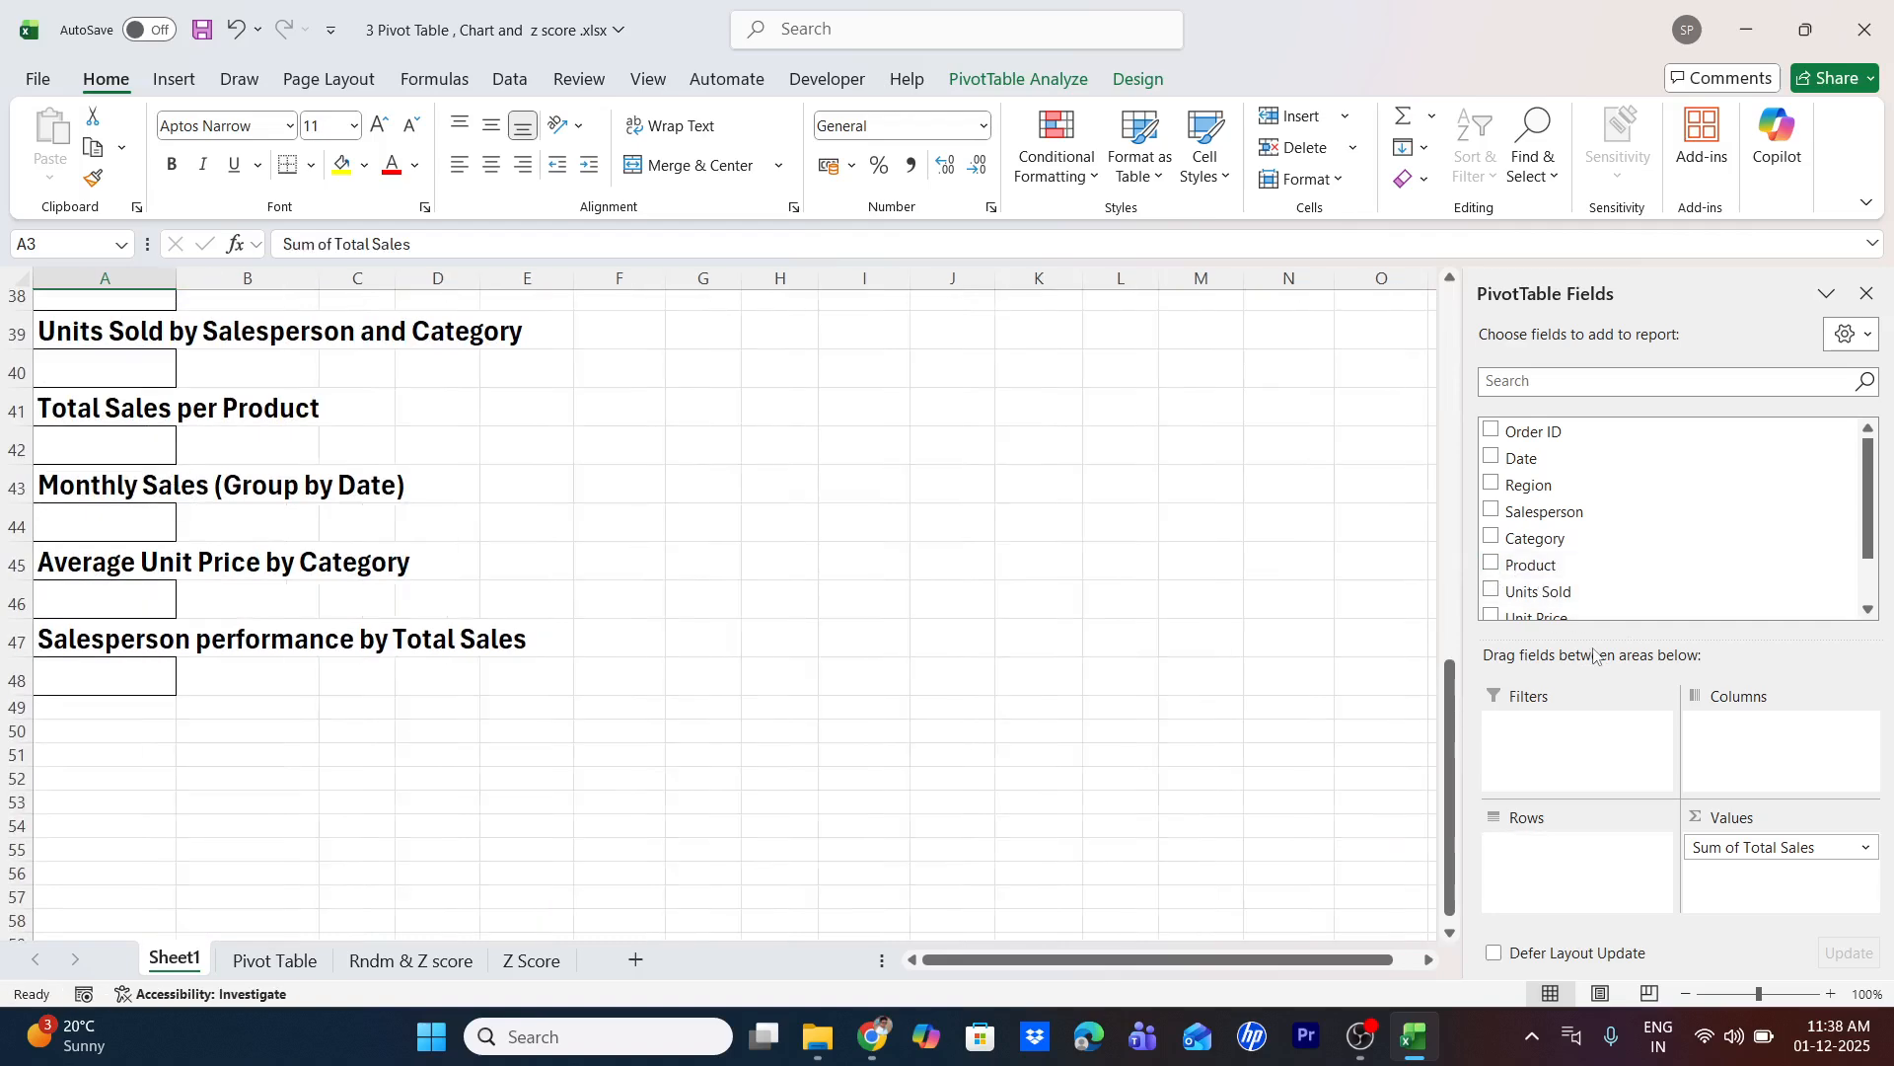
Add Date as rows to the PivotTable at A3 to list Total Sales by date
scroll(1567, 553, "down", 1)
scroll(1567, 555, "up", 1)
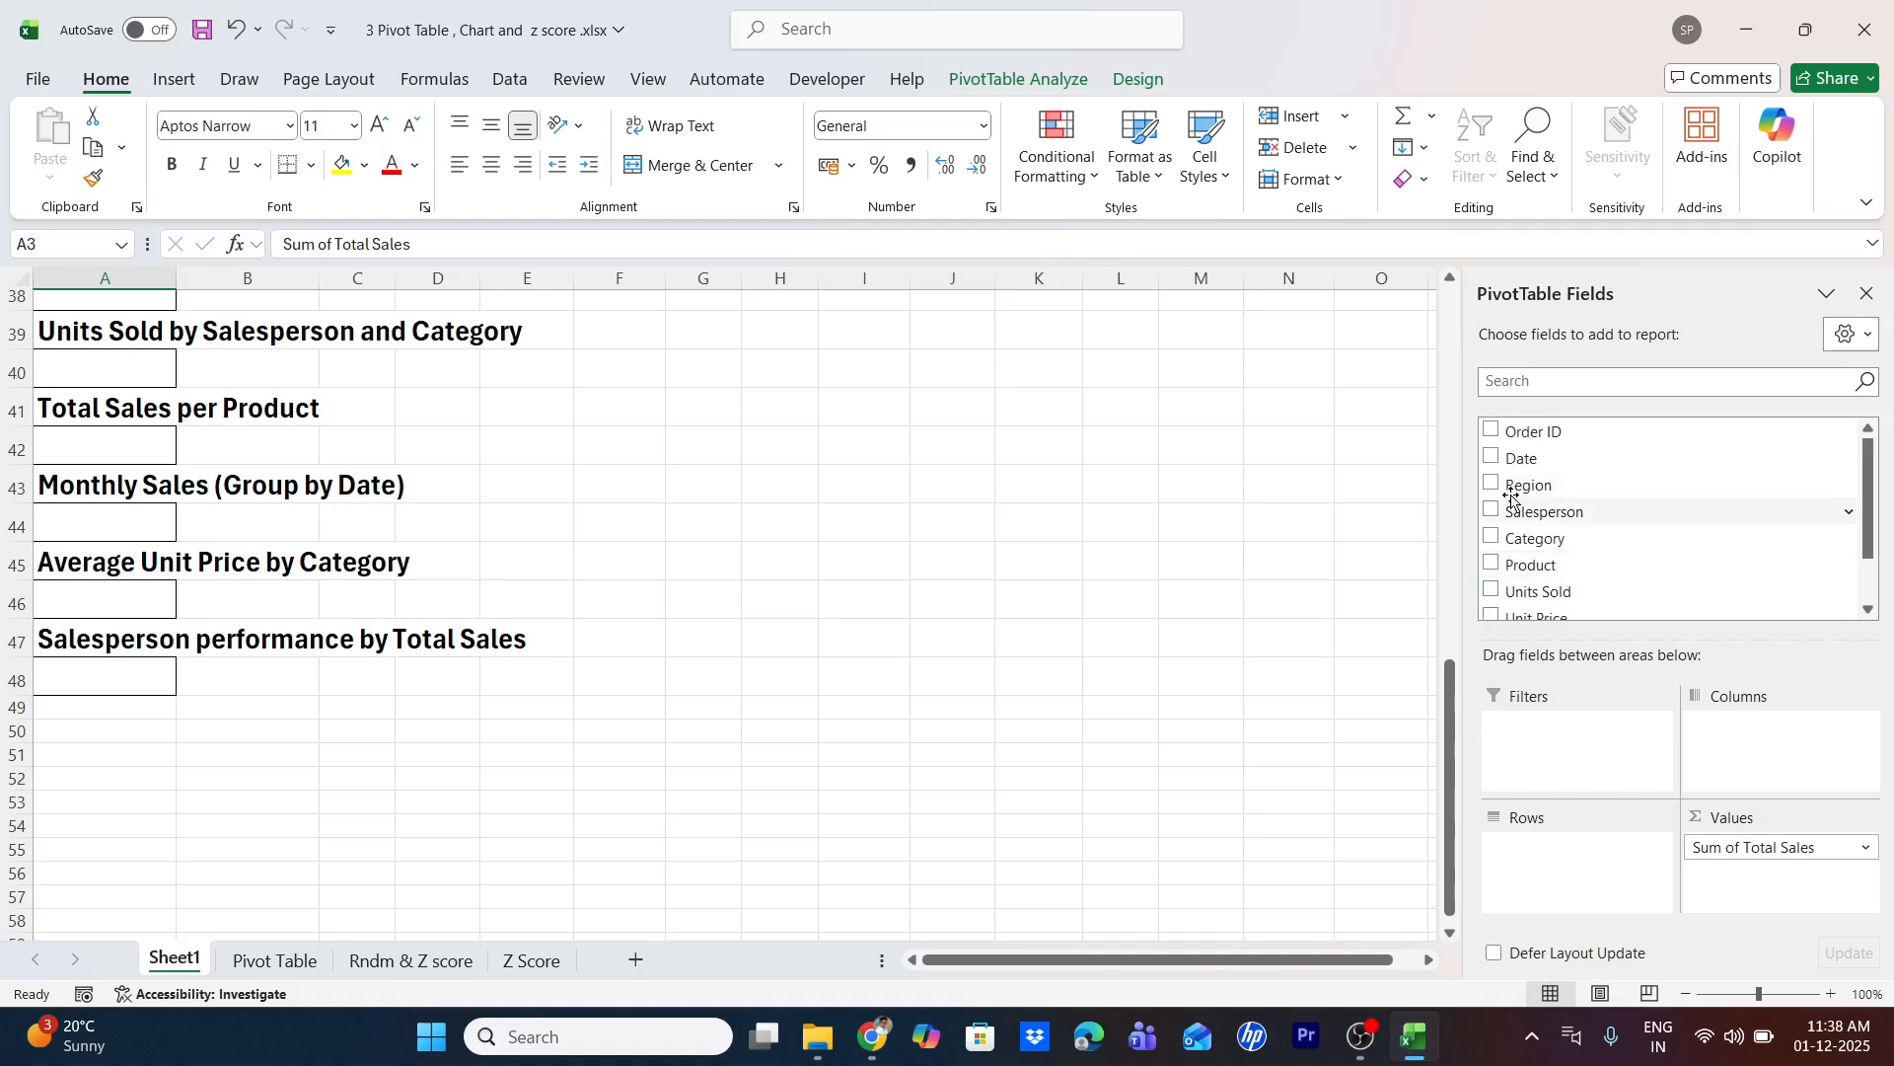
left_click(1492, 458)
scroll(681, 528, "up", 12)
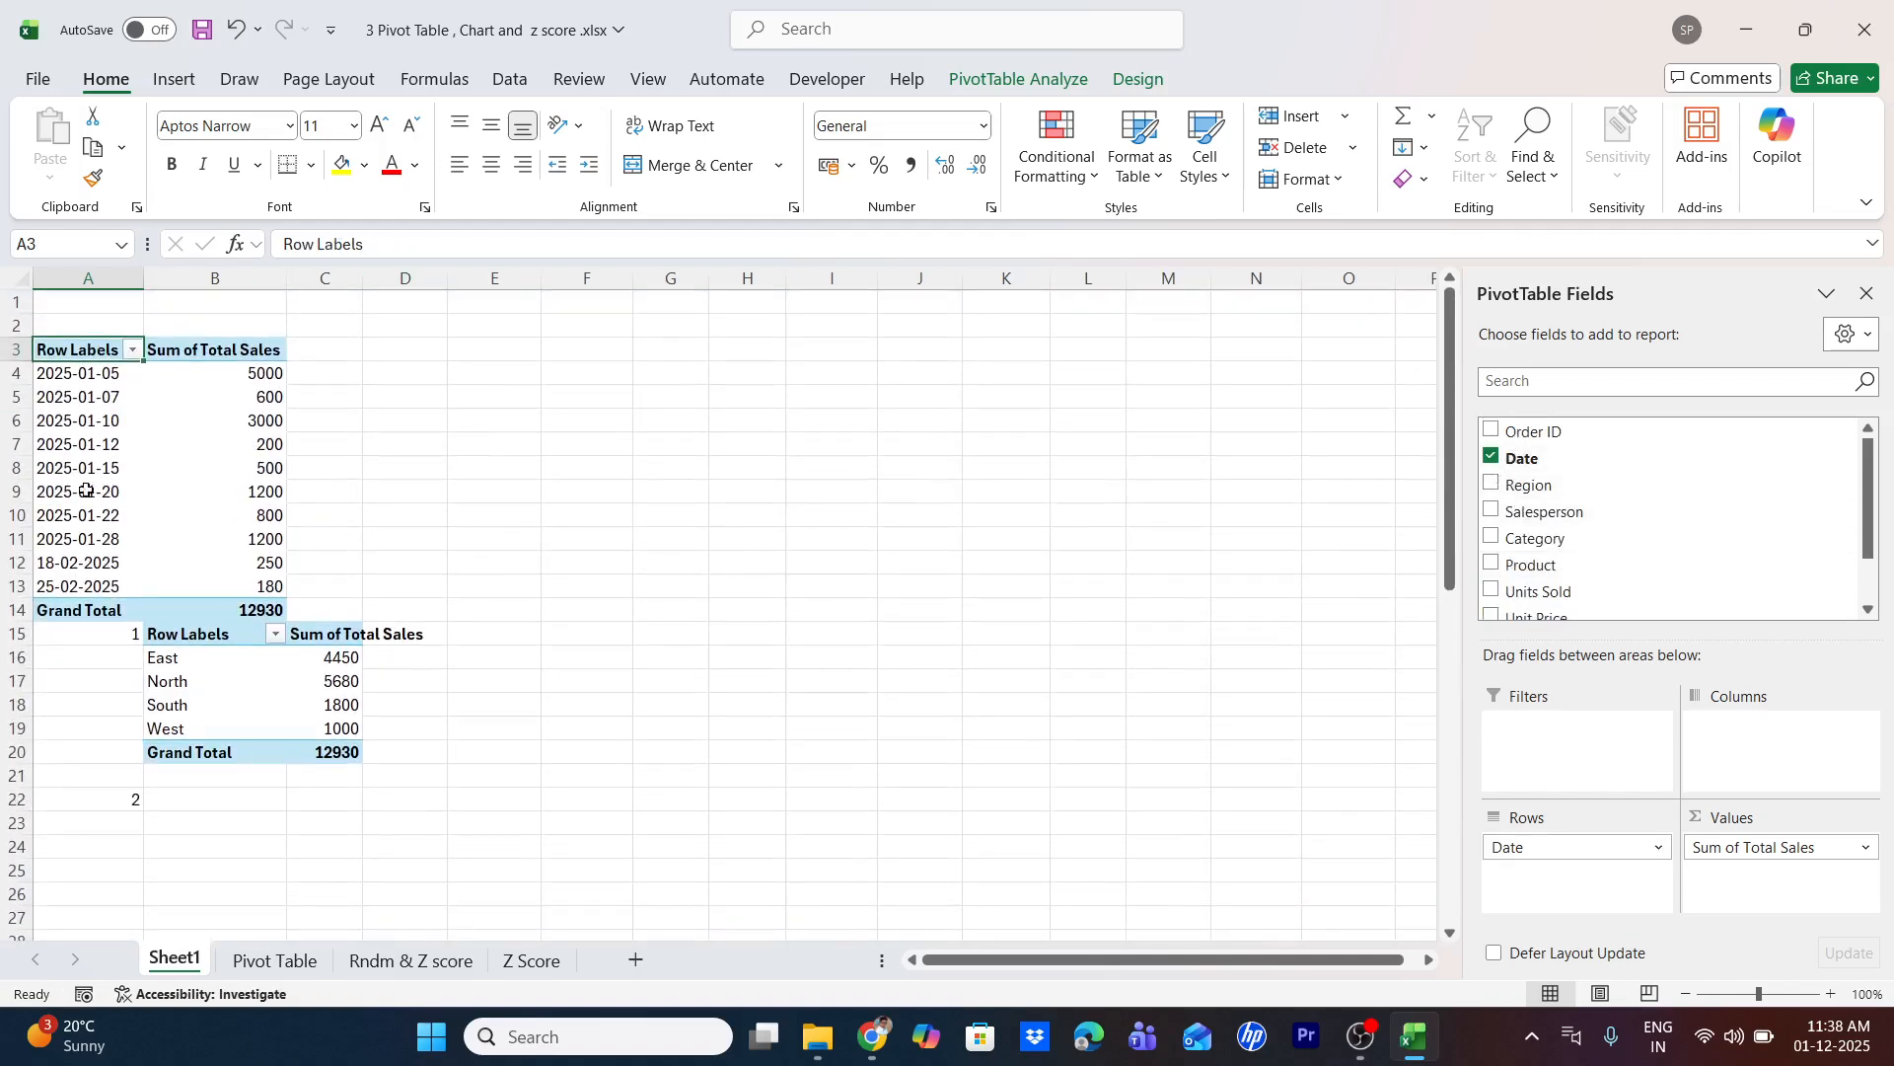
mouse_move(211, 563)
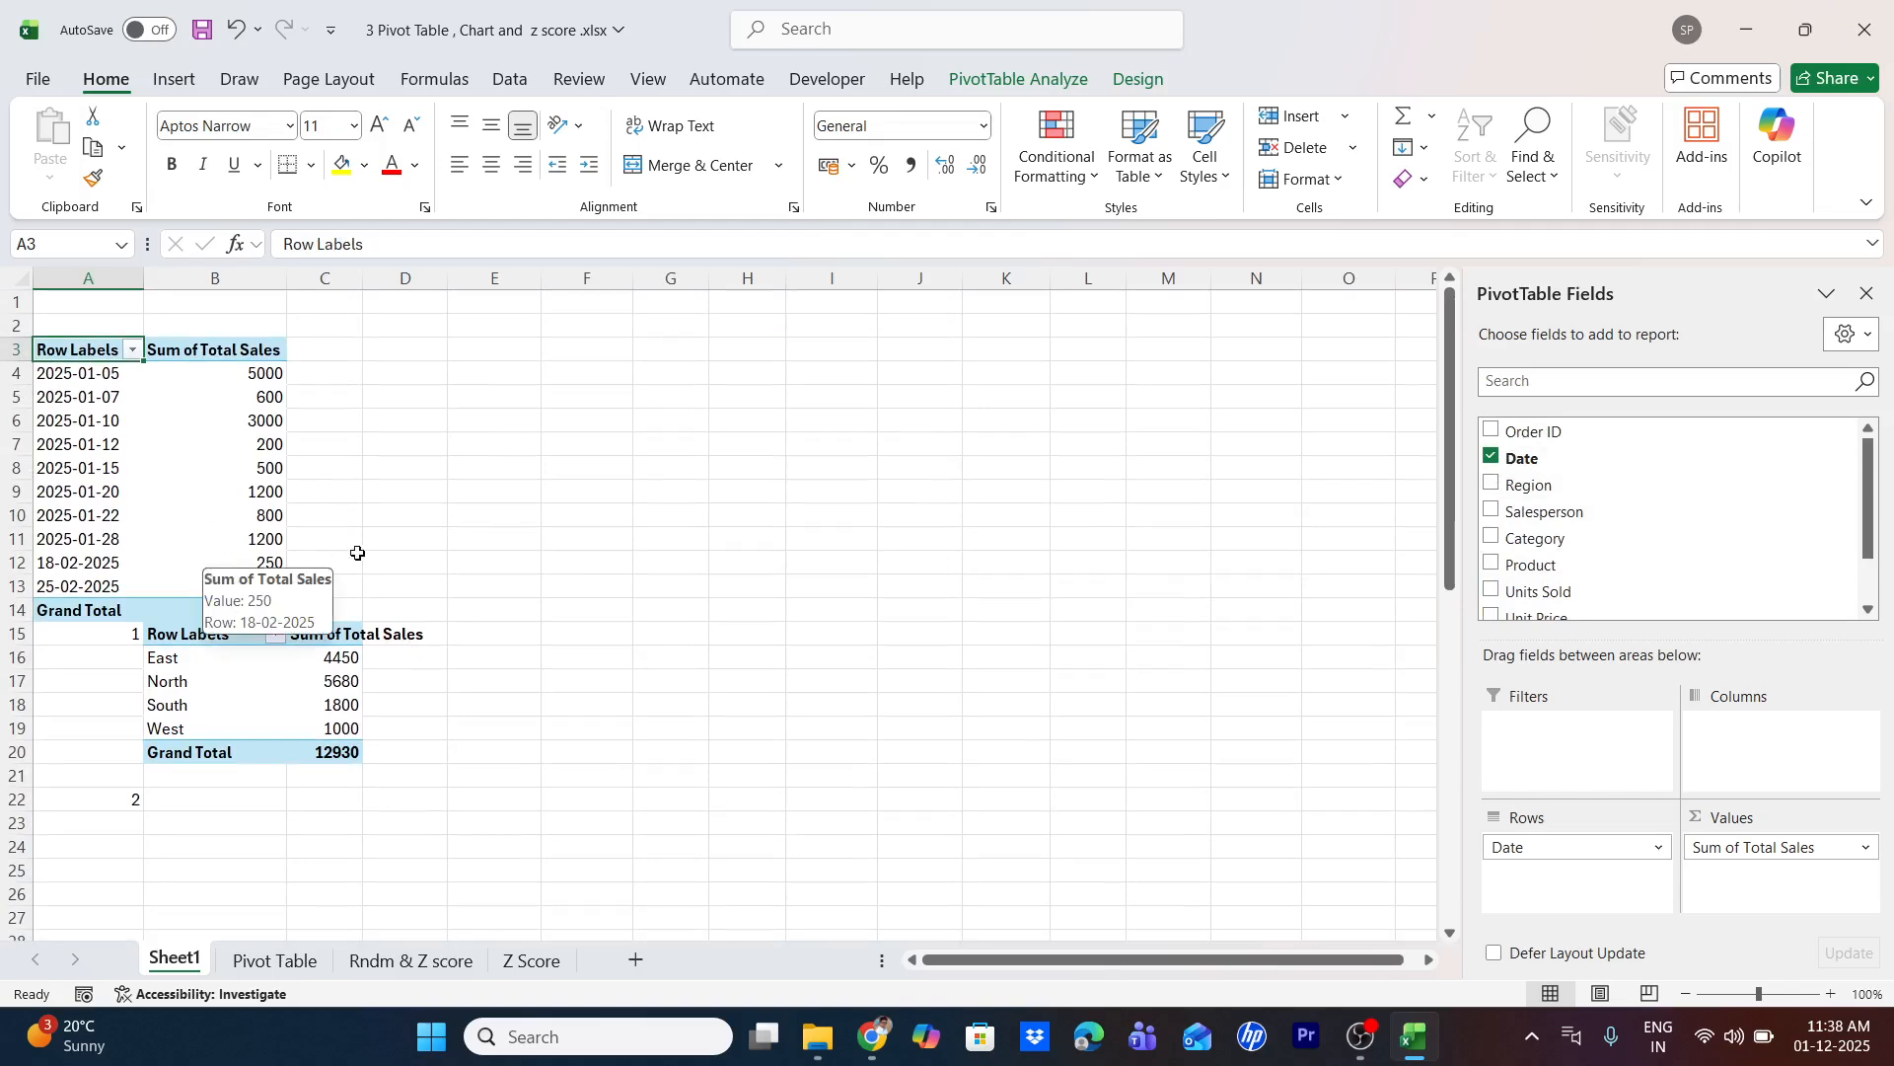
On the Pivot Table sheet, enter =TEXT(B2,"mmm") in J2 to extract the month from the order date
left_click(271, 960)
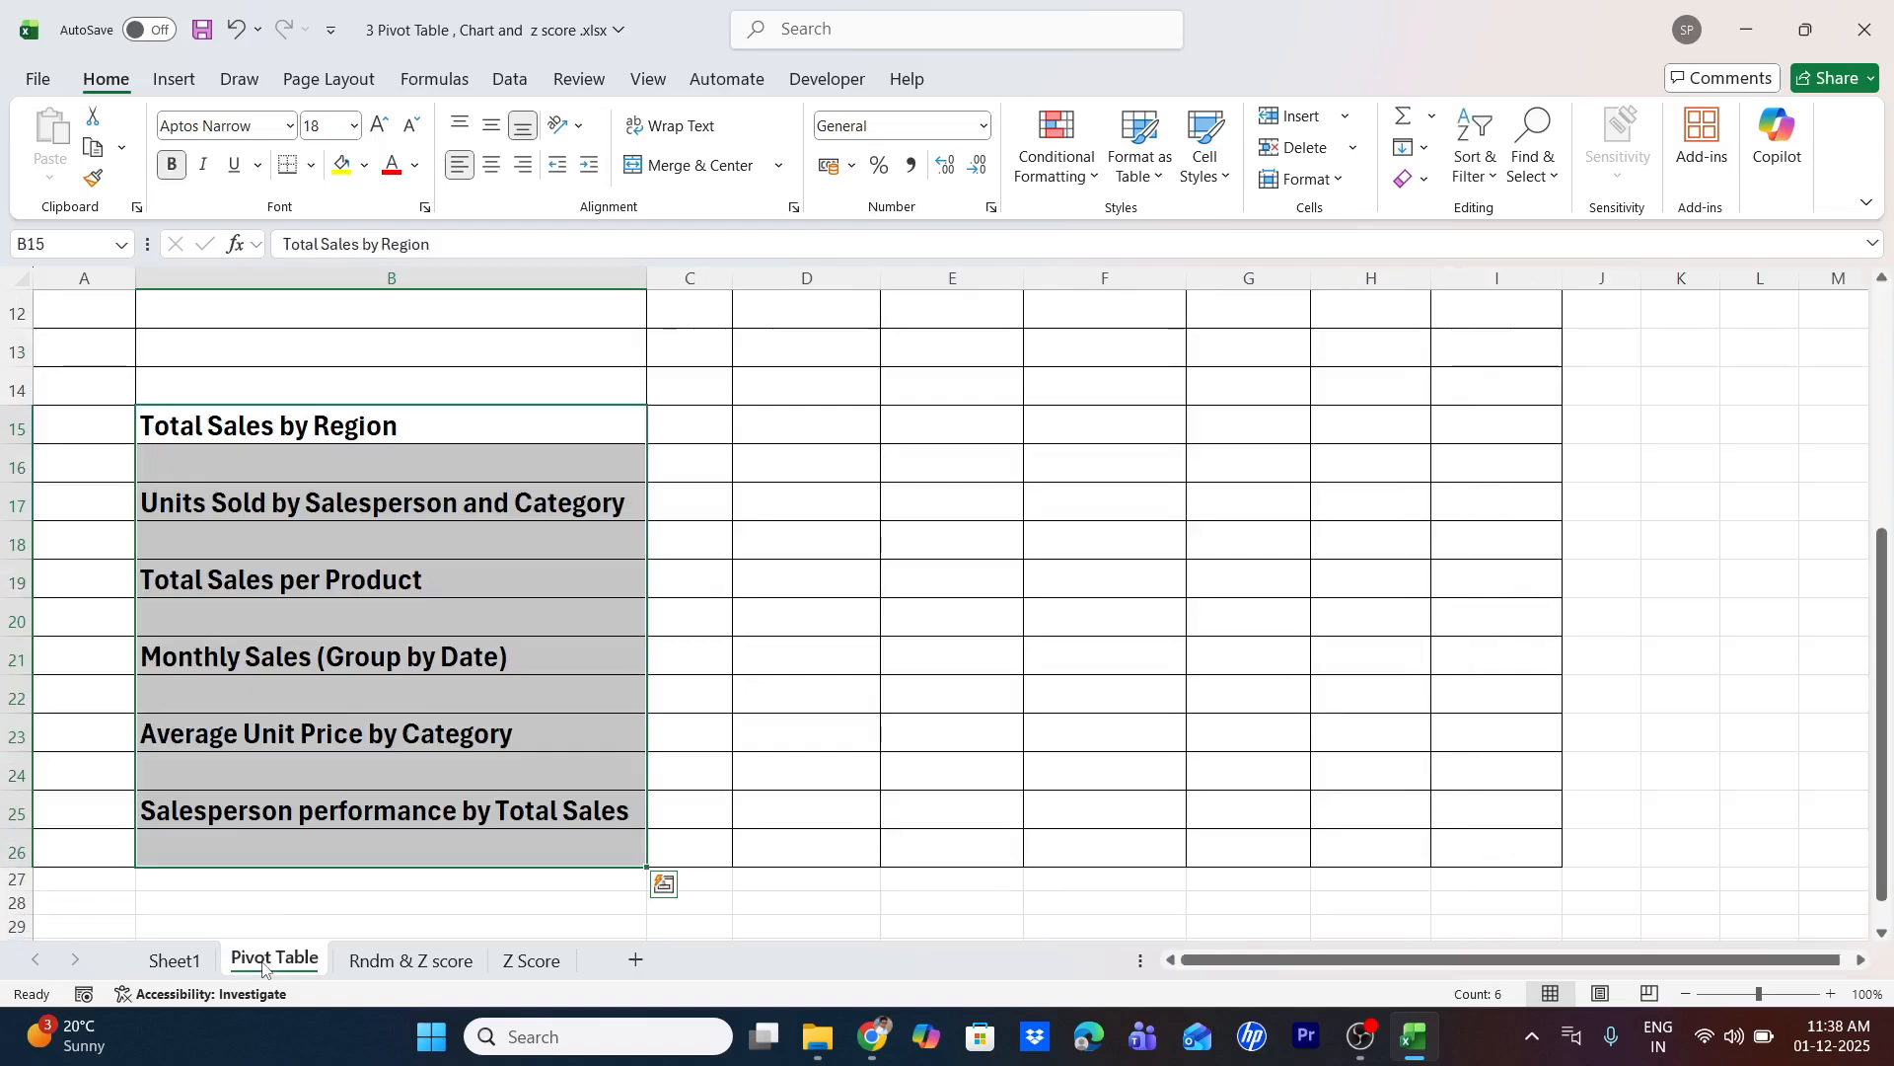
scroll(664, 596, "up", 4)
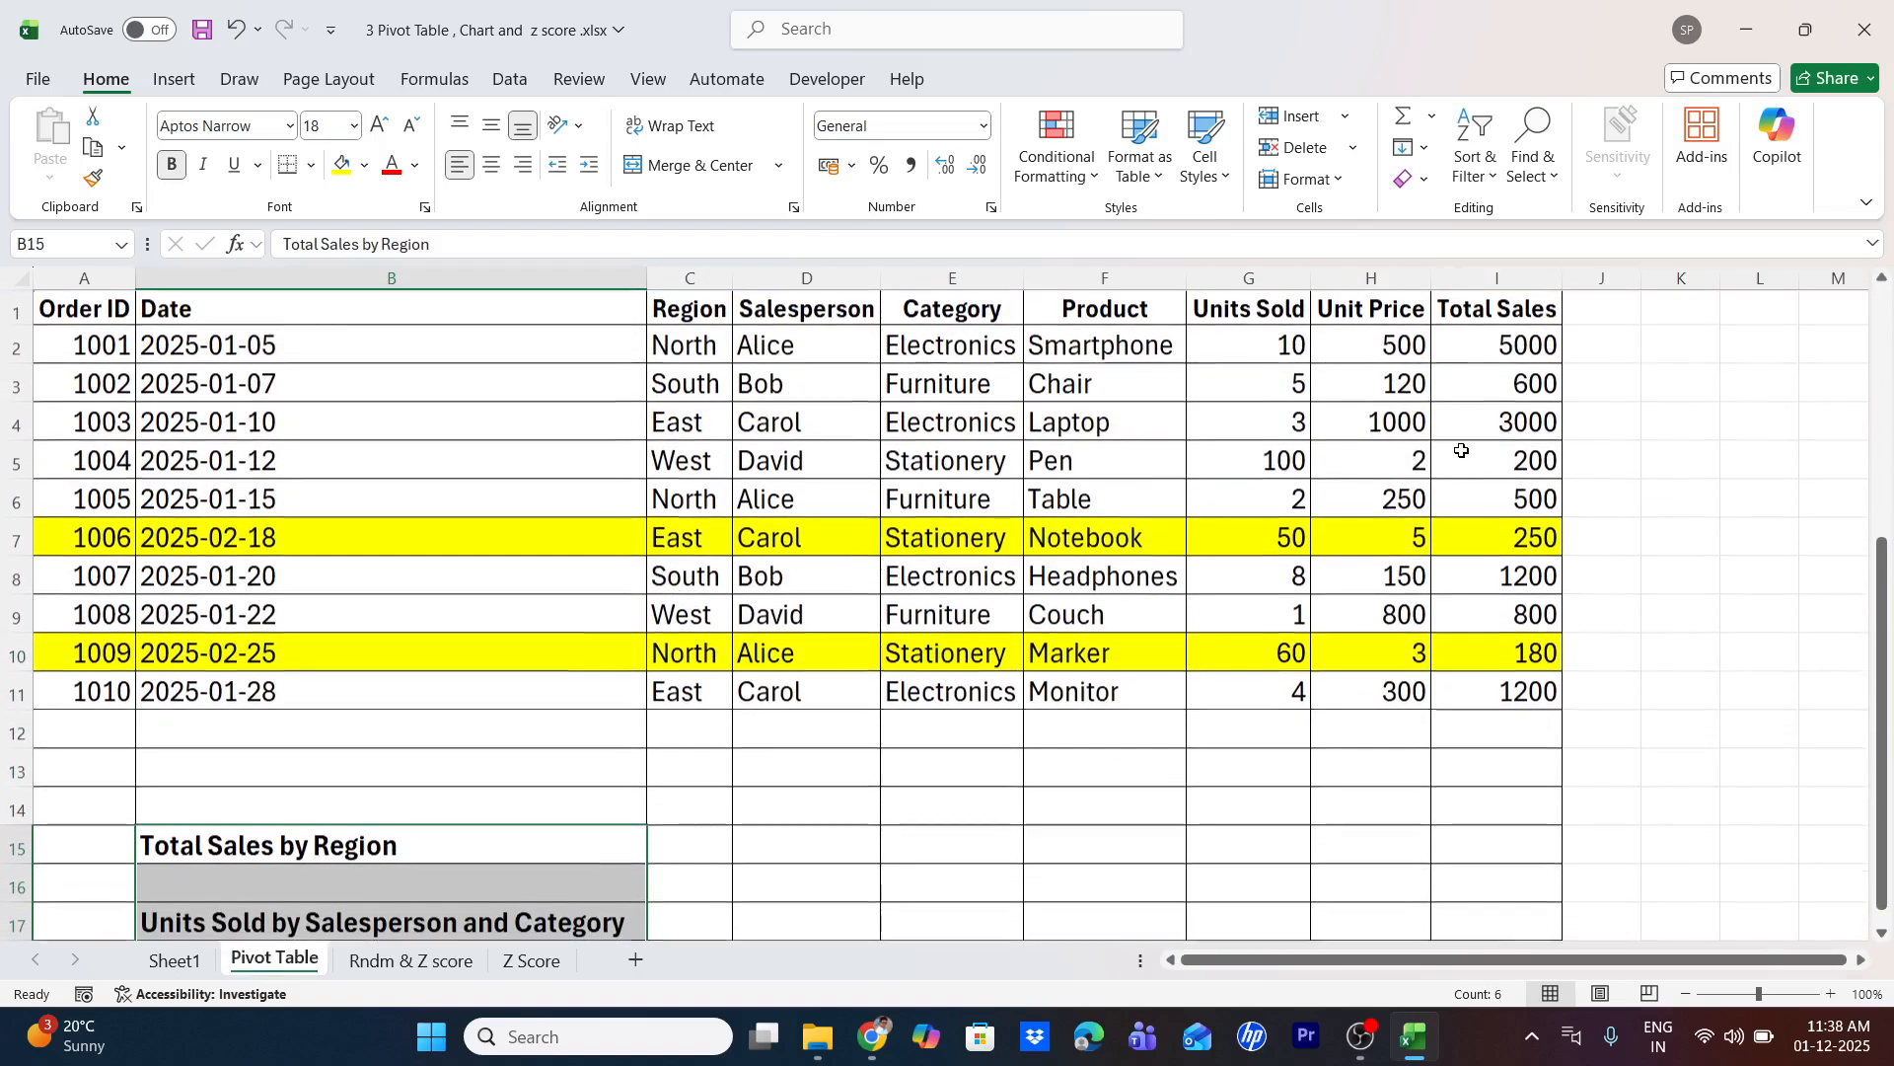
left_click(1632, 340)
type("=")
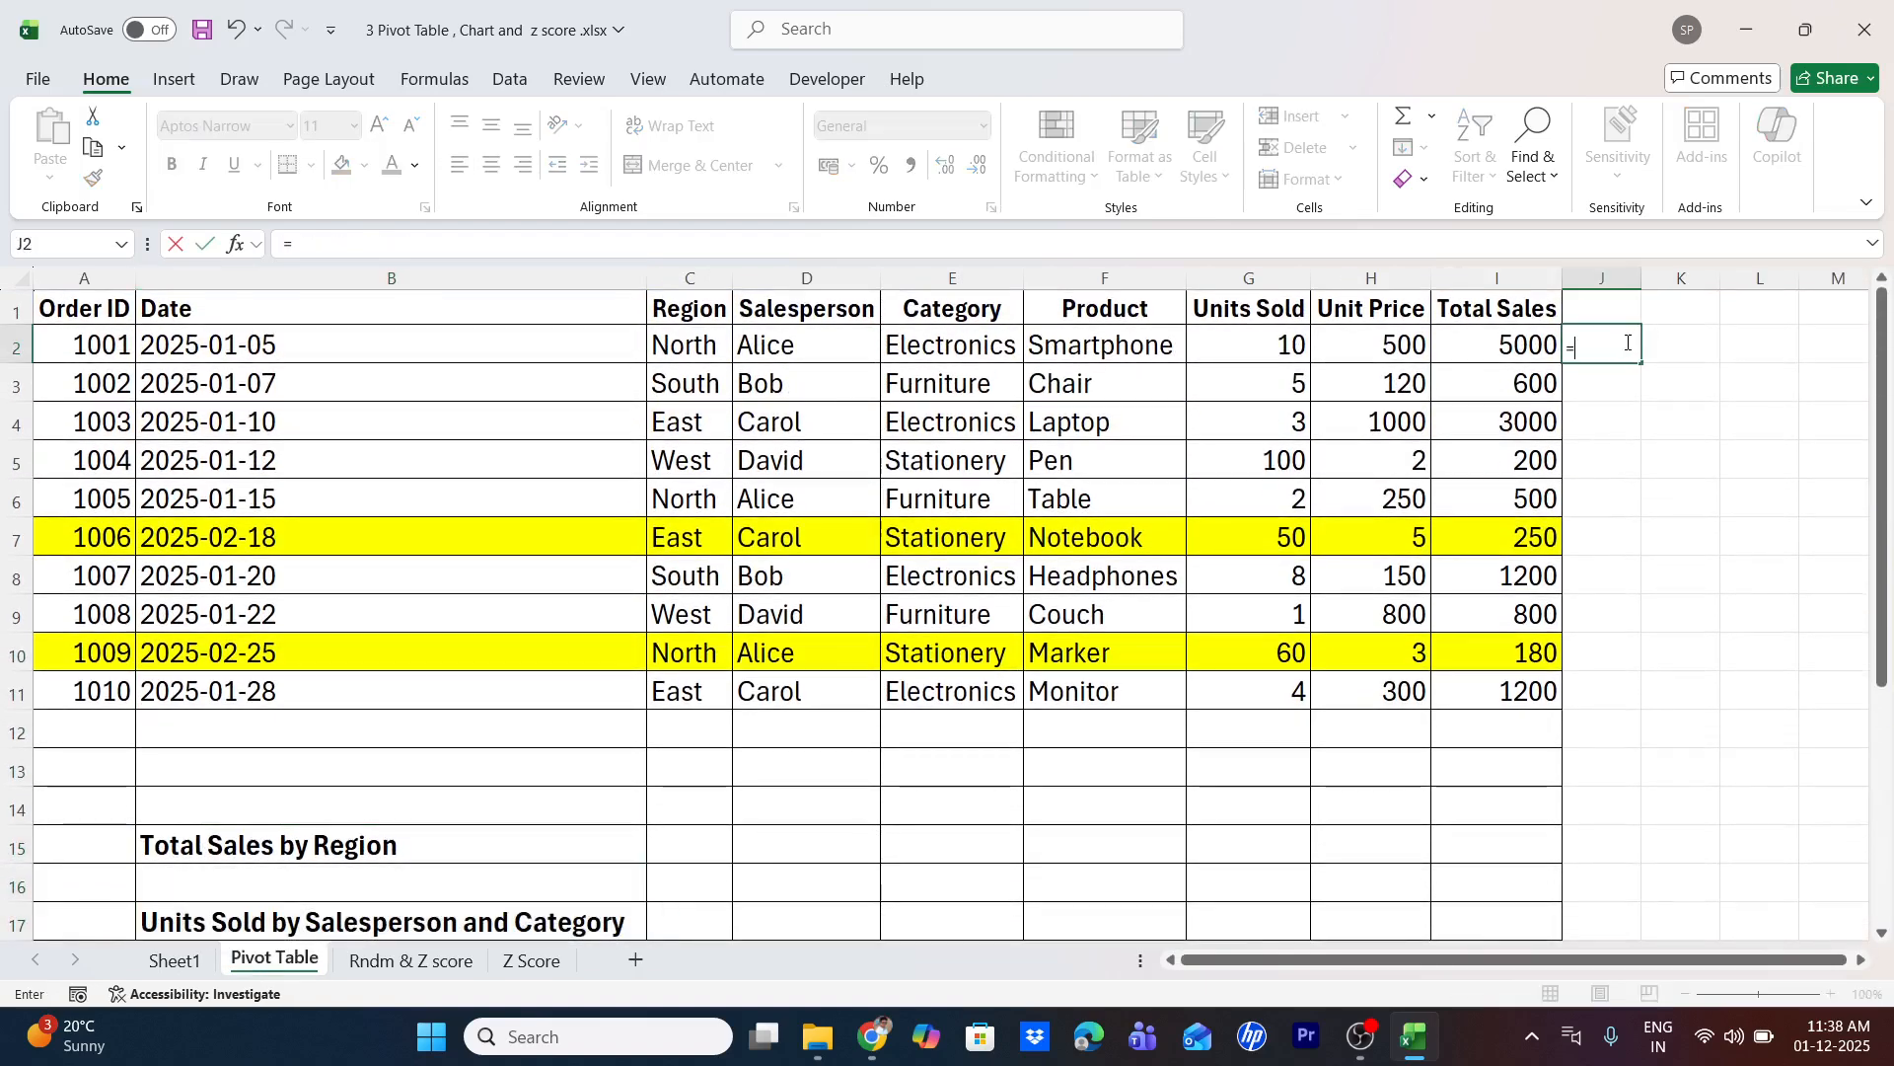
type("tex")
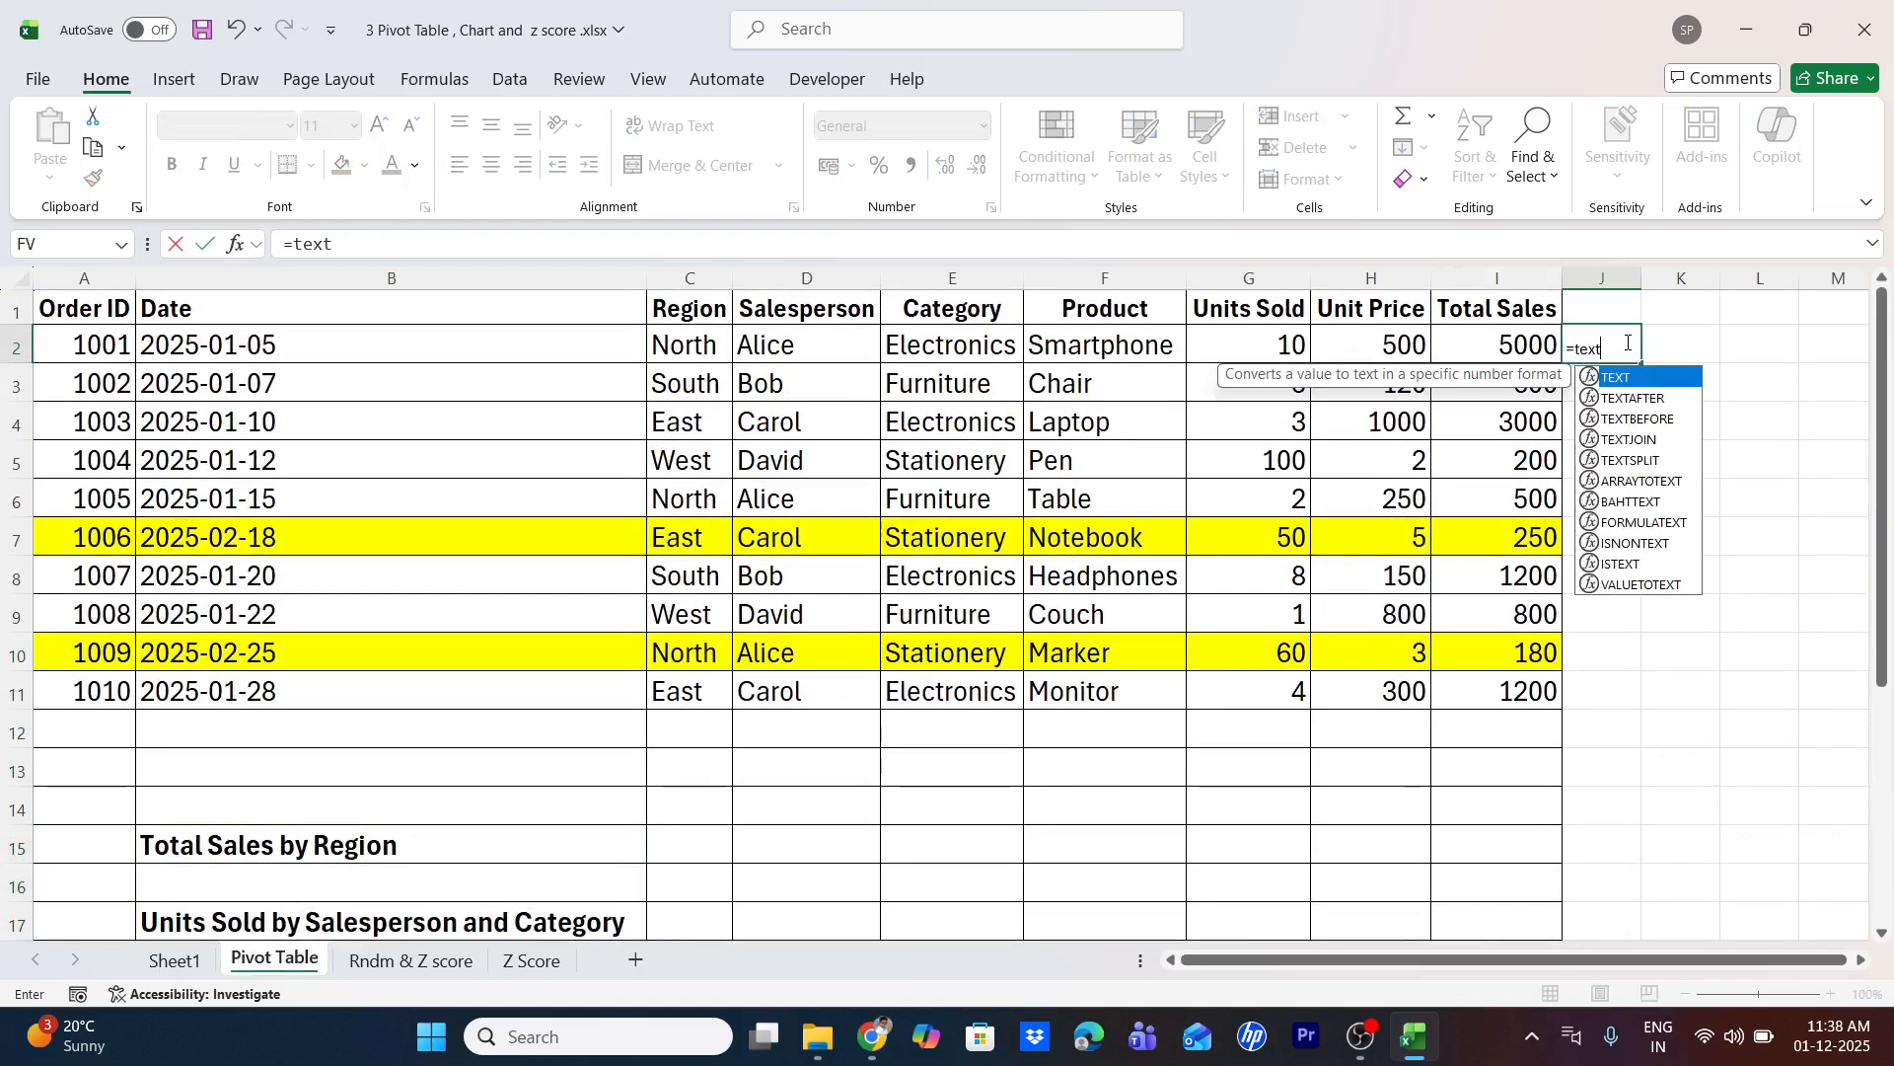
type("t")
key("Tab")
key("Left")
key("Left")
key("Left")
key("Left")
key("Left")
key("Left")
key("Left")
key("Left")
key("Left")
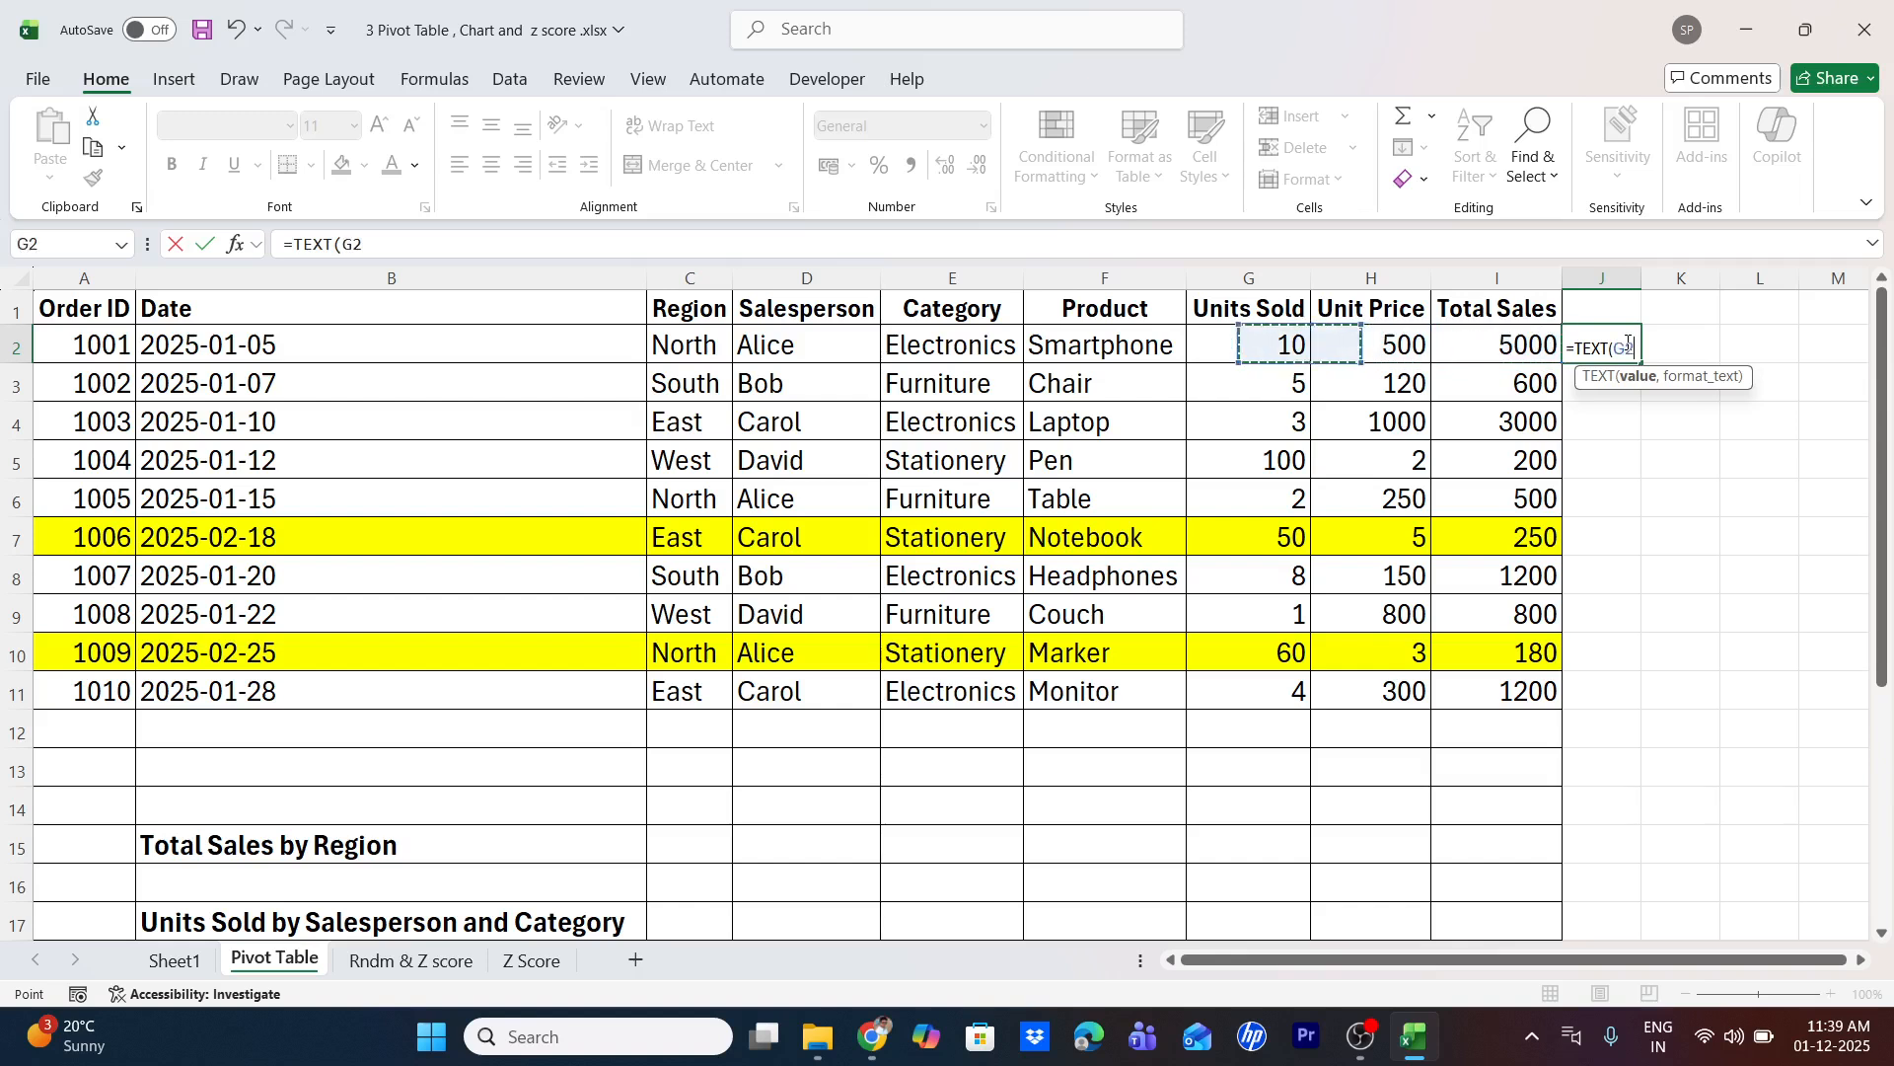
key("Right")
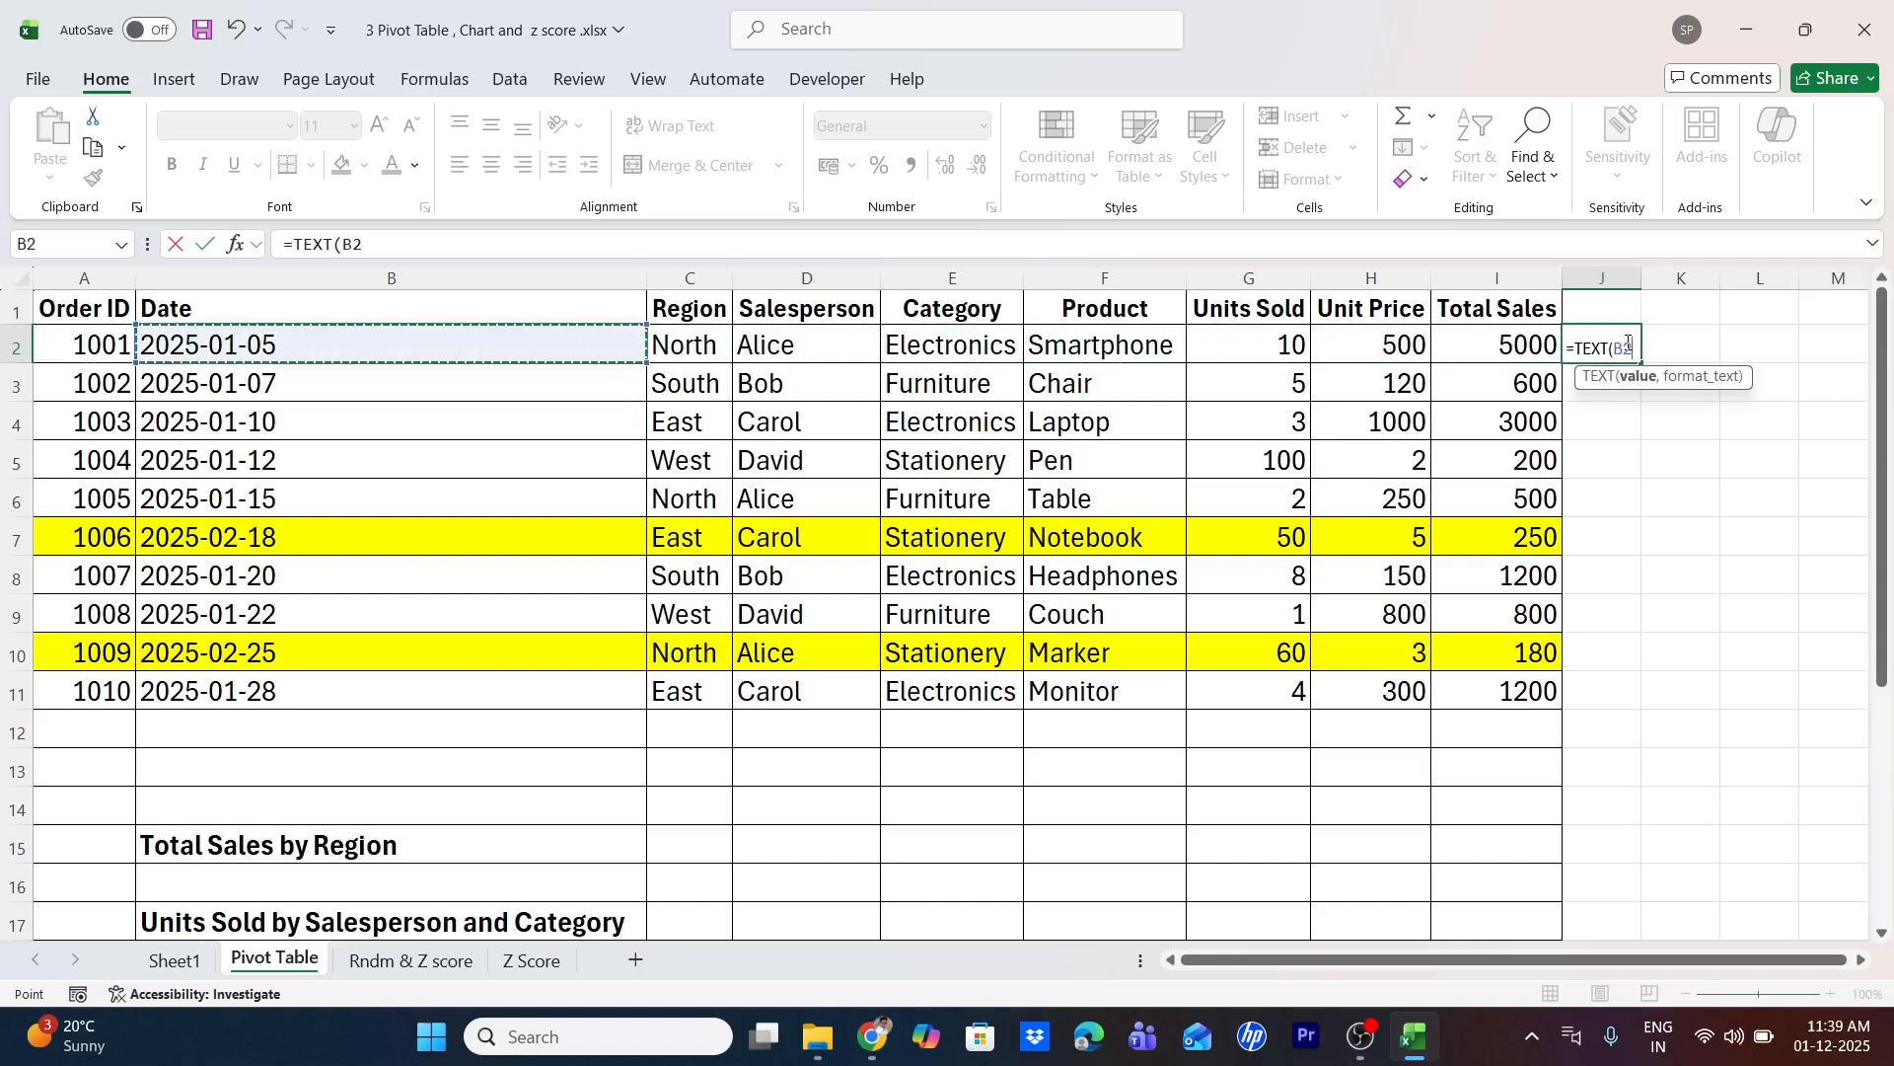
type(",\"")
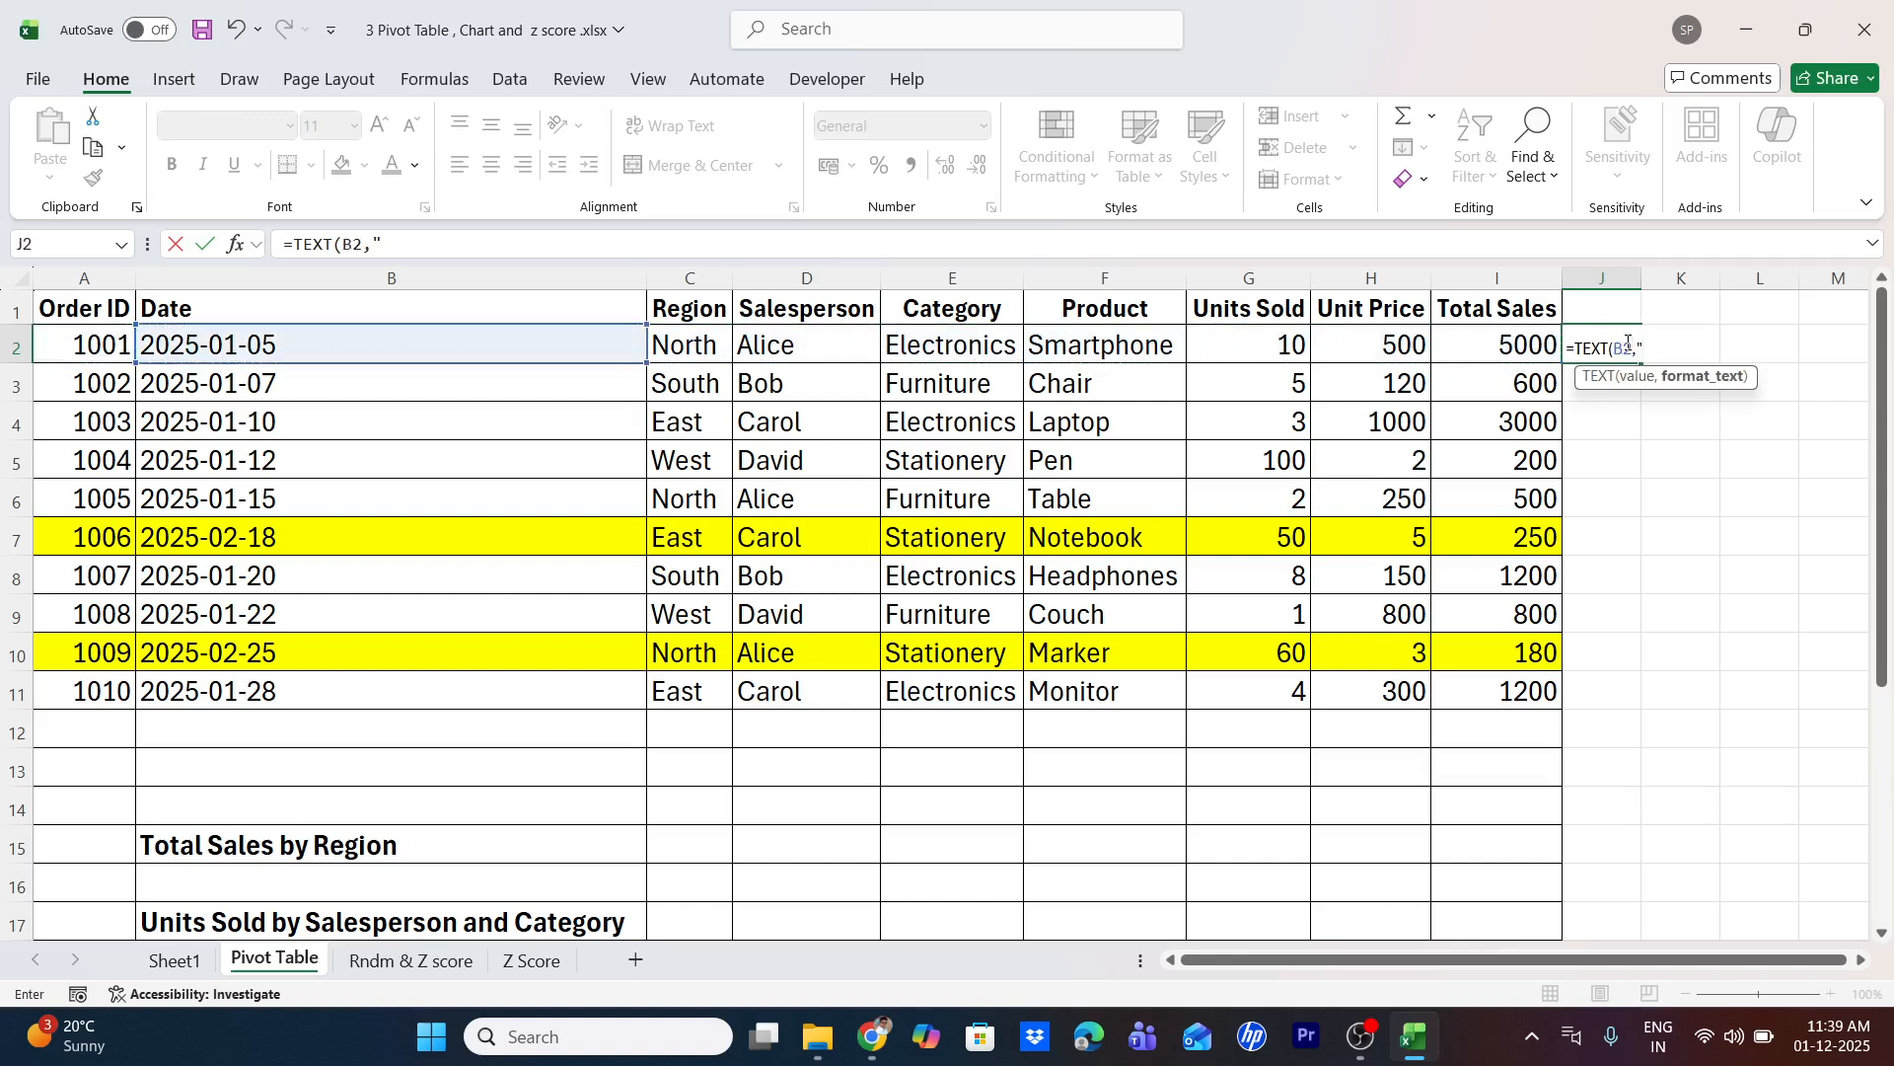
type("mmm\"")
key("Return")
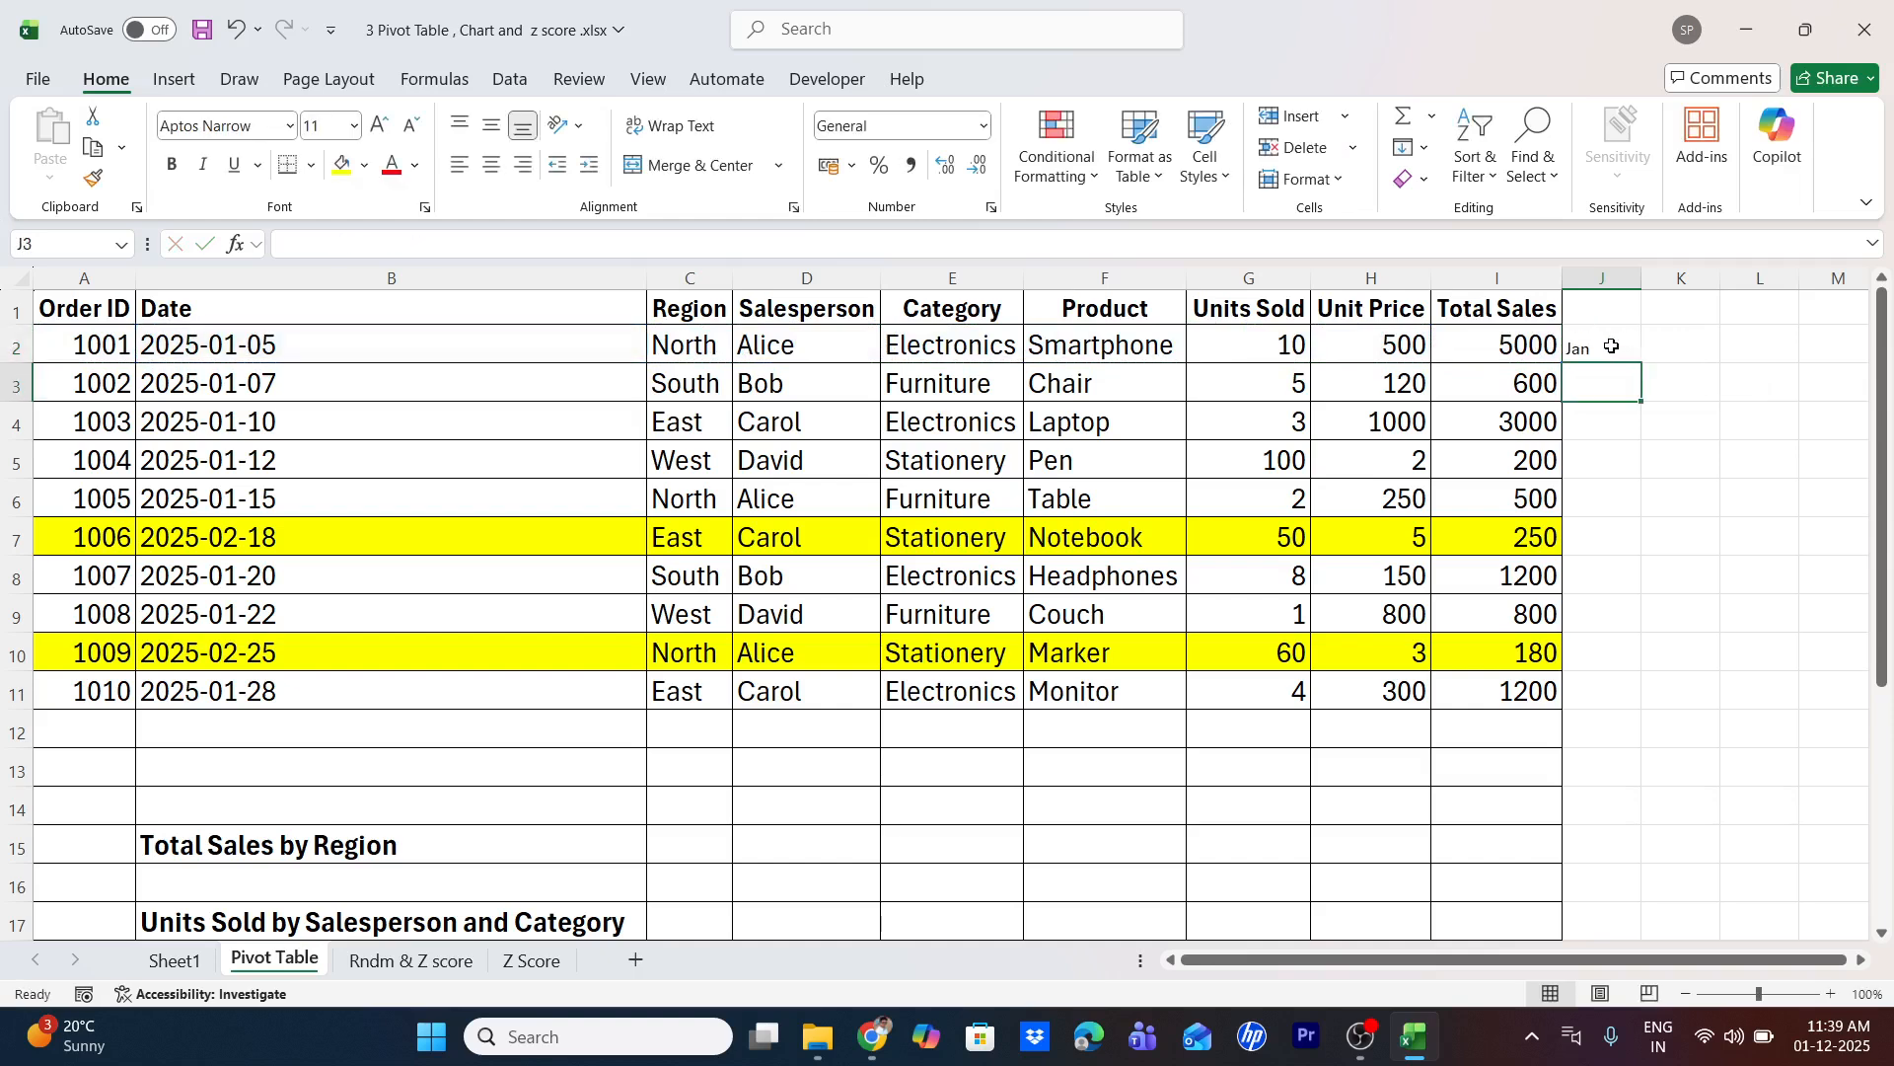
Fill the month formula from J2 down to J11 and enter the heading Month in J1
left_click(1612, 347)
left_click_drag(1640, 360, 1647, 703)
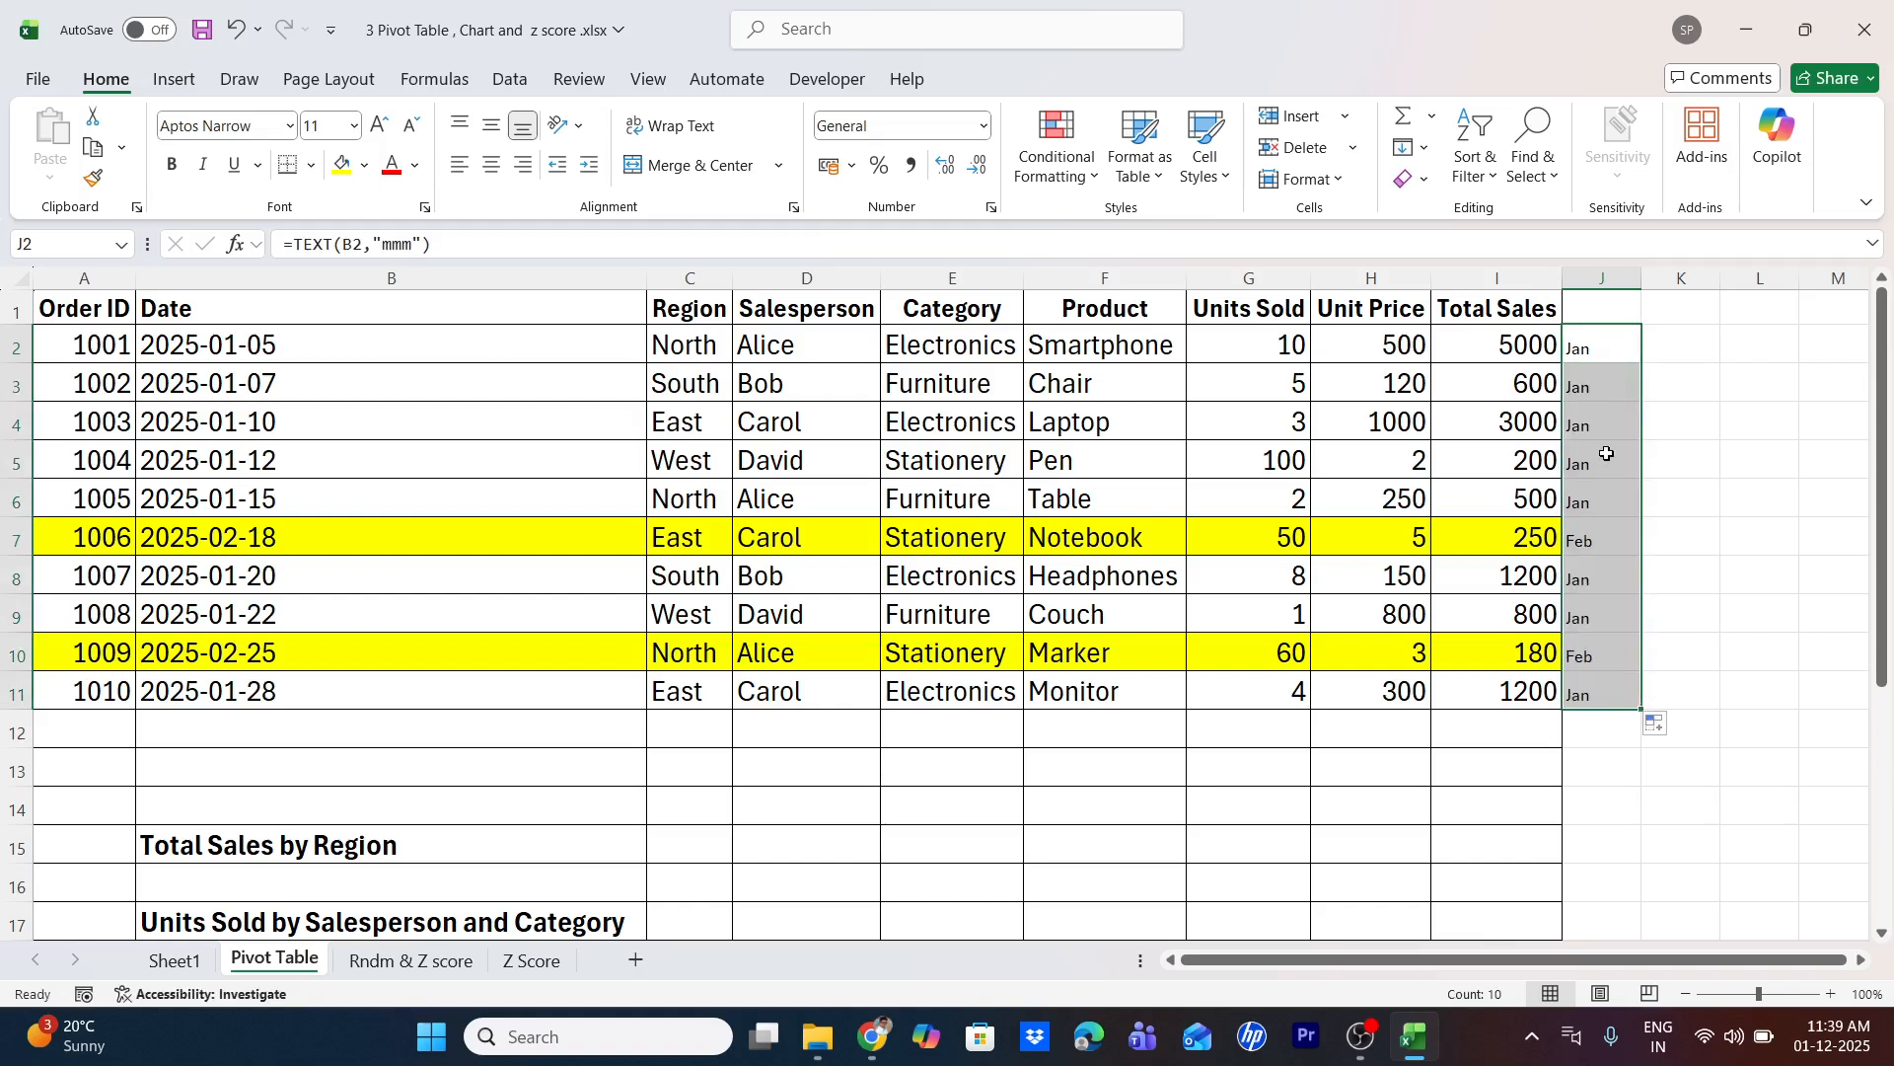
left_click(1592, 309)
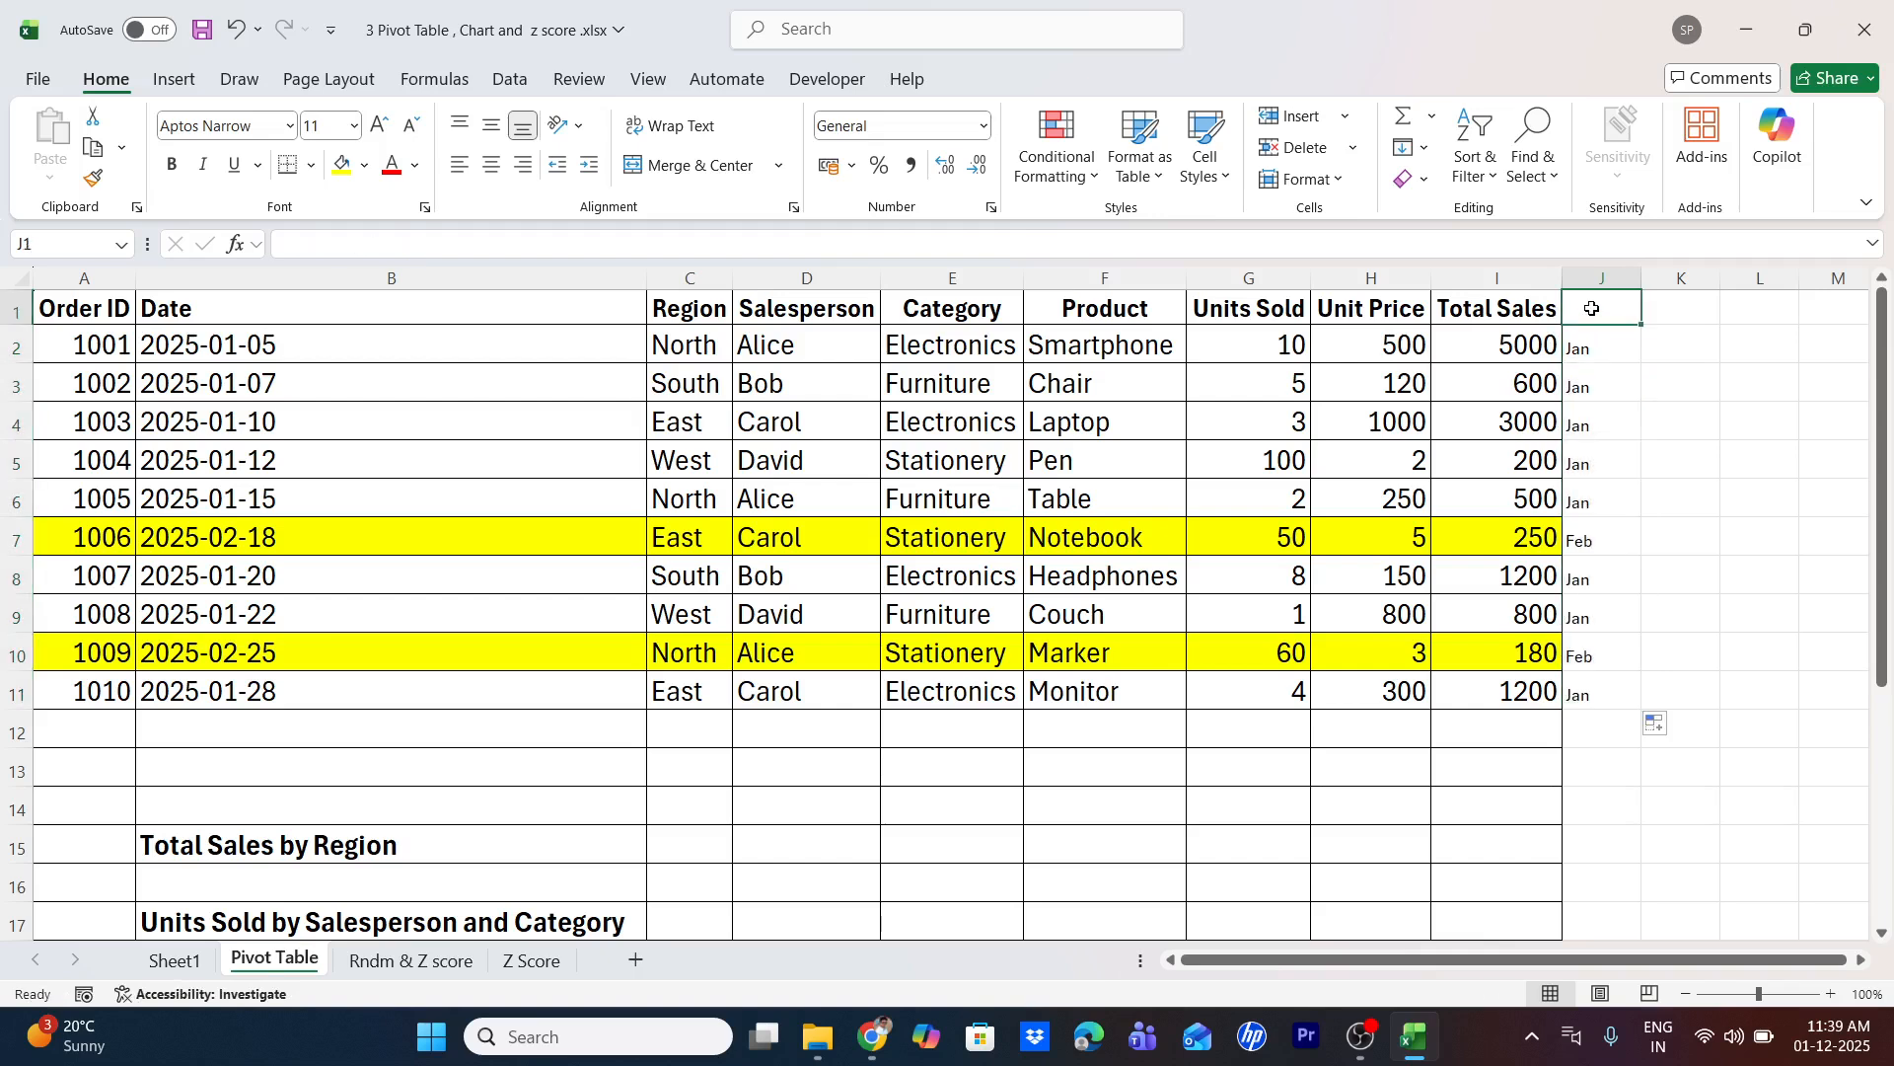
type("Month")
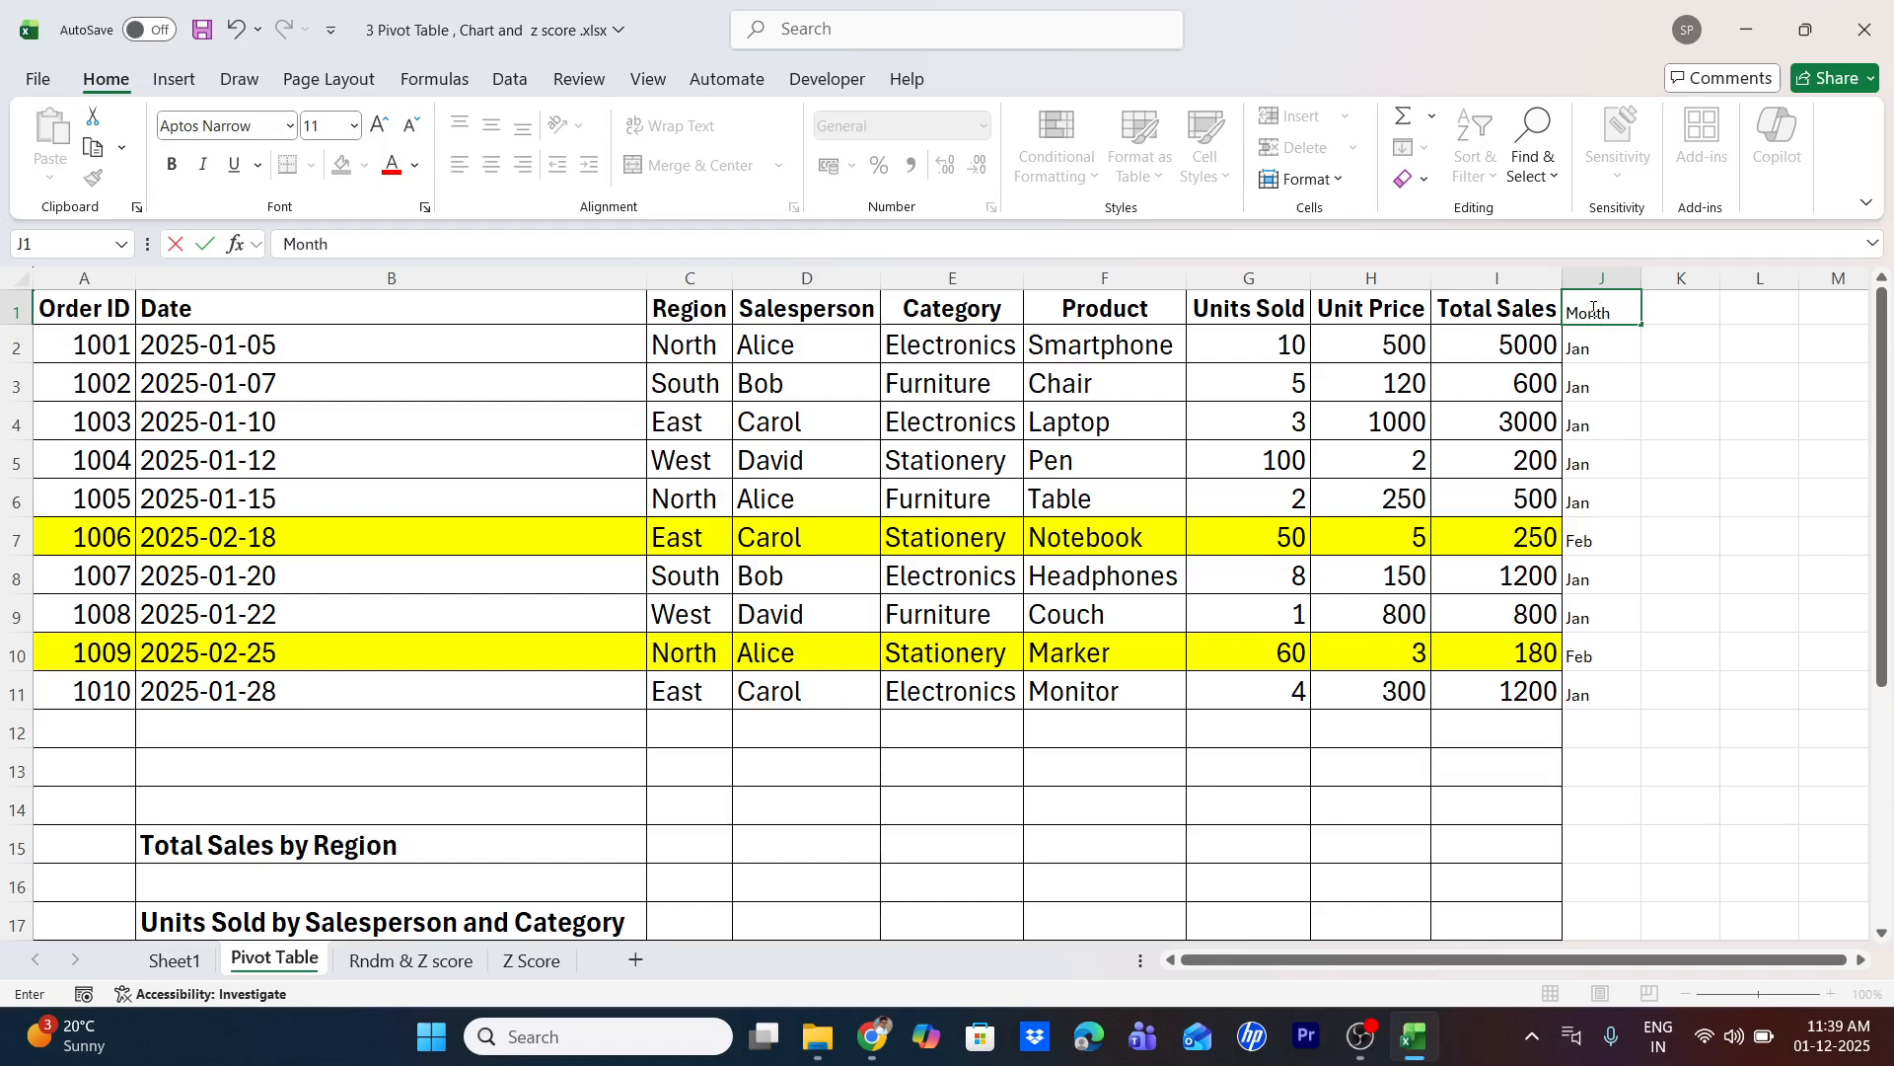
Create a PivotTable from the data range A1:J11 and place it on the existing worksheet Sheet1 at cell J4
left_click(106, 304)
key("shift+Down")
key("shift+Down")
key("shift+Down")
key("shift+Down")
key("shift+Down")
key("shift+Down")
key("shift+Down")
key("shift+Down")
key("shift+Down")
key("shift+Down")
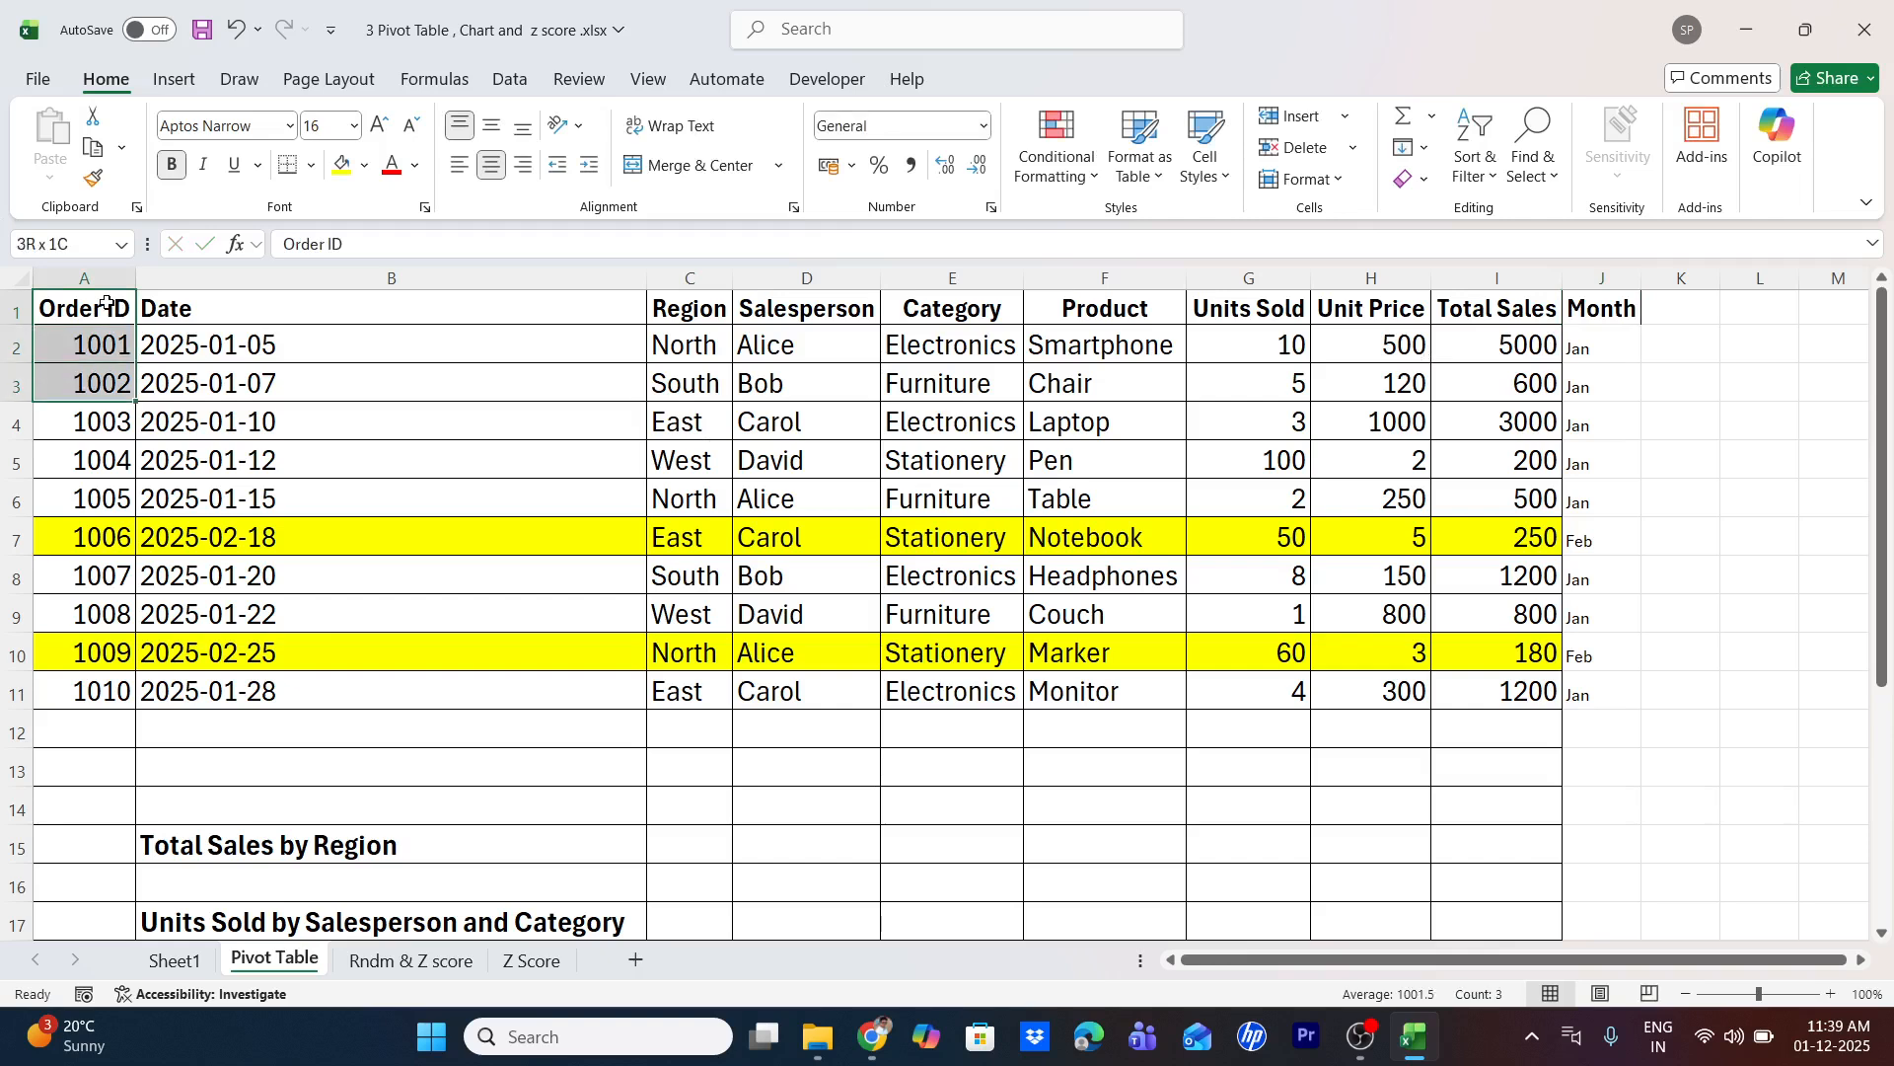
key("shift+Right")
key("shift+Right")
key("shift+Right")
key("shift+Right")
key("shift+Right")
key("shift+Right")
key("shift+Right")
key("shift+Right")
key("shift+Right")
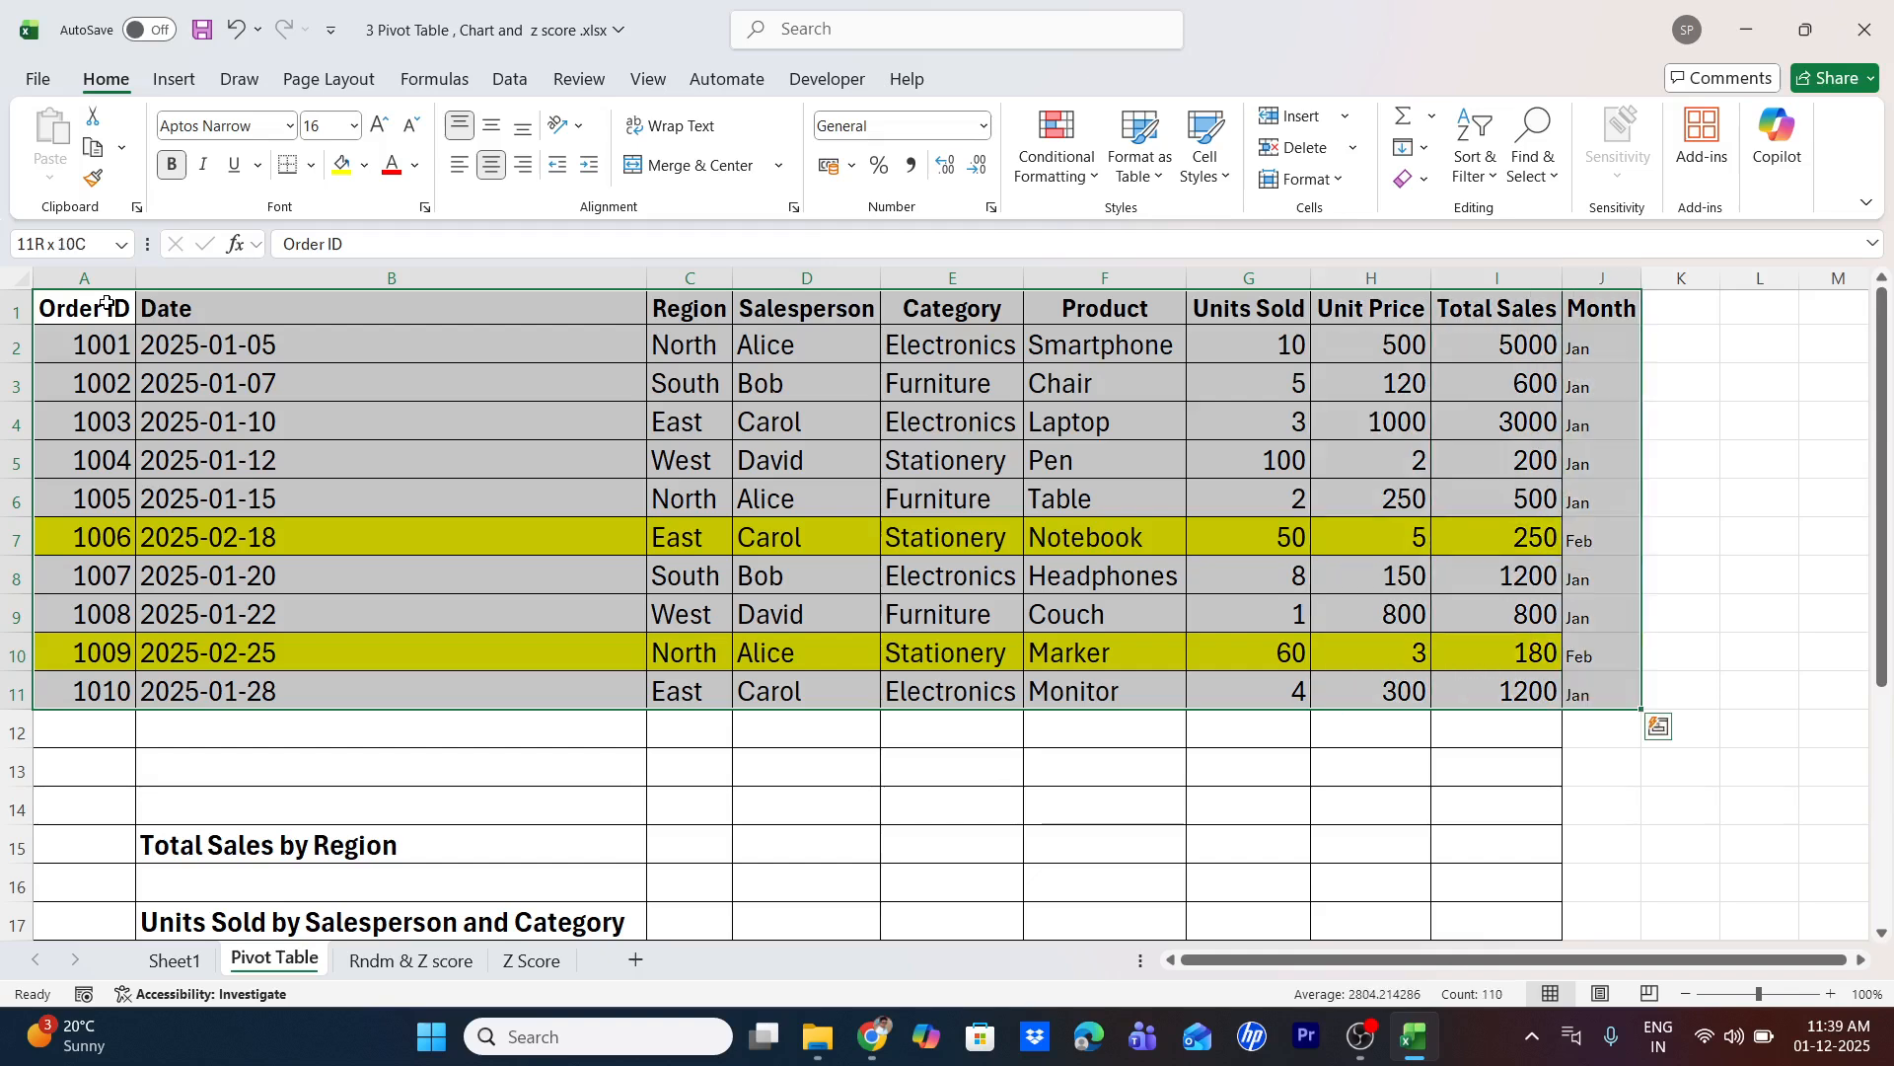
left_click(173, 79)
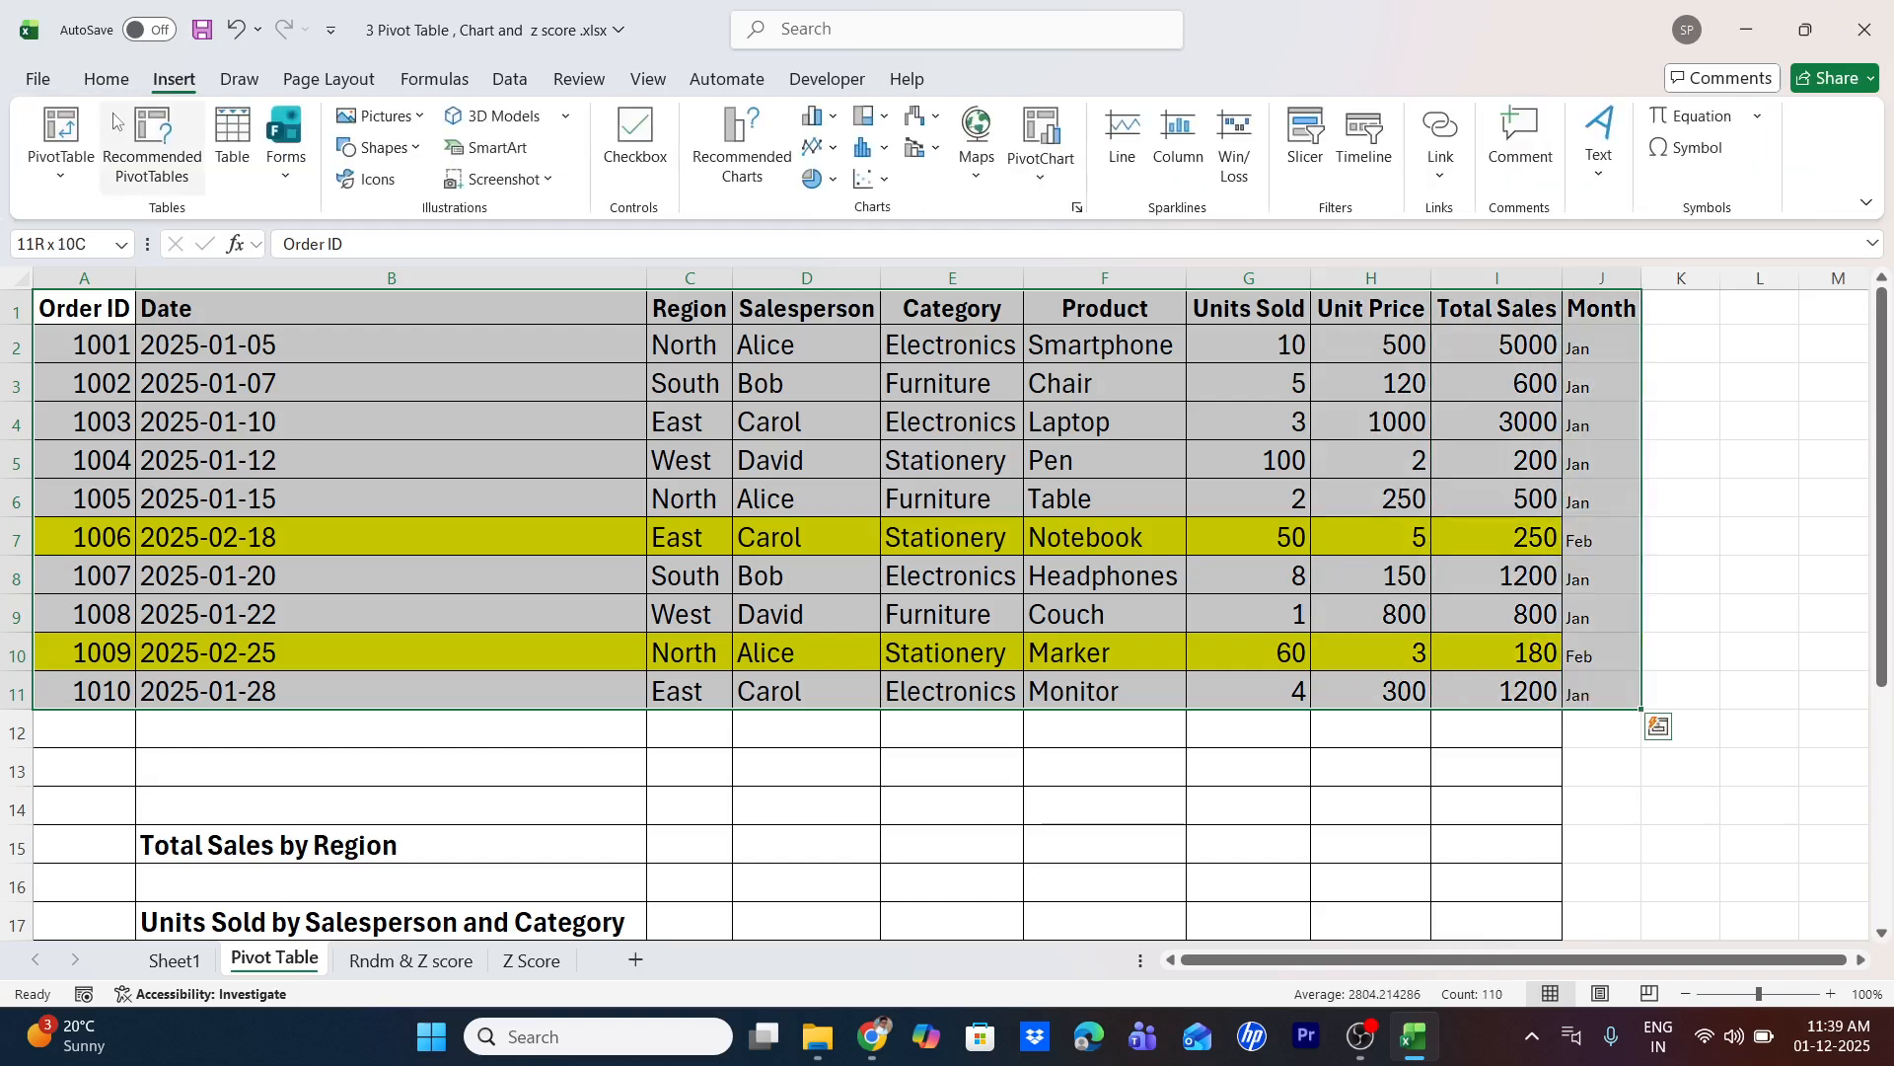
left_click(59, 121)
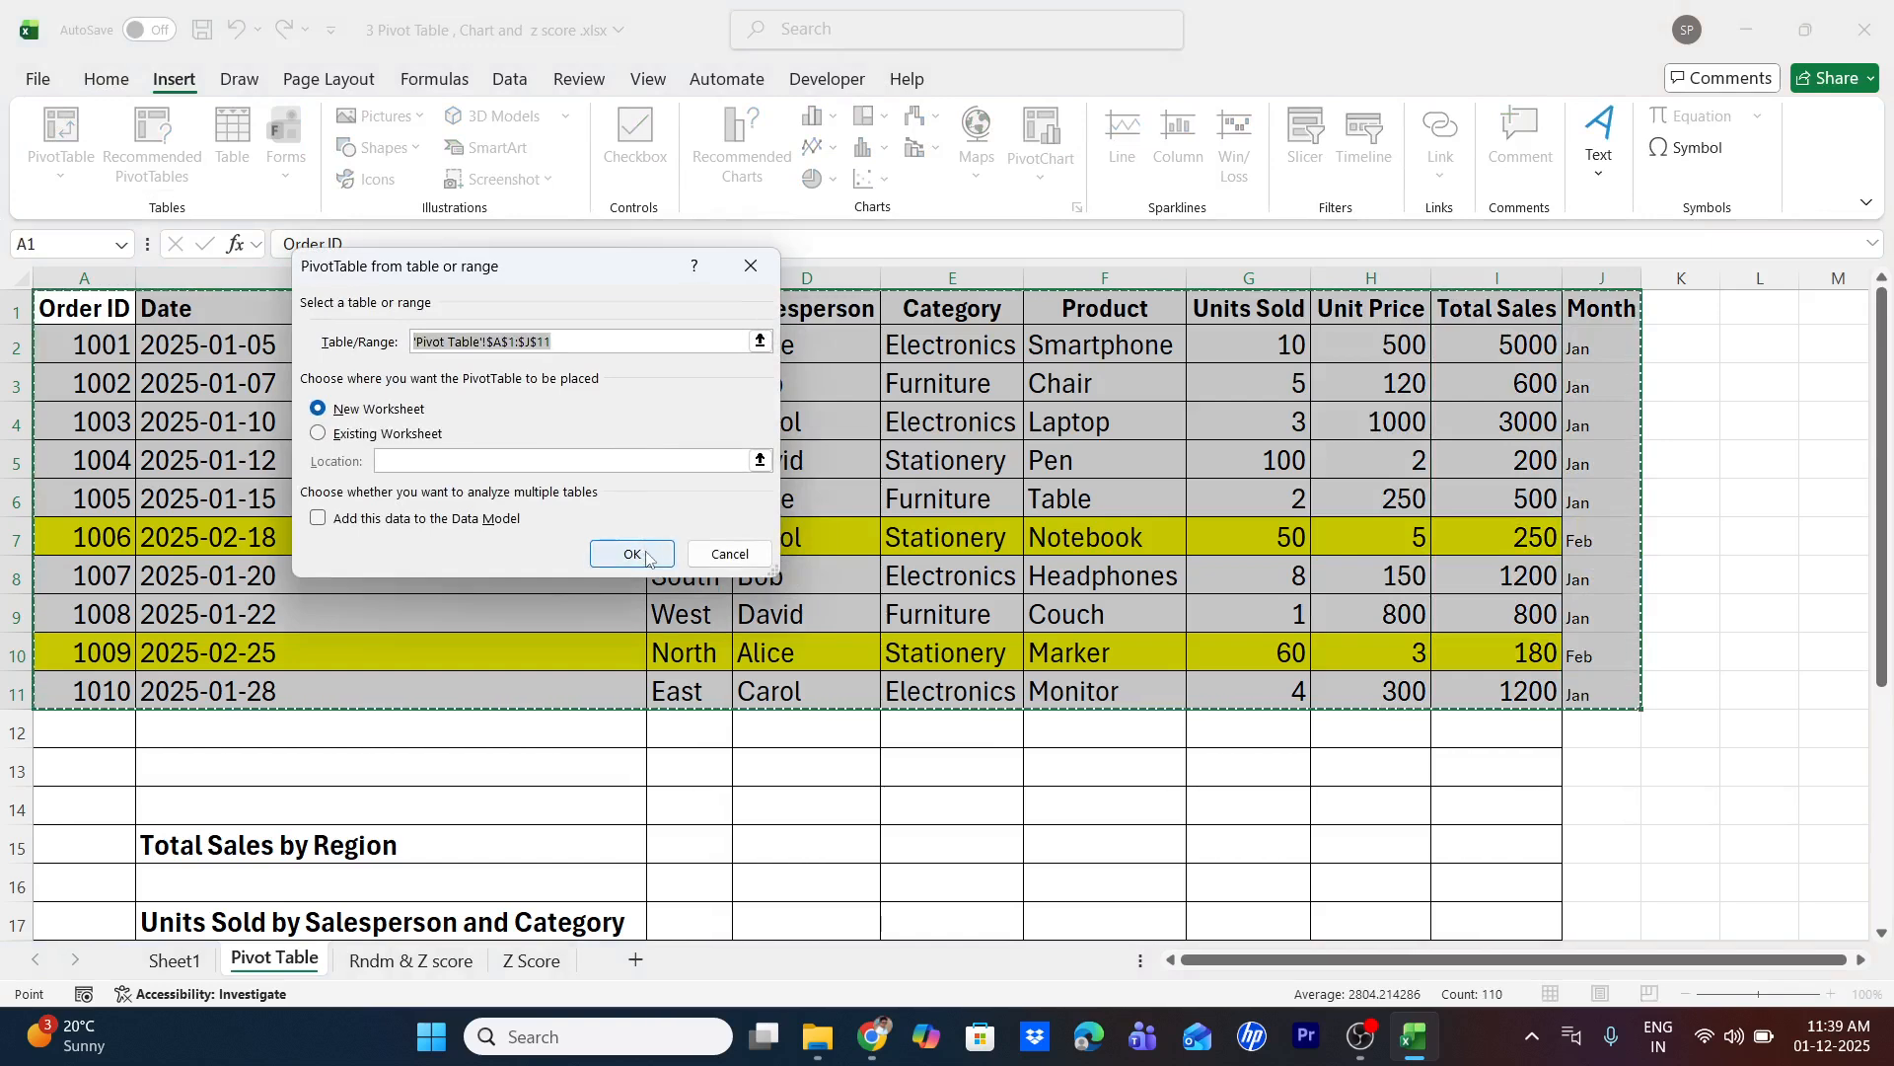
left_click(318, 434)
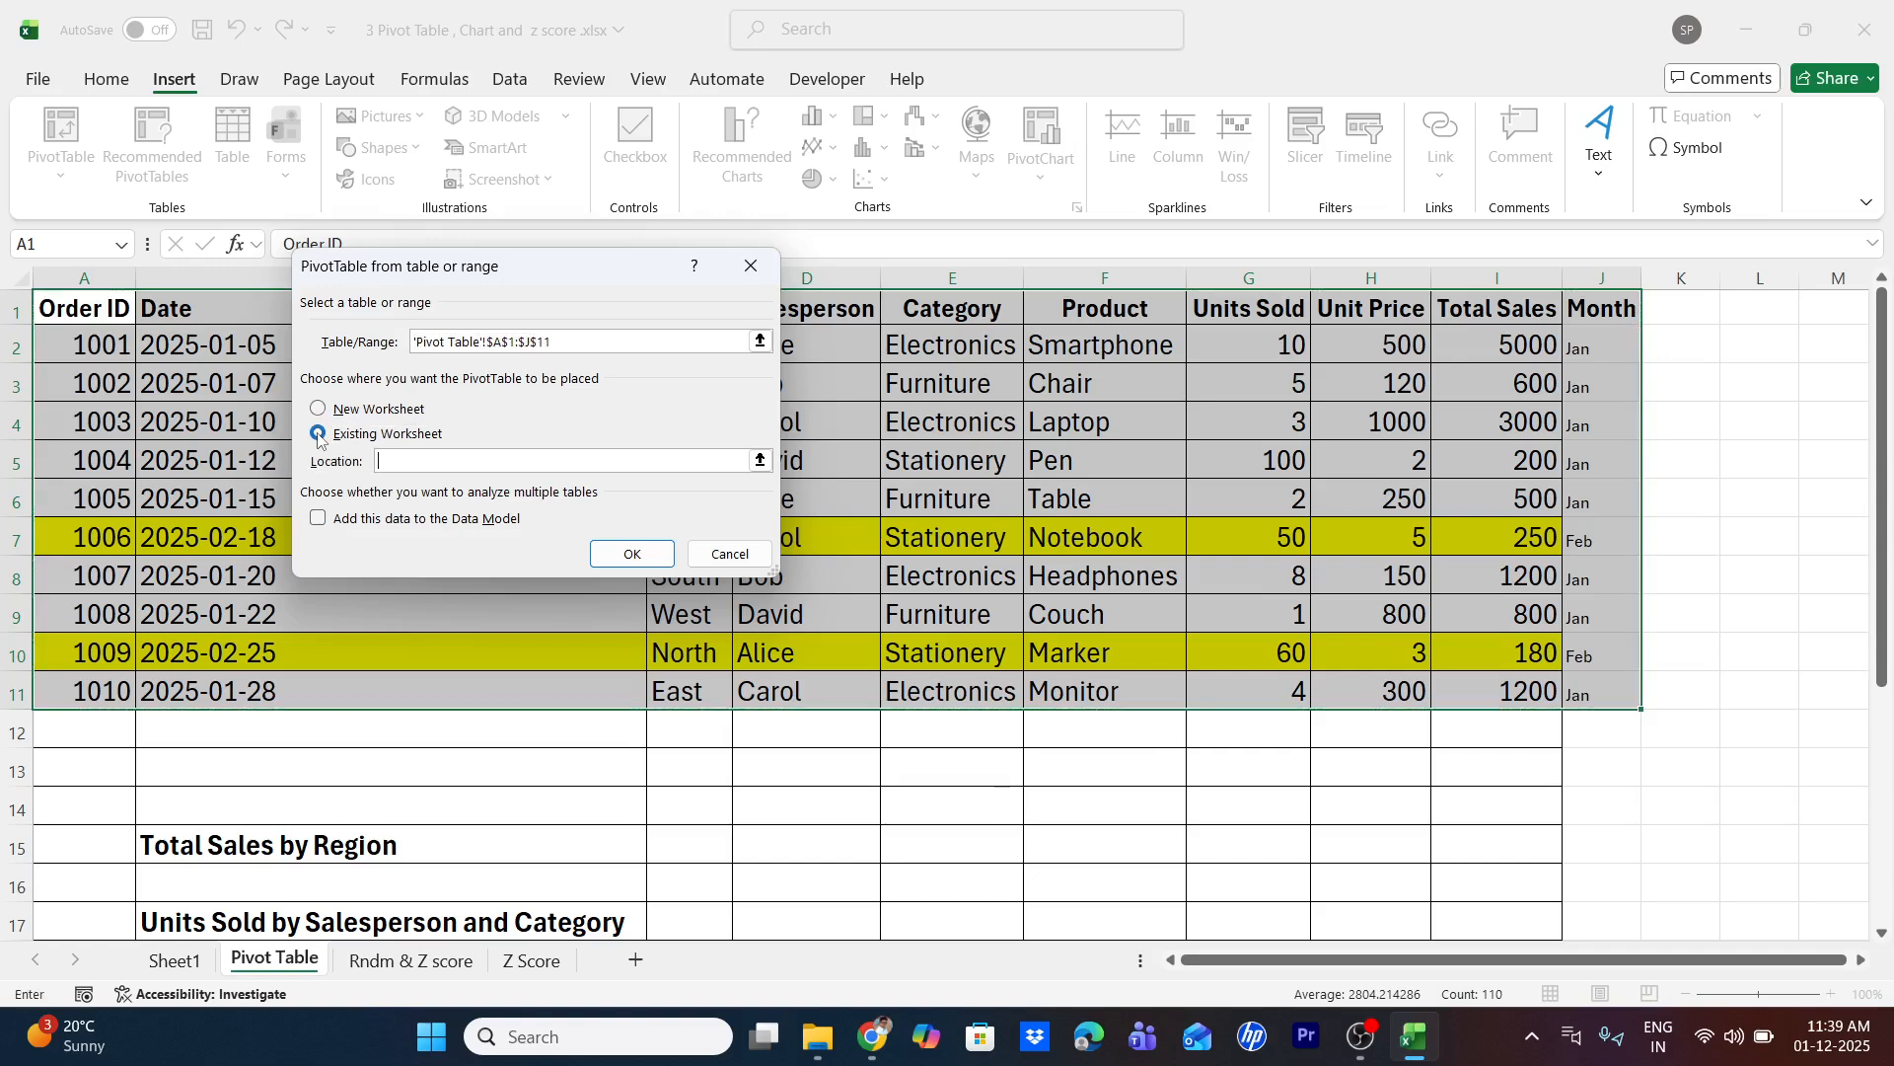
left_click(175, 959)
left_click(909, 377)
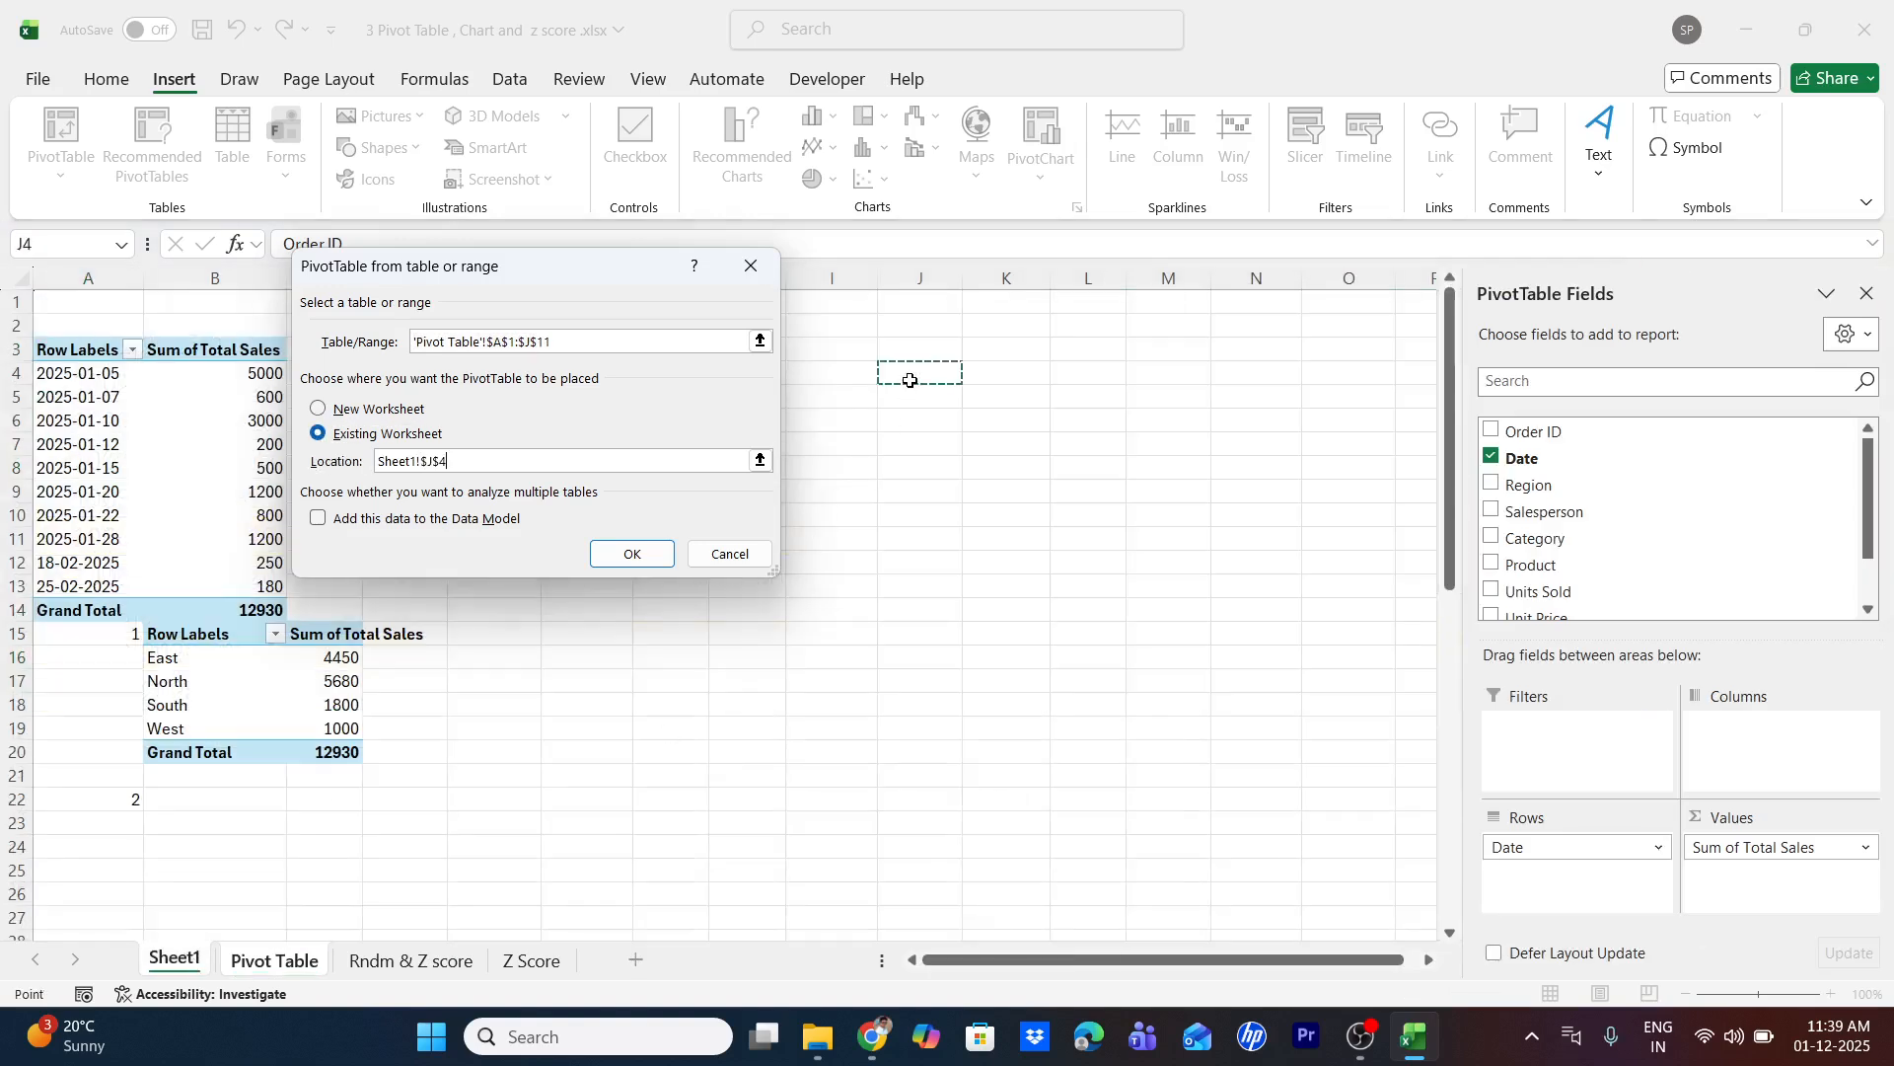
left_click(649, 556)
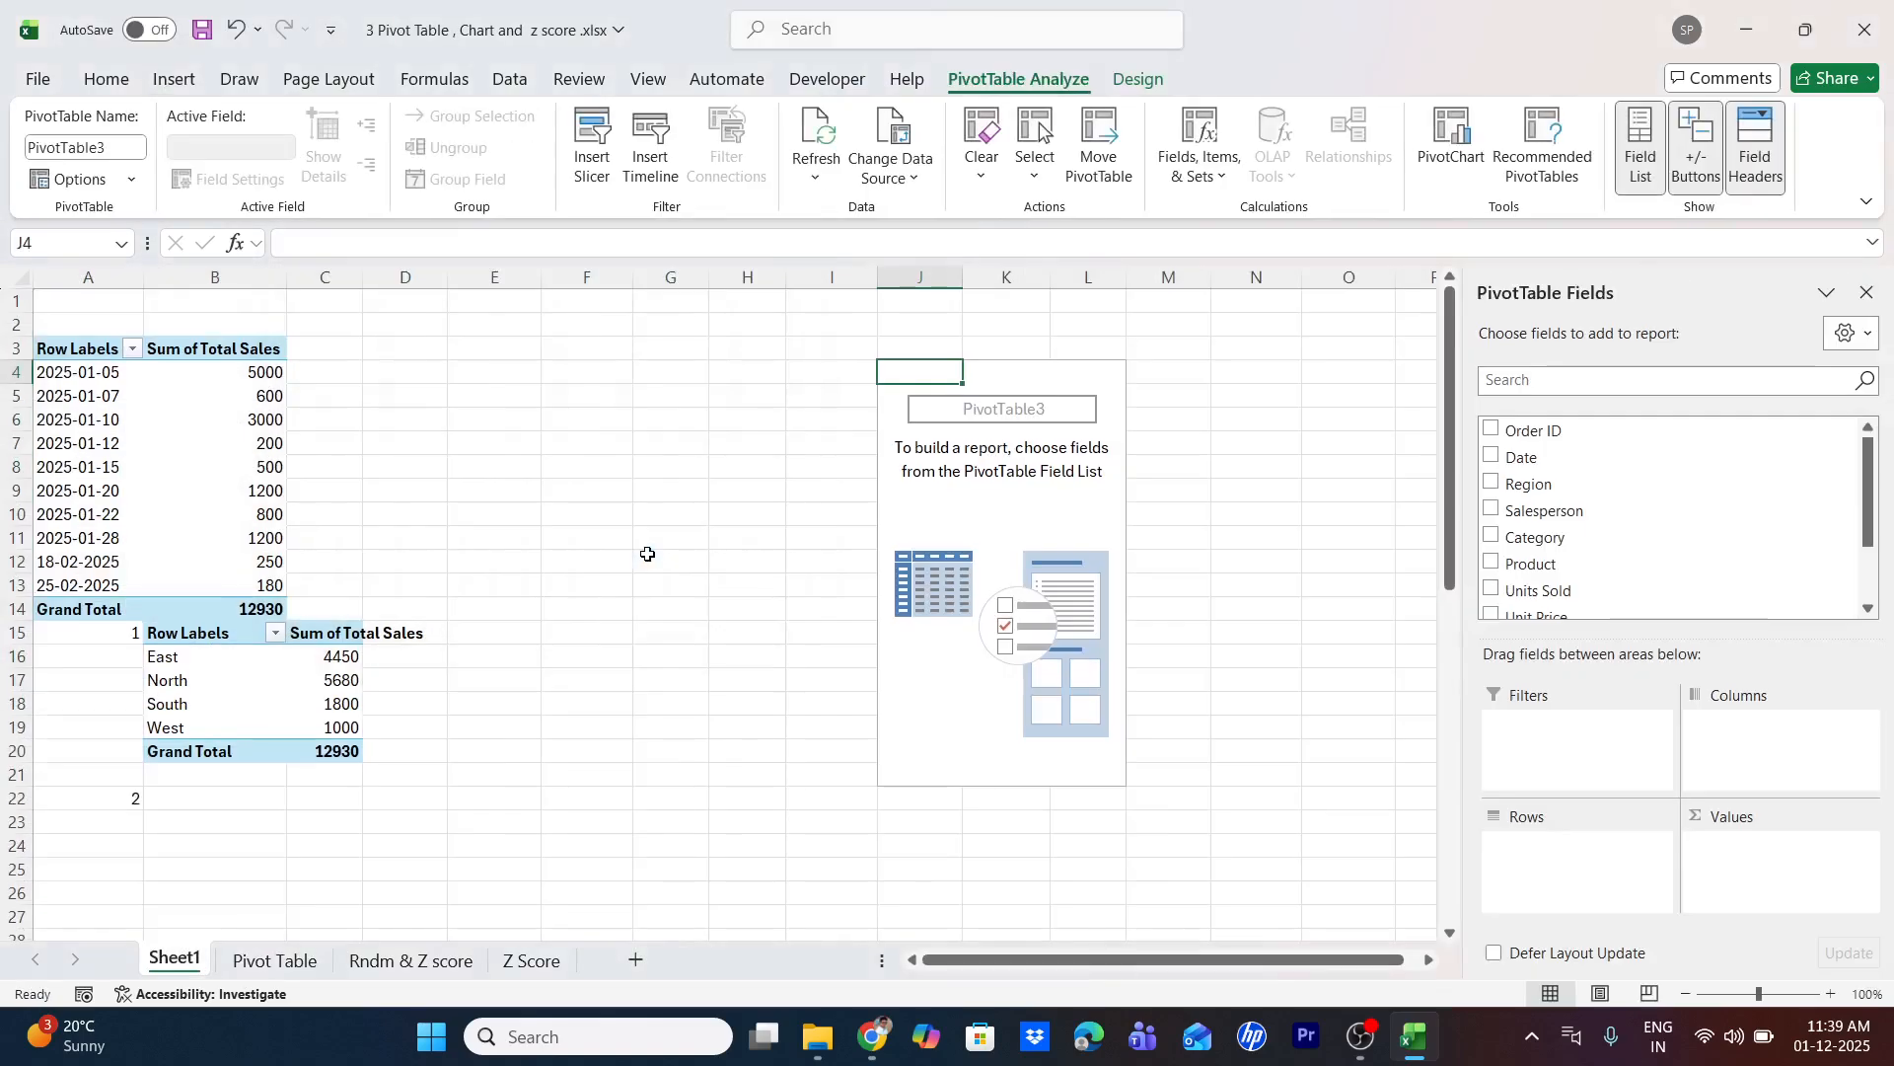
Build the Monthly Sales report in the PivotTable at J4 with Month as rows and Total Sales as summed values
scroll(1524, 534, "down", 3)
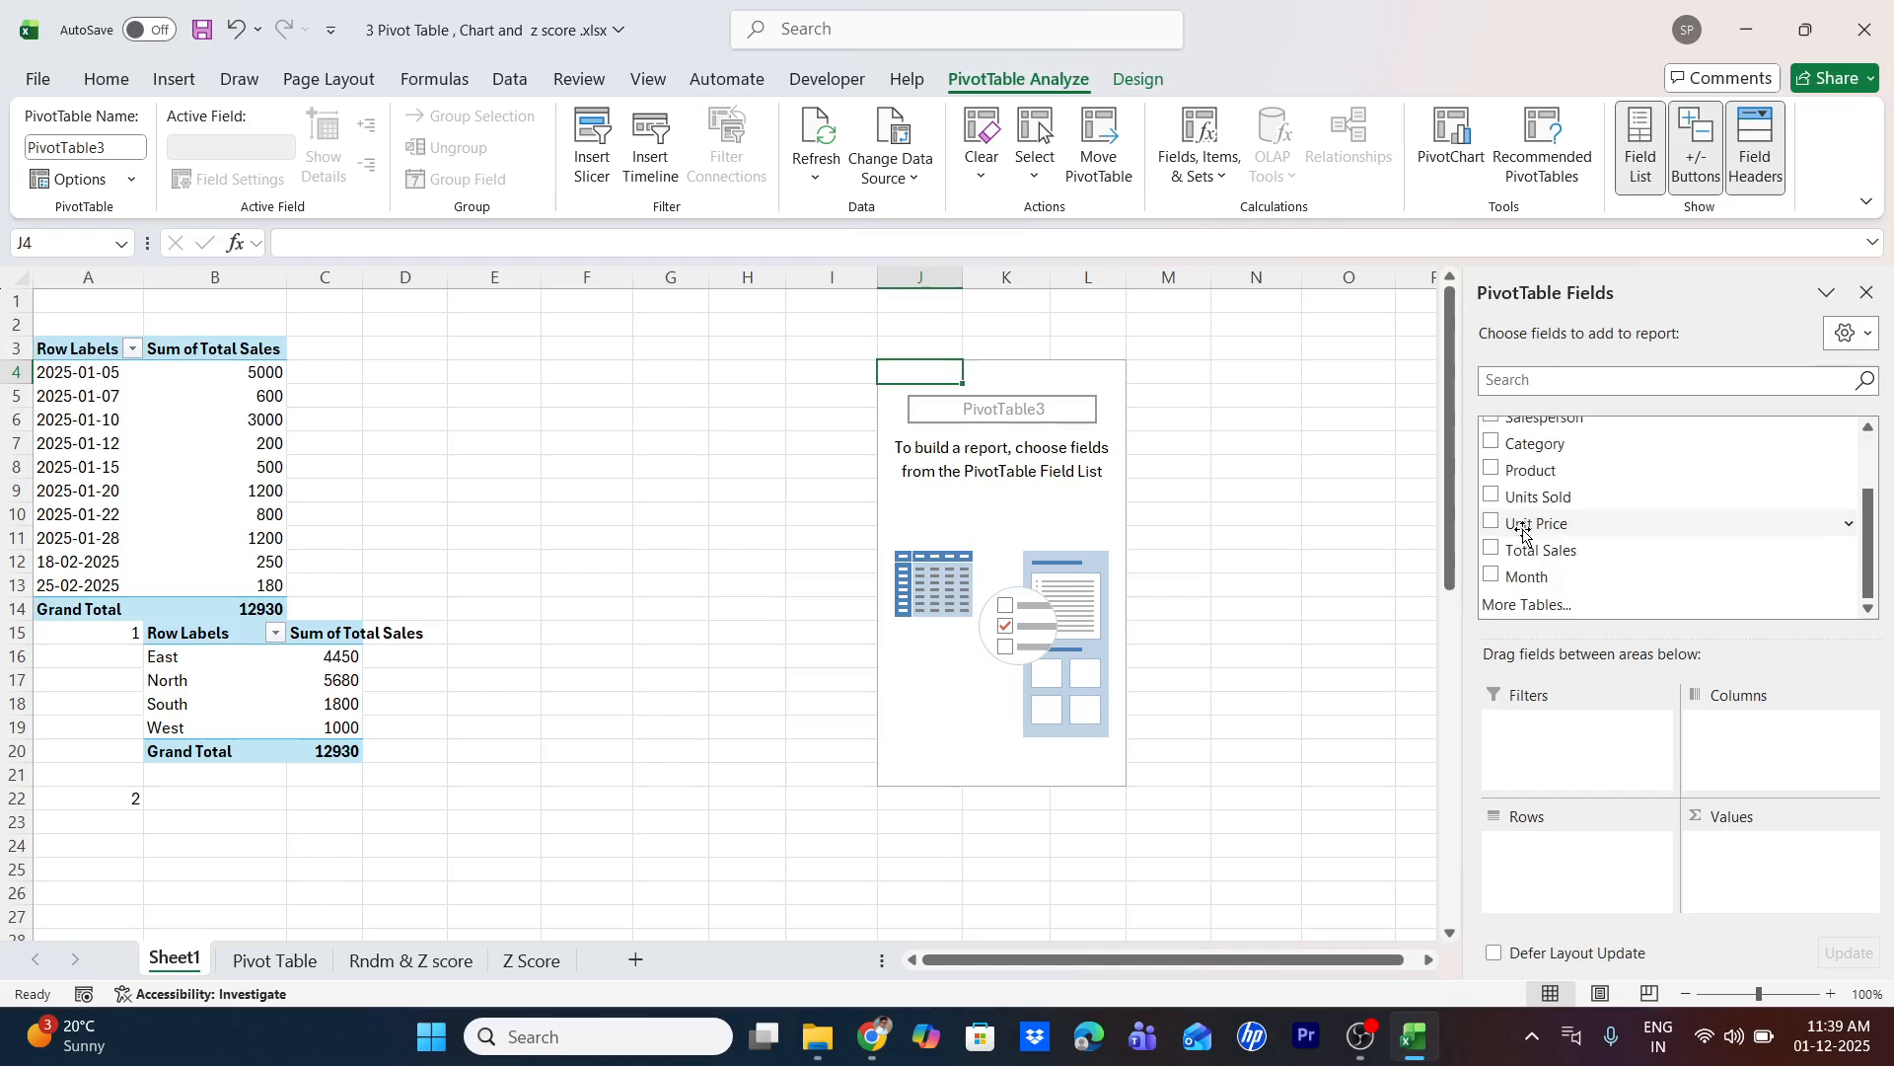
left_click(1492, 577)
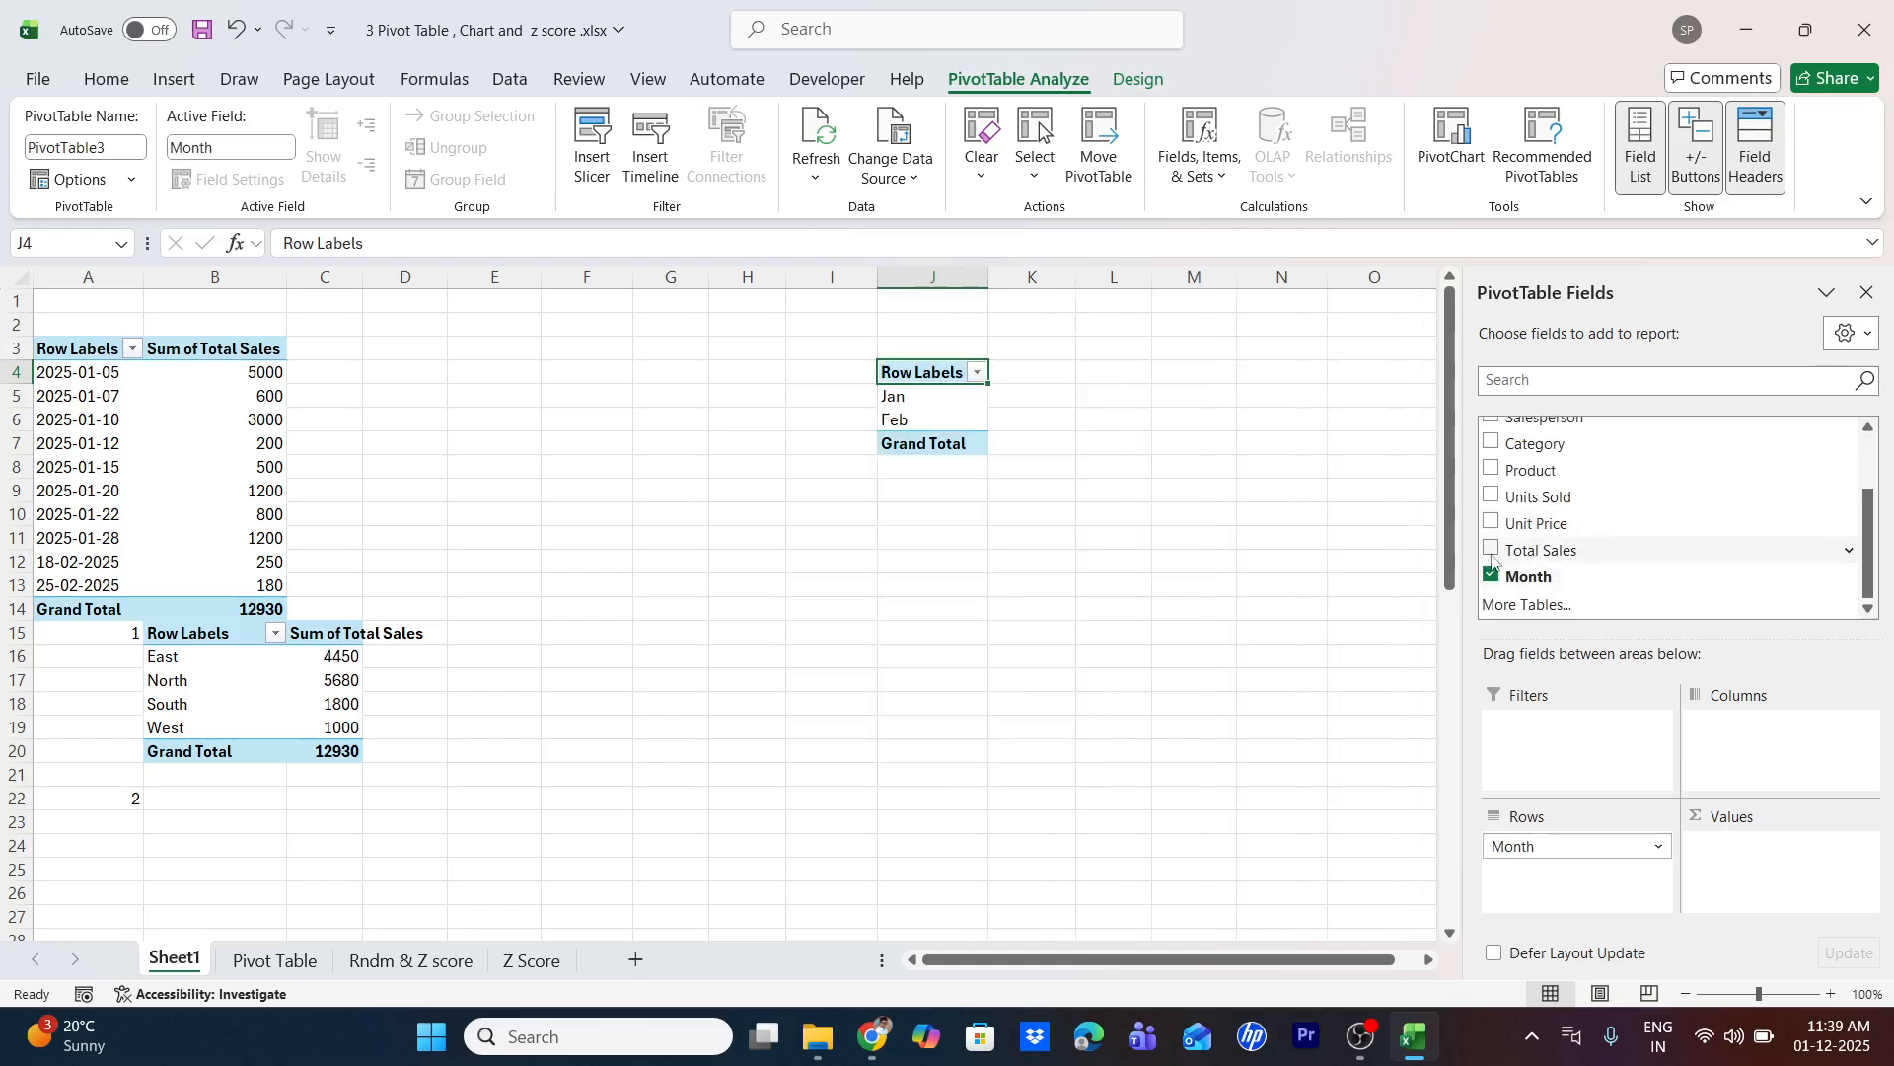
left_click(1492, 548)
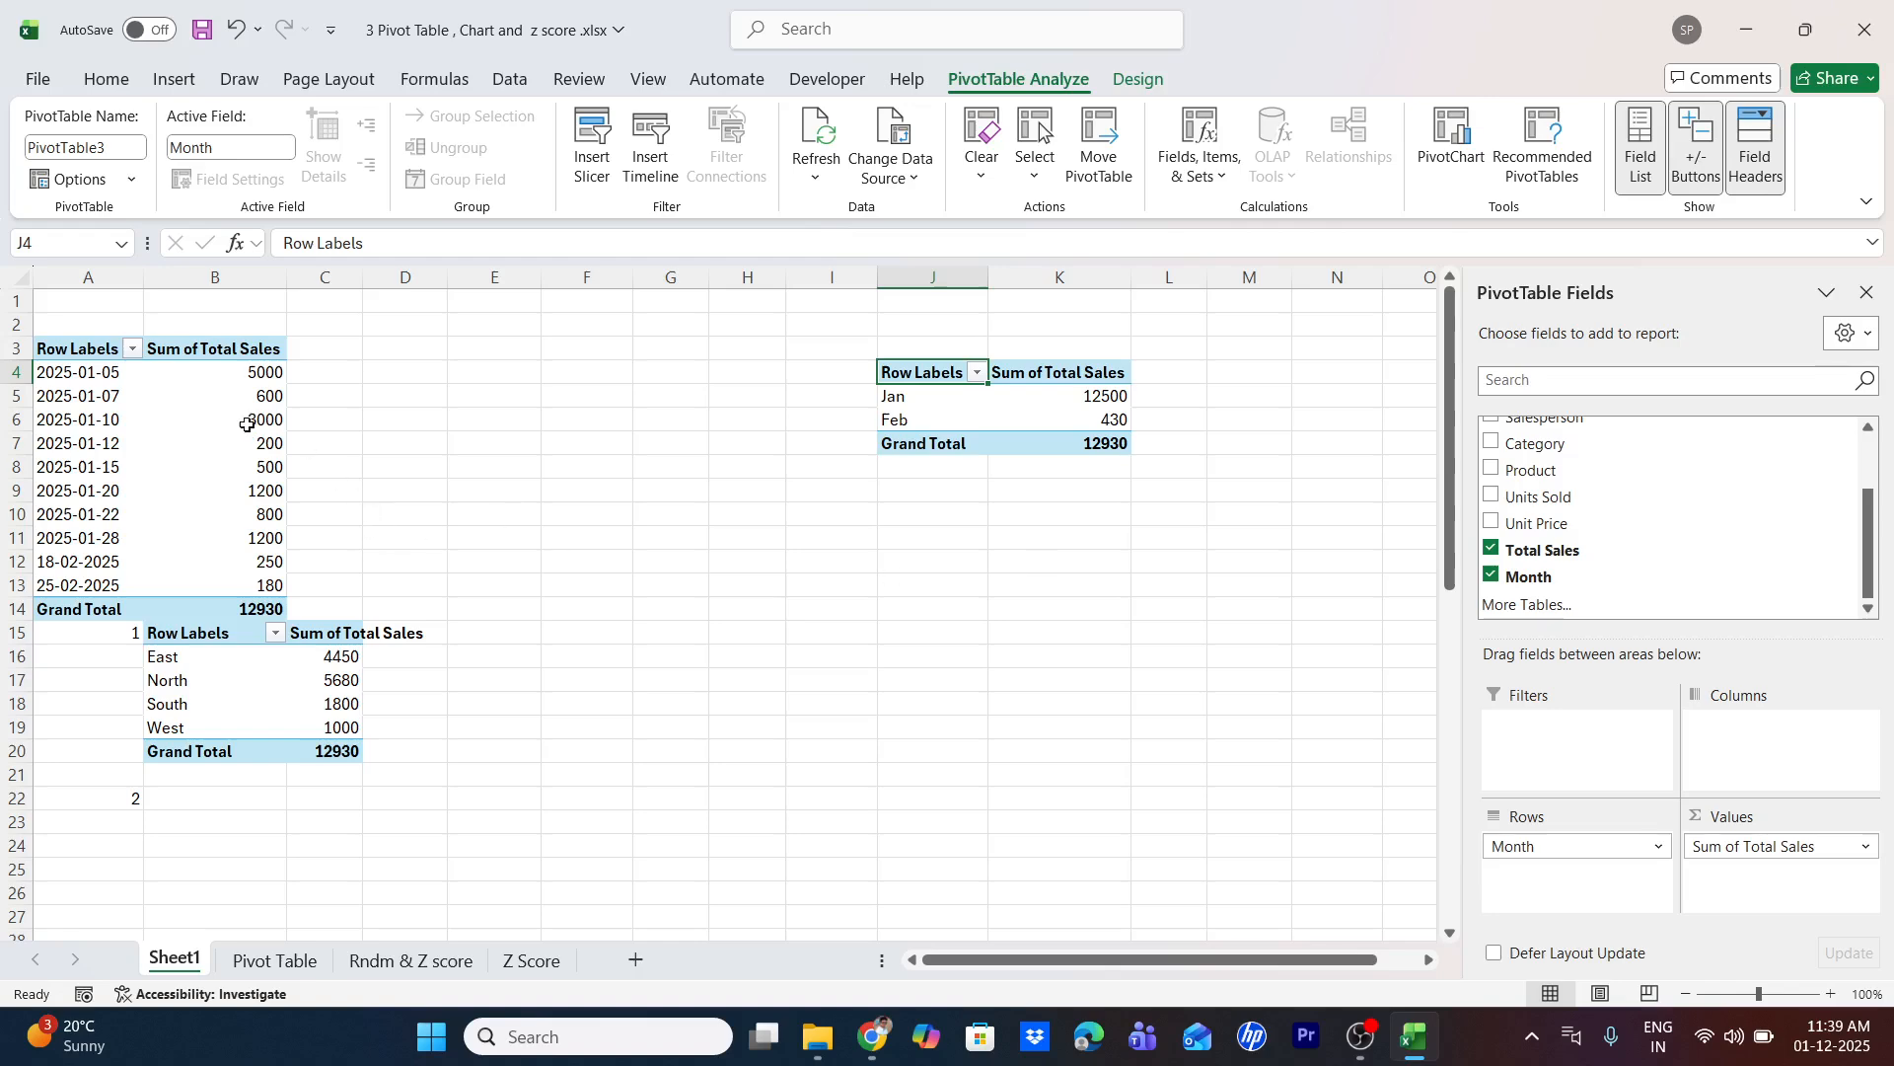
Replace Total Sales and Month in the PivotTable at J4 with Unit Price as values and Category as rows
scroll(632, 525, "down", 12)
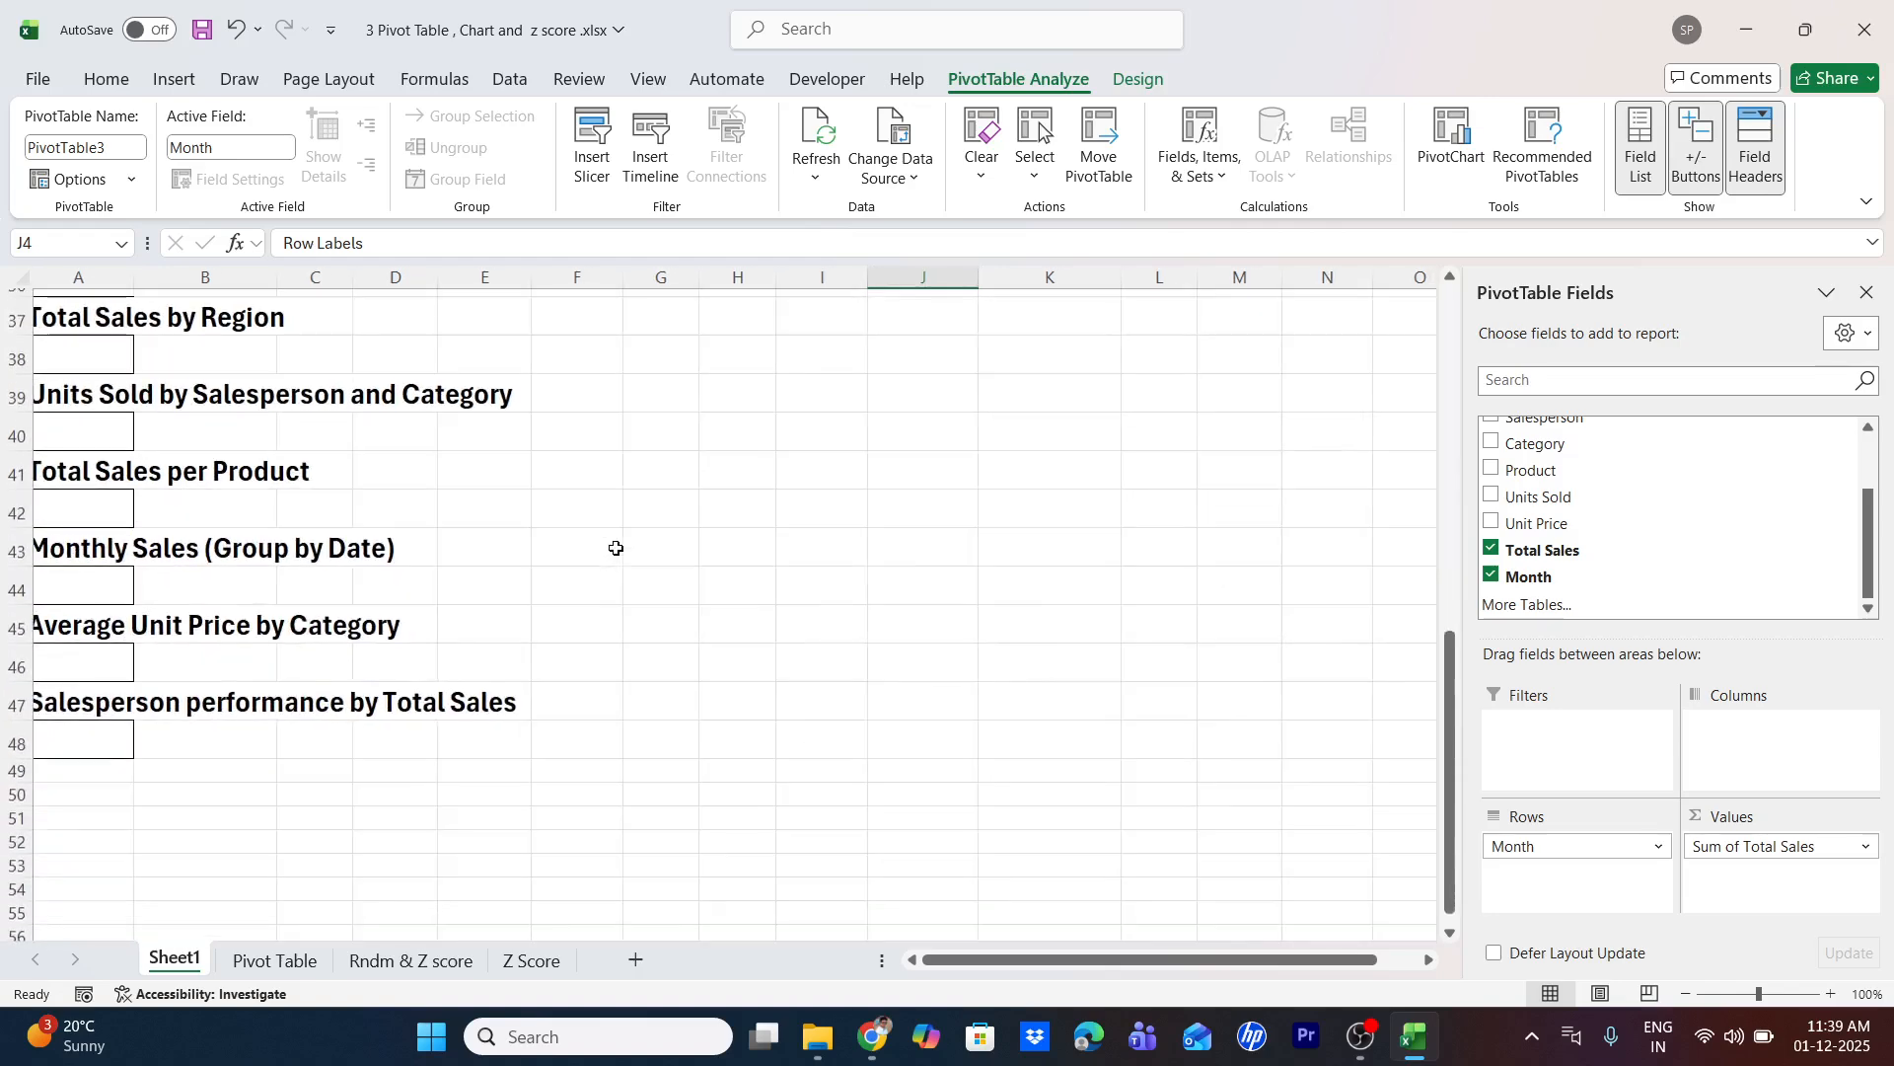
scroll(425, 578, "left", 2)
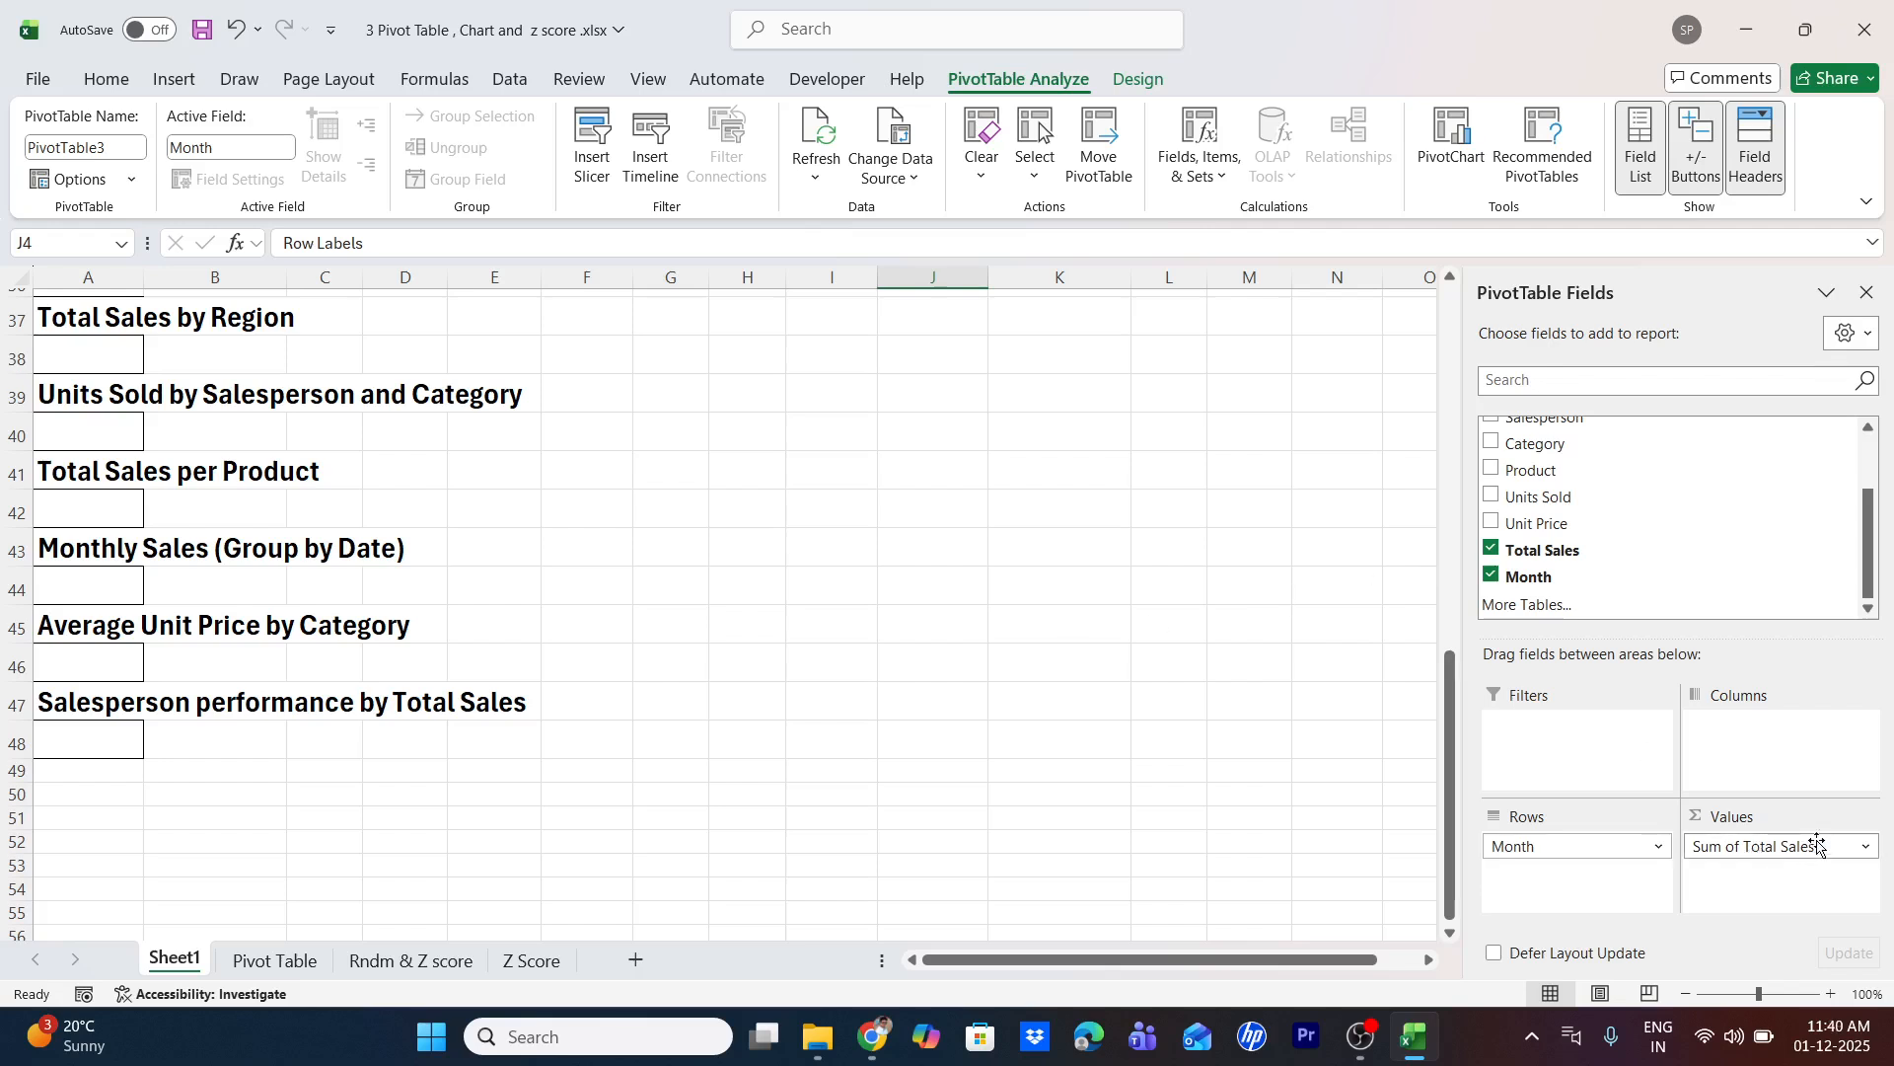
left_click_drag(1819, 854, 1696, 495)
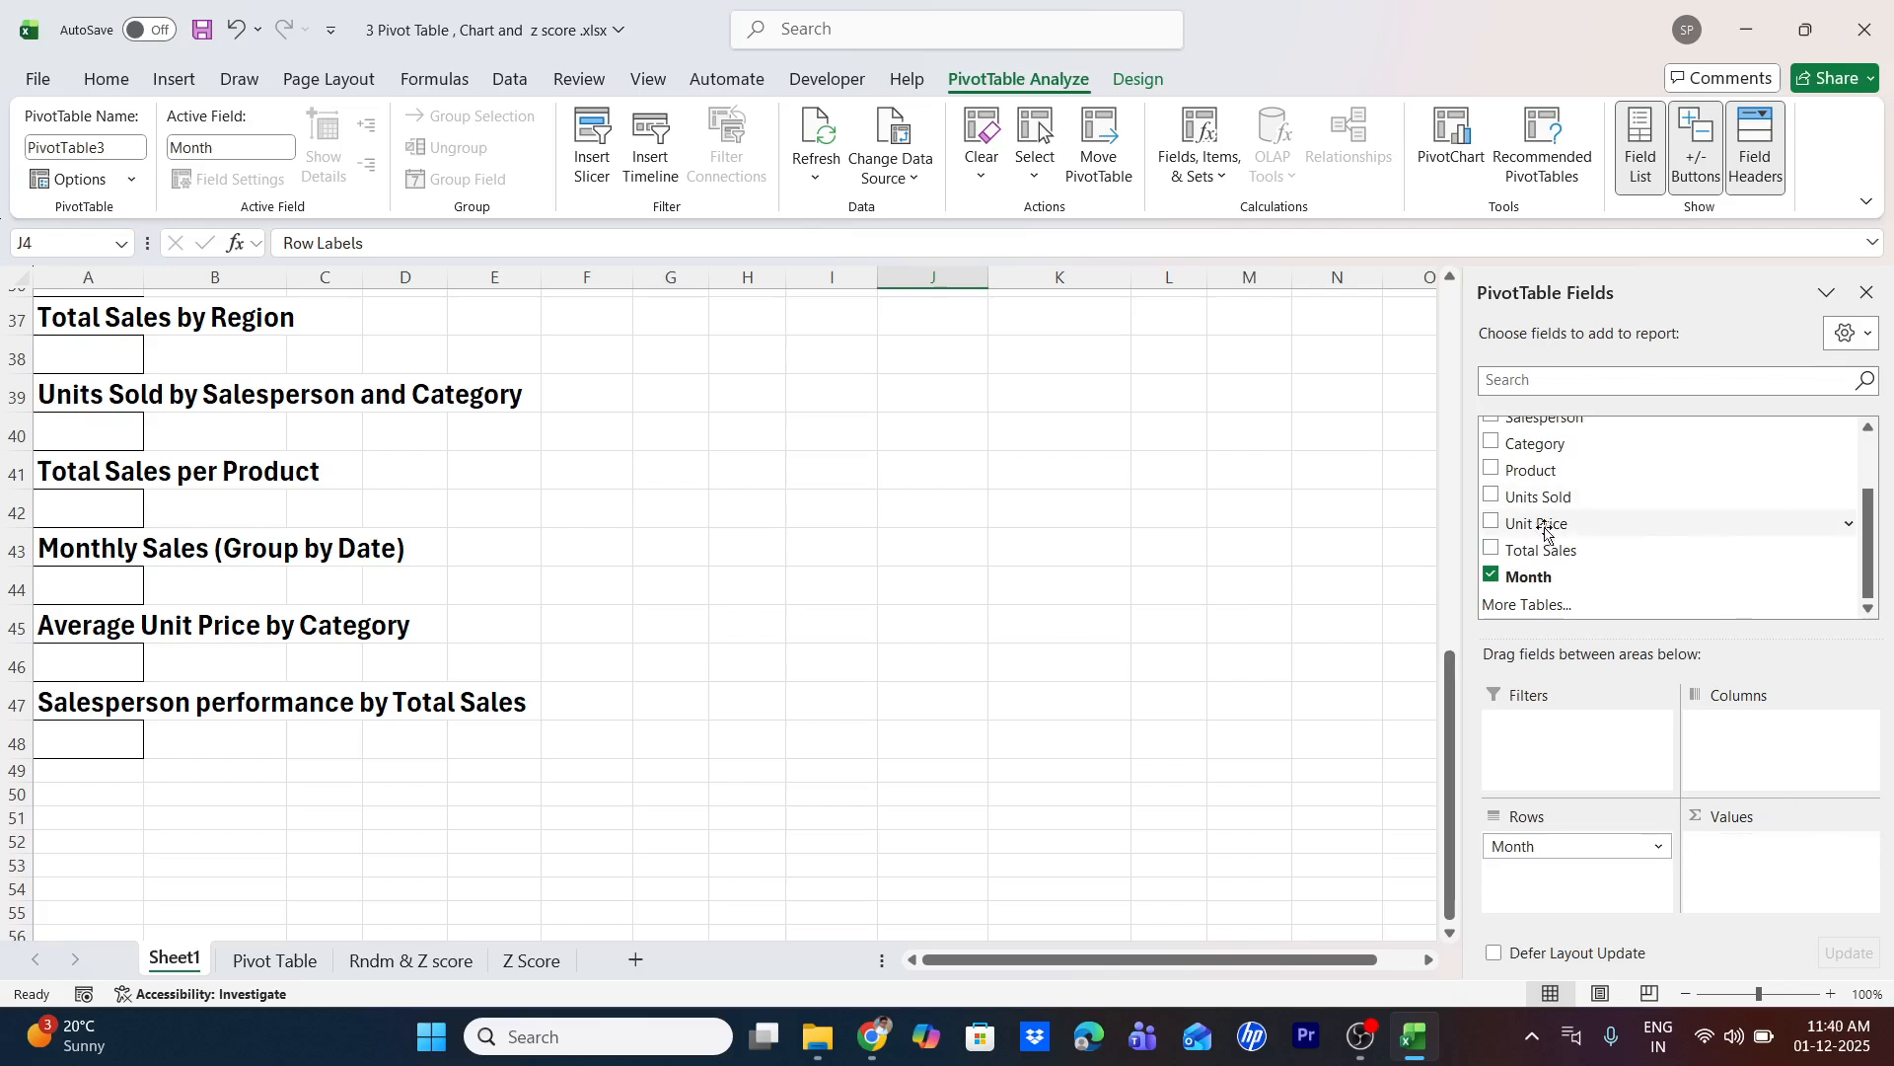
left_click(1492, 522)
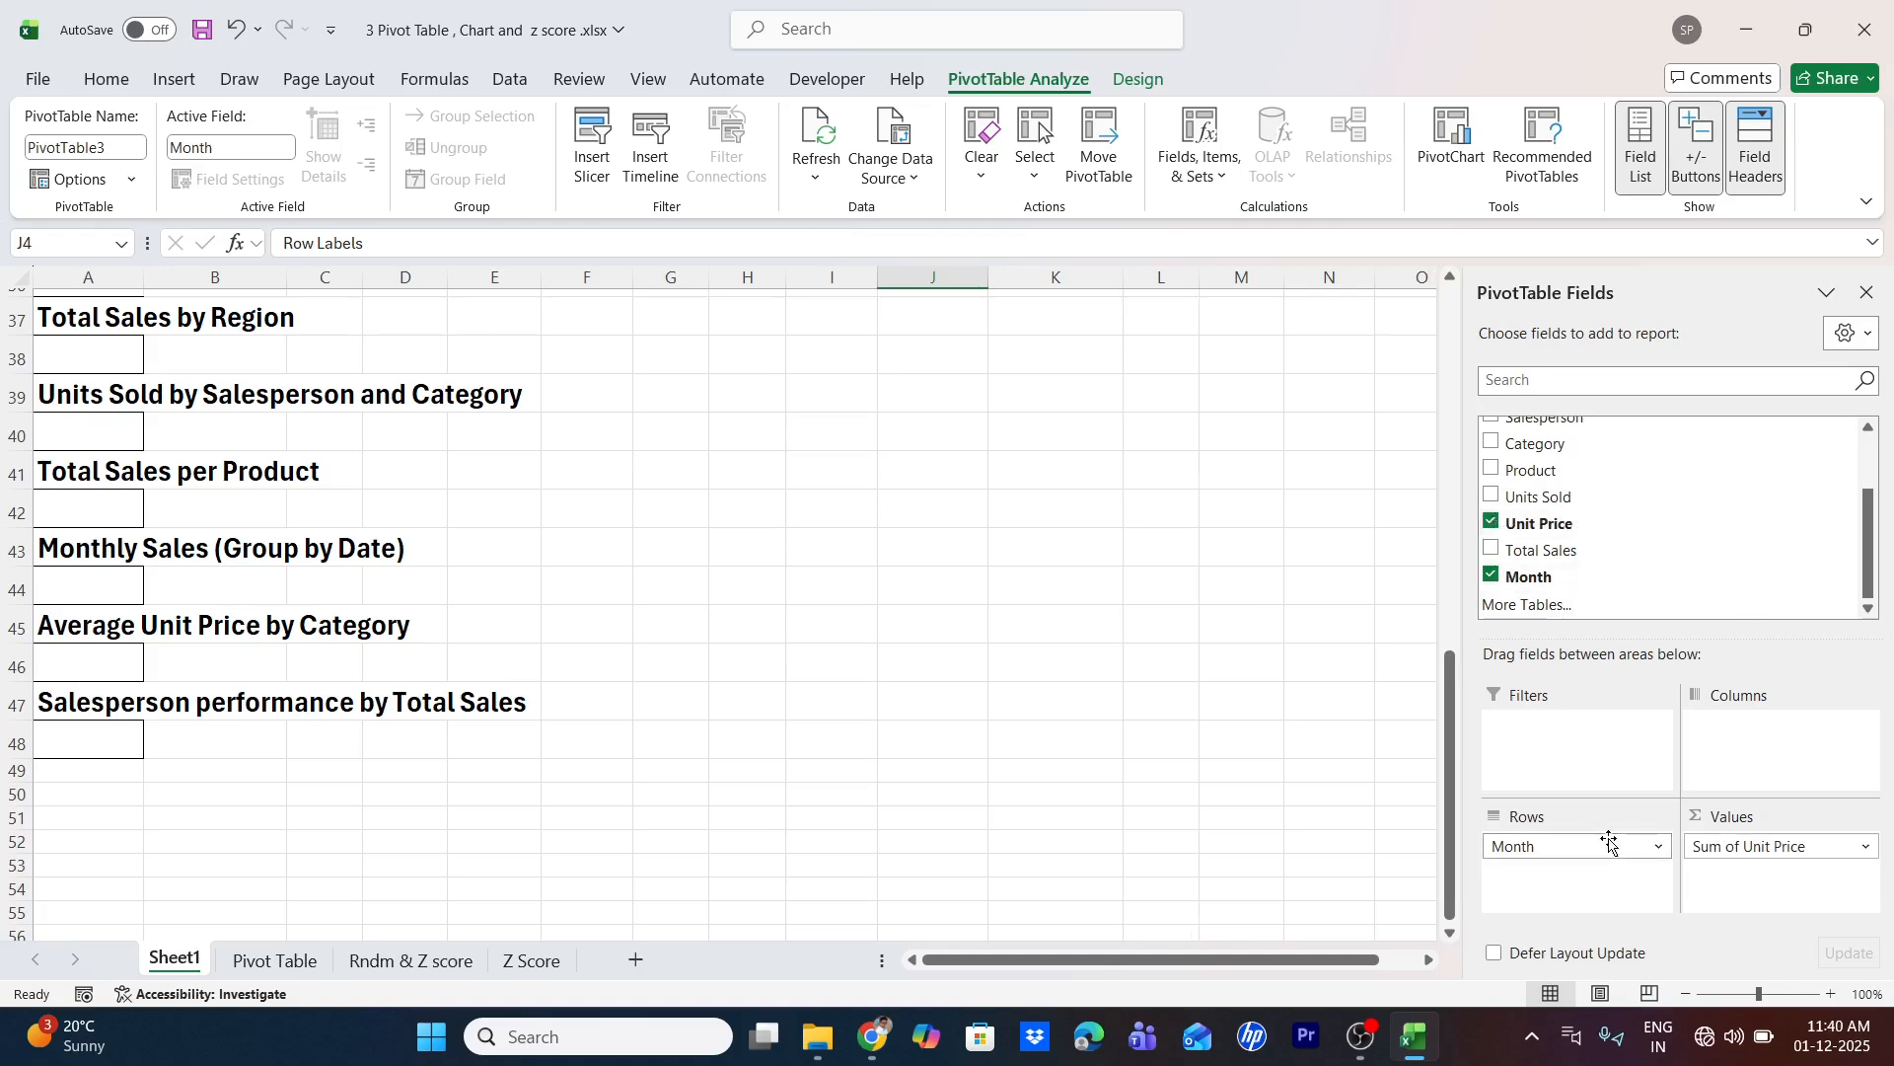
left_click_drag(1603, 848, 1583, 518)
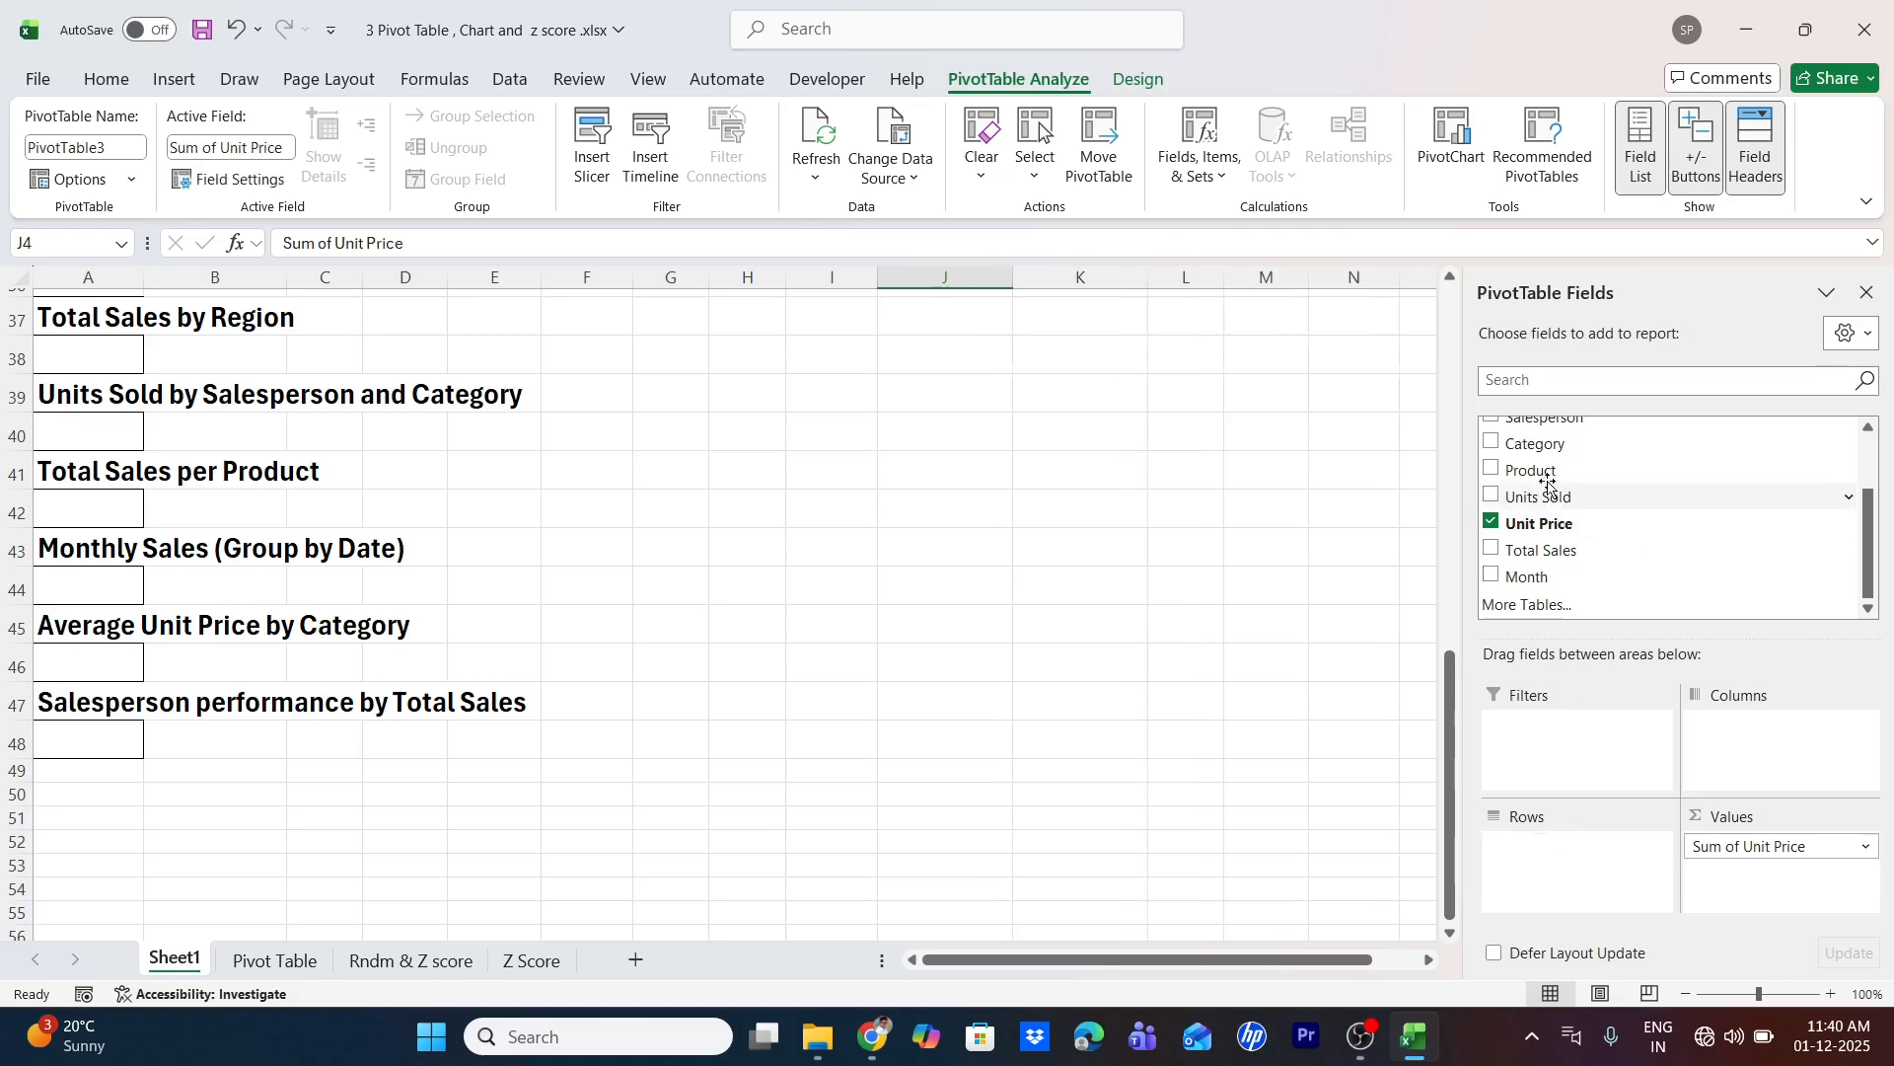
left_click(1492, 446)
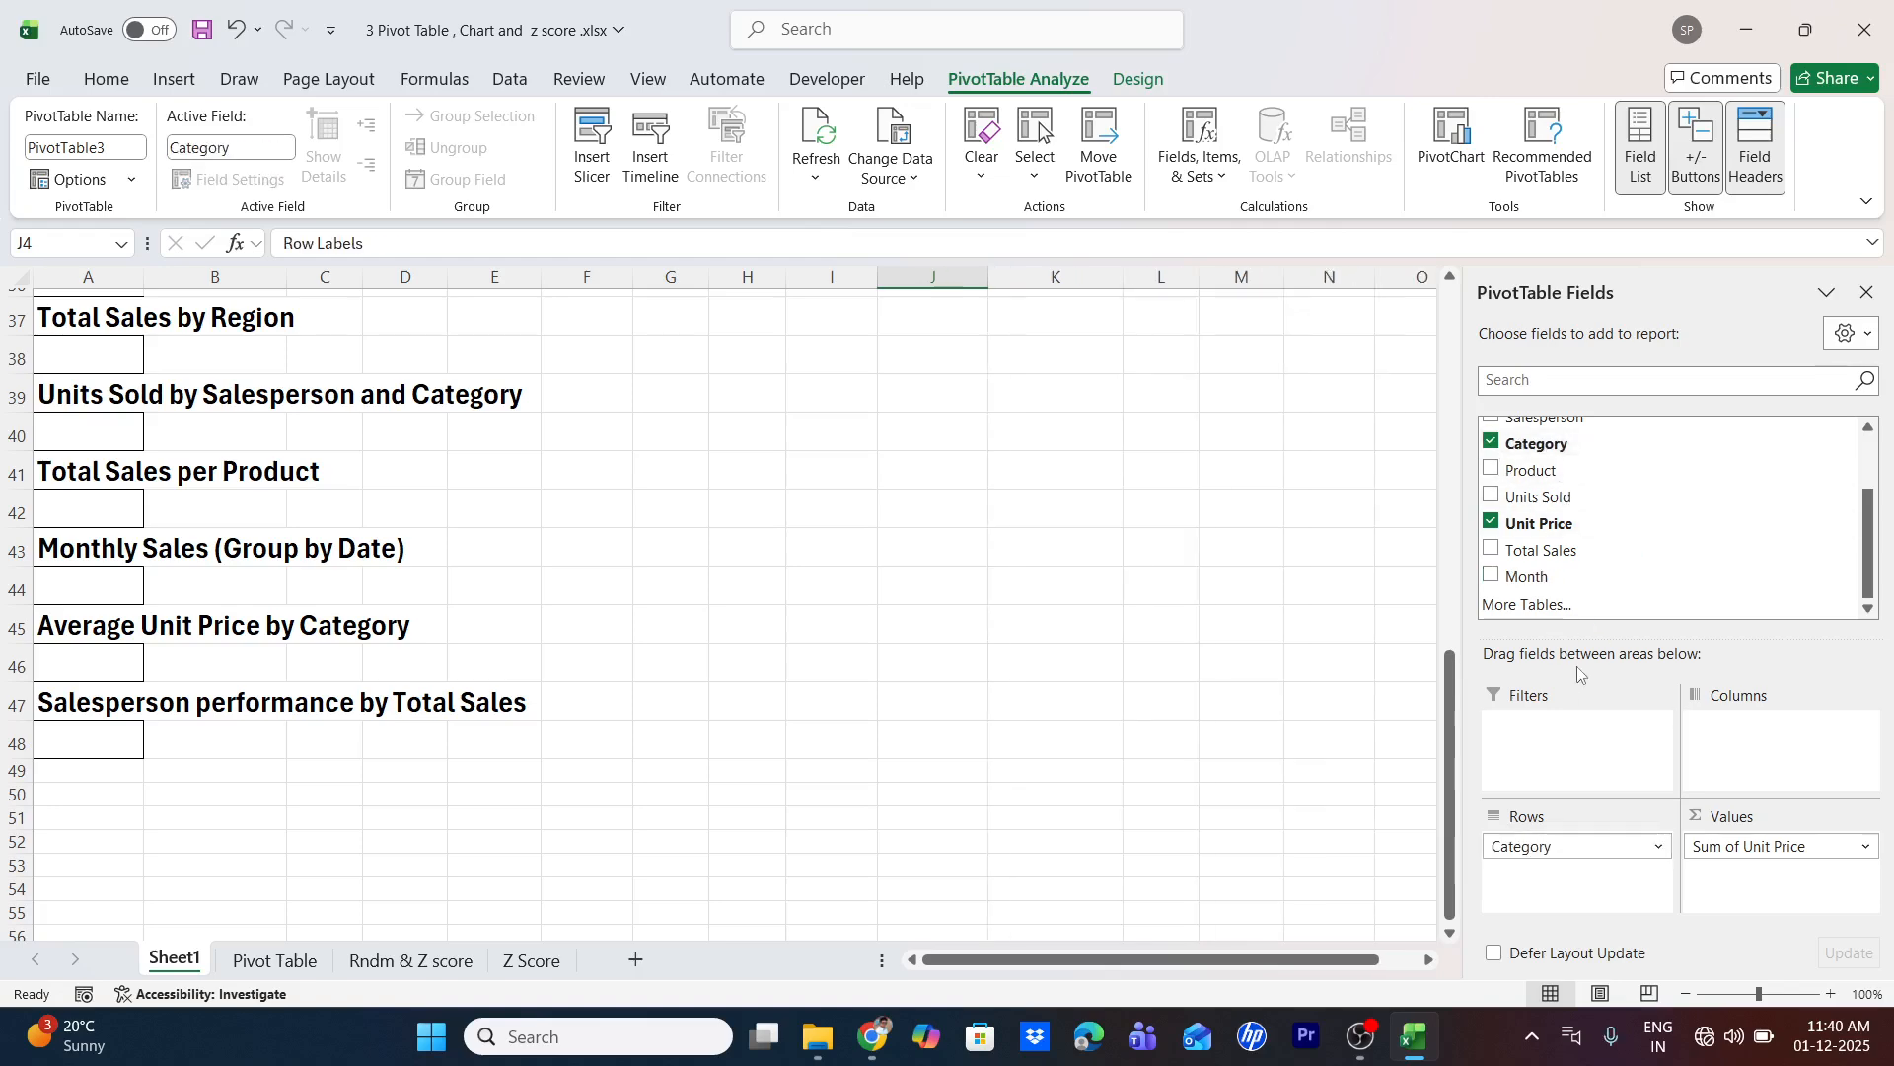
scroll(924, 718, "up", 12)
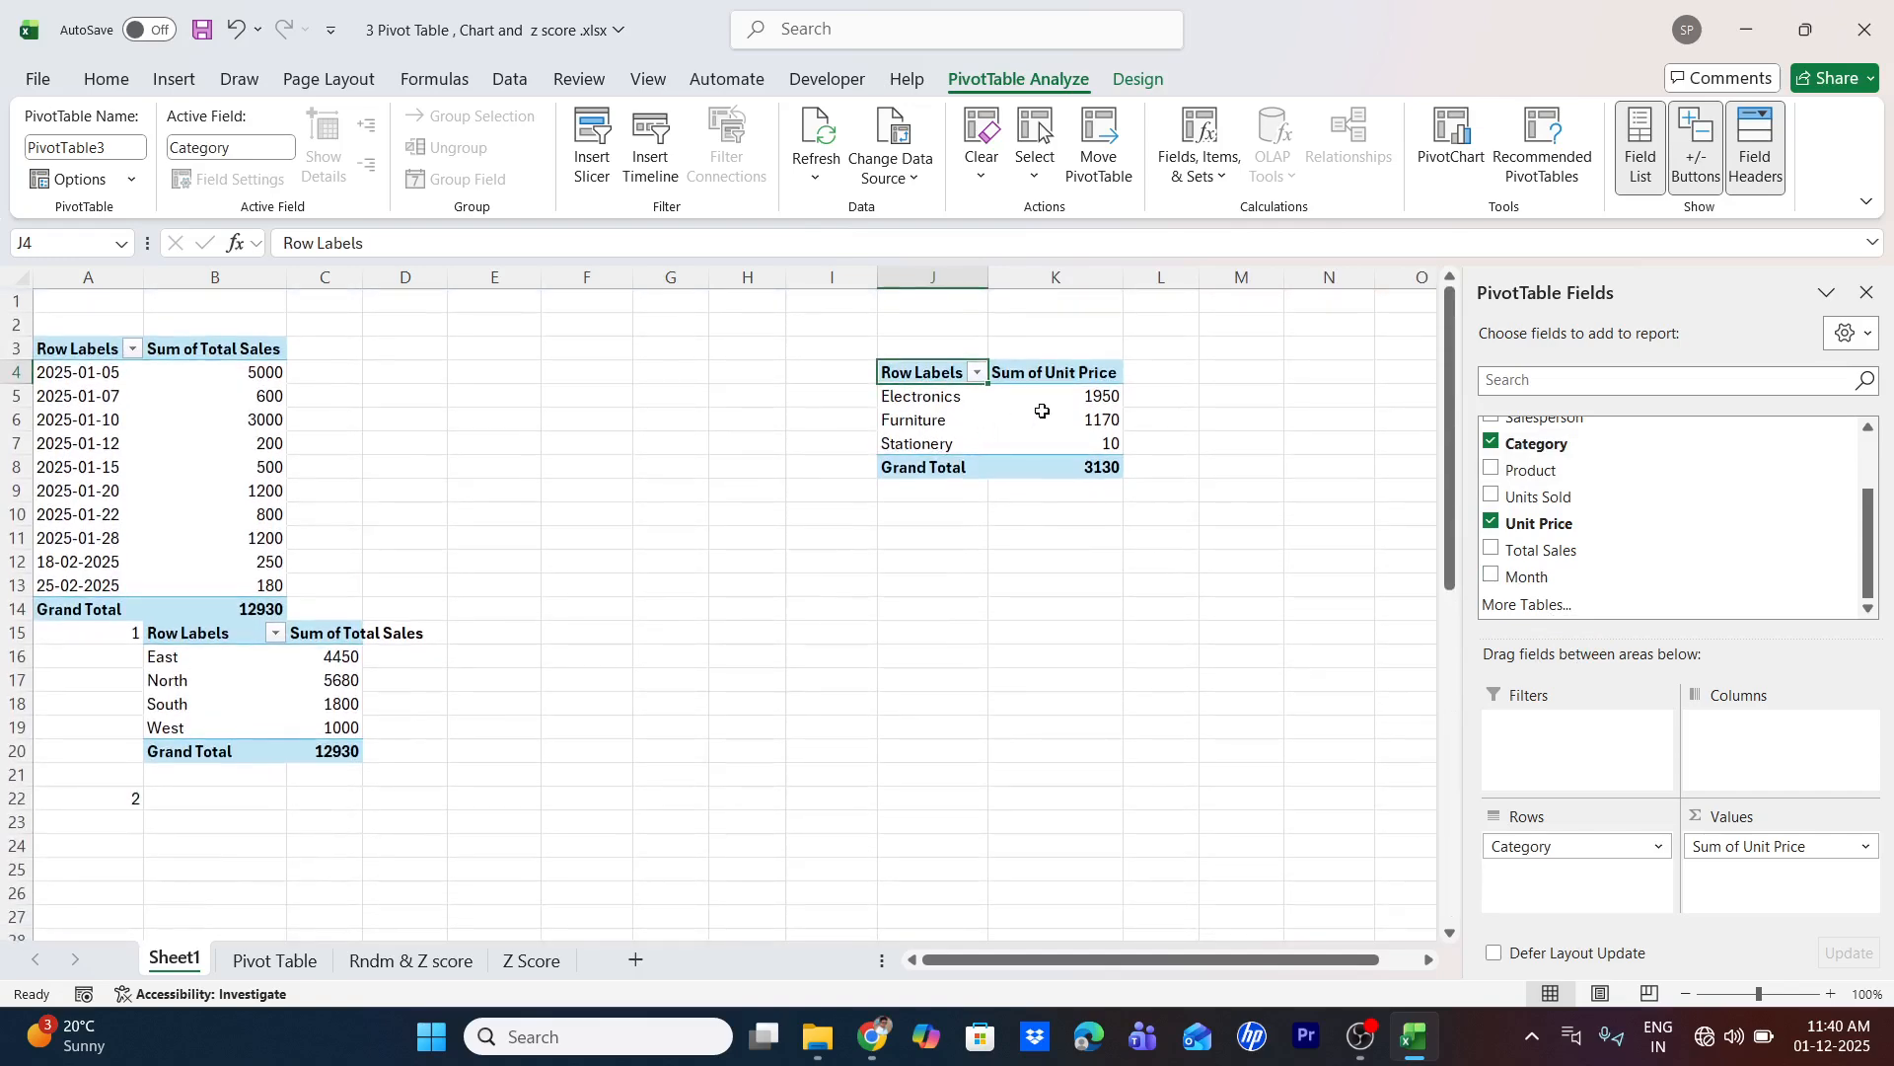
Summarize Unit Price by Average instead of Sum in the PivotTable at J4
left_click(1090, 372)
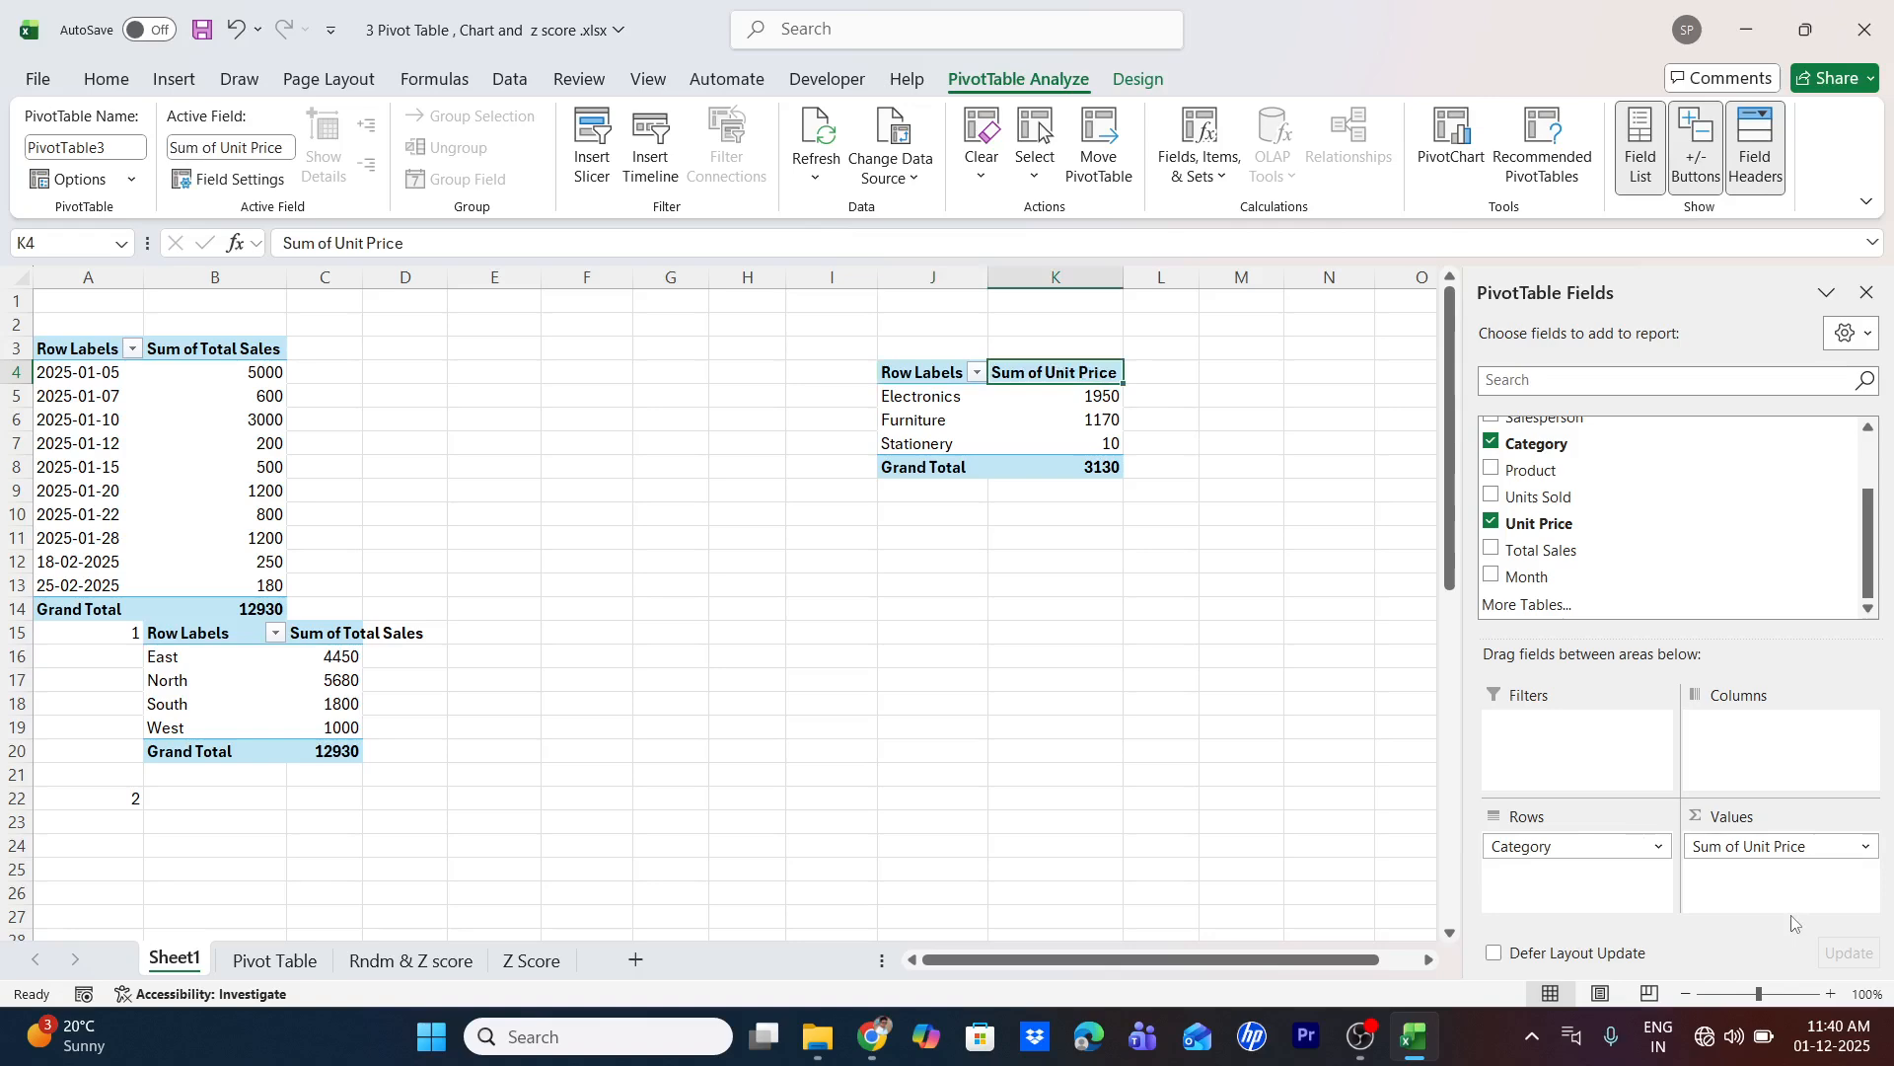
left_click(1782, 998)
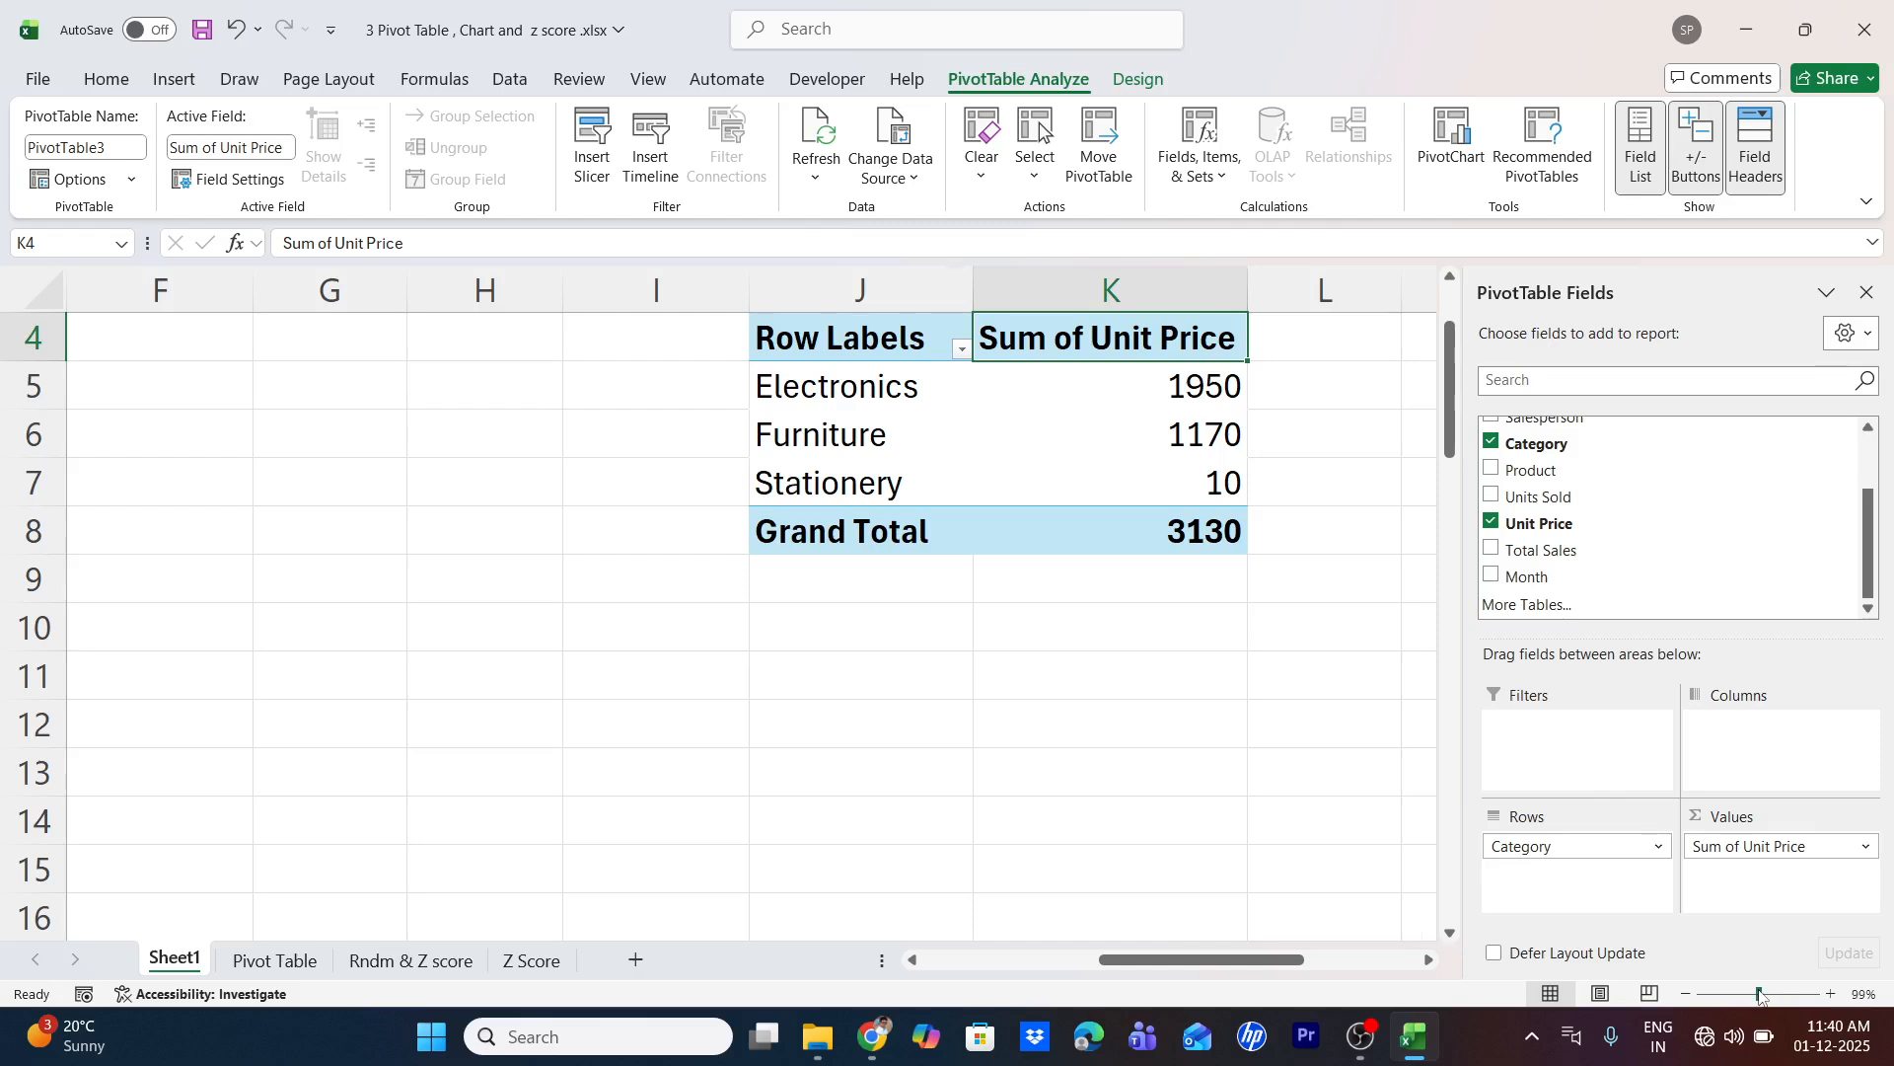
left_click(1761, 996)
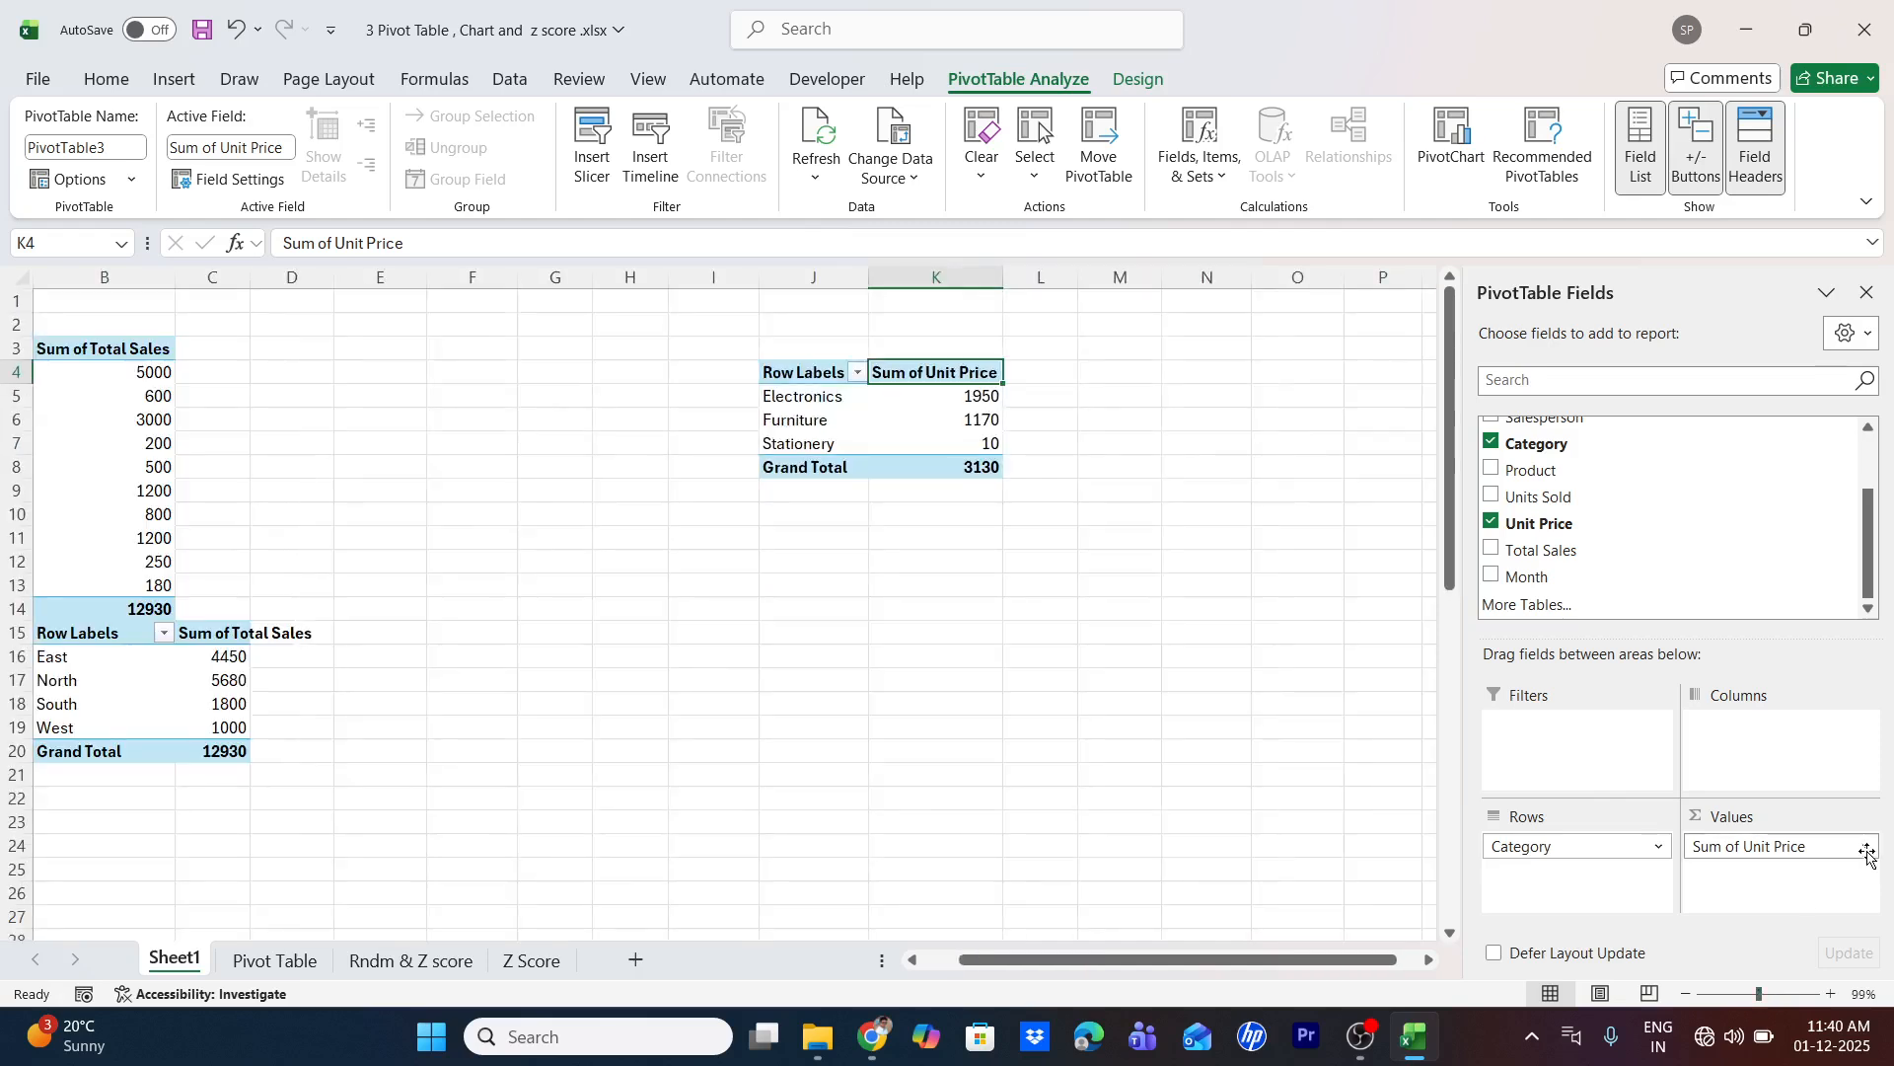
left_click(1867, 847)
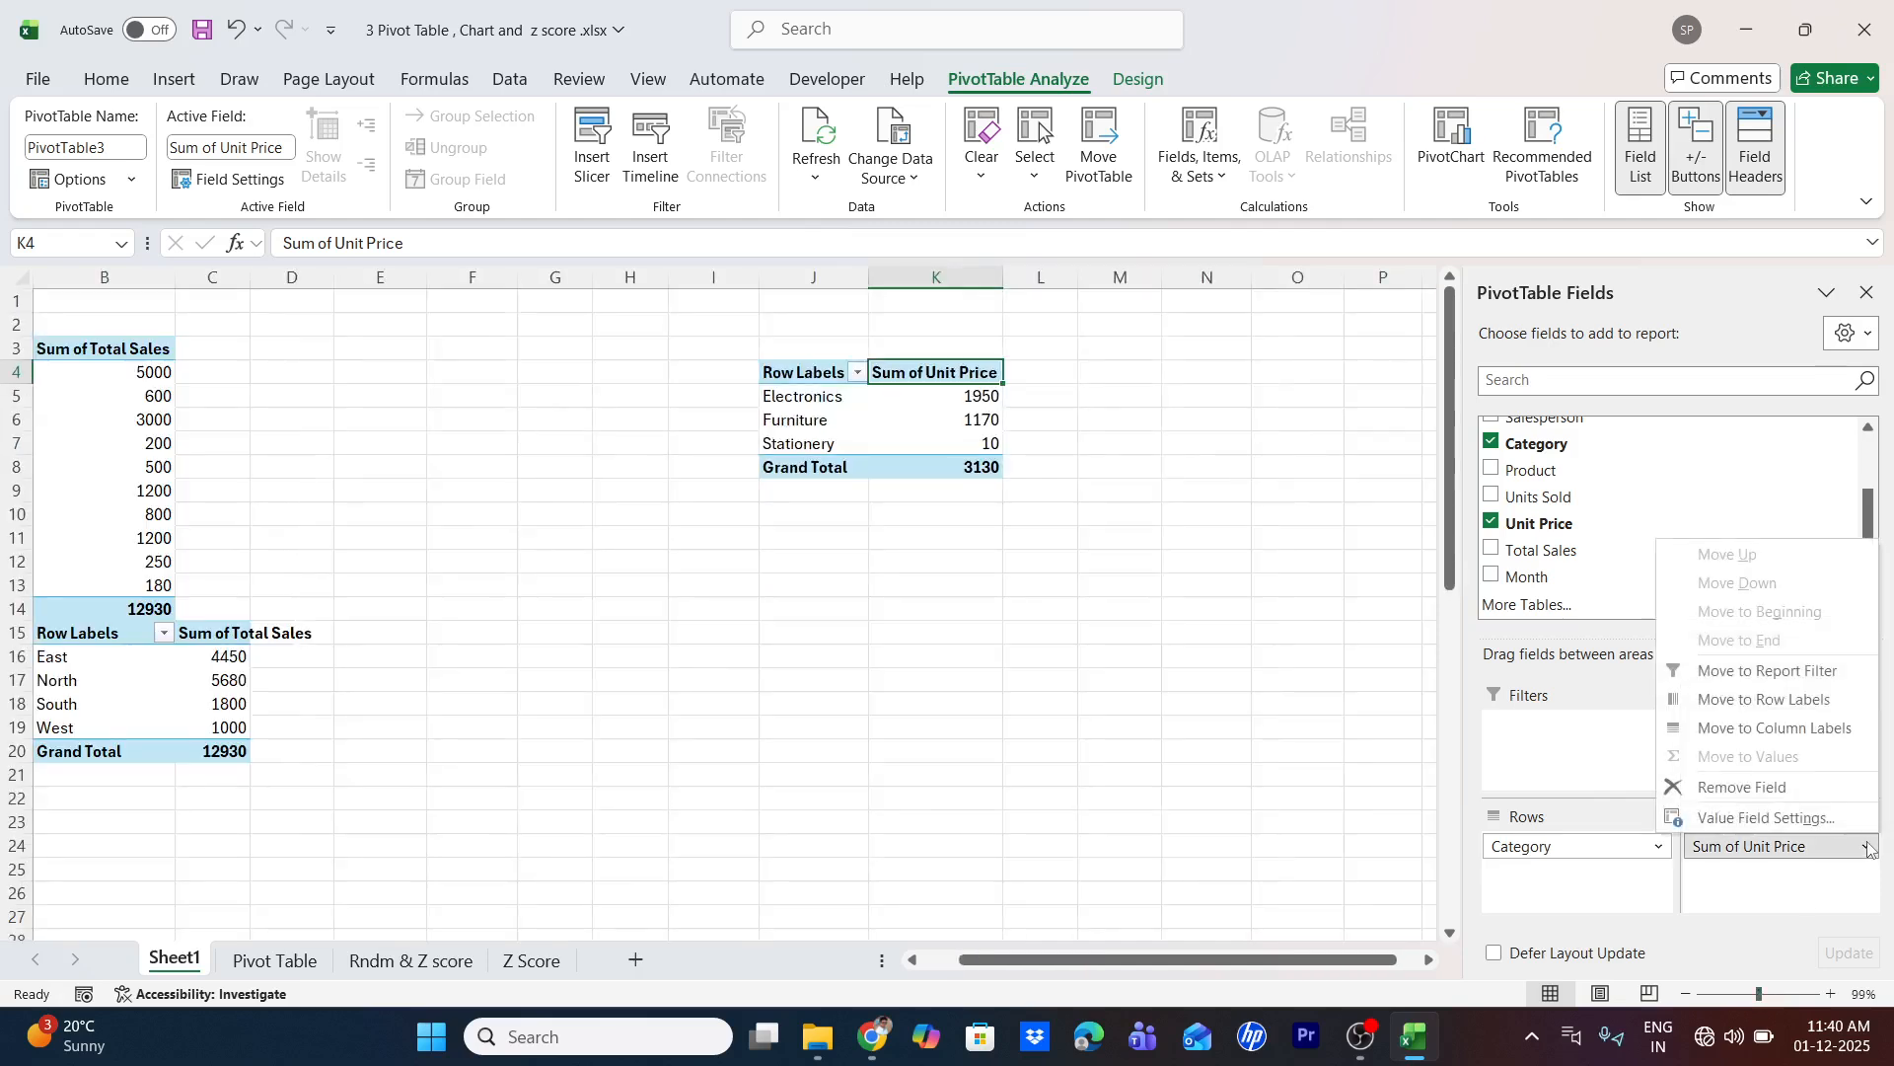
left_click(1805, 821)
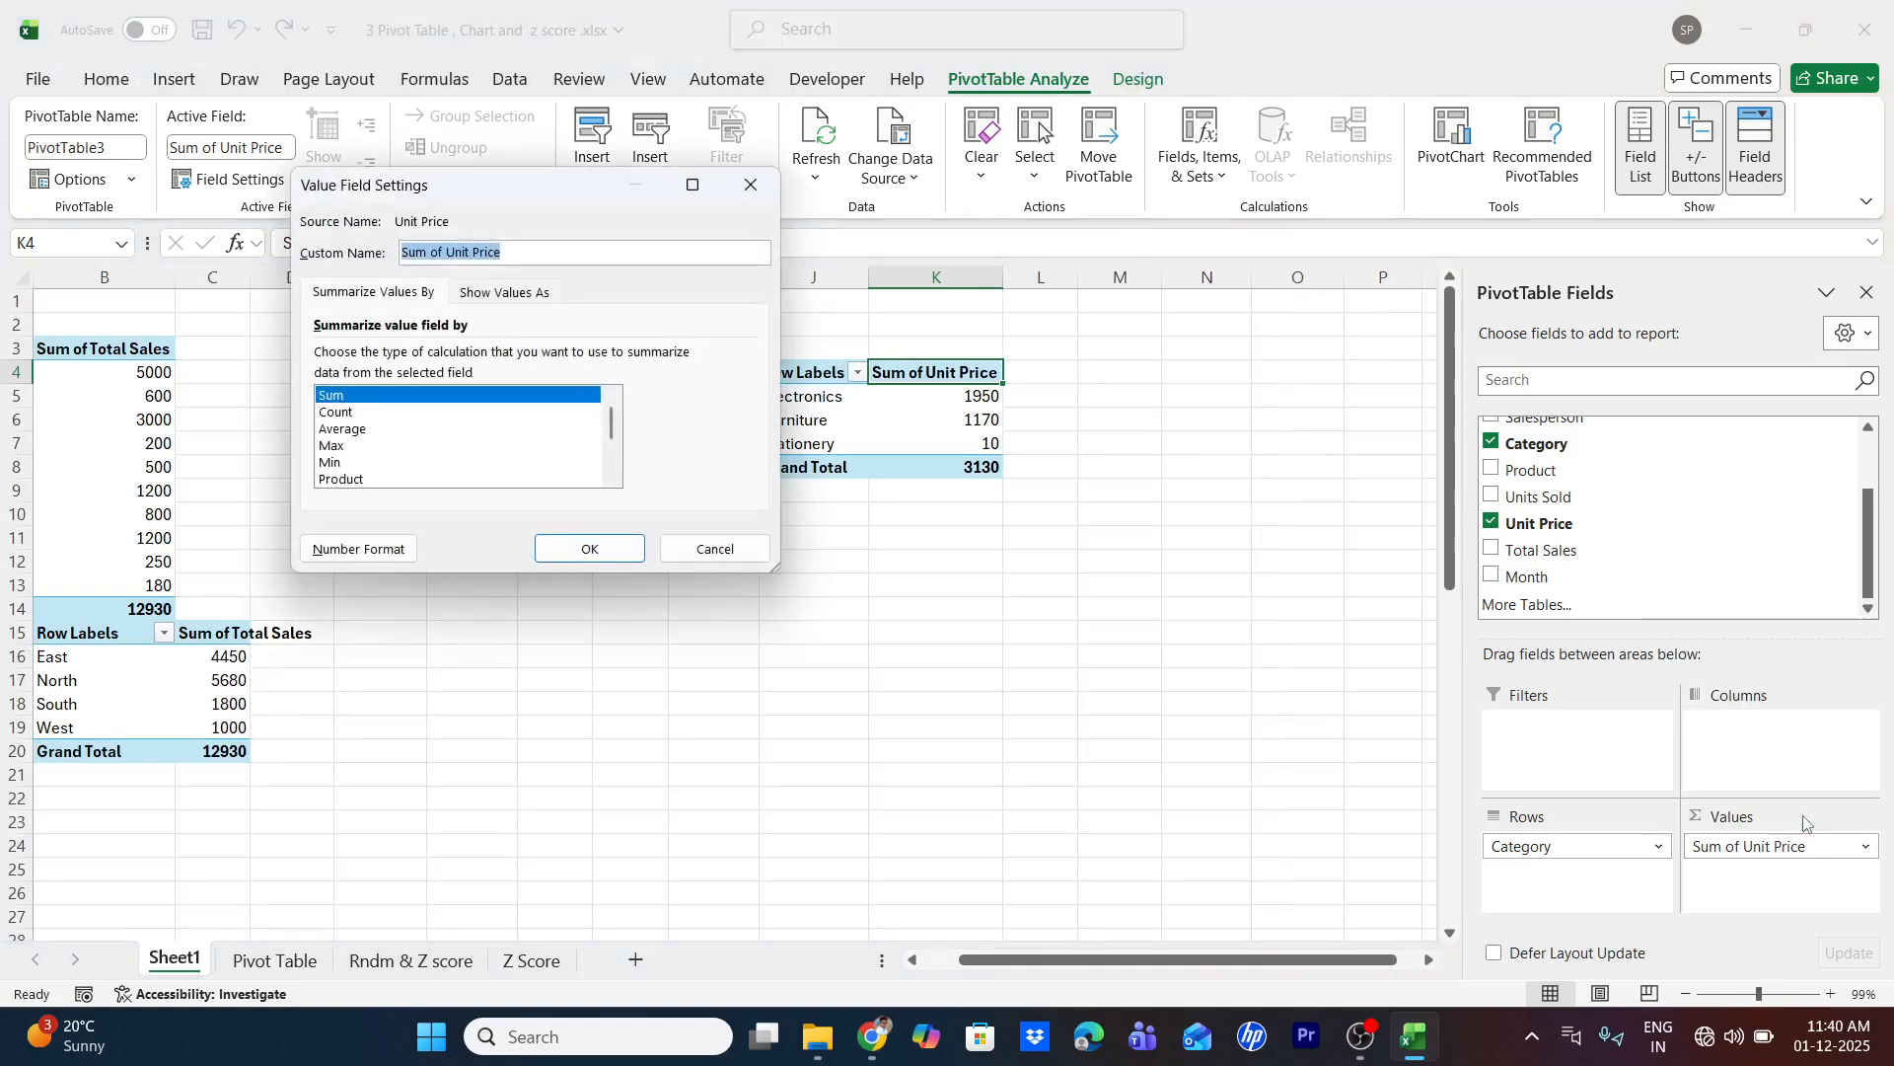
left_click(348, 429)
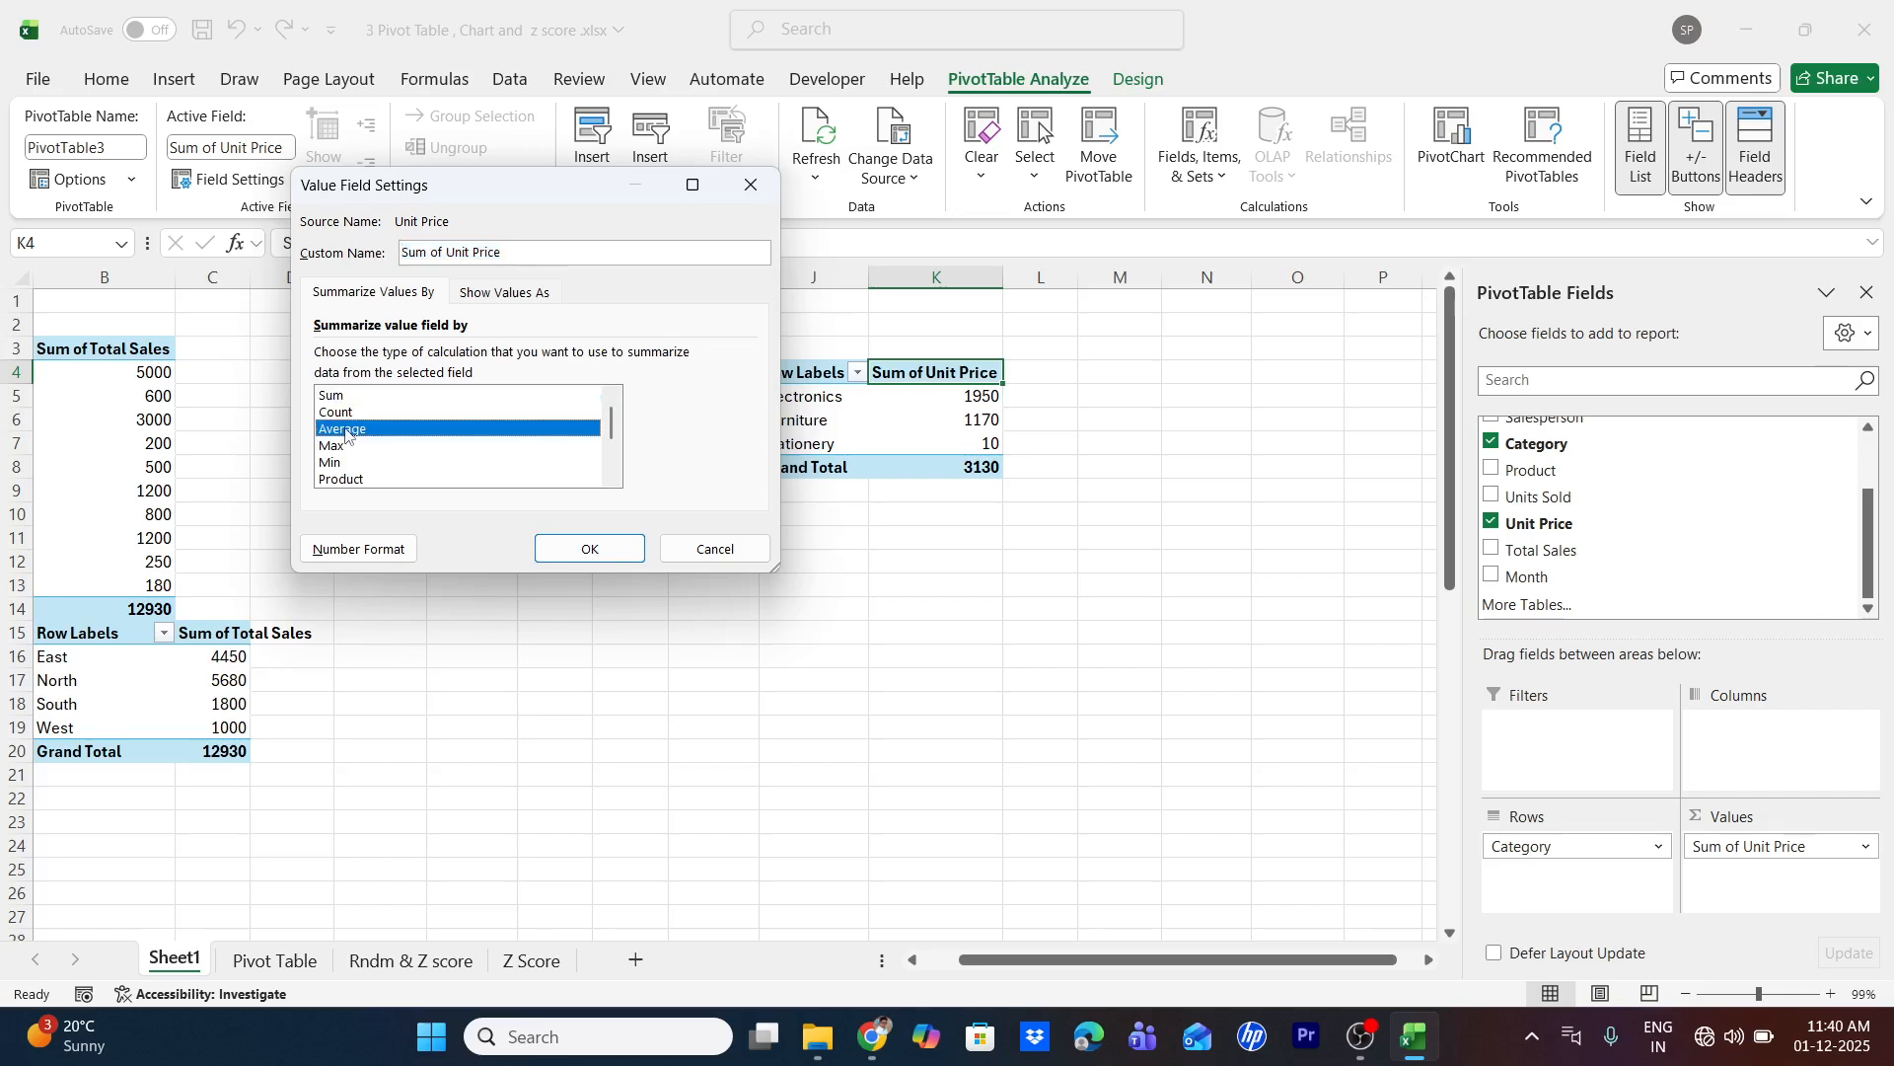
left_click(570, 550)
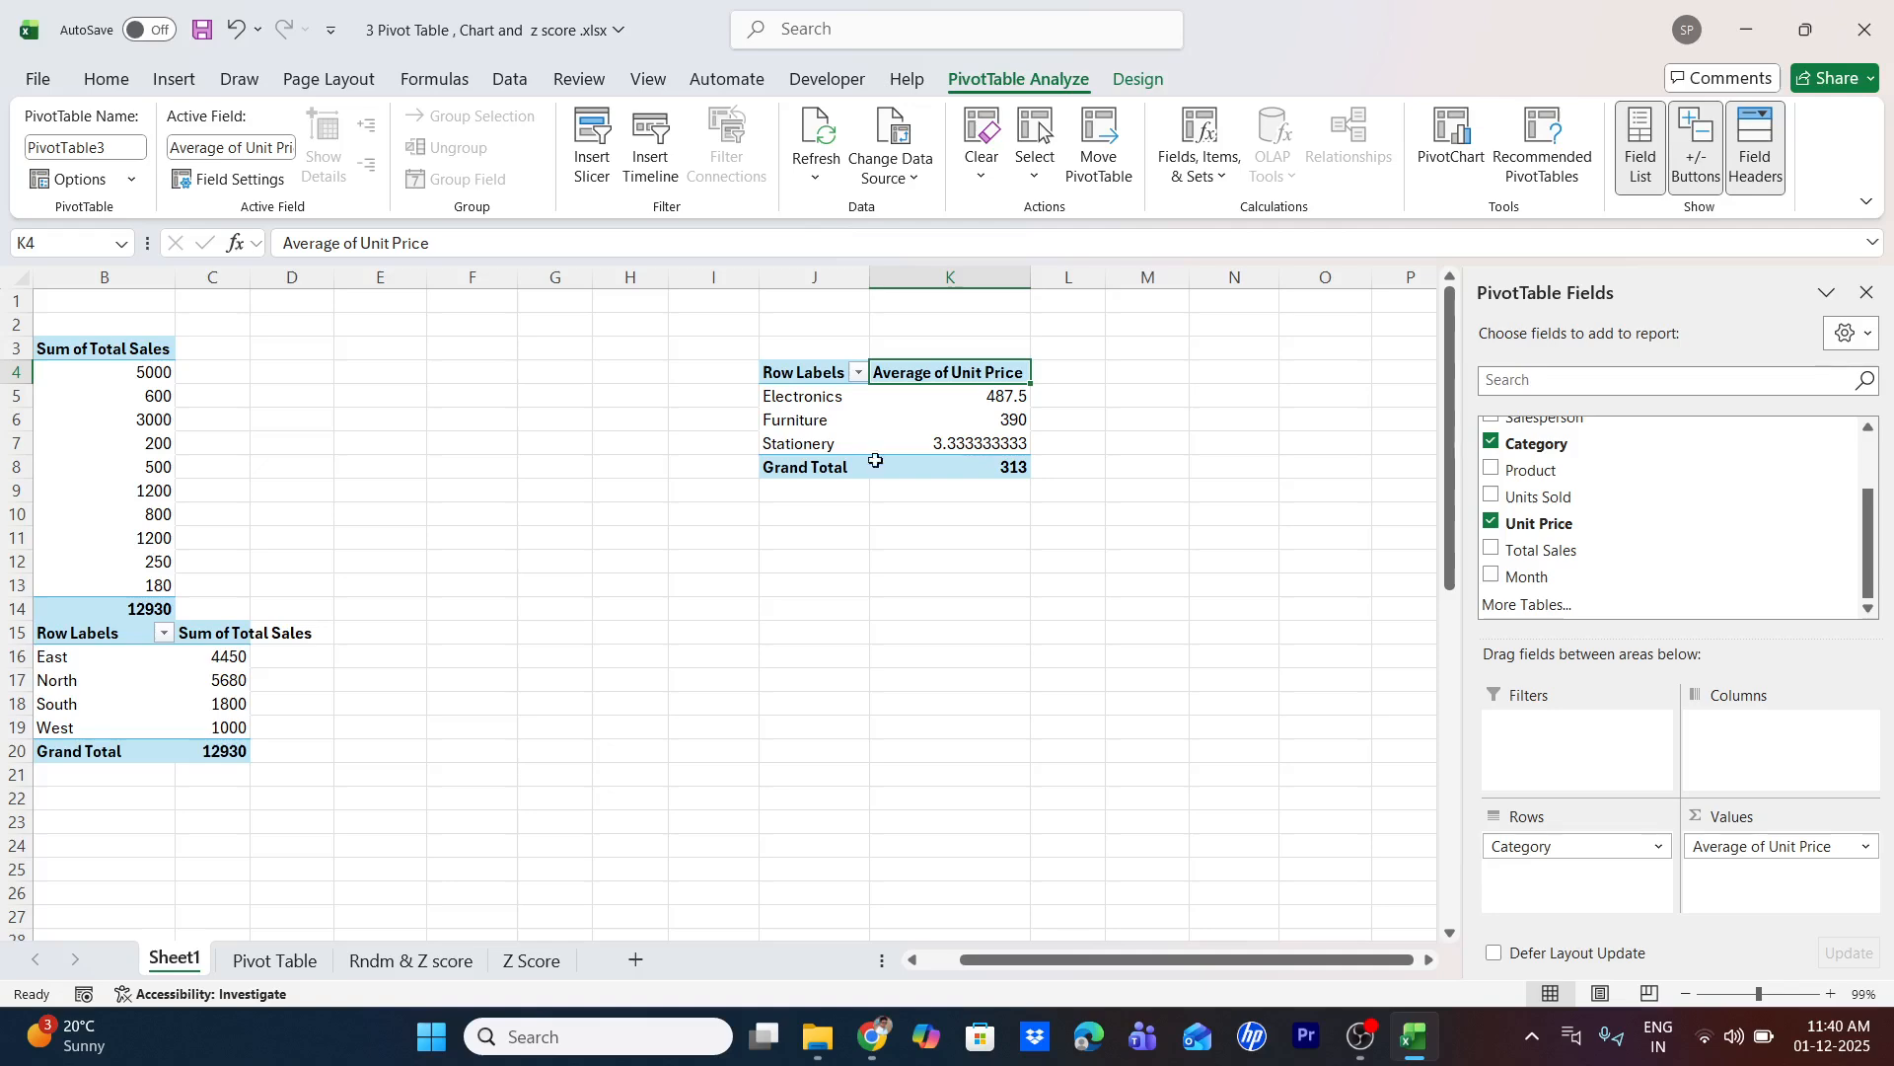
Build the Salesperson performance report in the PivotTable at J4, replacing Category and Unit Price with Salesperson as rows and summed Total Sales
scroll(631, 760, "down", 13)
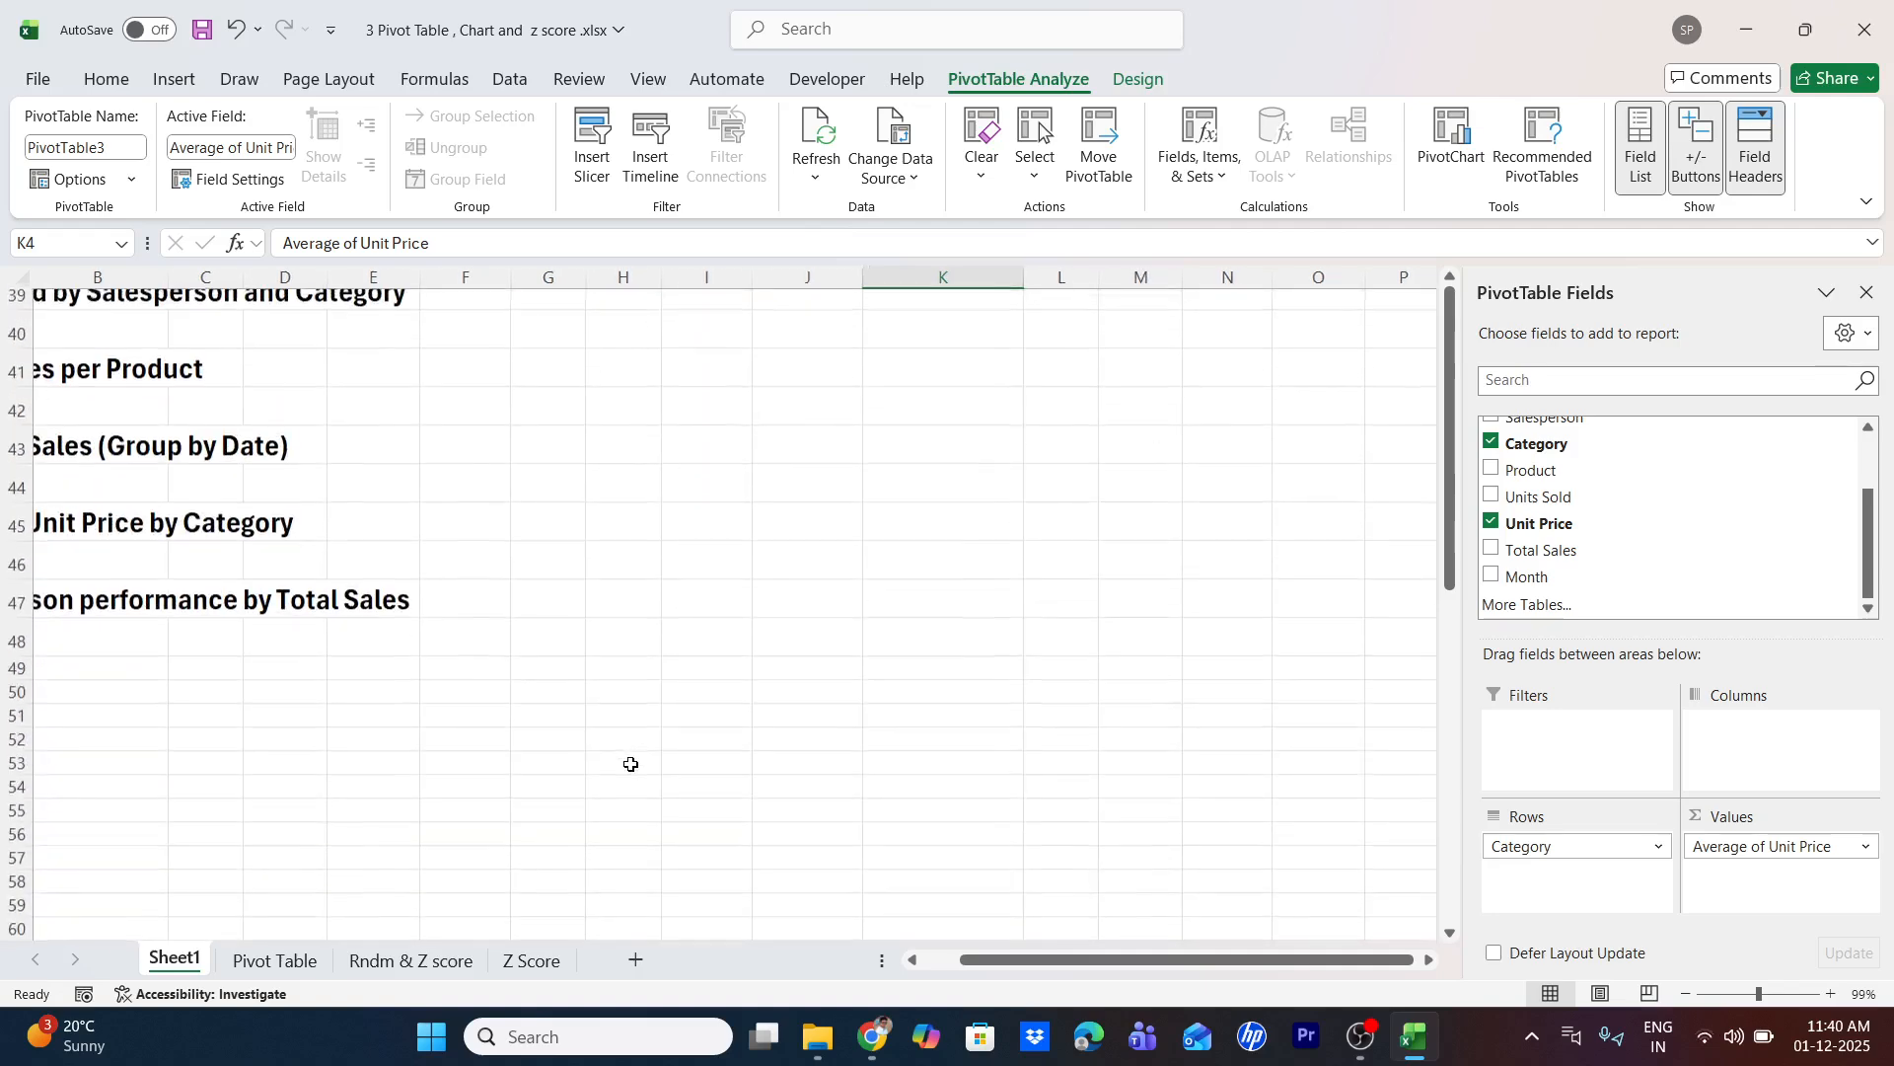
scroll(626, 766, "left", 2)
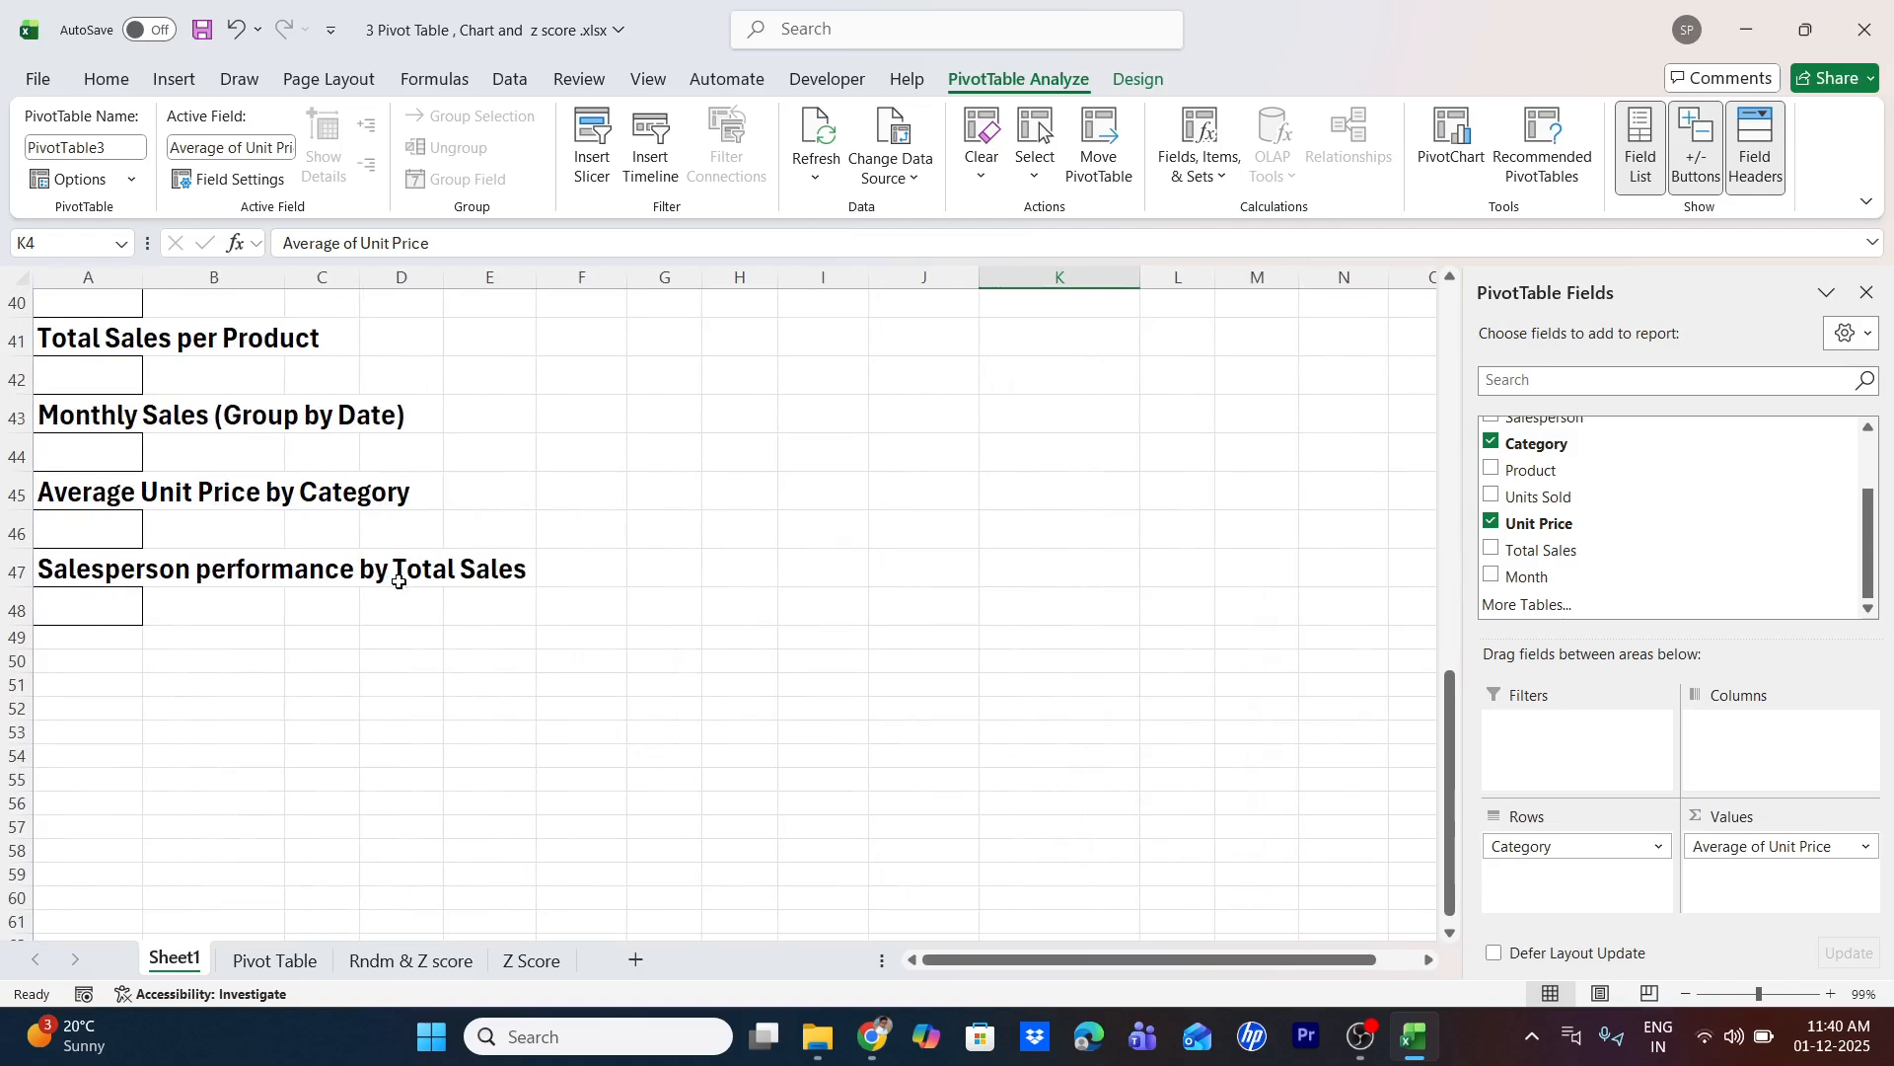
scroll(656, 562, "up", 9)
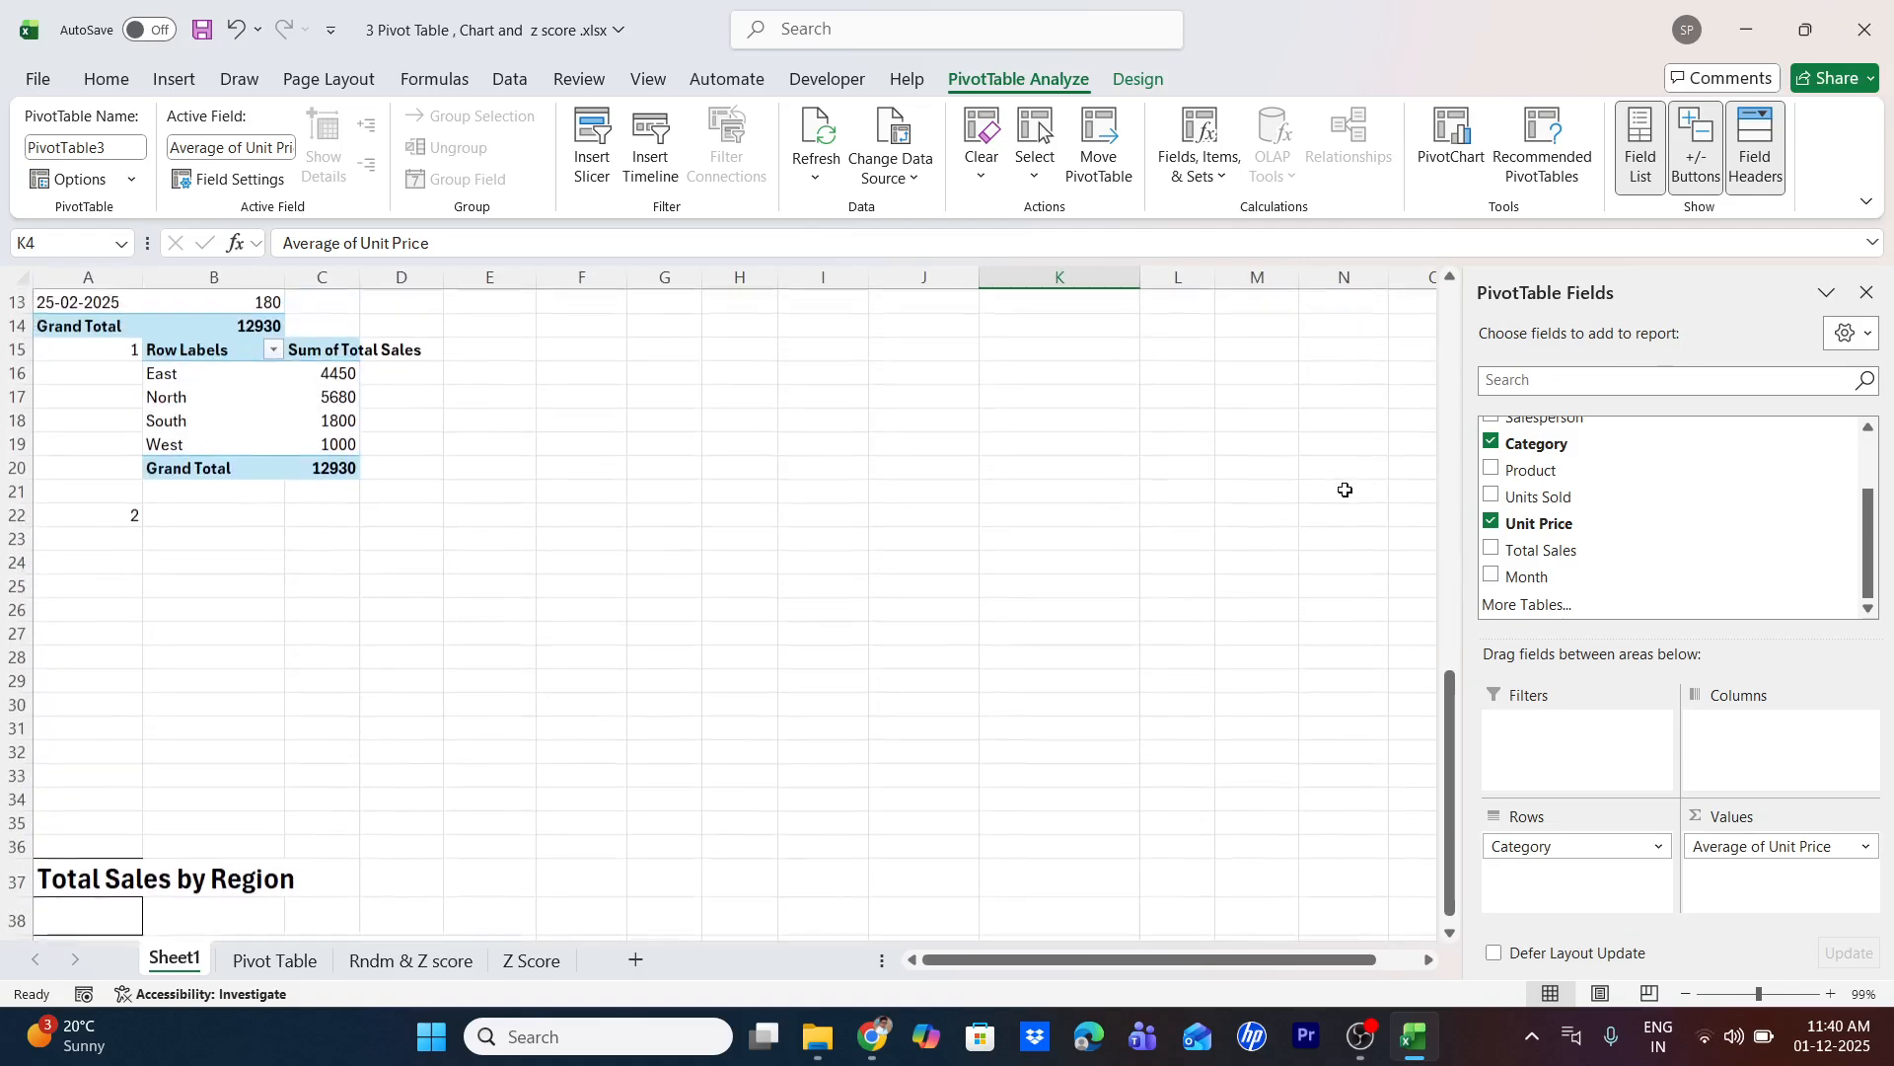
left_click(1492, 523)
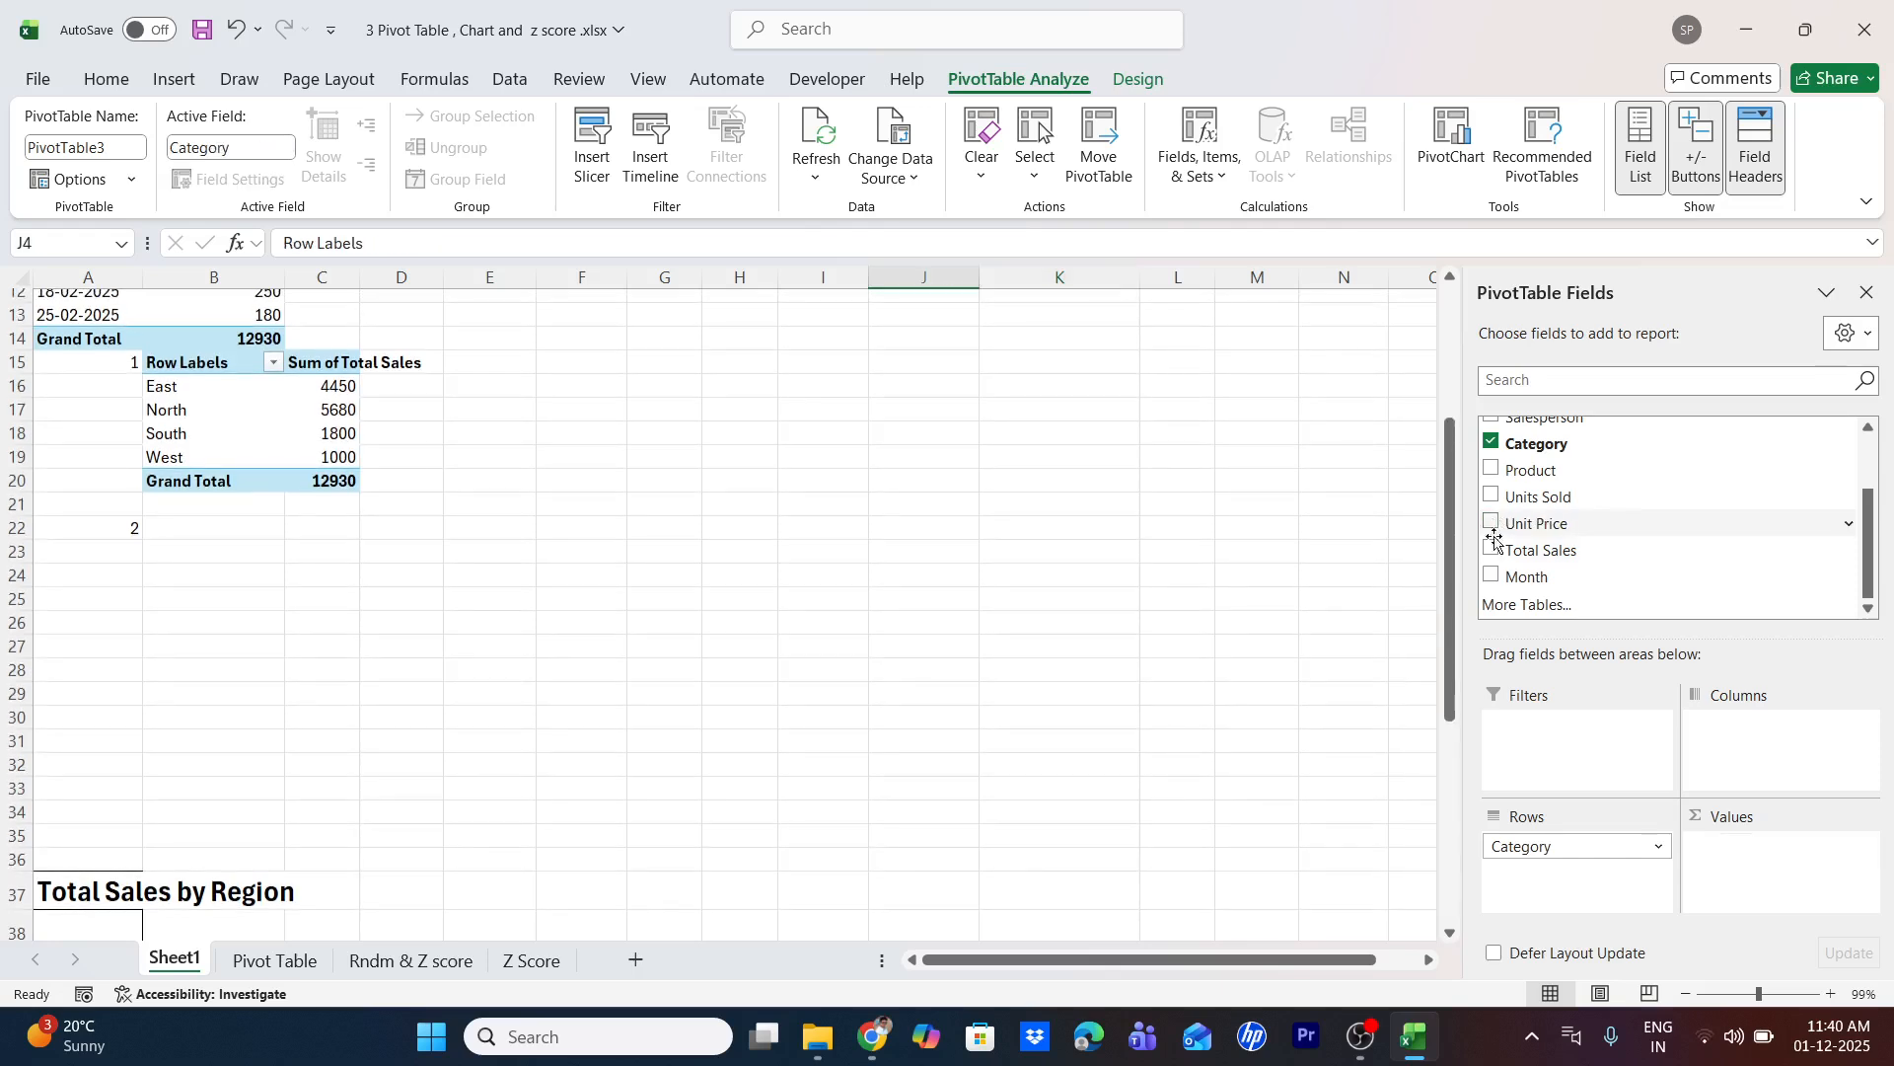
left_click_drag(1494, 551, 1495, 506)
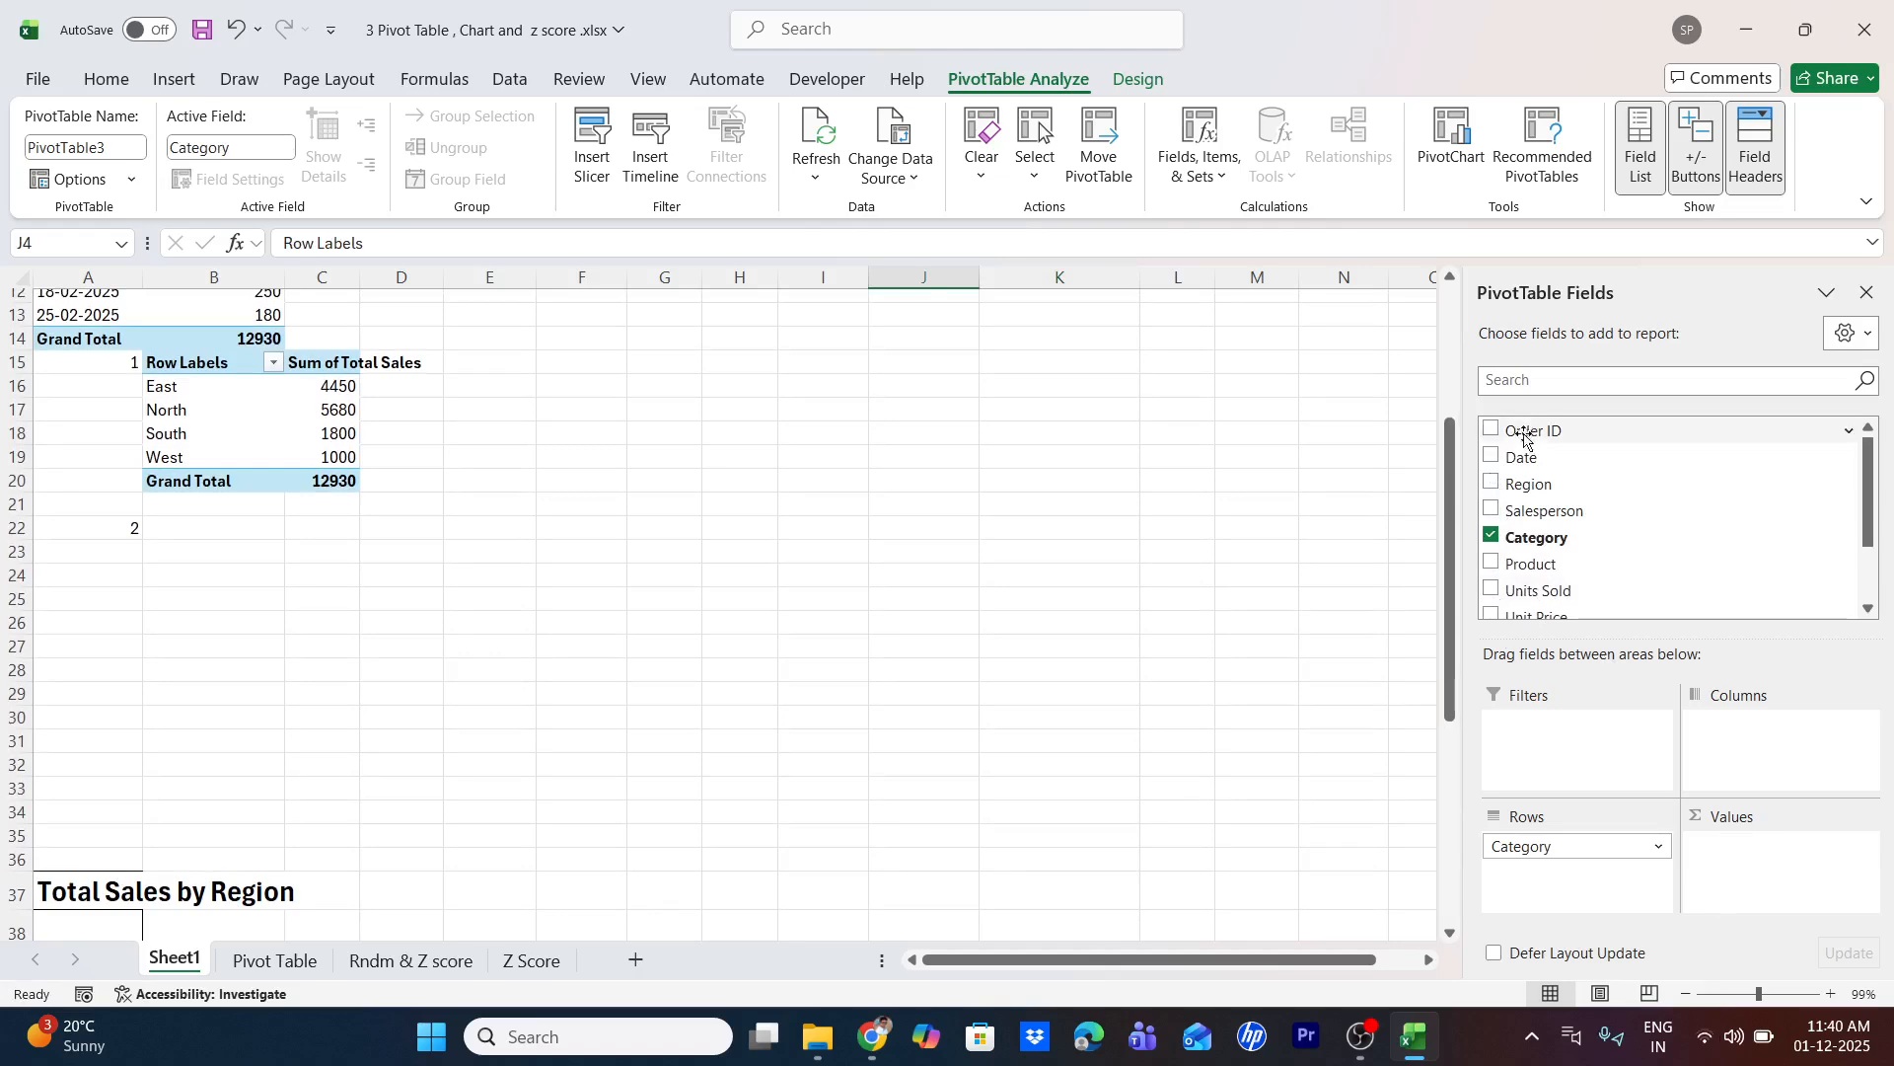
left_click(1491, 509)
left_click(1491, 537)
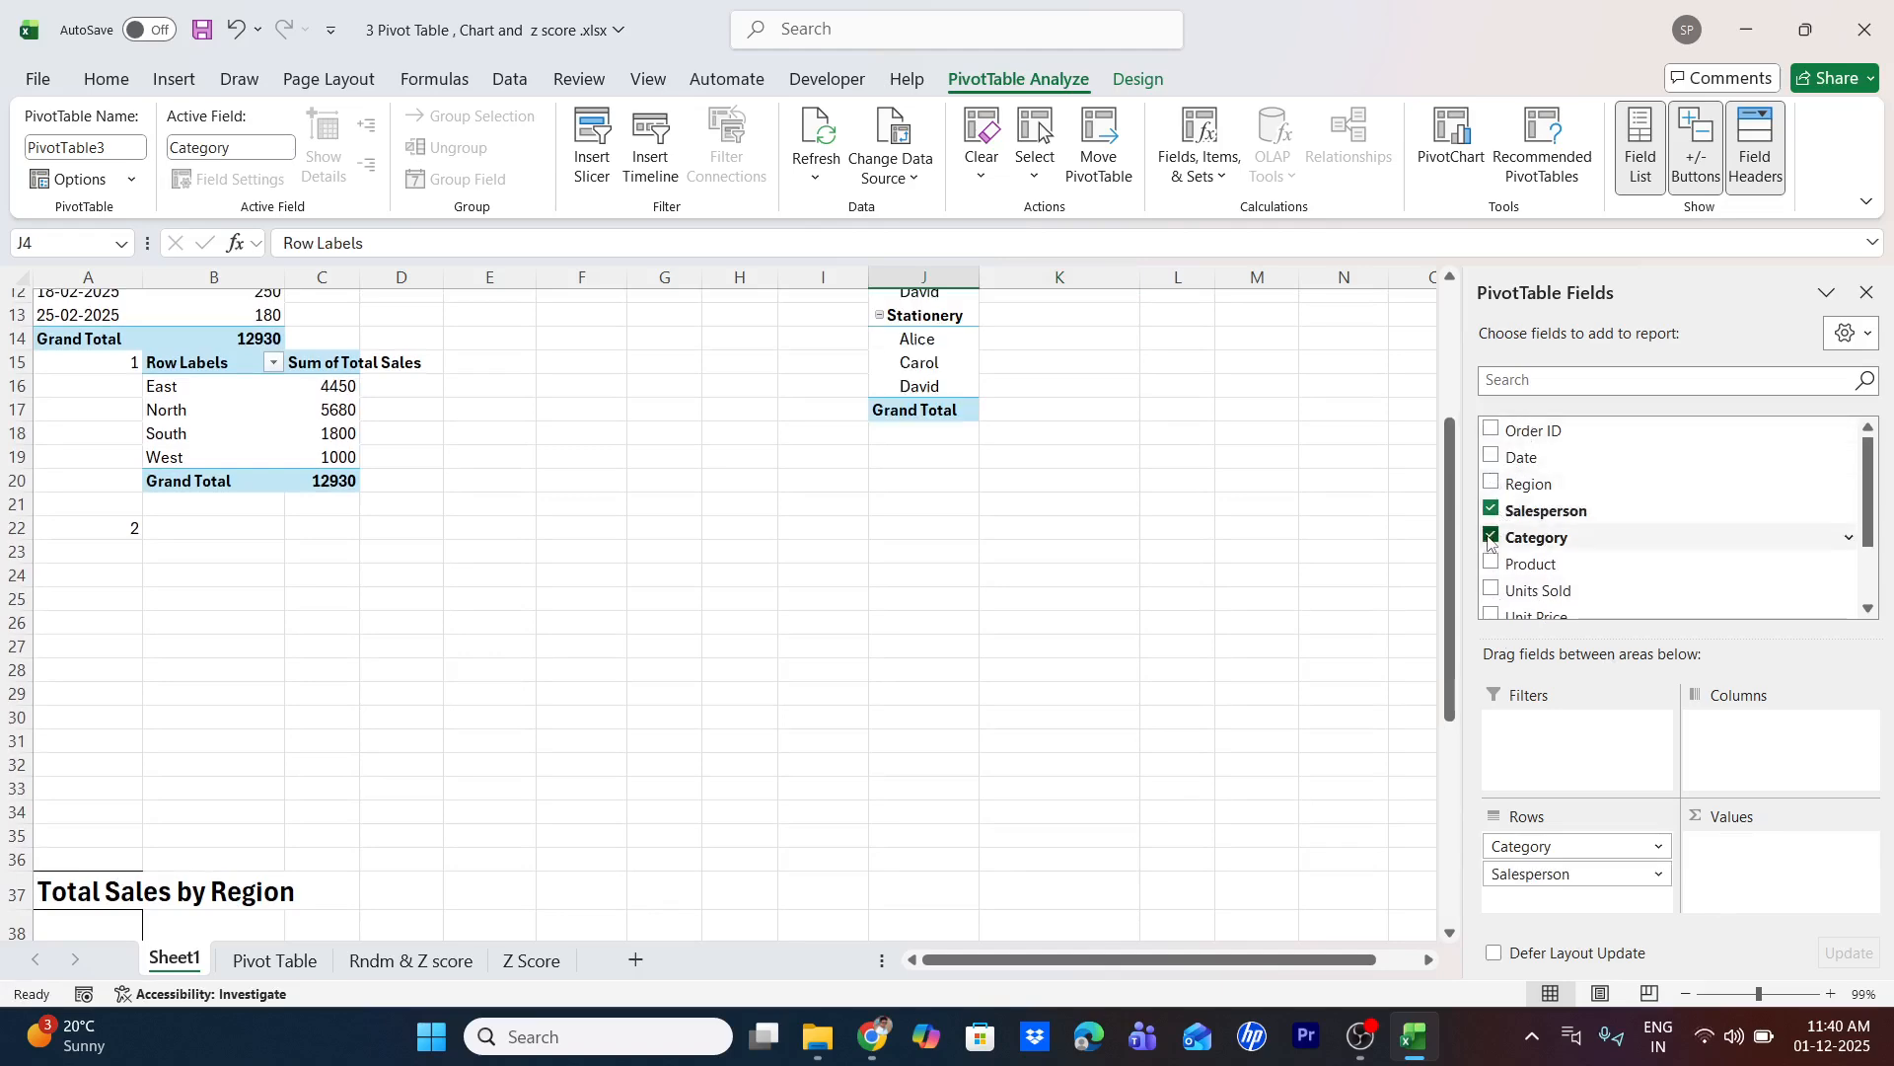
scroll(1495, 538, "down", 3)
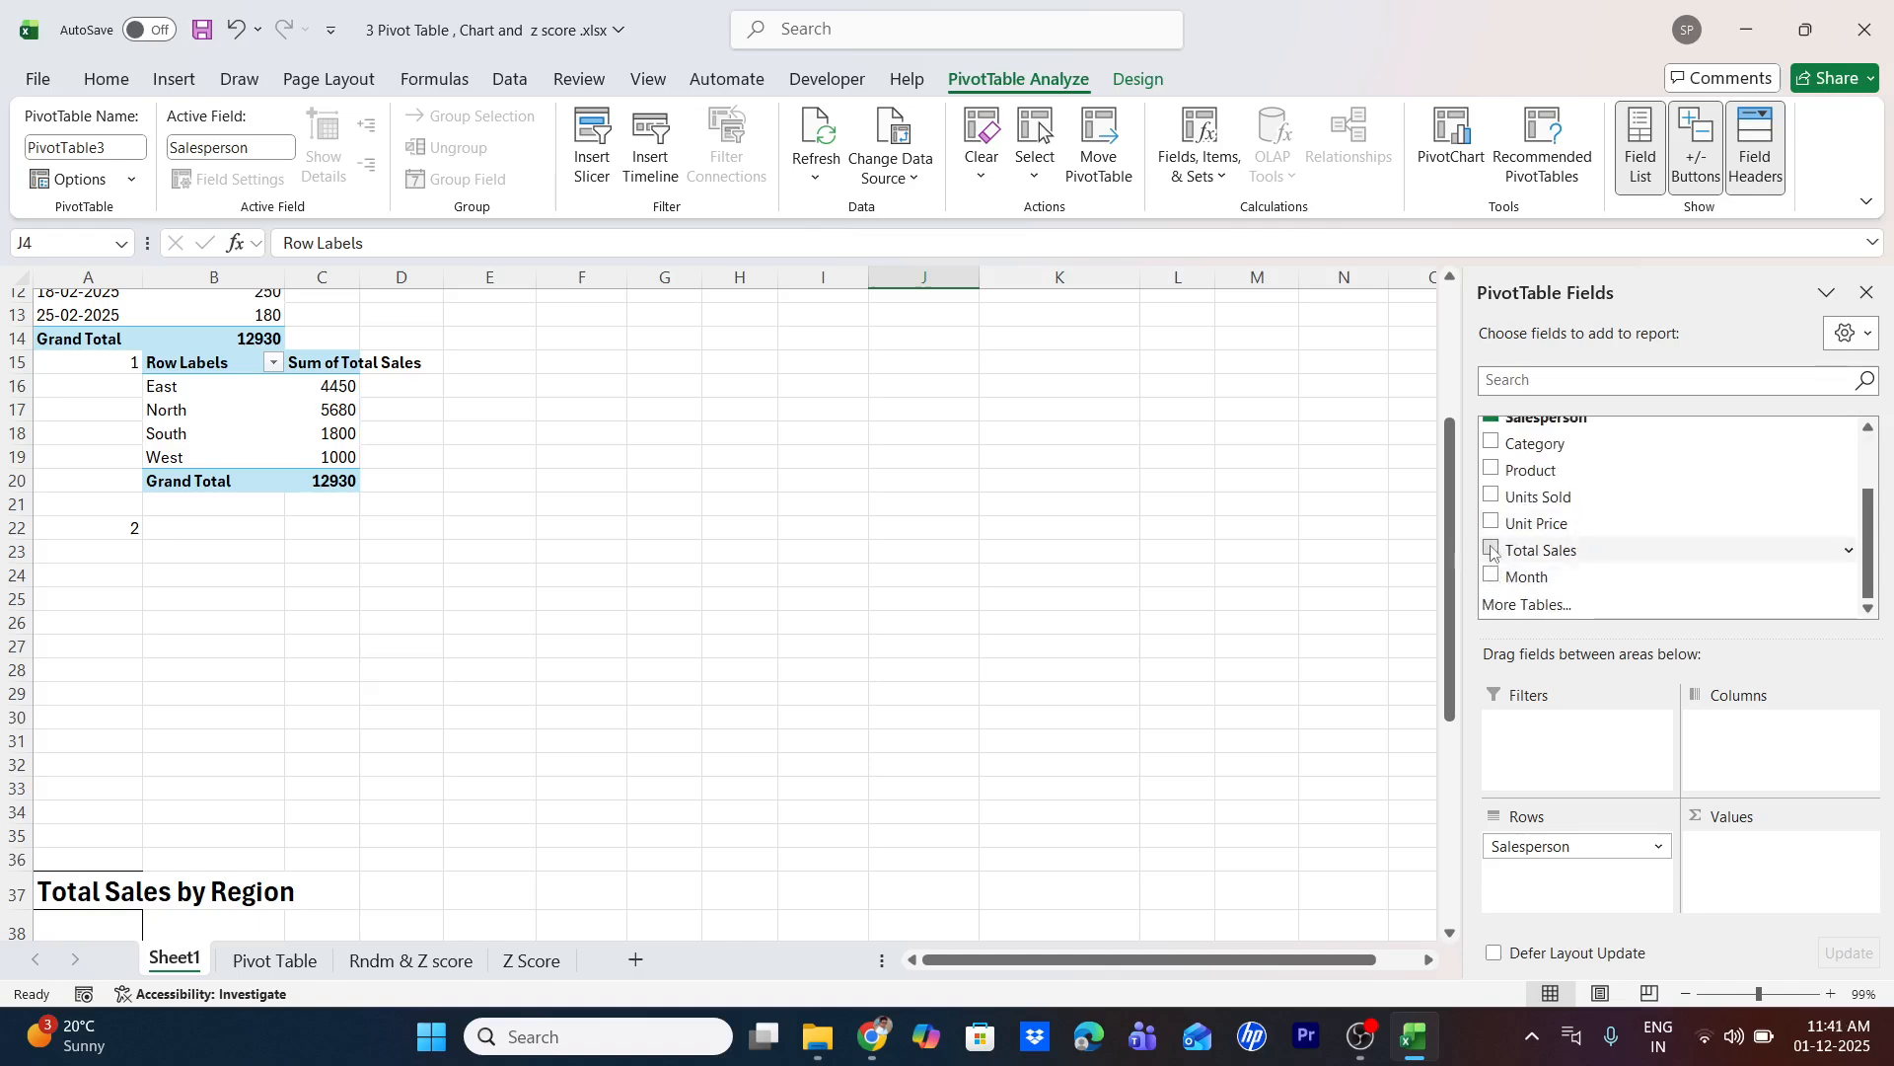
left_click(1492, 549)
scroll(850, 602, "up", 4)
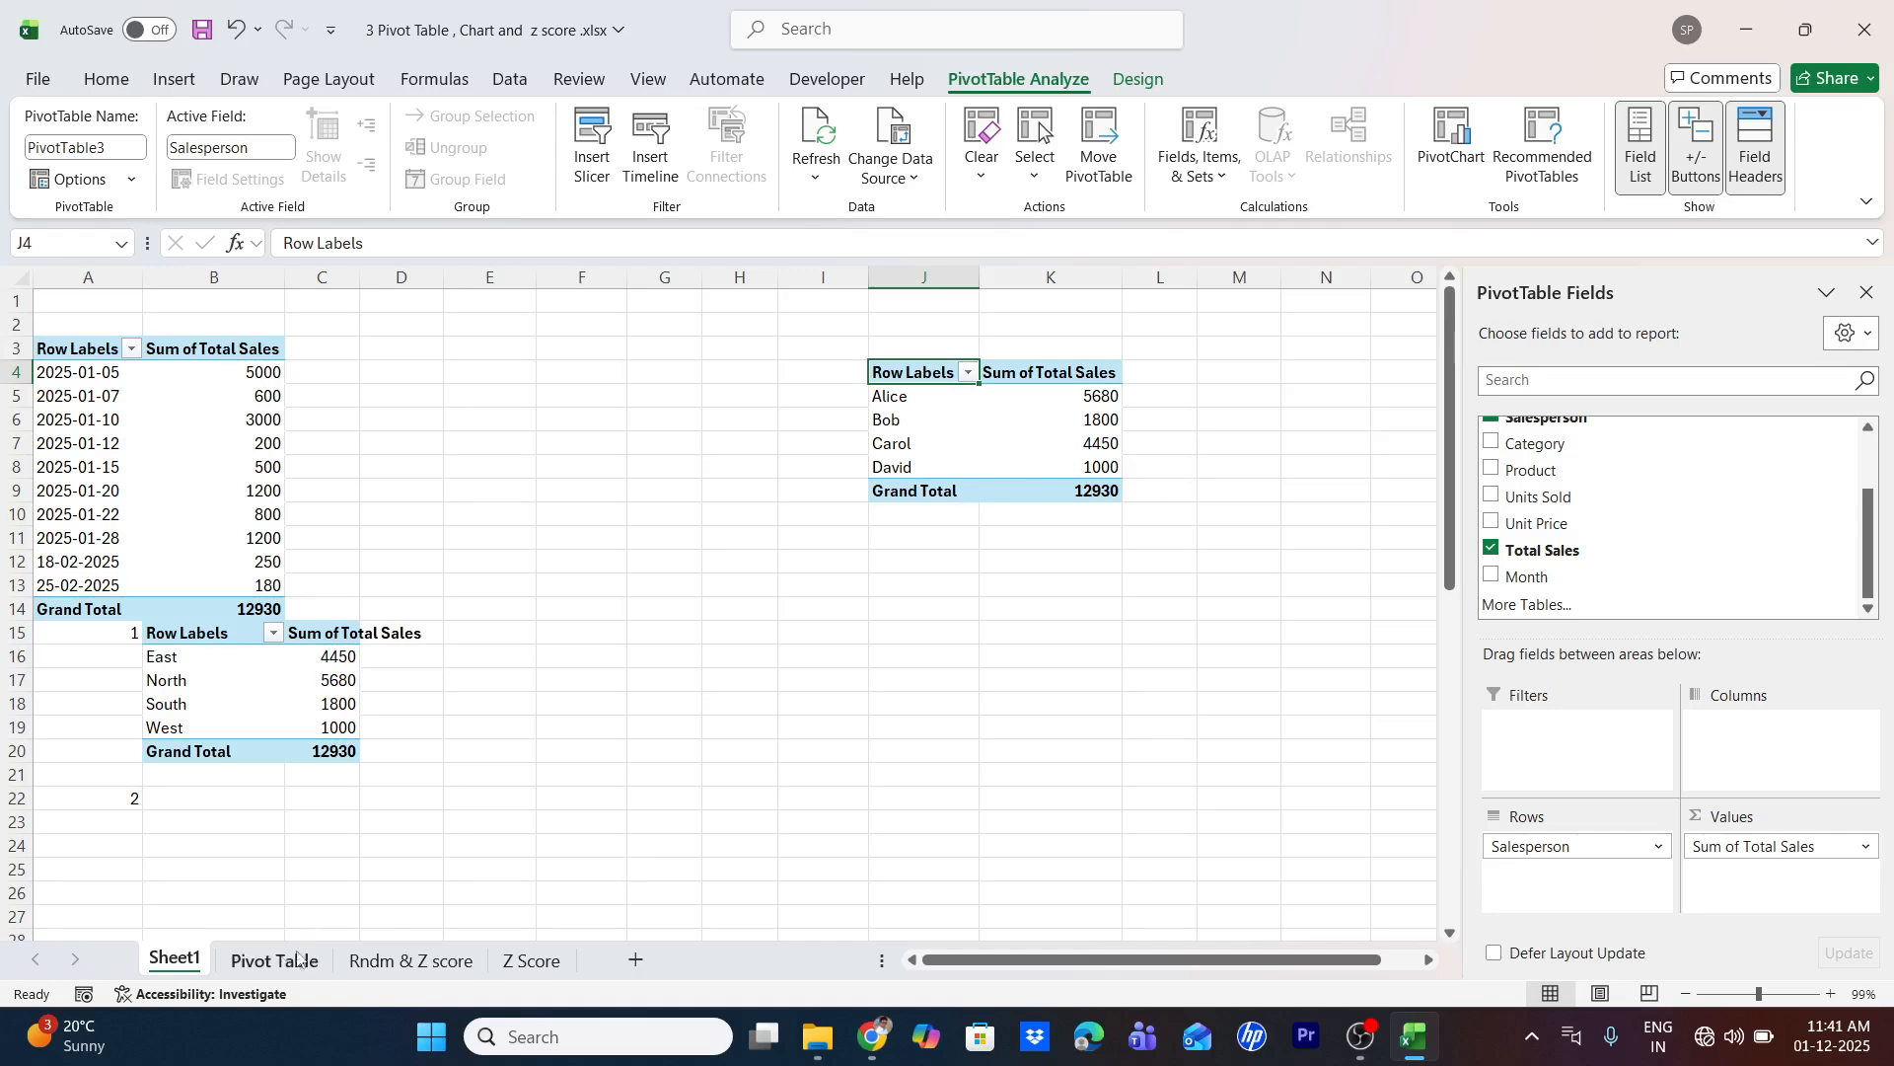
Move Sheet1 after the Pivot Table sheet and open the Rndm & Z score sheet
left_click_drag(187, 965, 340, 969)
left_click(359, 963)
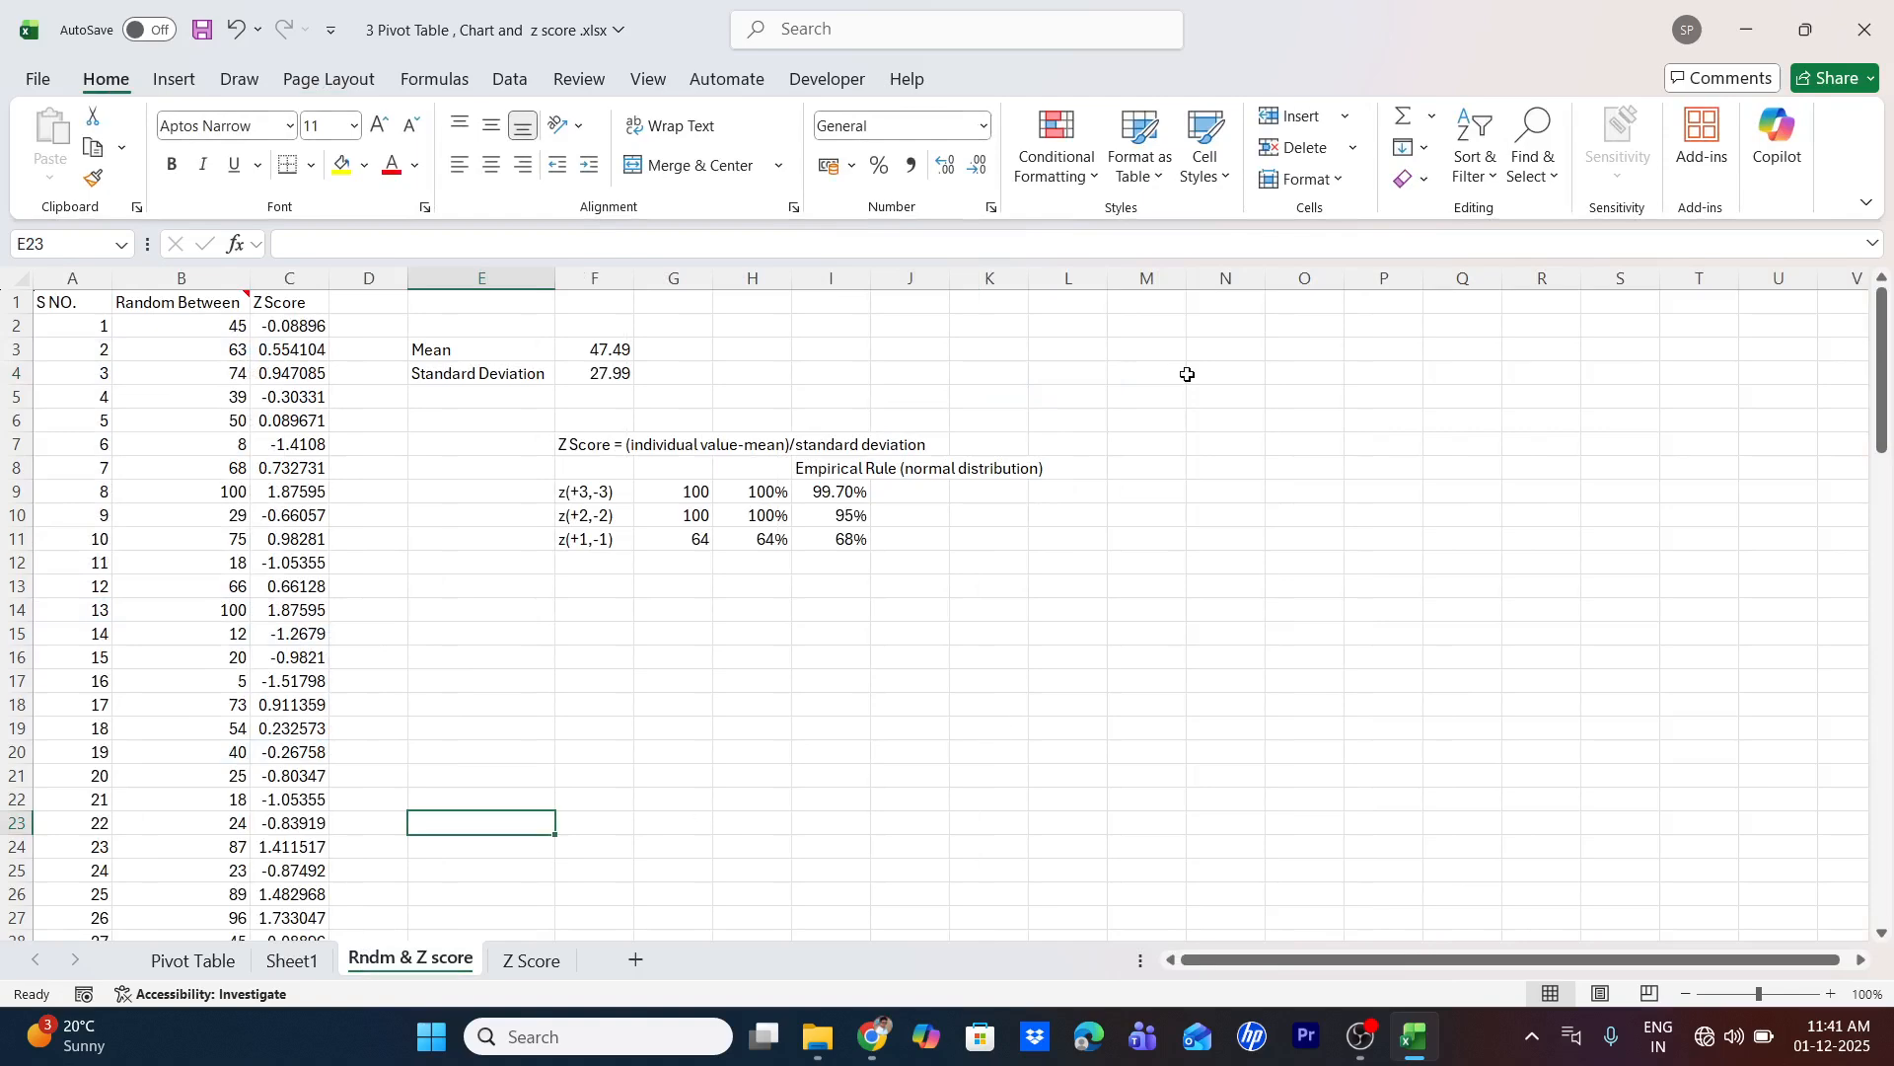
Enter the formula =RANDBETWEEN(15,19) in cell M2 of the Rndm & Z score sheet
left_click(1147, 300)
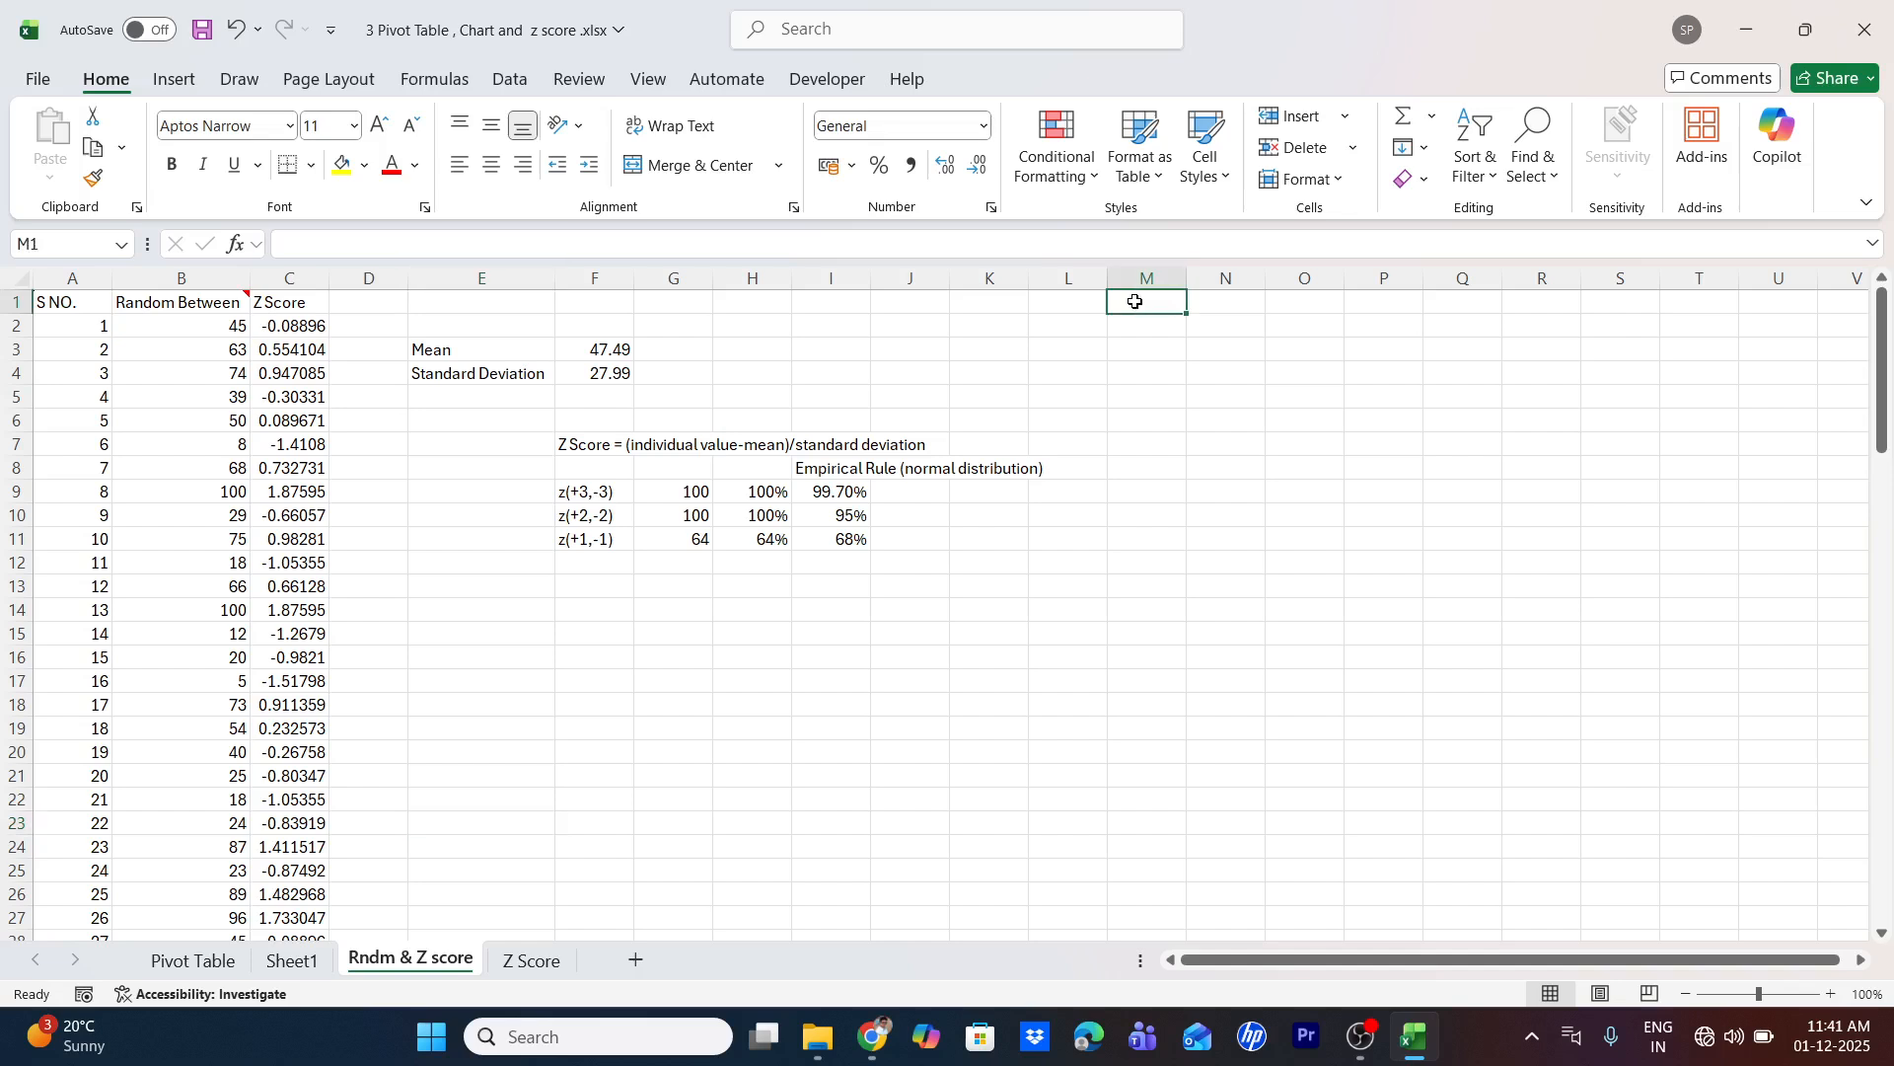
key("Down")
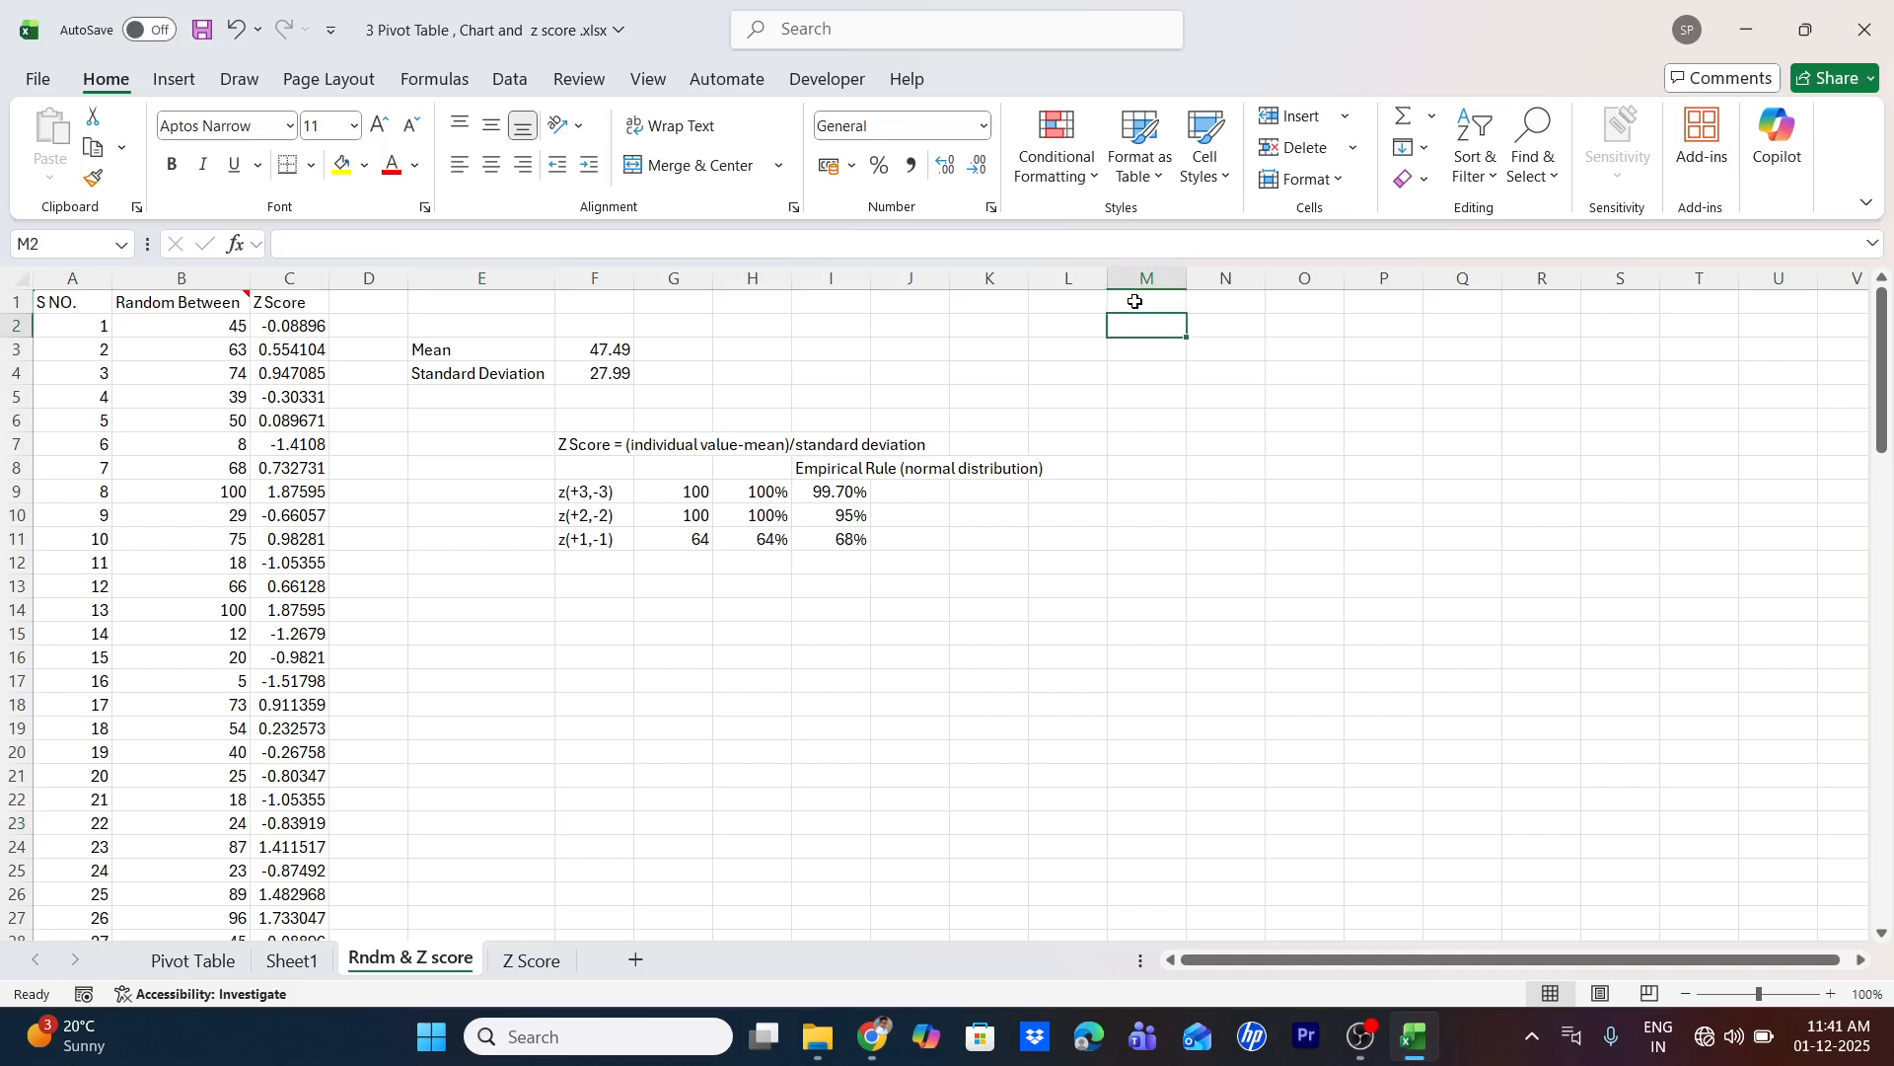
type("=rand")
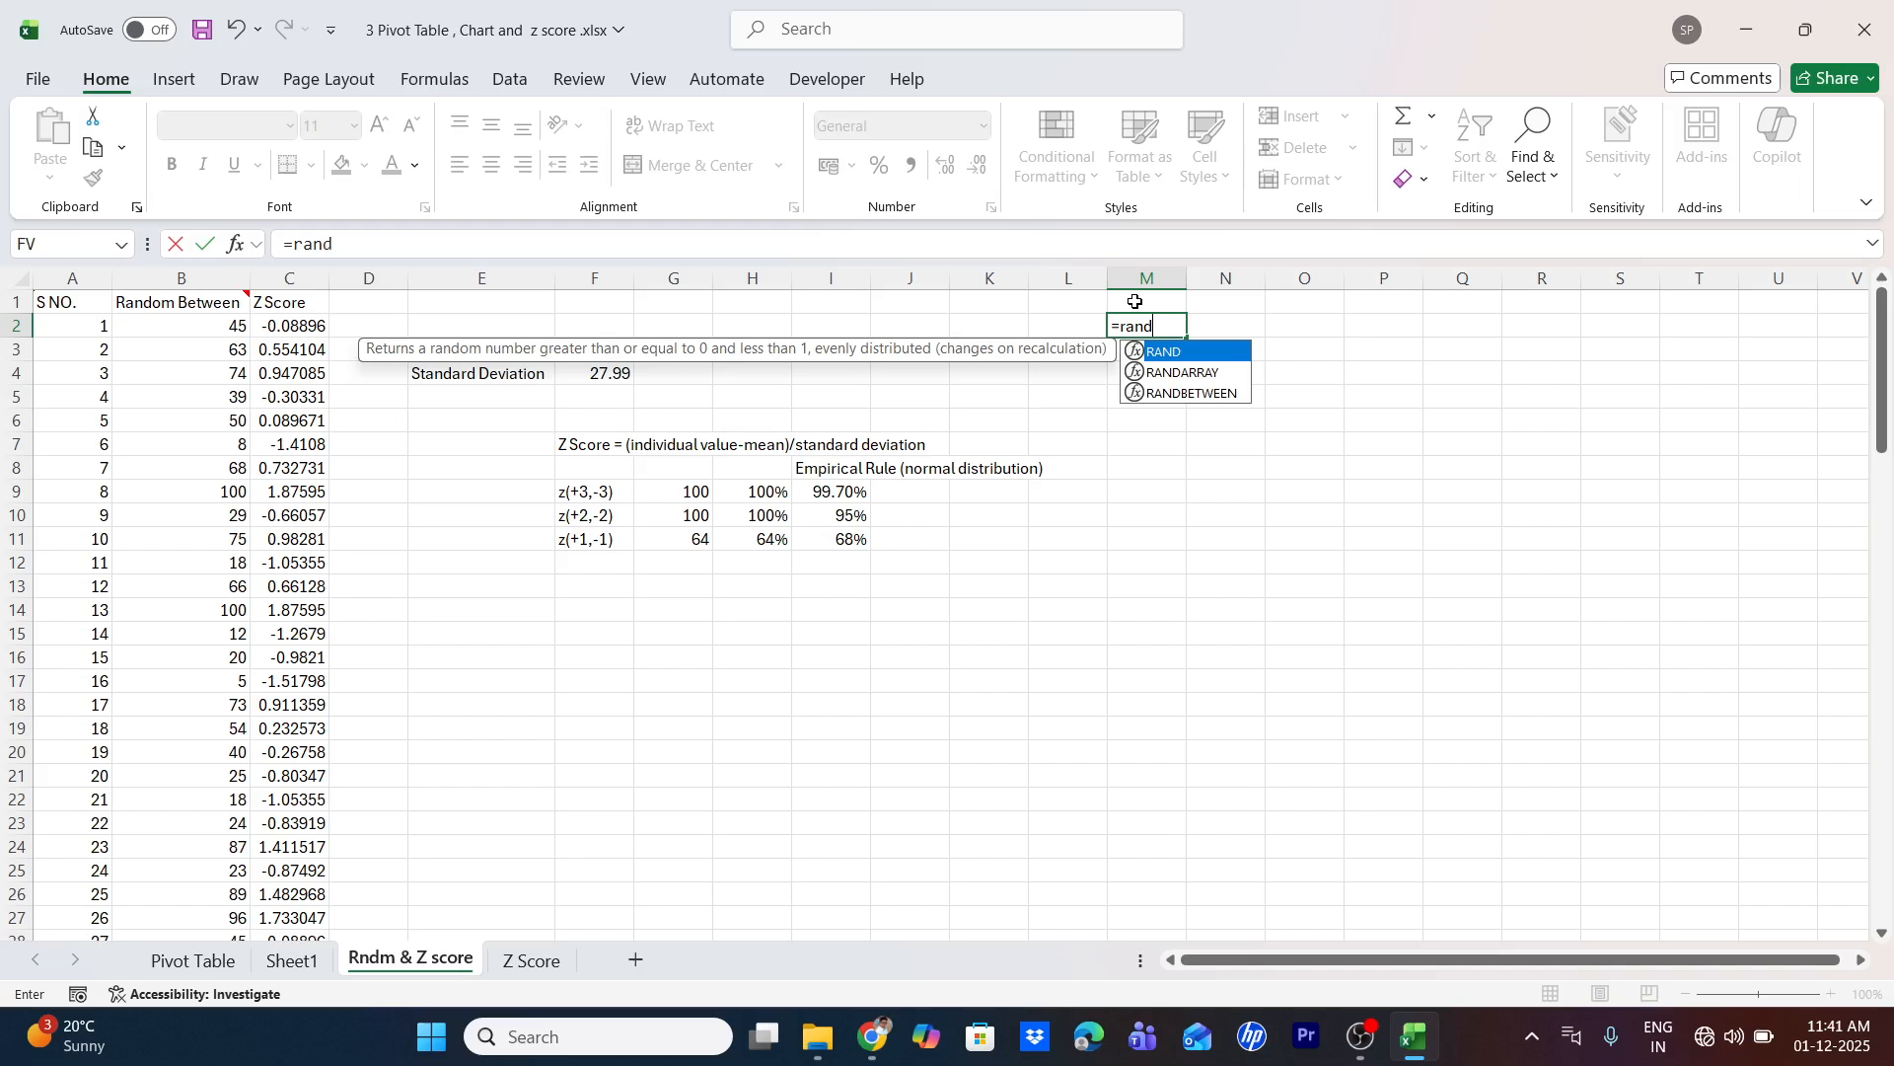
key("Down")
key("Down")
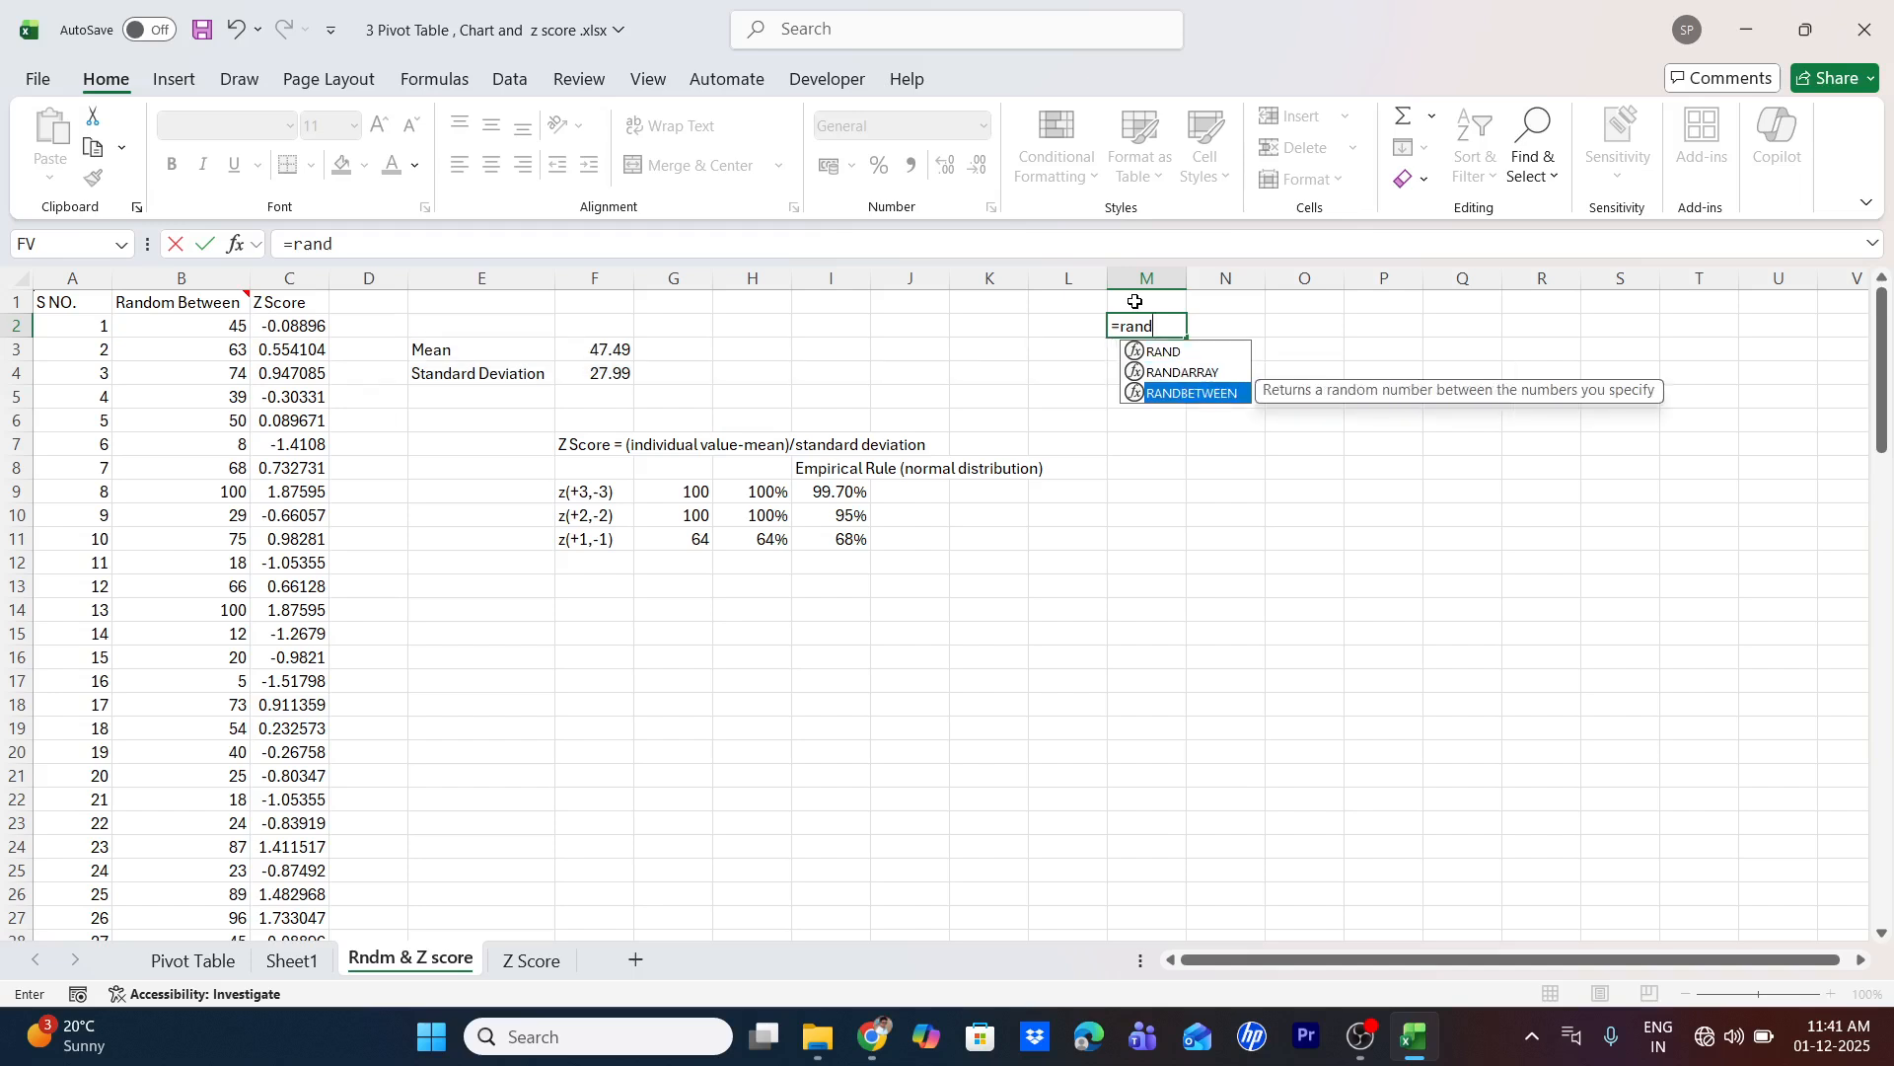
key("Tab")
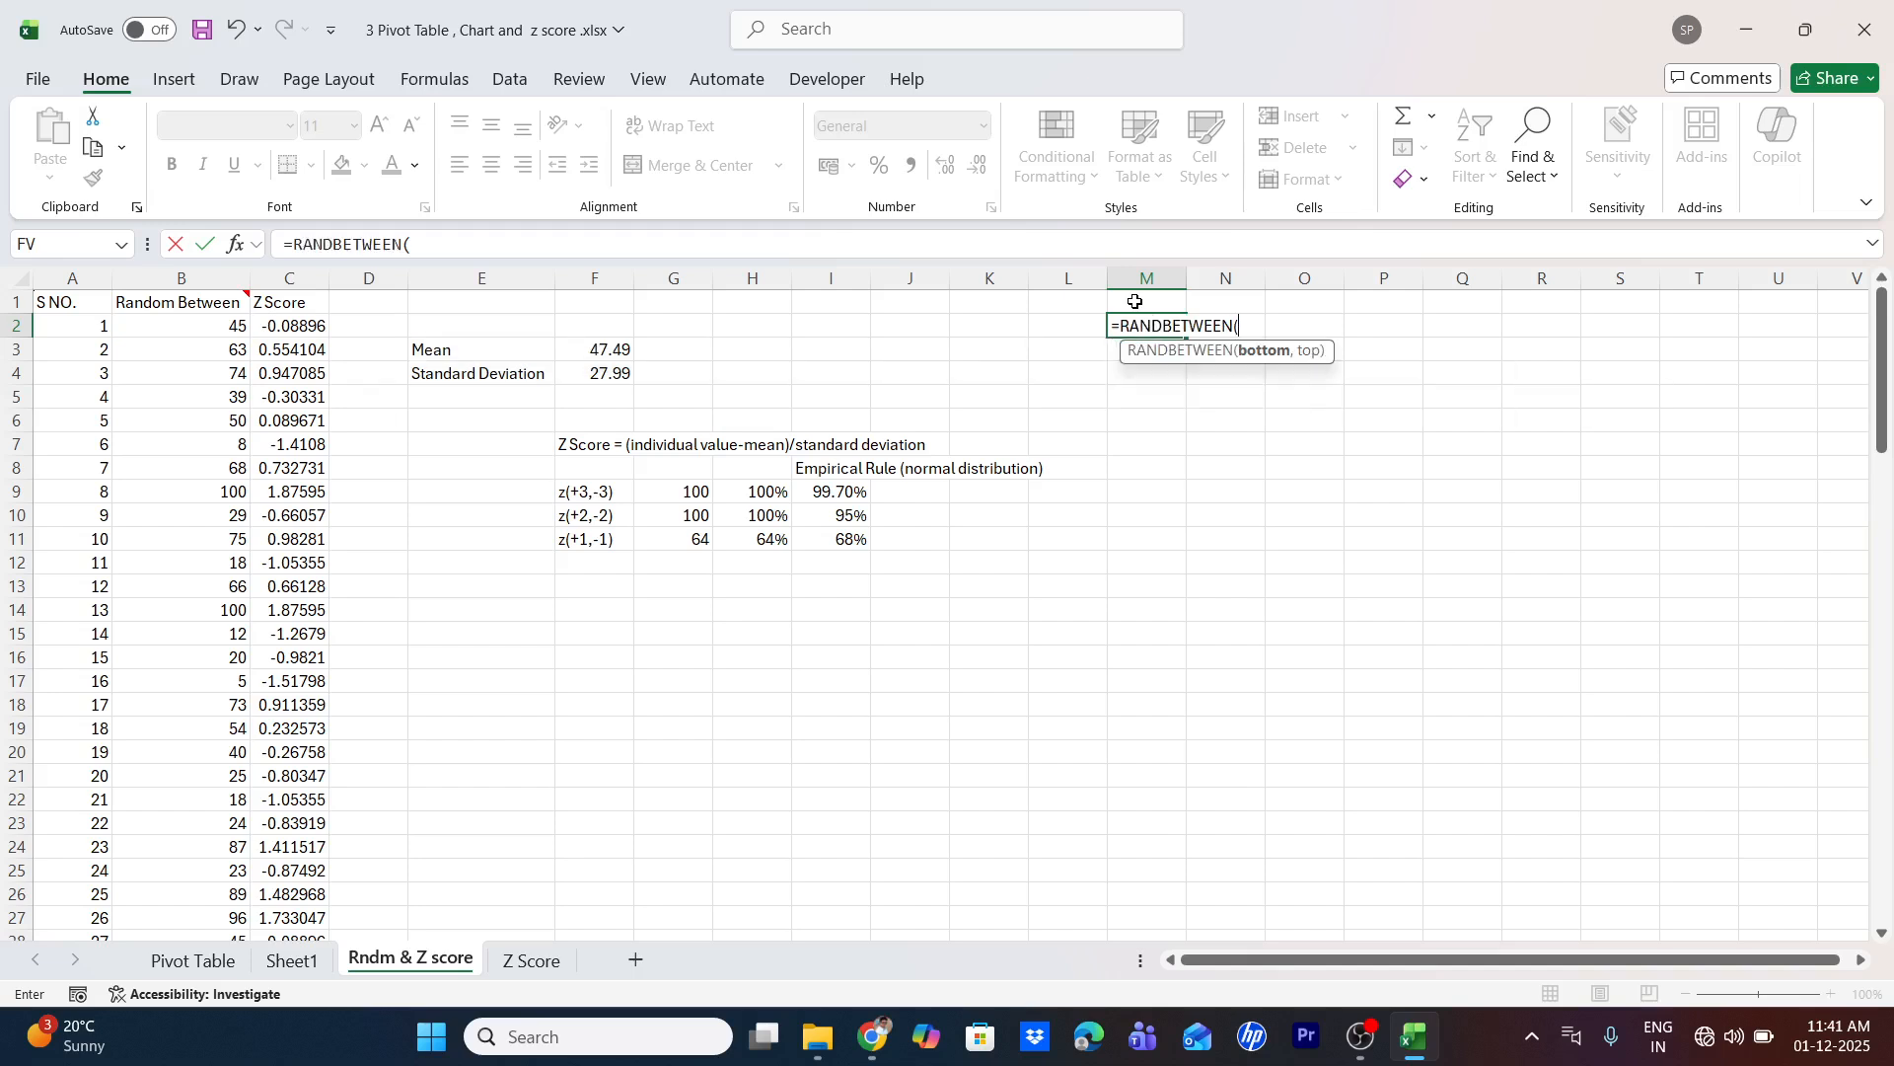
type("15,19)")
key("Return")
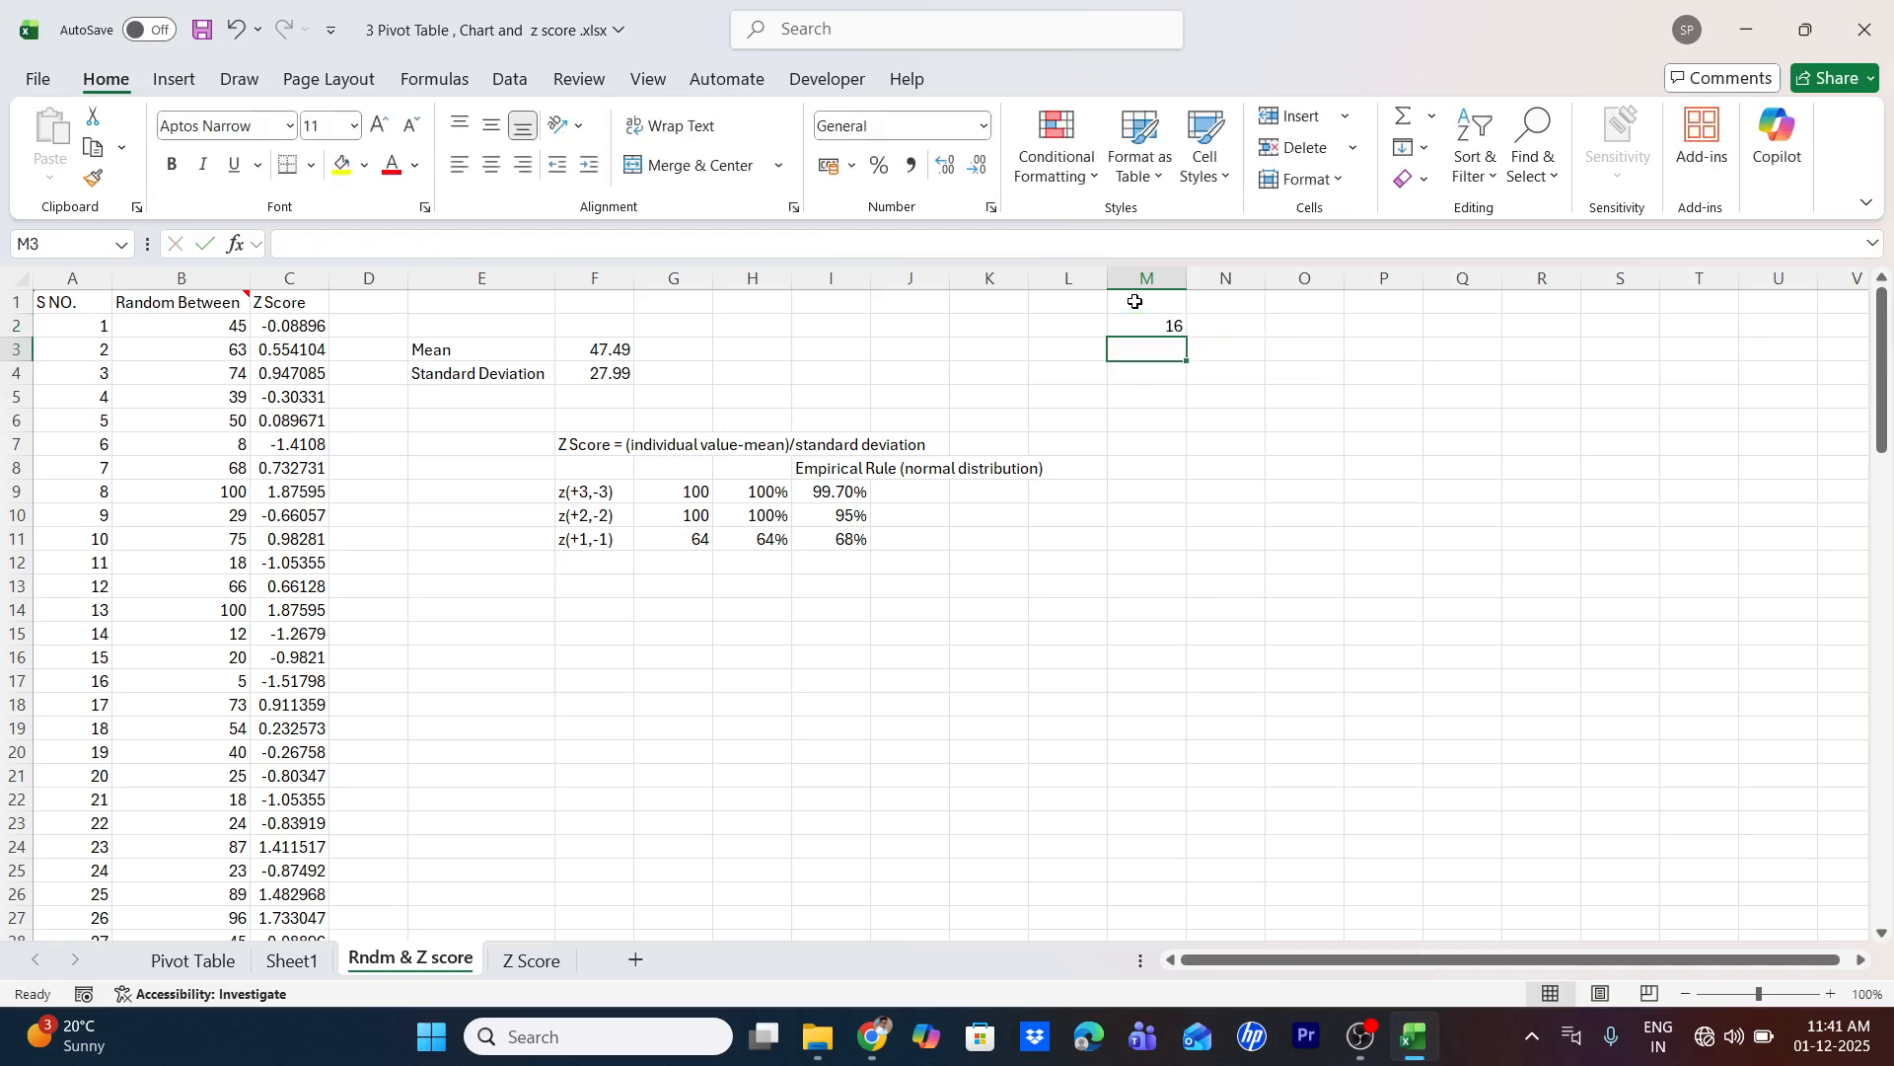
Fill the RANDBETWEEN formula from M2 down to M78
left_click(1179, 327)
left_click_drag(1186, 338, 1199, 894)
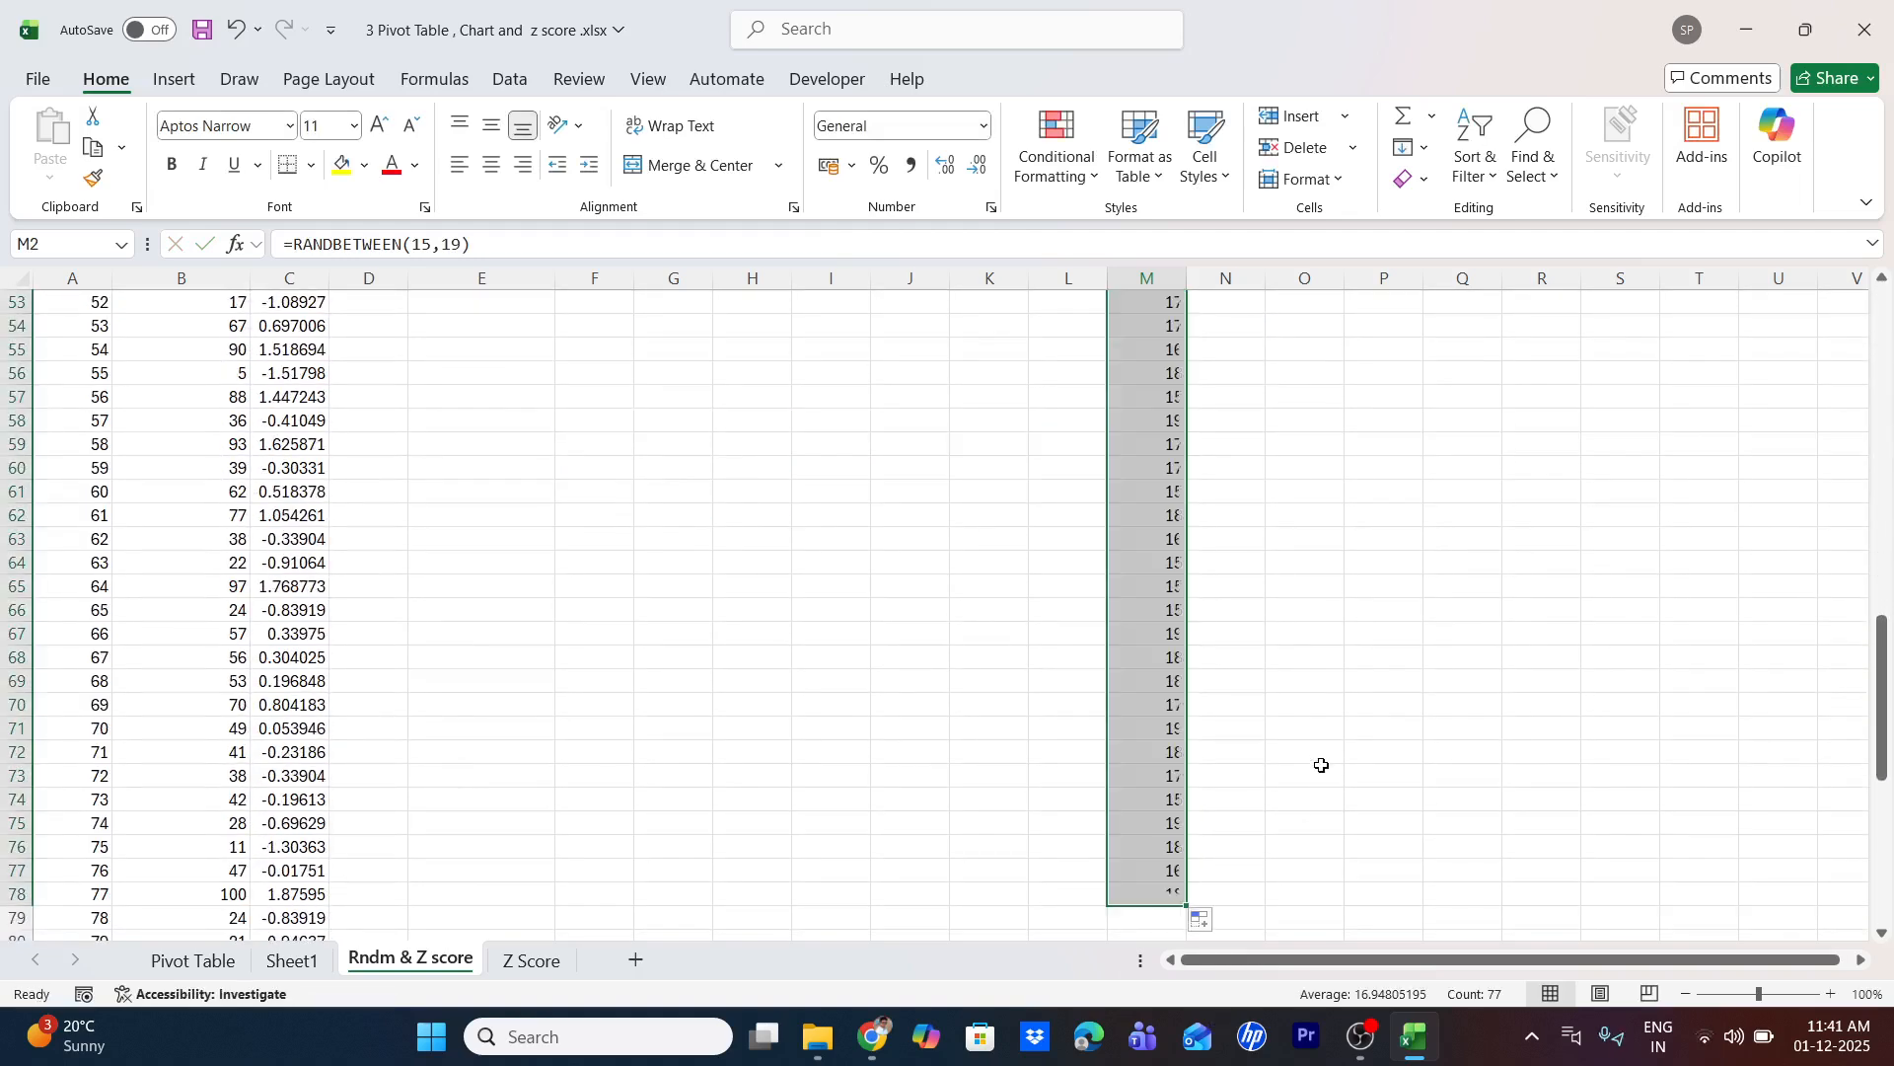
scroll(1249, 731, "up", 17)
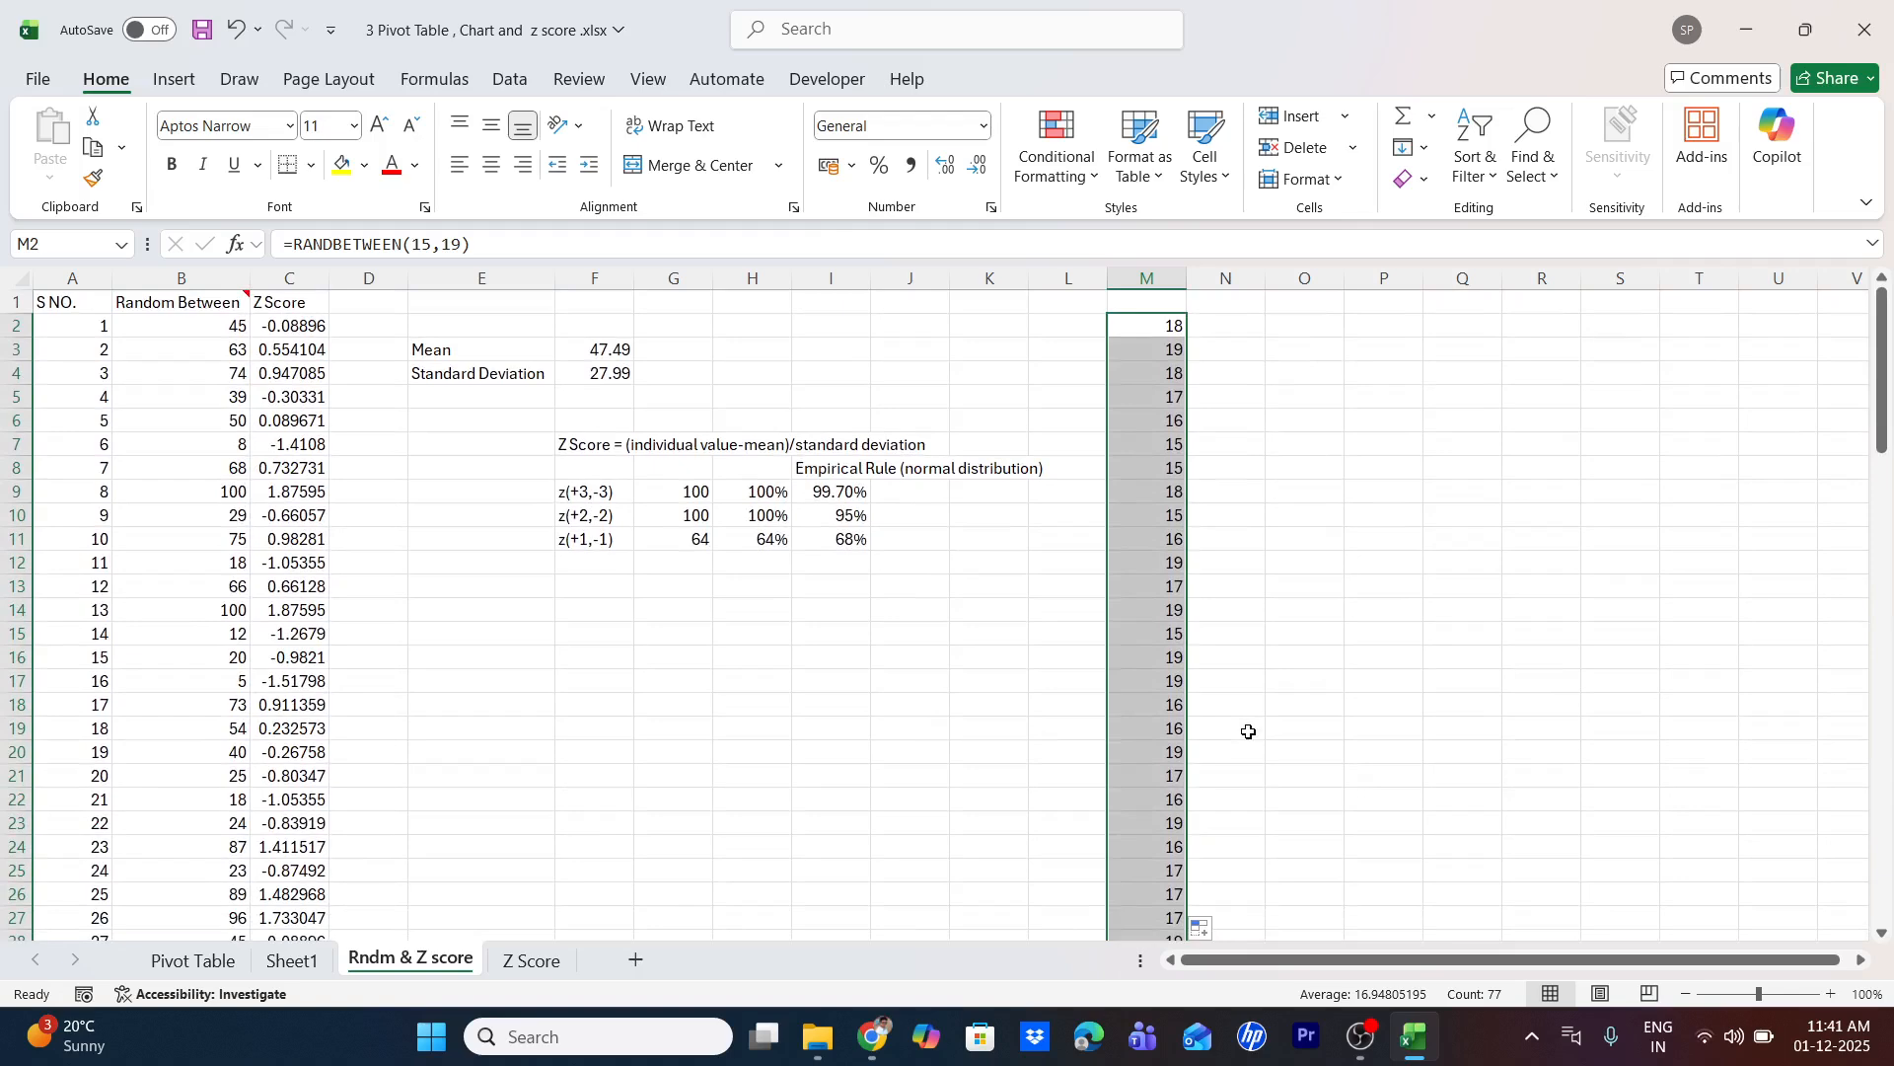
Re-enter the unchanged RANDBETWEEN formulas in M2 and M4 to examine how the random numbers in column M recalculate
key("Right")
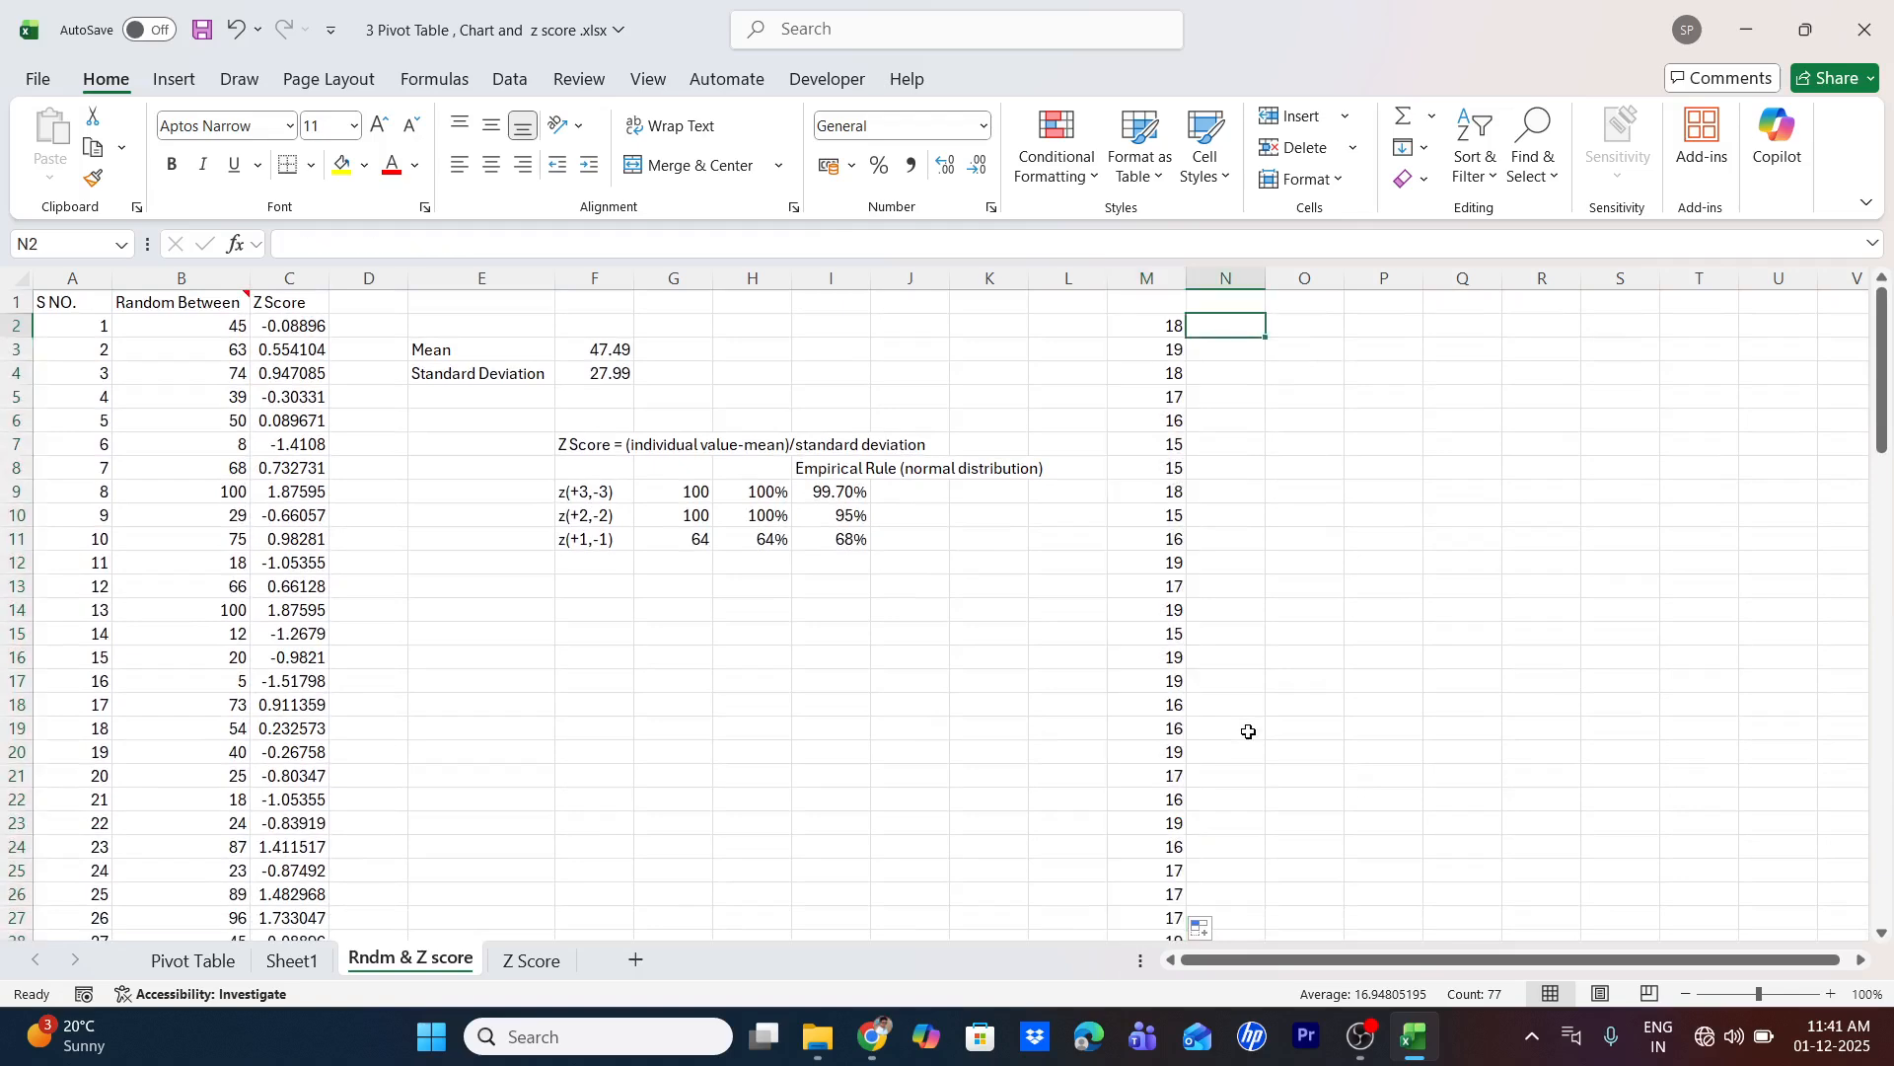
key("Down")
key("Left")
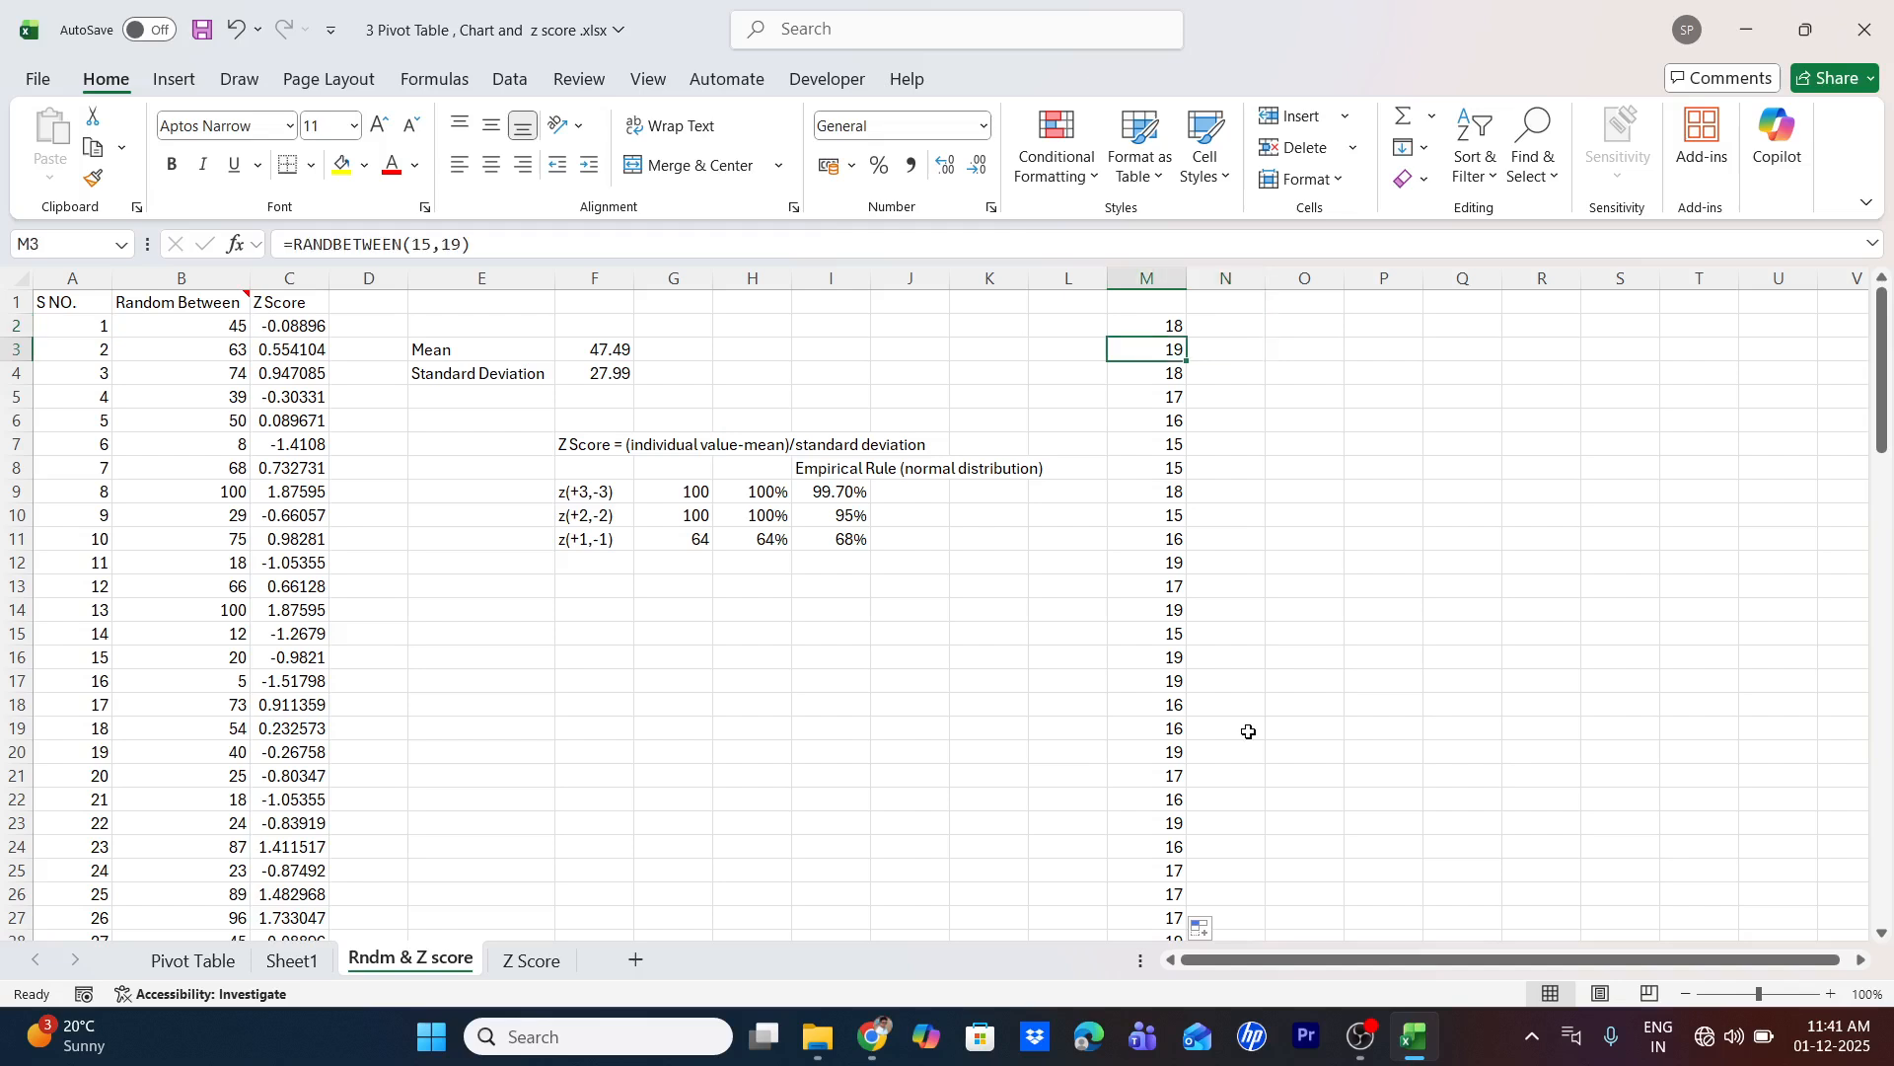
key("Down")
key("Up")
key("Up")
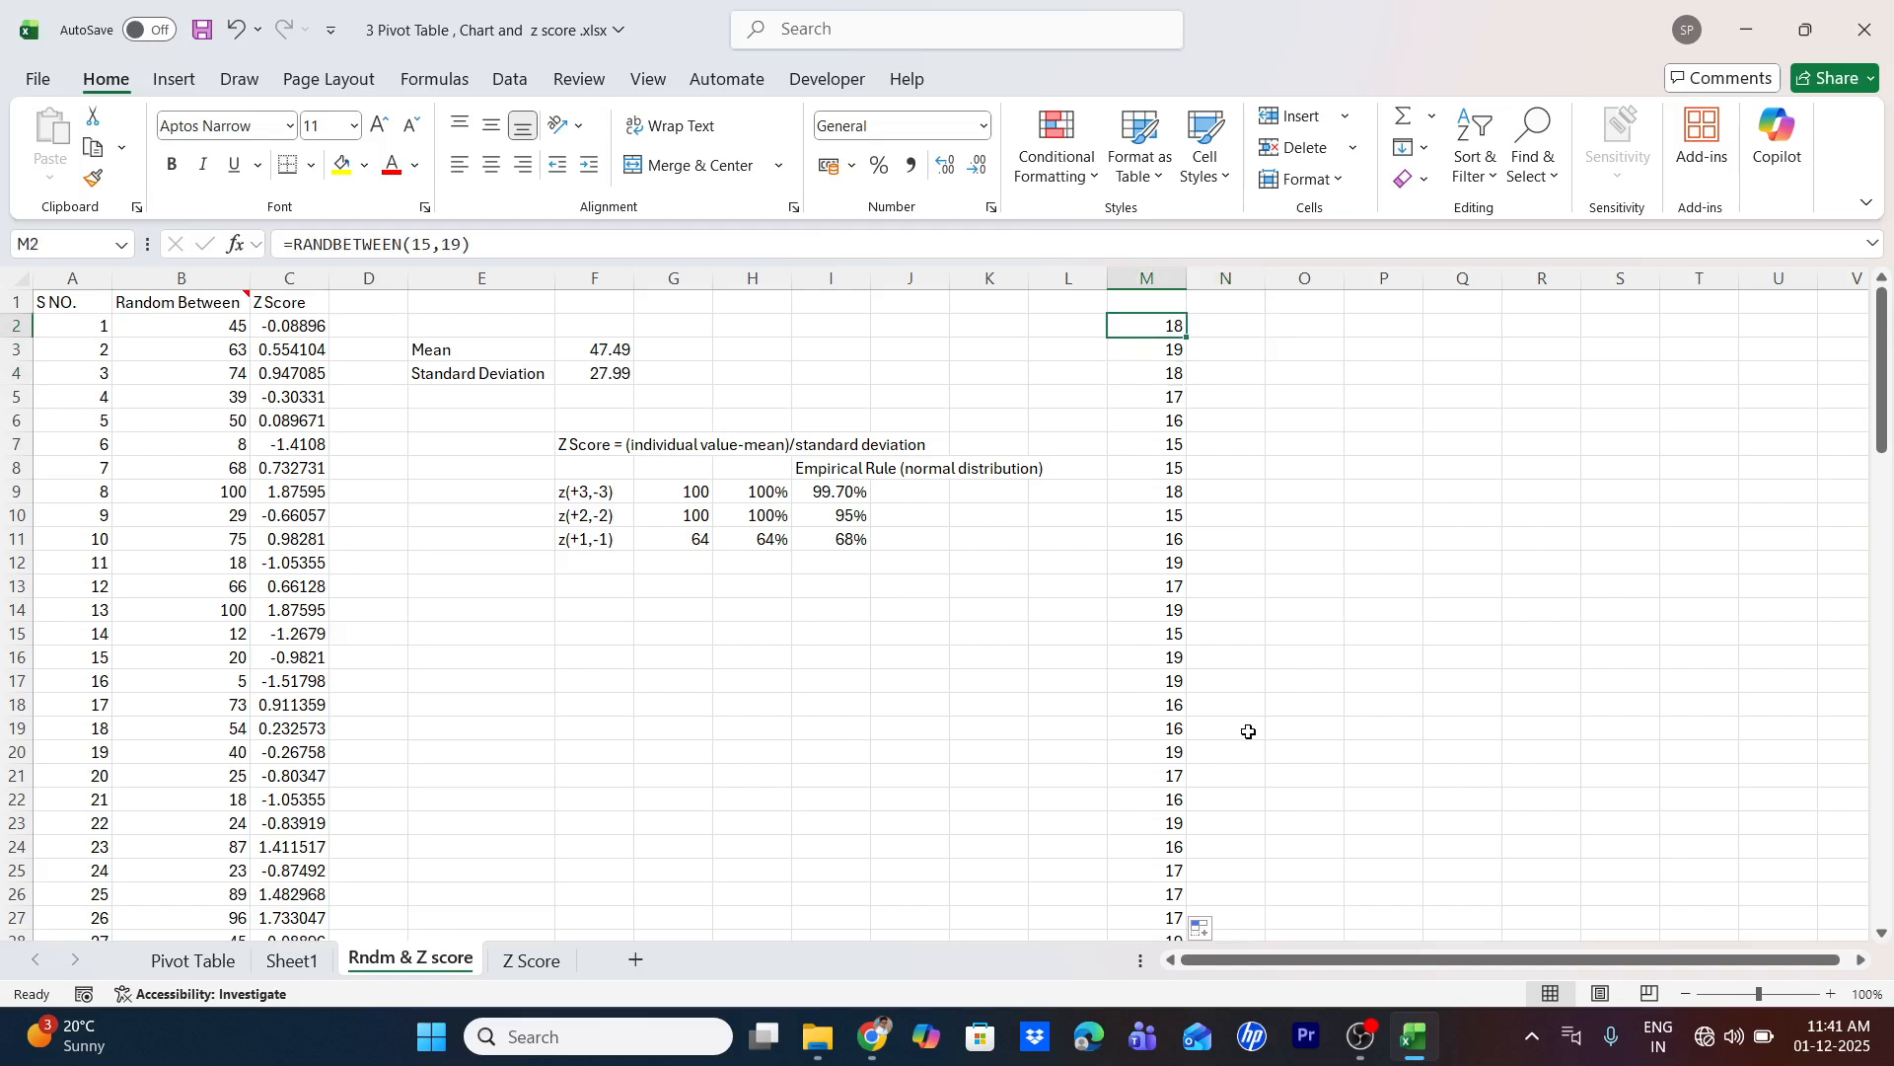
key("F2")
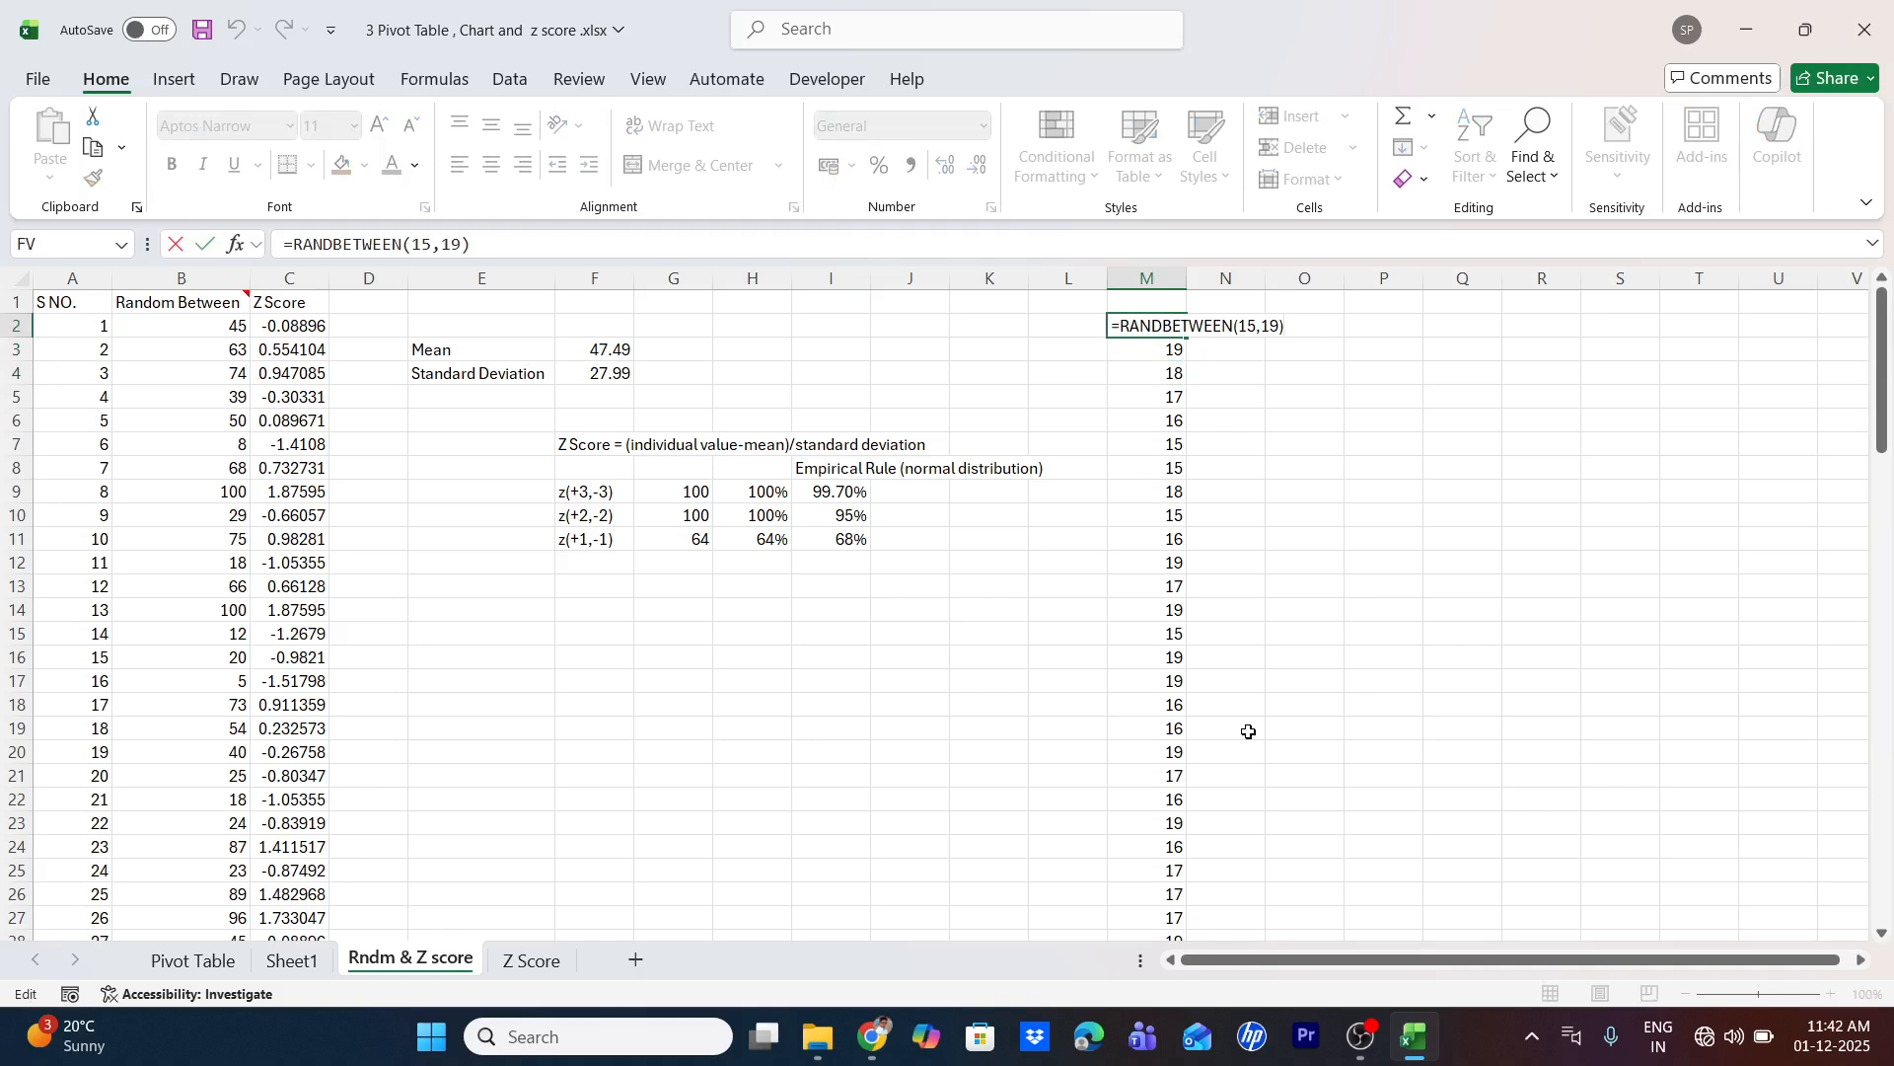
key("Return")
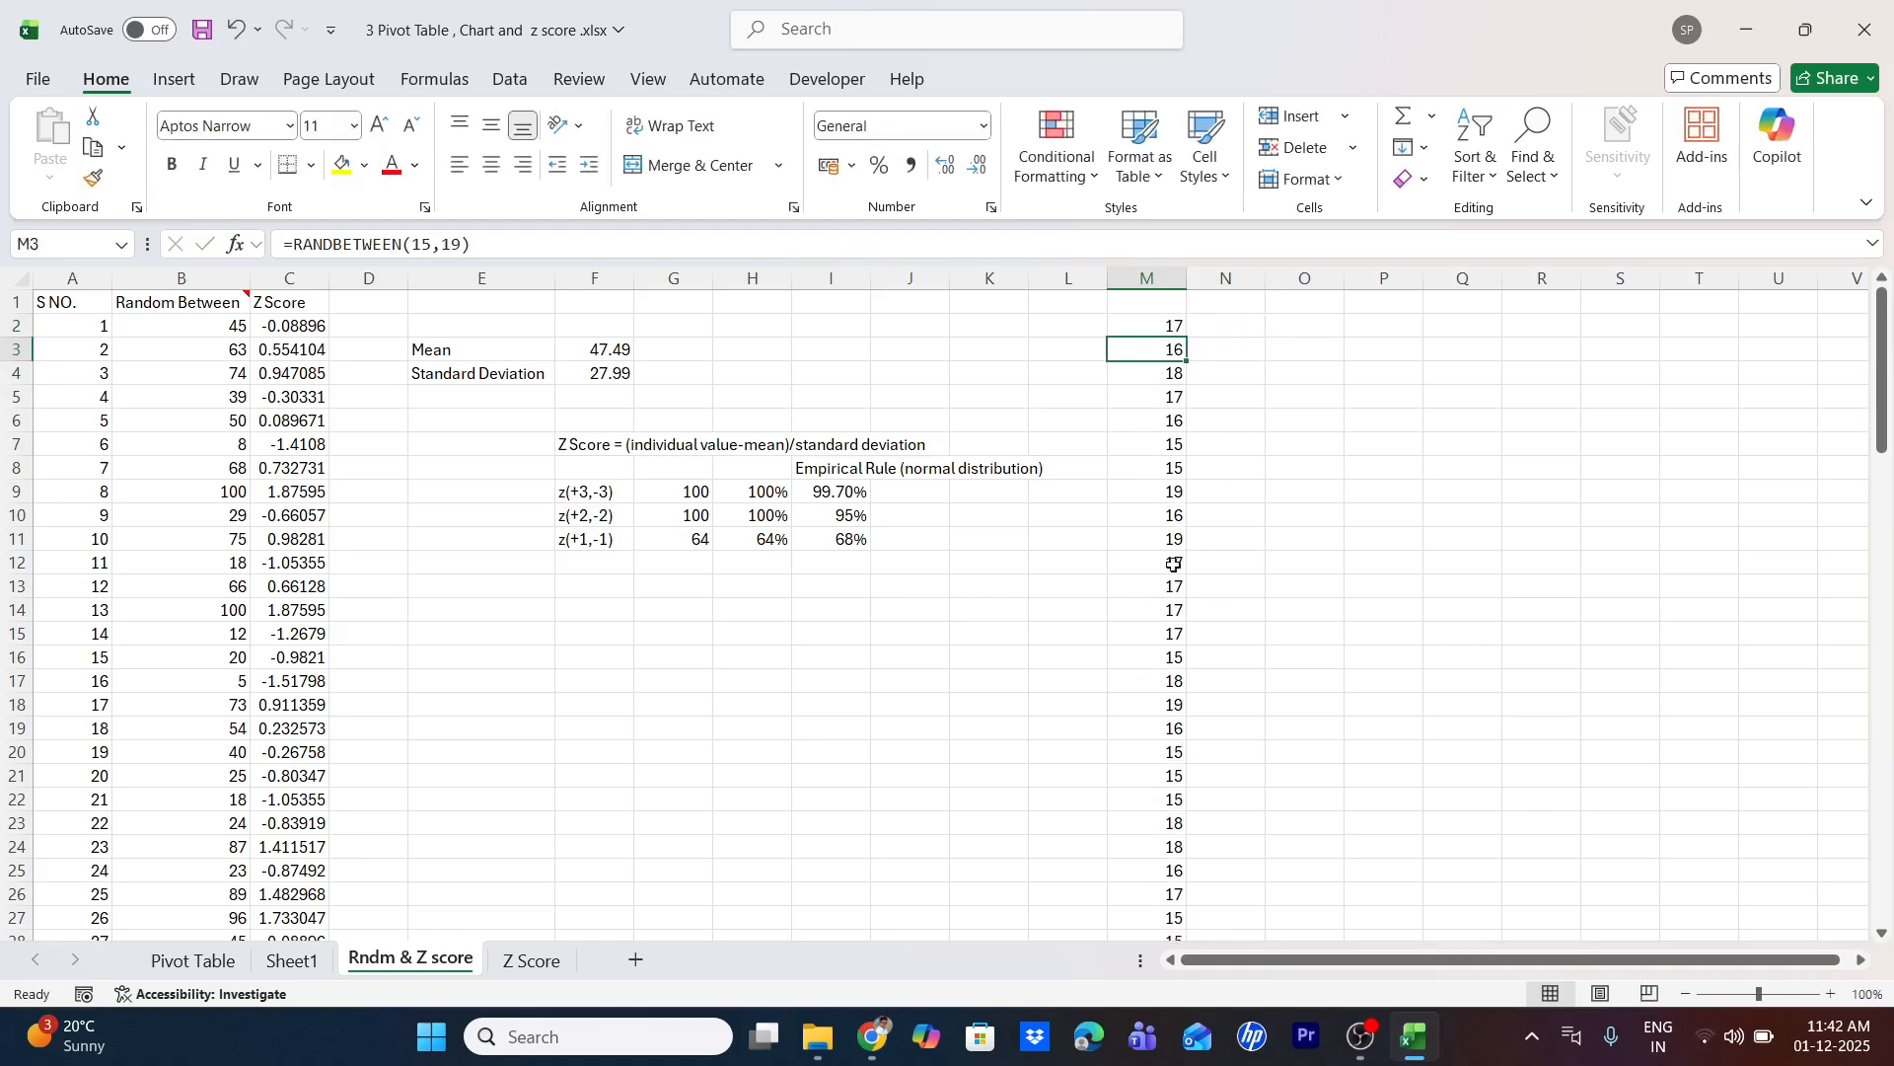
key("Down")
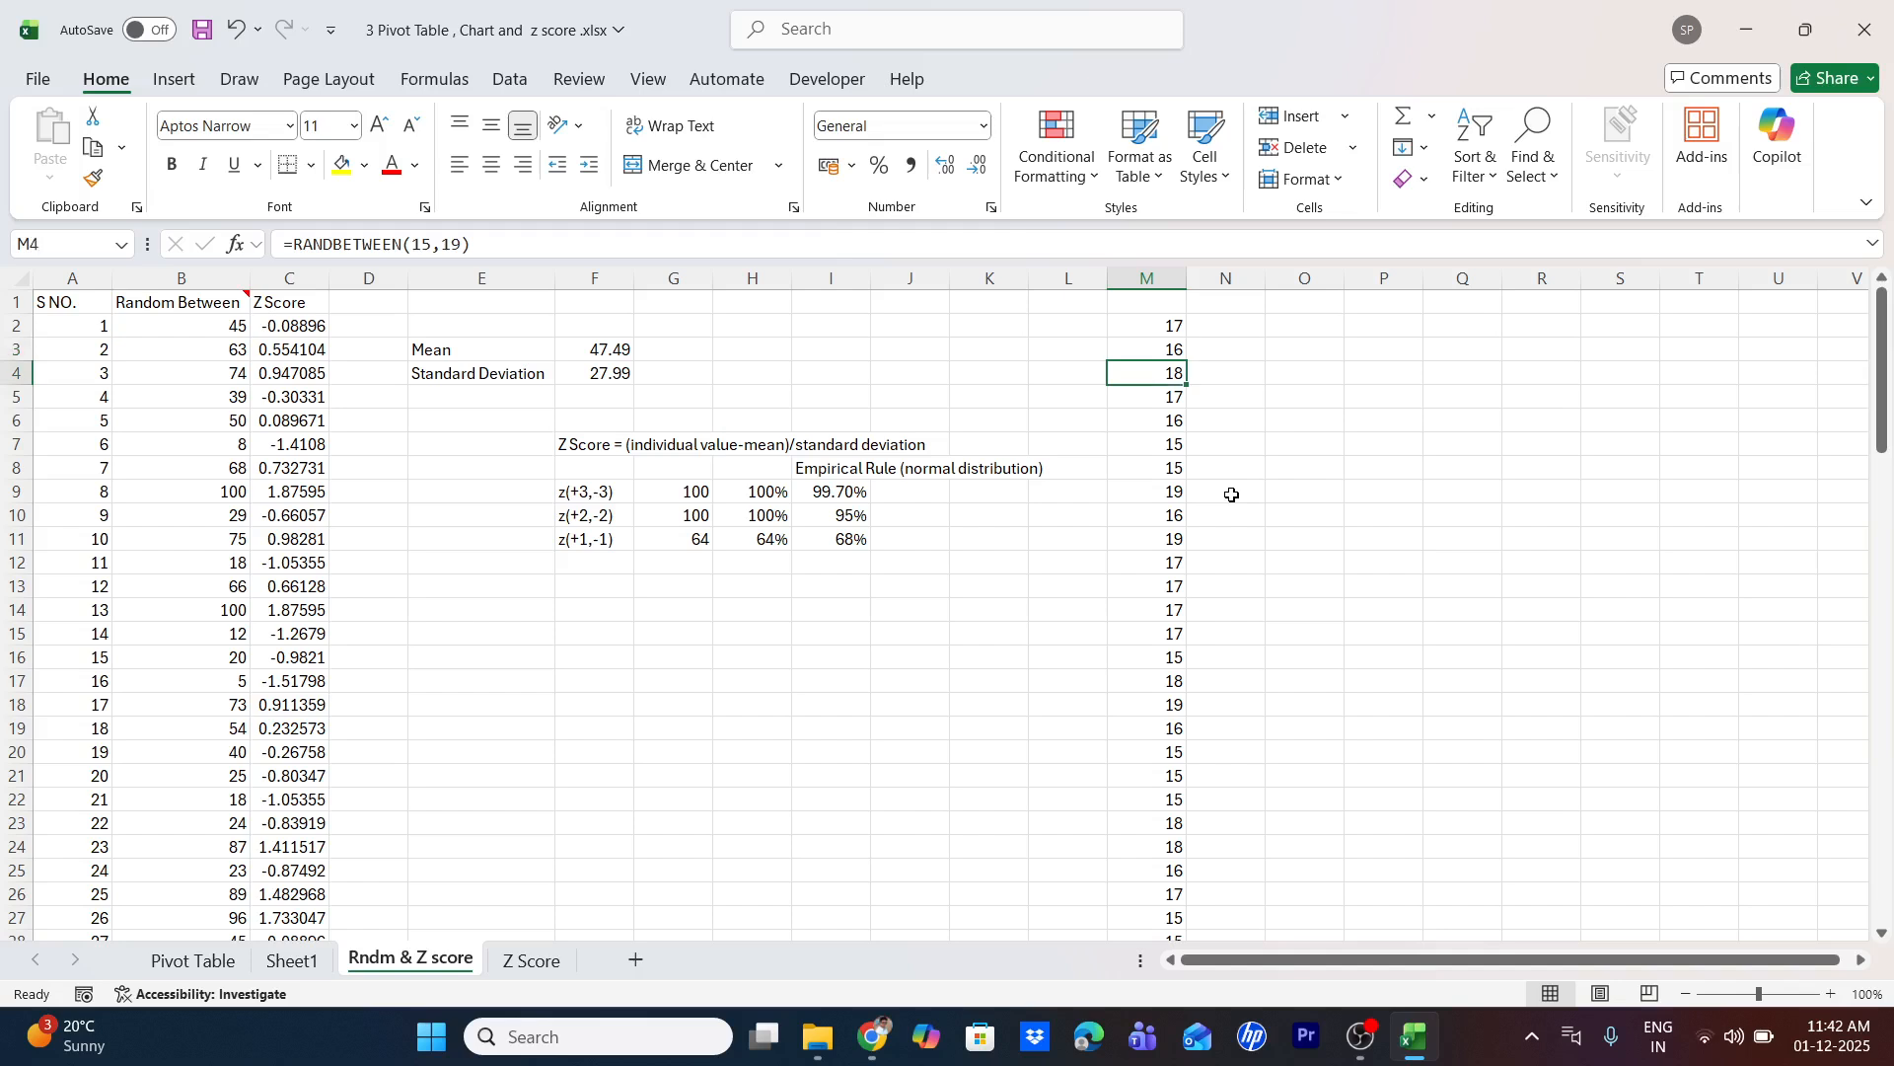
key("F2")
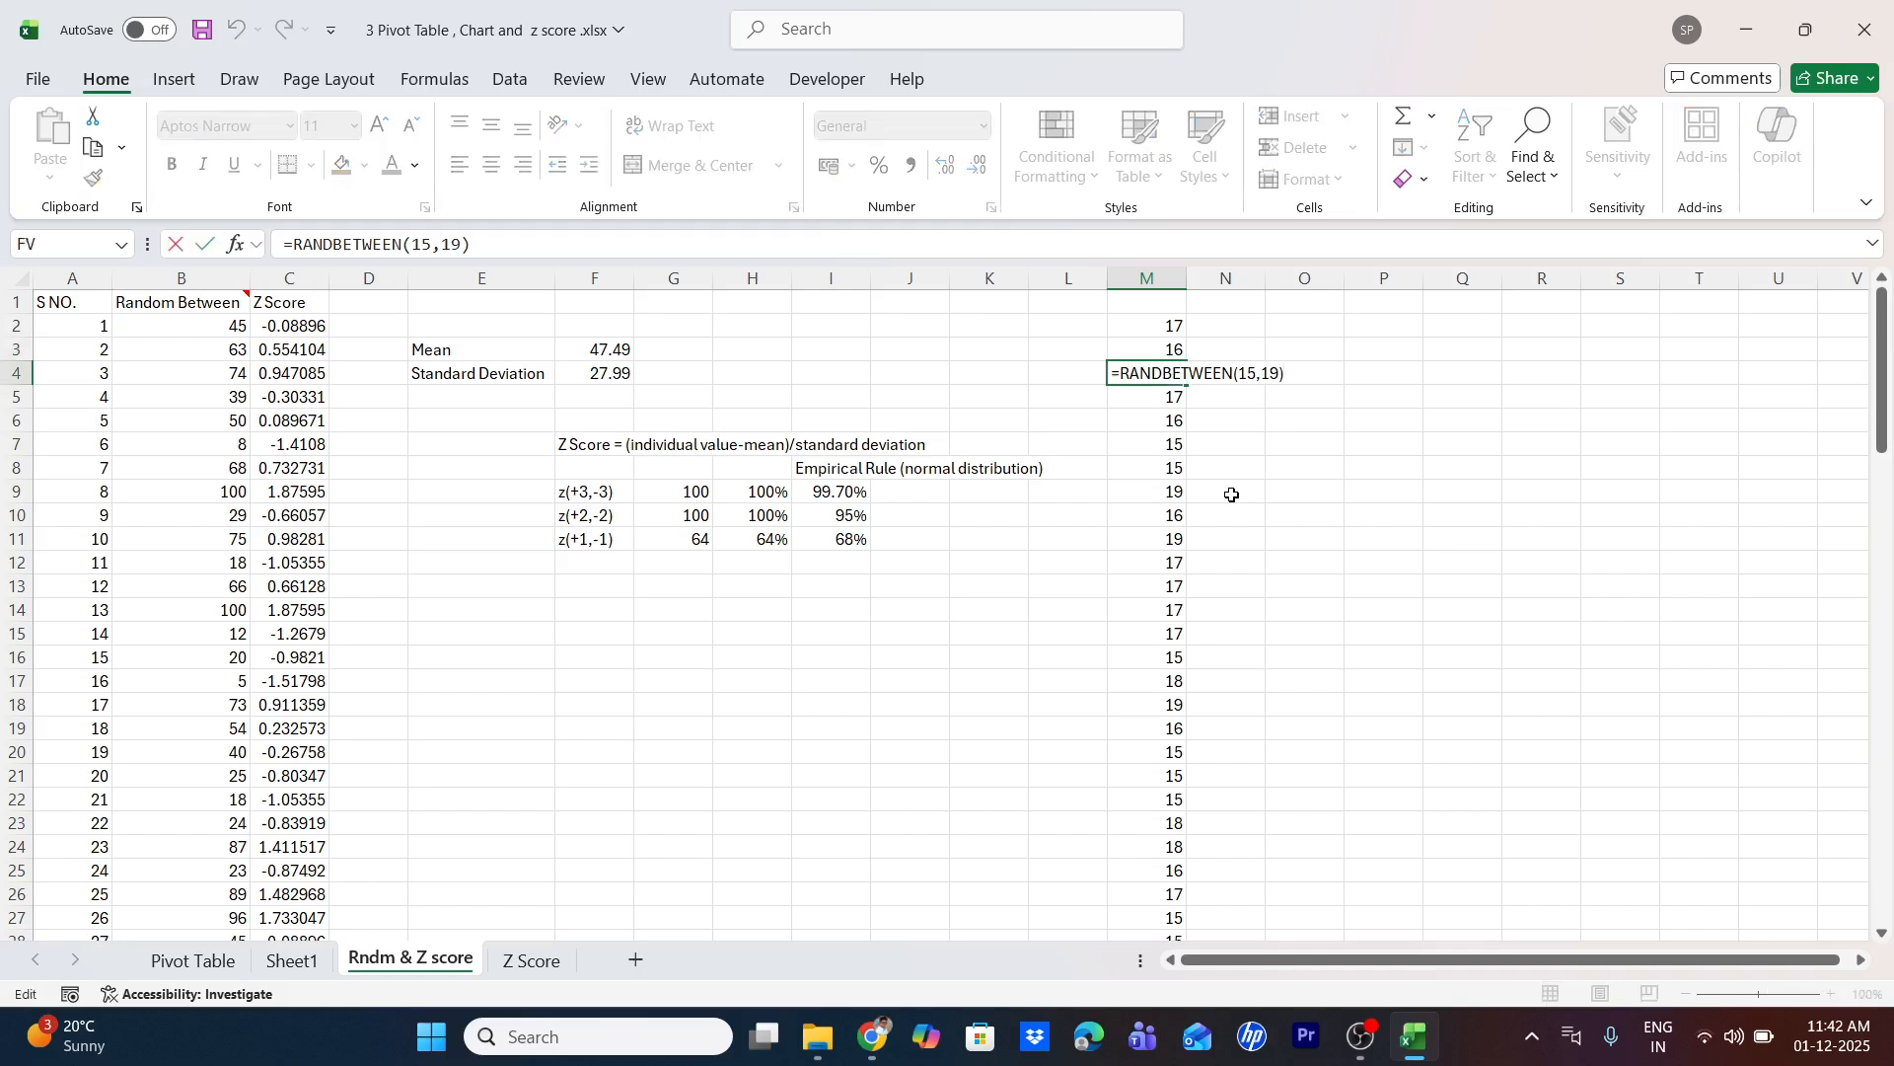
key("Return")
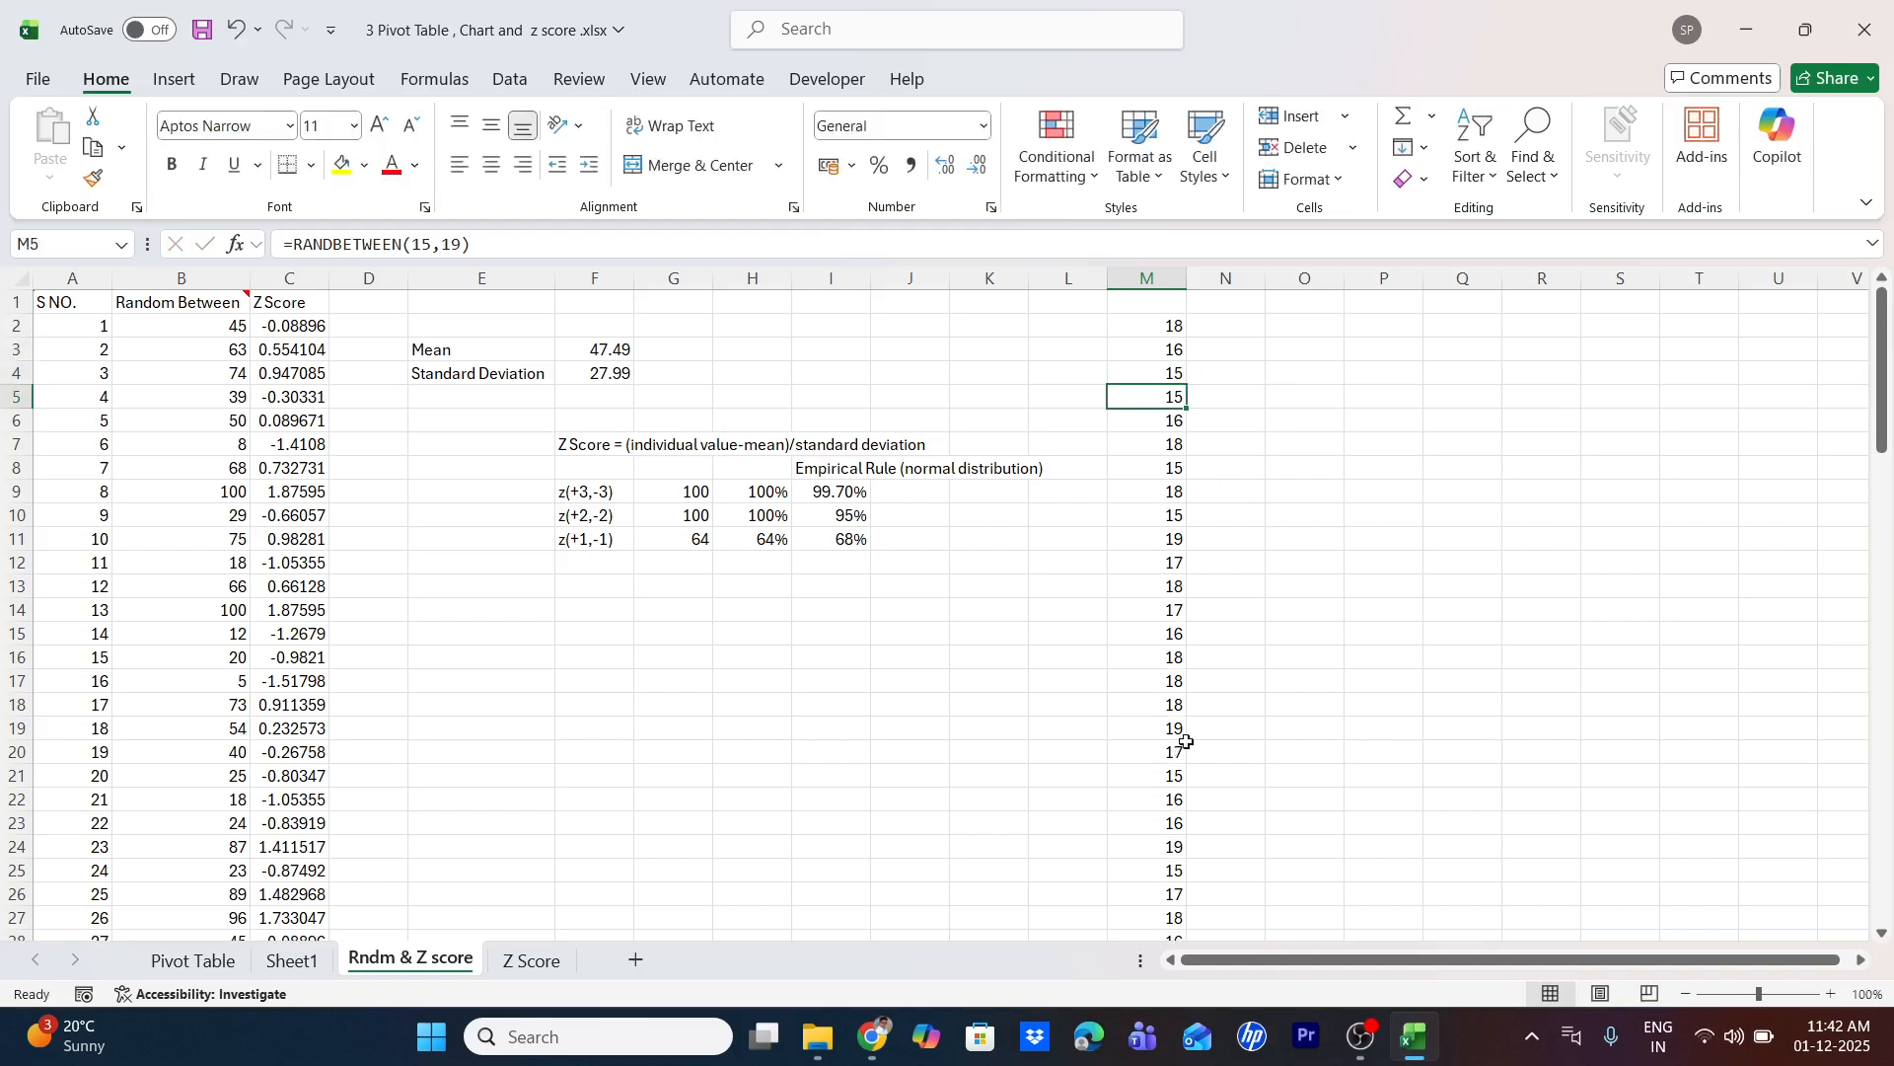
Try to paste the copied random numbers M2:M78 back in place using Paste Special with the All option
left_click(1177, 320)
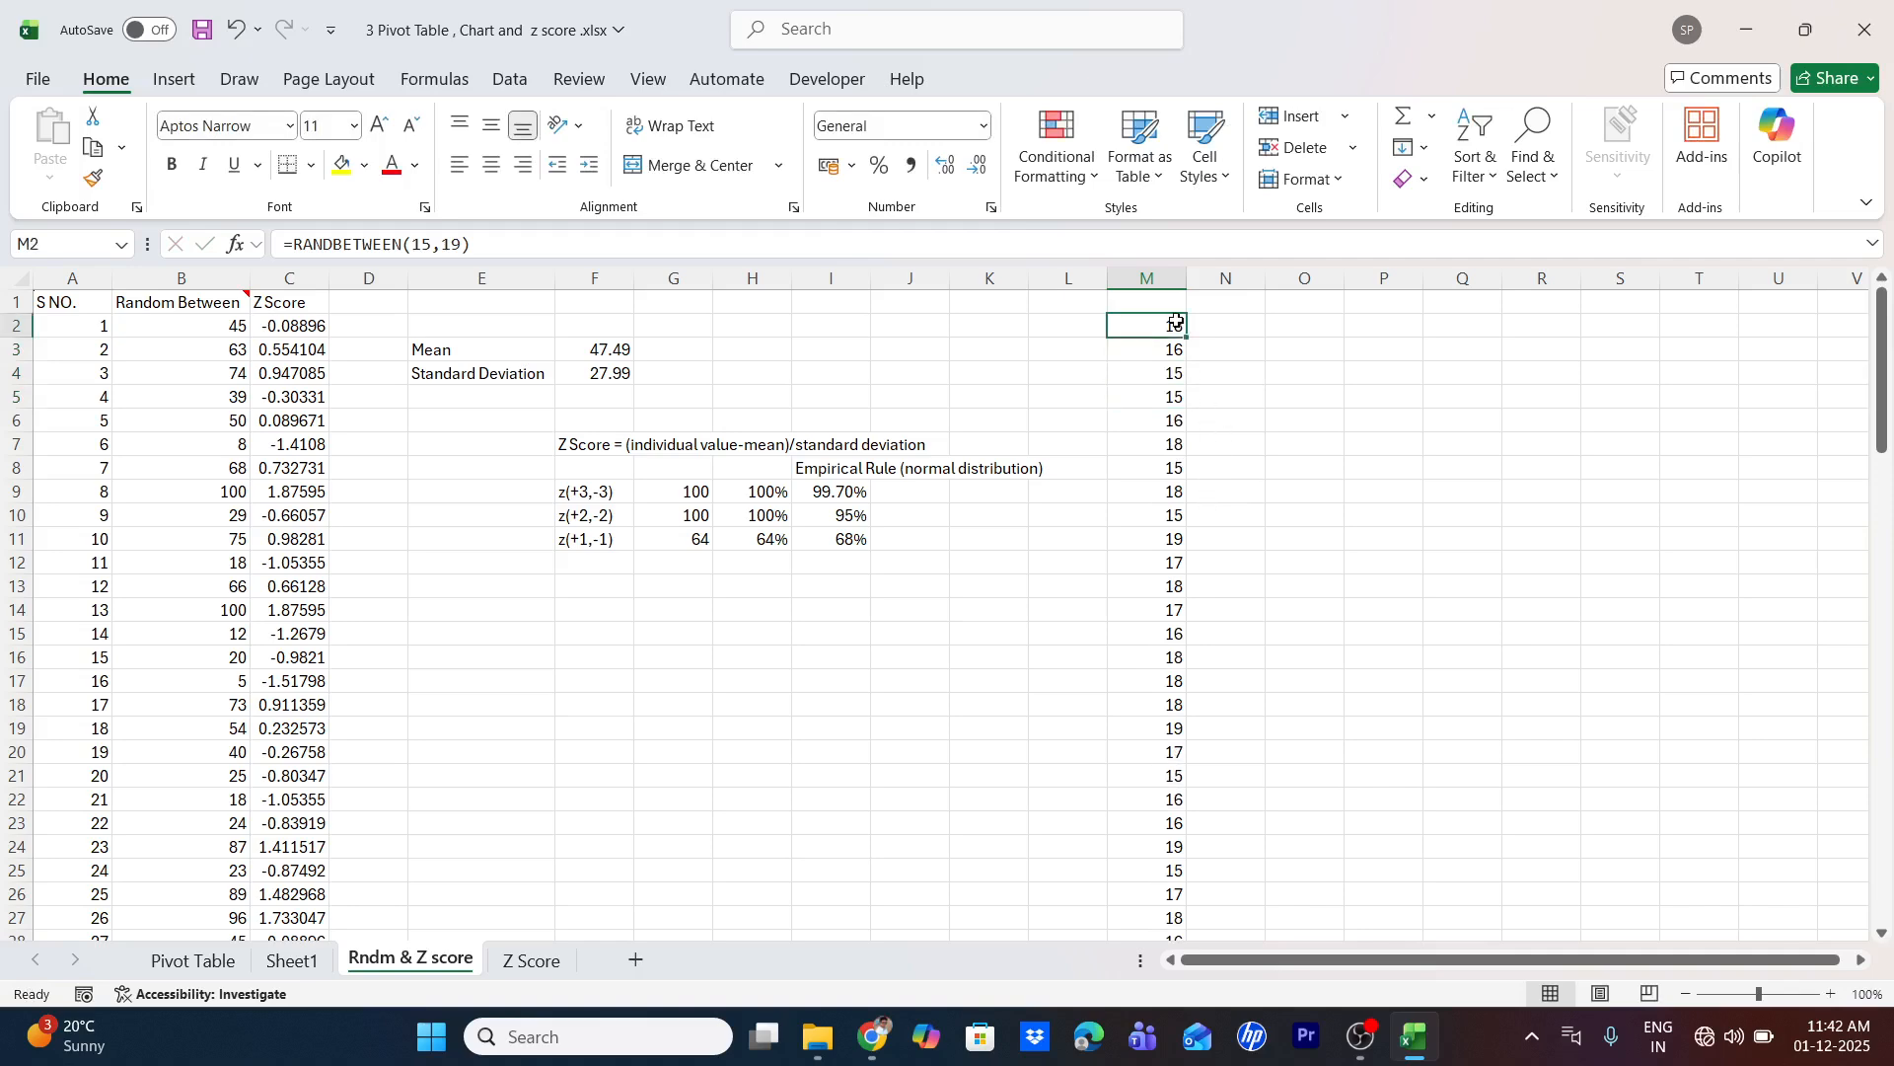
key("ctrl+shift+Down")
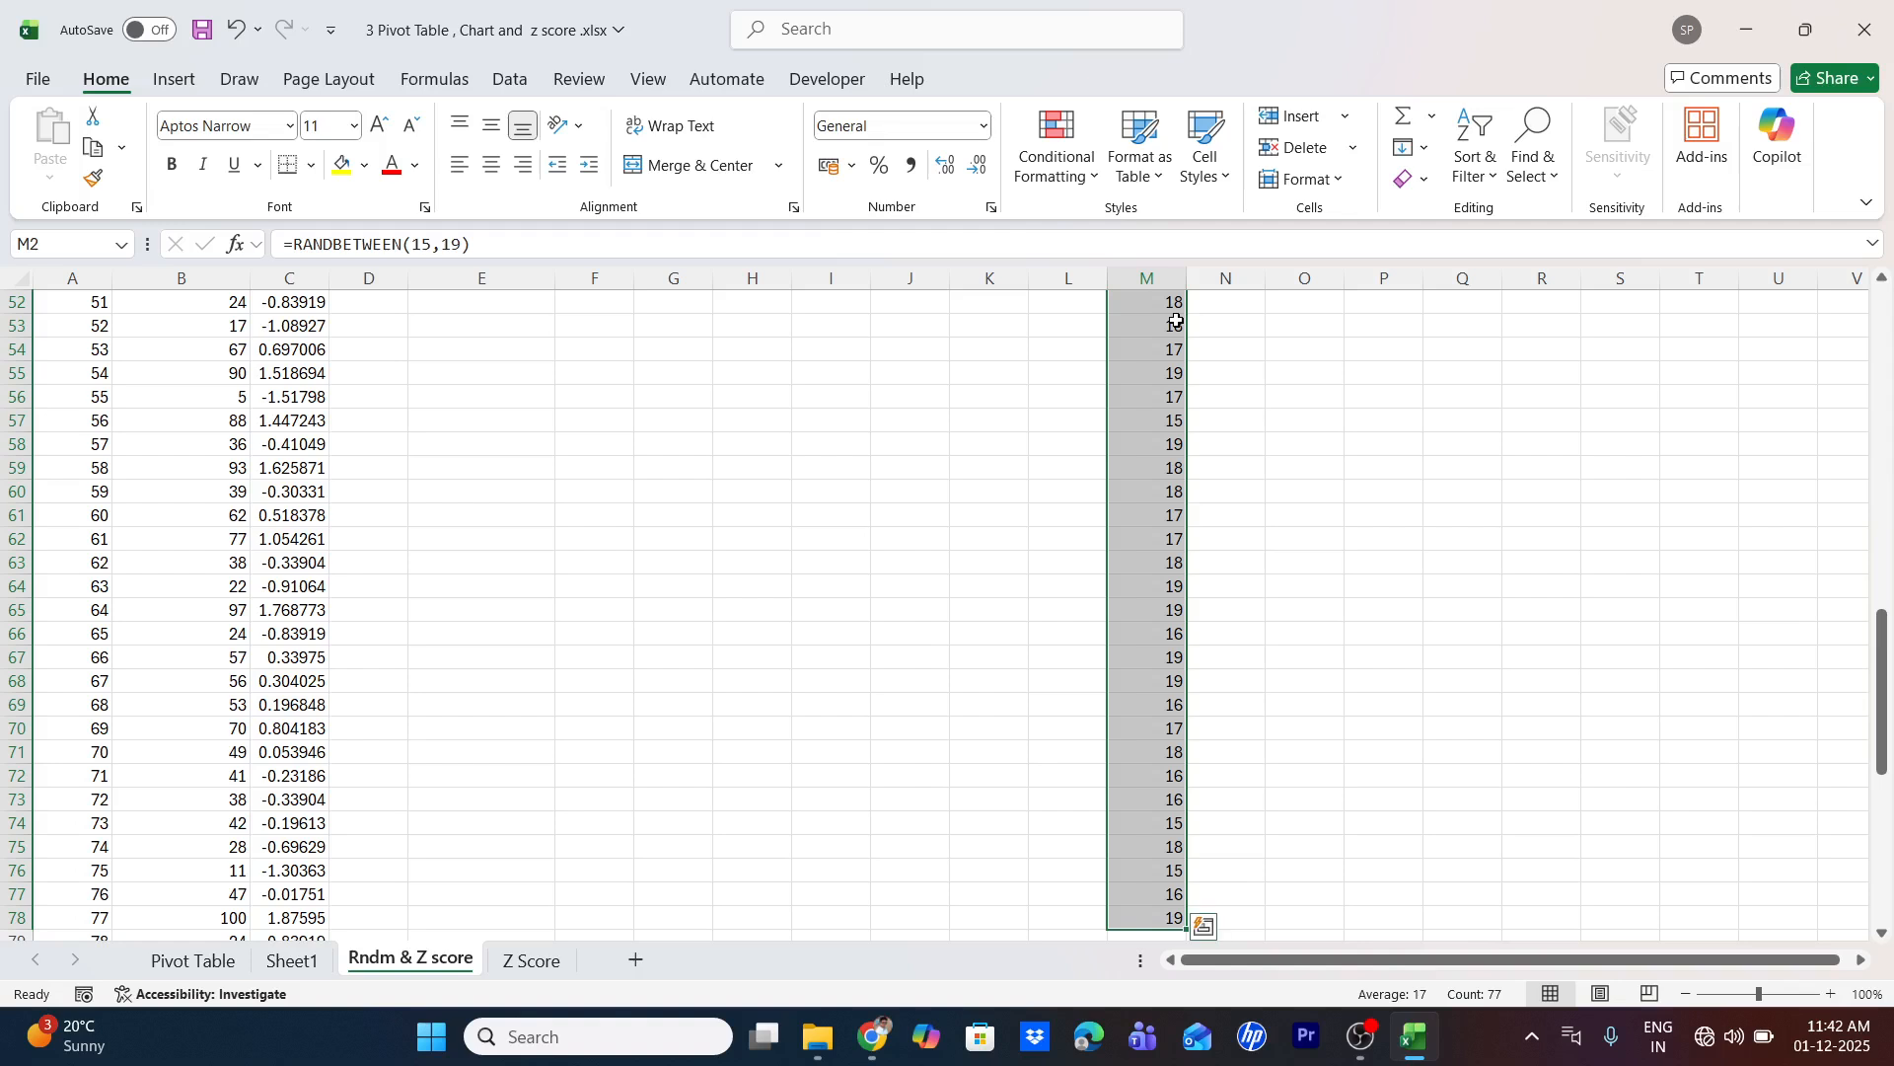
key("ctrl+c")
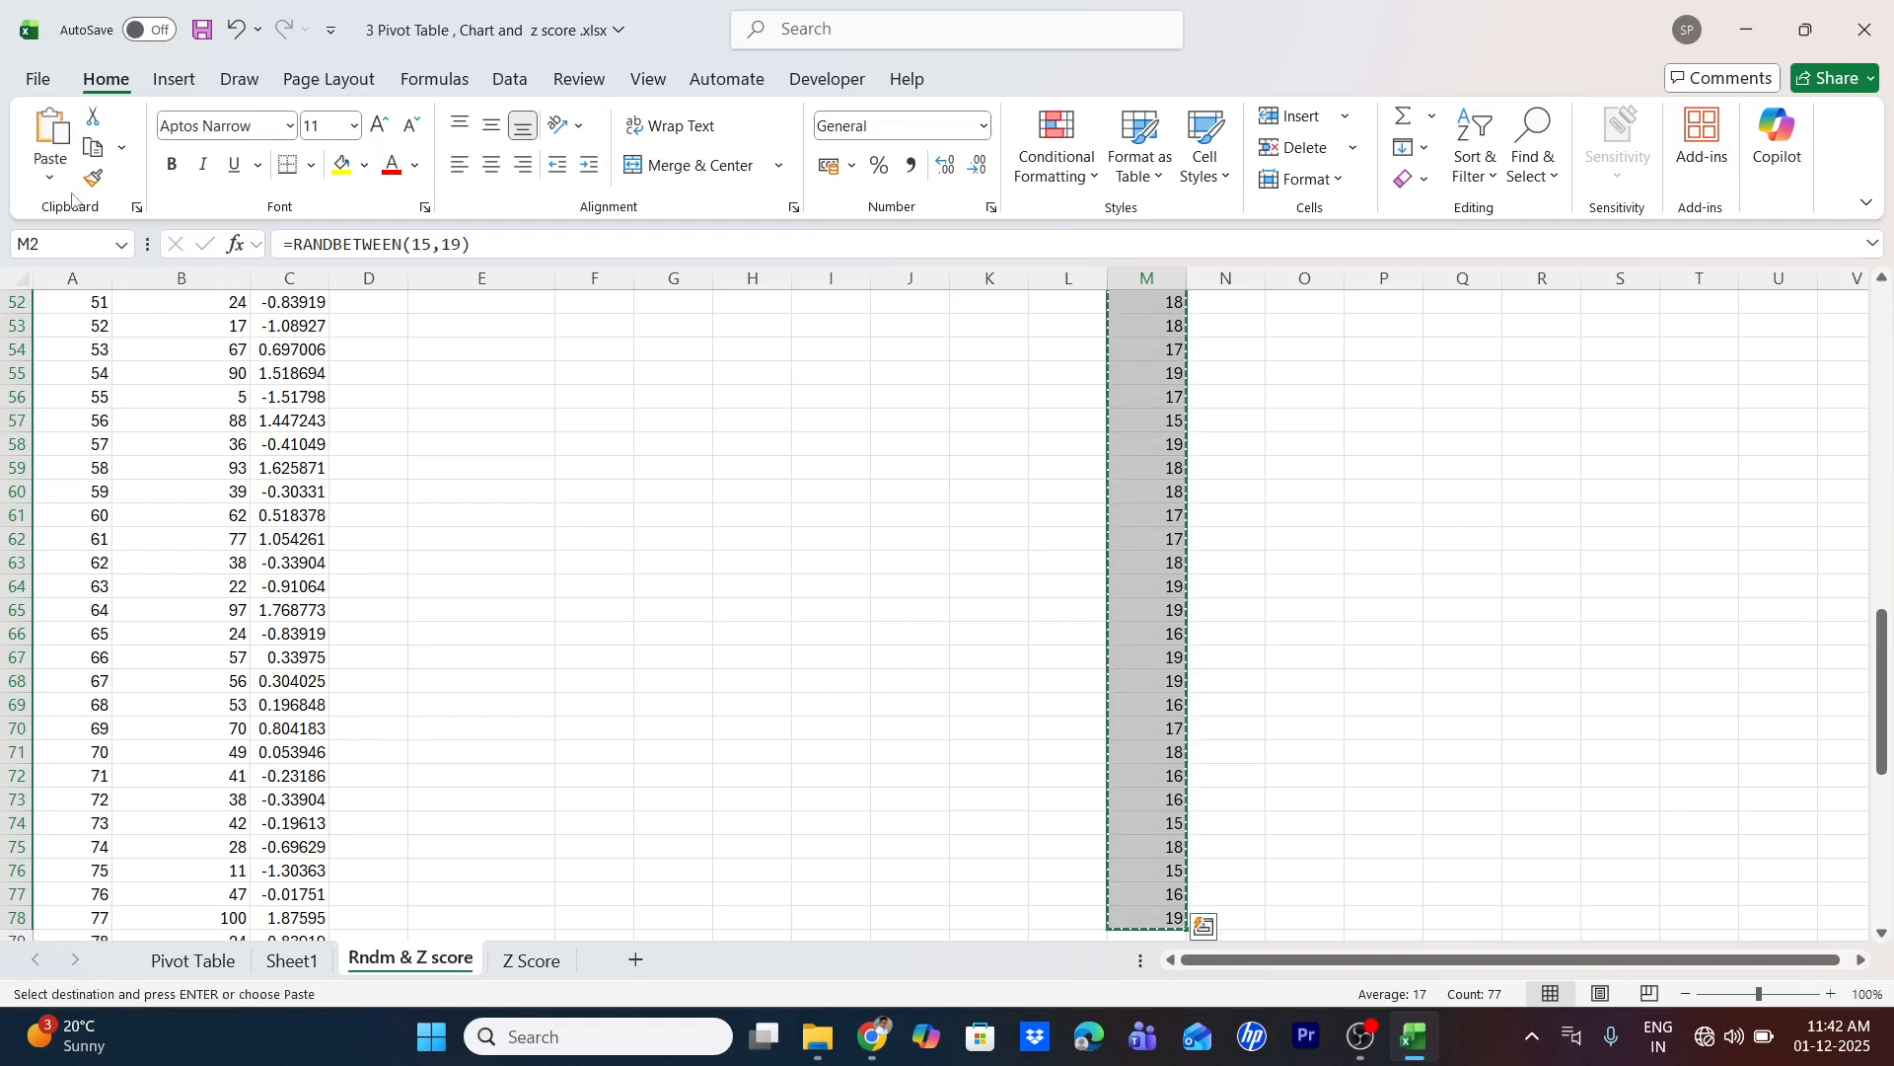
left_click(50, 178)
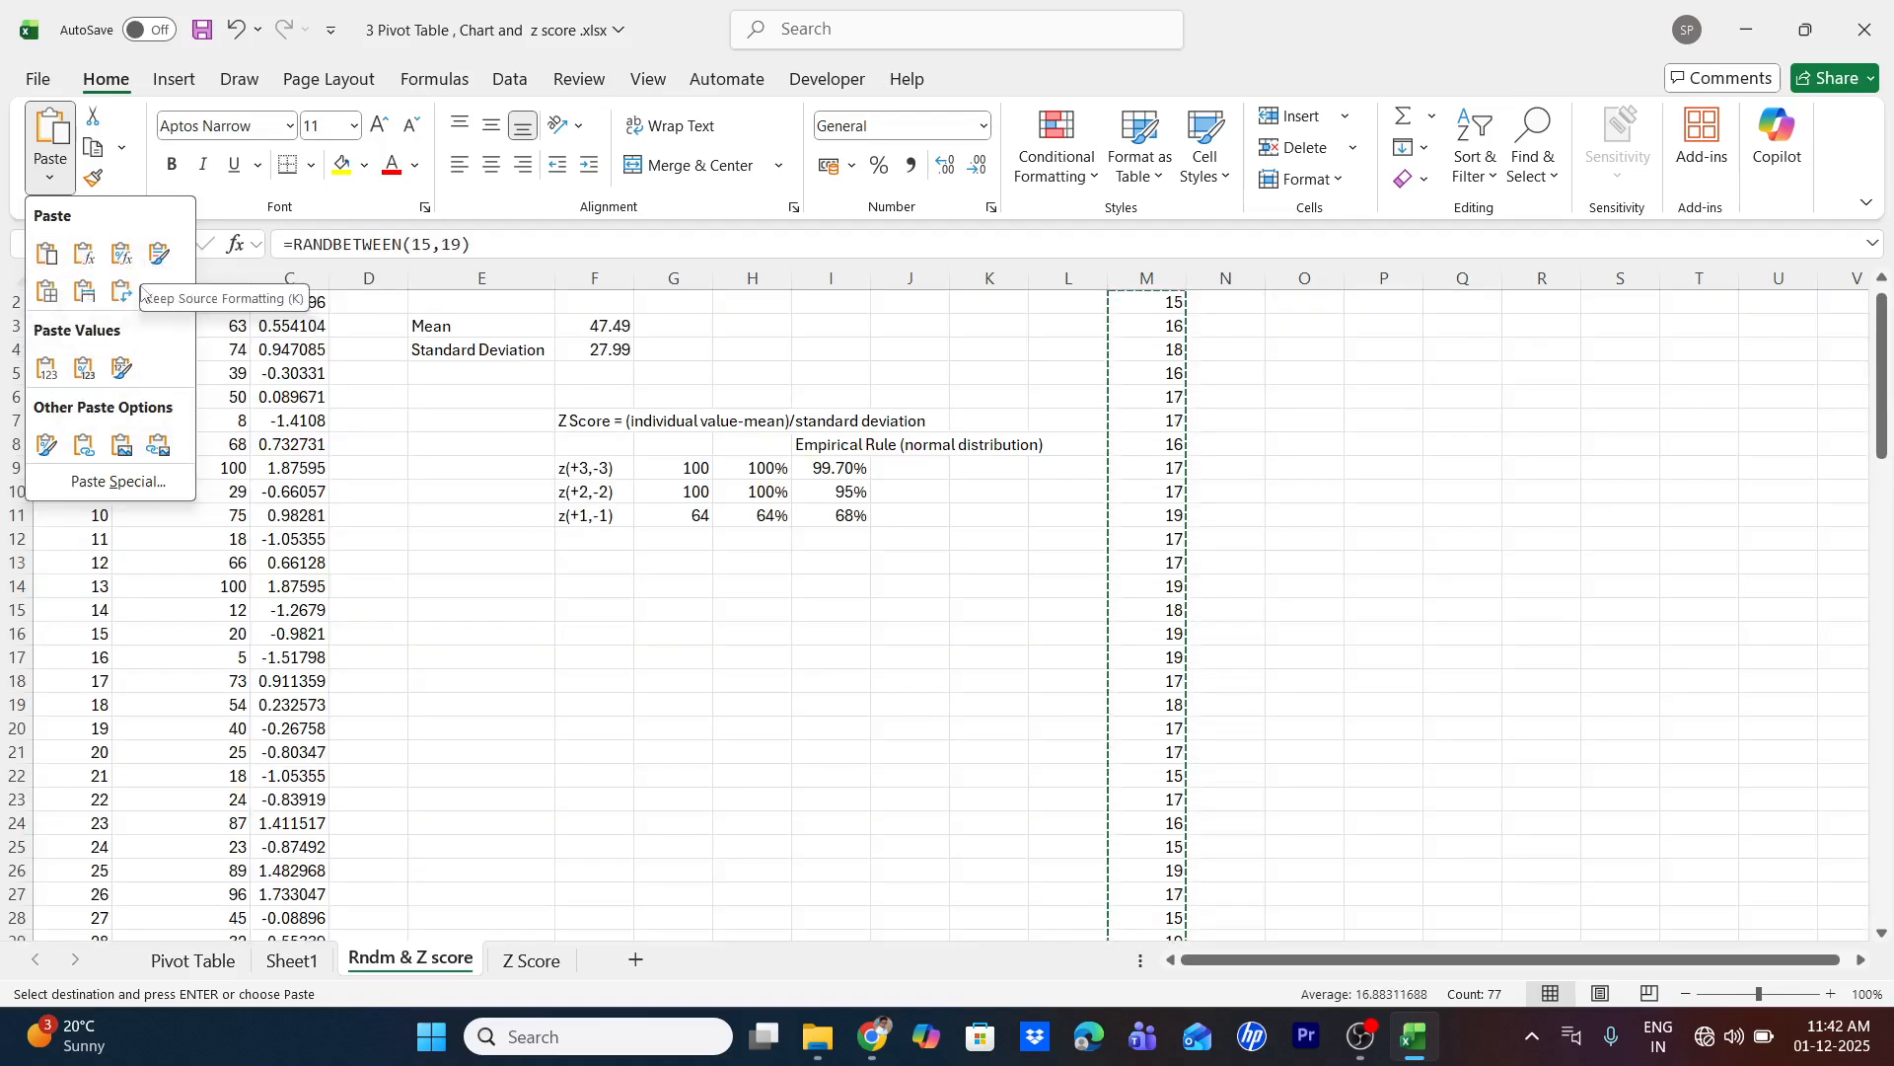
left_click(94, 484)
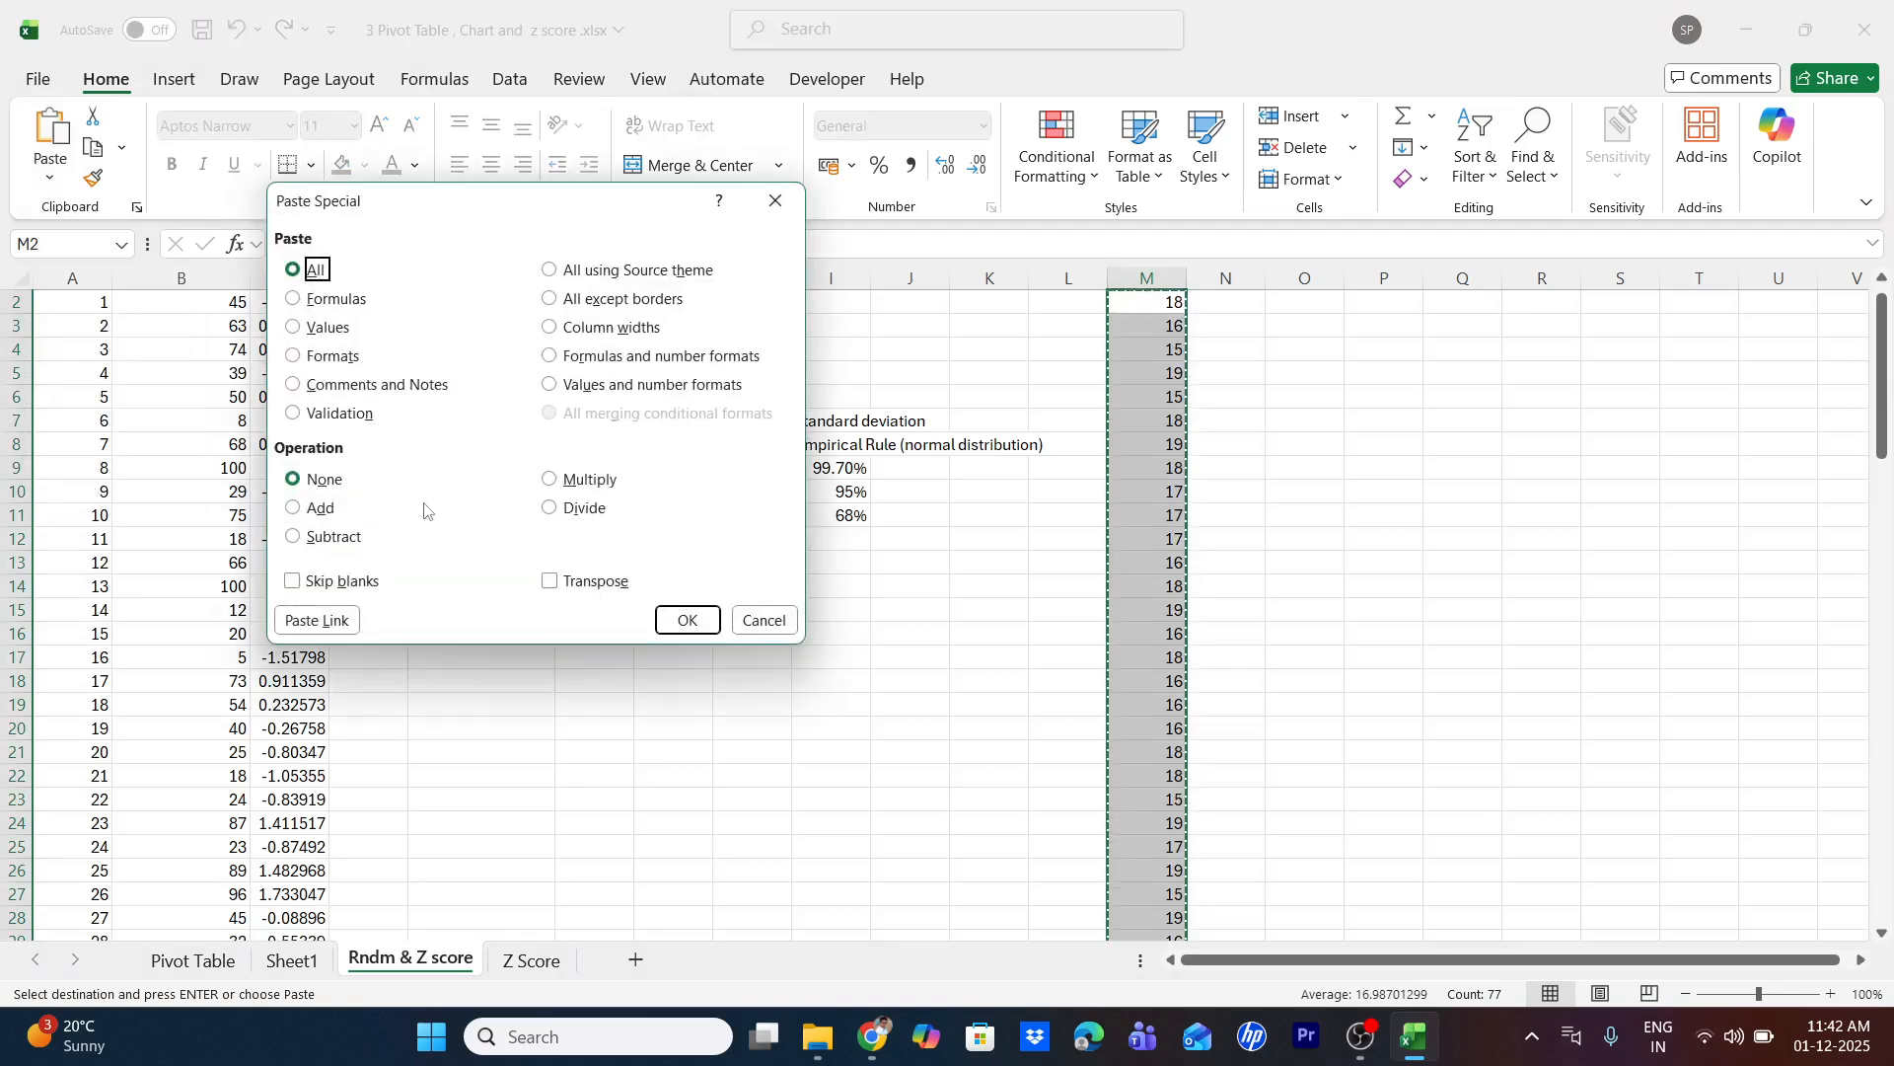
left_click(681, 622)
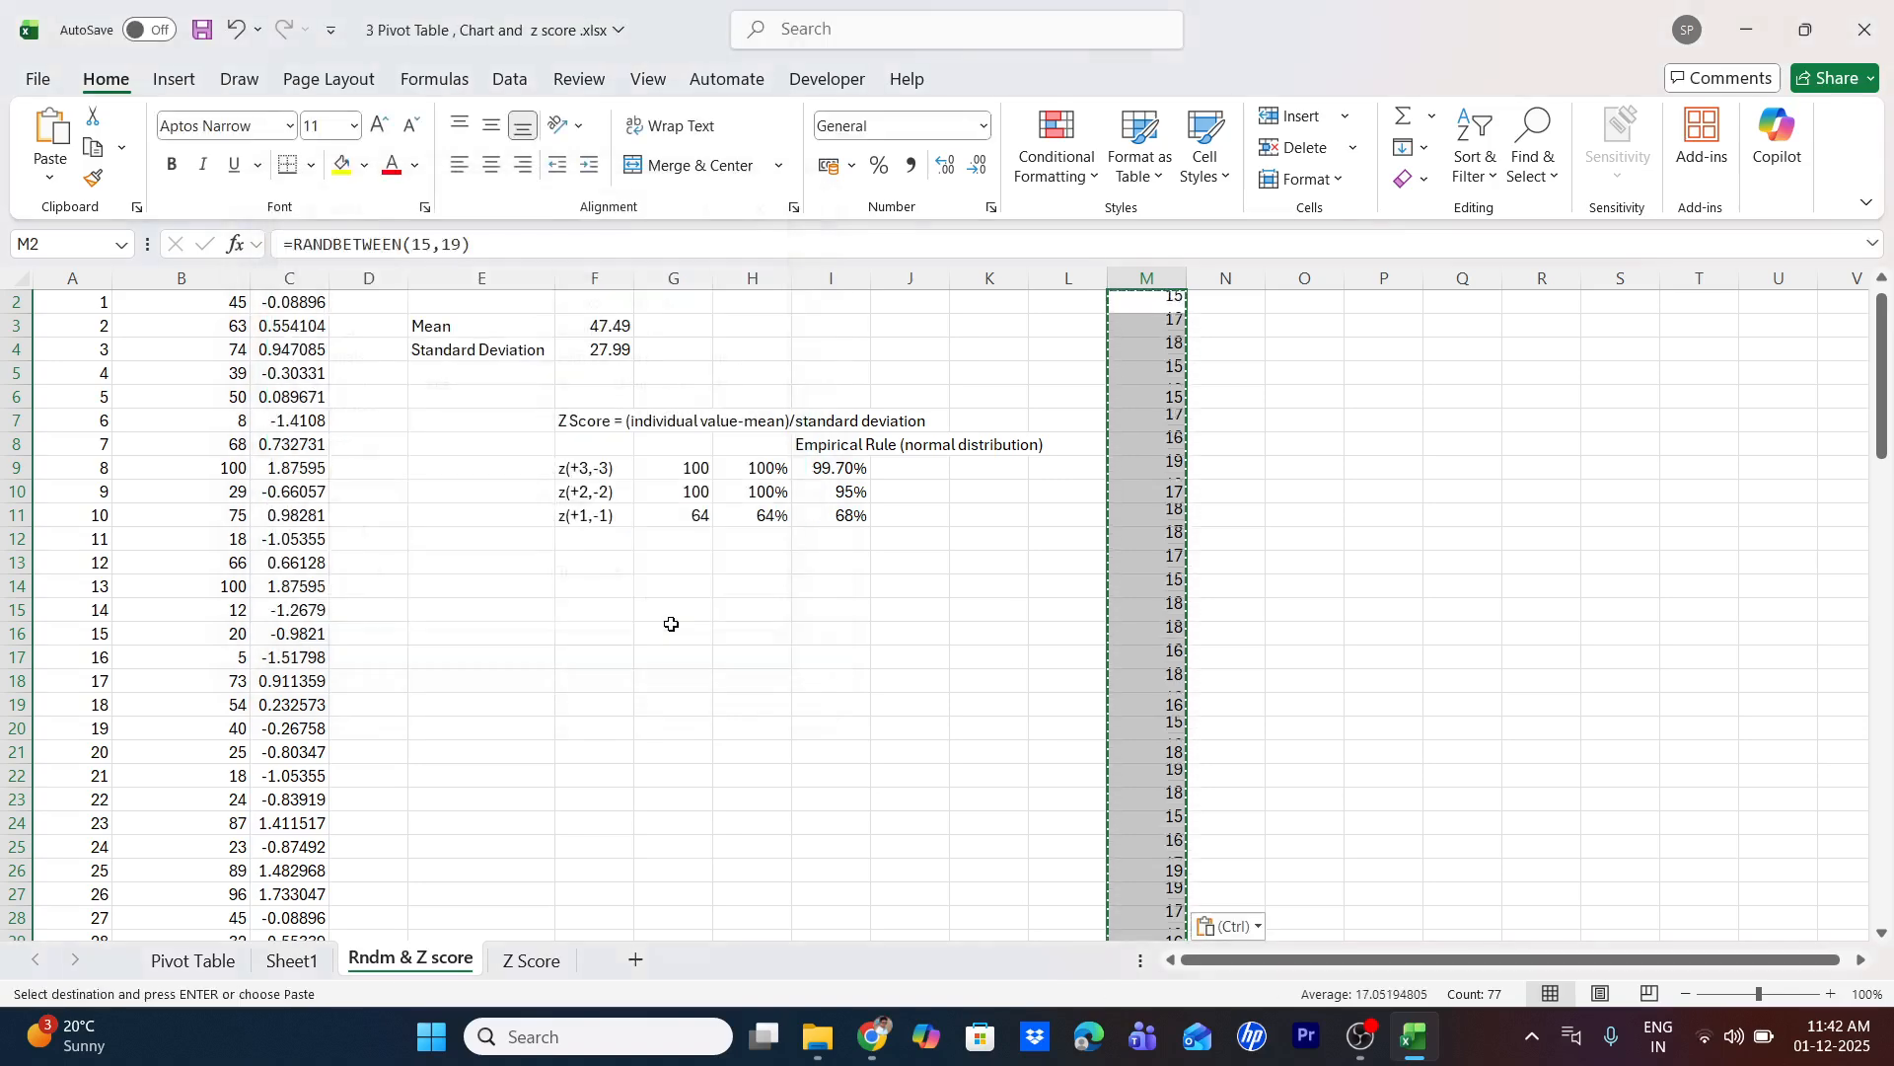
Replace the RANDBETWEEN formulas in M2:M78 with their fixed values using Paste Special with the Values option
left_click(1150, 350)
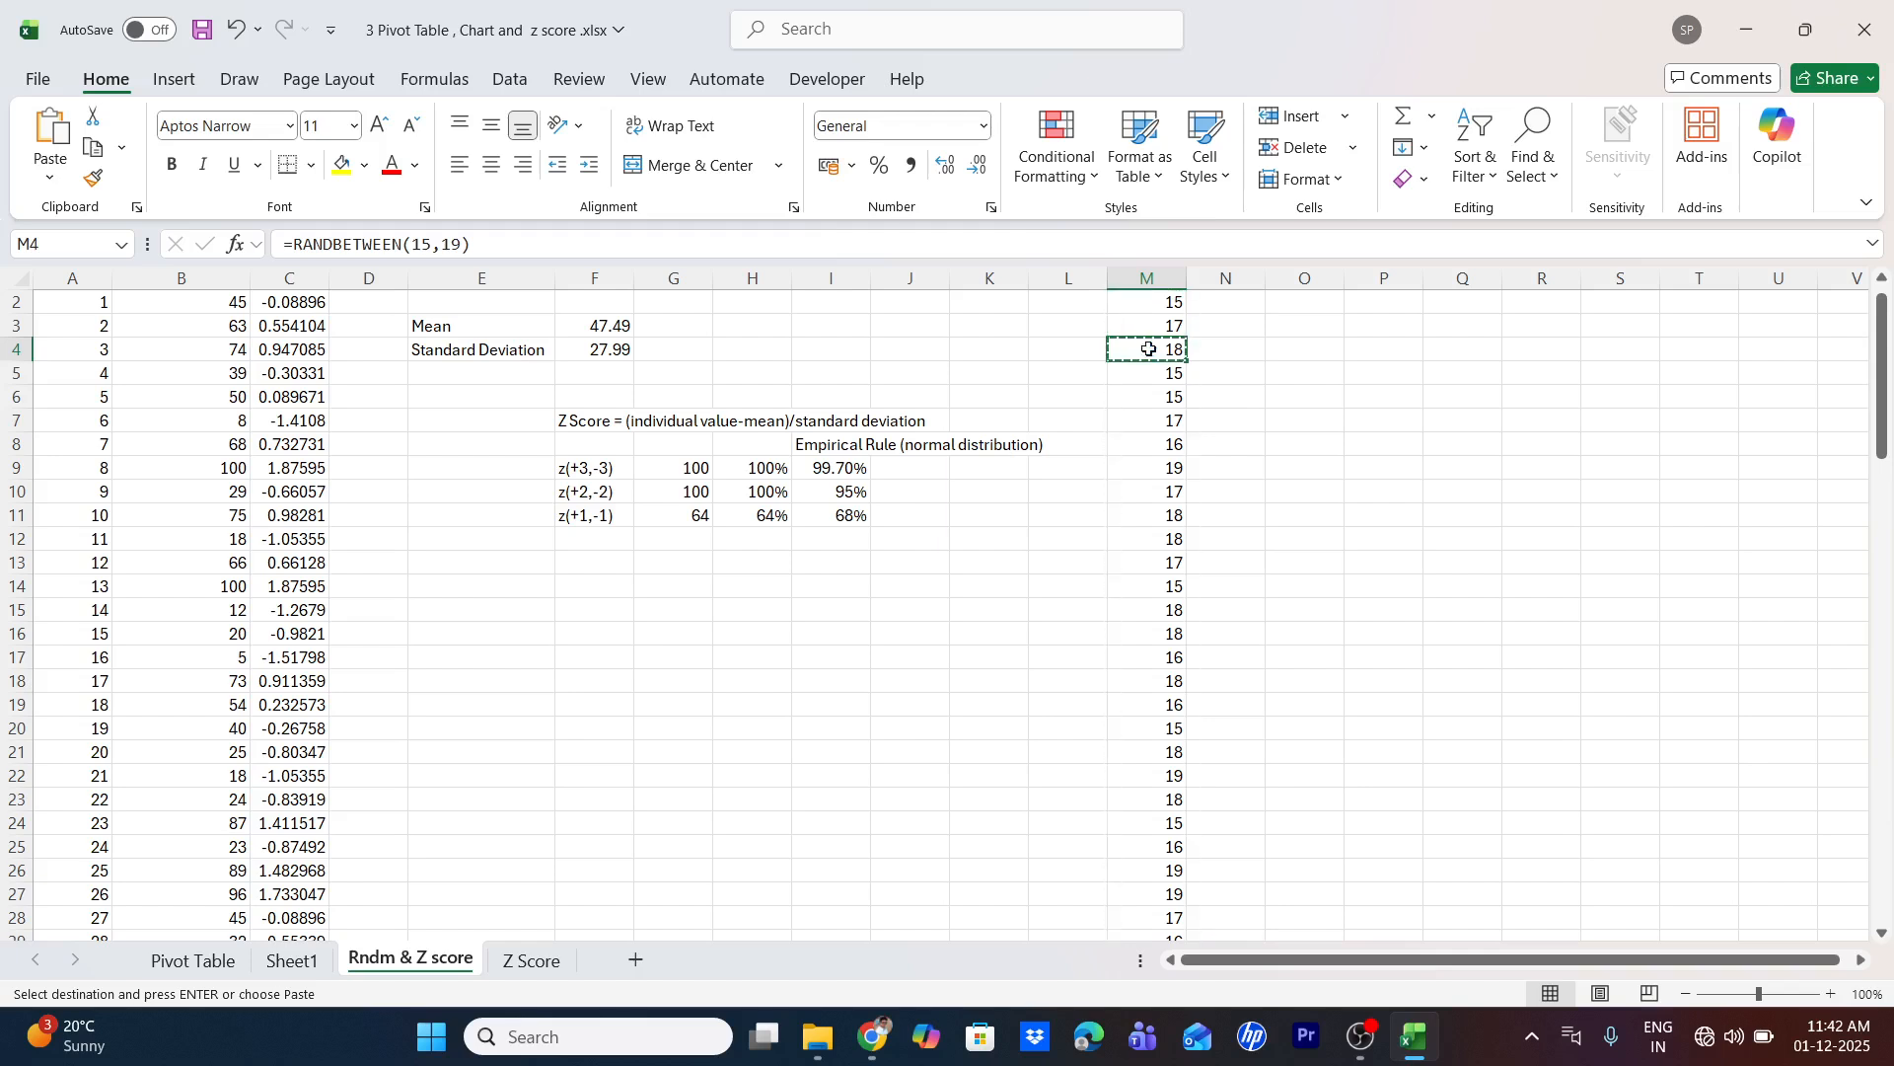
key("ctrl+a")
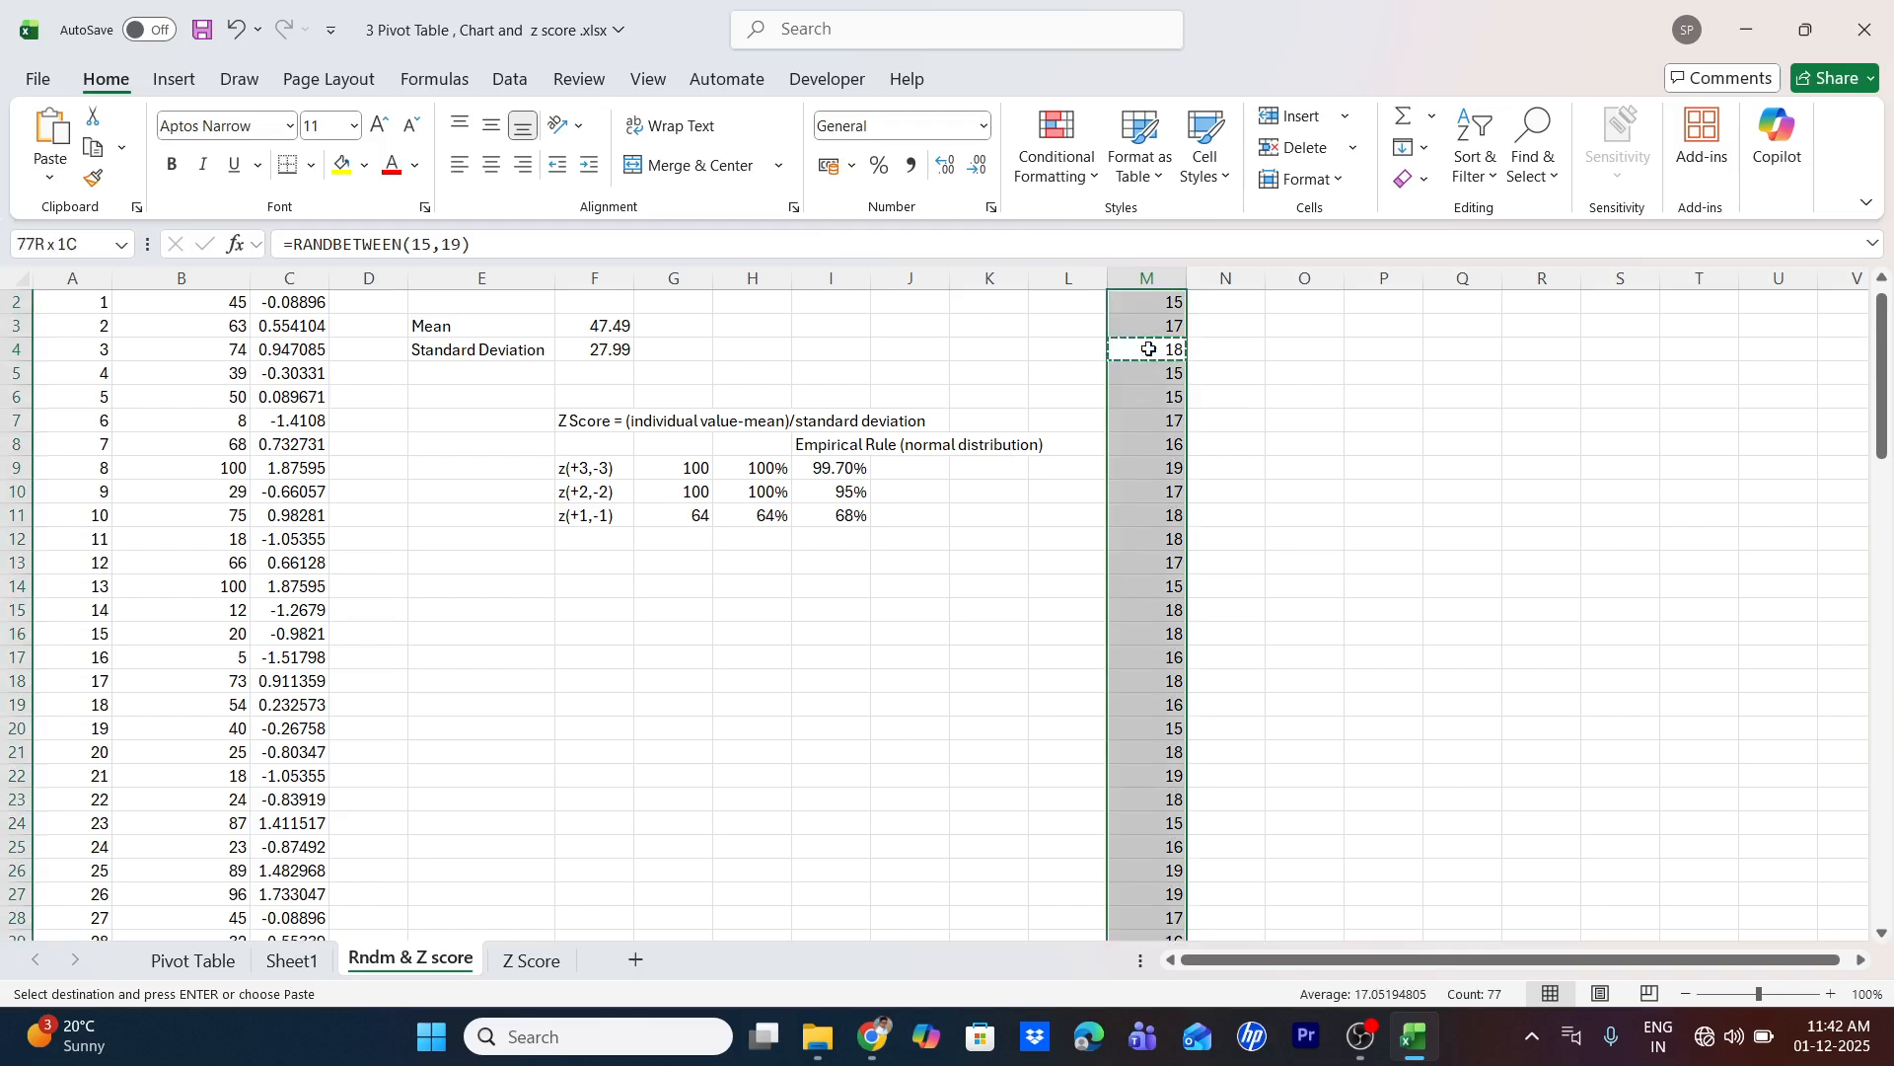
key("ctrl+c")
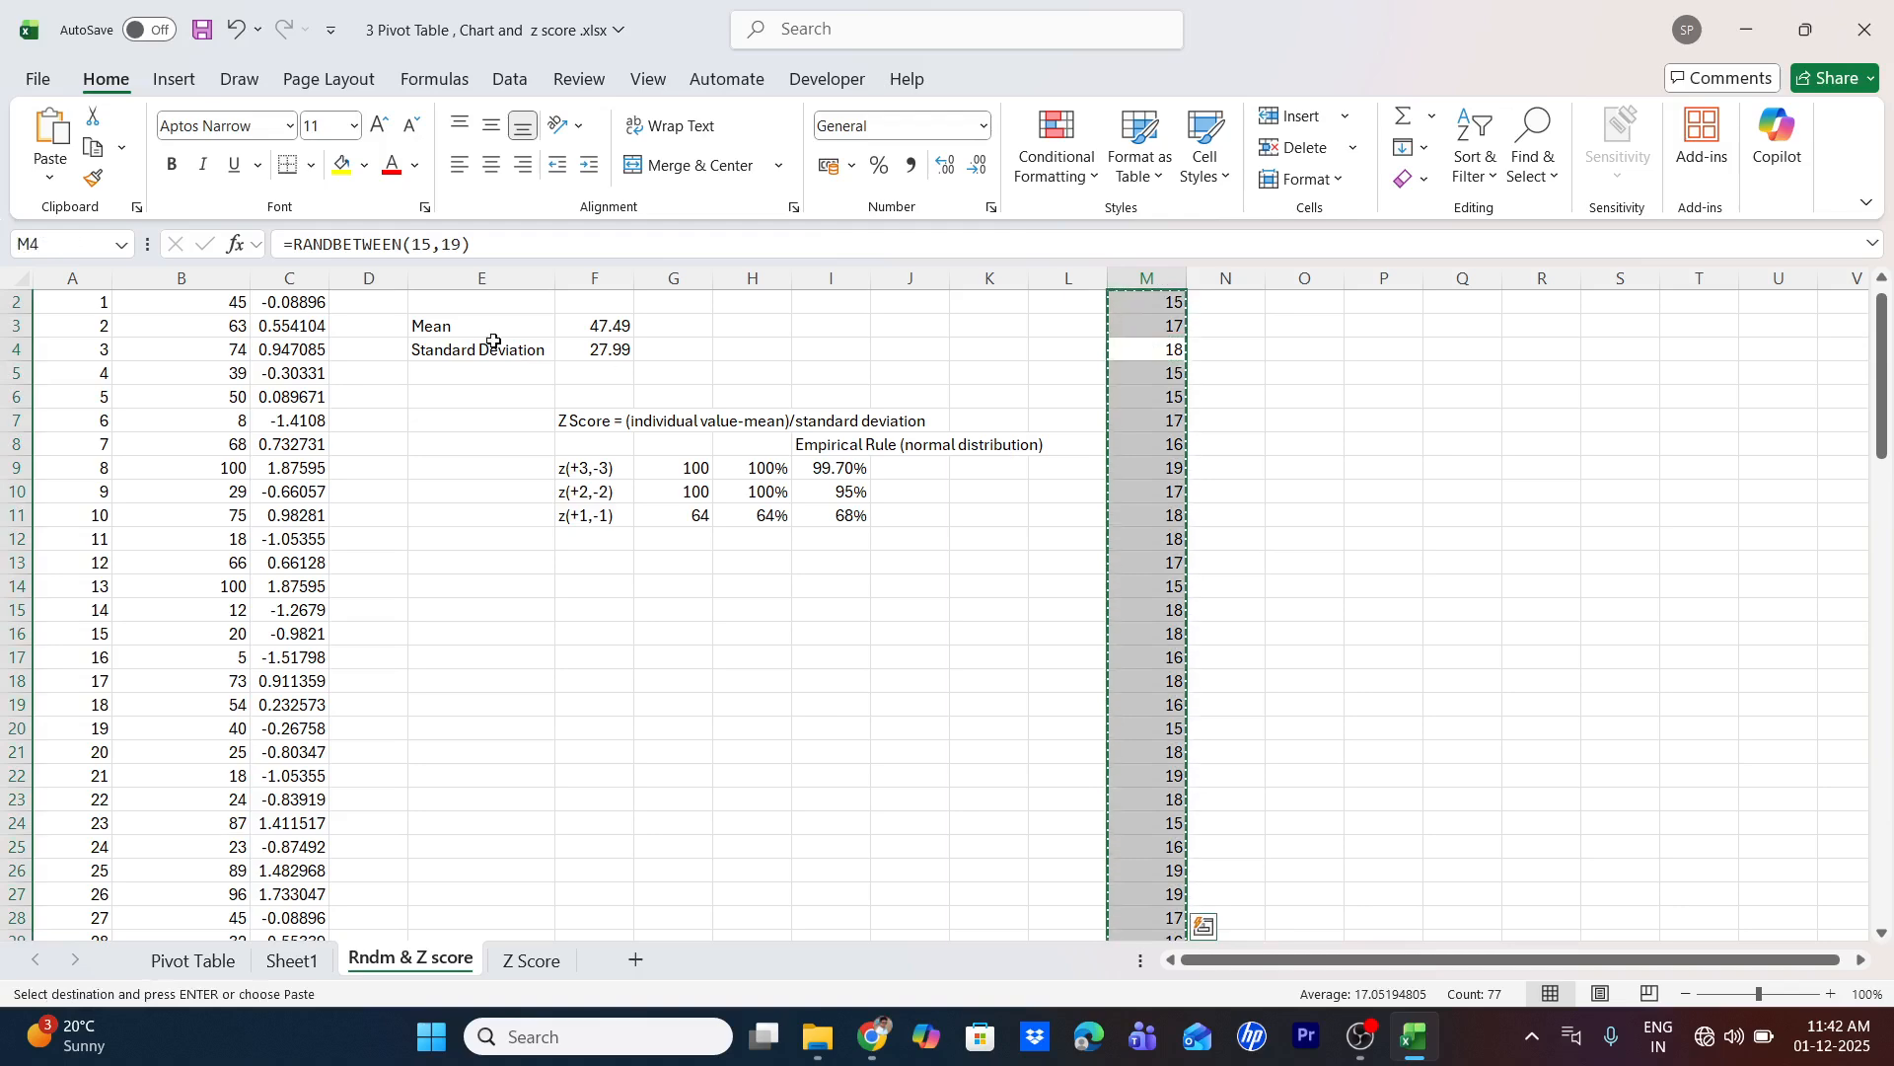
left_click(49, 178)
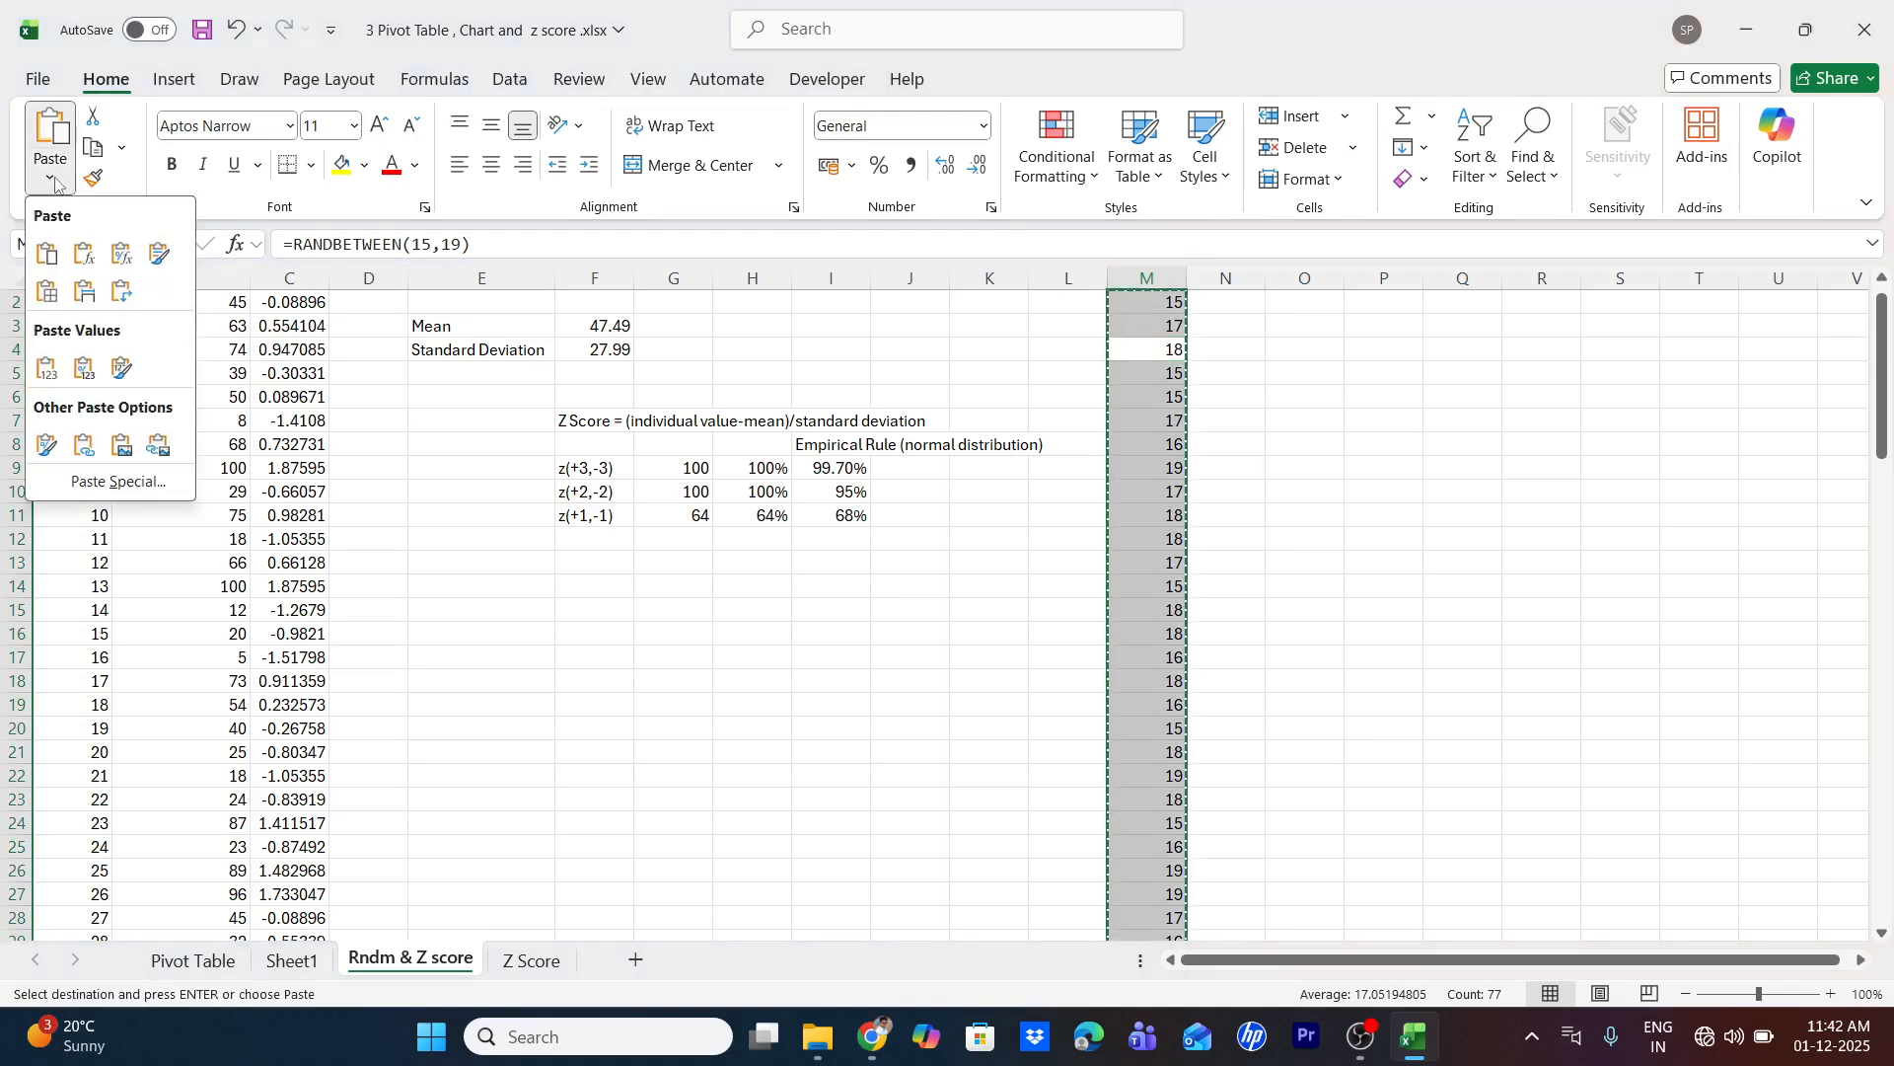
left_click(119, 481)
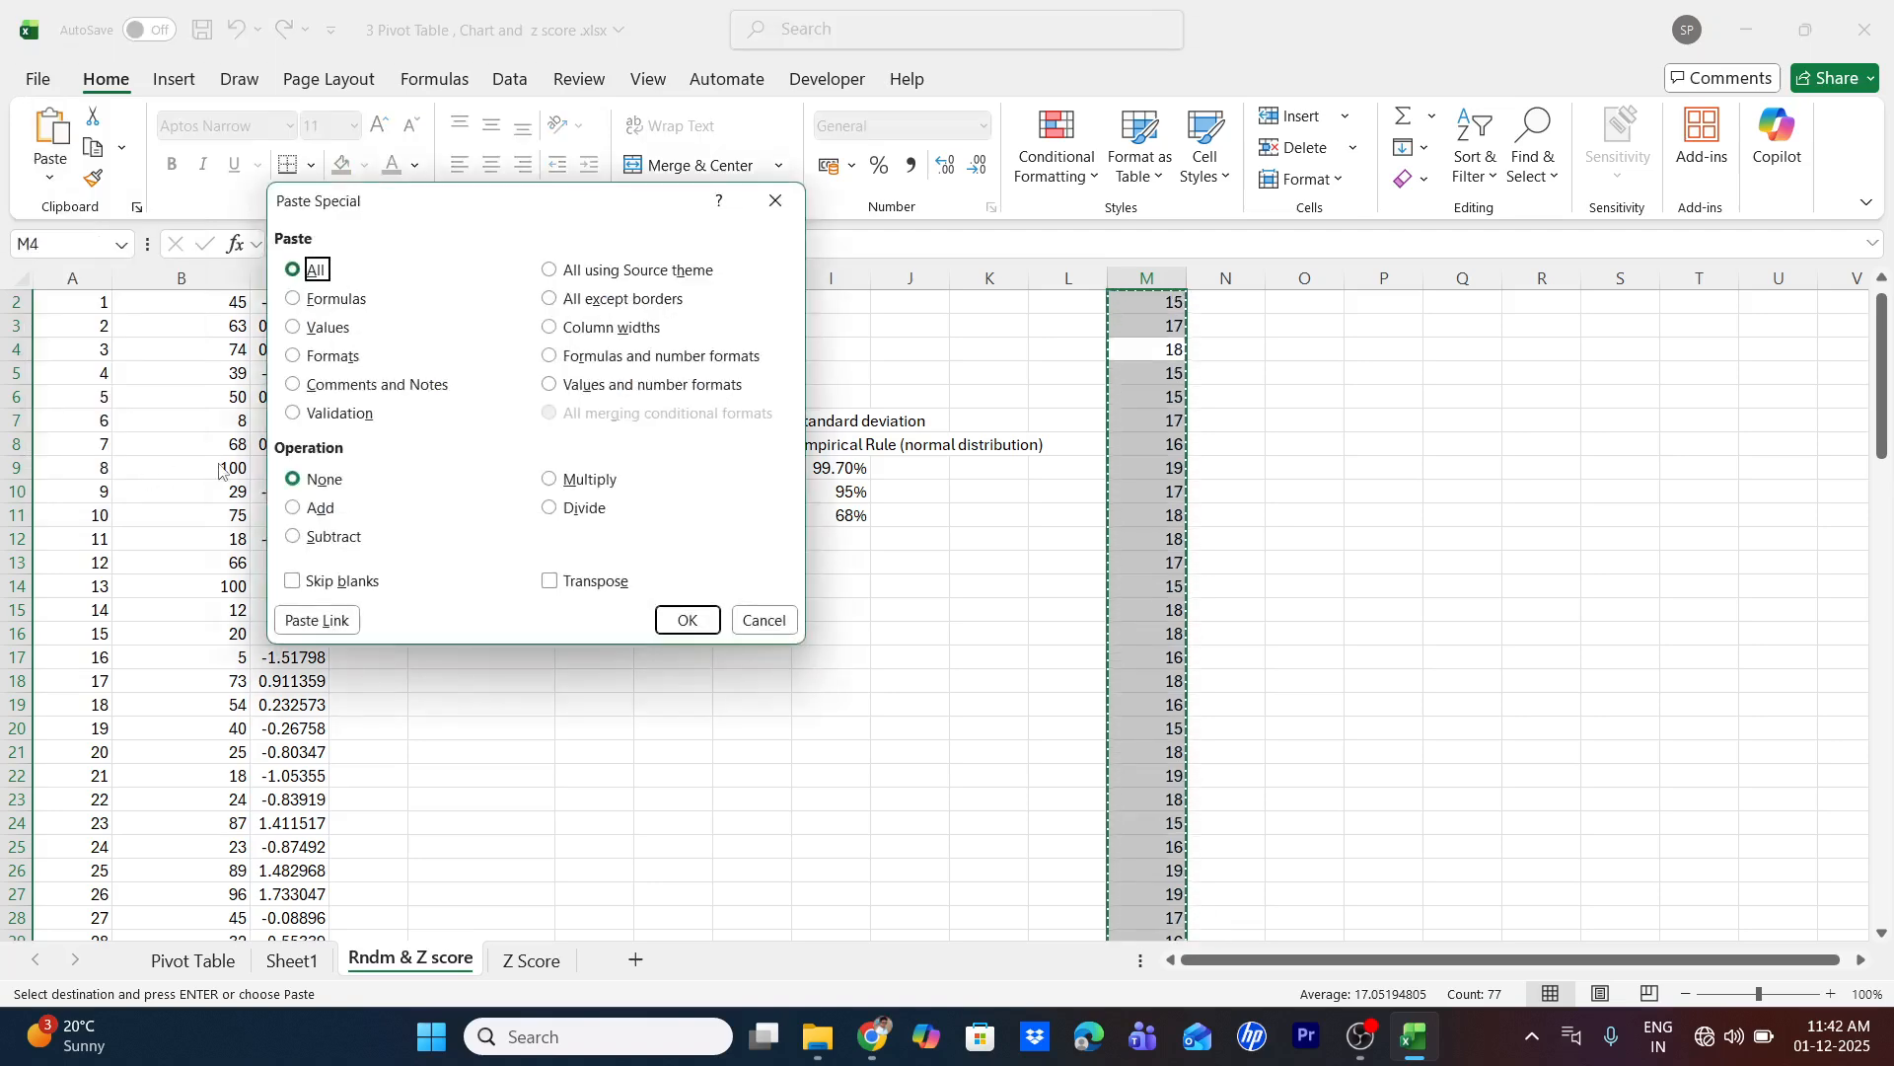
left_click(294, 326)
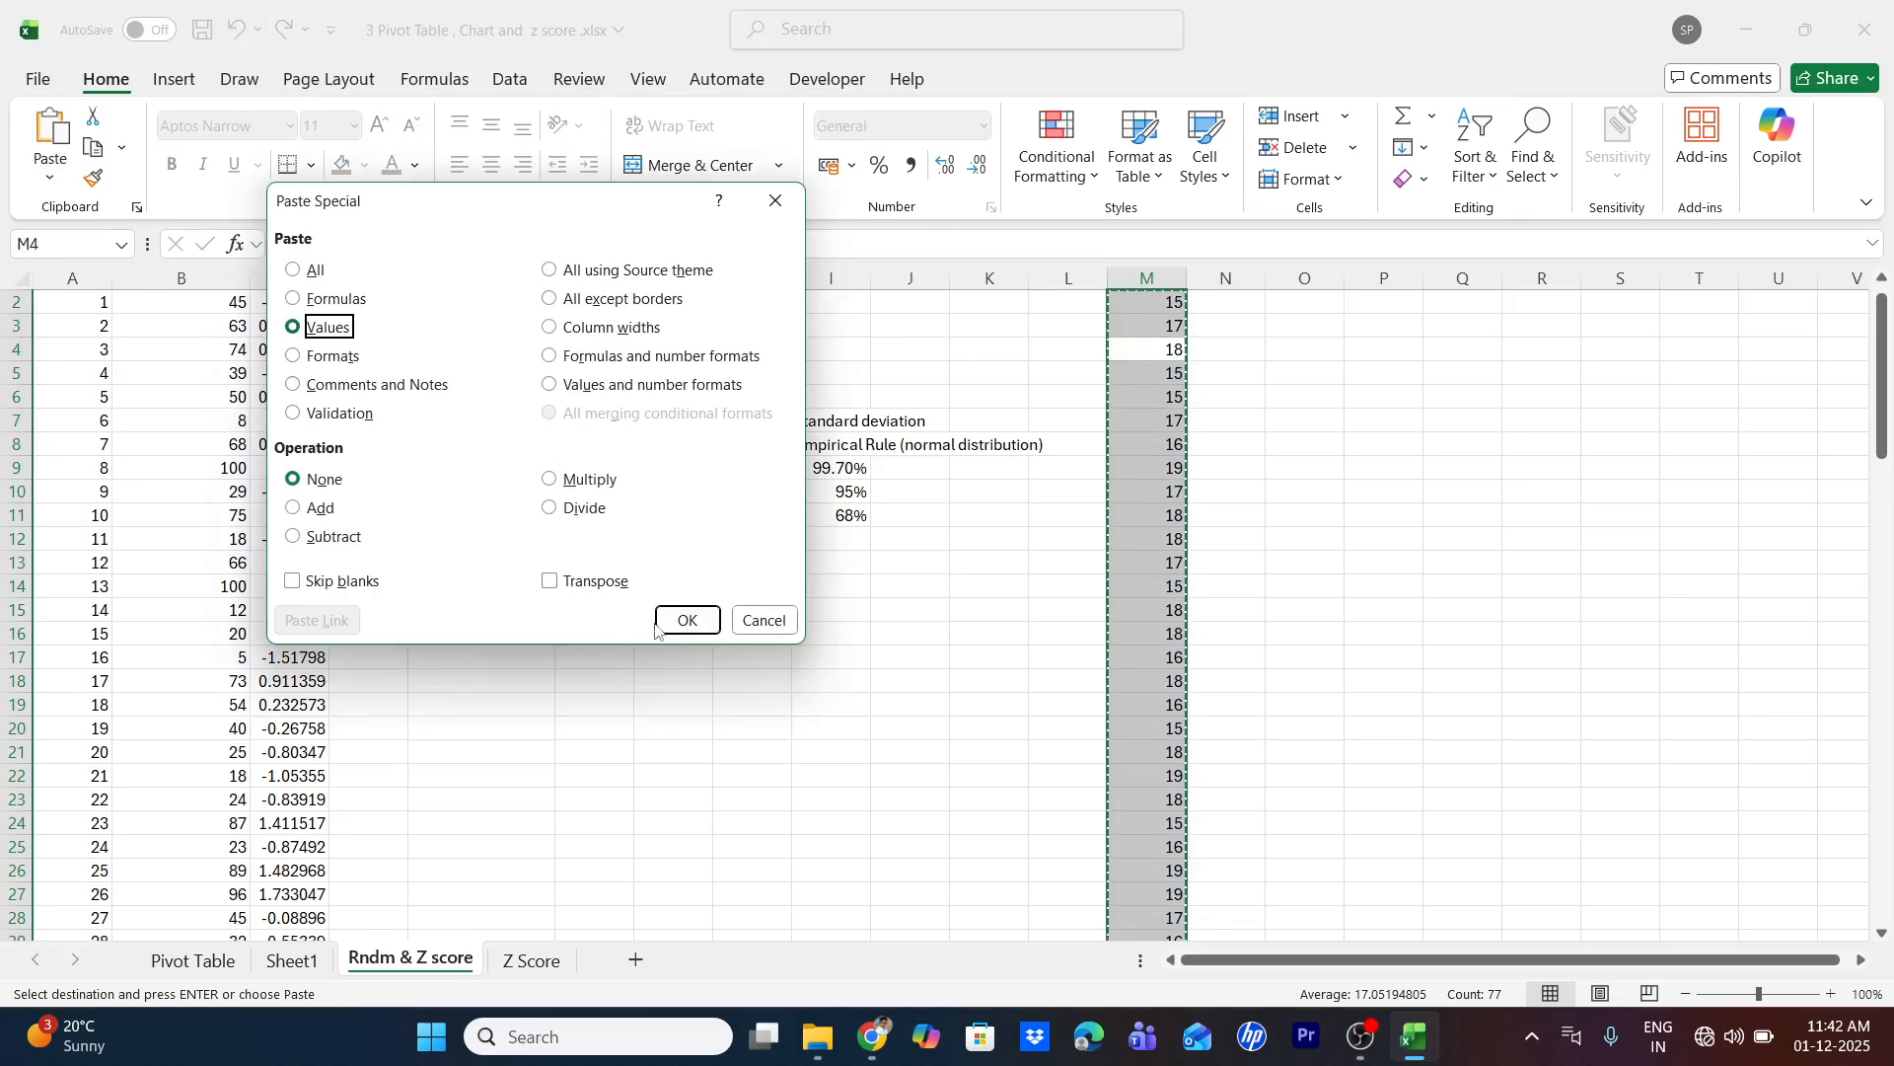
left_click(685, 620)
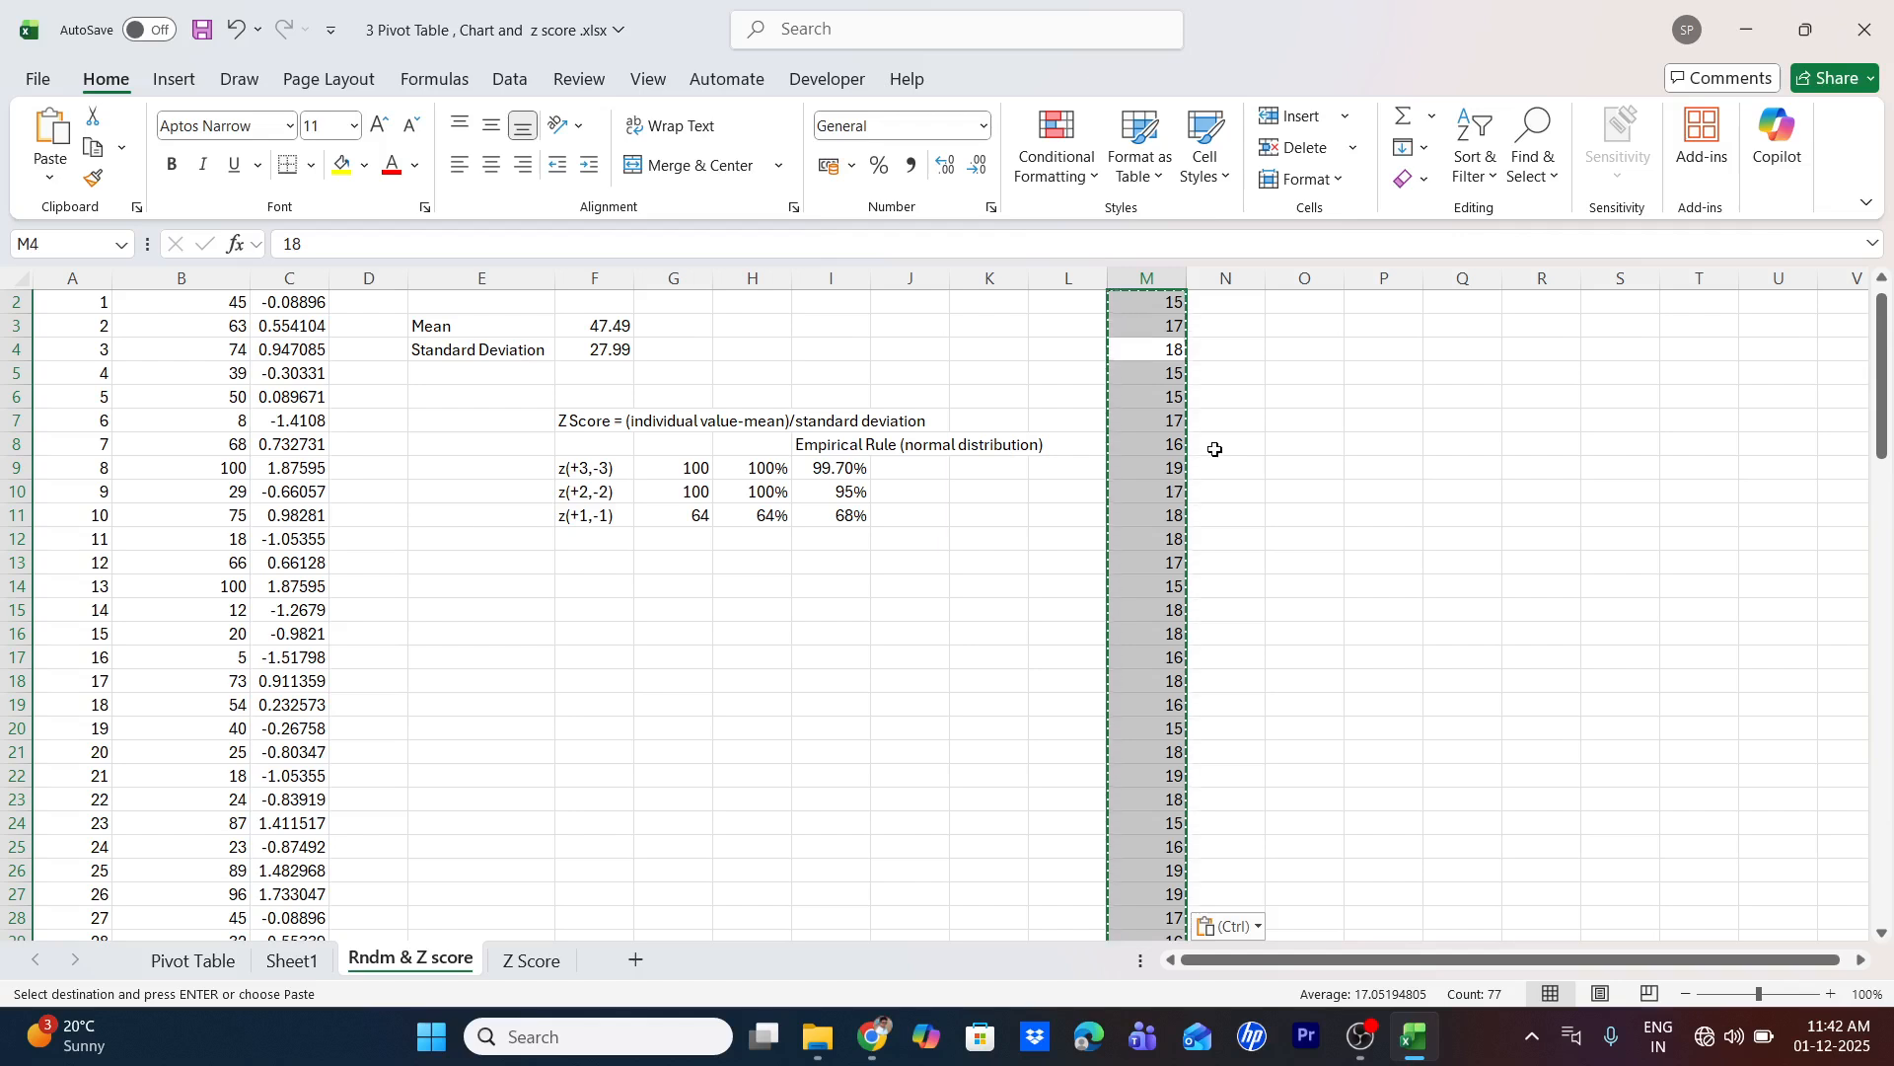
Leave copy mode and examine the cells of column M between M2 and M12 for formulas or plain values
key("Down")
key("Down")
key("Down")
key("Down")
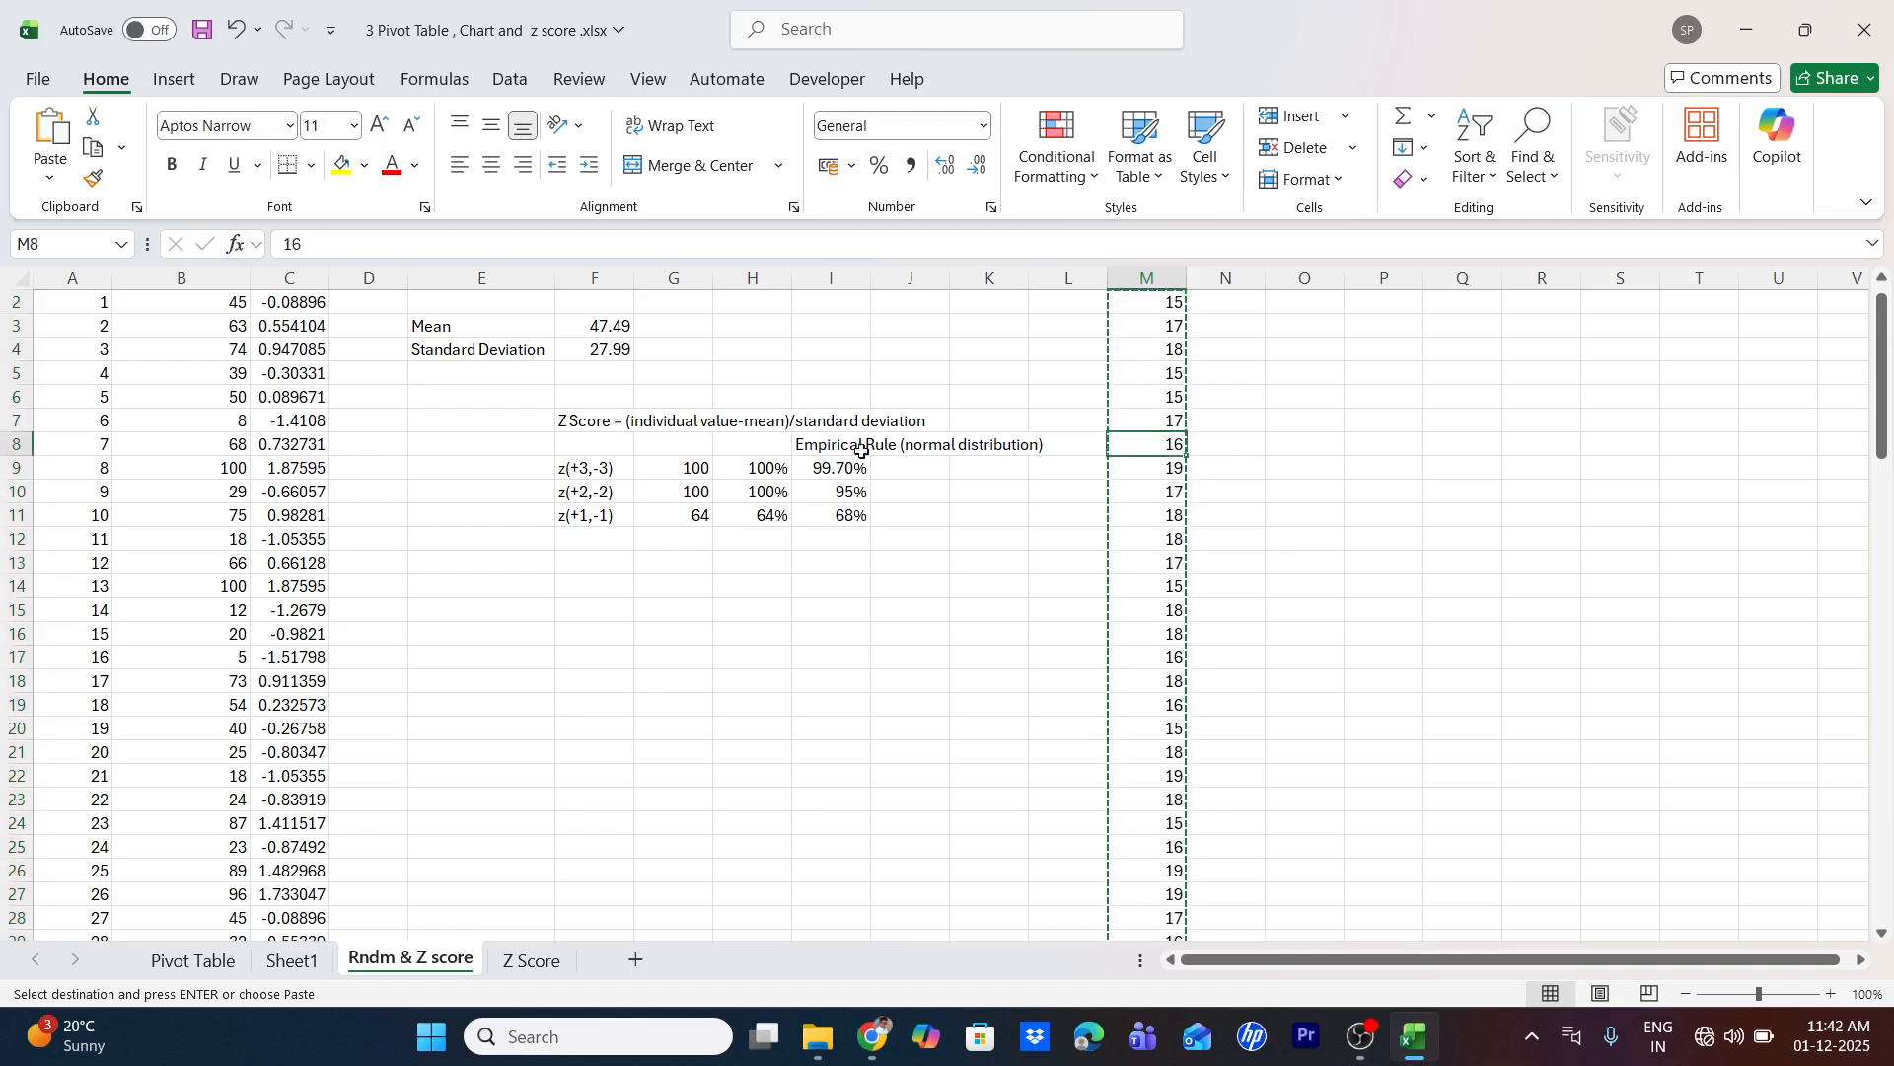
key("Escape")
key("Down")
key("Down")
key("Down")
key("Down")
key("Up")
key("Up")
key("Up")
key("Up")
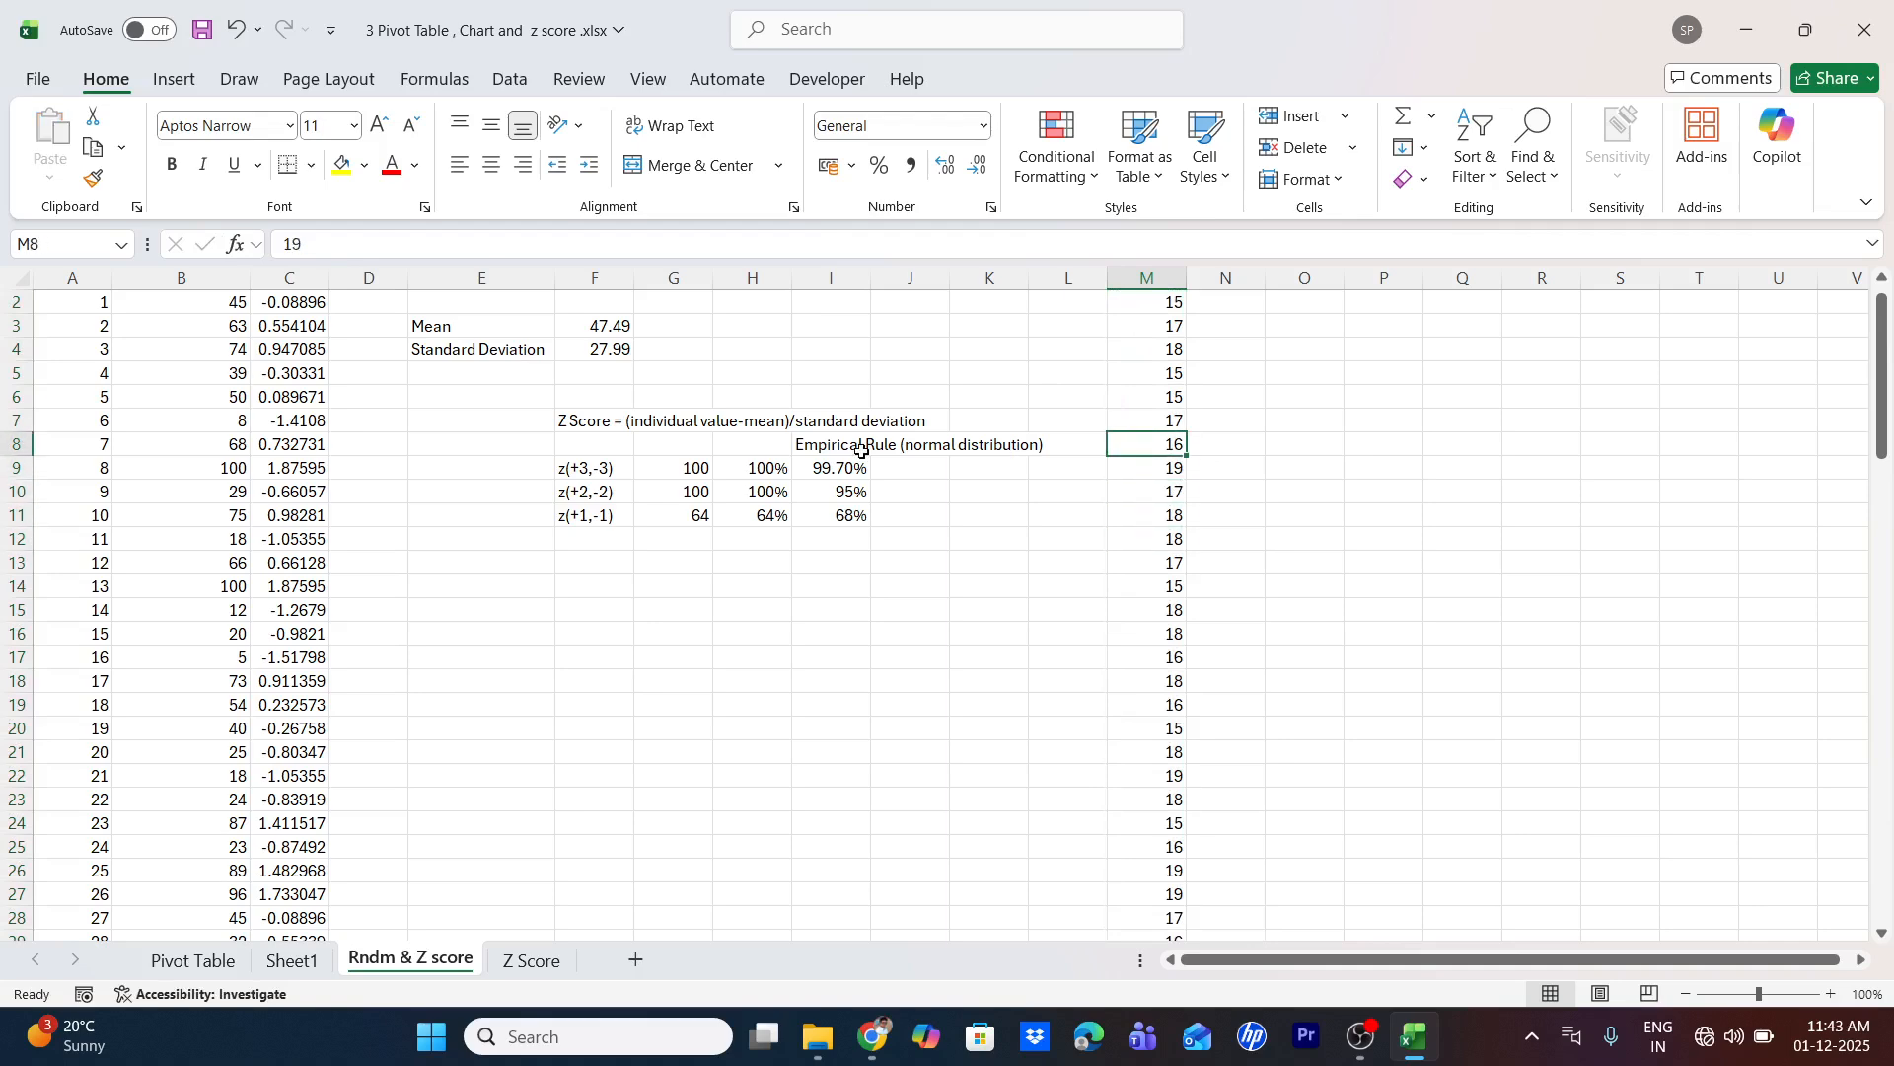
key("Up")
key("Up")
key("Up")
key("Up")
key("Up")
key("Up")
key("Up")
key("Down")
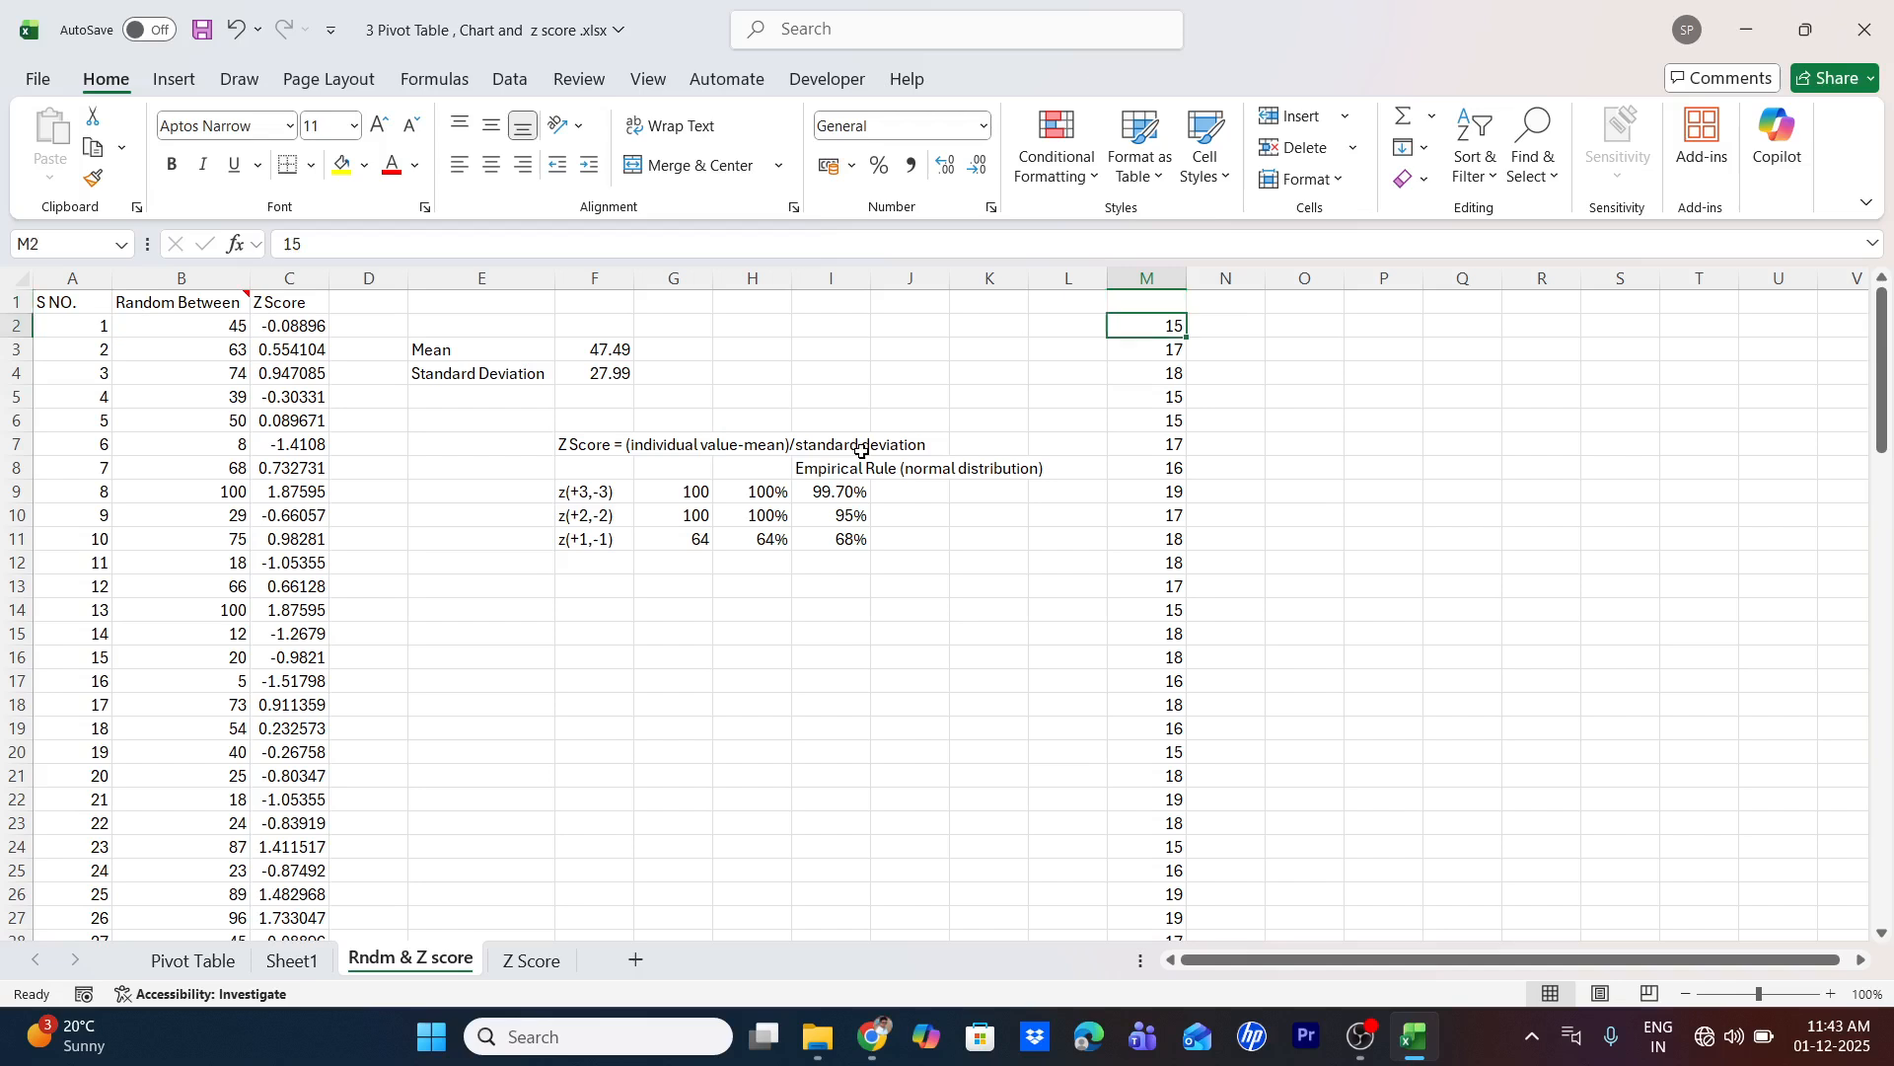
Enter the label mean in cell Q2, beside the random number column
key("Right")
key("Right")
key("Right")
key("Right")
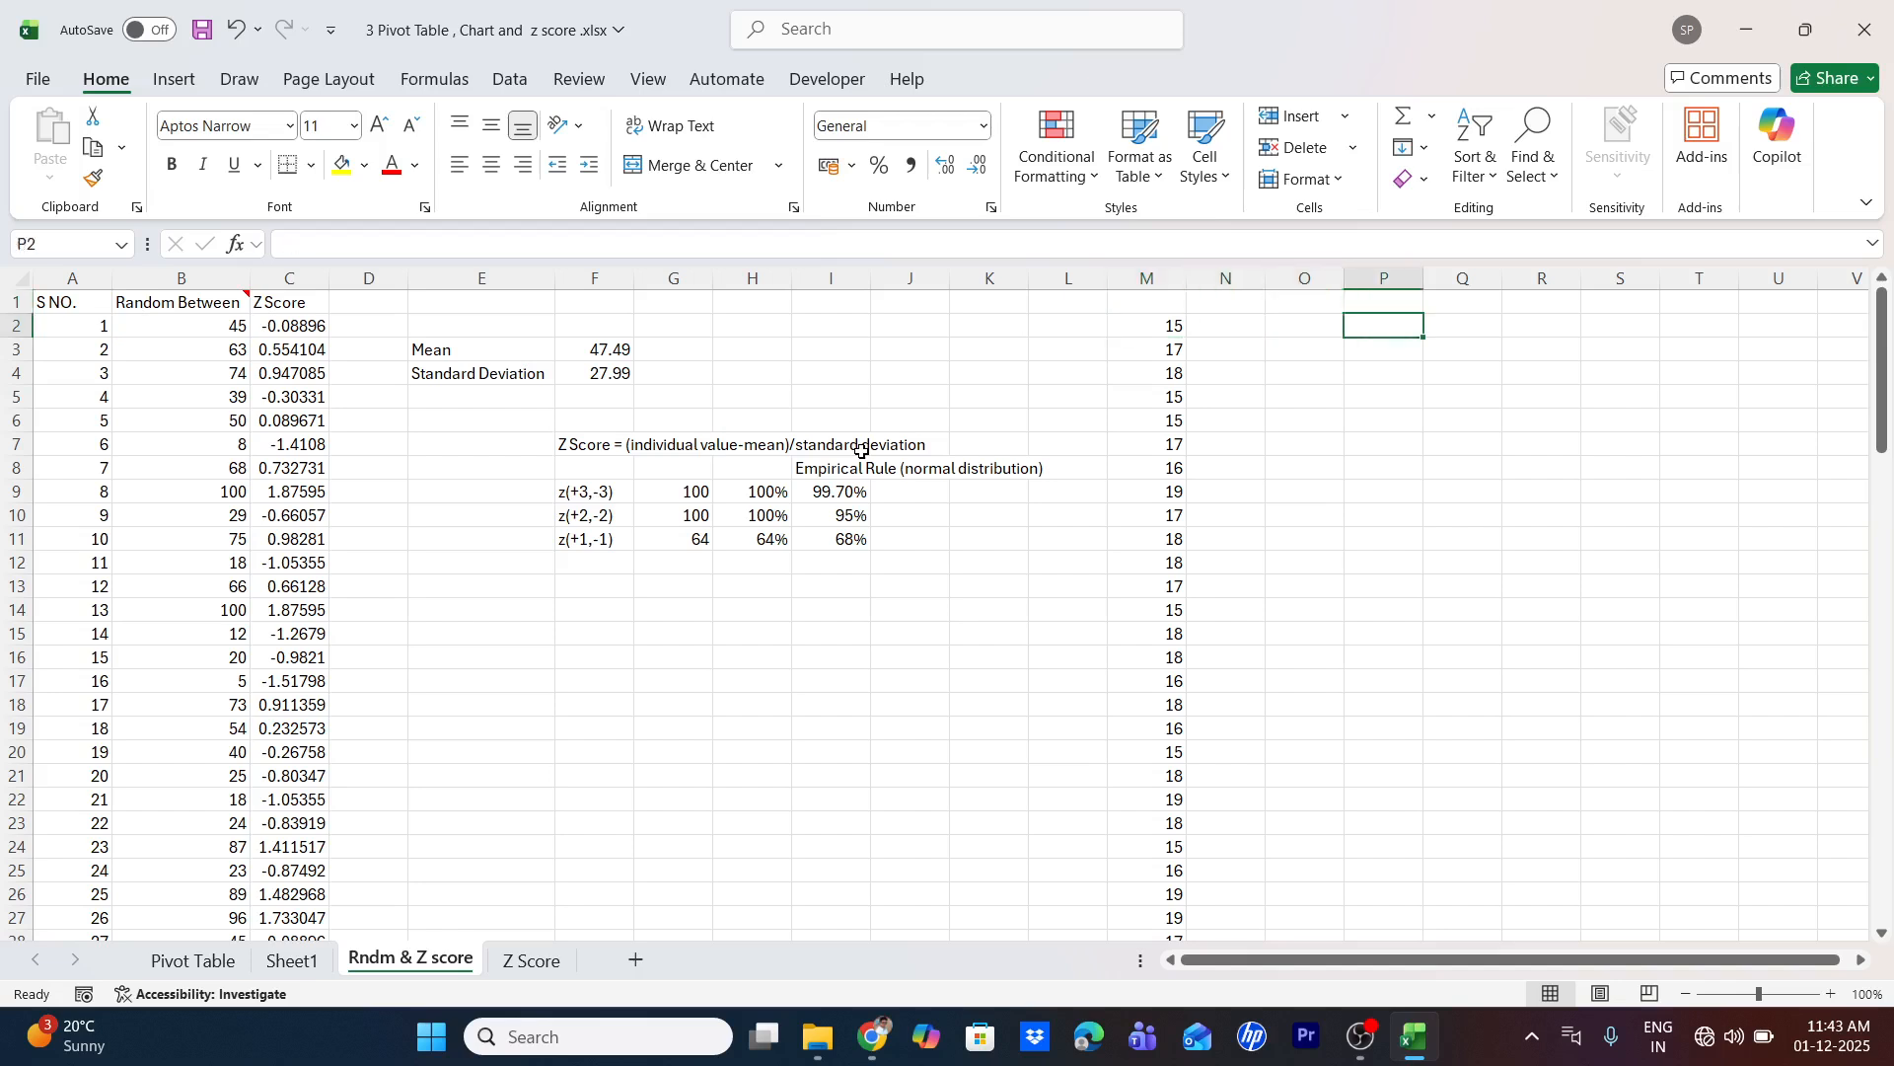
type("mea")
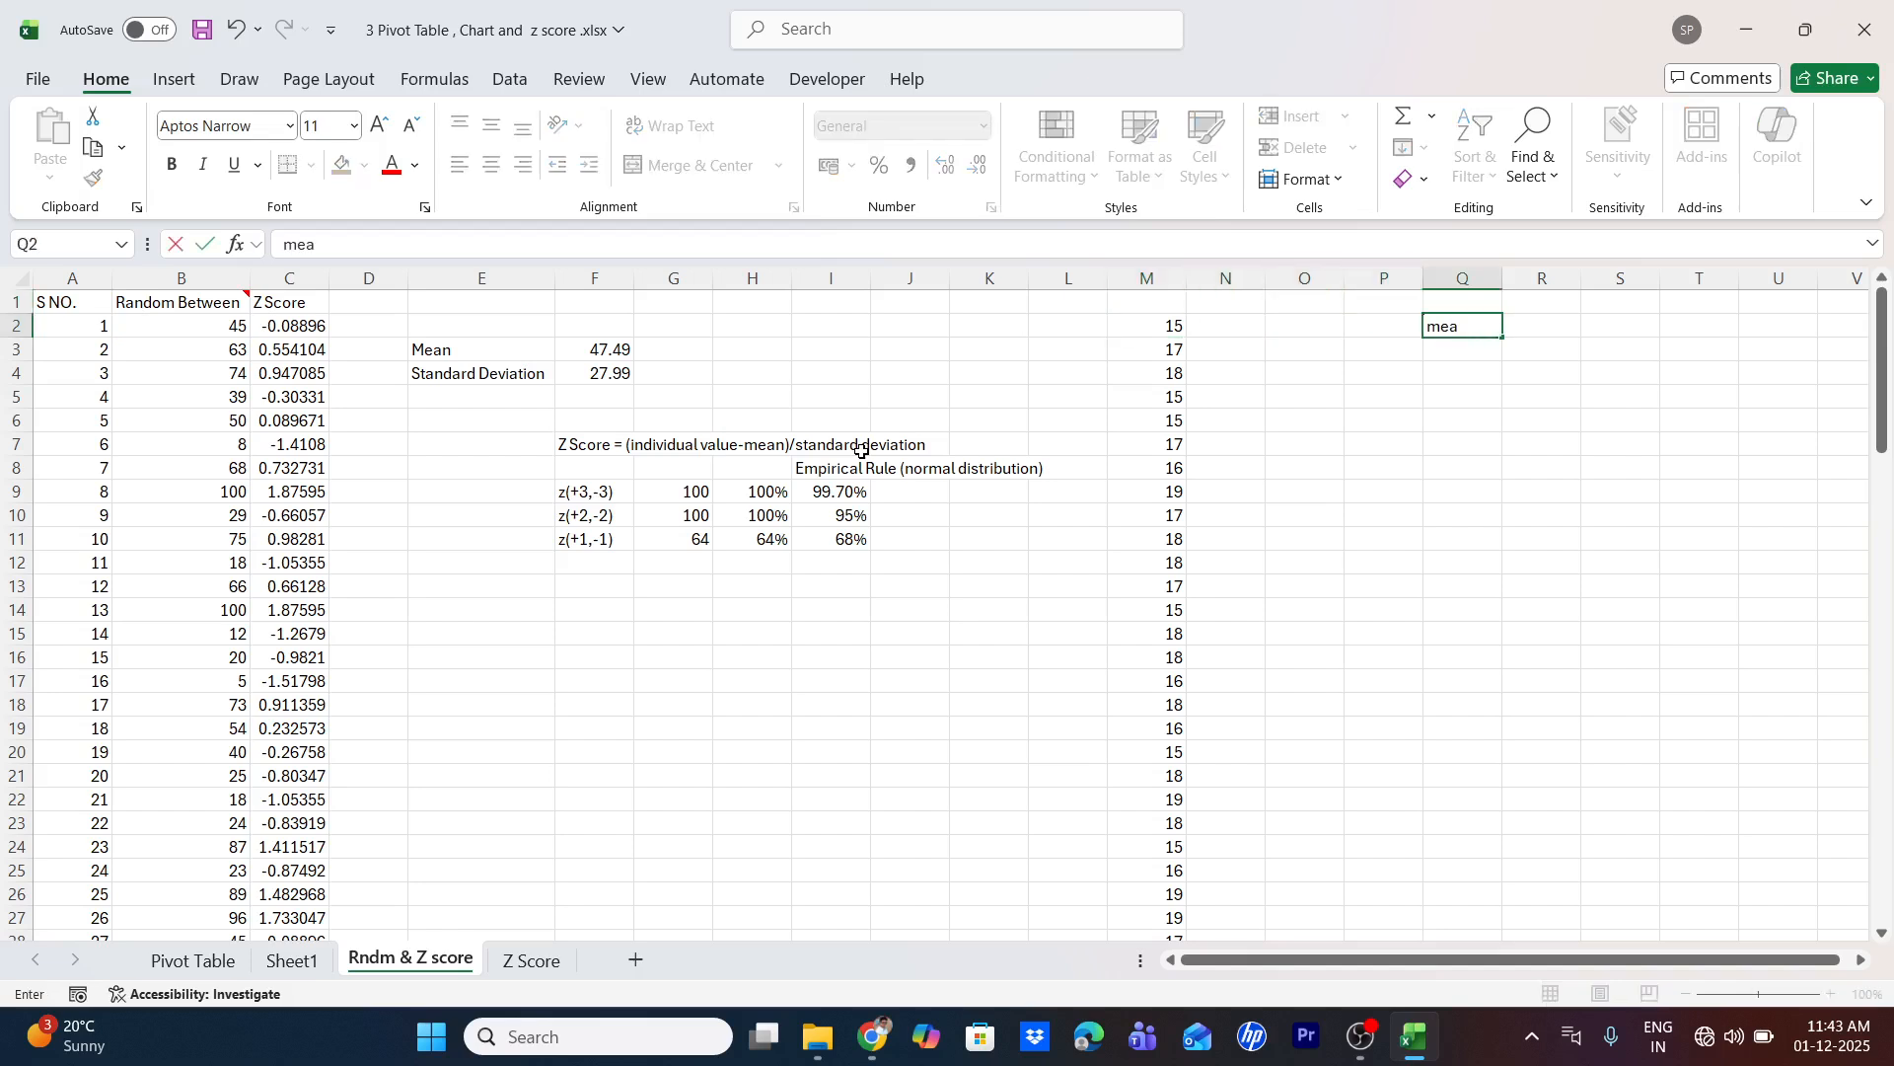
type("na")
key("Tab")
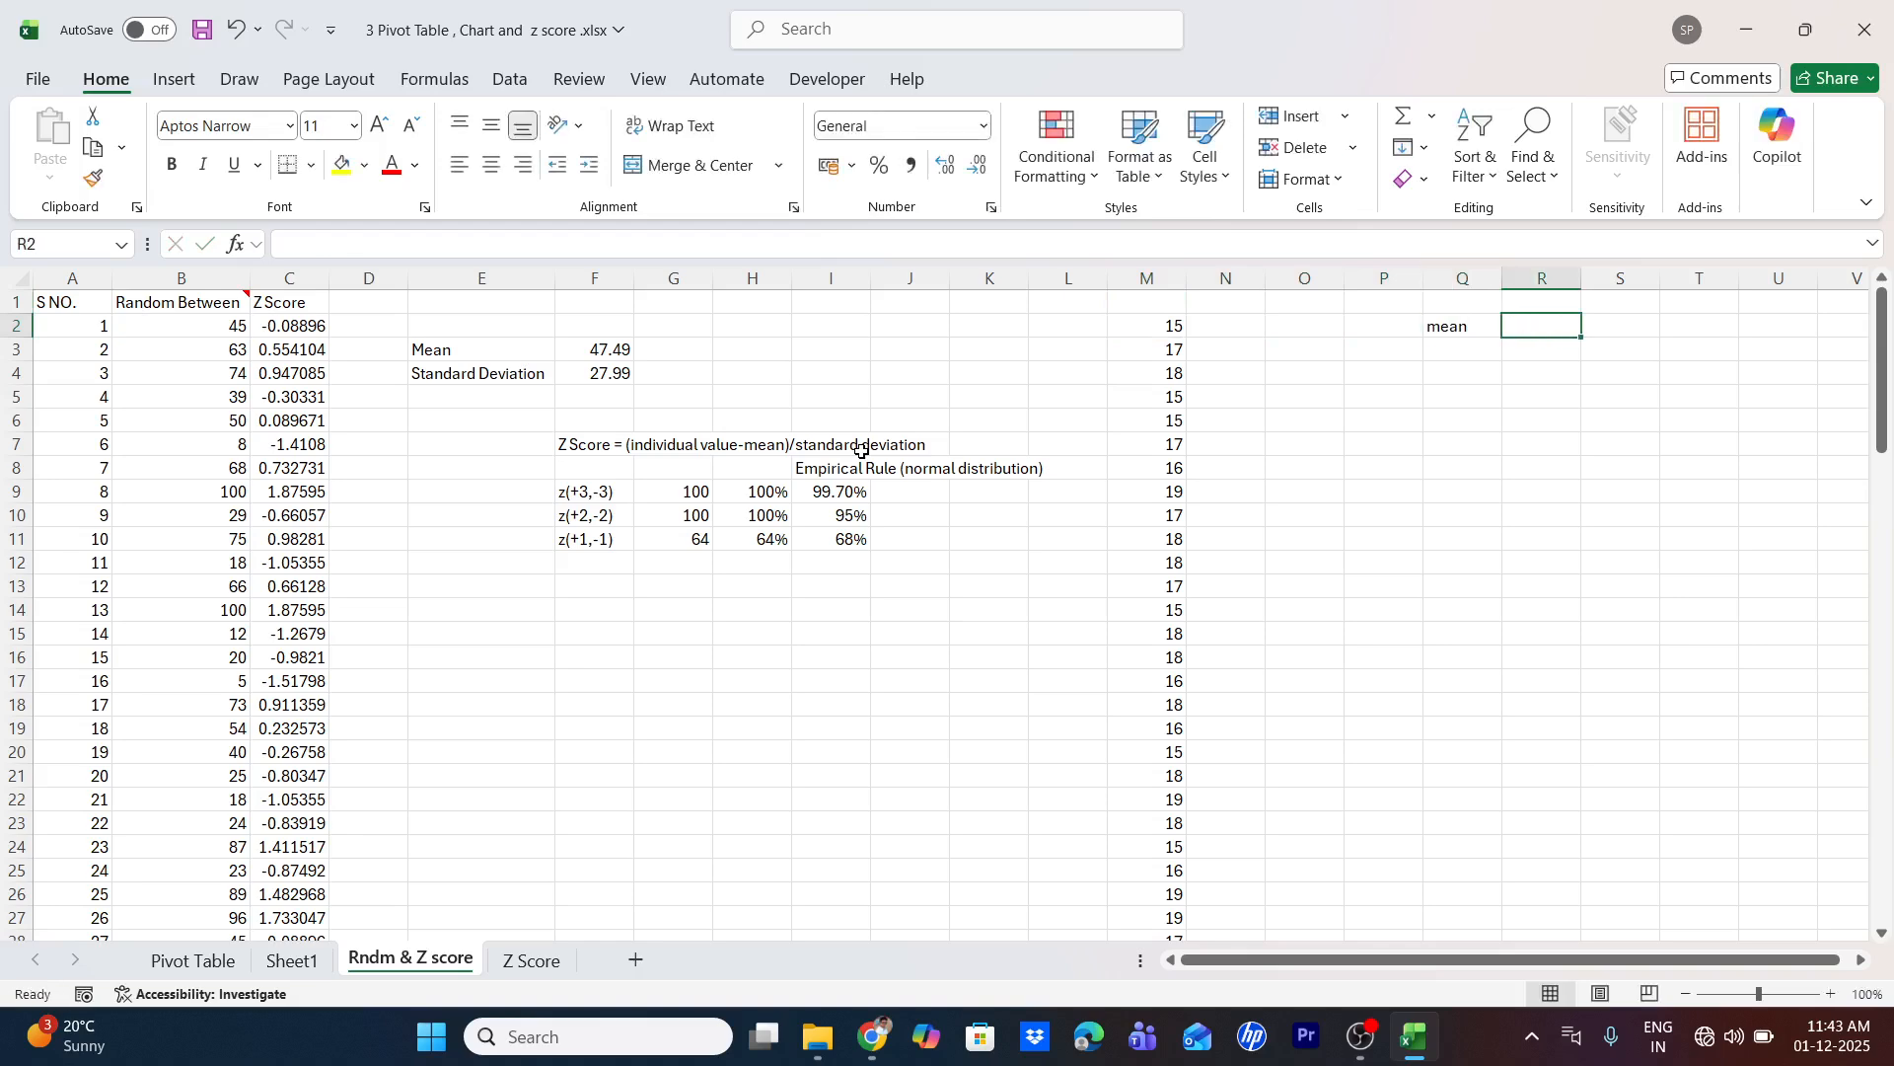
Calculate the mean of the random numbers in cell R2 with an AVERAGE formula over M2:M78
type("=aver")
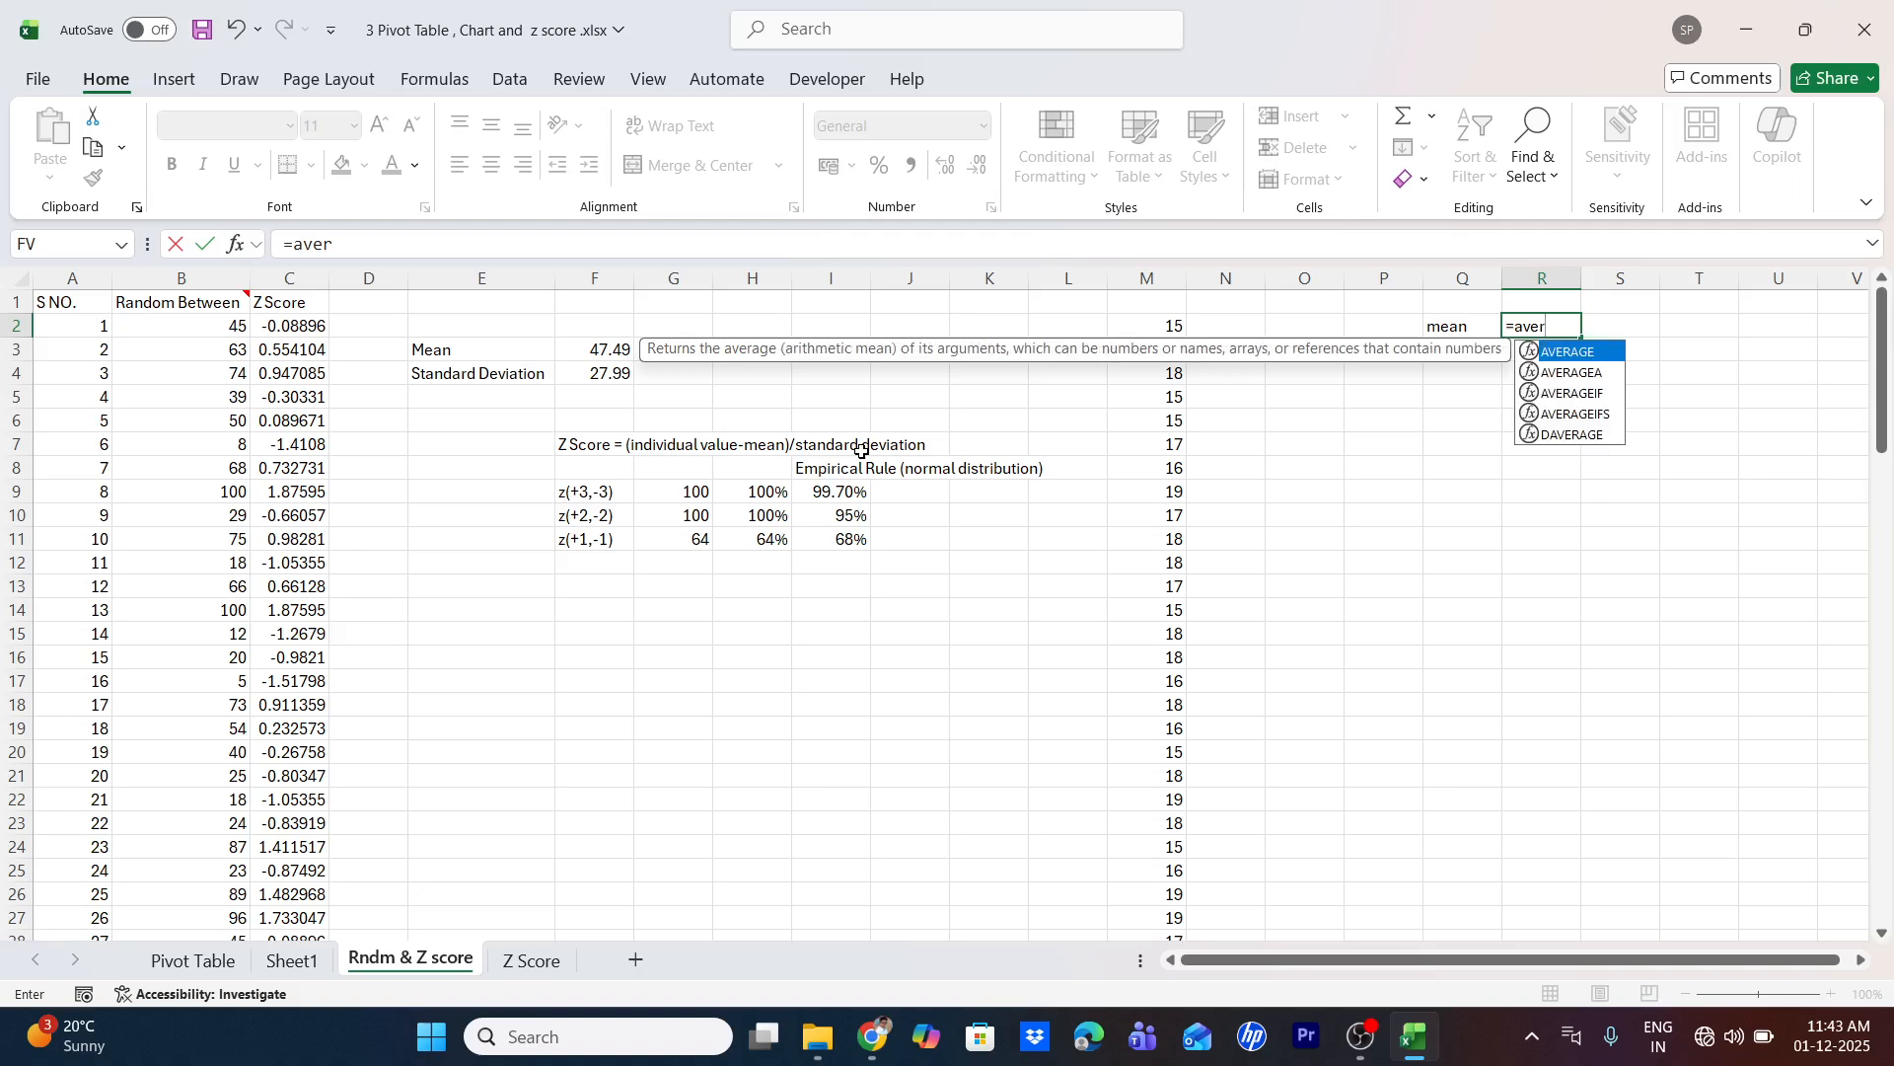
key("Tab")
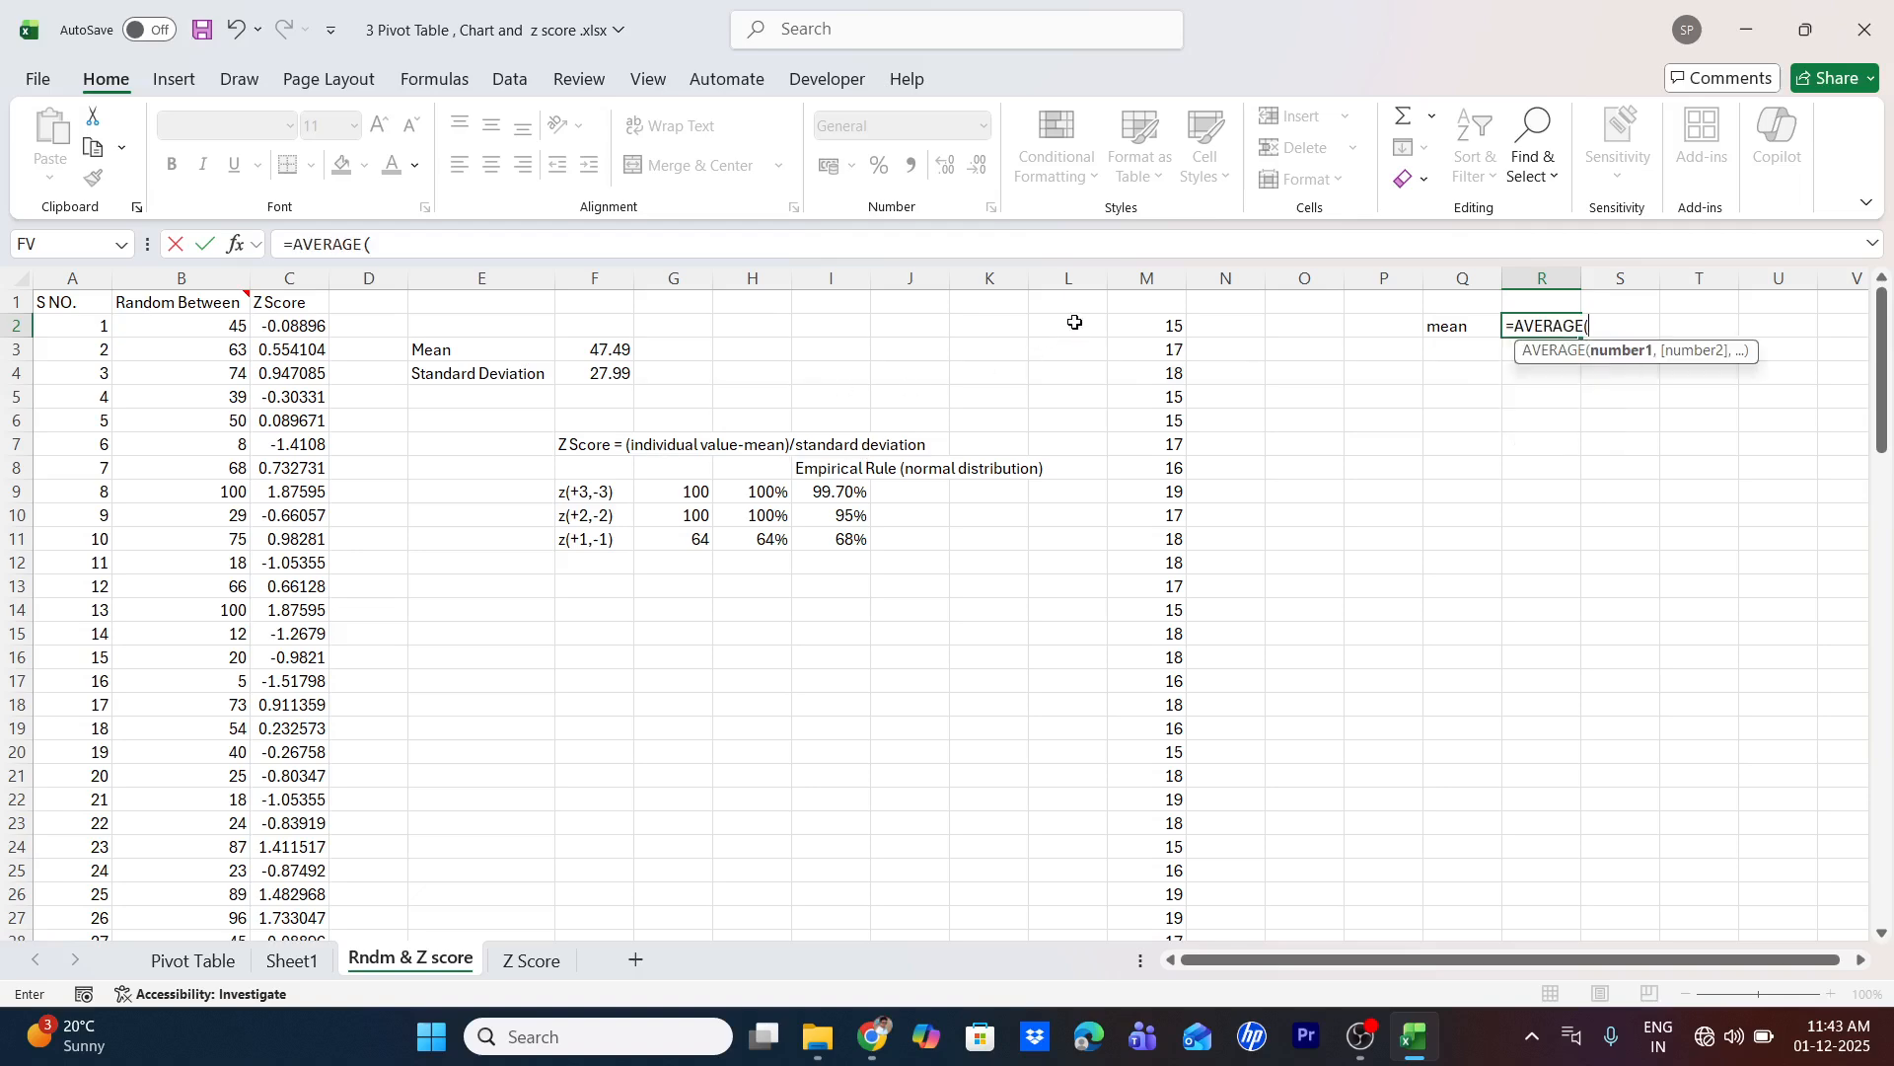
left_click(1148, 327)
key("shift+Down")
key("shift+Down")
key("shift+Down")
key("shift+Down")
key("shift+Down")
key("shift+Down")
key("shift+Down")
key("shift+Down")
key("shift+Down")
key("shift+Down")
key("shift+Down")
key("shift+Down")
key("shift+Down")
key("shift+Down")
key("shift+Down")
key("shift+Down")
key("shift+Down")
key("shift+Down")
key("shift+Down")
key("shift+Down")
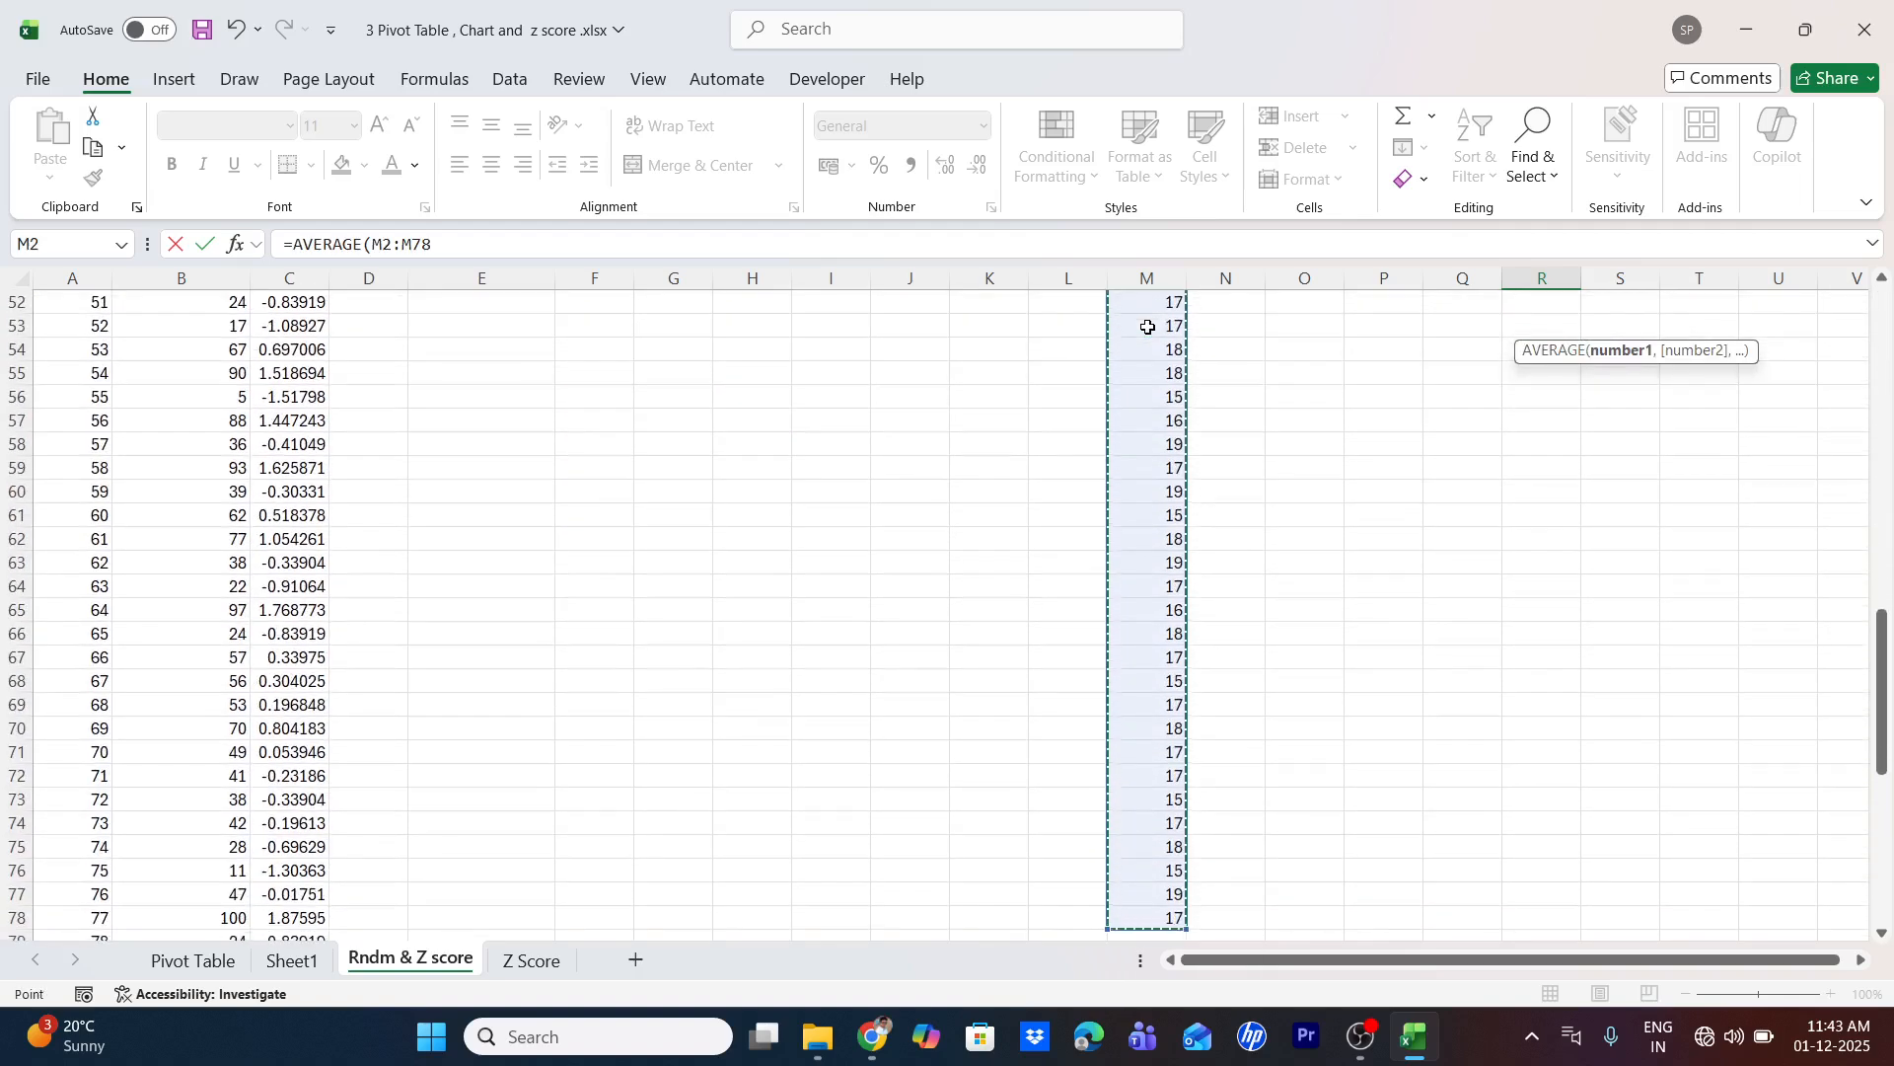
key("Return")
scroll(1183, 353, "up", 2)
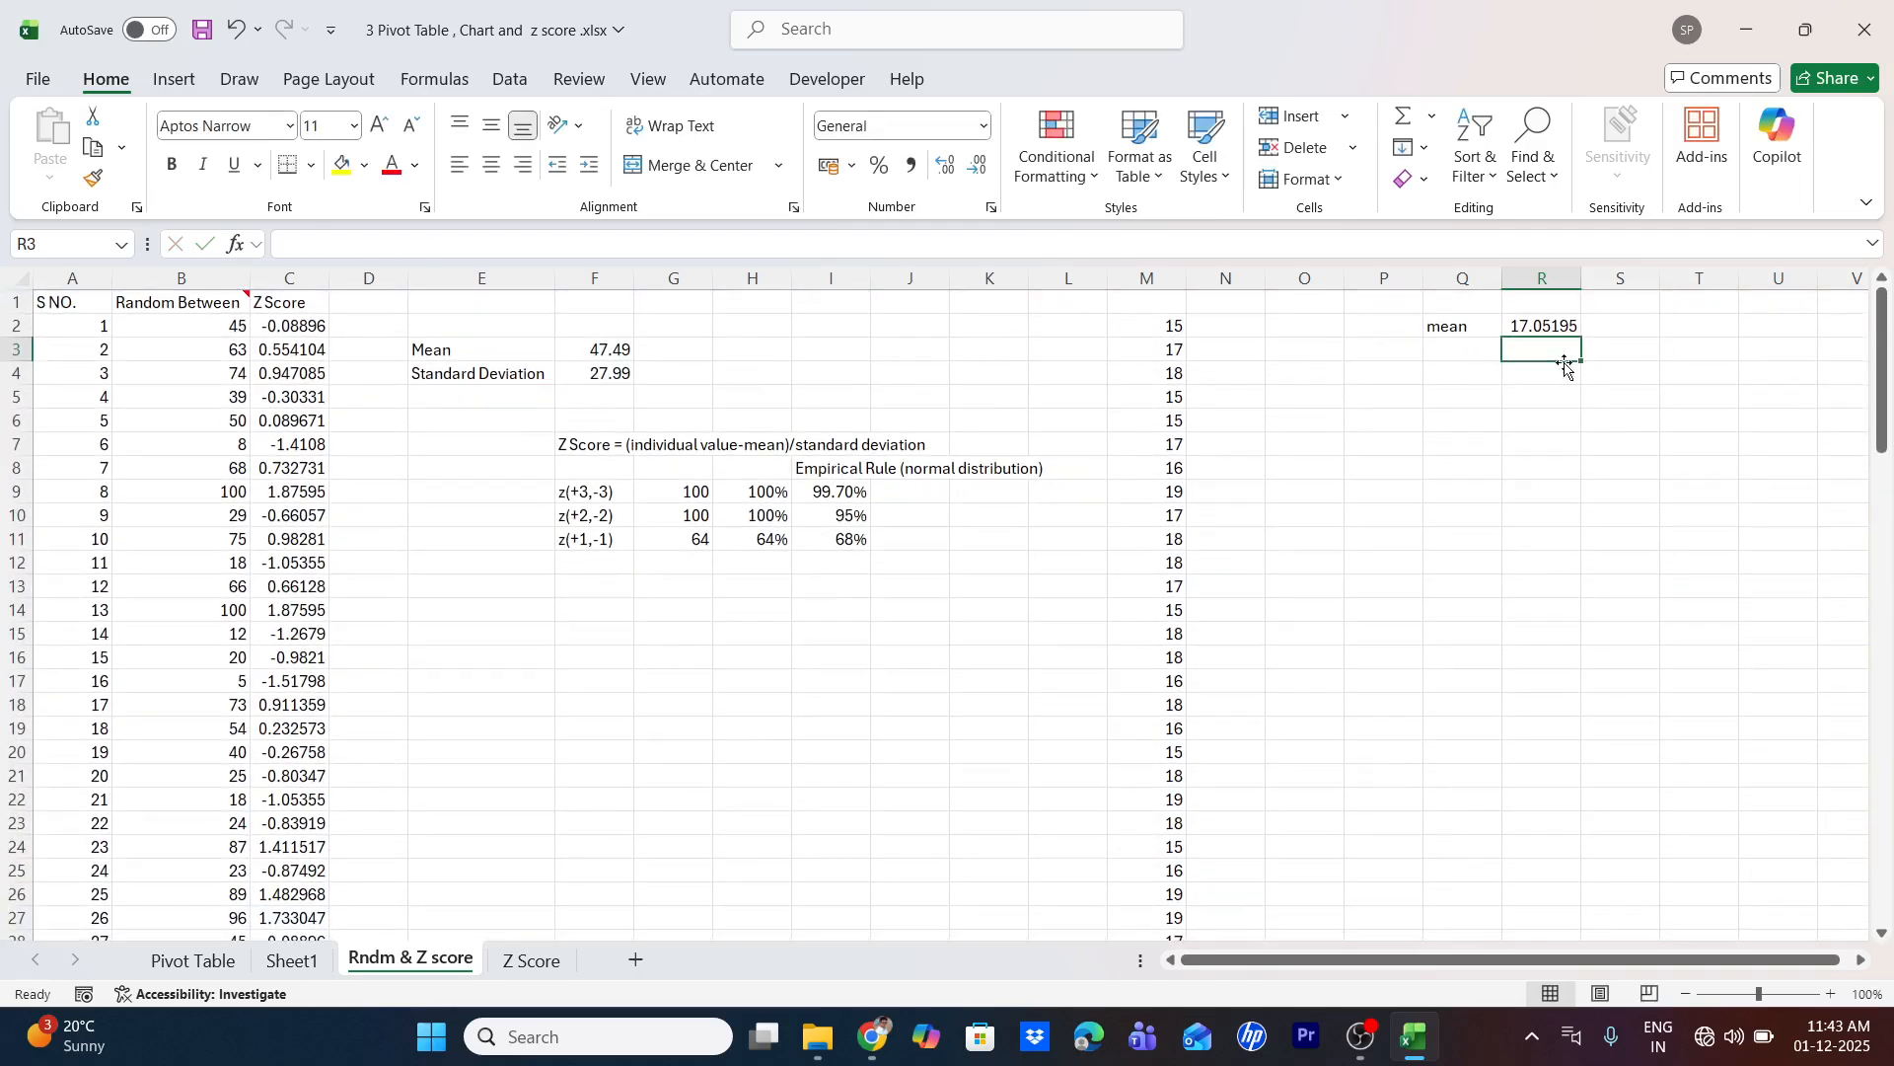
Enter the label std dev in cell Q3, below the mean label
left_click(1468, 357)
type("s")
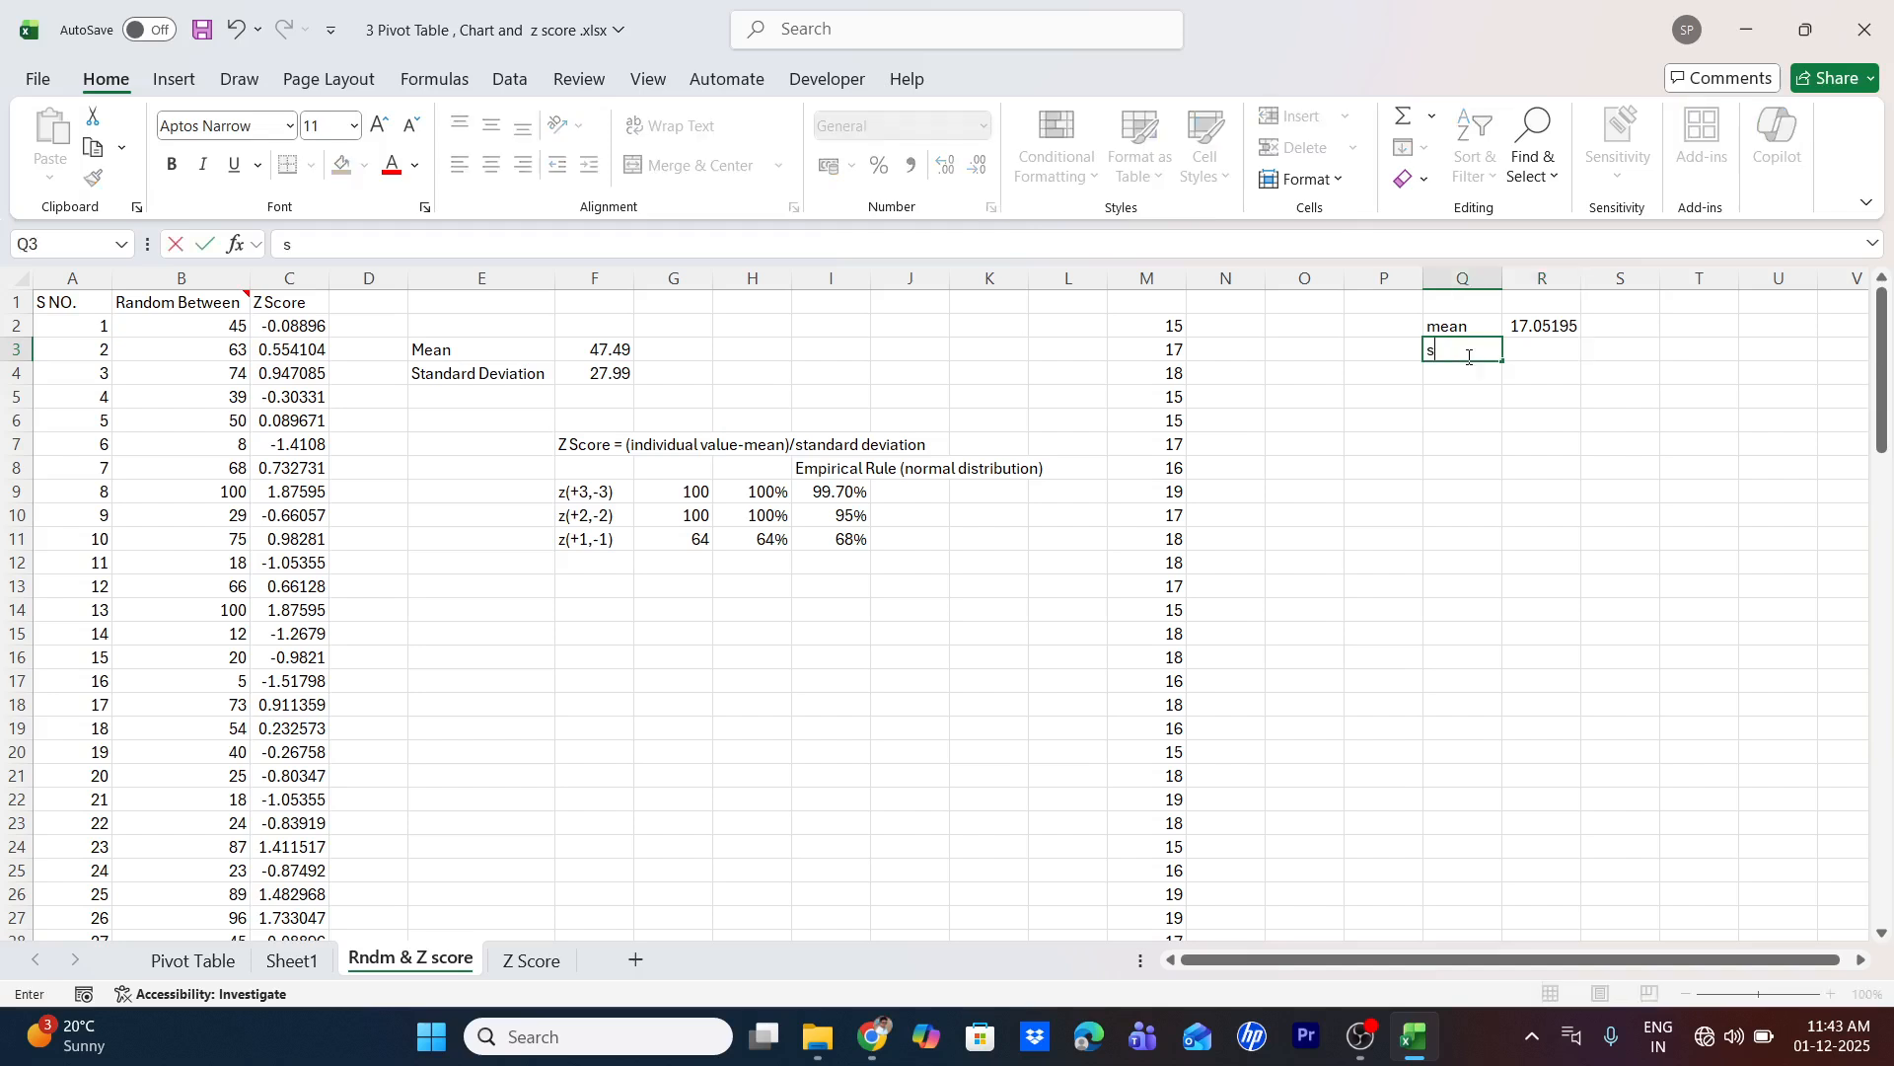
type("ta")
type(" de")
type("v")
key("Tab")
Calculate the standard deviation of the random numbers in cell R3 with the formula =STDEV(M2:M78)
type("=st")
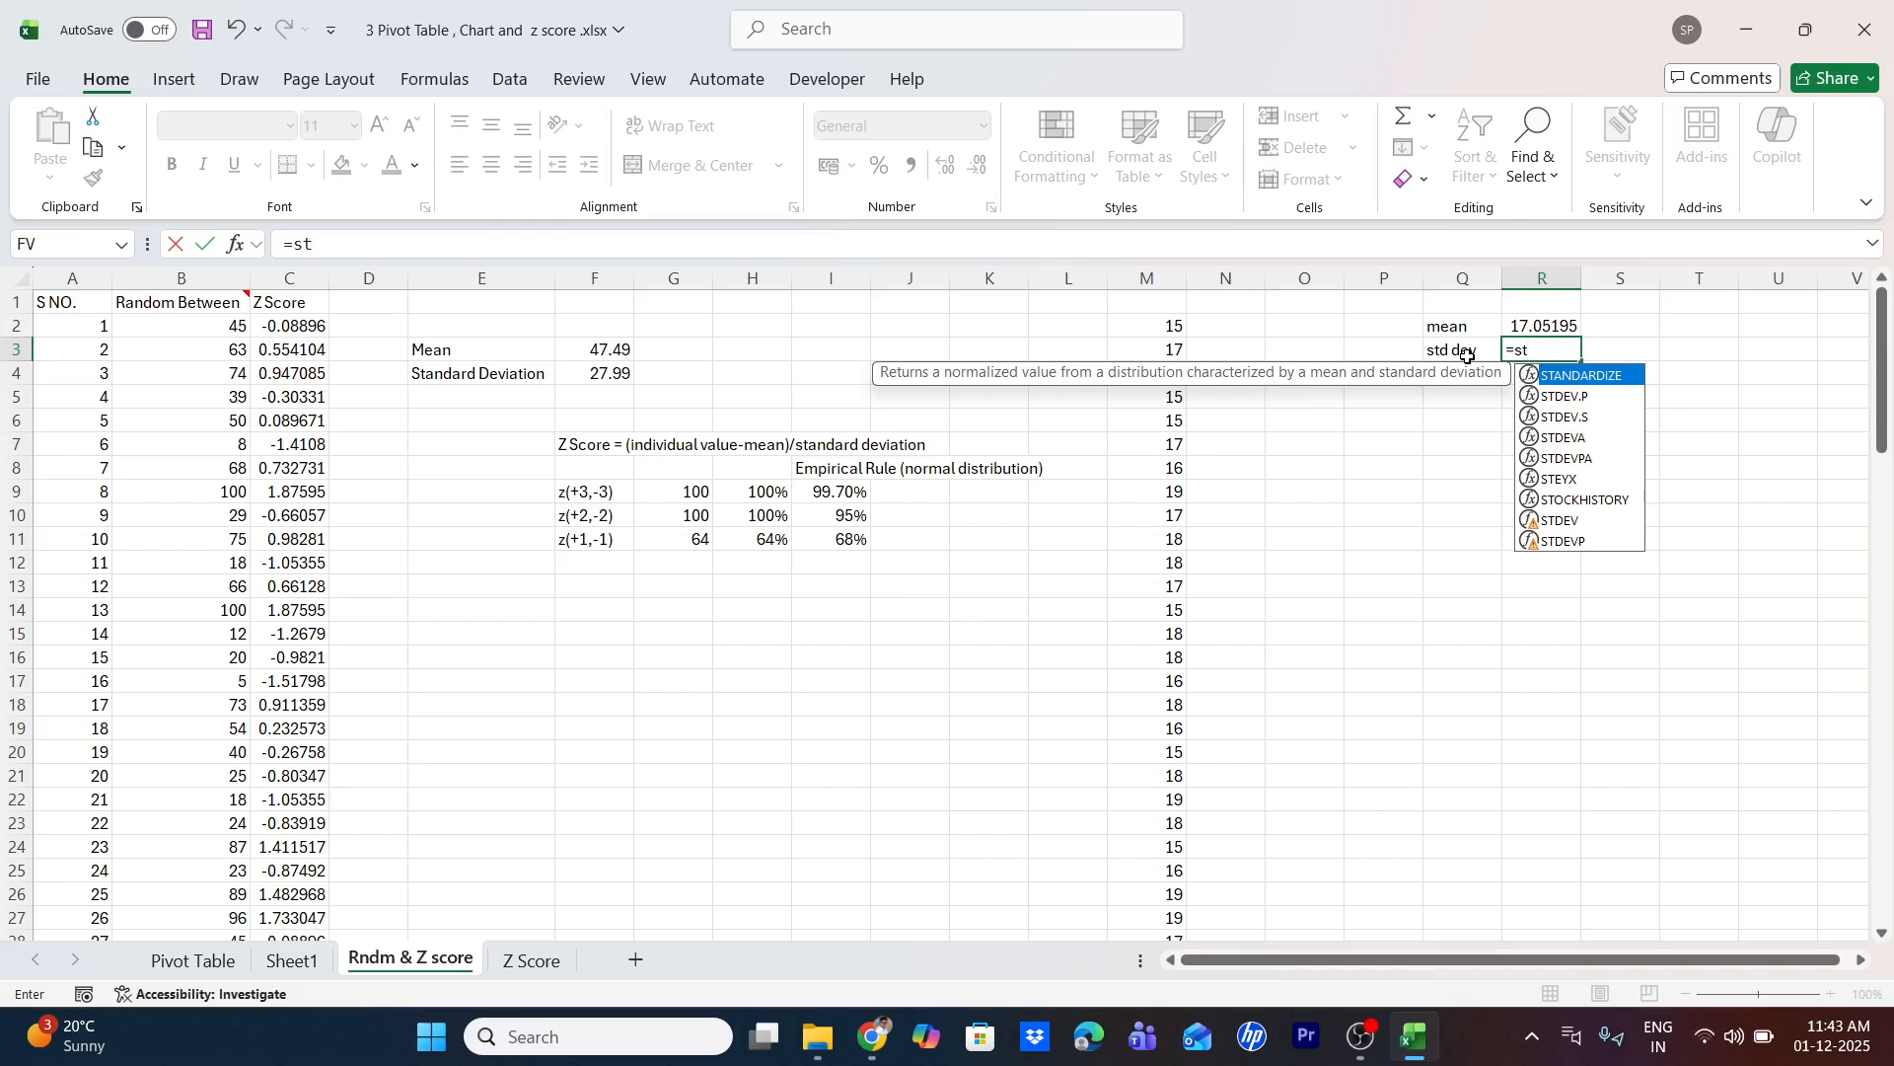
type("de")
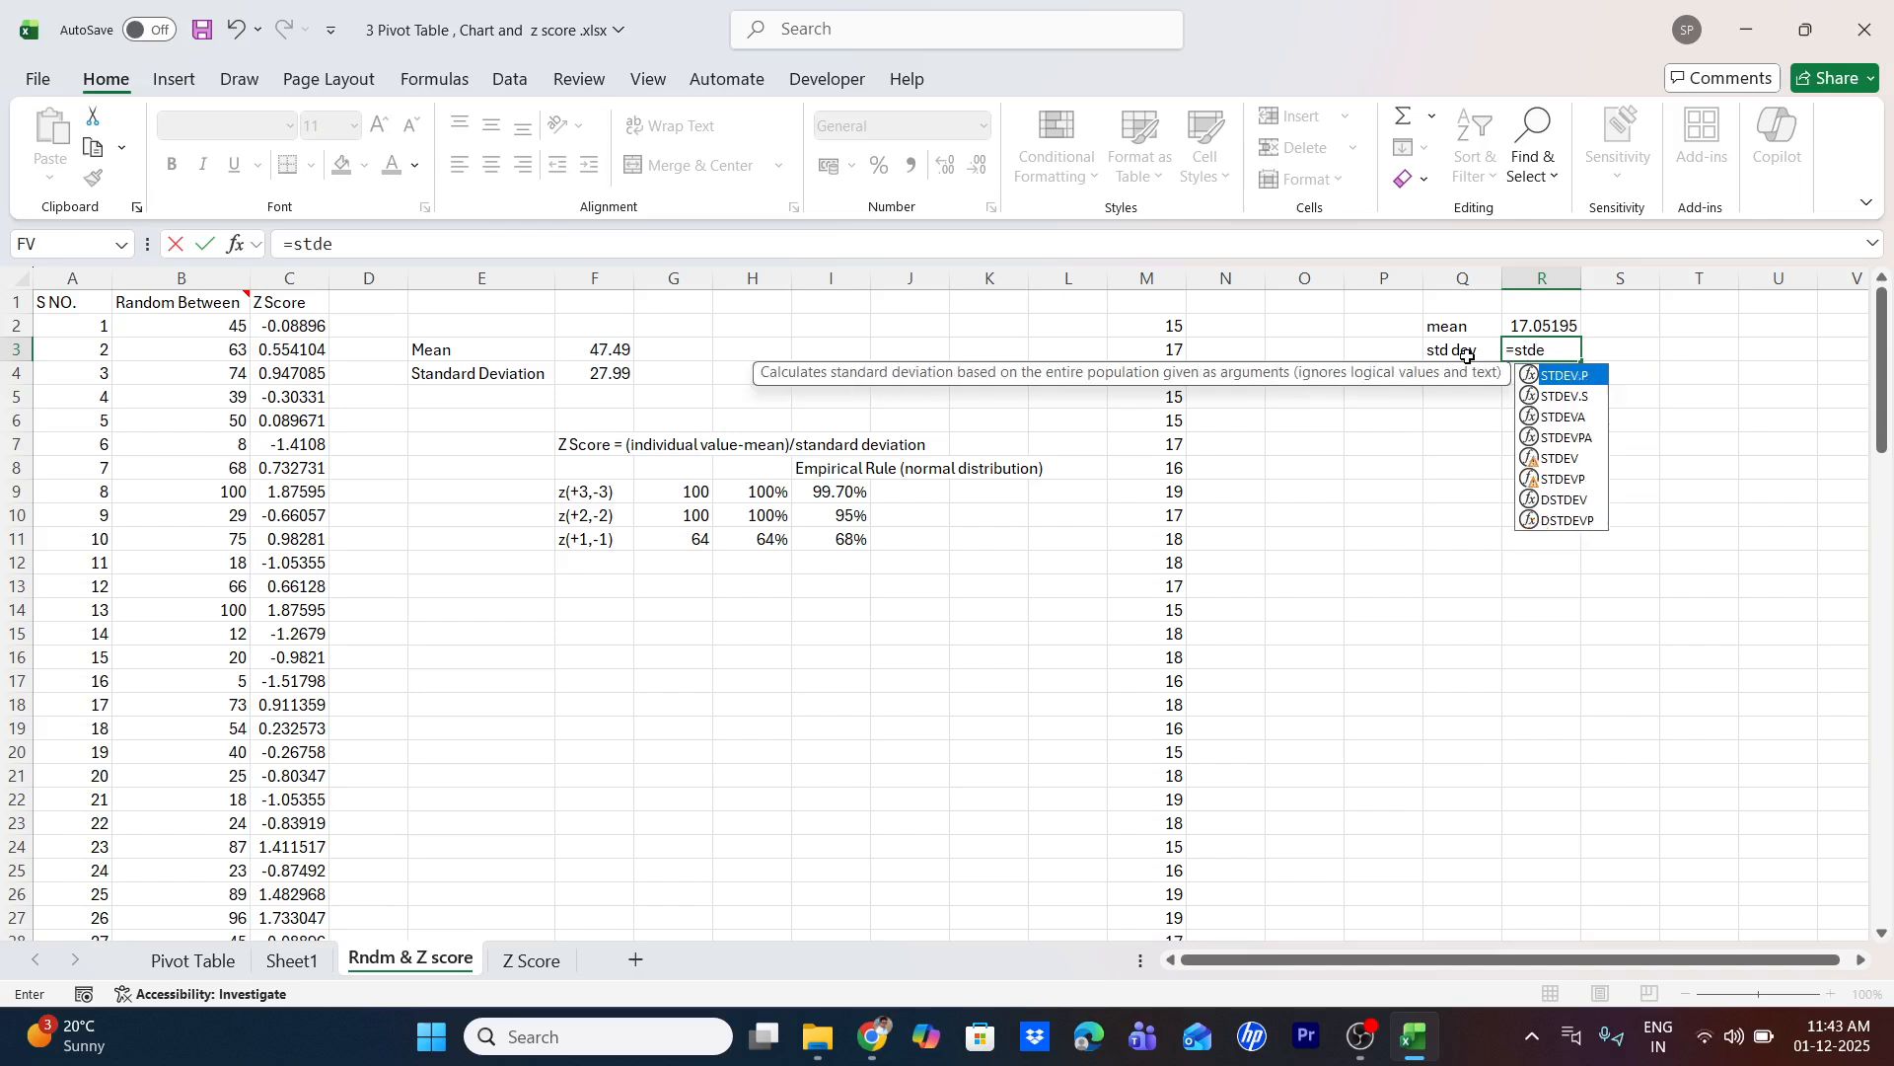
key("Down")
key("Down")
key("Down")
key("Down")
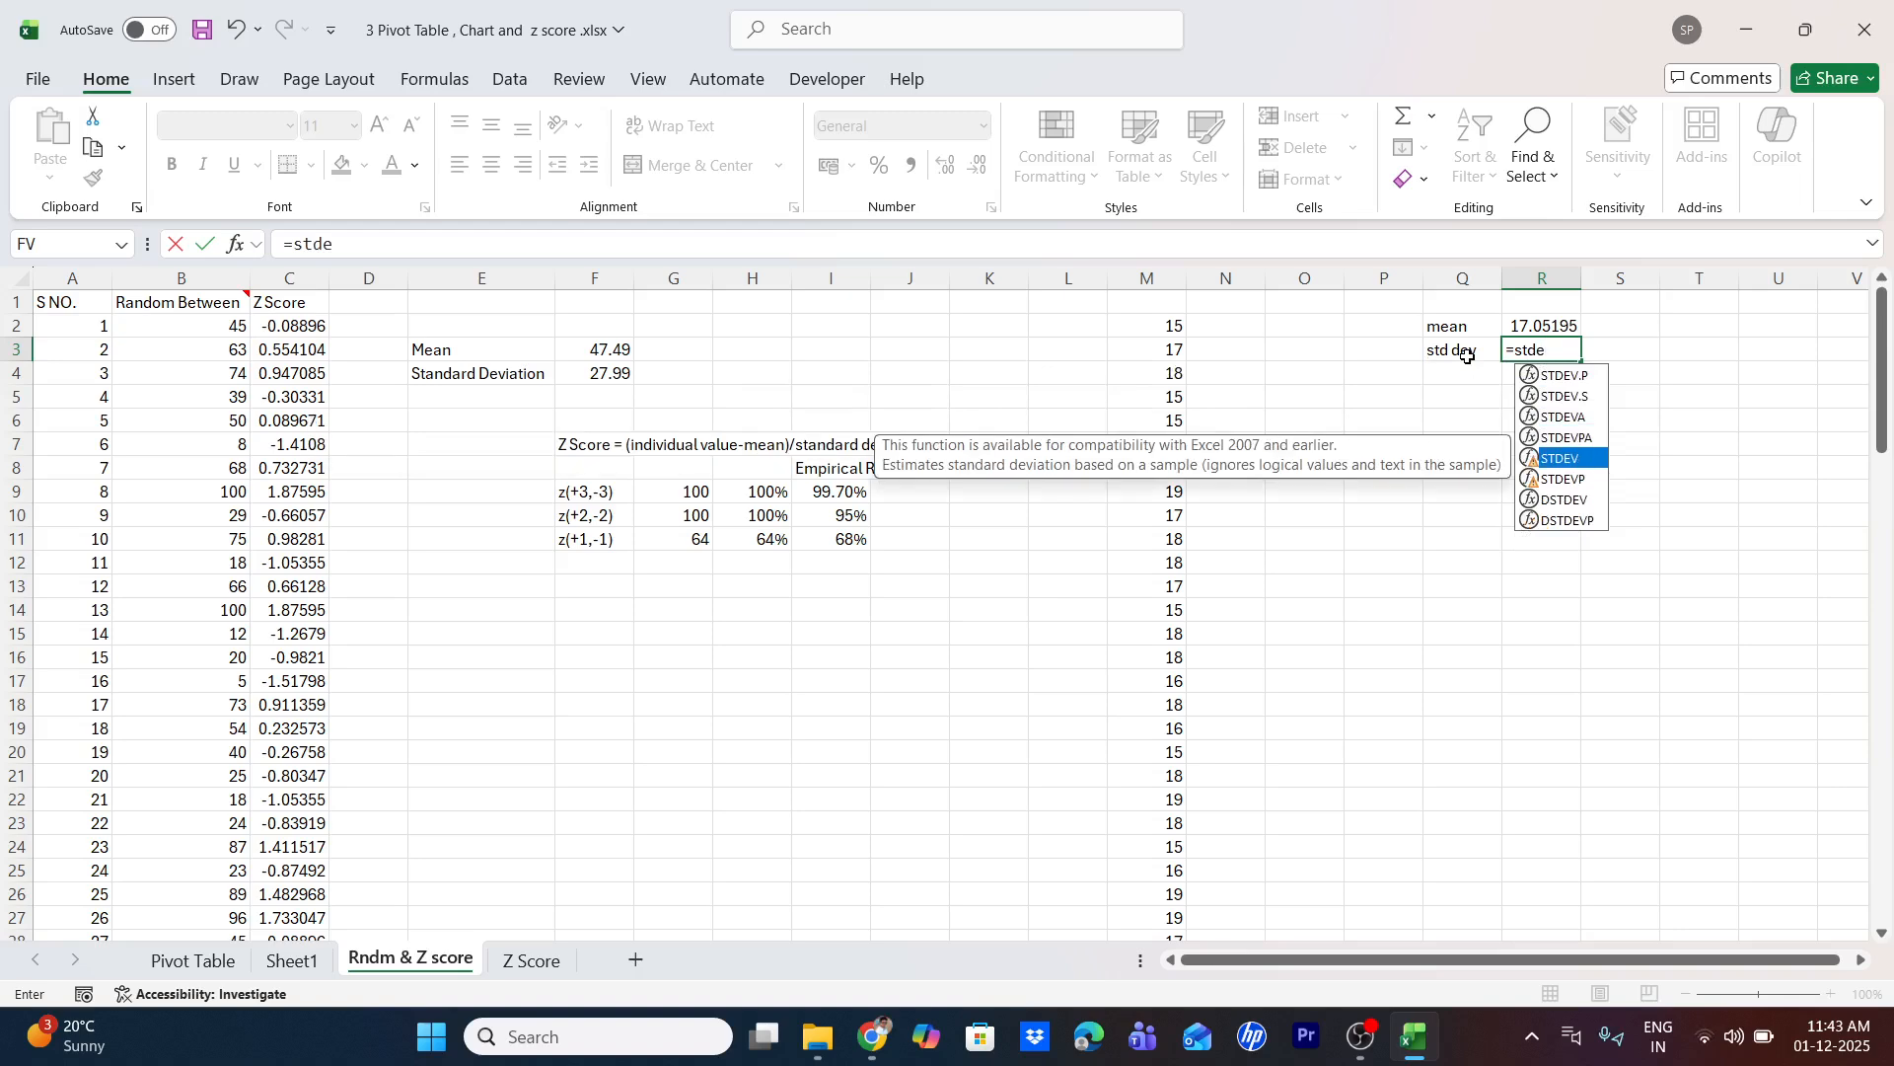
key("Tab")
key("Left")
key("Left")
key("Left")
key("Left")
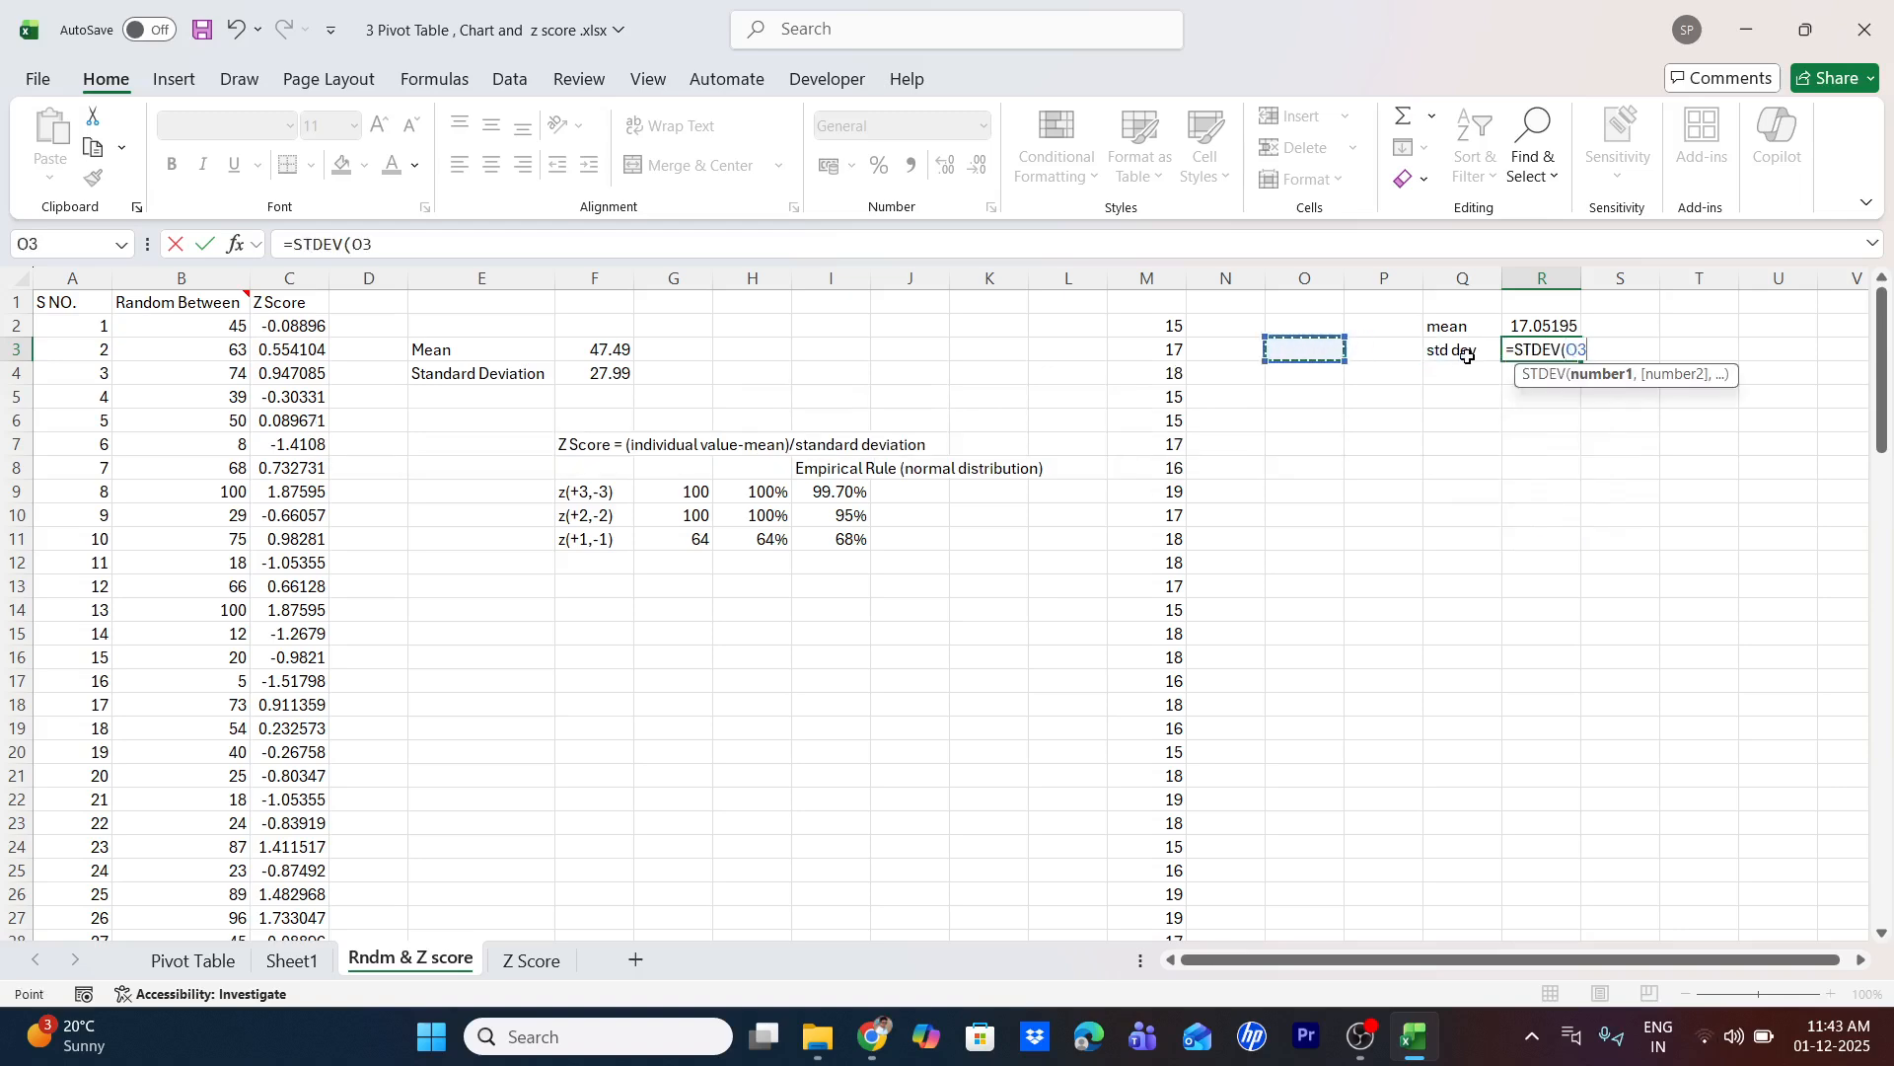
key("Up")
key("Left")
key("ctrl+shift+Down")
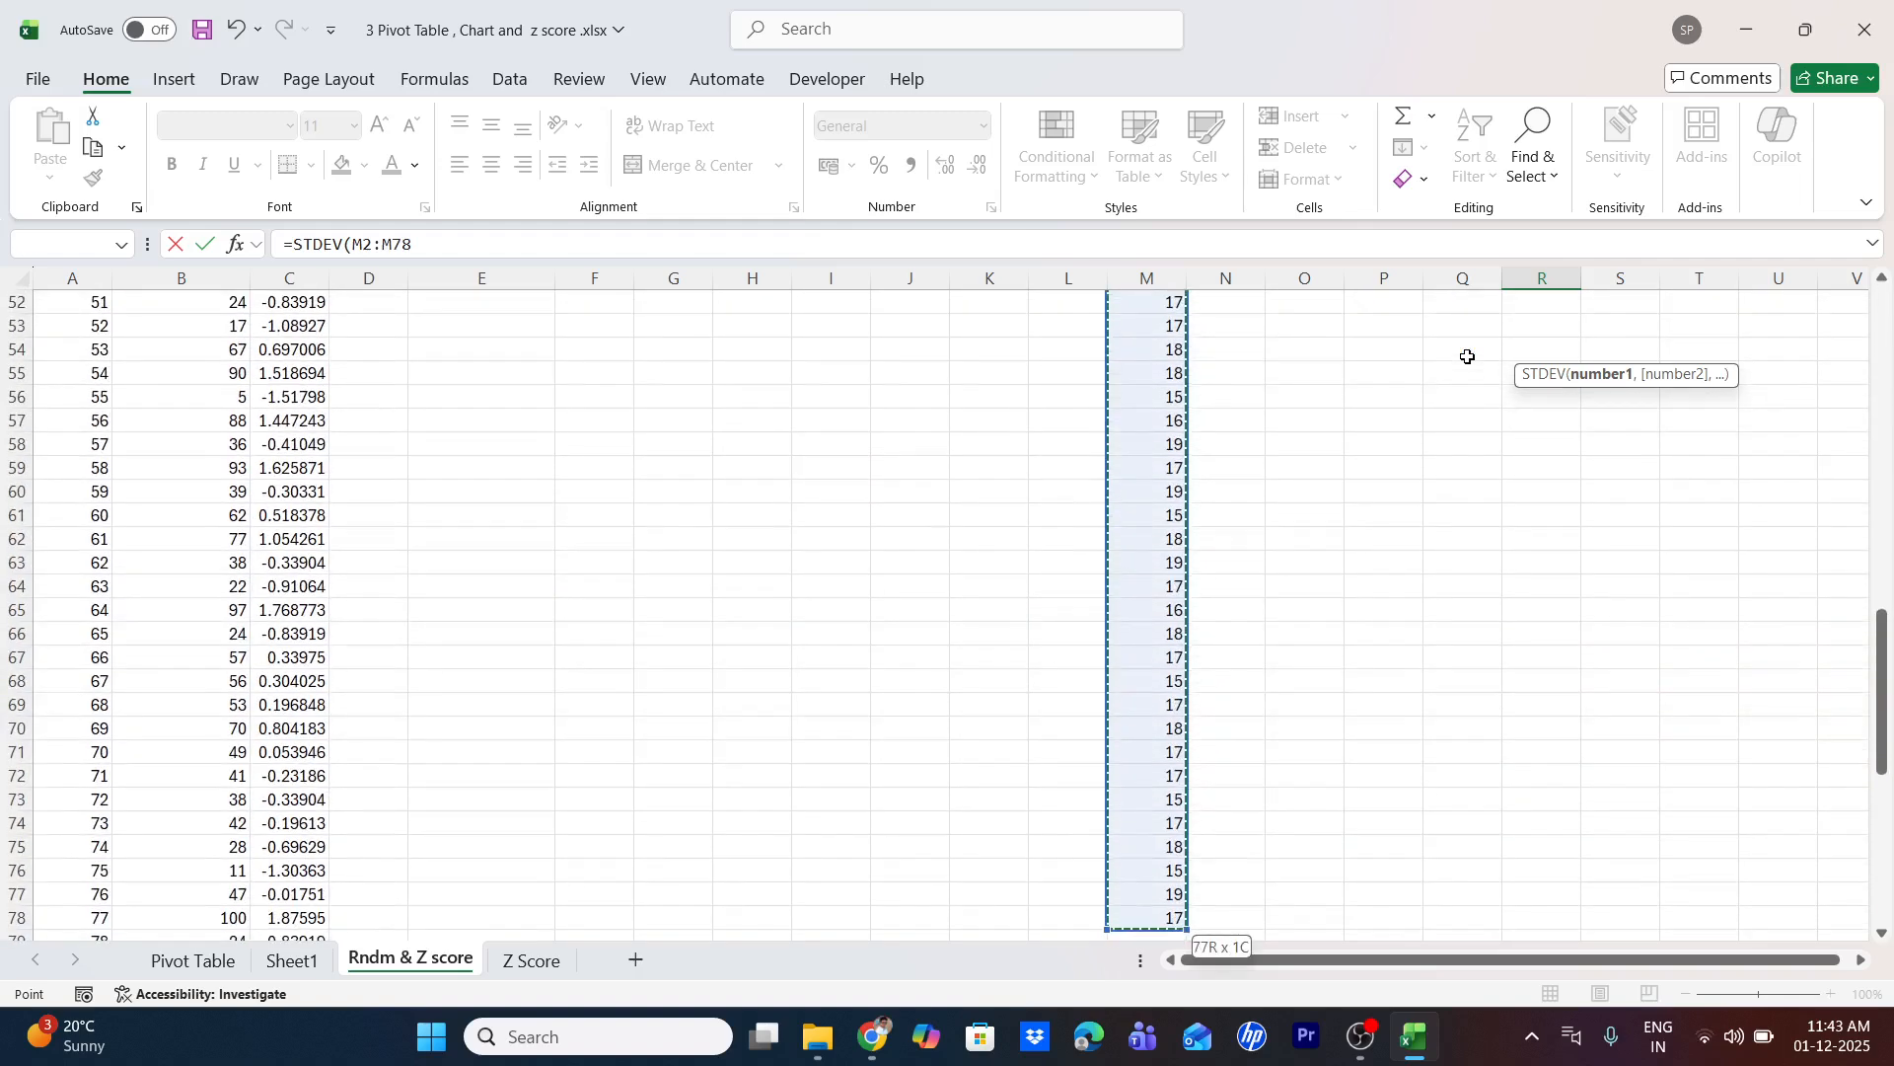
type(")")
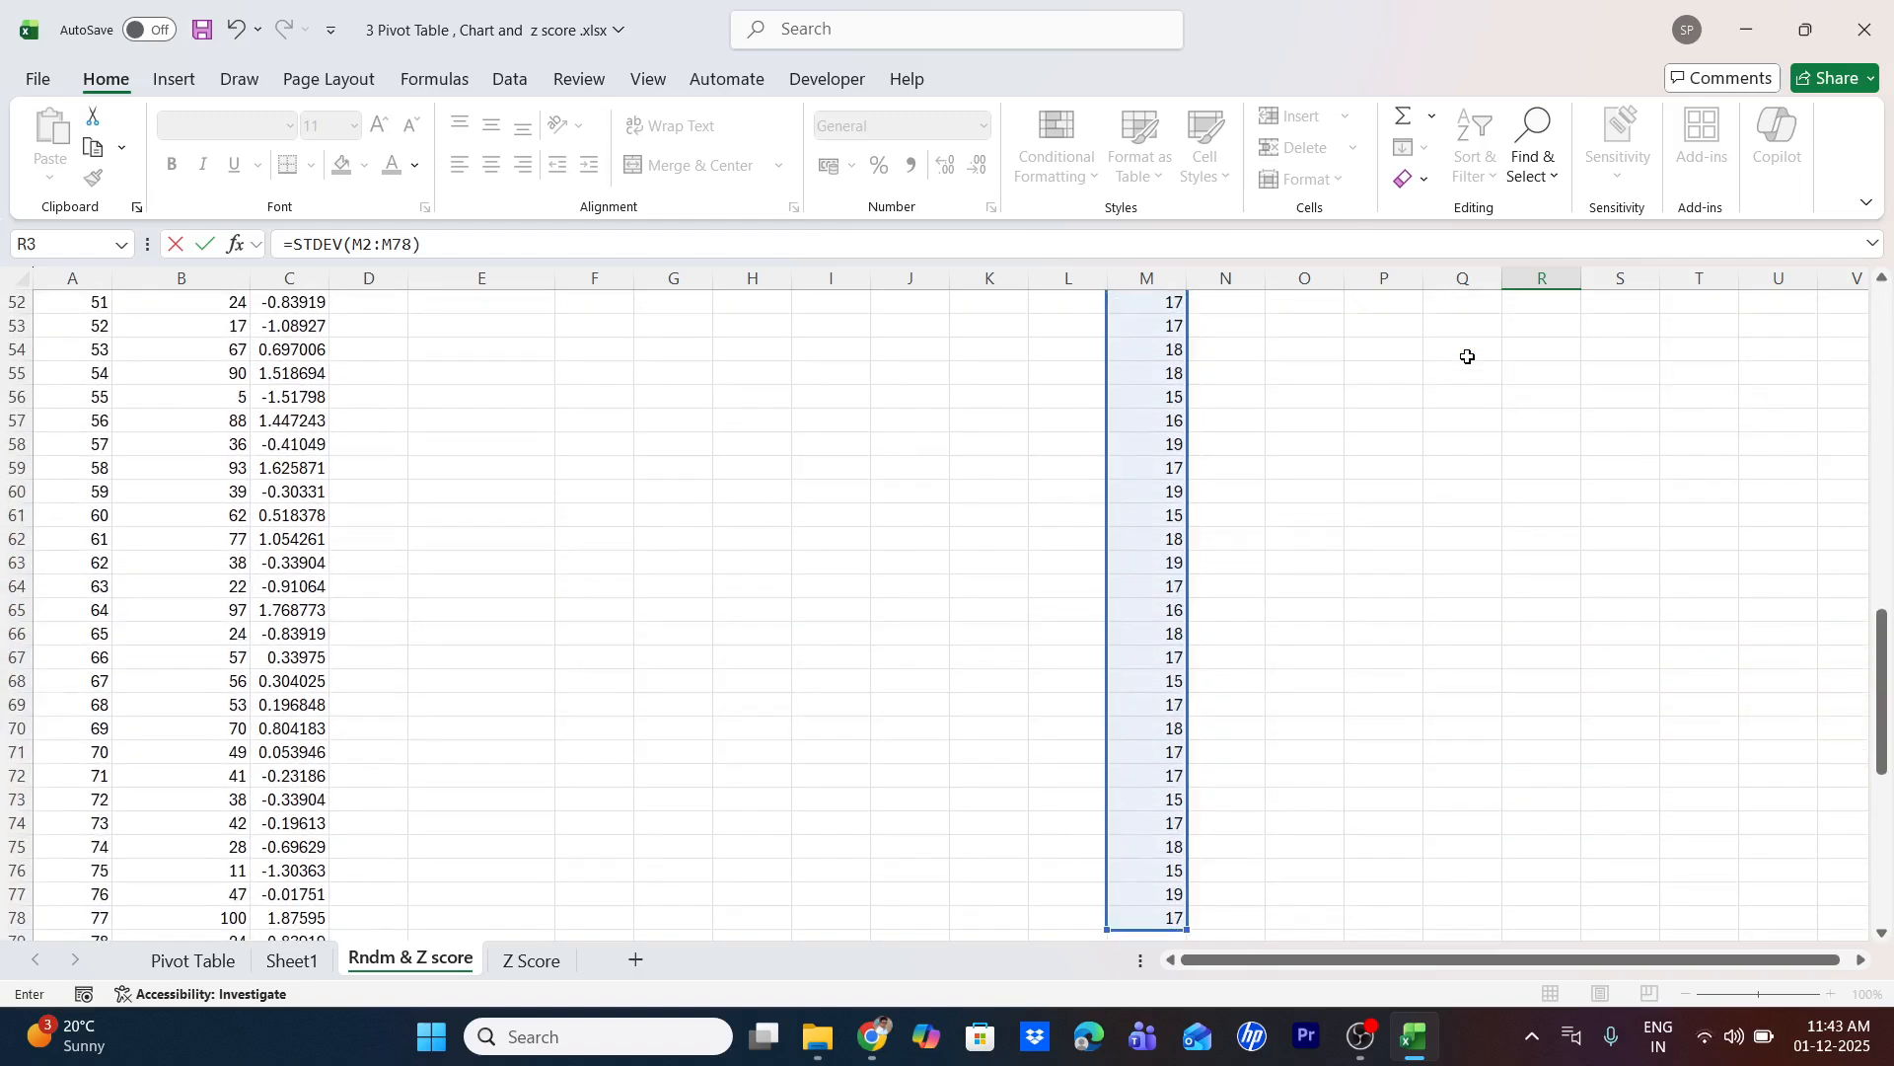
key("Return")
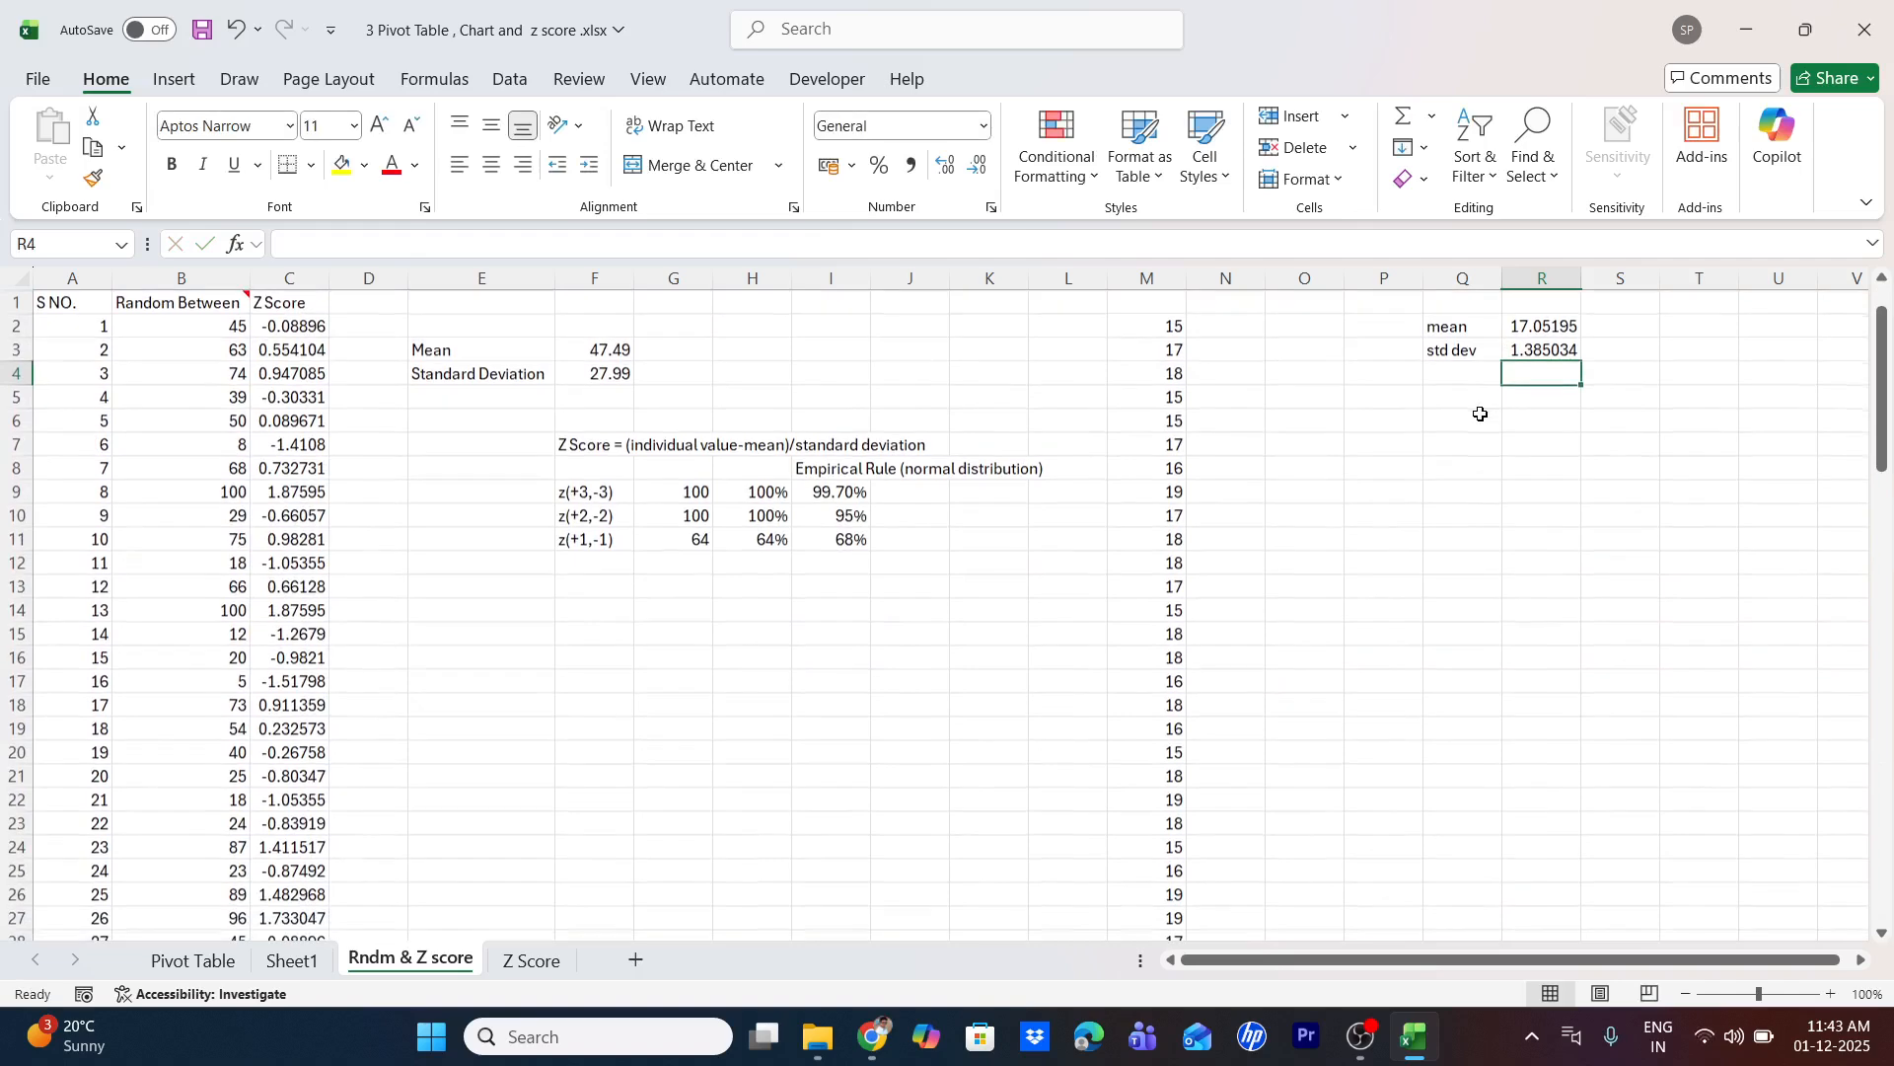
Enter the label z score in cell Q6, below the mean and standard deviation
left_click(1244, 331)
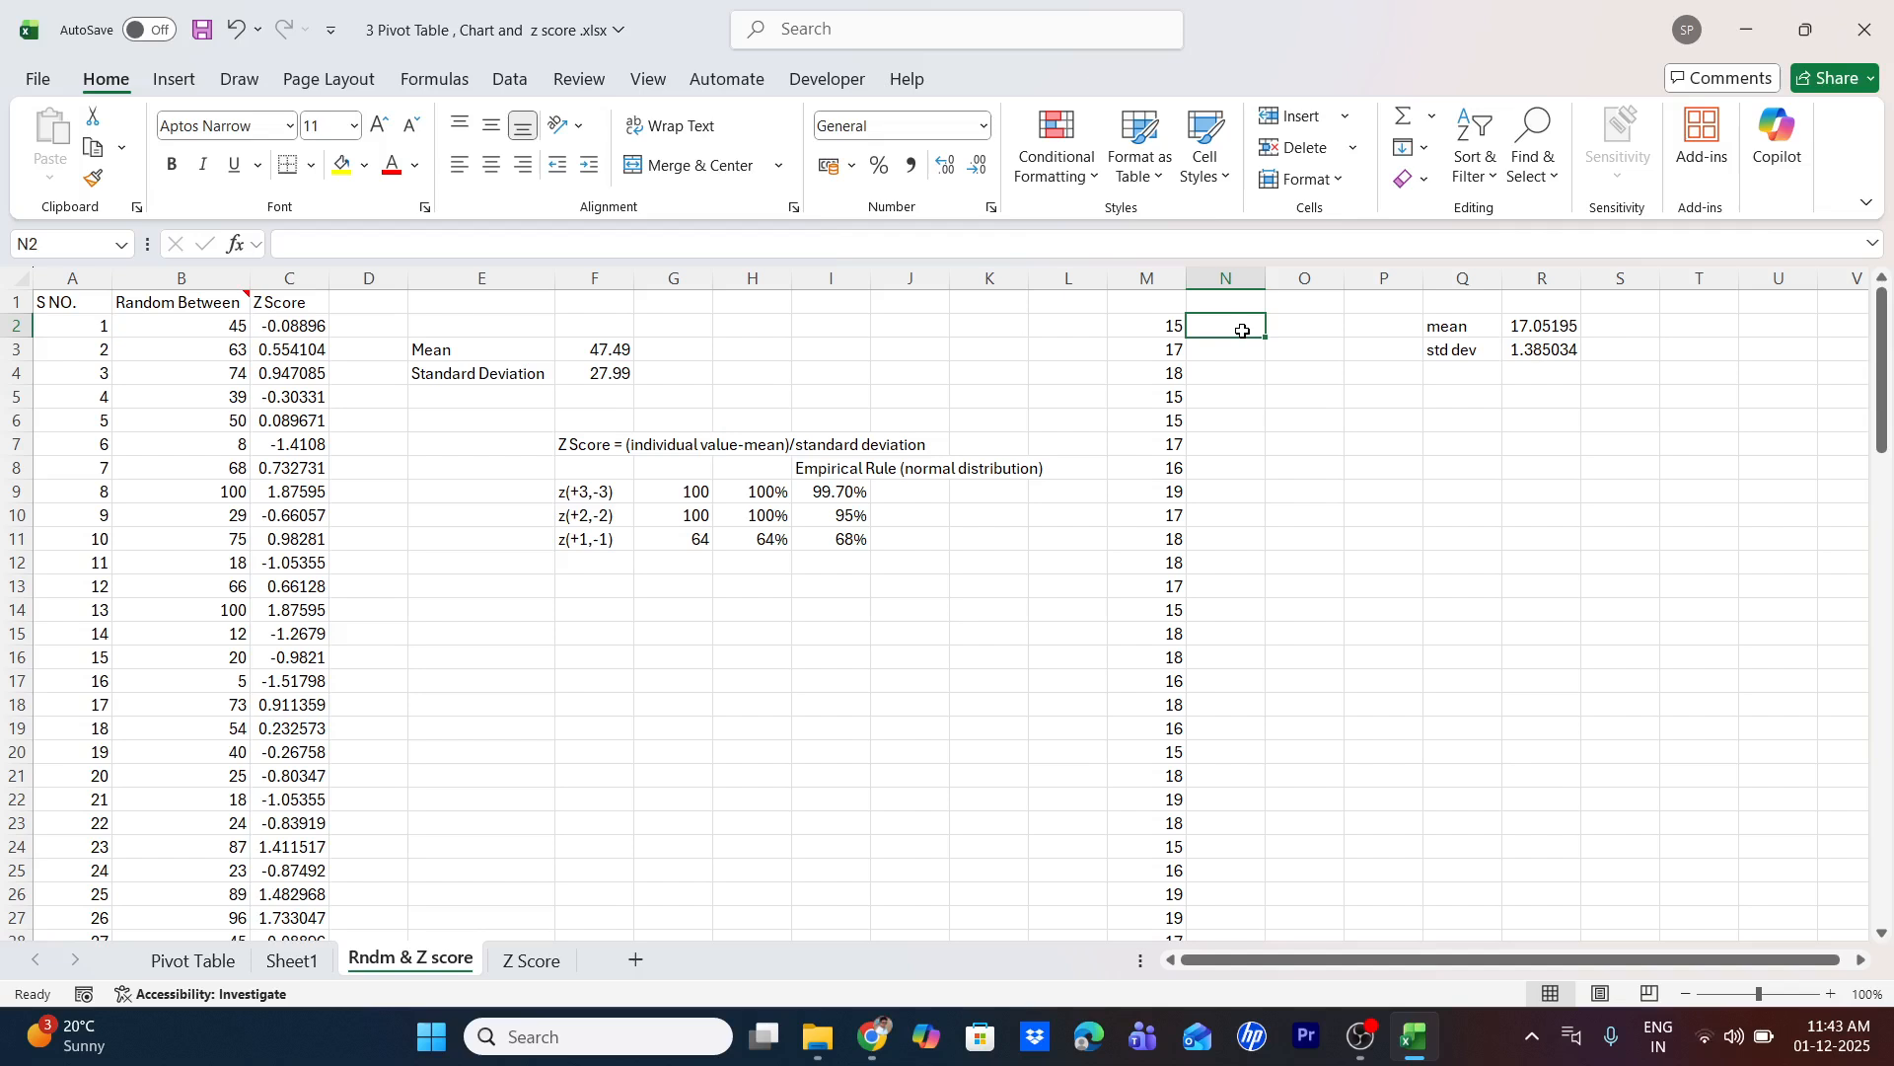
left_click(1443, 421)
type("z")
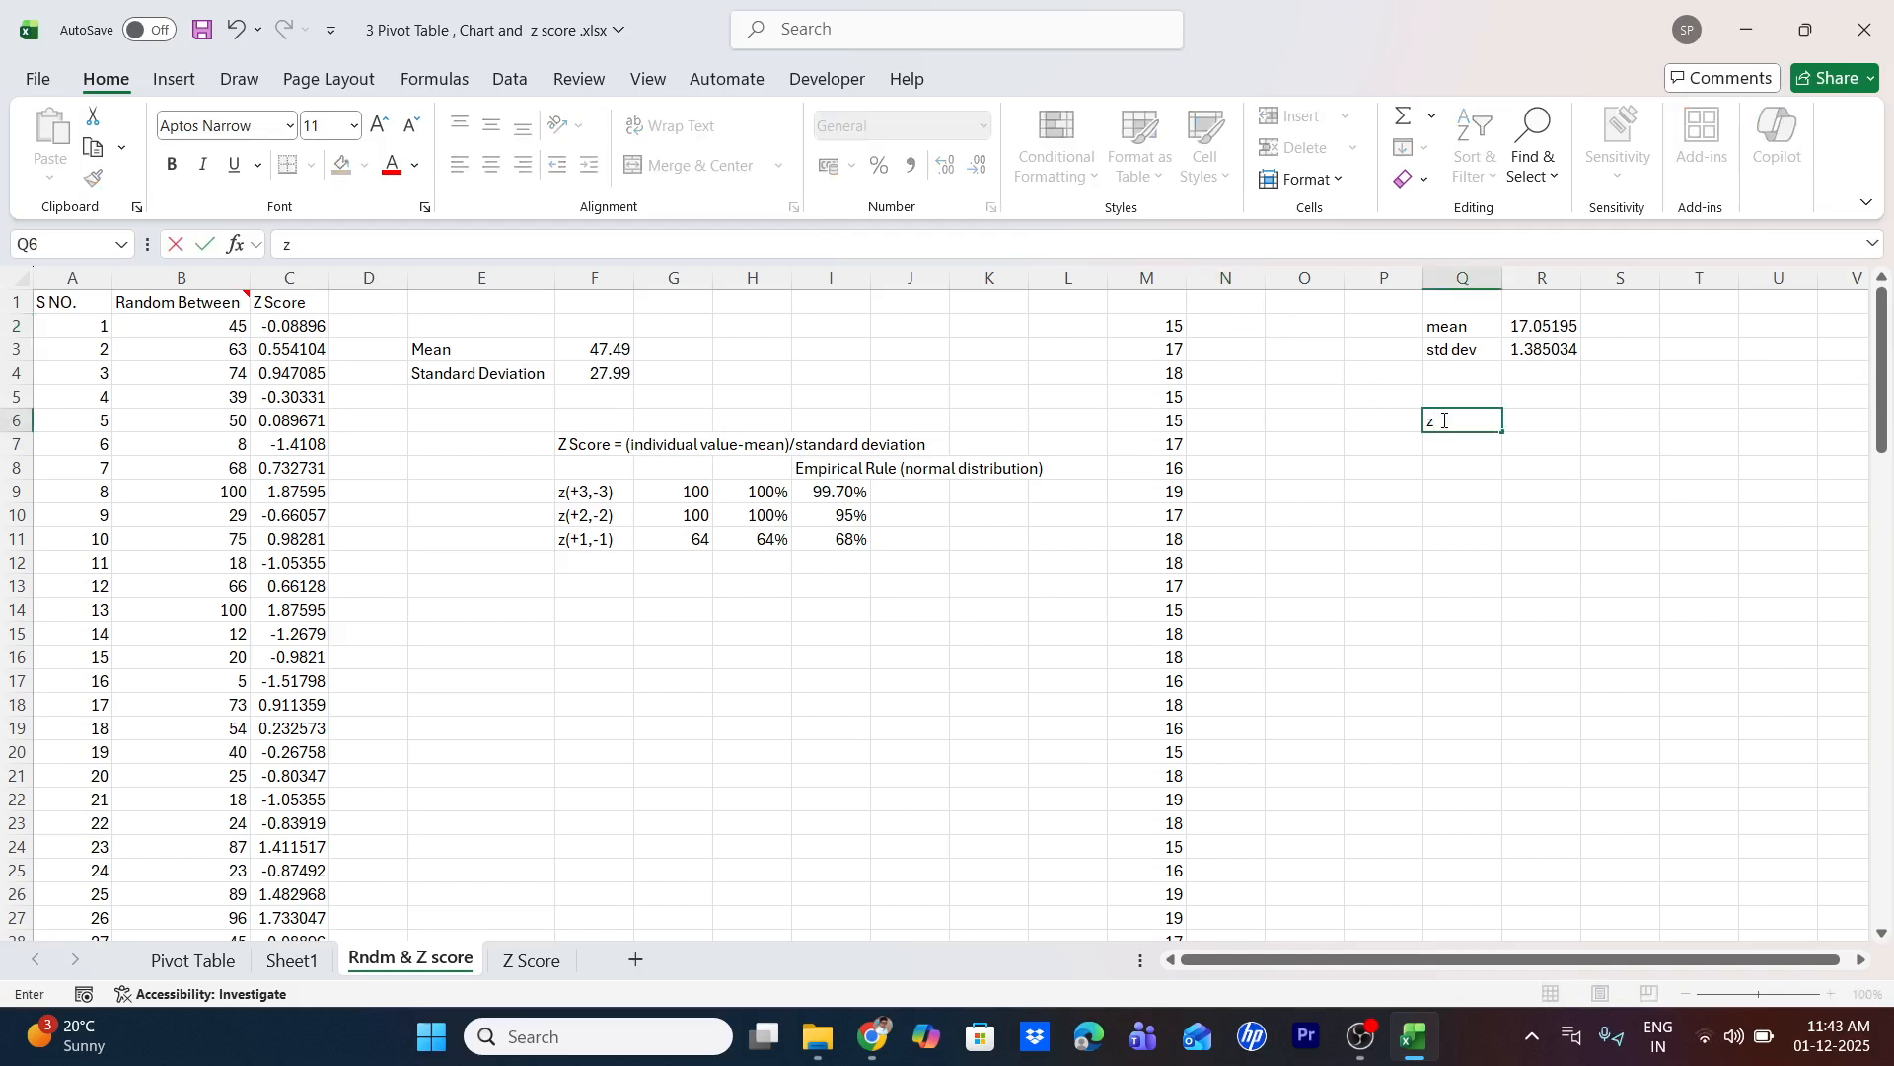
type(" score")
key("Tab")
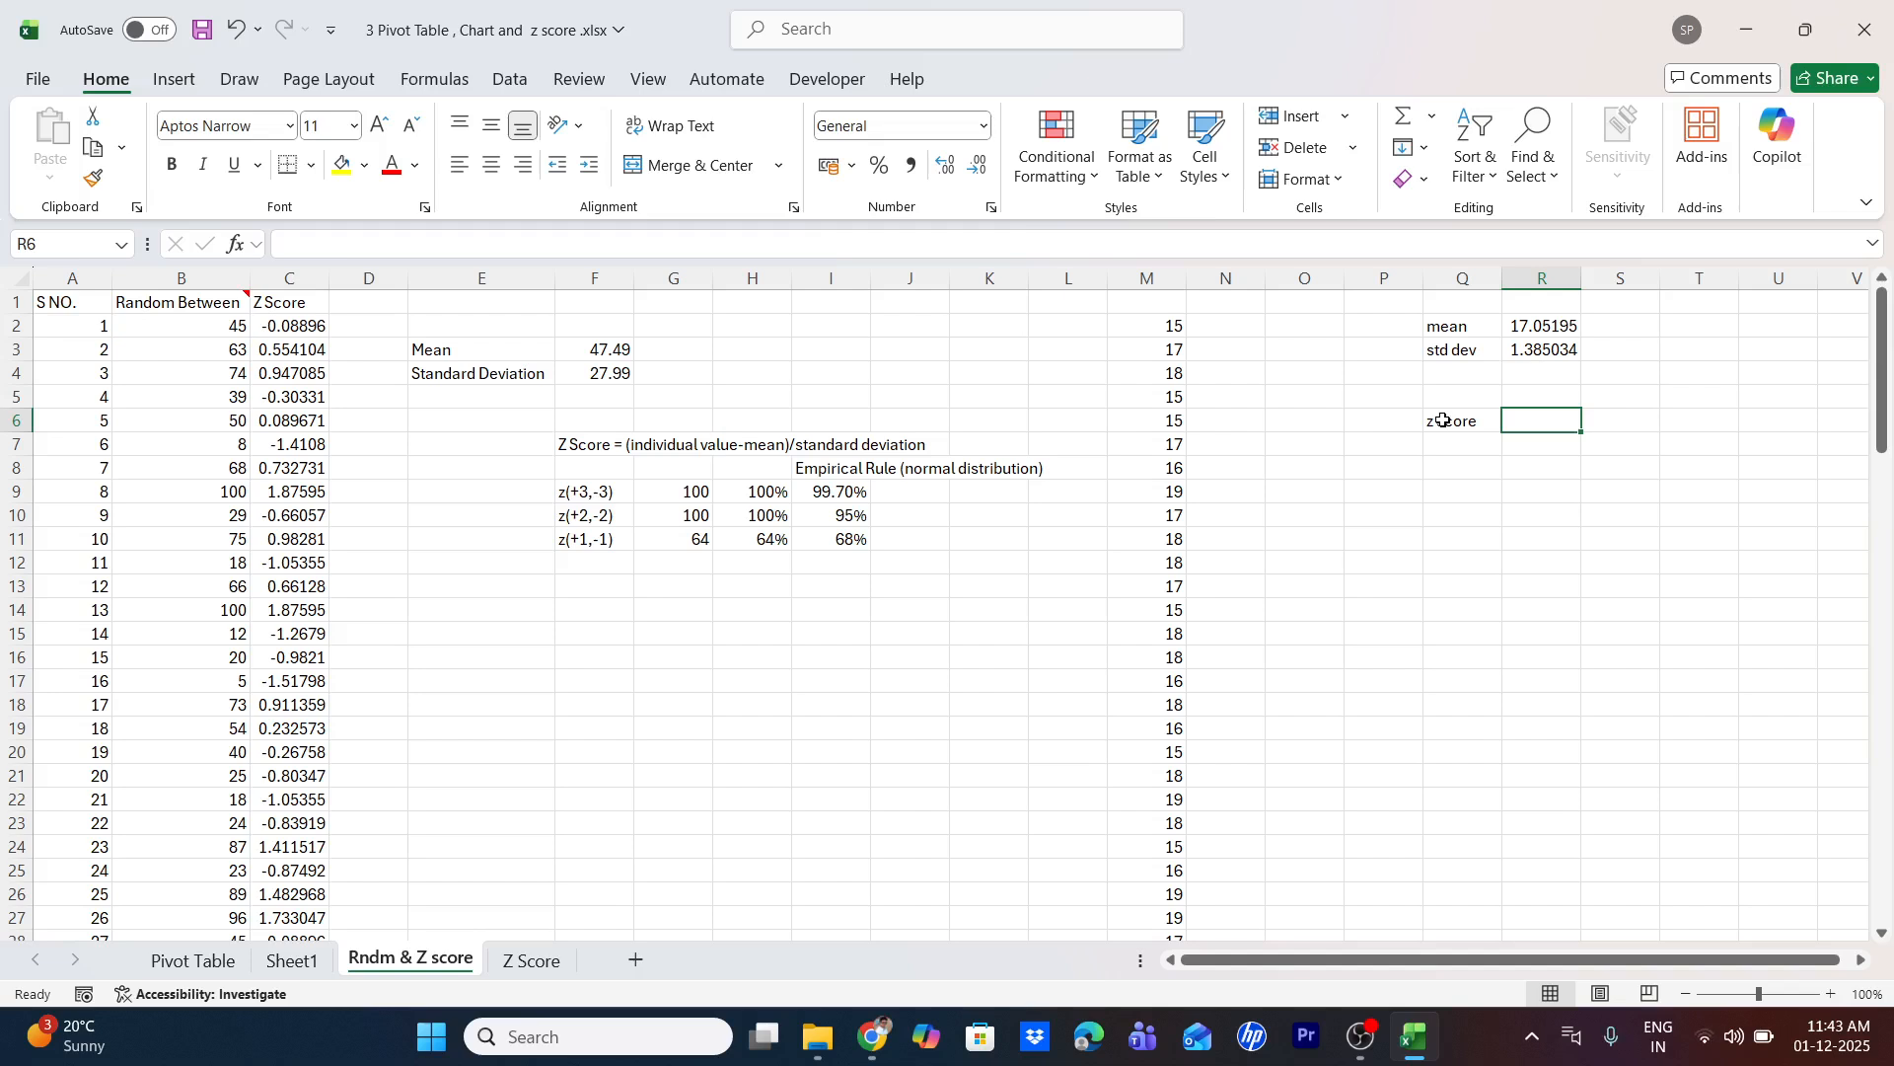
Write the z-score formula as the text x -mean/std dev in cell R6, beside the z score label
type("x bar-")
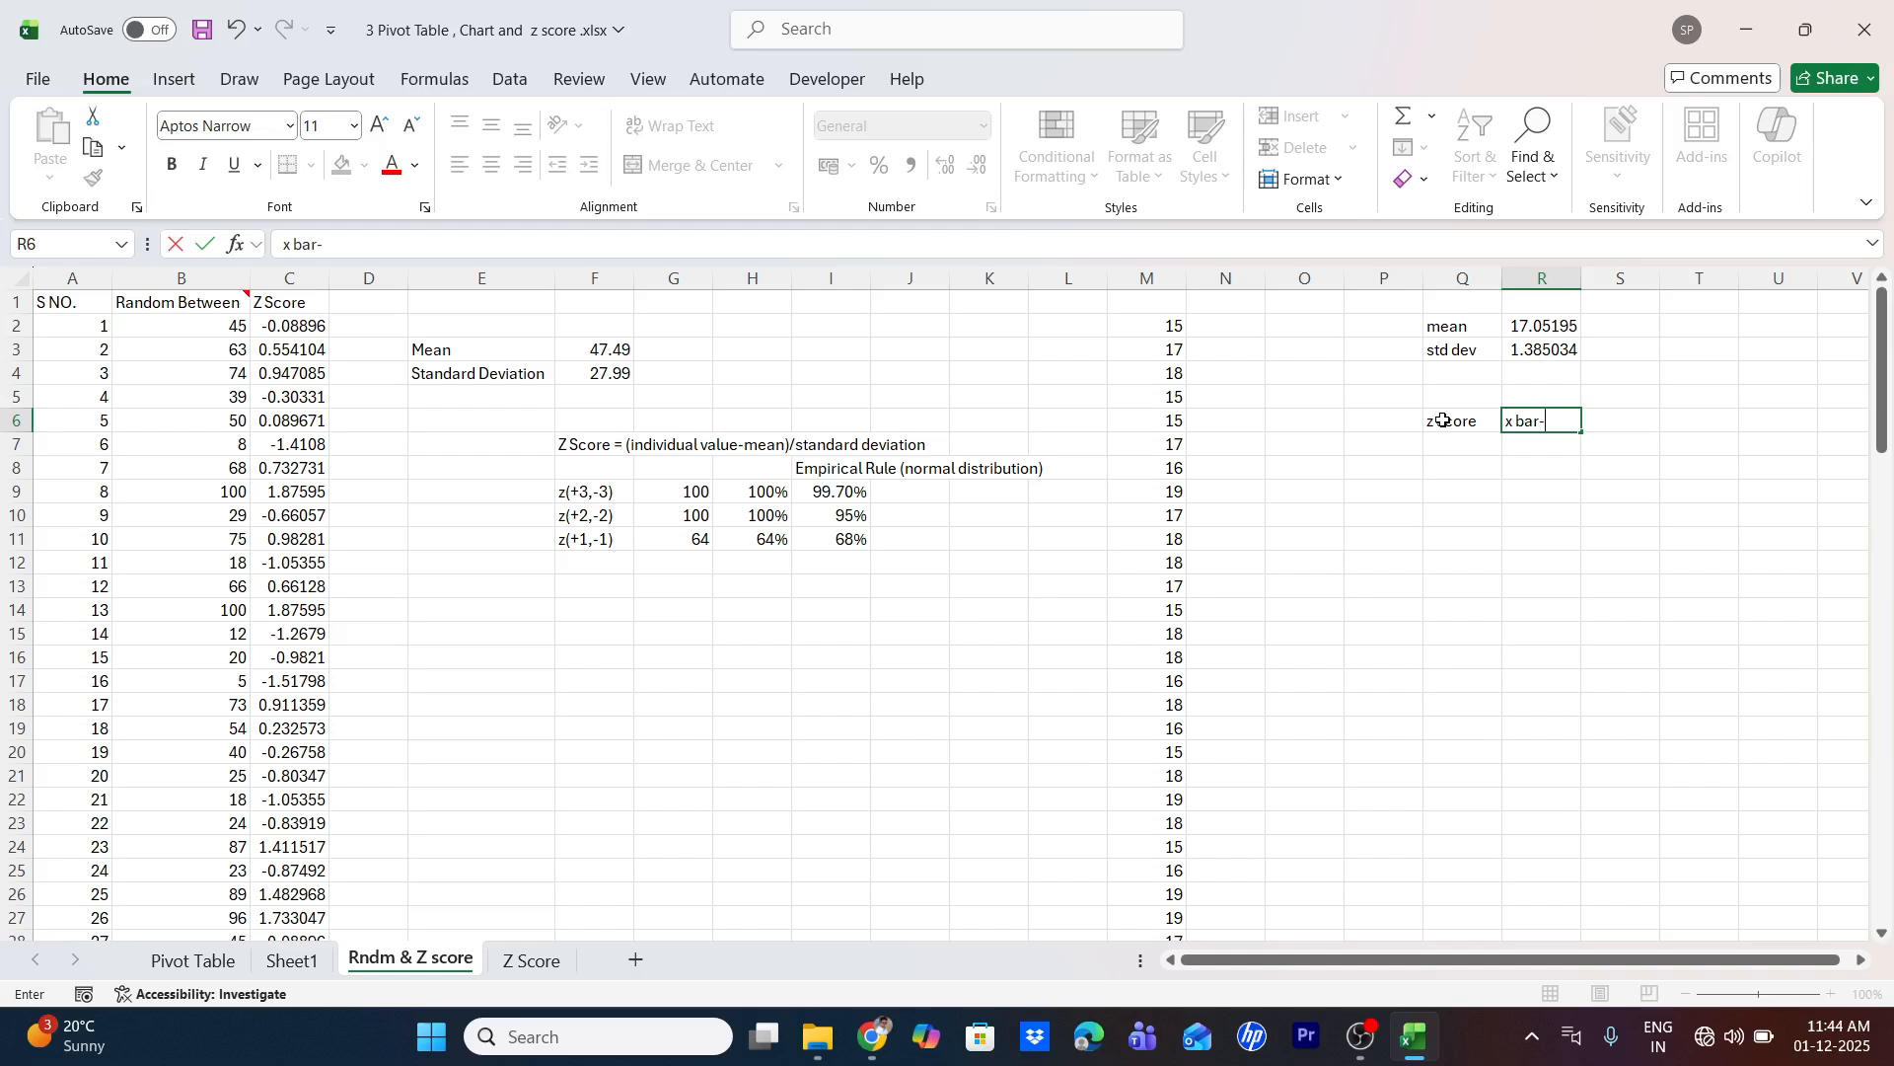
key("BackSpace")
key("BackSpace")
key("BackSpace")
key("BackSpace")
type("-mean/std dev")
key("Return")
Enter the formula =M2-$R$2/$R$3 in cell N2, with absolute references to the mean and standard deviation
key("Left")
key("Left")
key("Left")
key("Left")
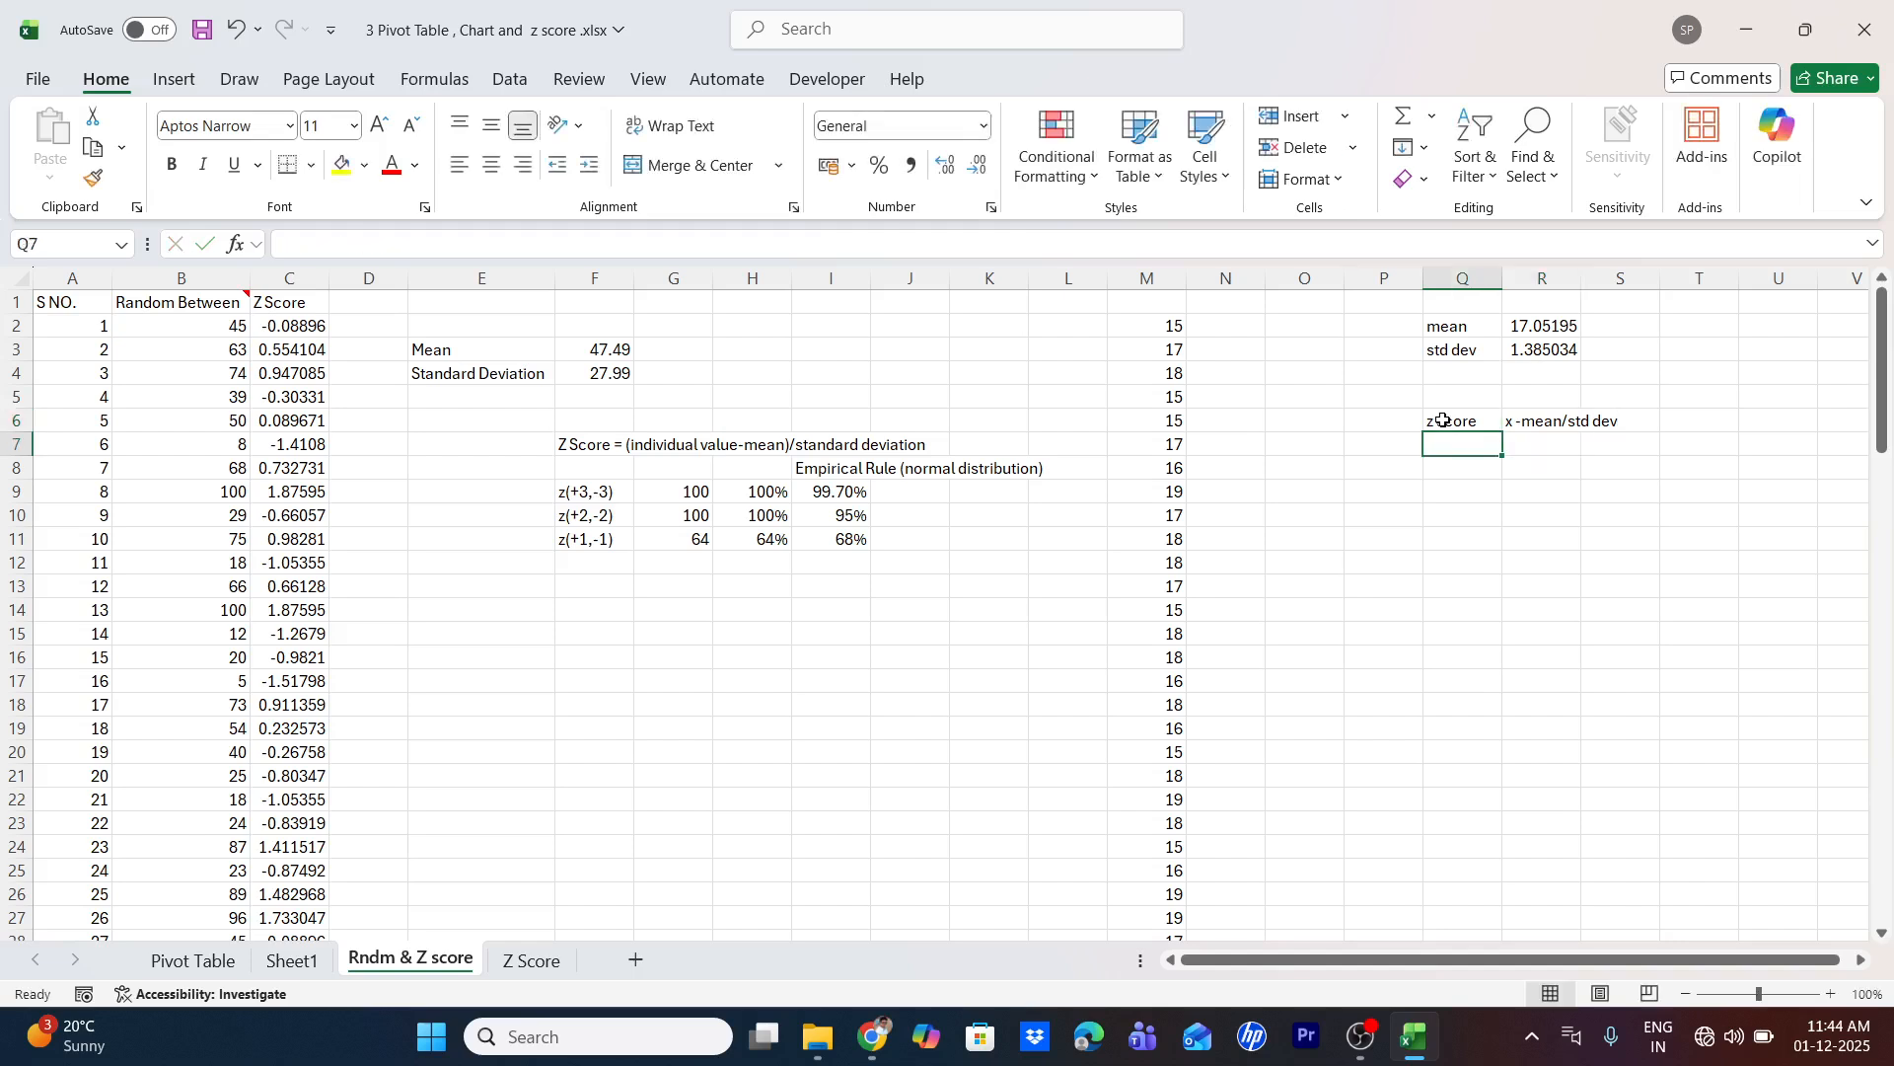
key("Up")
key("Up")
key("Up")
key("Up")
key("Up")
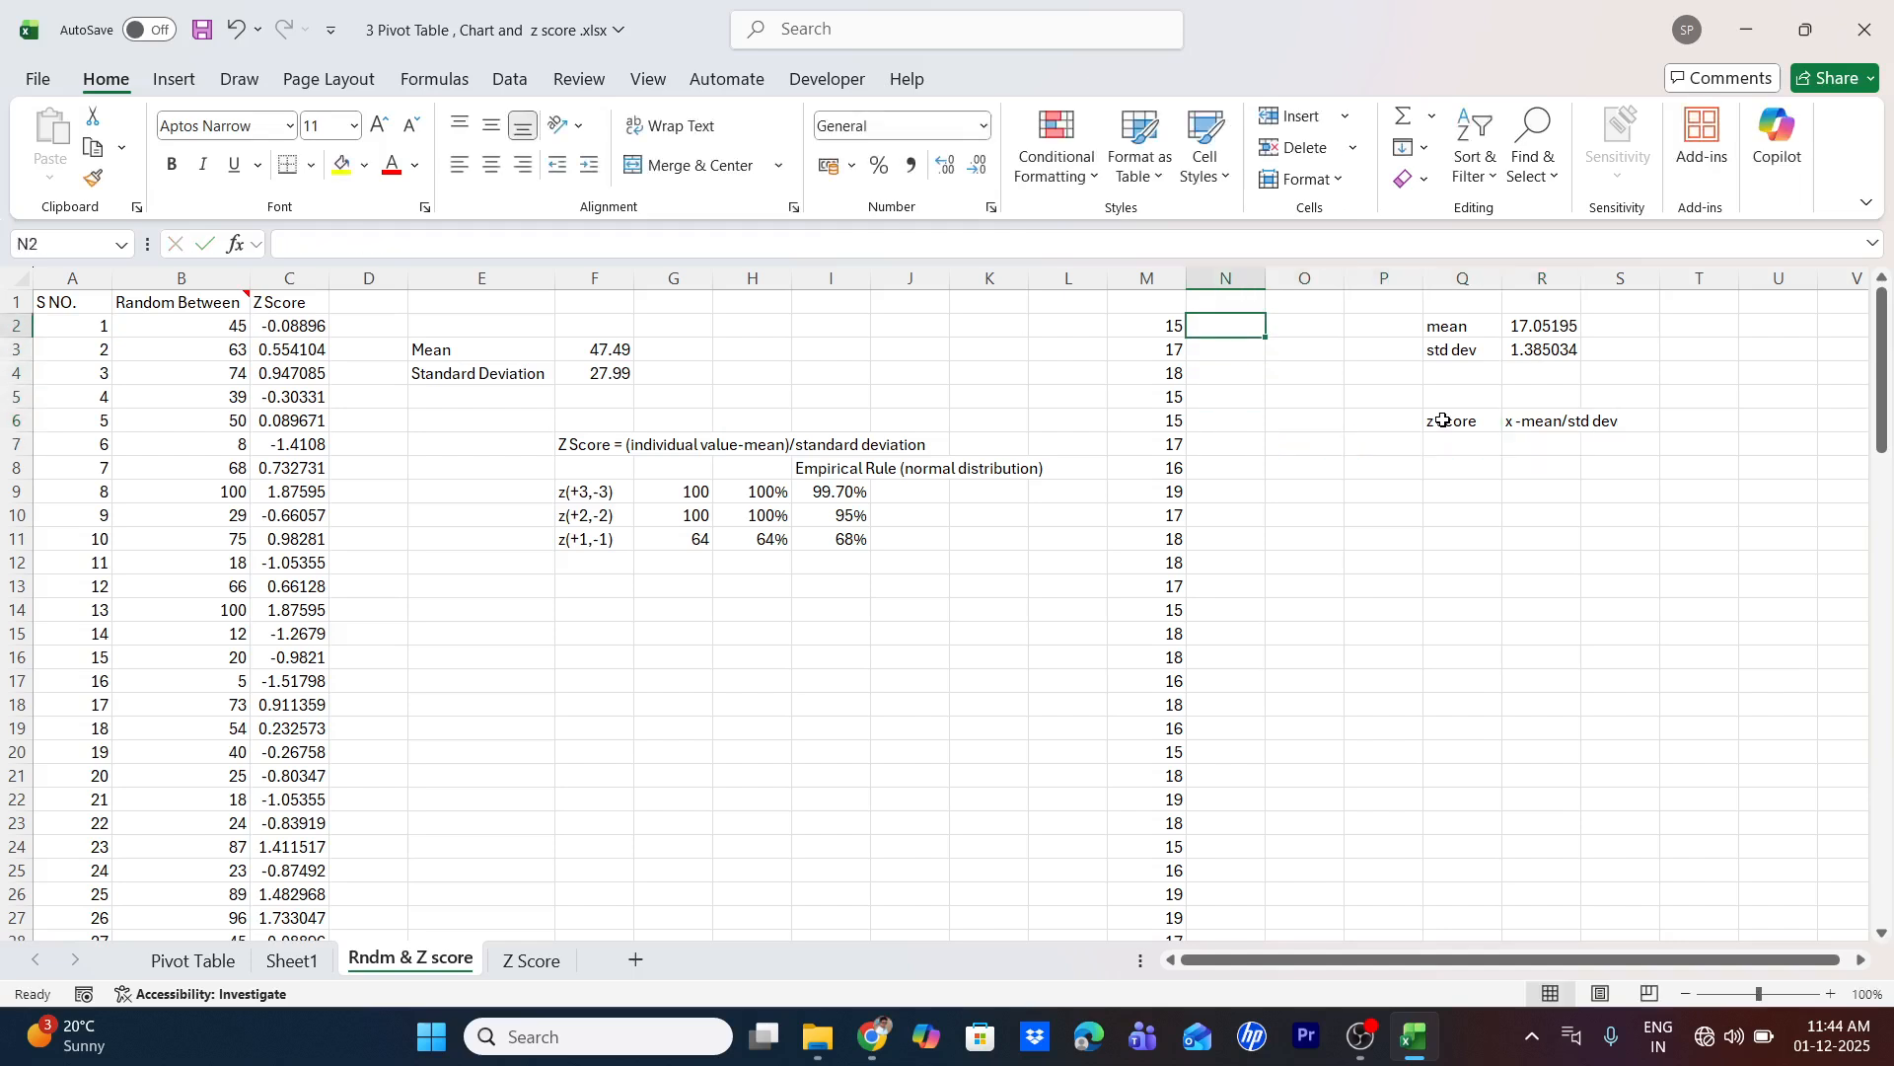
type("=")
key("Left")
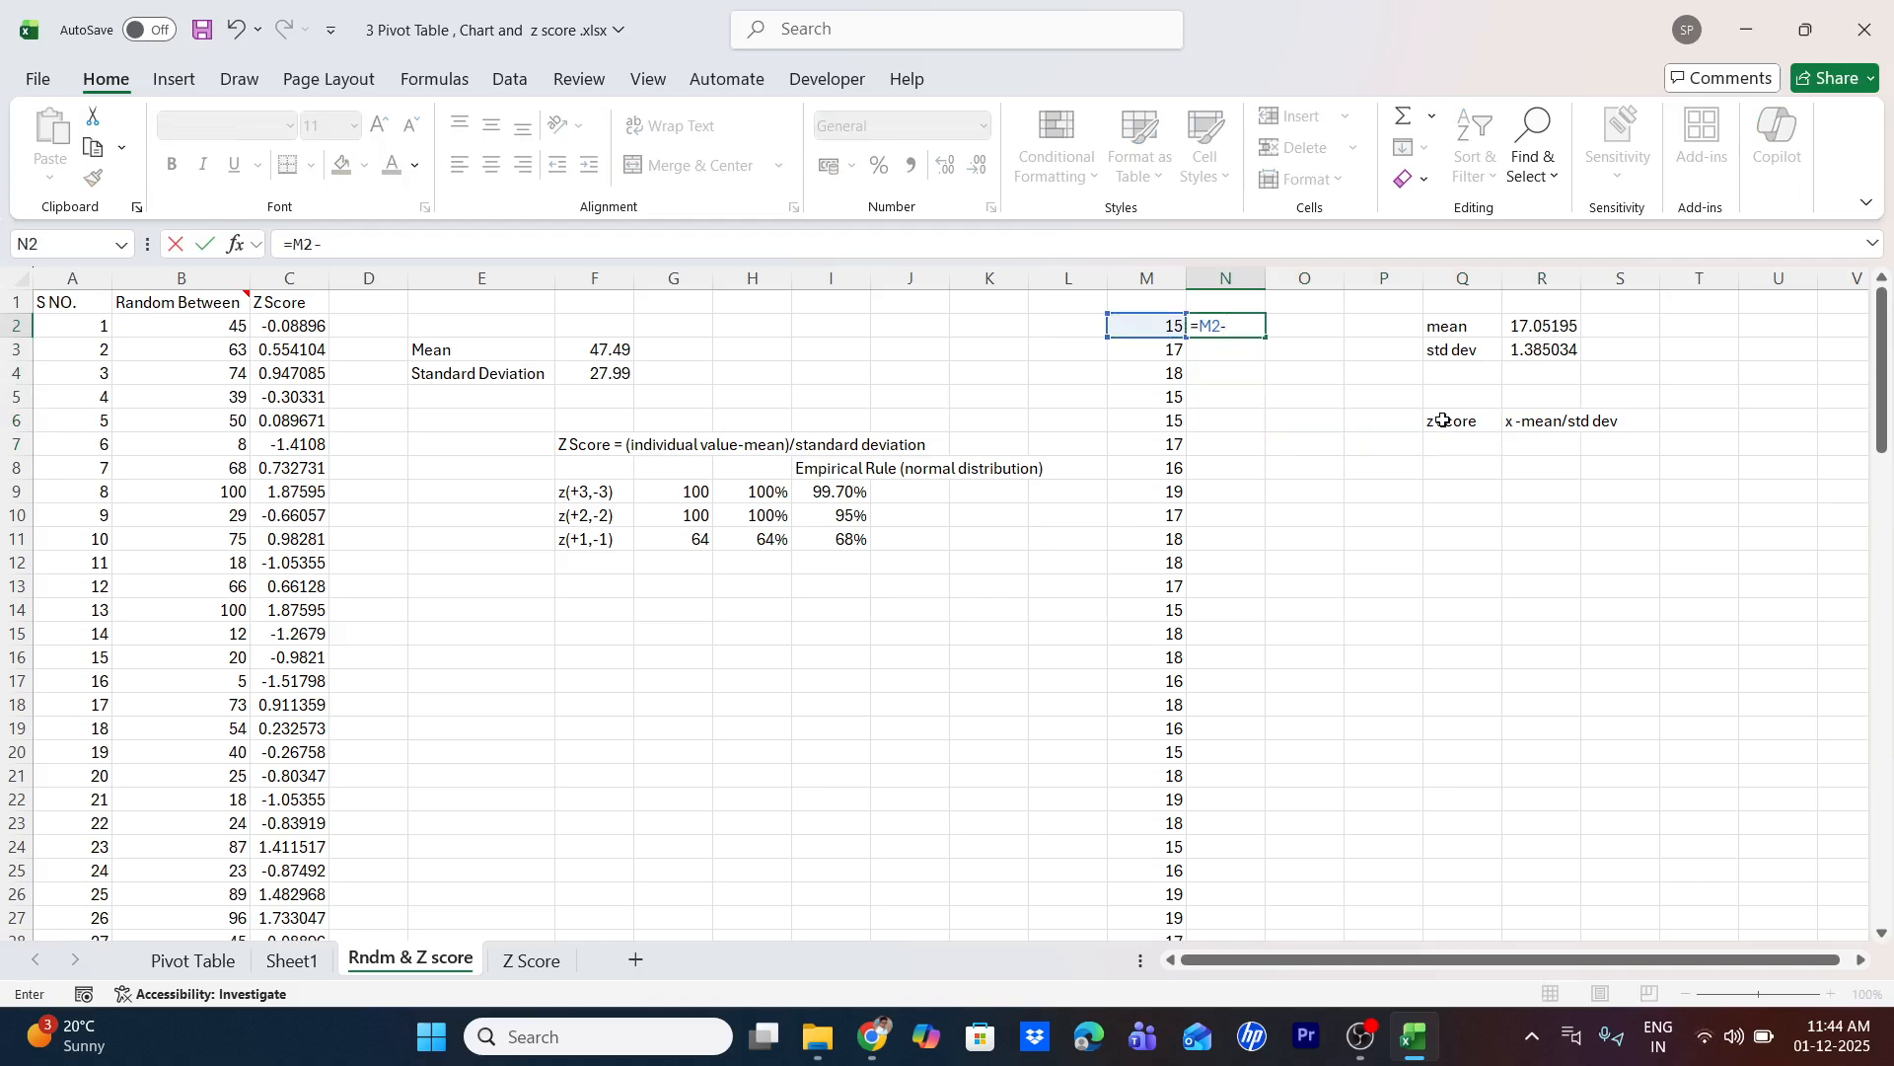
left_click(1563, 325)
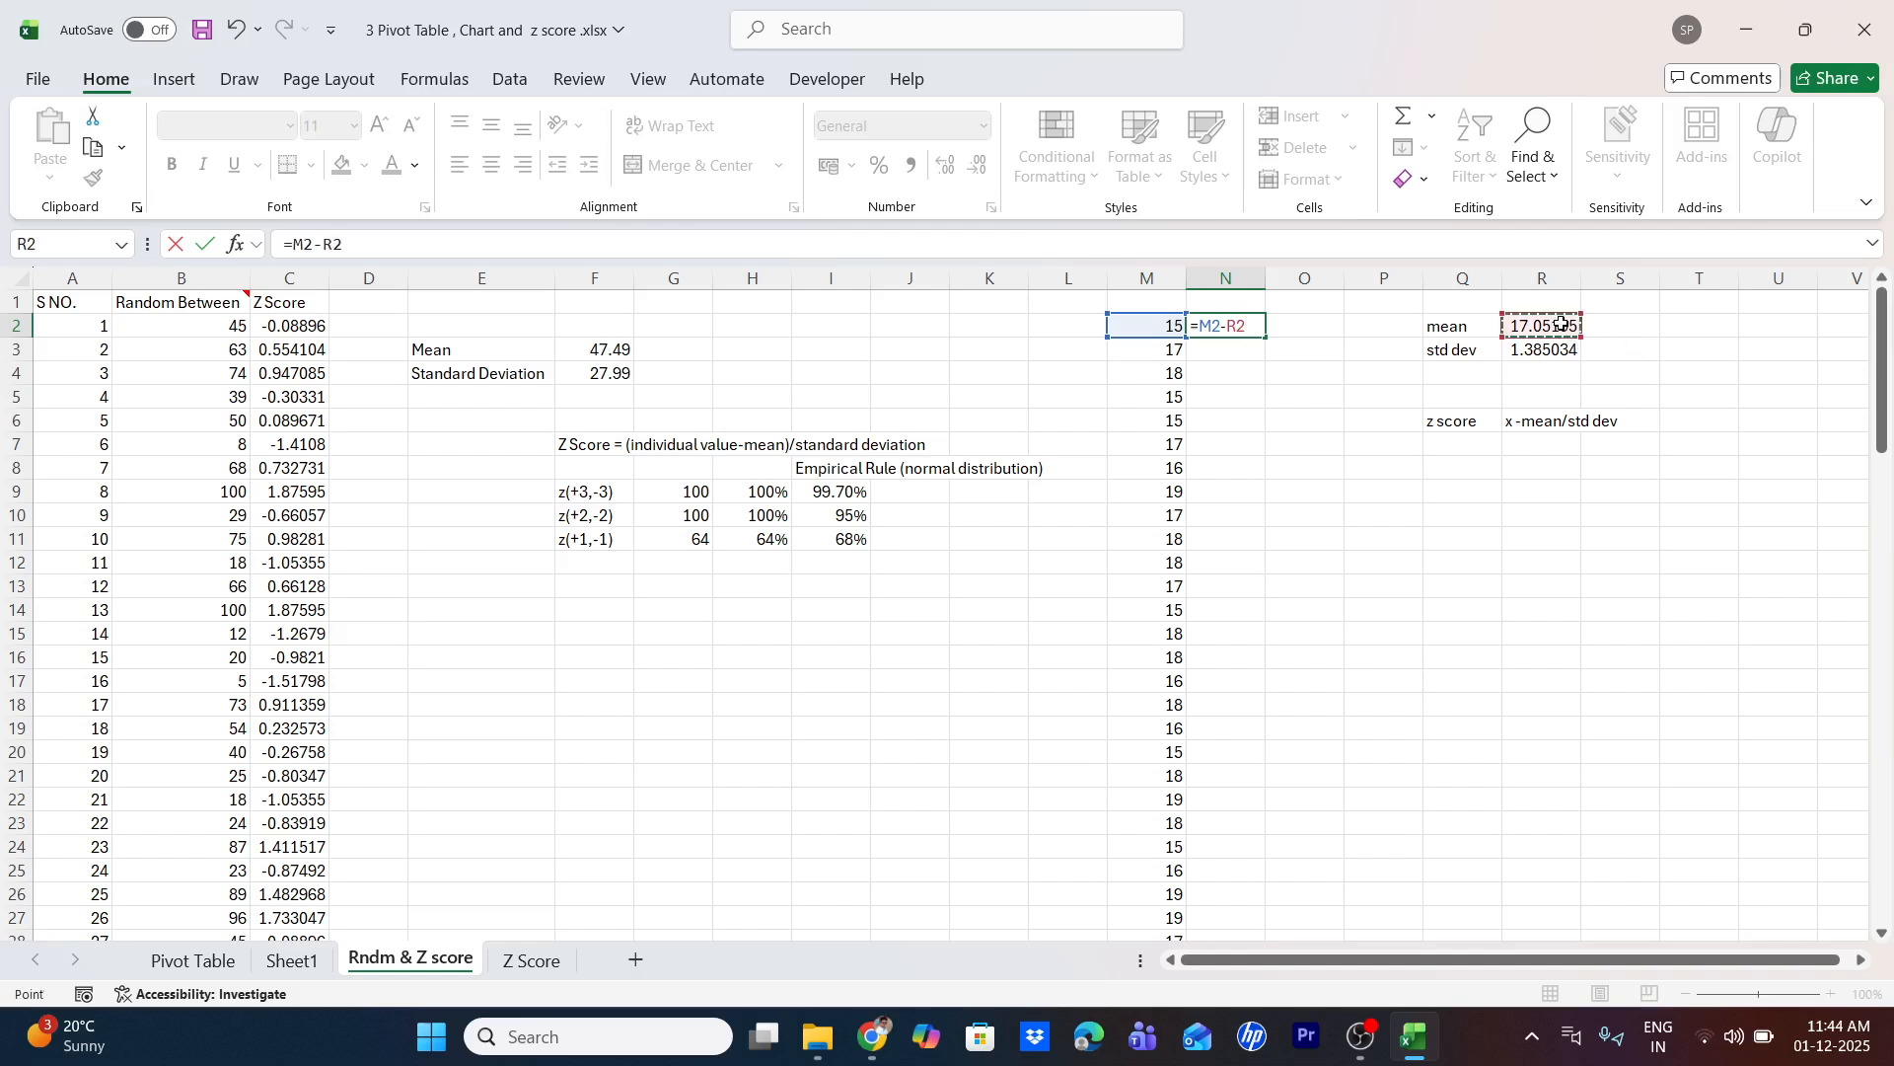
key("F4")
type("/")
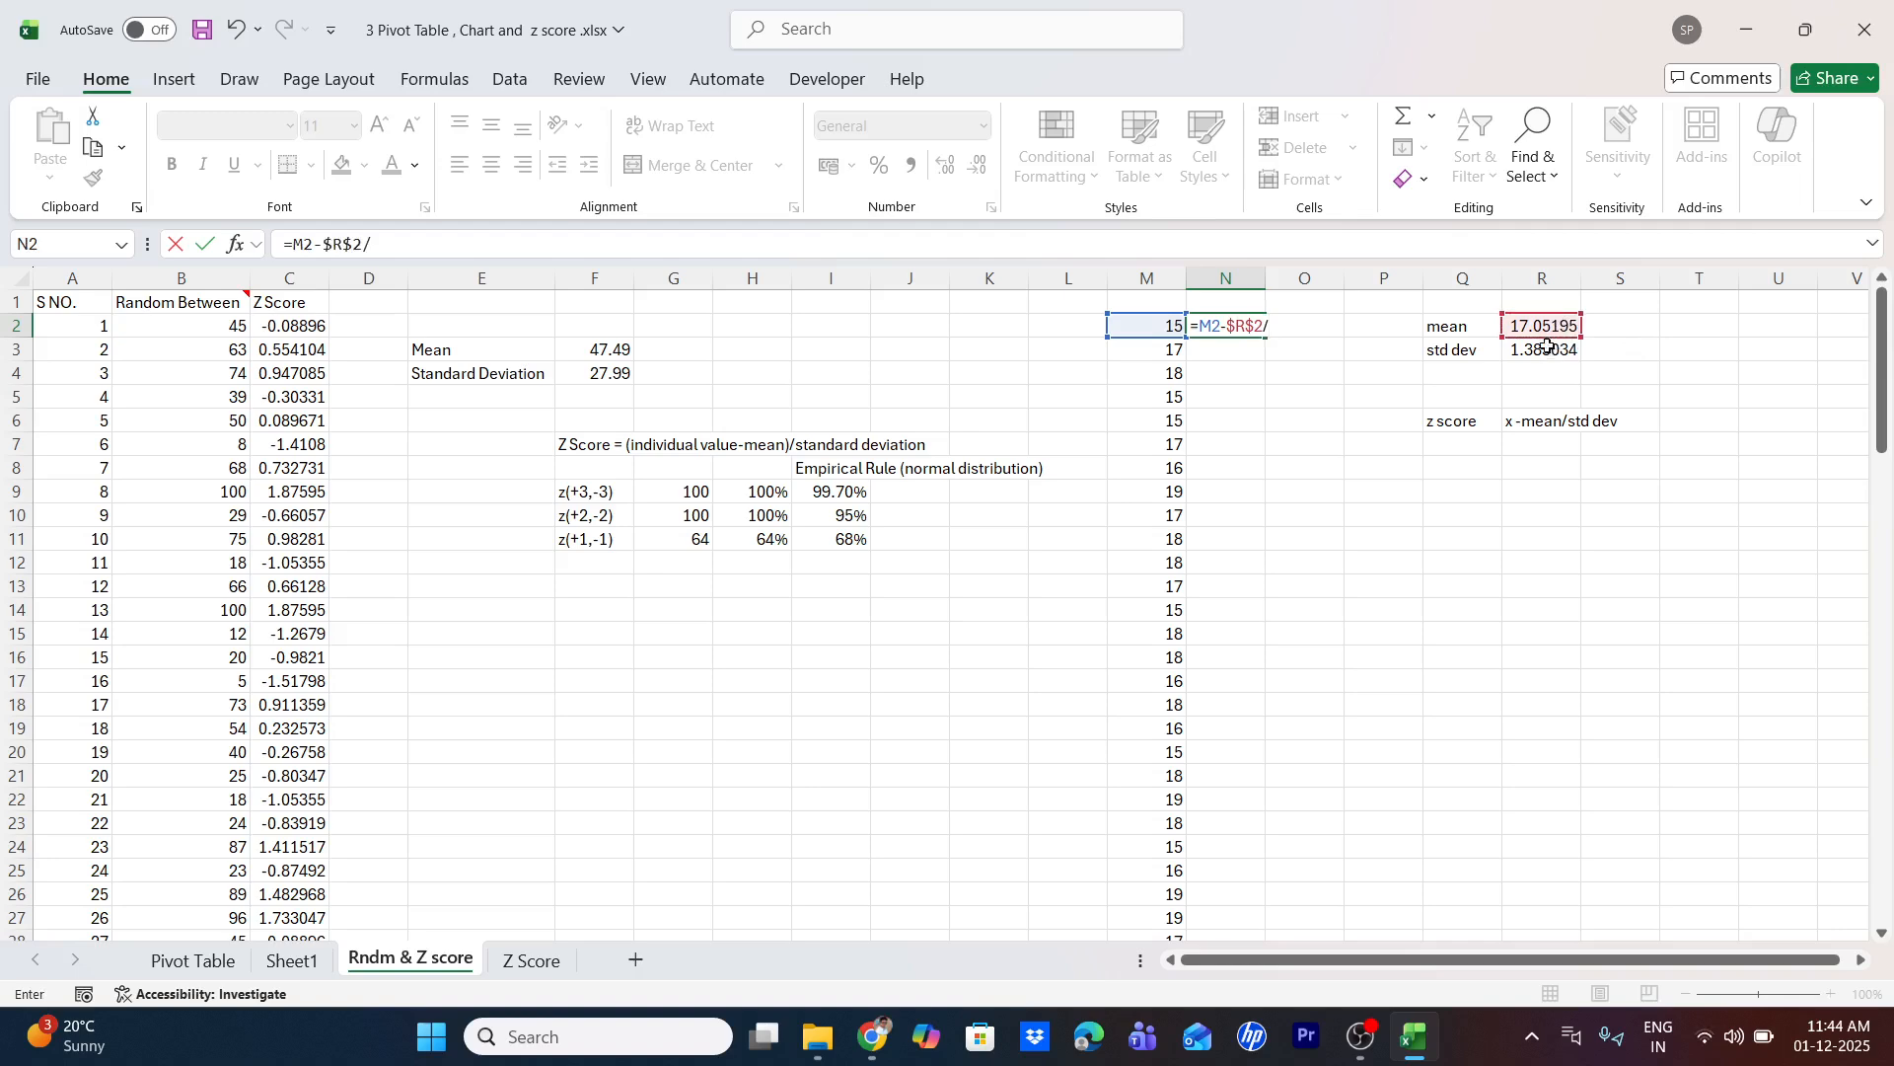
left_click(1548, 349)
key("F4")
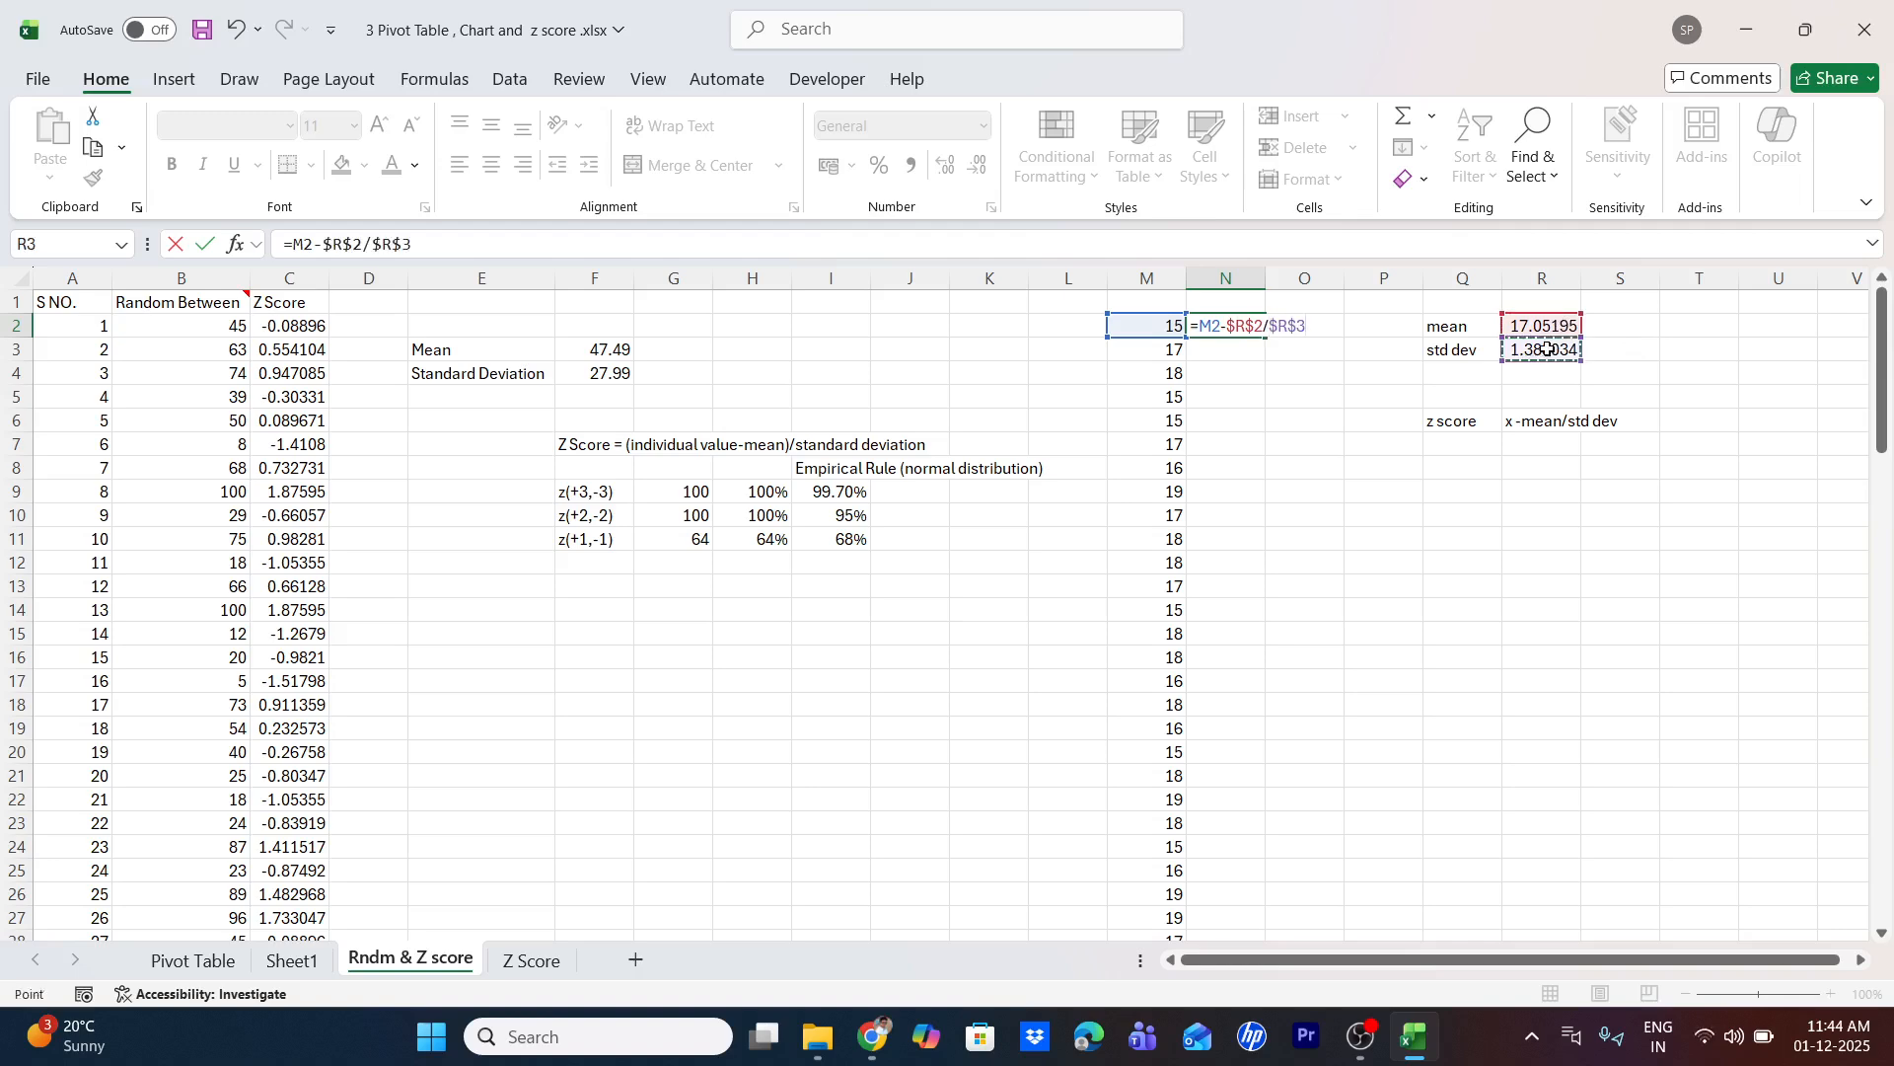
key("Return")
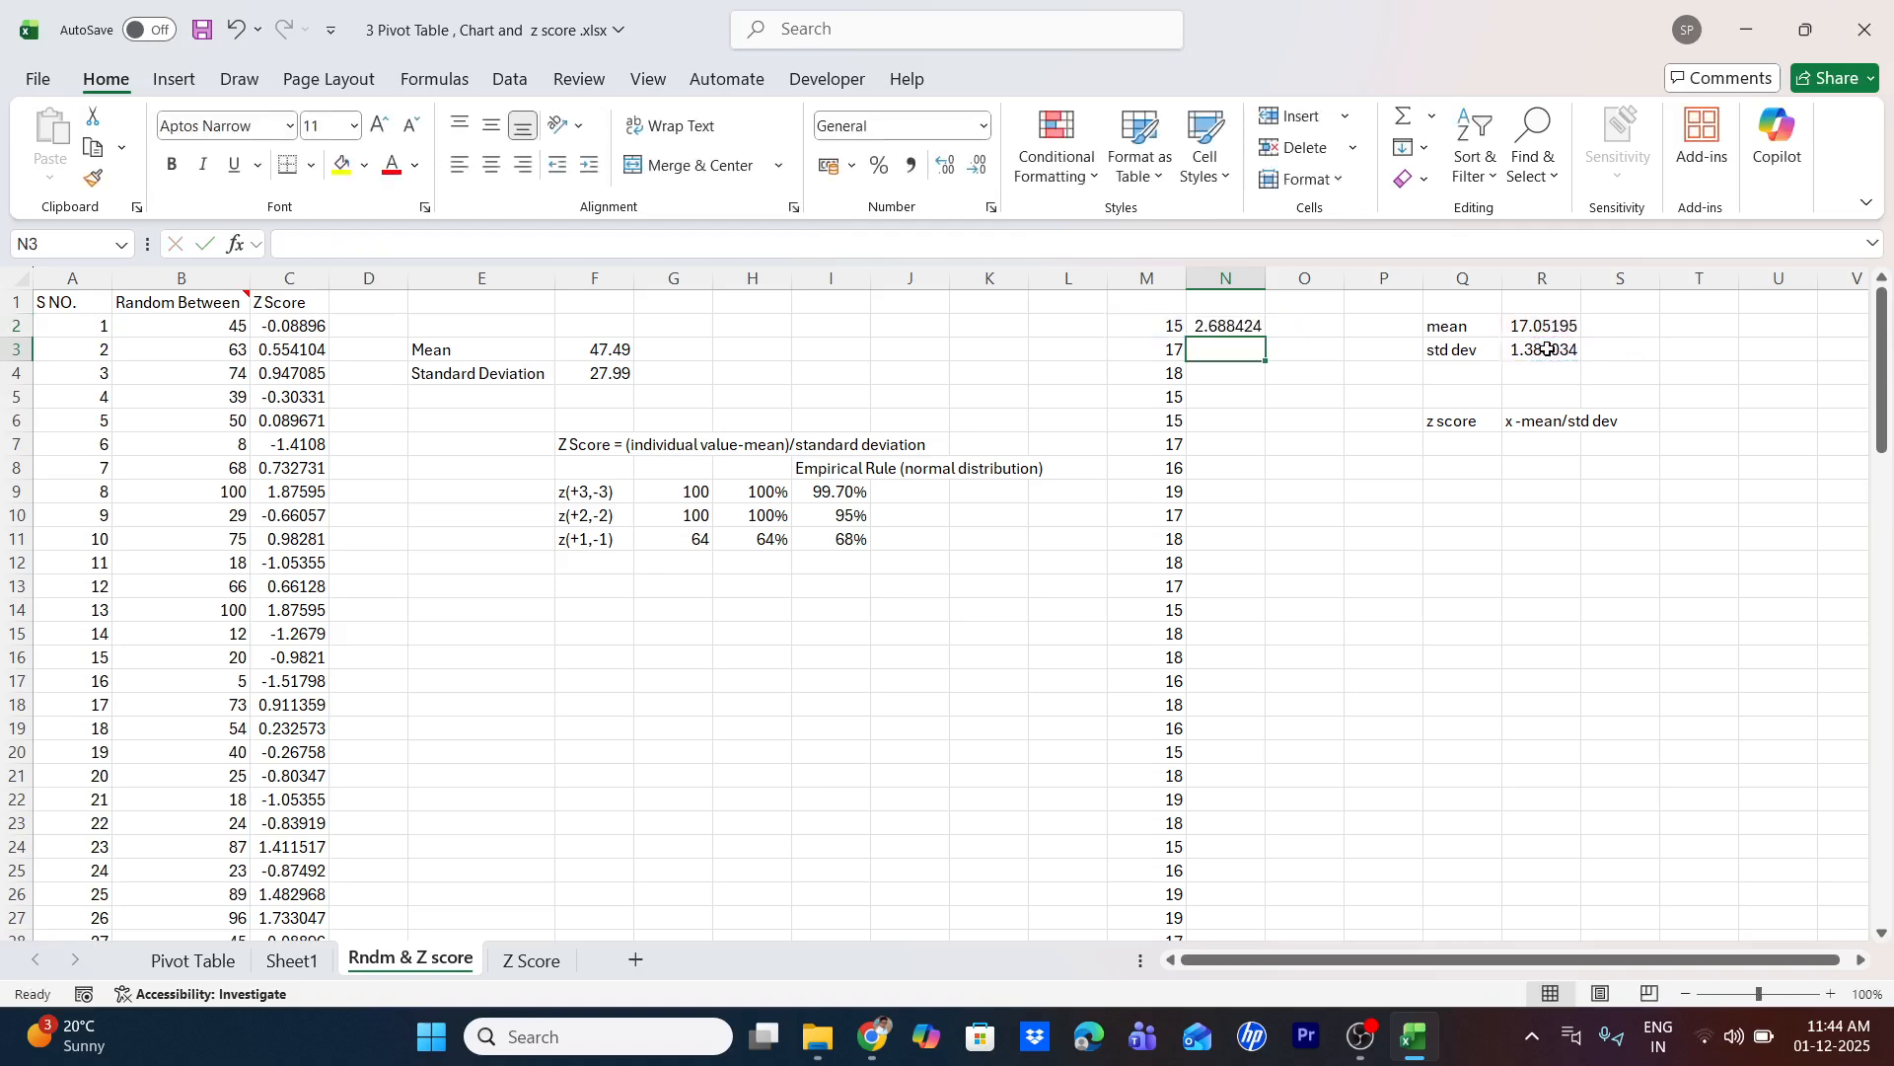
Fill the formula in N2 down column N to row 78, alongside the random numbers
left_click(1253, 325)
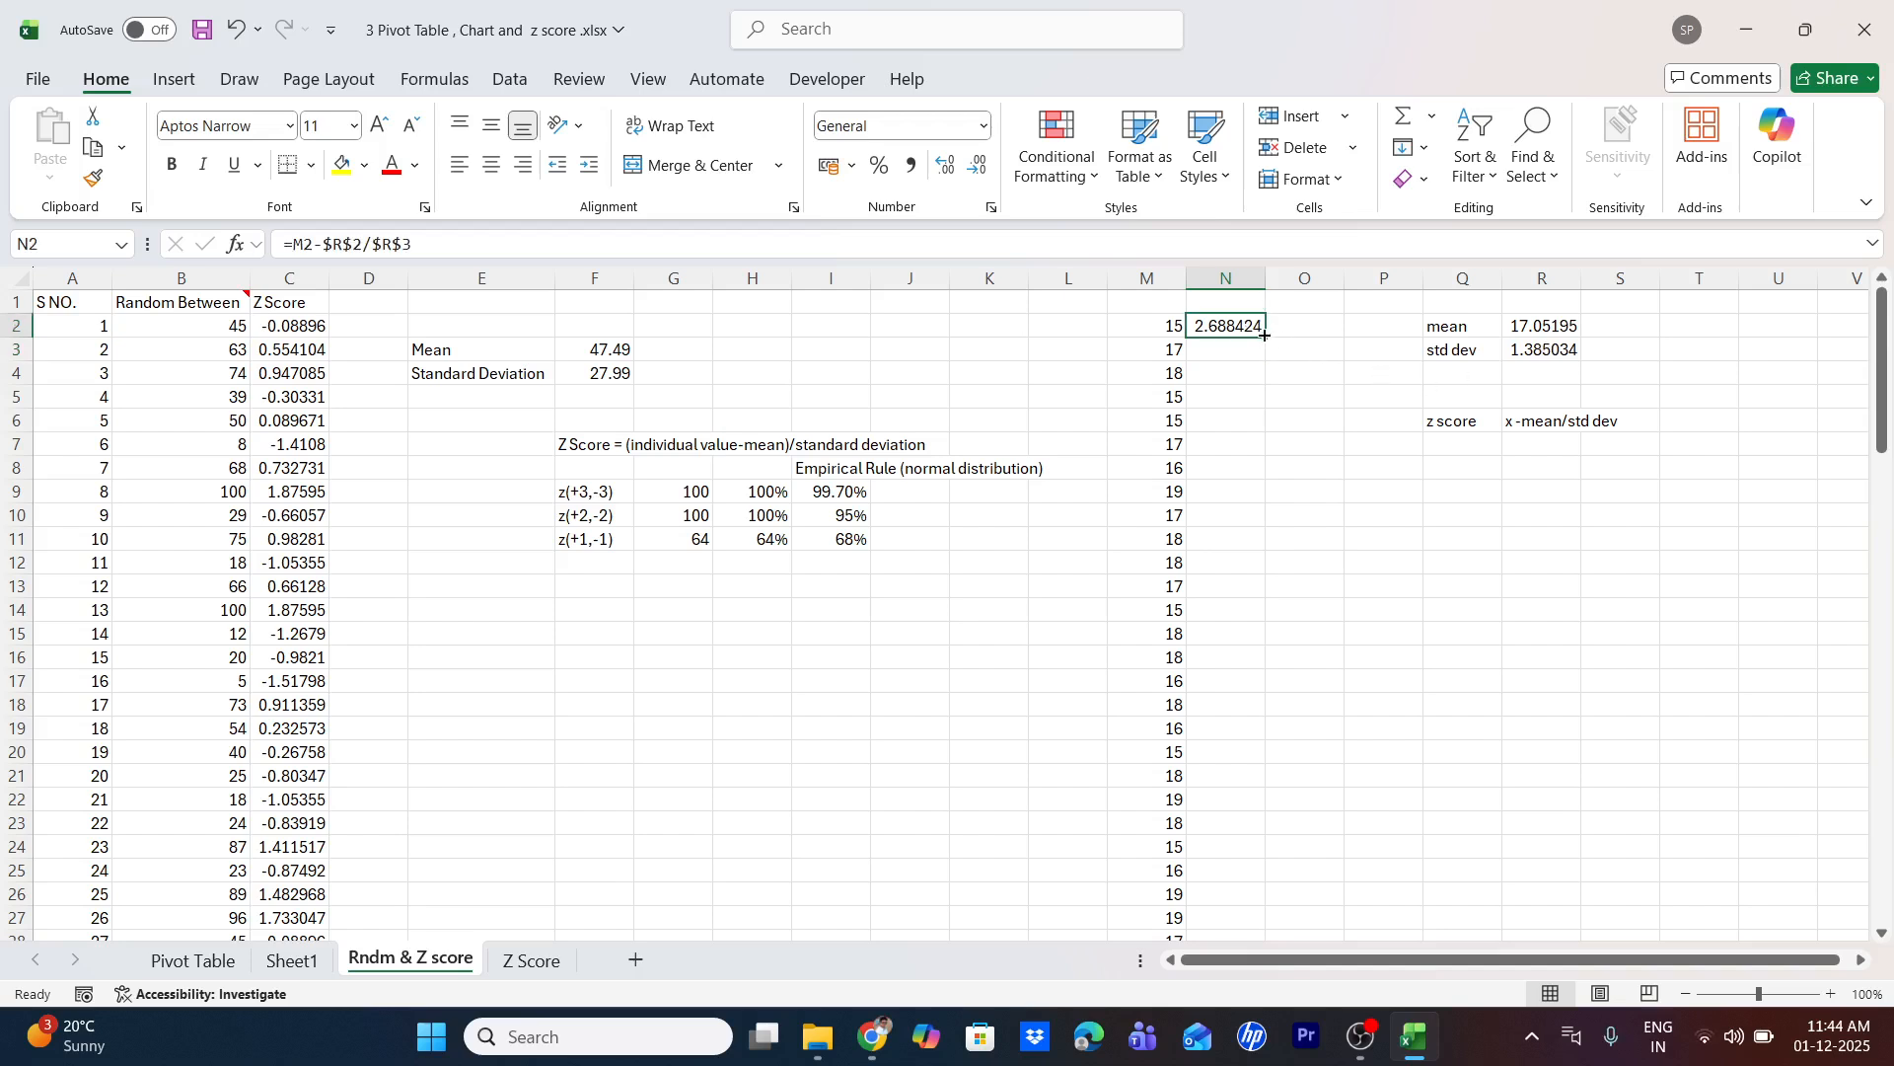
double_click(1265, 335)
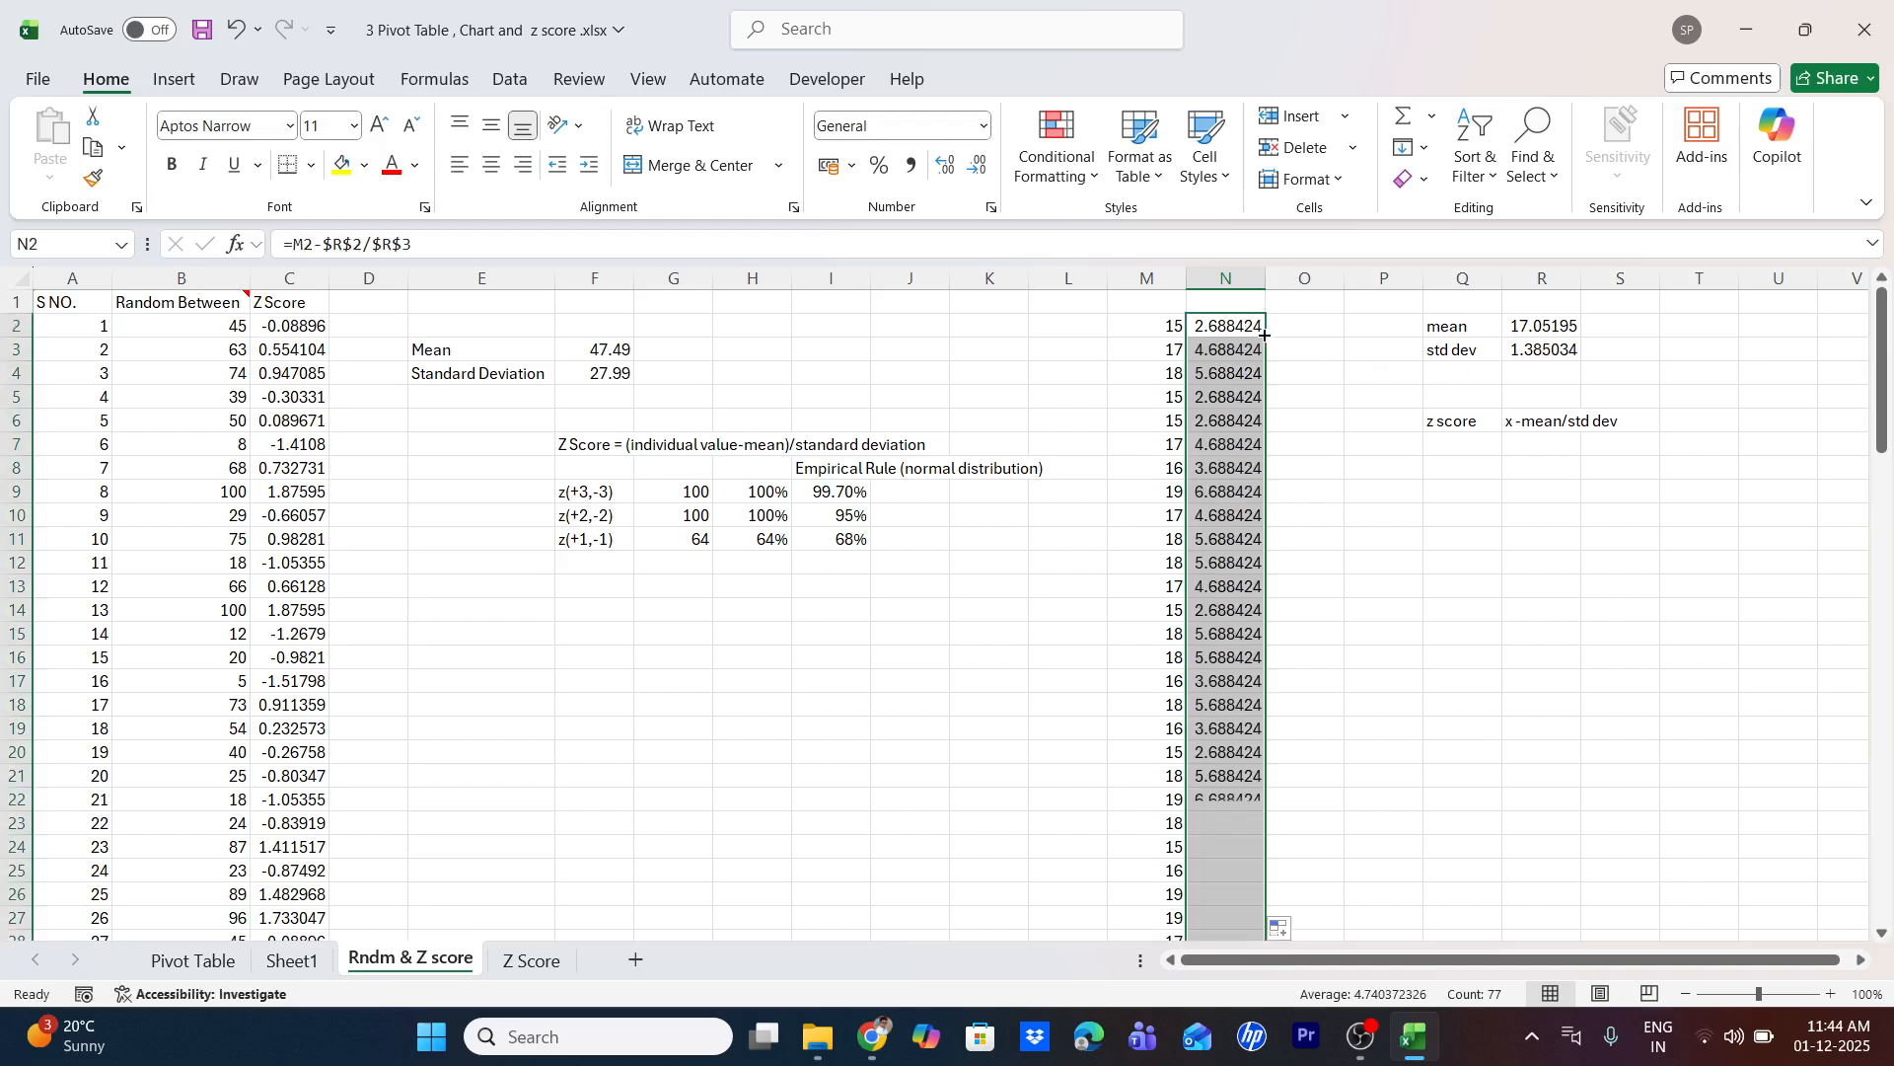
scroll(982, 650, "down", 11)
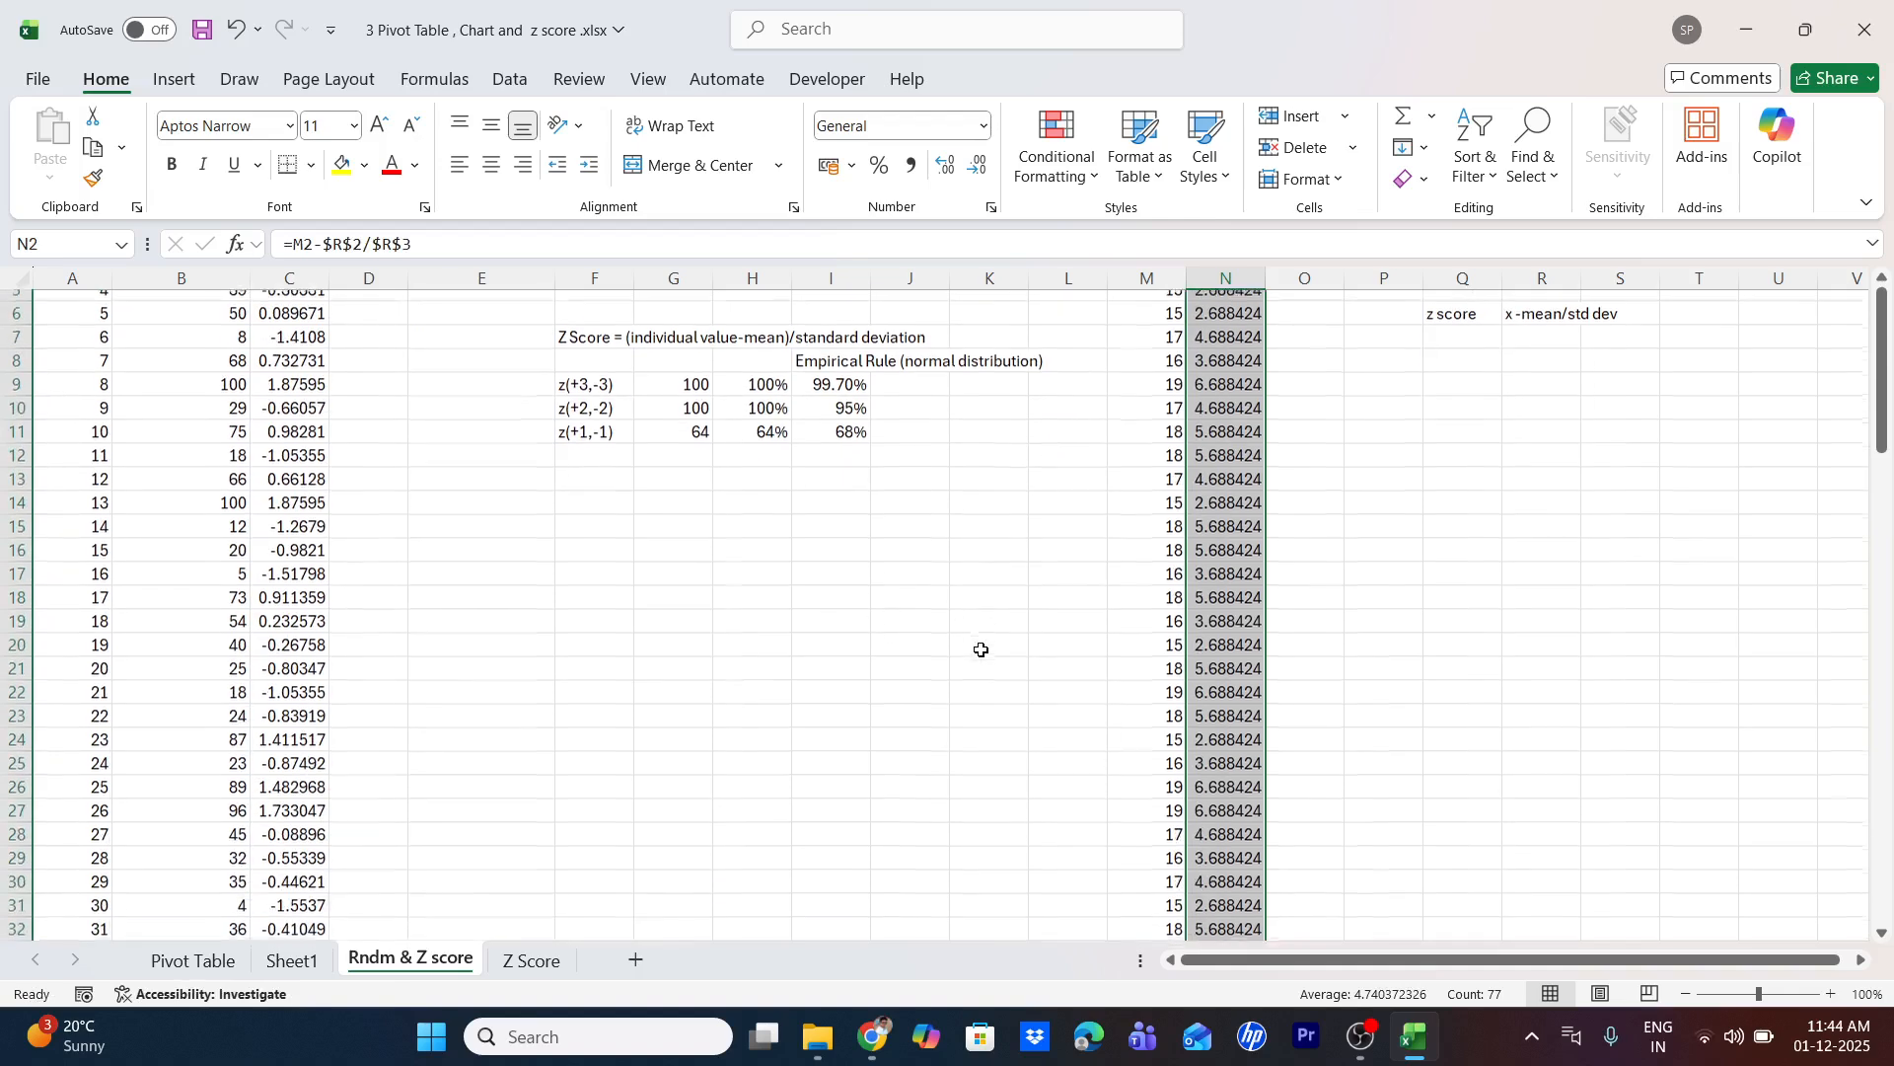
scroll(982, 650, "down", 10)
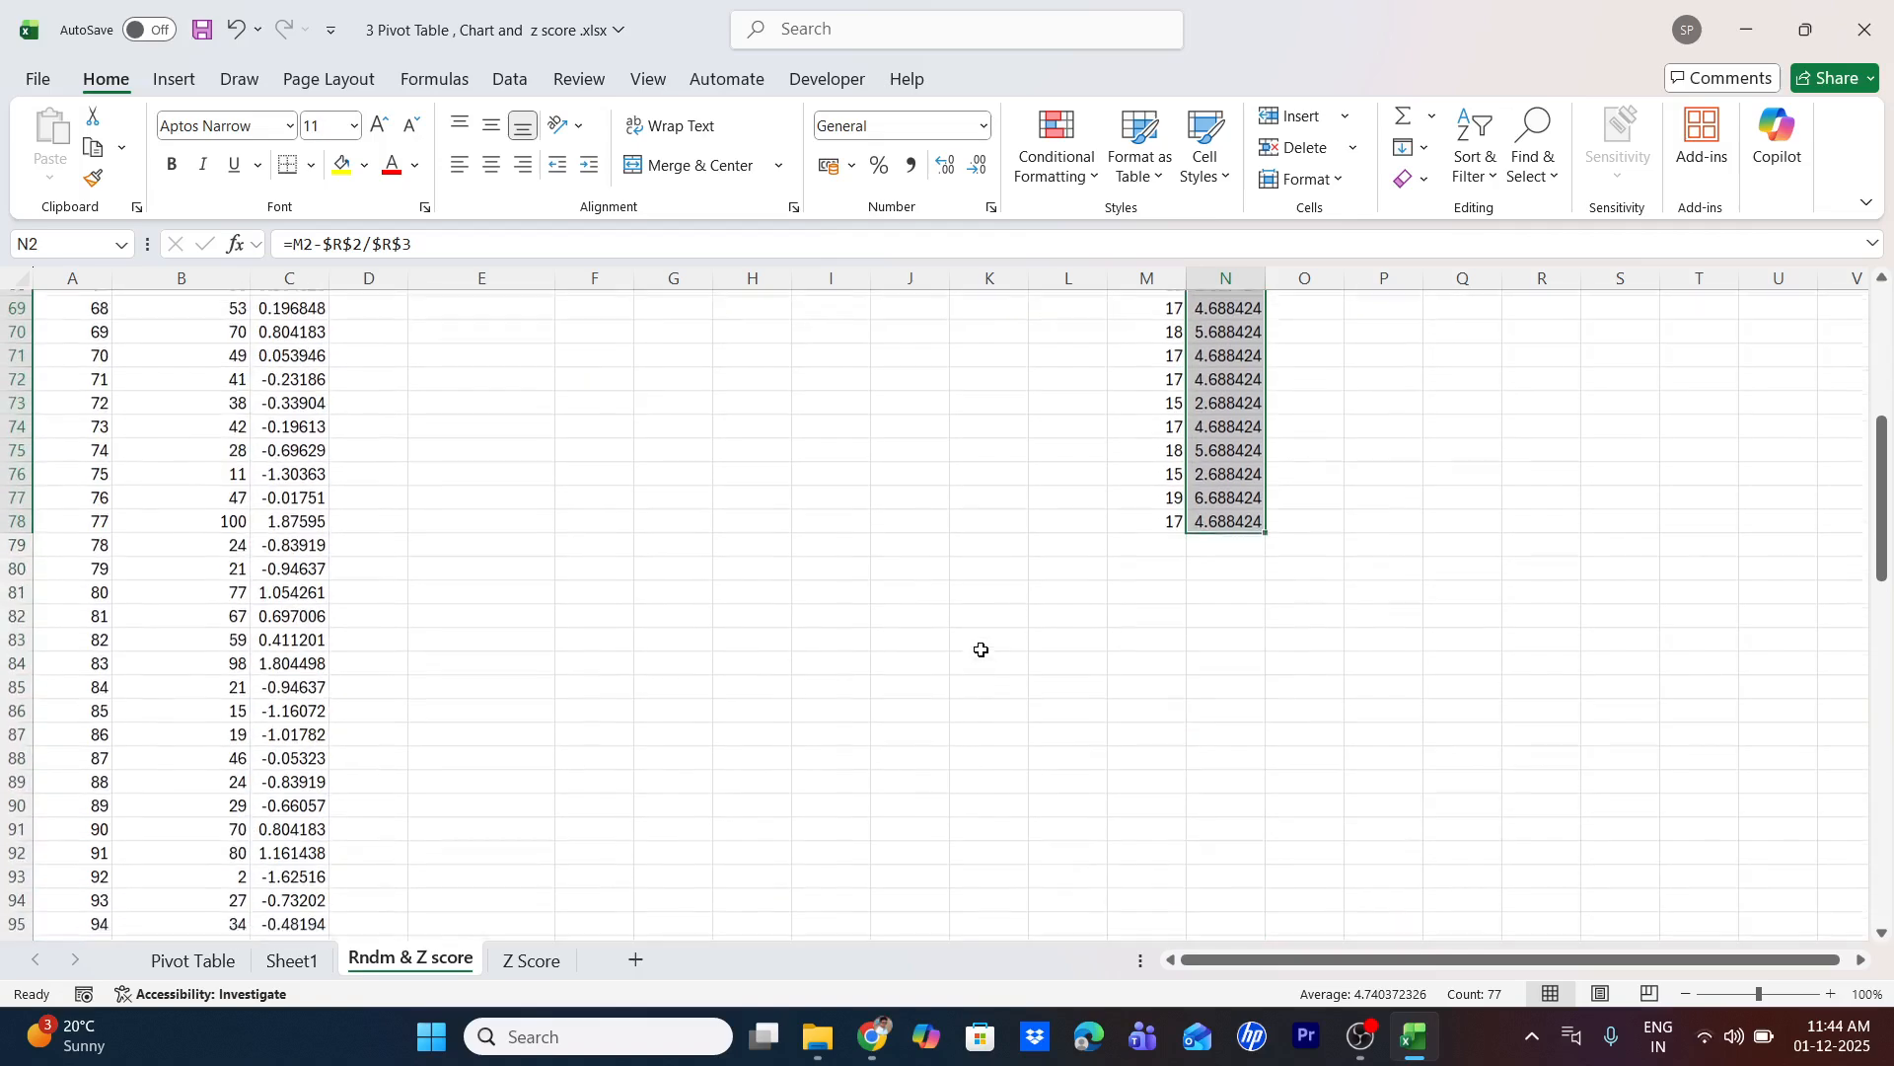
scroll(982, 650, "up", 19)
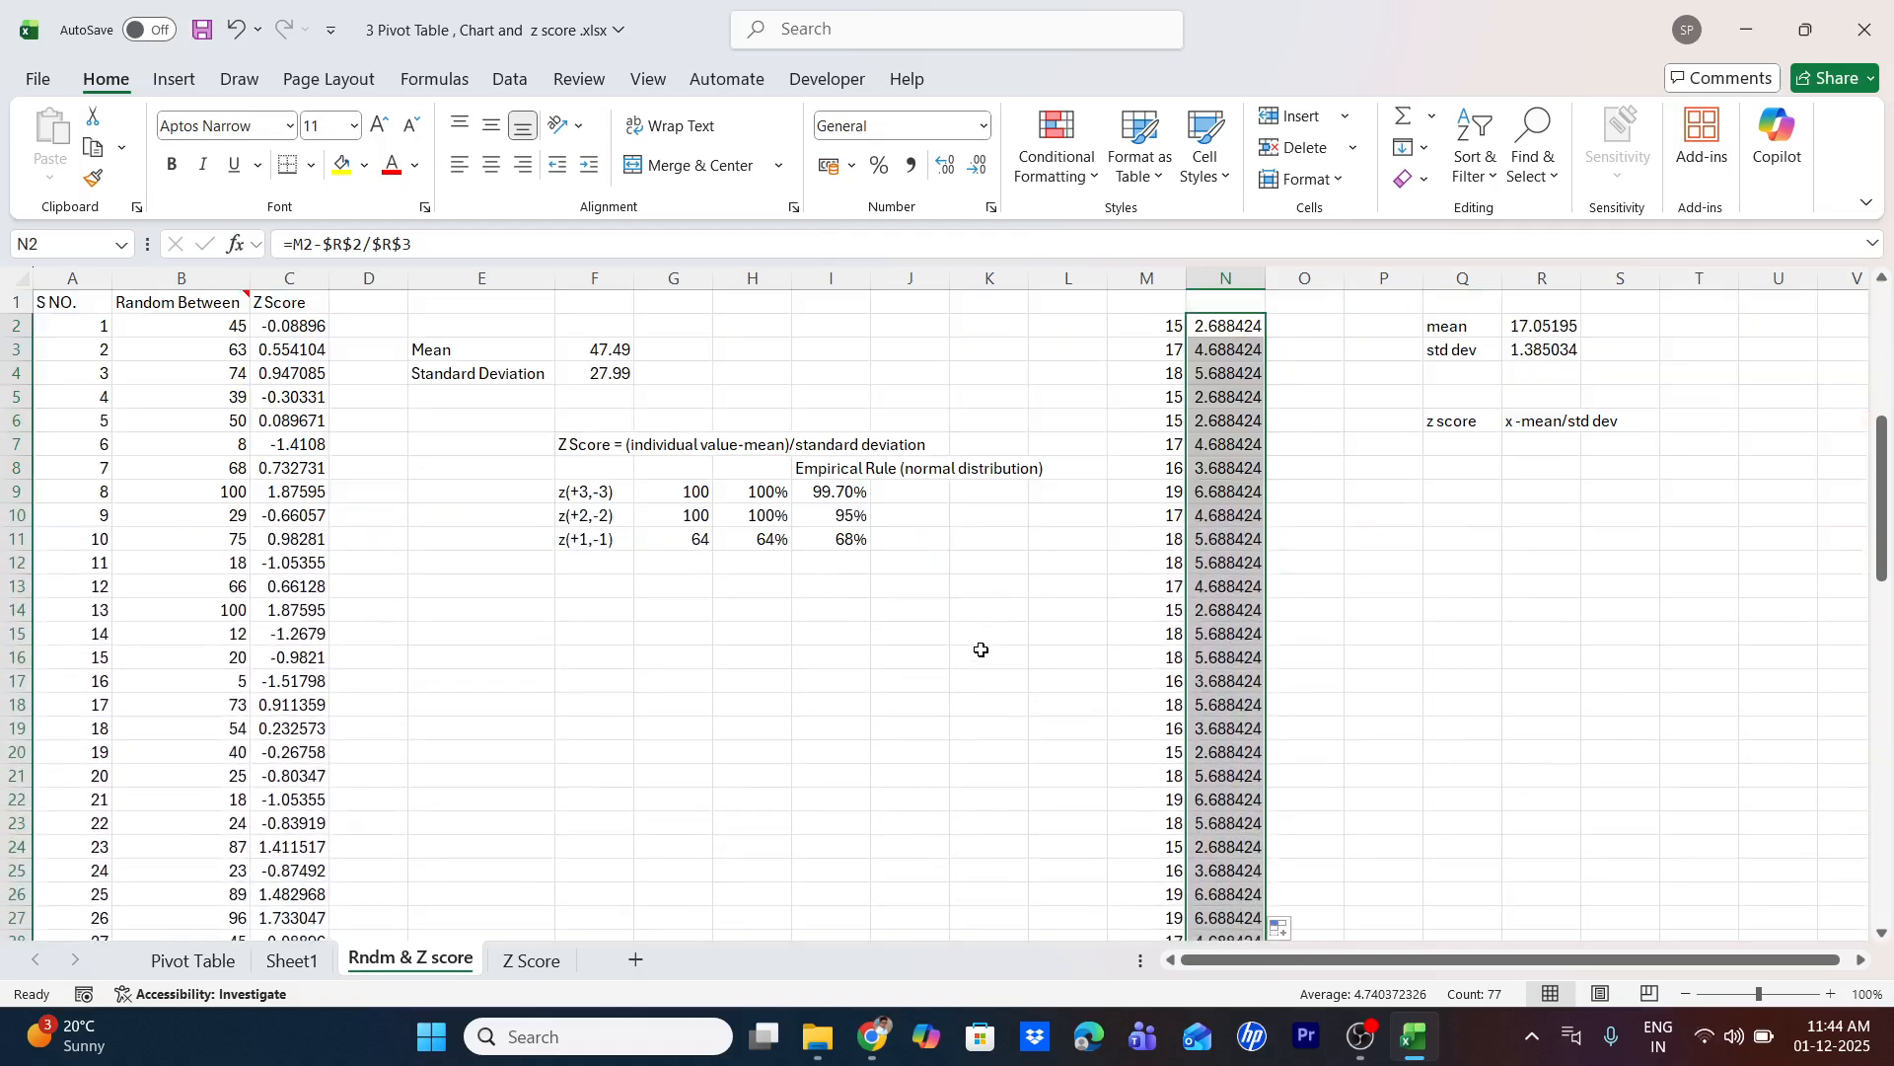
Check which cells of column M the STDEV formula in R3 covers, leaving the formula as it is
double_click(1541, 351)
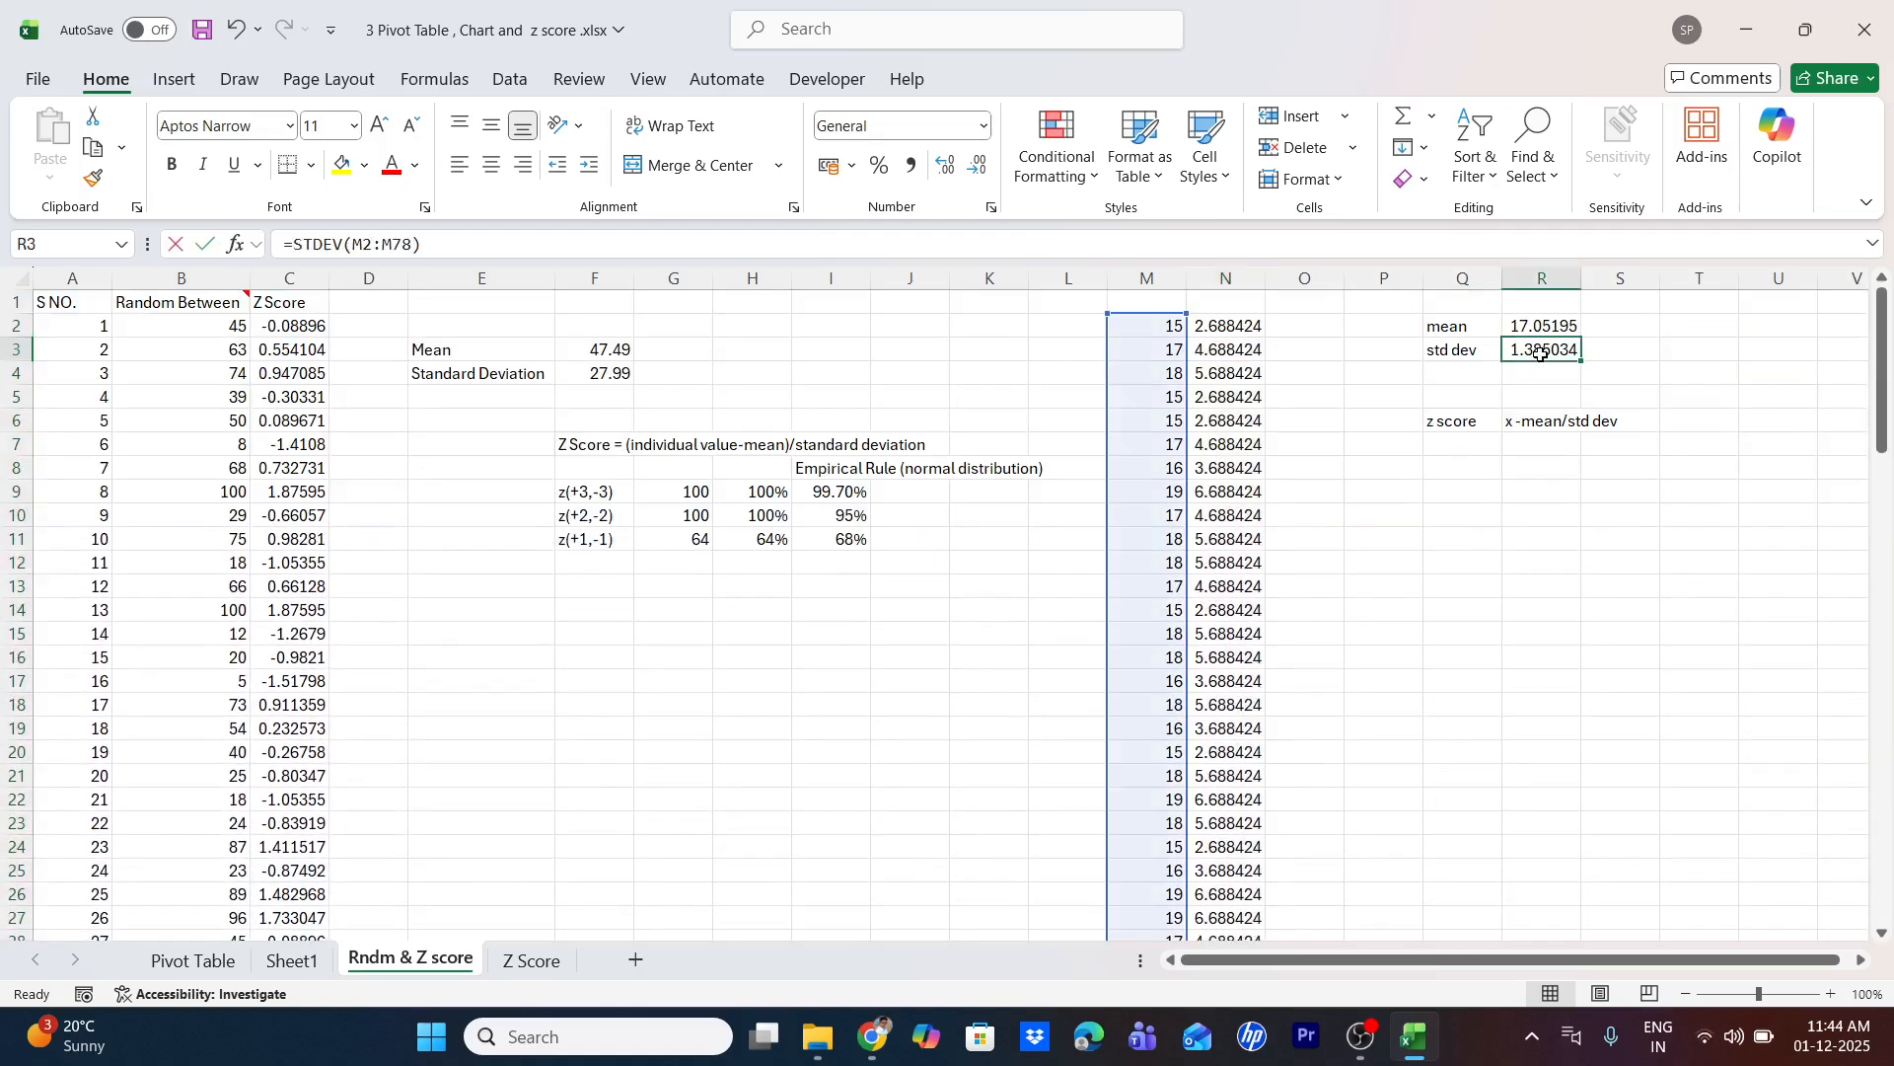
scroll(1303, 574, "down", 5)
scroll(1303, 573, "down", 13)
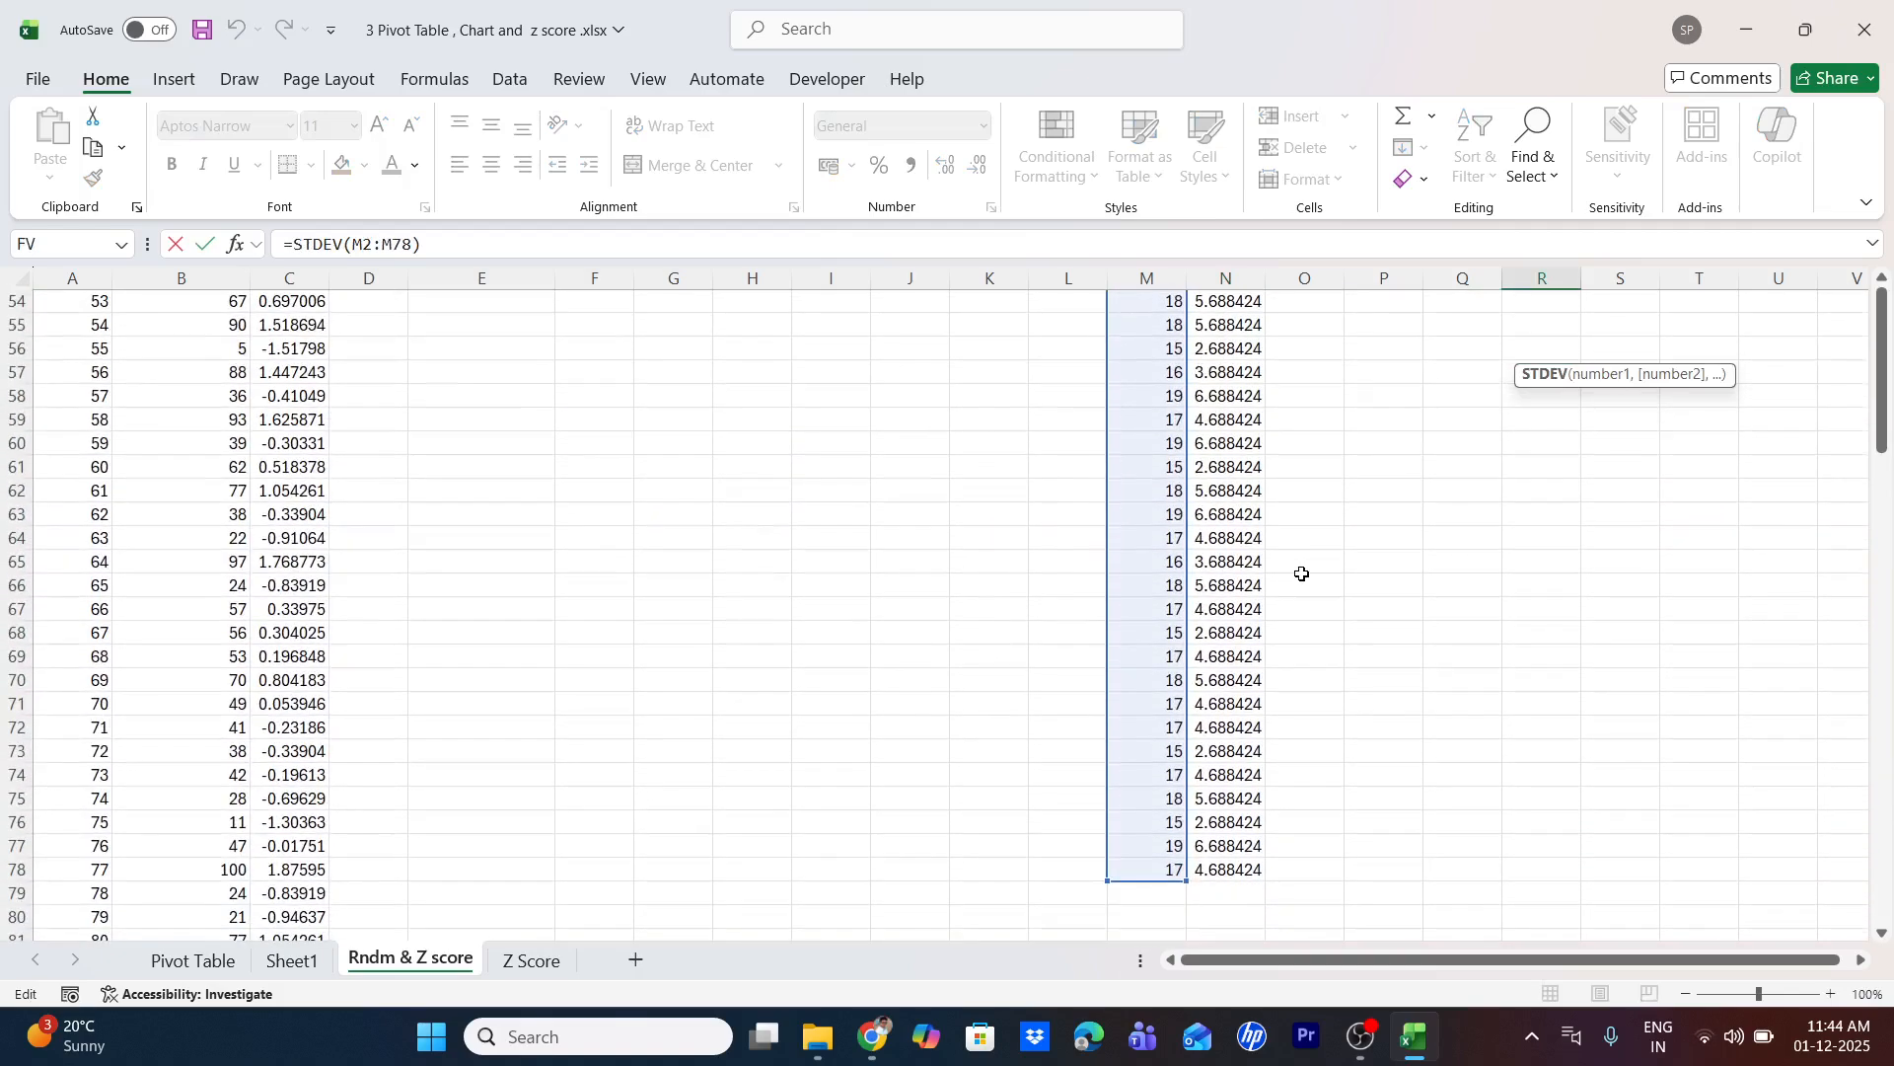
scroll(1302, 573, "up", 12)
scroll(1302, 574, "up", 5)
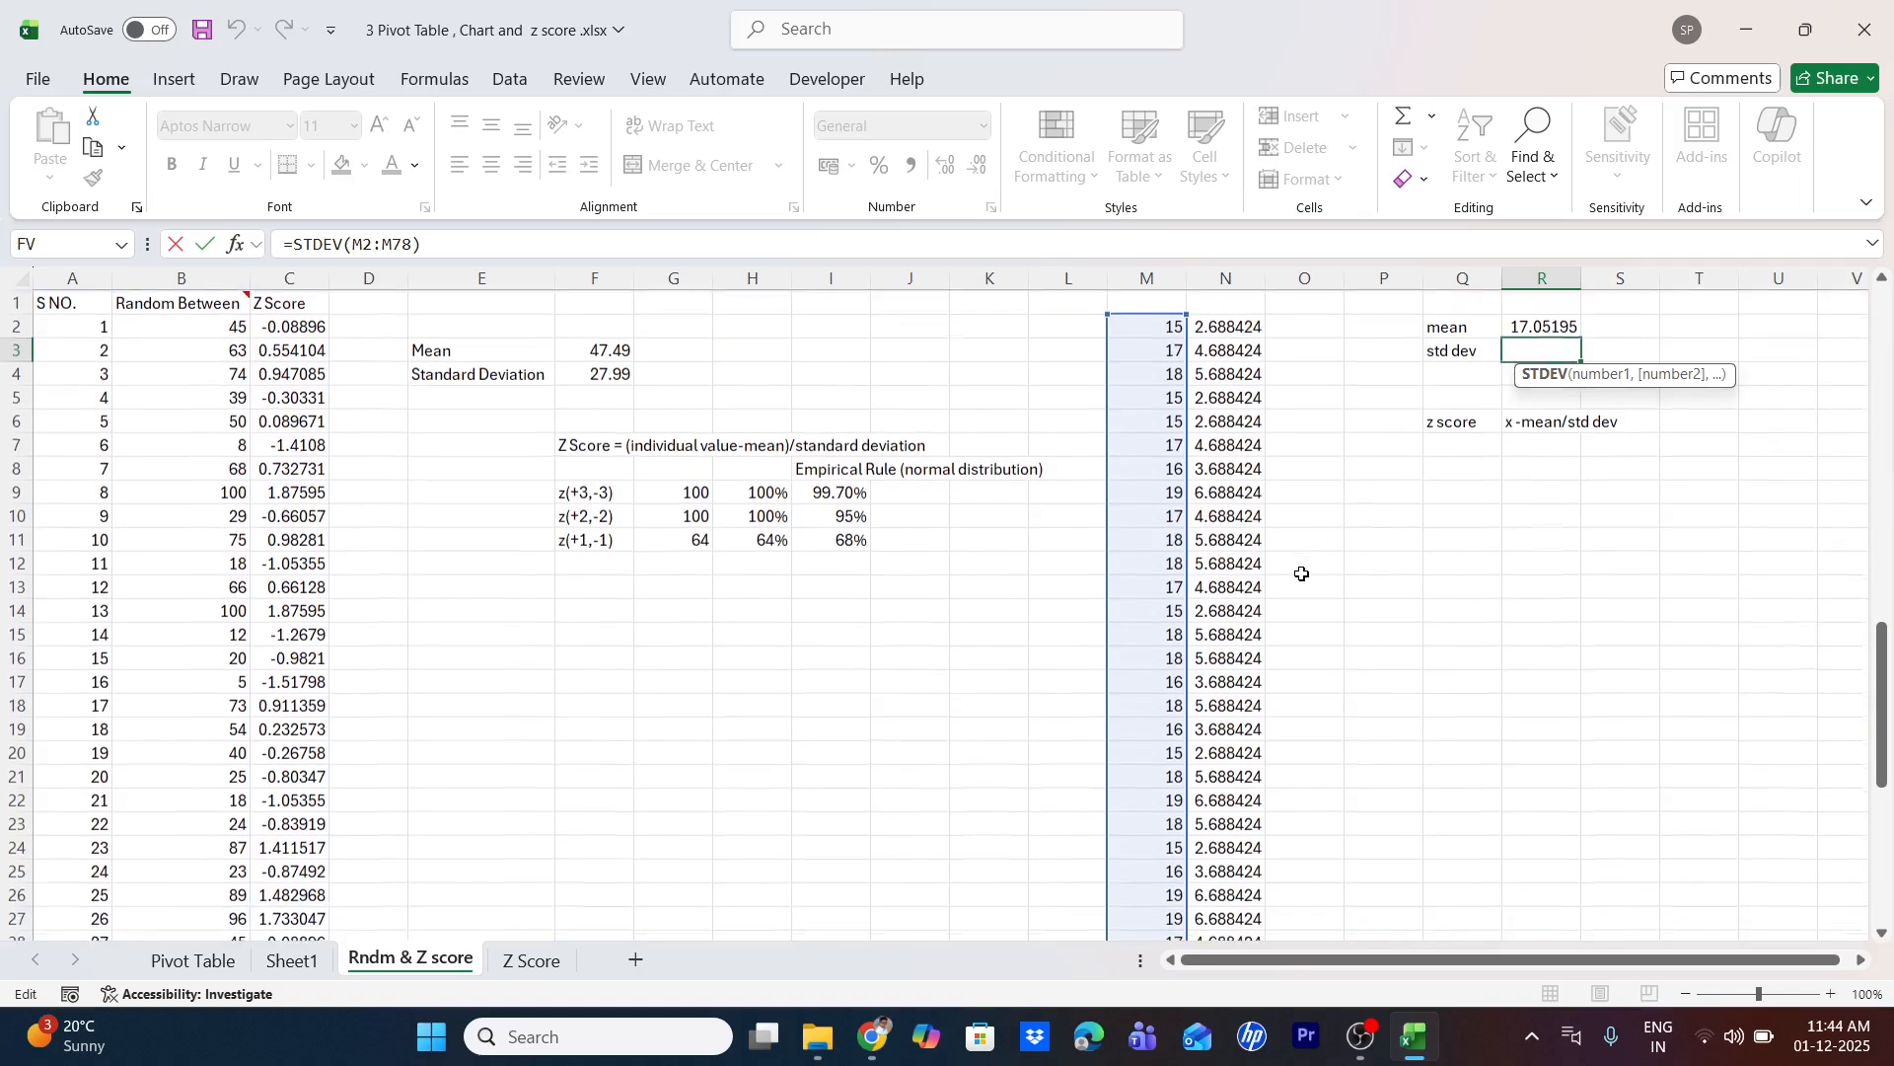
left_click(1385, 393)
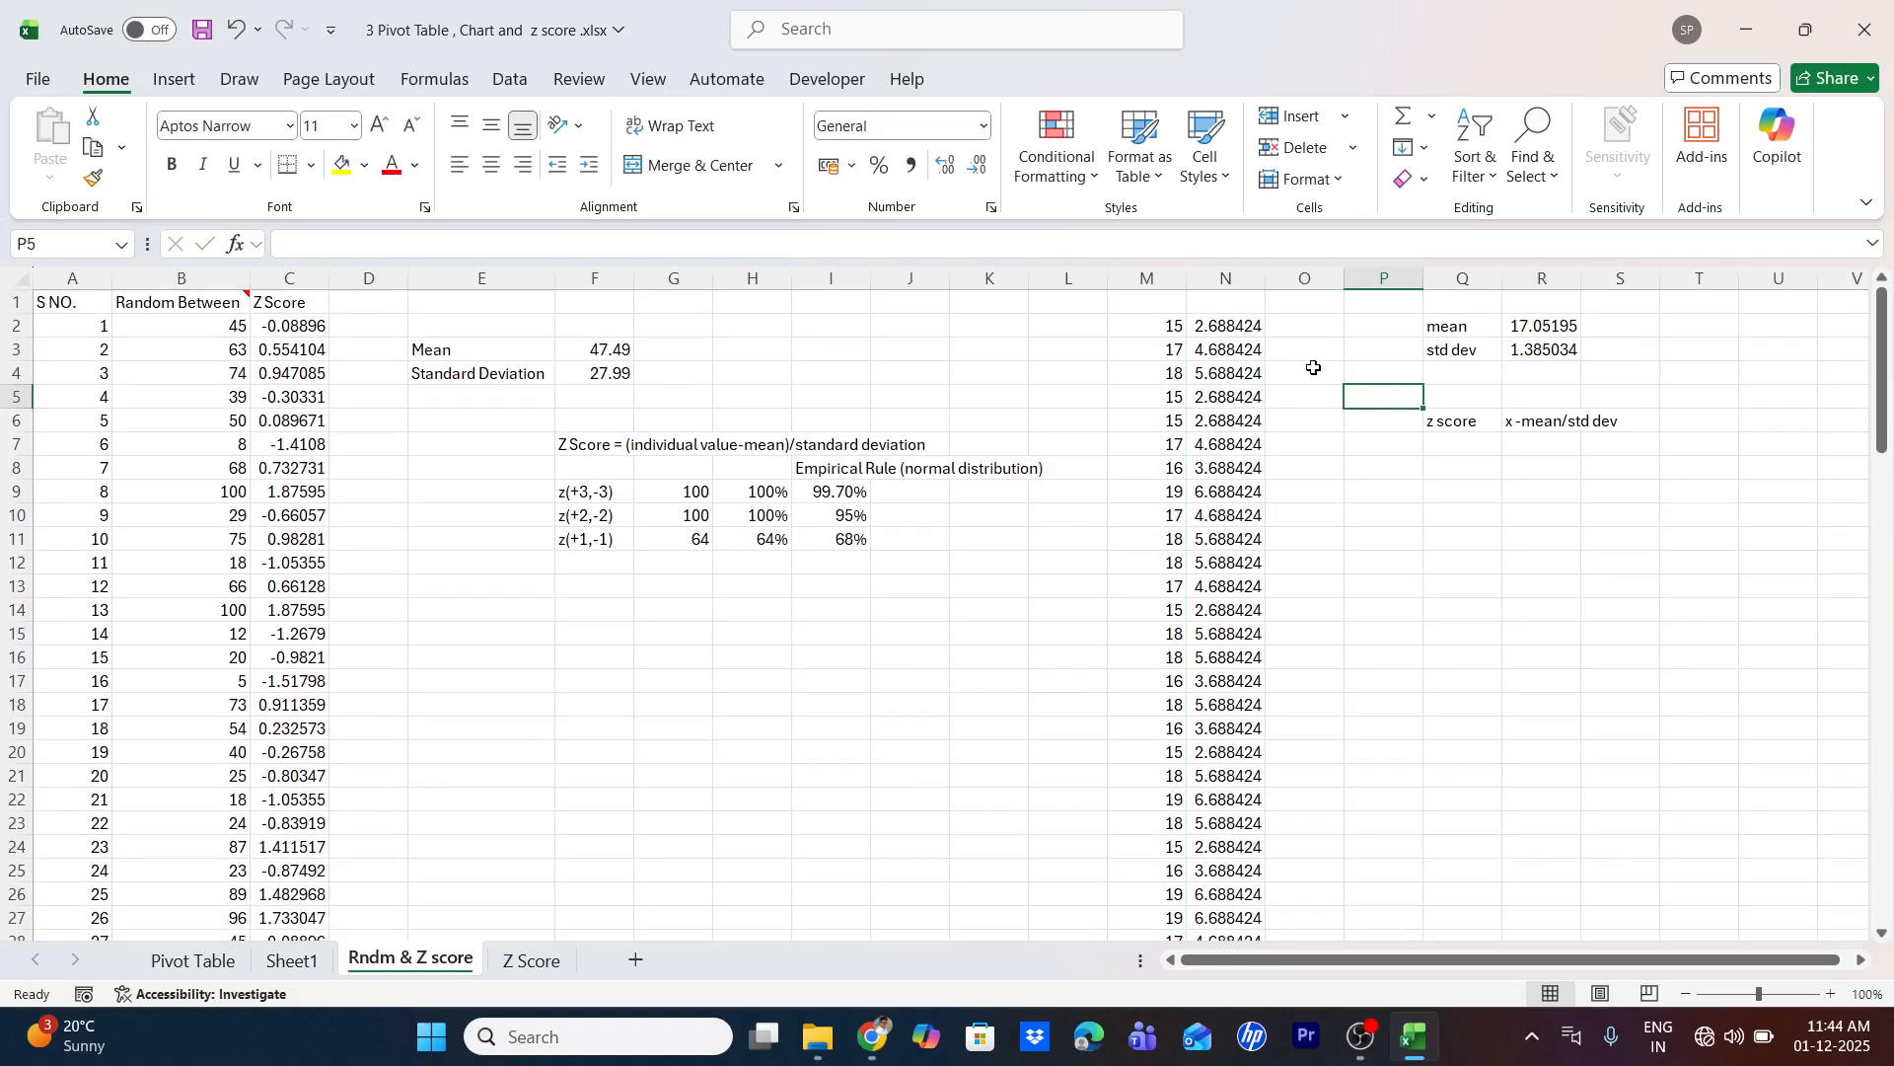
Correct the formula in N2 to =(M2-$R$2)/$R$3 by putting the subtraction in parentheses
left_click(1233, 329)
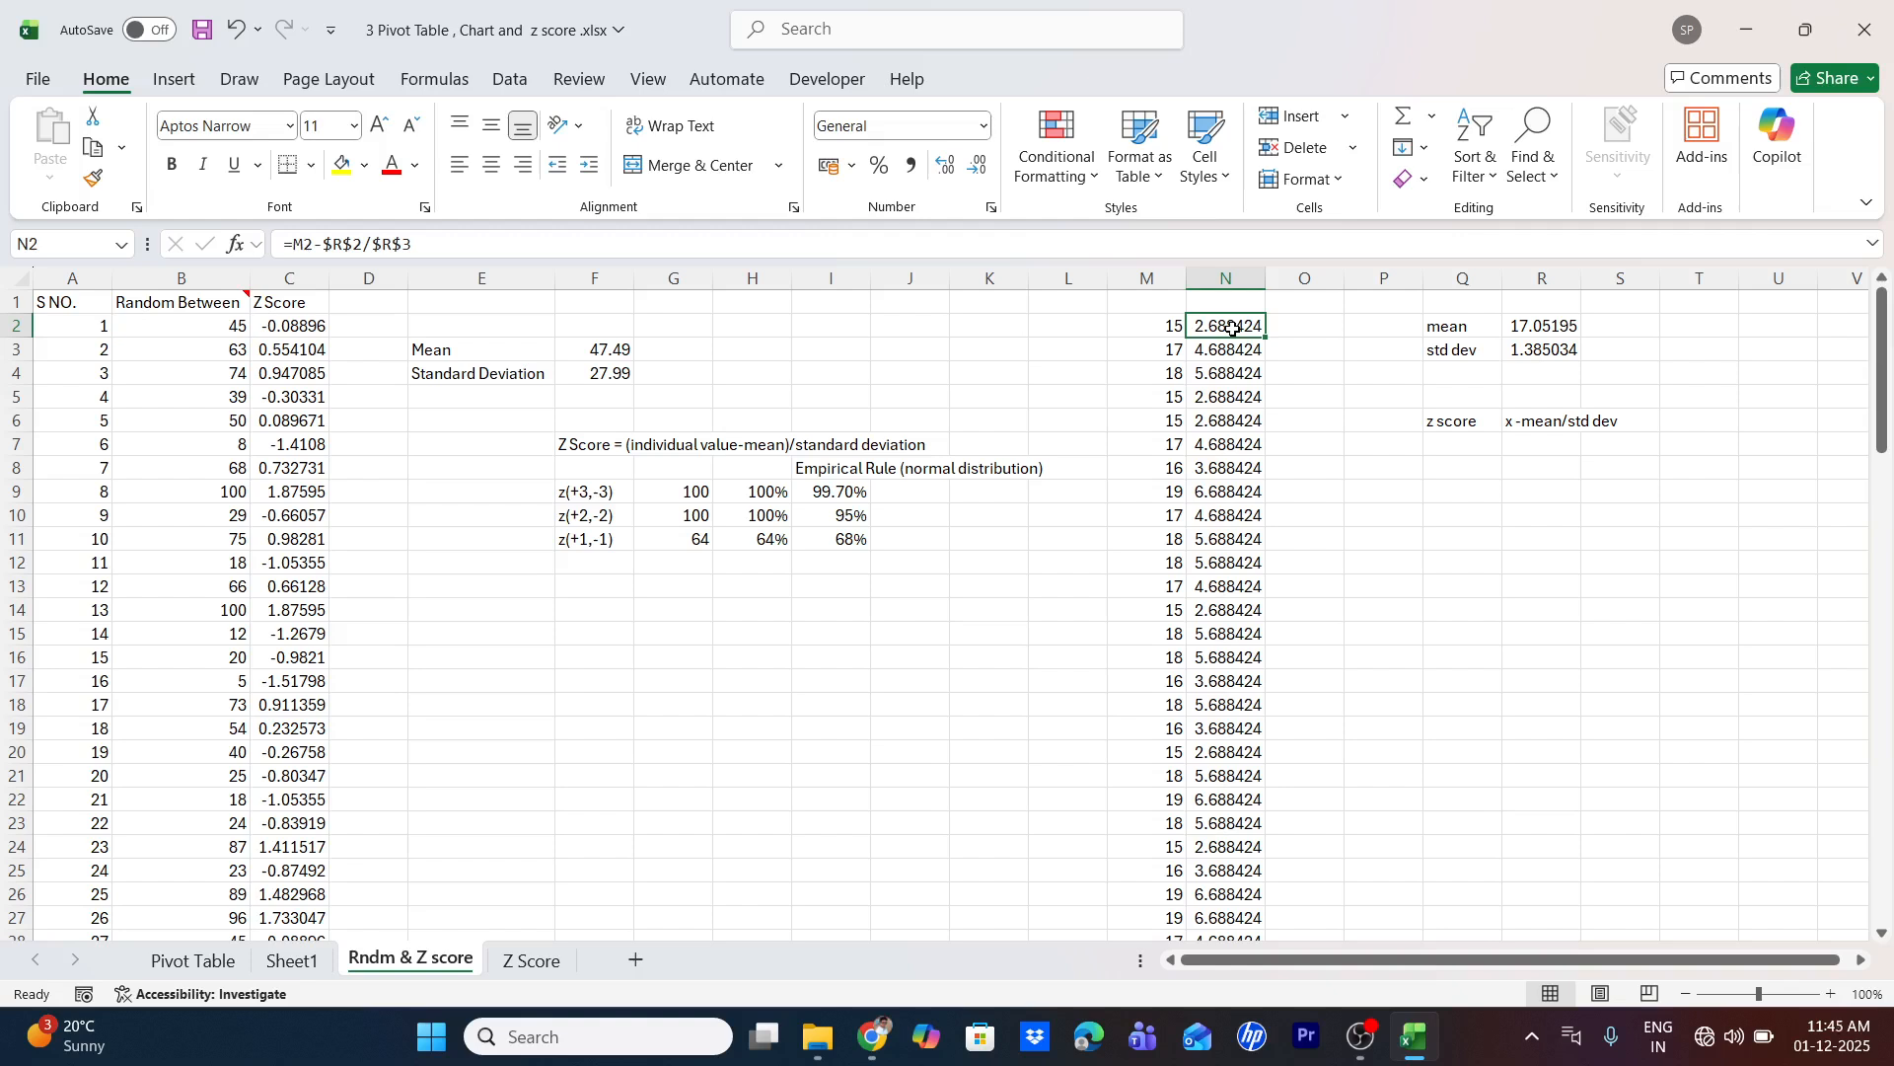
key("F2")
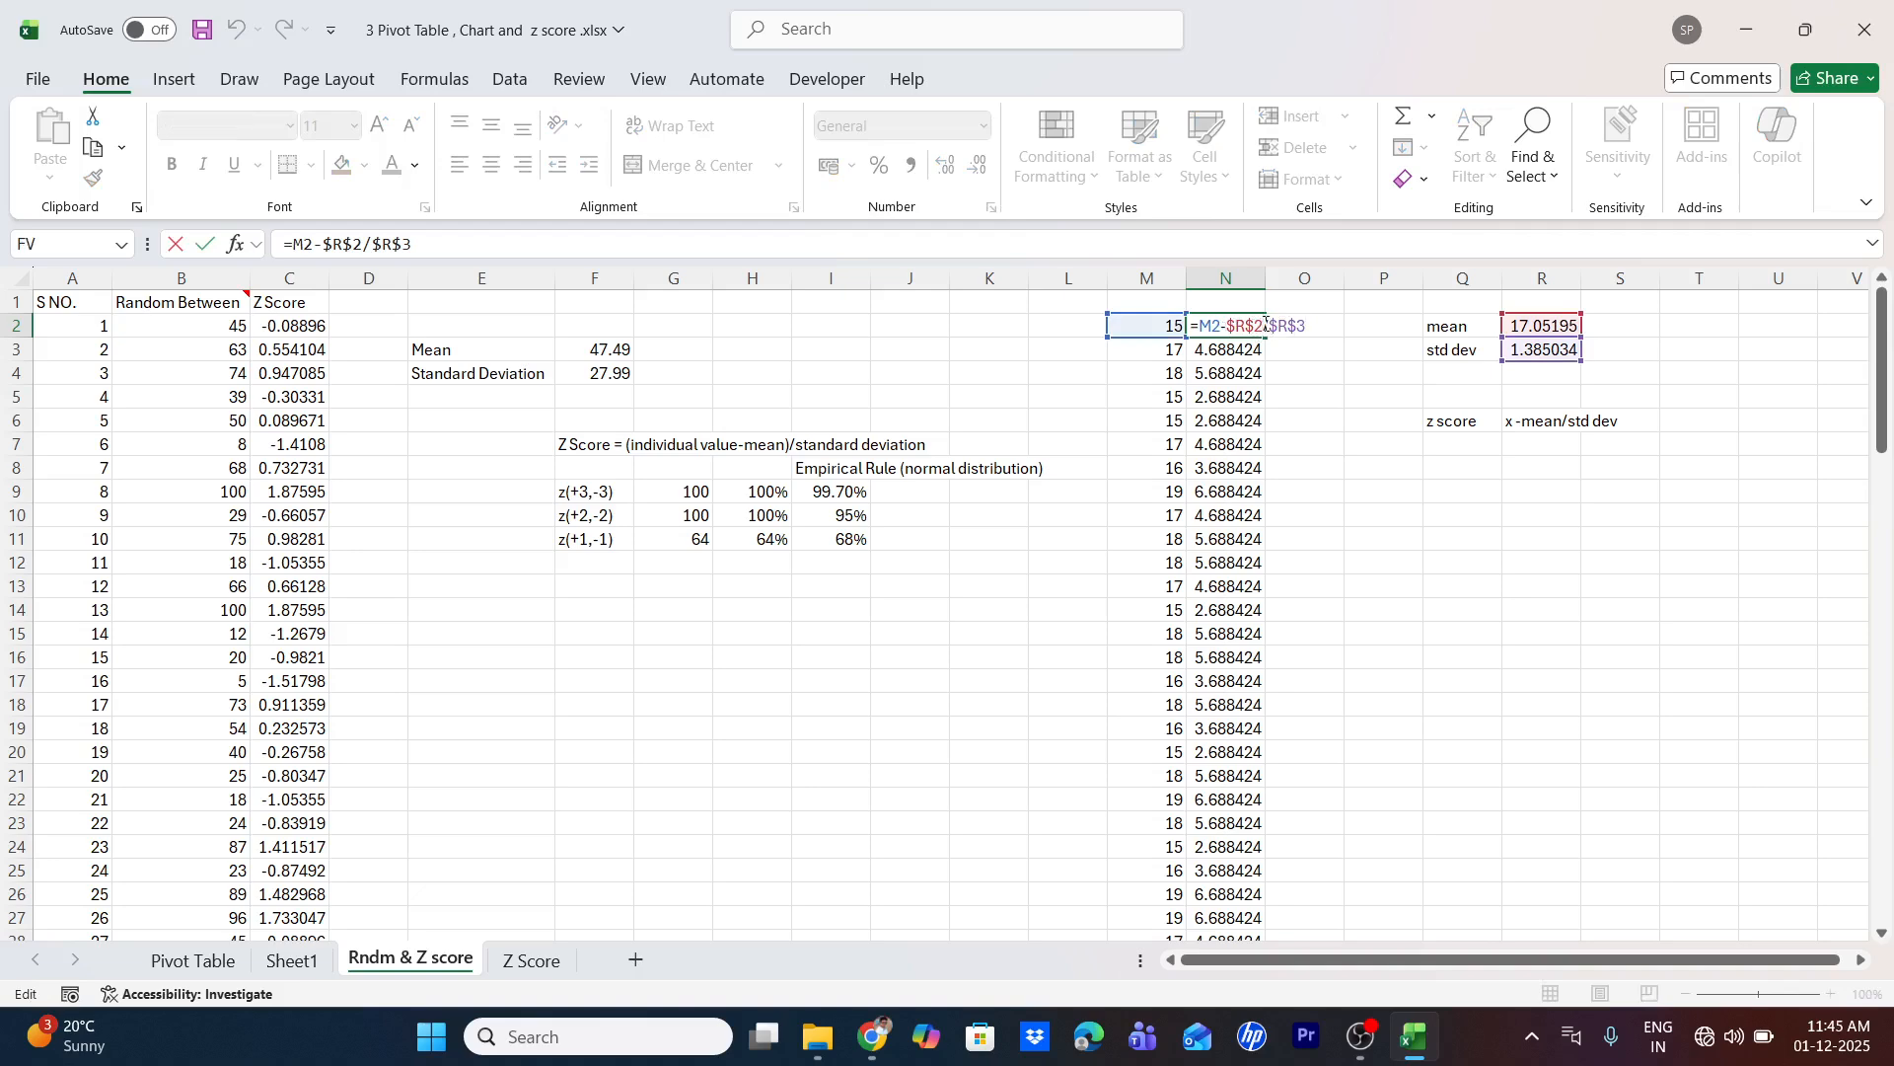
type(")")
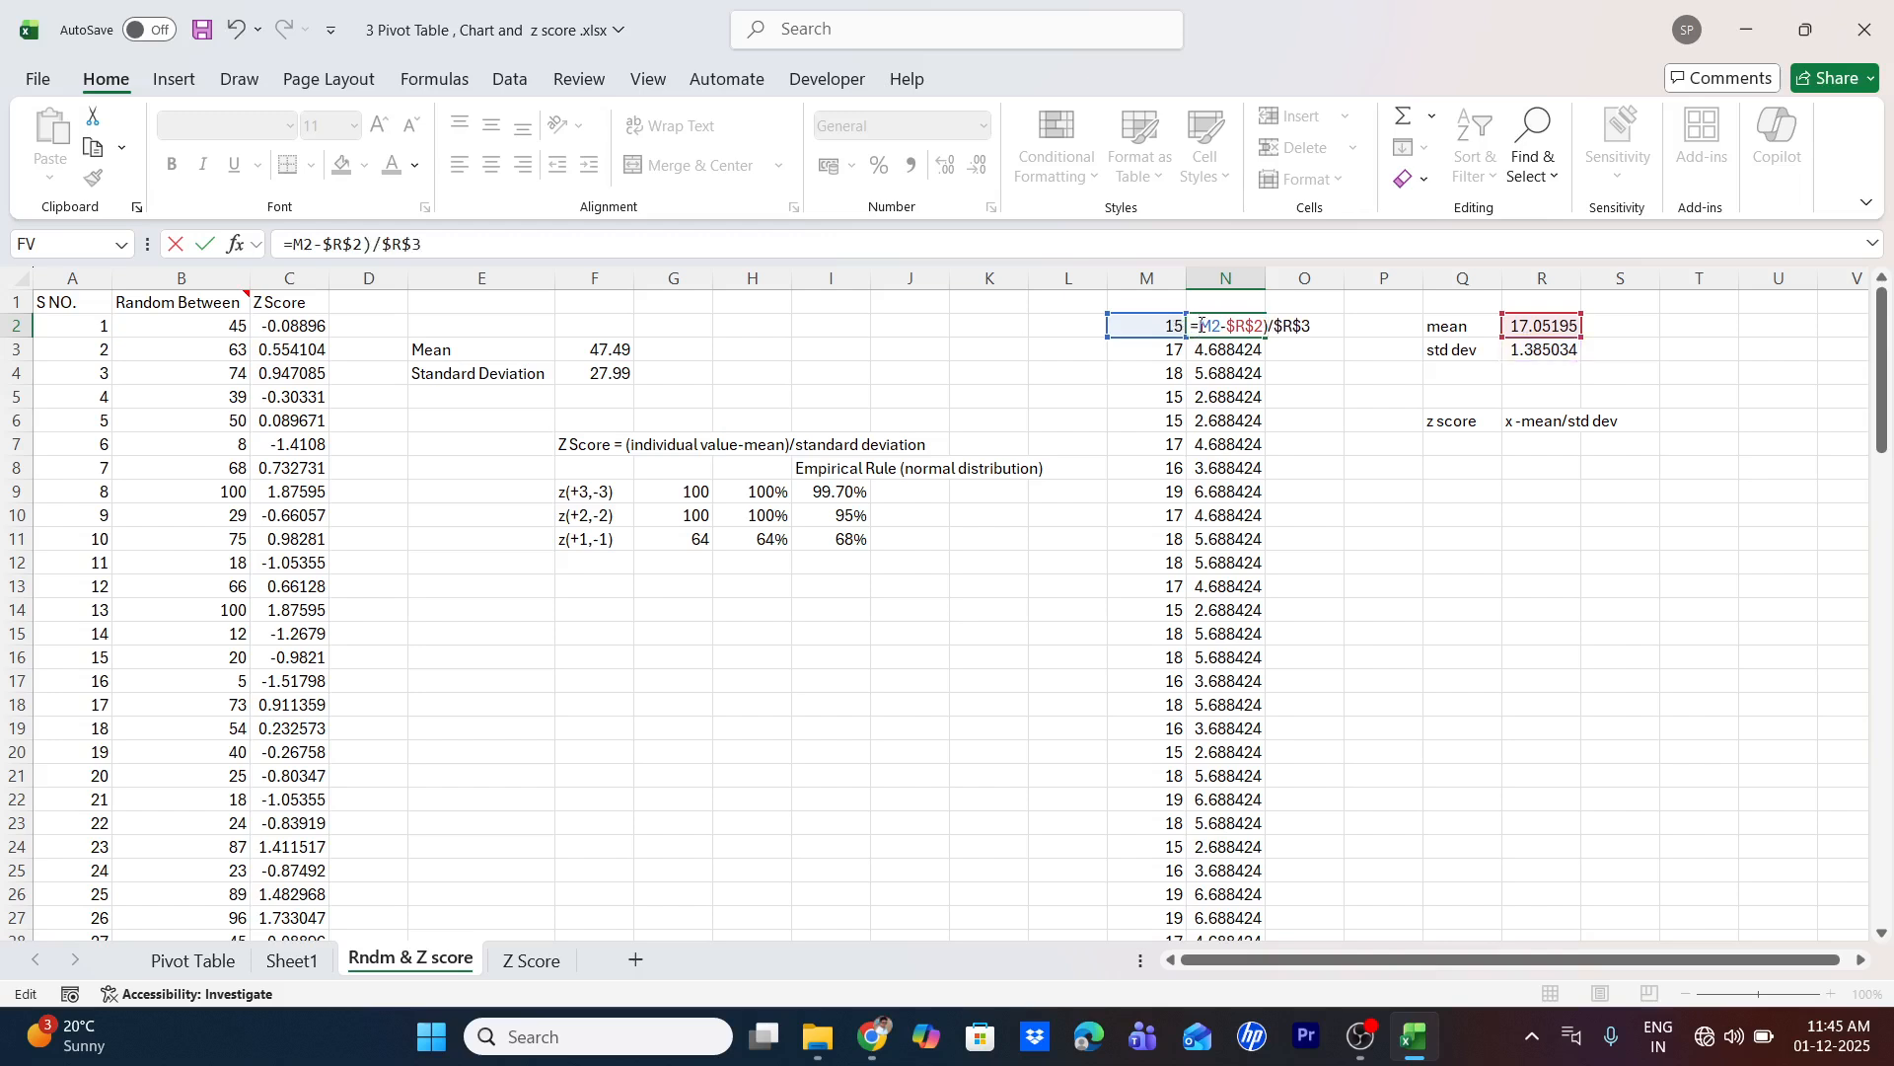
type("(")
key("Return")
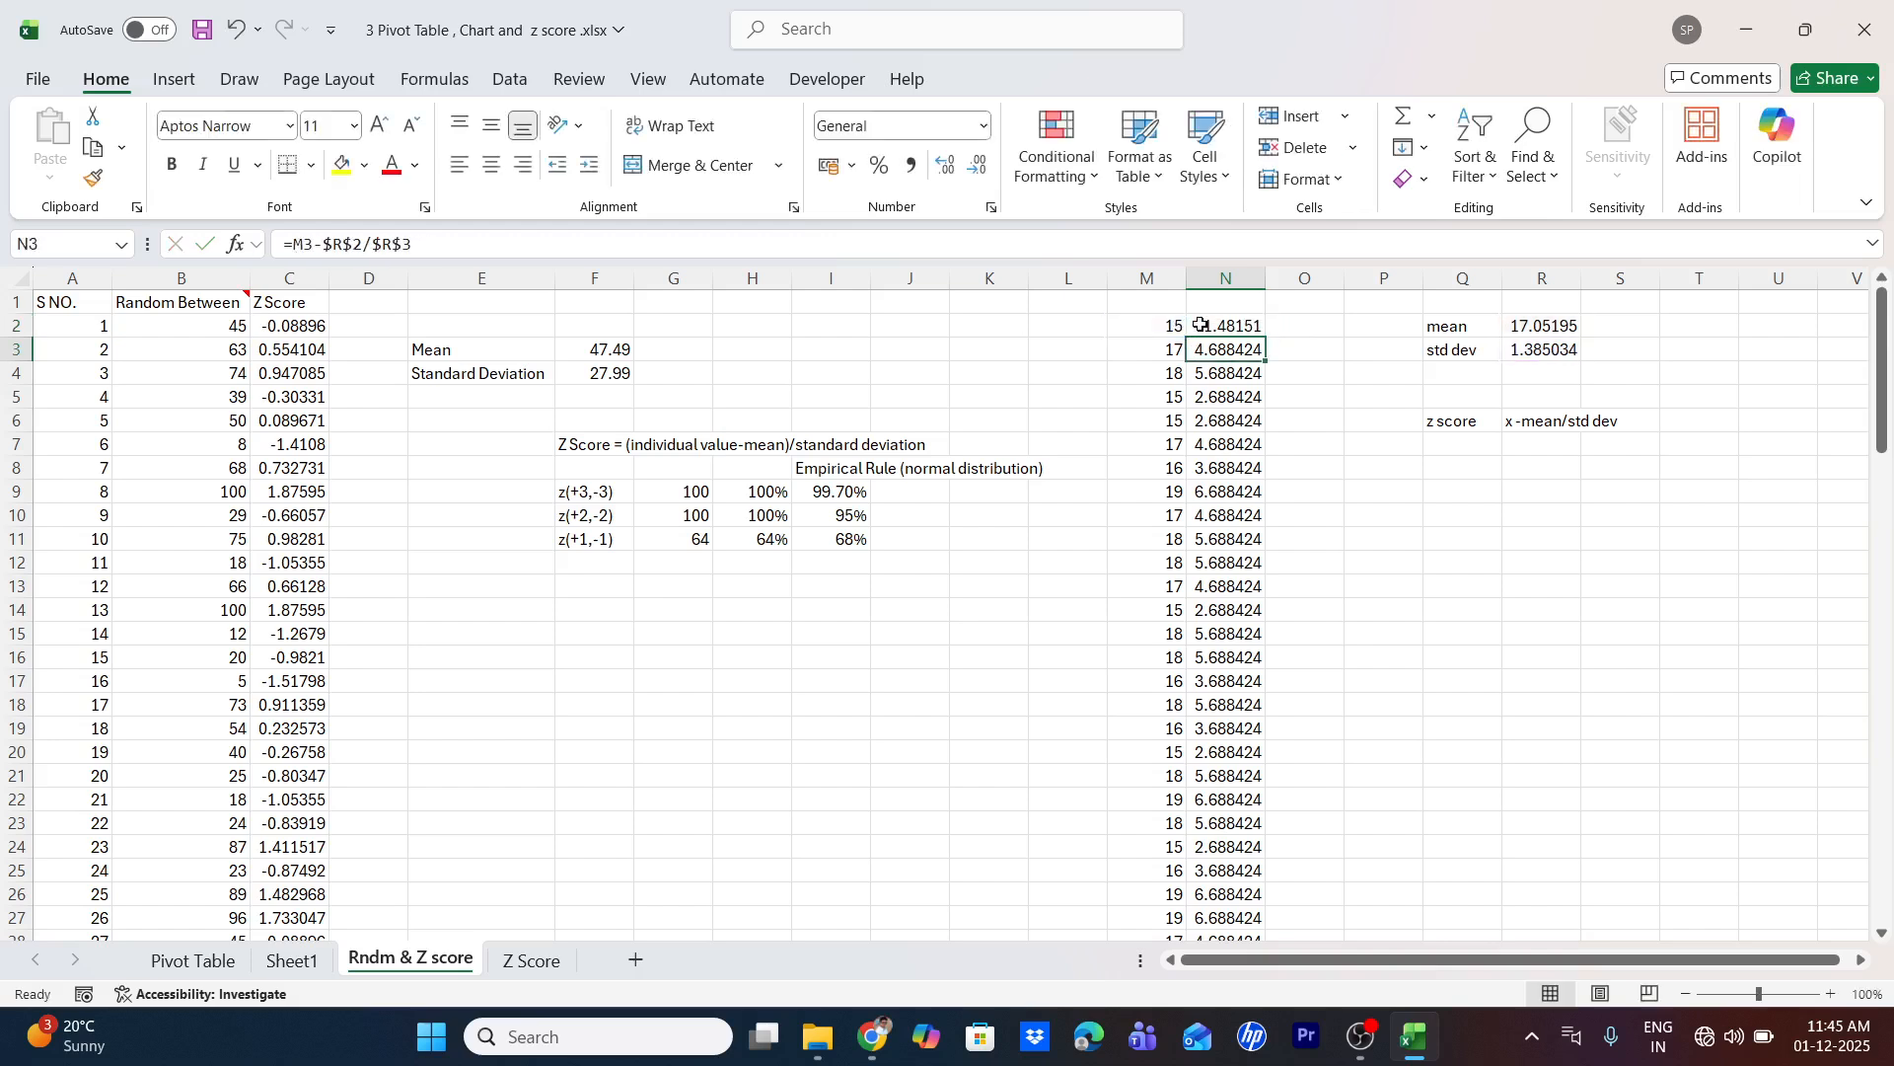
Fill the corrected z-score formula from N2 down to N78 and look through the recalculated column
left_click(1253, 327)
double_click(1264, 337)
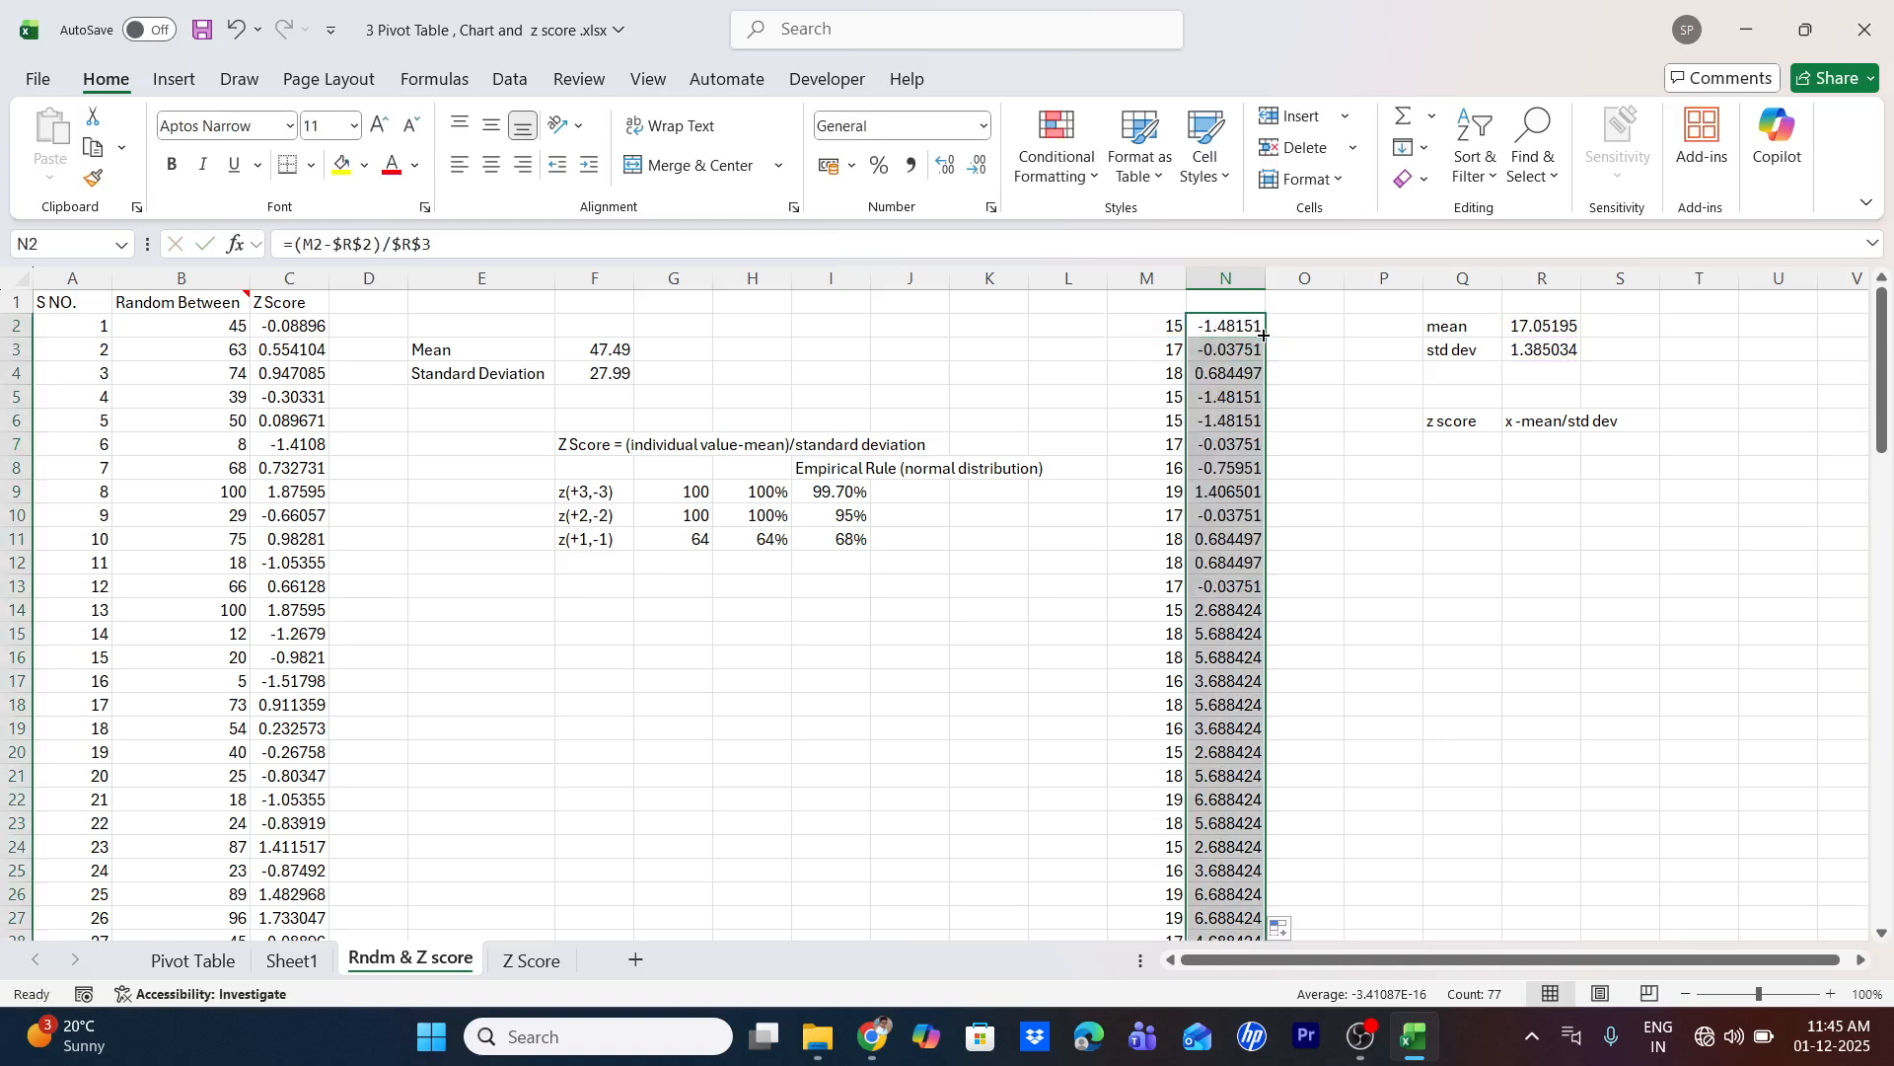
left_click(1401, 554)
scroll(1403, 554, "down", 9)
scroll(1403, 553, "down", 12)
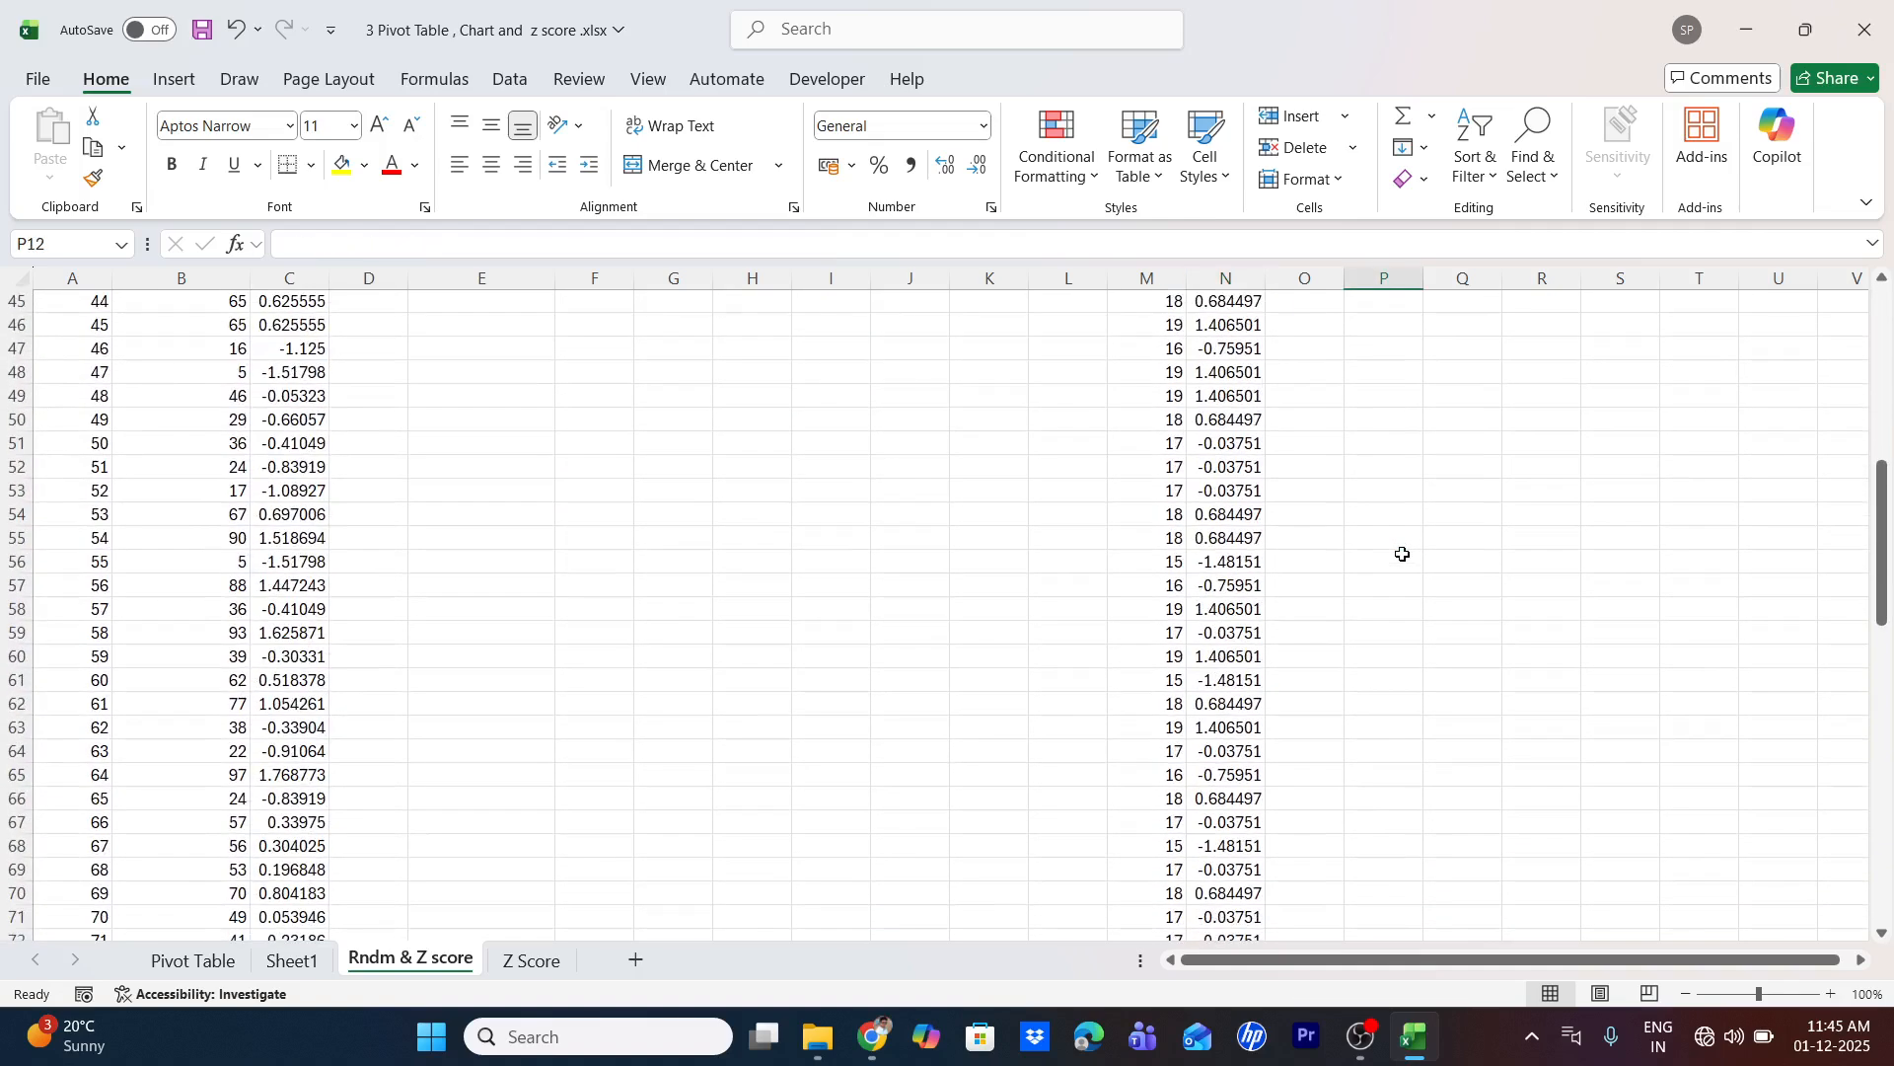
scroll(1403, 553, "up", 20)
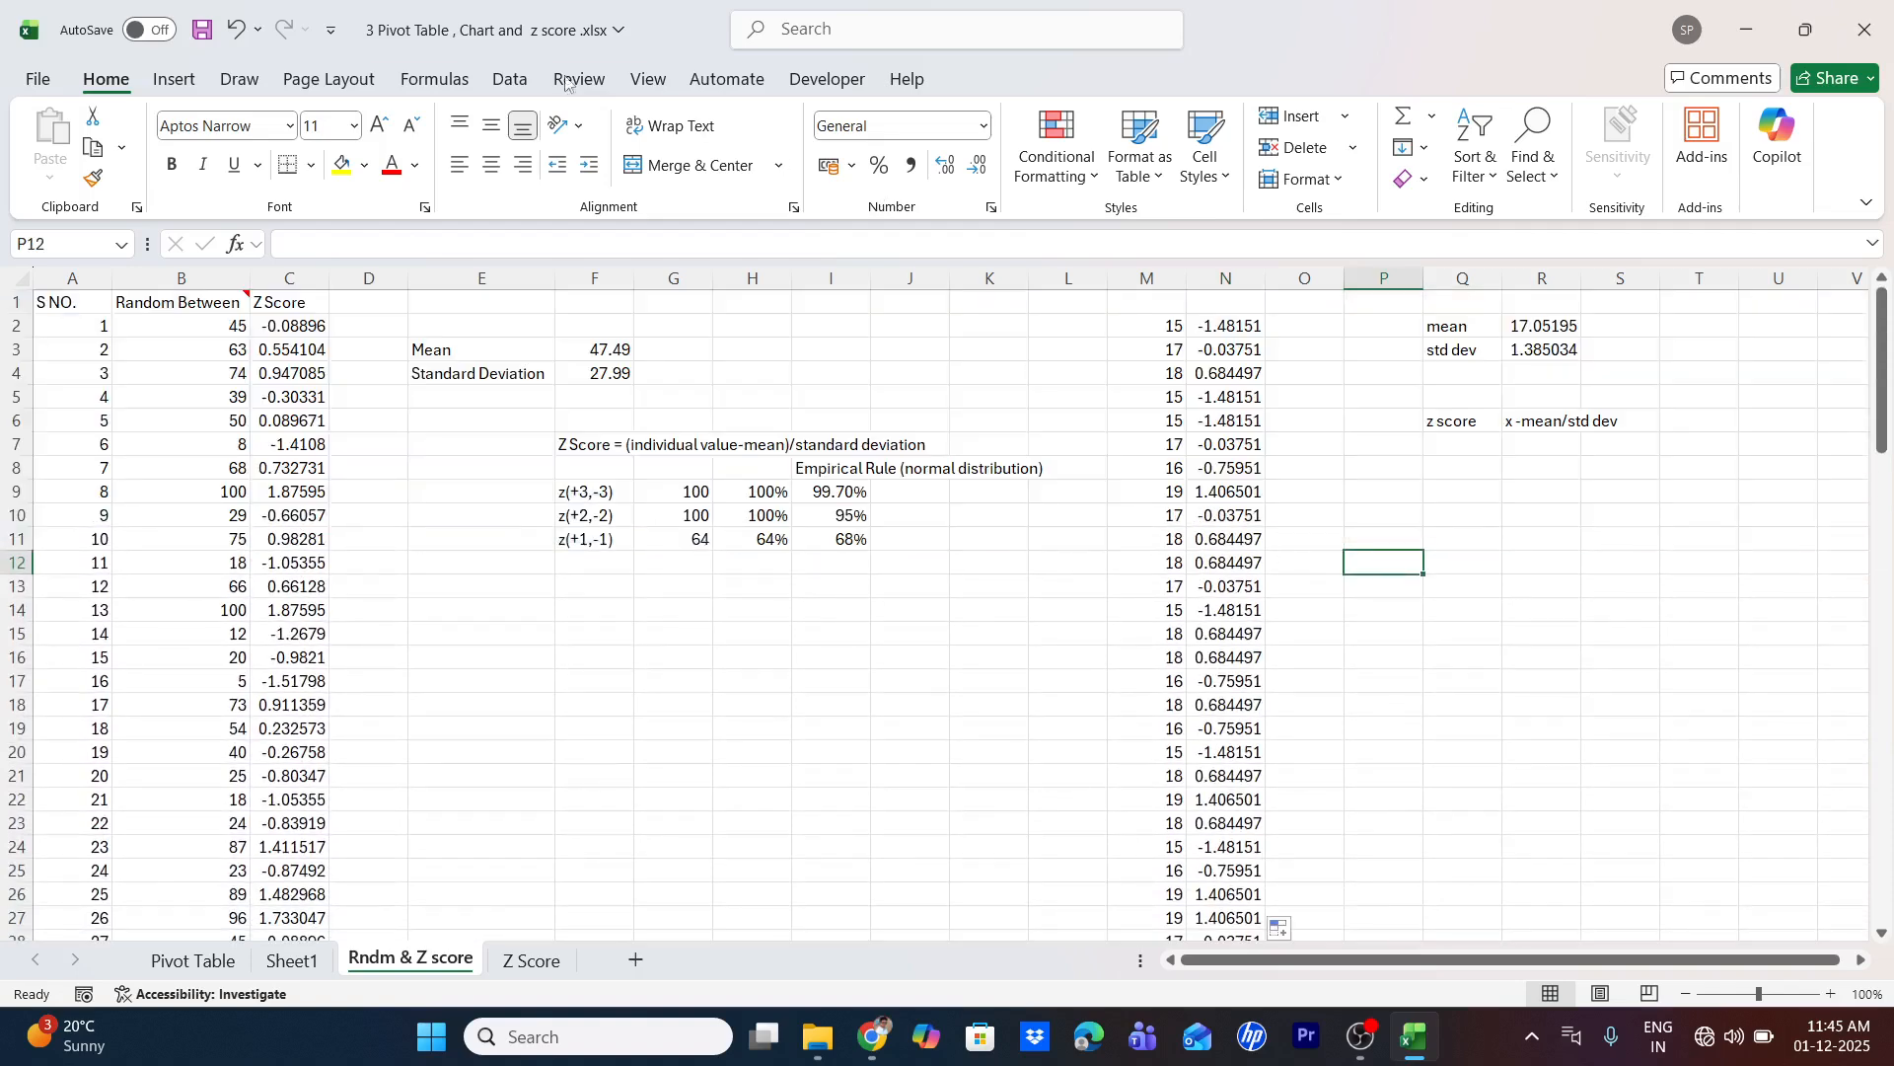
Draw a freehand bell curve with the red pen in the empty area spanning columns P to V, rows 11 to 21
left_click(242, 80)
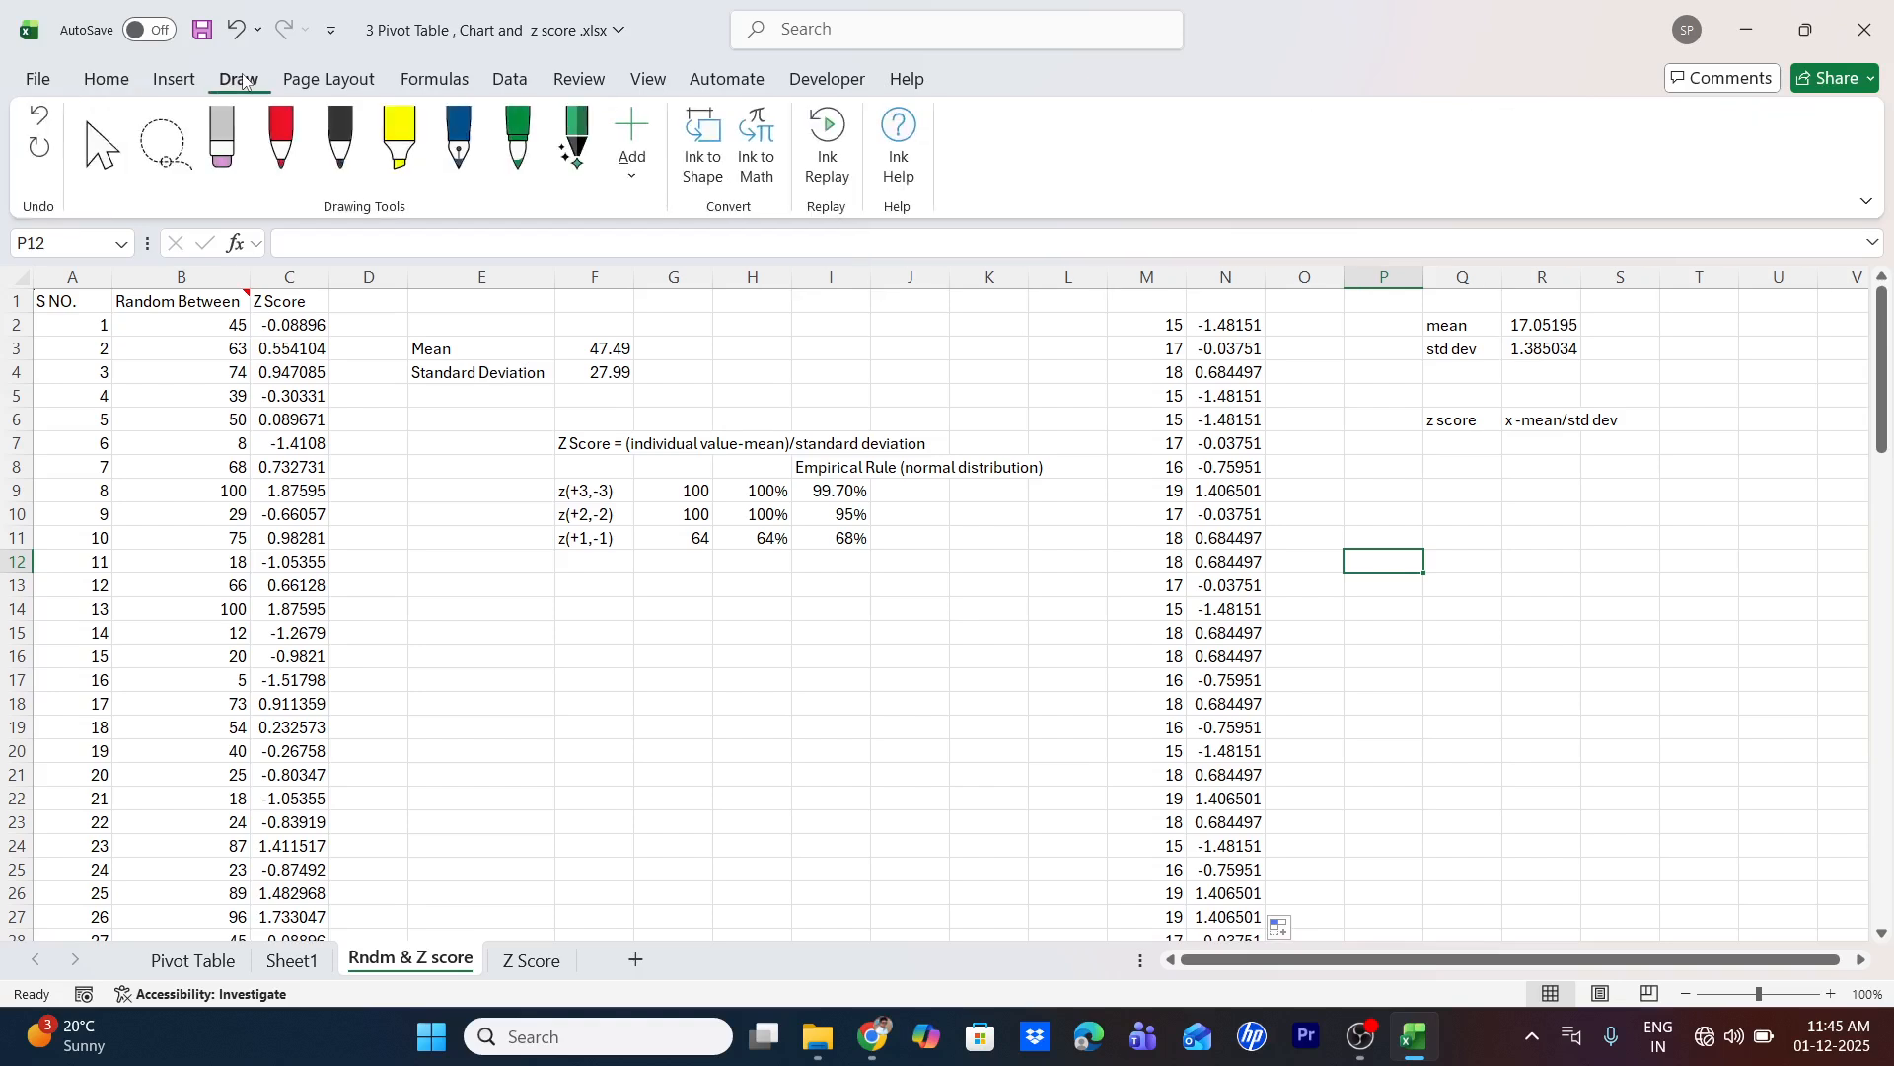
left_click(284, 141)
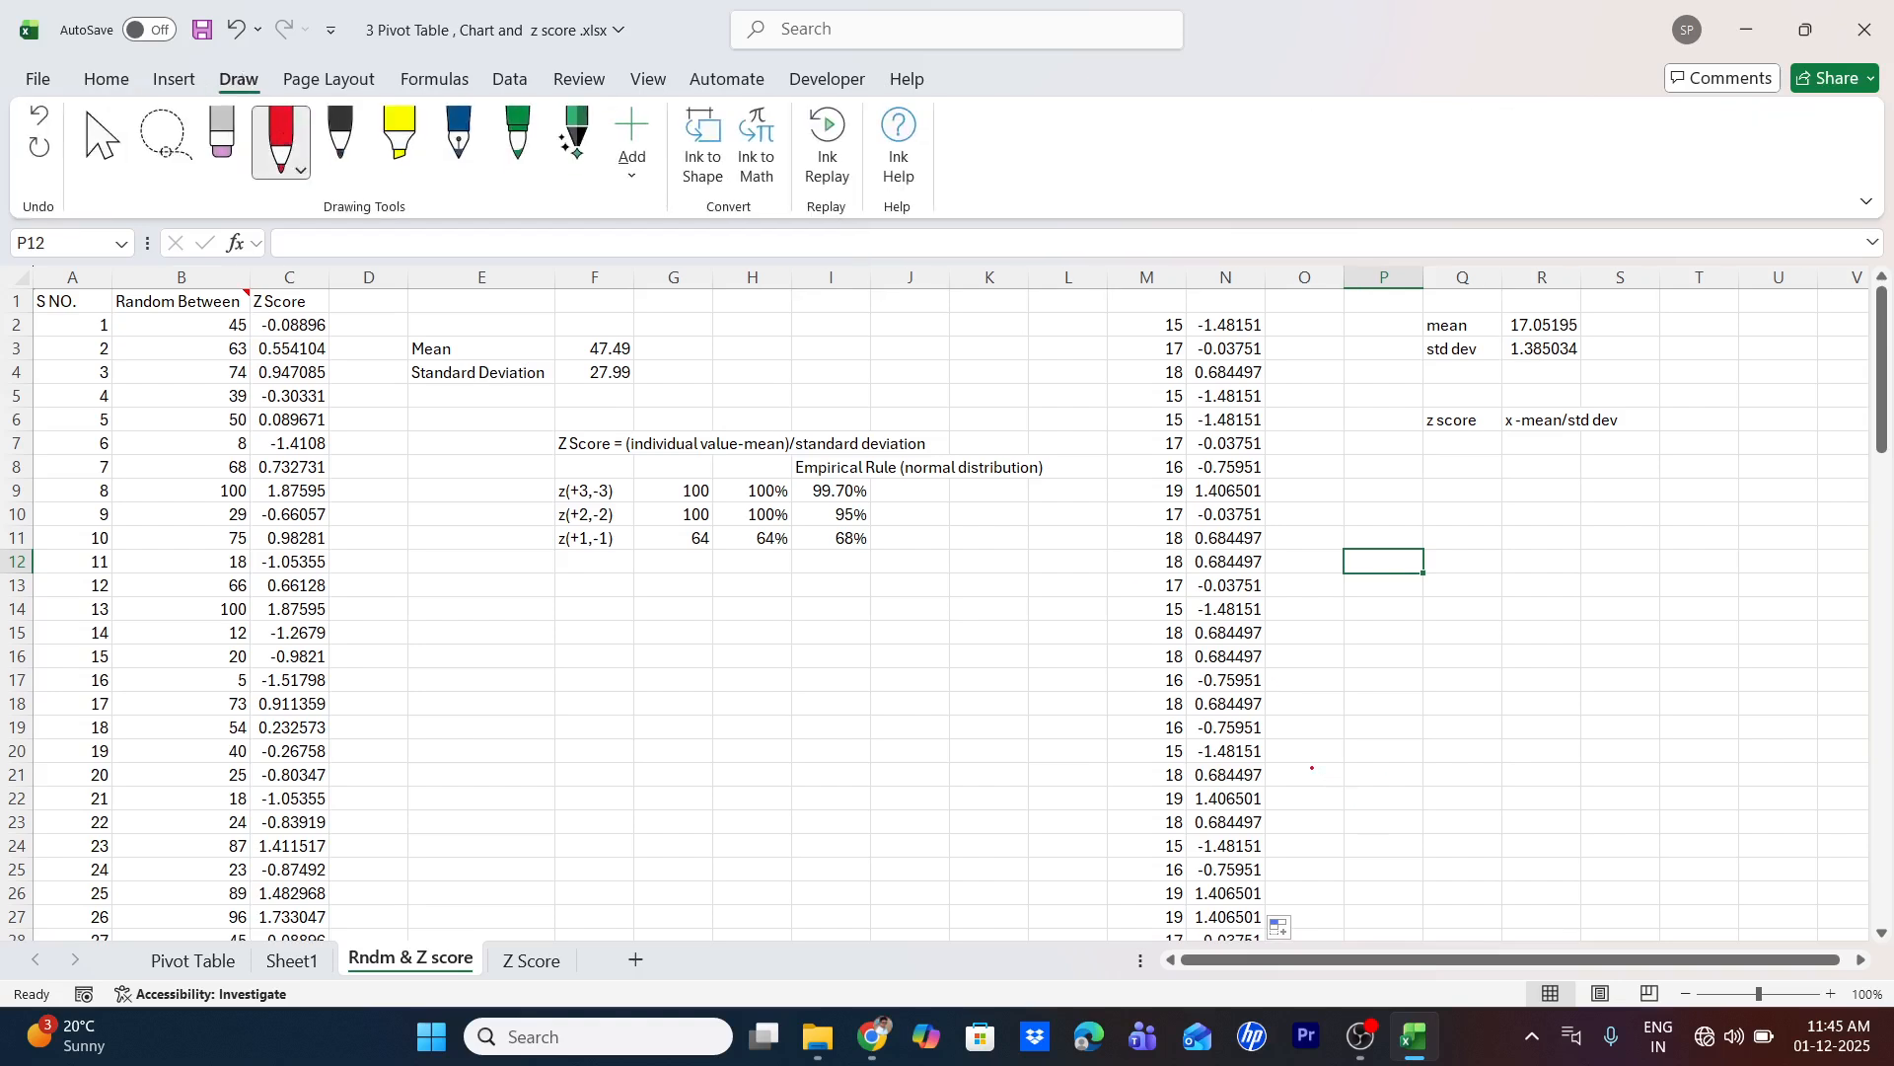
mouse_move(1312, 768)
left_mouse_down()
mouse_move(1399, 742)
mouse_move(1456, 630)
mouse_move(1533, 554)
mouse_move(1739, 570)
mouse_move(1855, 717)
mouse_move(1868, 763)
left_mouse_up()
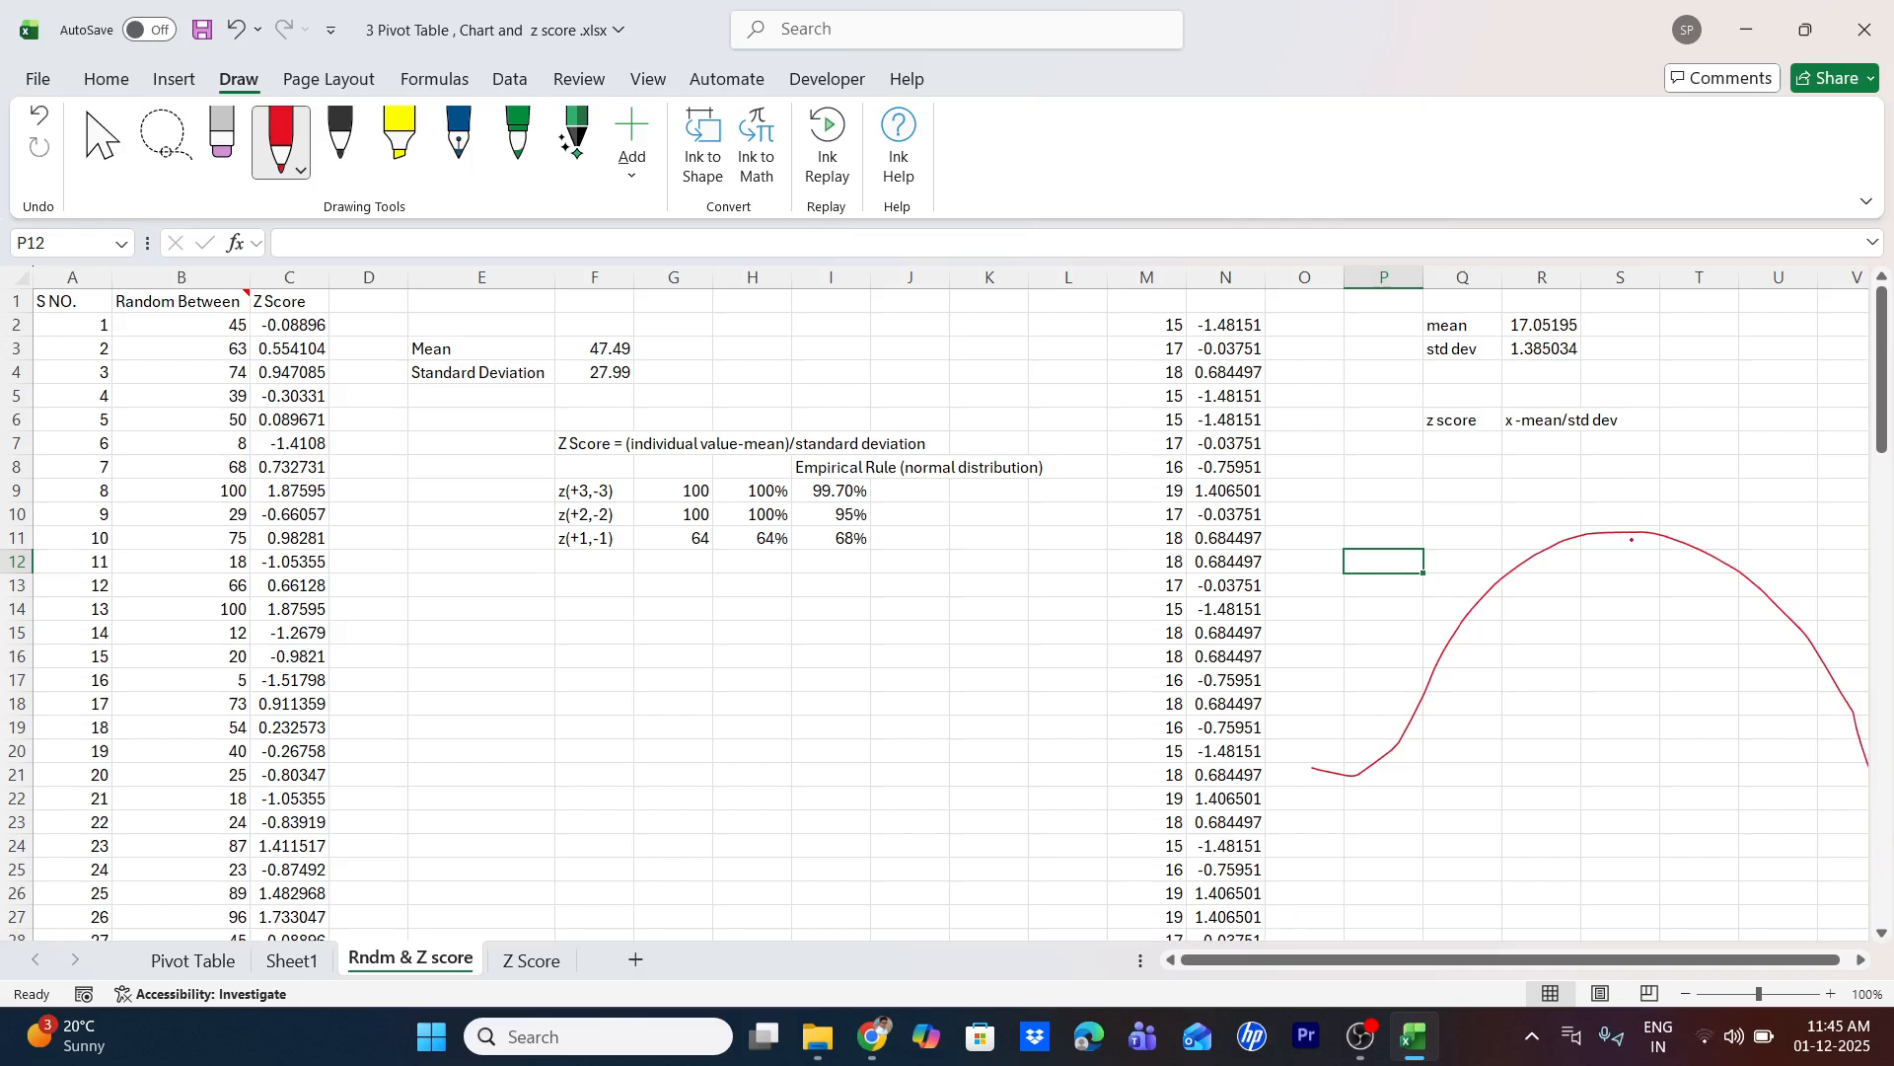
Draw vertical lines under the bell curve at its centre and three positions on each side, handwriting z-score labels from -3 to 3
left_click_drag(1621, 542, 1625, 827)
left_click_drag(1843, 707, 1843, 744)
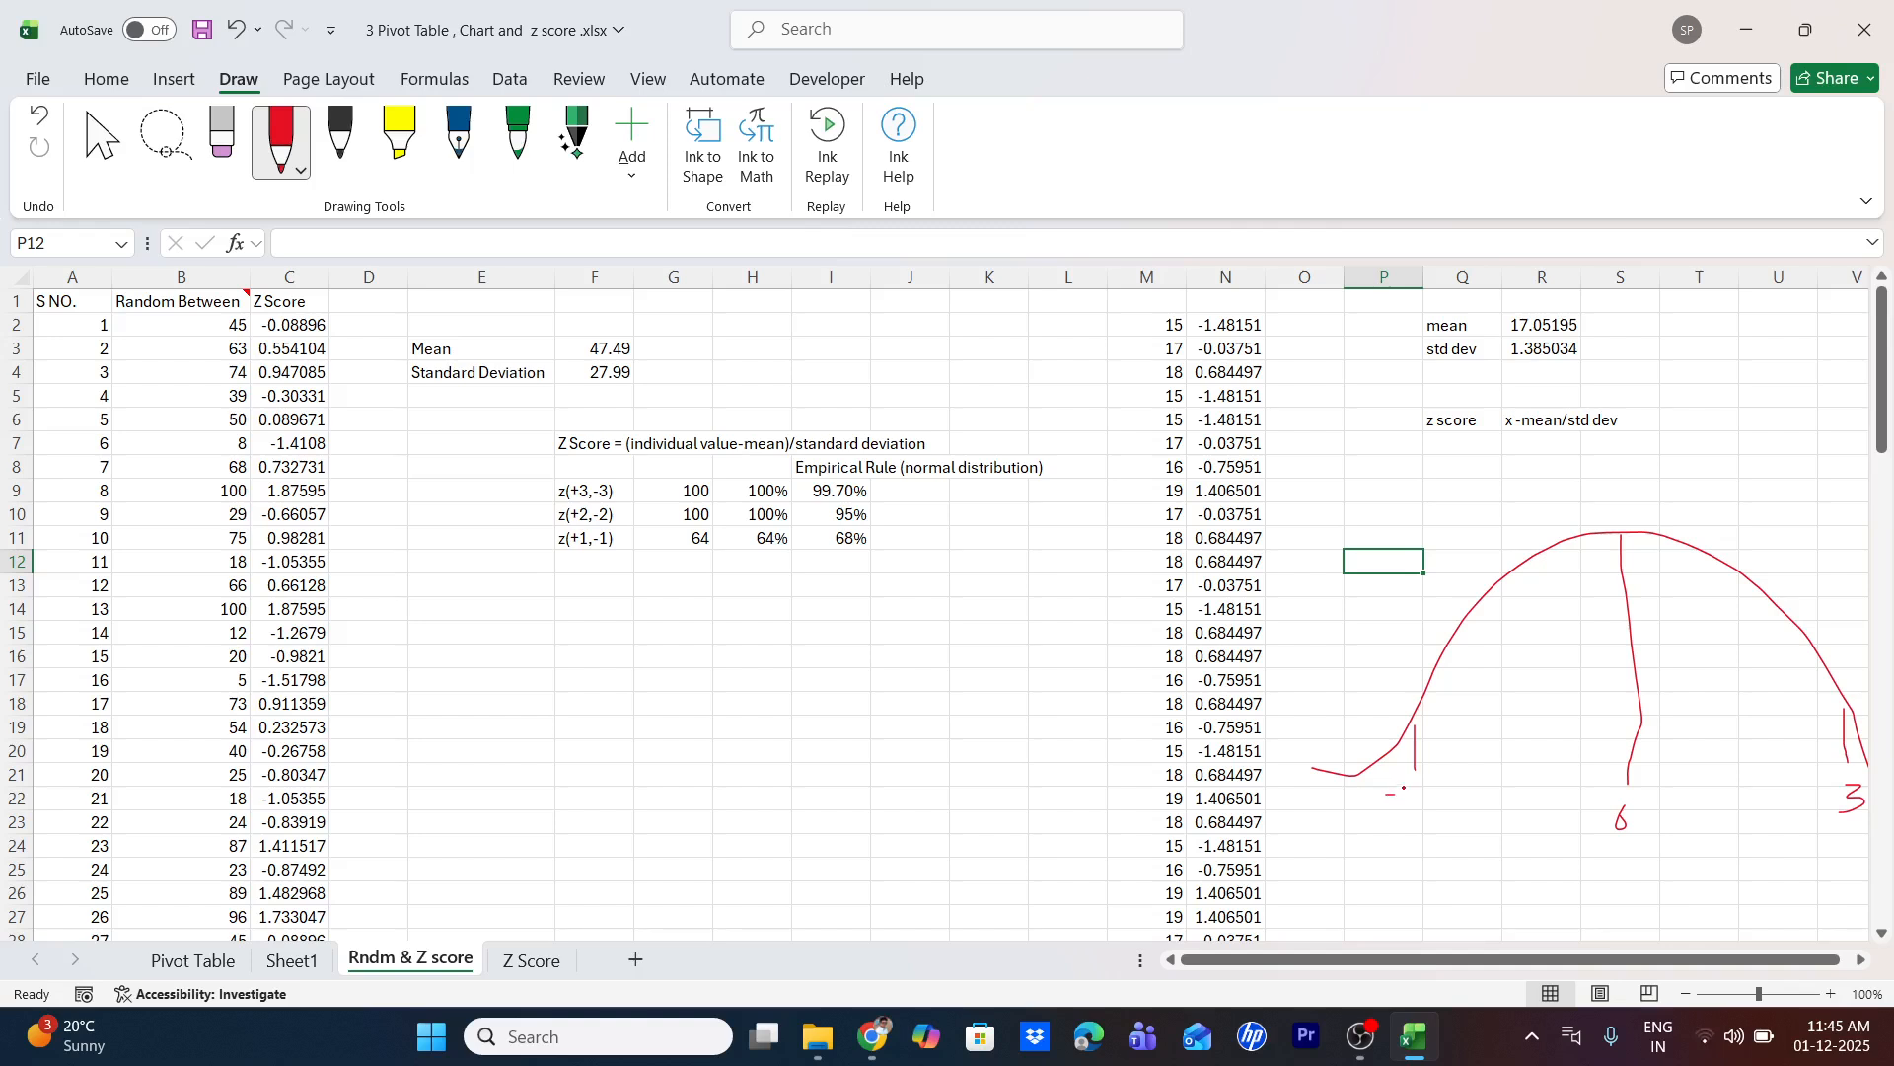
left_click_drag(1404, 787, 1404, 809)
left_click_drag(1469, 612, 1476, 817)
left_click_drag(1540, 574, 1540, 775)
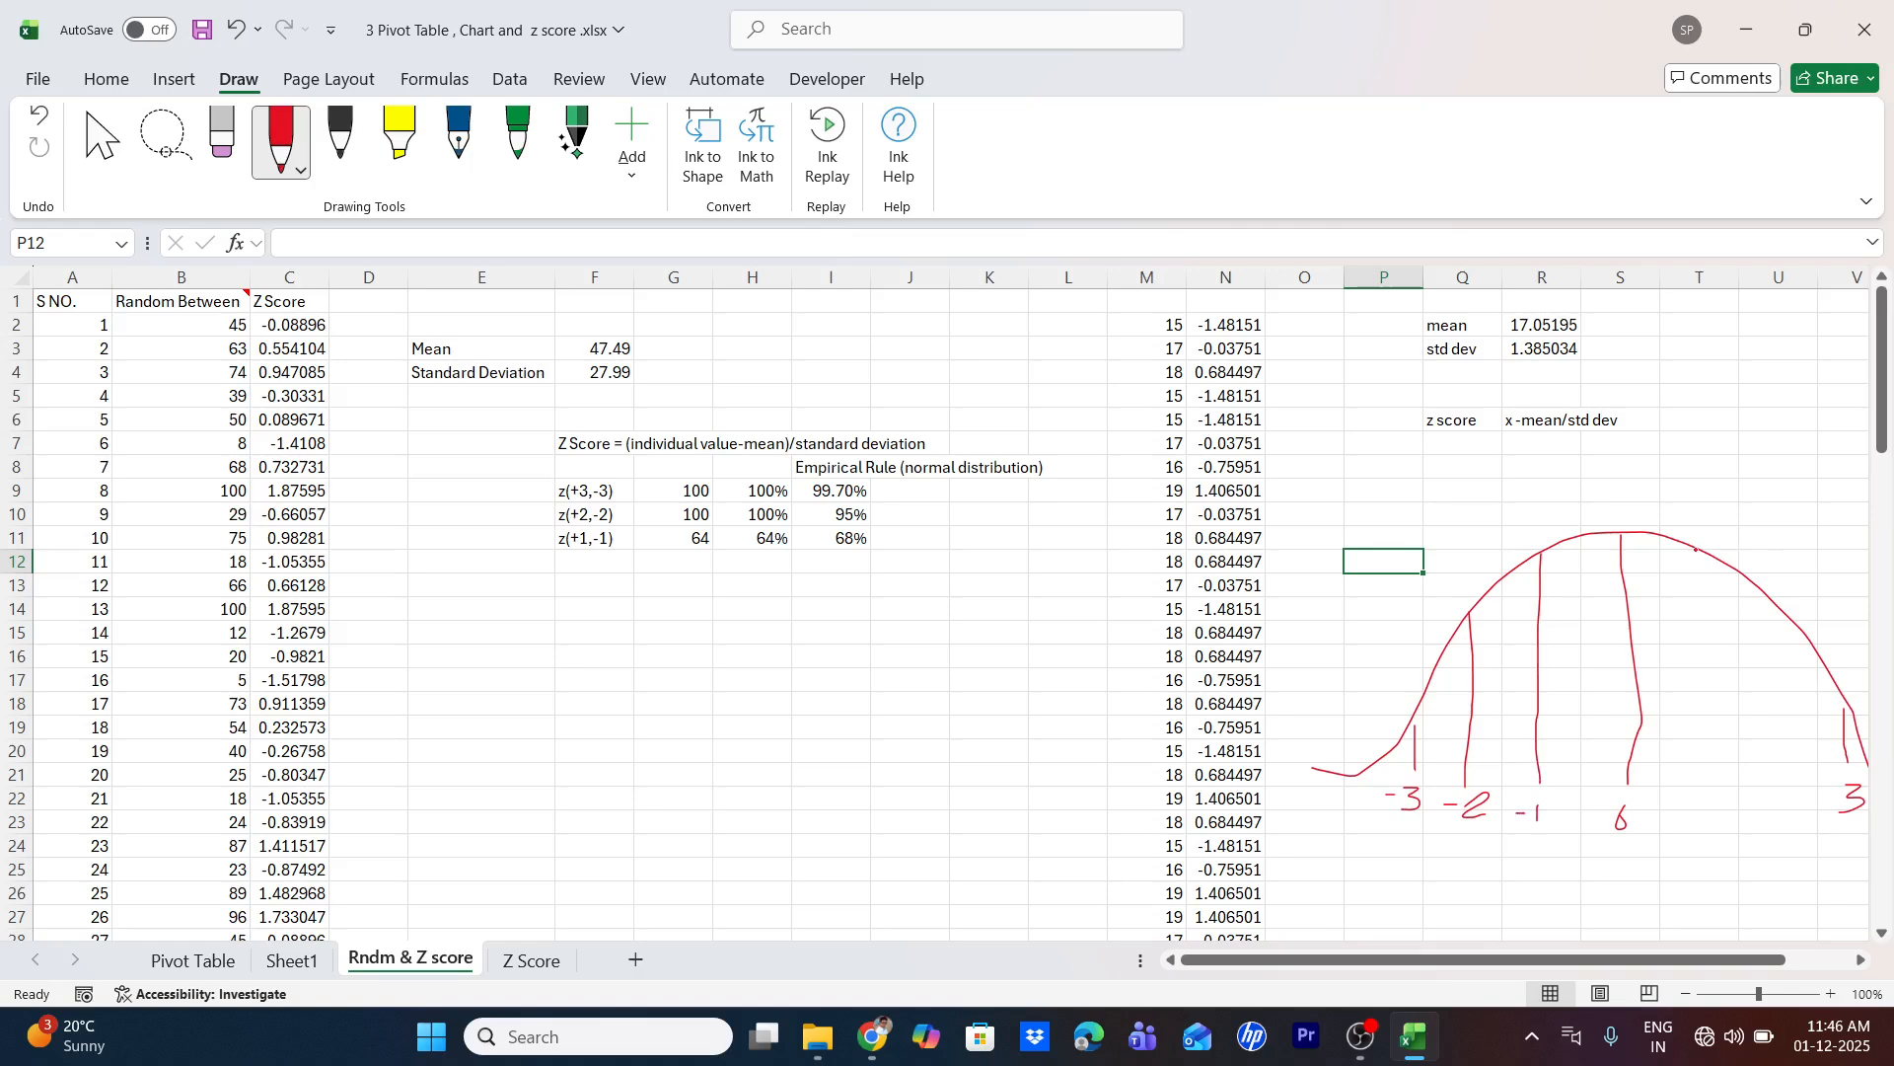
left_click_drag(1705, 550, 1709, 832)
mouse_move(1773, 604)
left_mouse_down()
mouse_move(1769, 782)
mouse_move(1788, 825)
left_mouse_up()
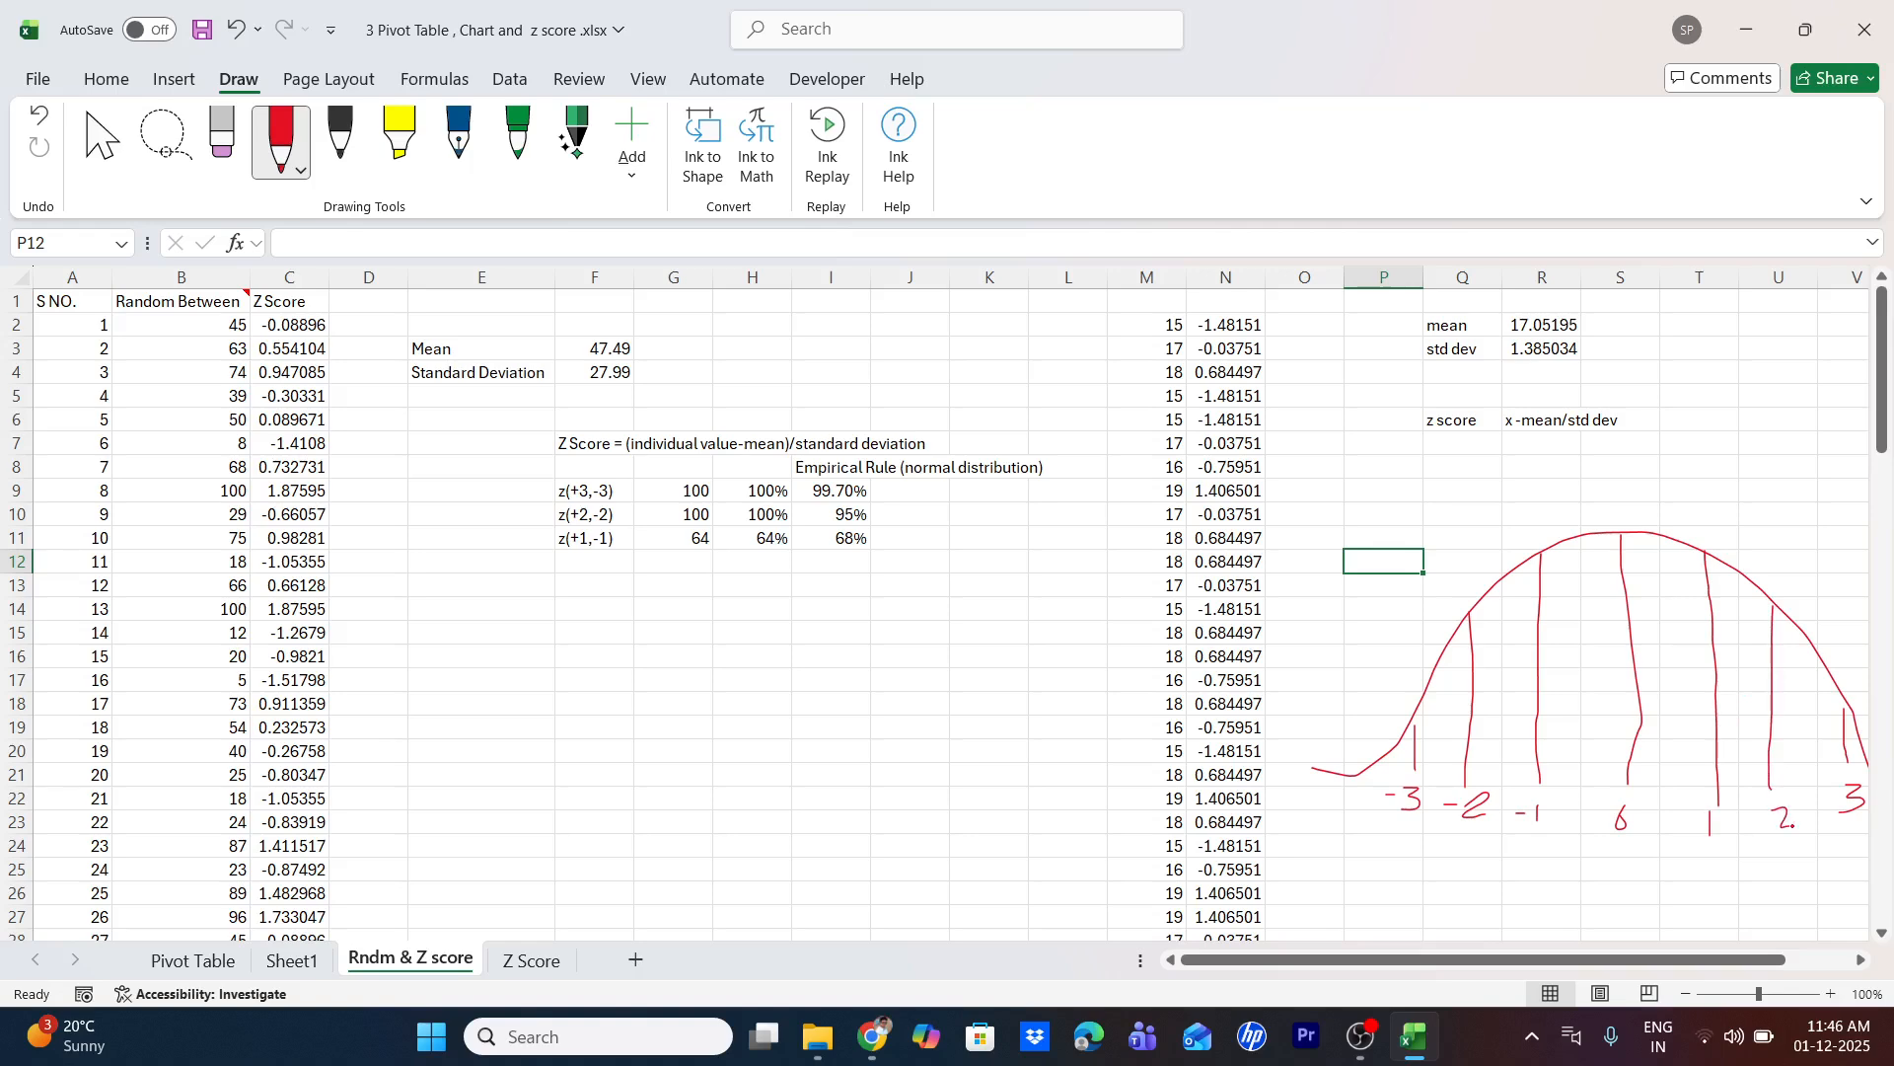
Shade a horizontal band under the bell curve from the -3 line to the 3 line with the yellow highlighter
left_click(400, 138)
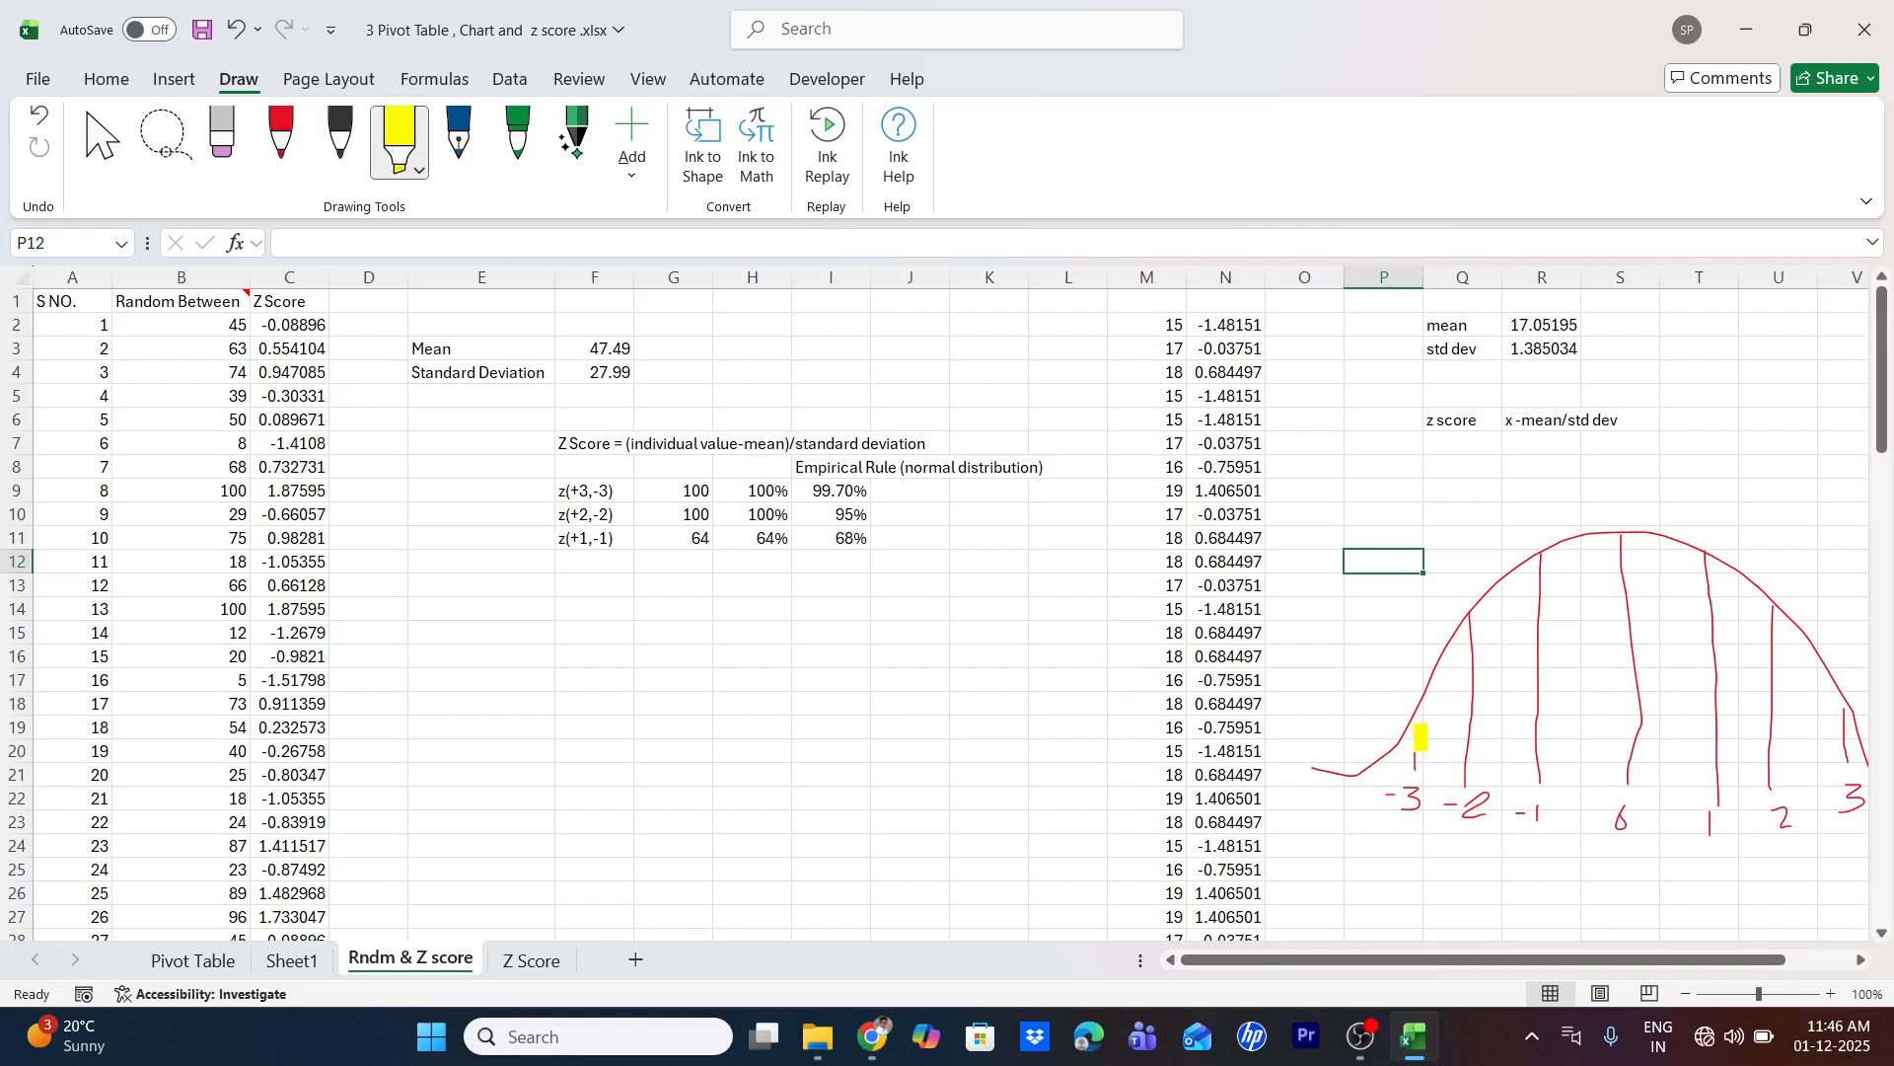
mouse_move(1417, 737)
left_mouse_down()
mouse_move(1696, 708)
mouse_move(1843, 723)
left_mouse_up()
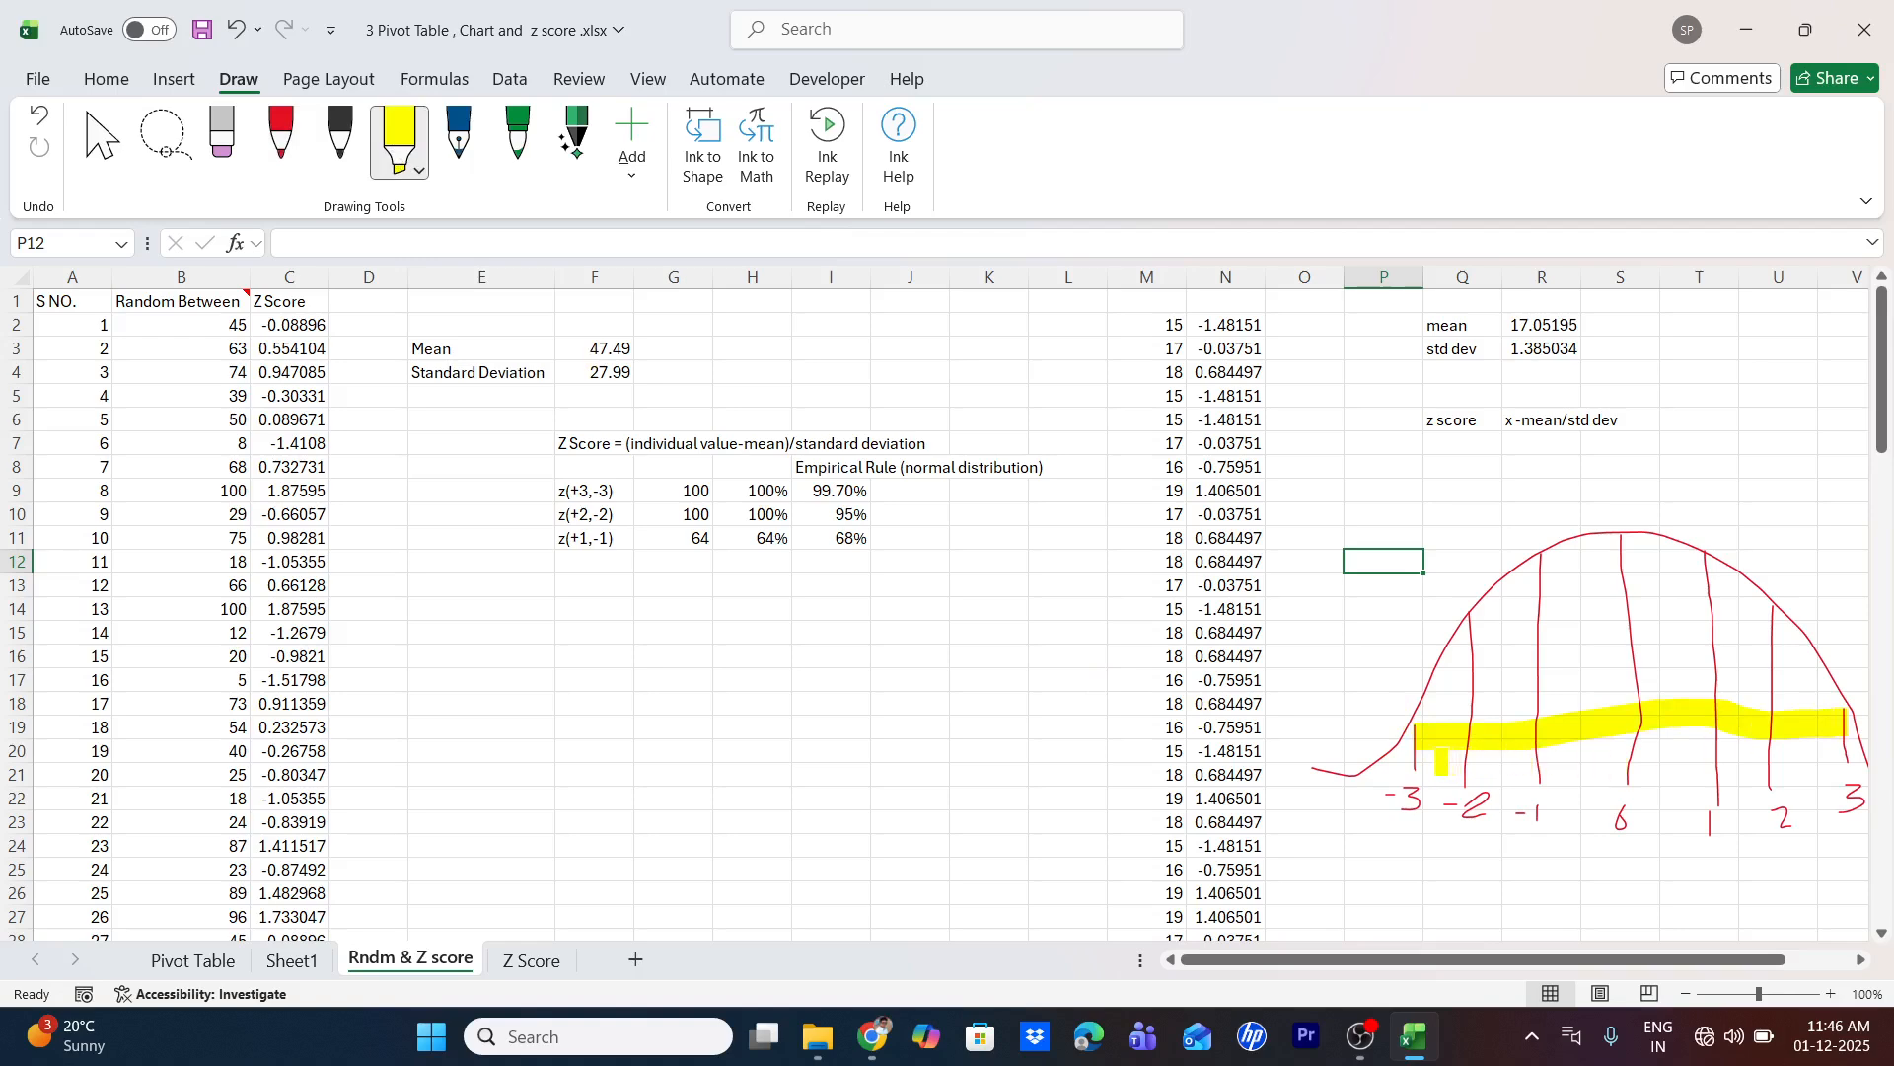
mouse_move(1427, 760)
left_mouse_down()
mouse_move(1833, 762)
mouse_move(1795, 740)
mouse_move(1602, 744)
mouse_move(1732, 735)
left_mouse_up()
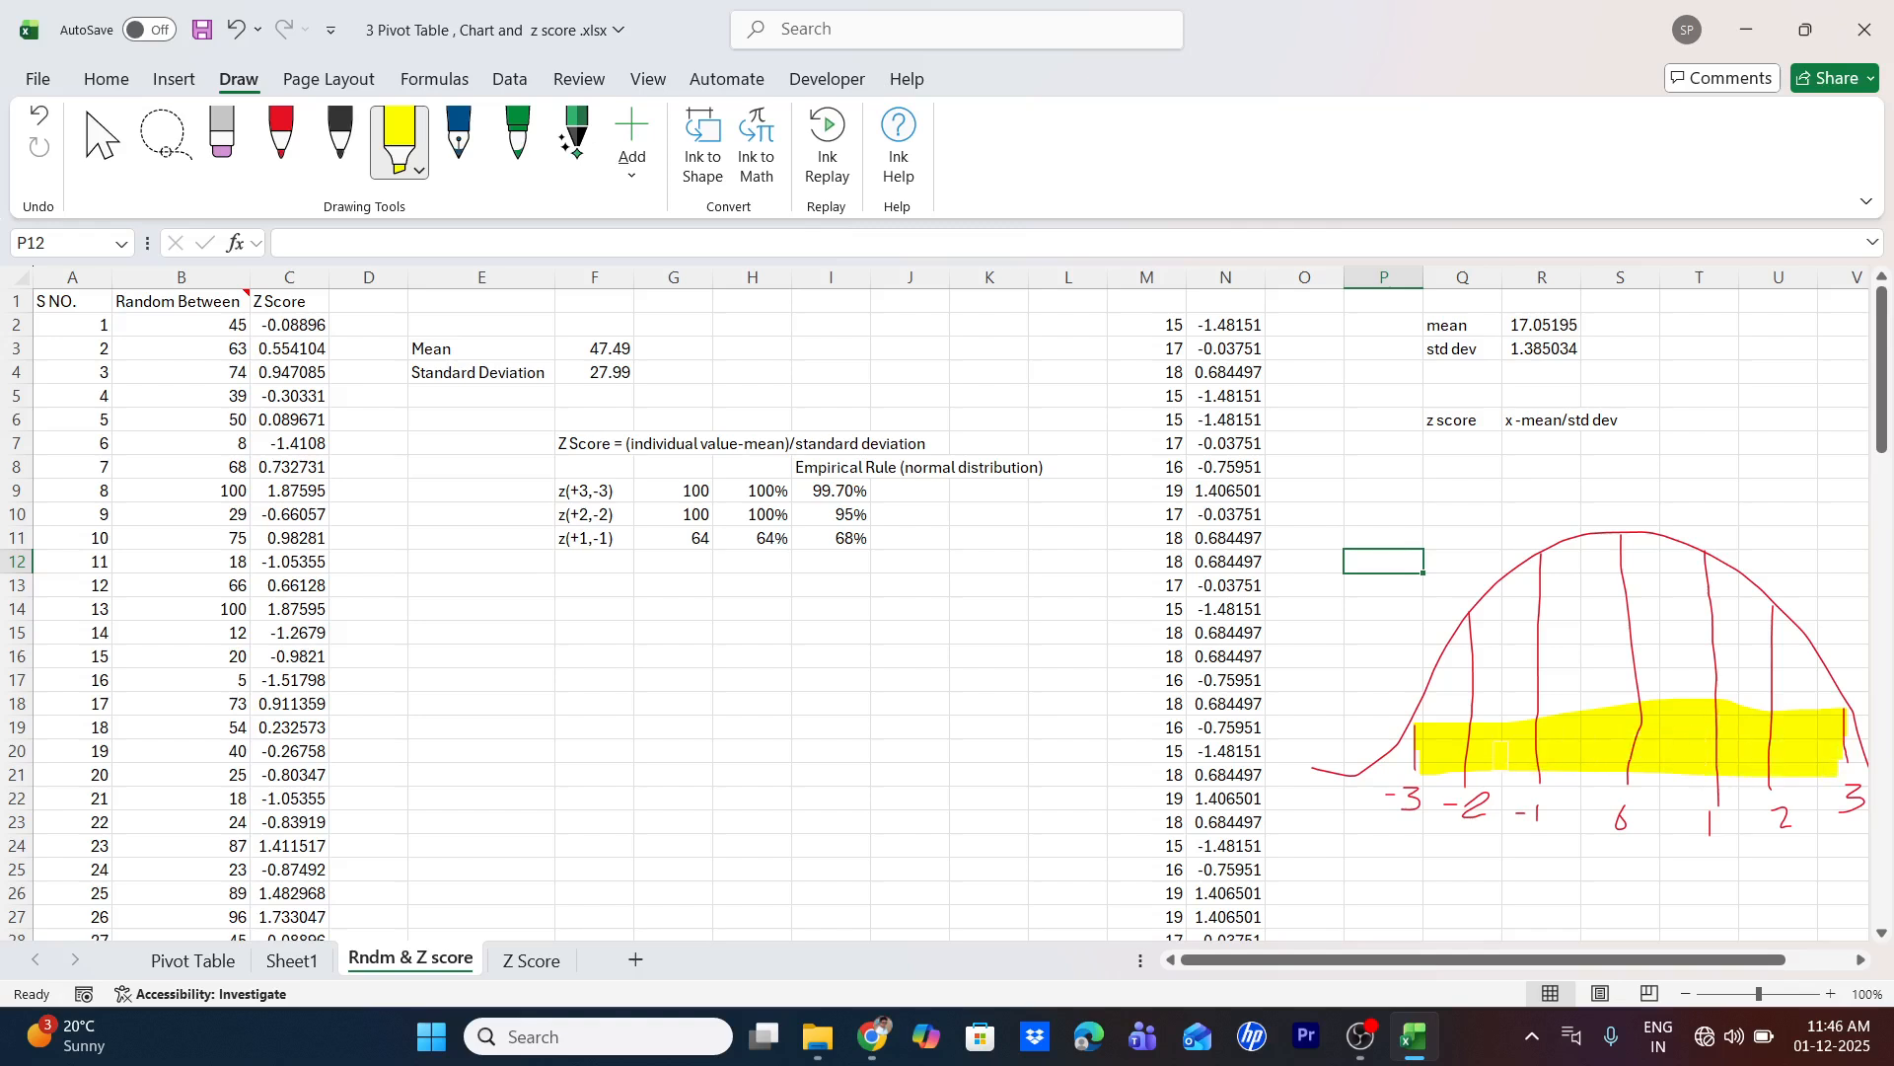
mouse_move(1419, 740)
left_mouse_down()
mouse_move(1419, 713)
mouse_move(1726, 706)
left_mouse_up()
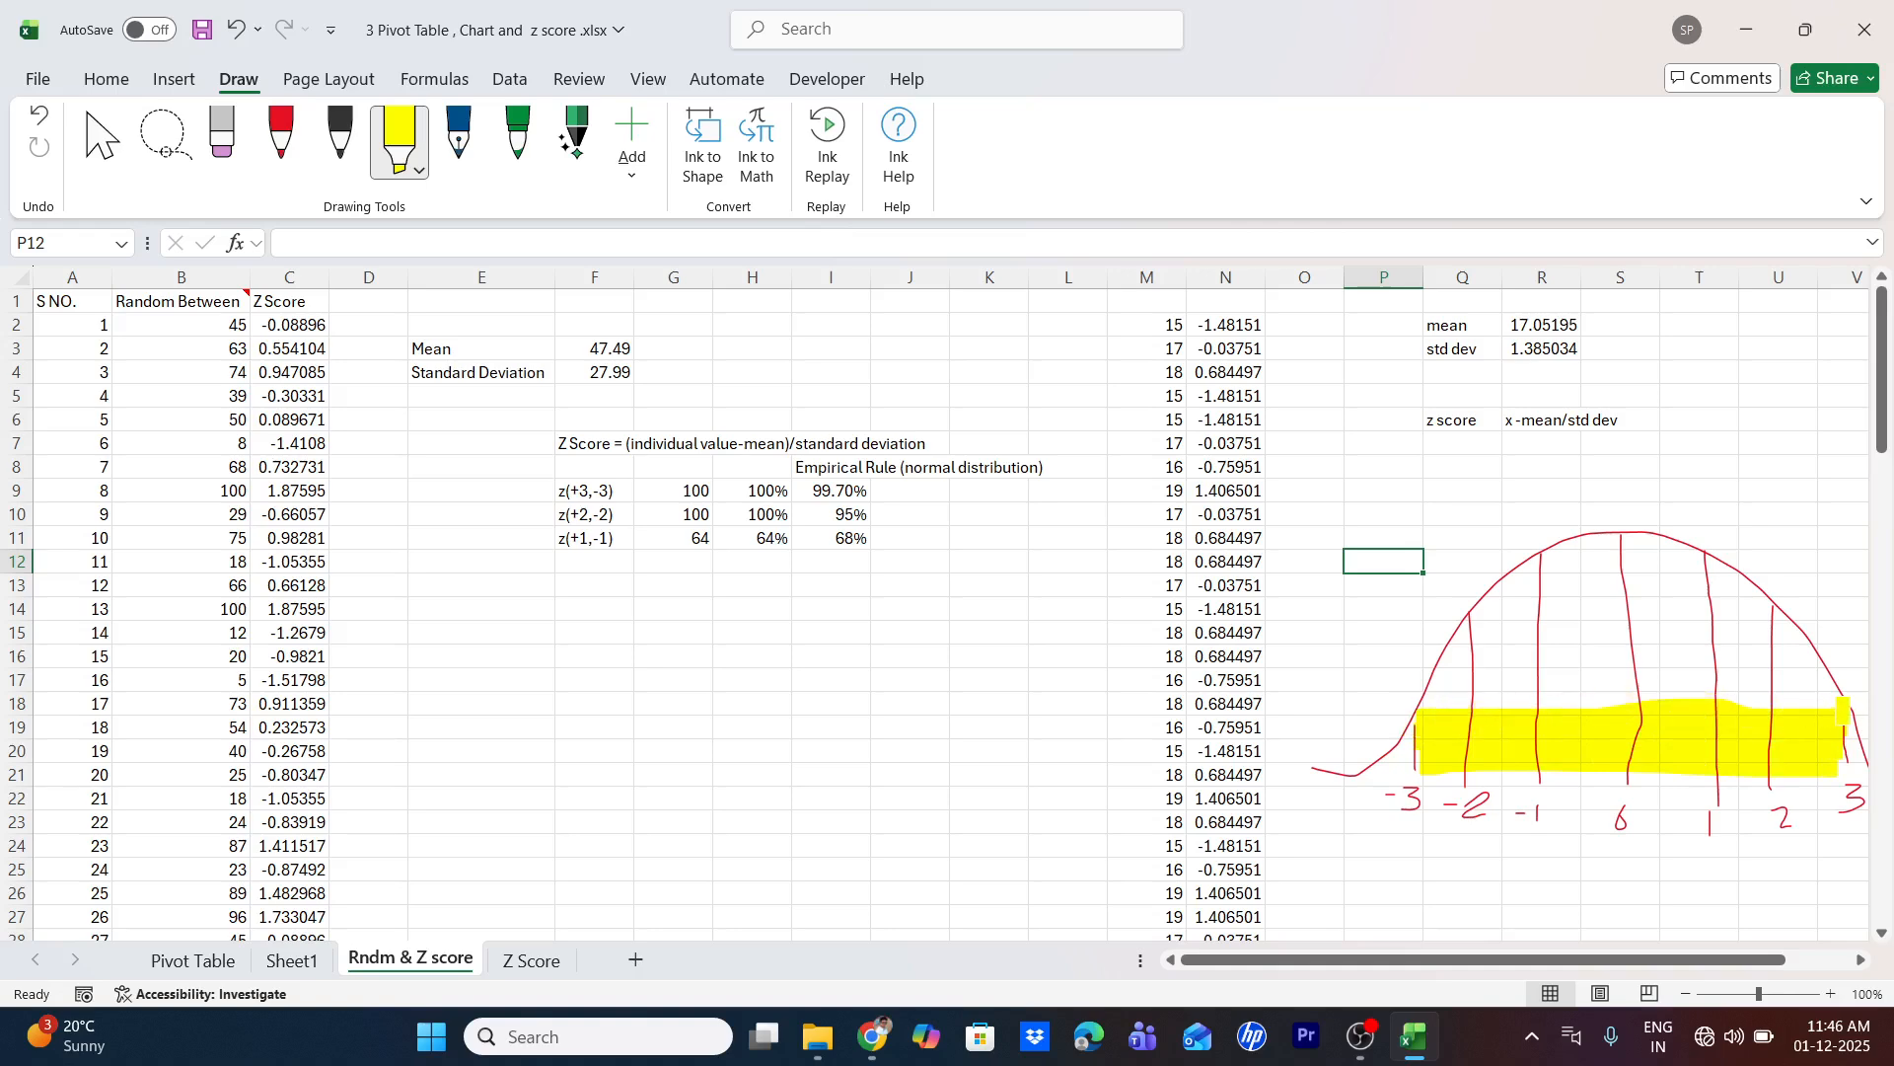
left_click(1846, 722)
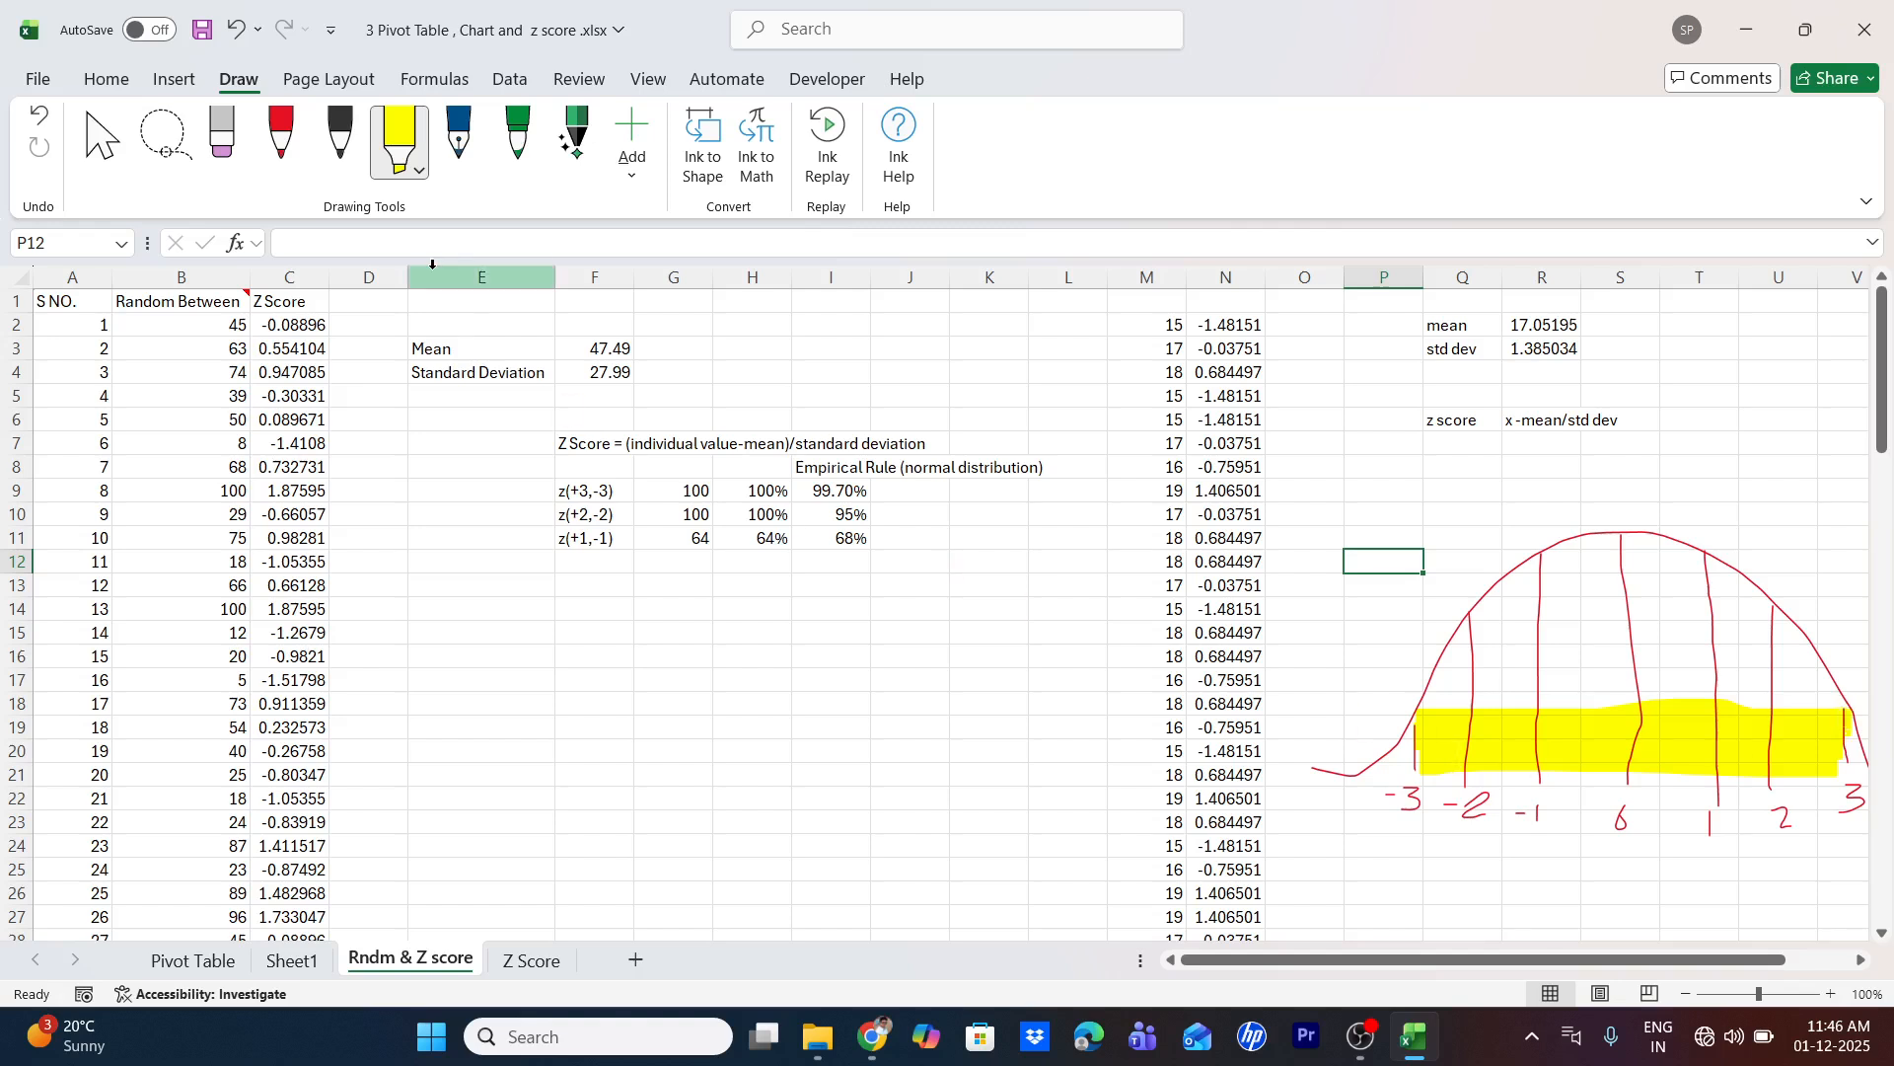
Draw green pen strokes across the bell curve between the -2 and 2 lines, from the curve down to the base
left_click(508, 139)
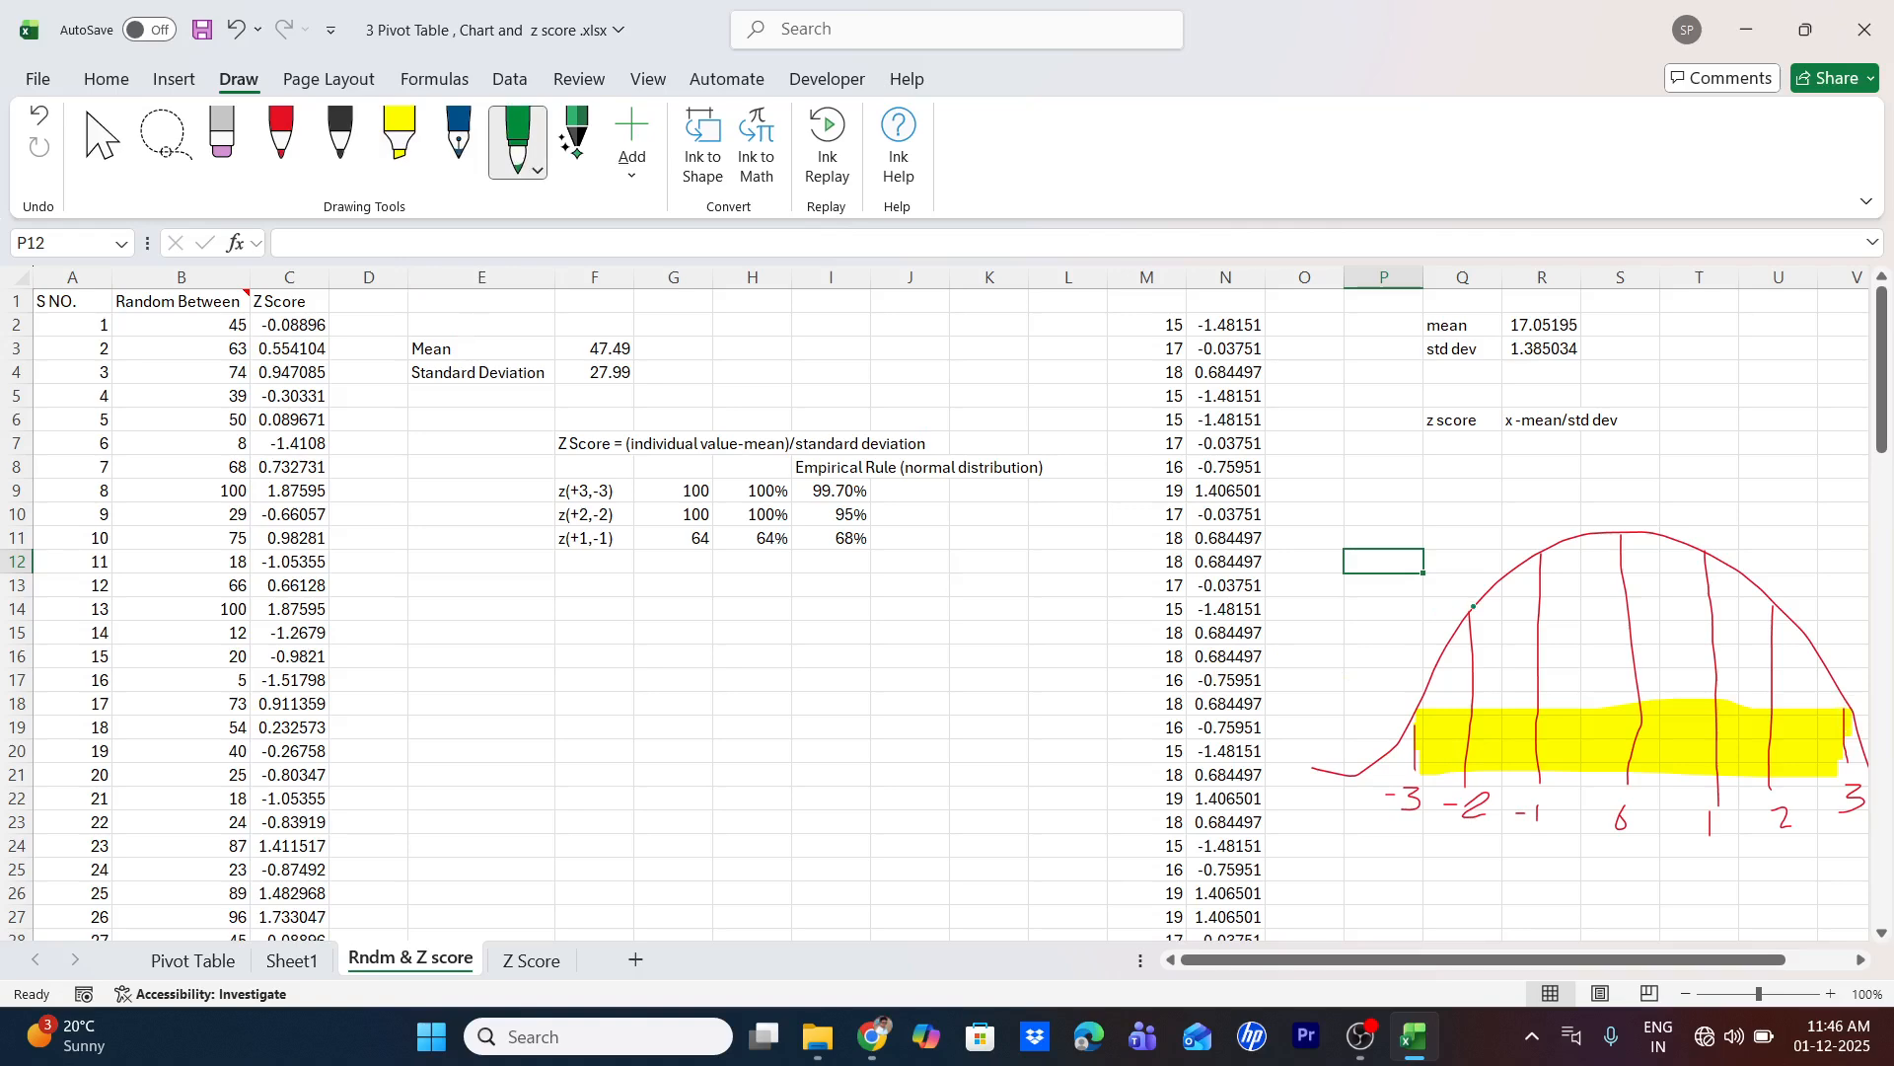
left_click_drag(1473, 604, 1778, 605)
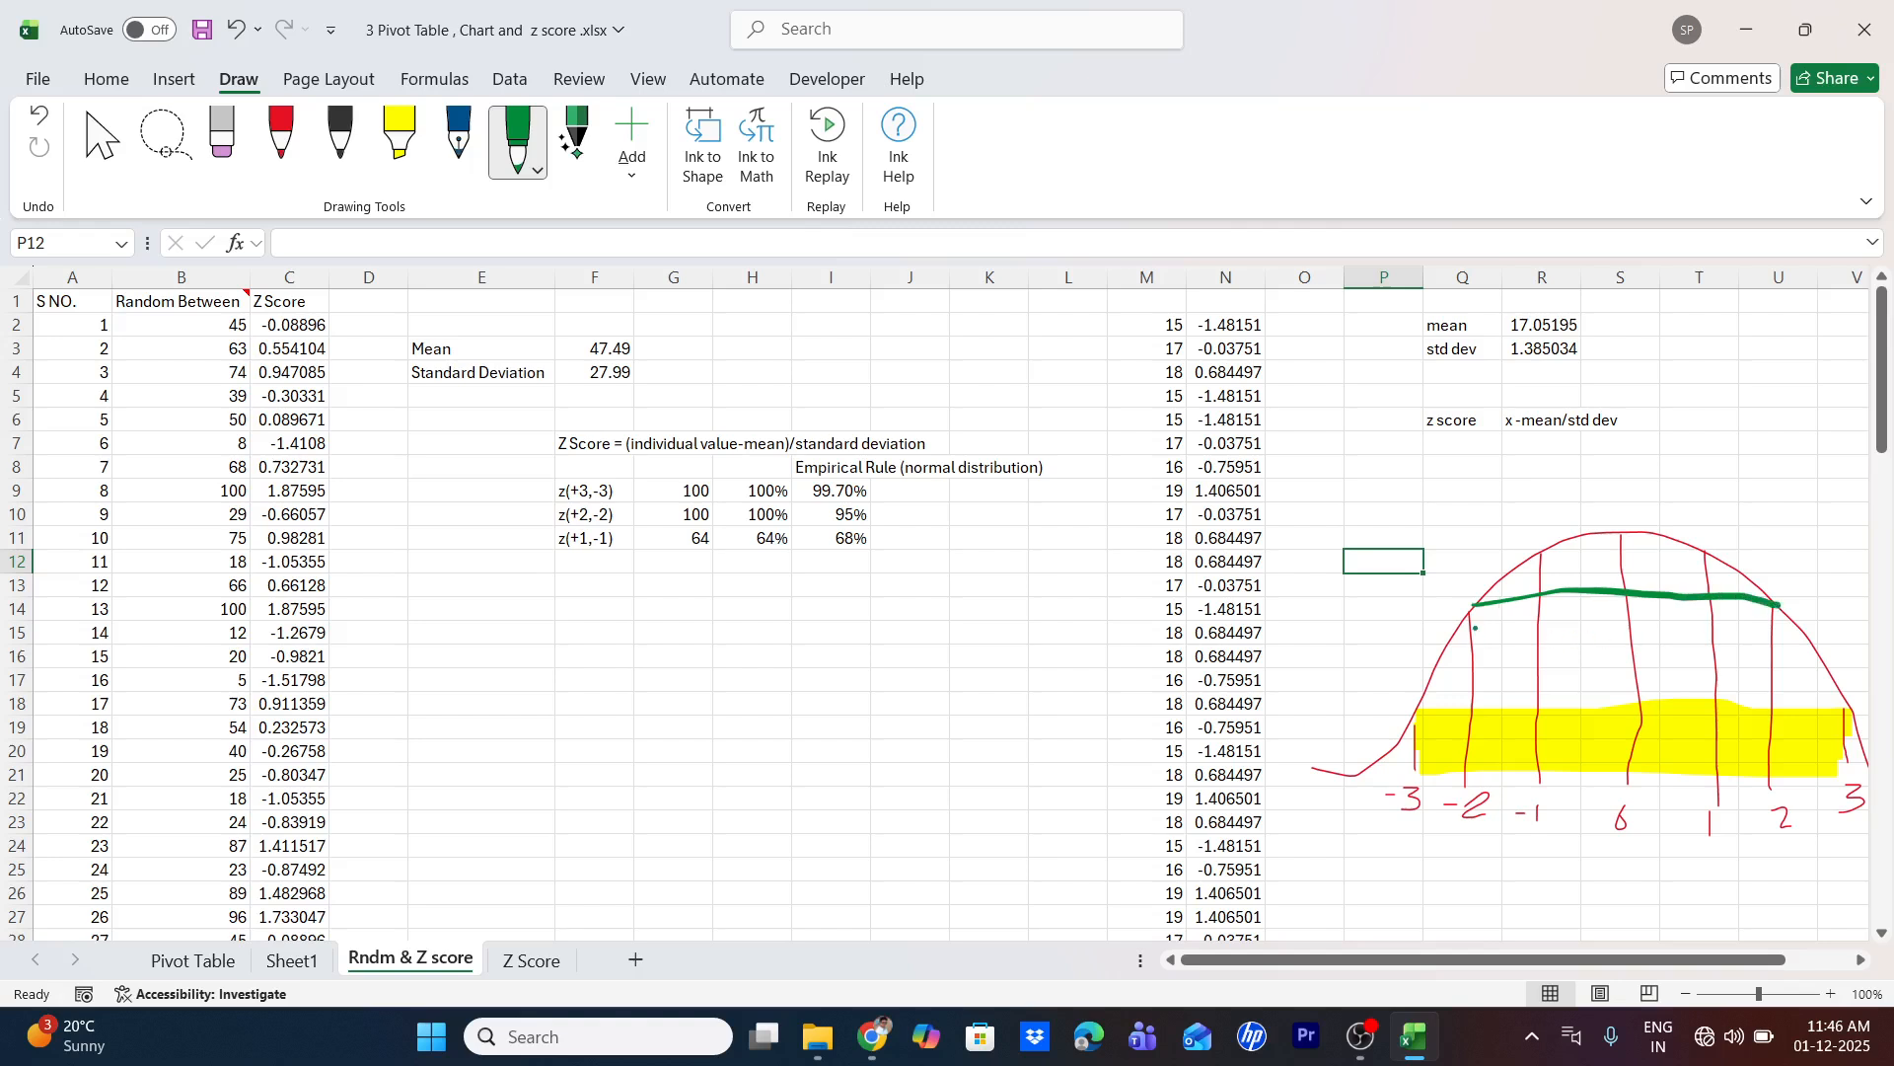
mouse_move(1480, 618)
left_mouse_down()
mouse_move(1763, 621)
mouse_move(1493, 639)
mouse_move(1761, 673)
mouse_move(1646, 703)
mouse_move(1496, 698)
mouse_move(1795, 739)
mouse_move(1515, 755)
left_mouse_up()
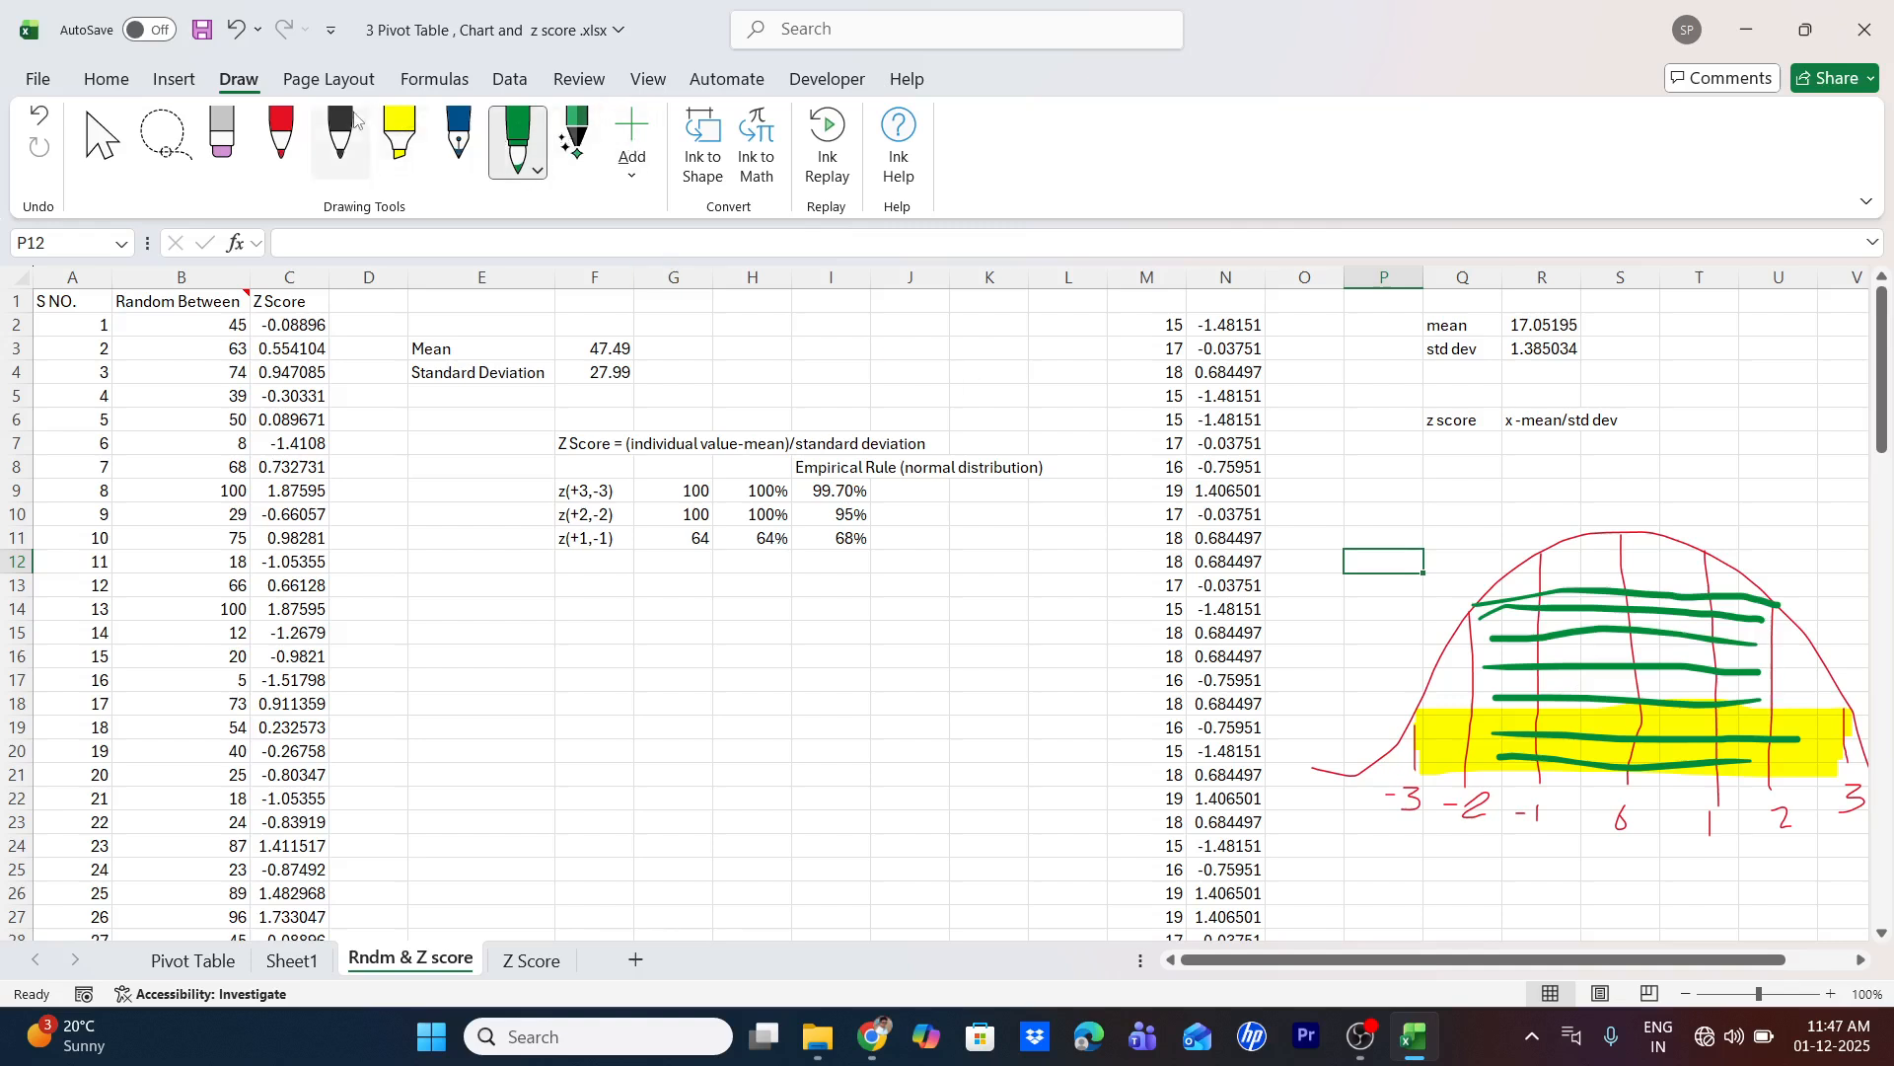
Change the highlighter colour to pink, shade the area under the bell curve between -1 and 1, and stop inking
left_click(413, 158)
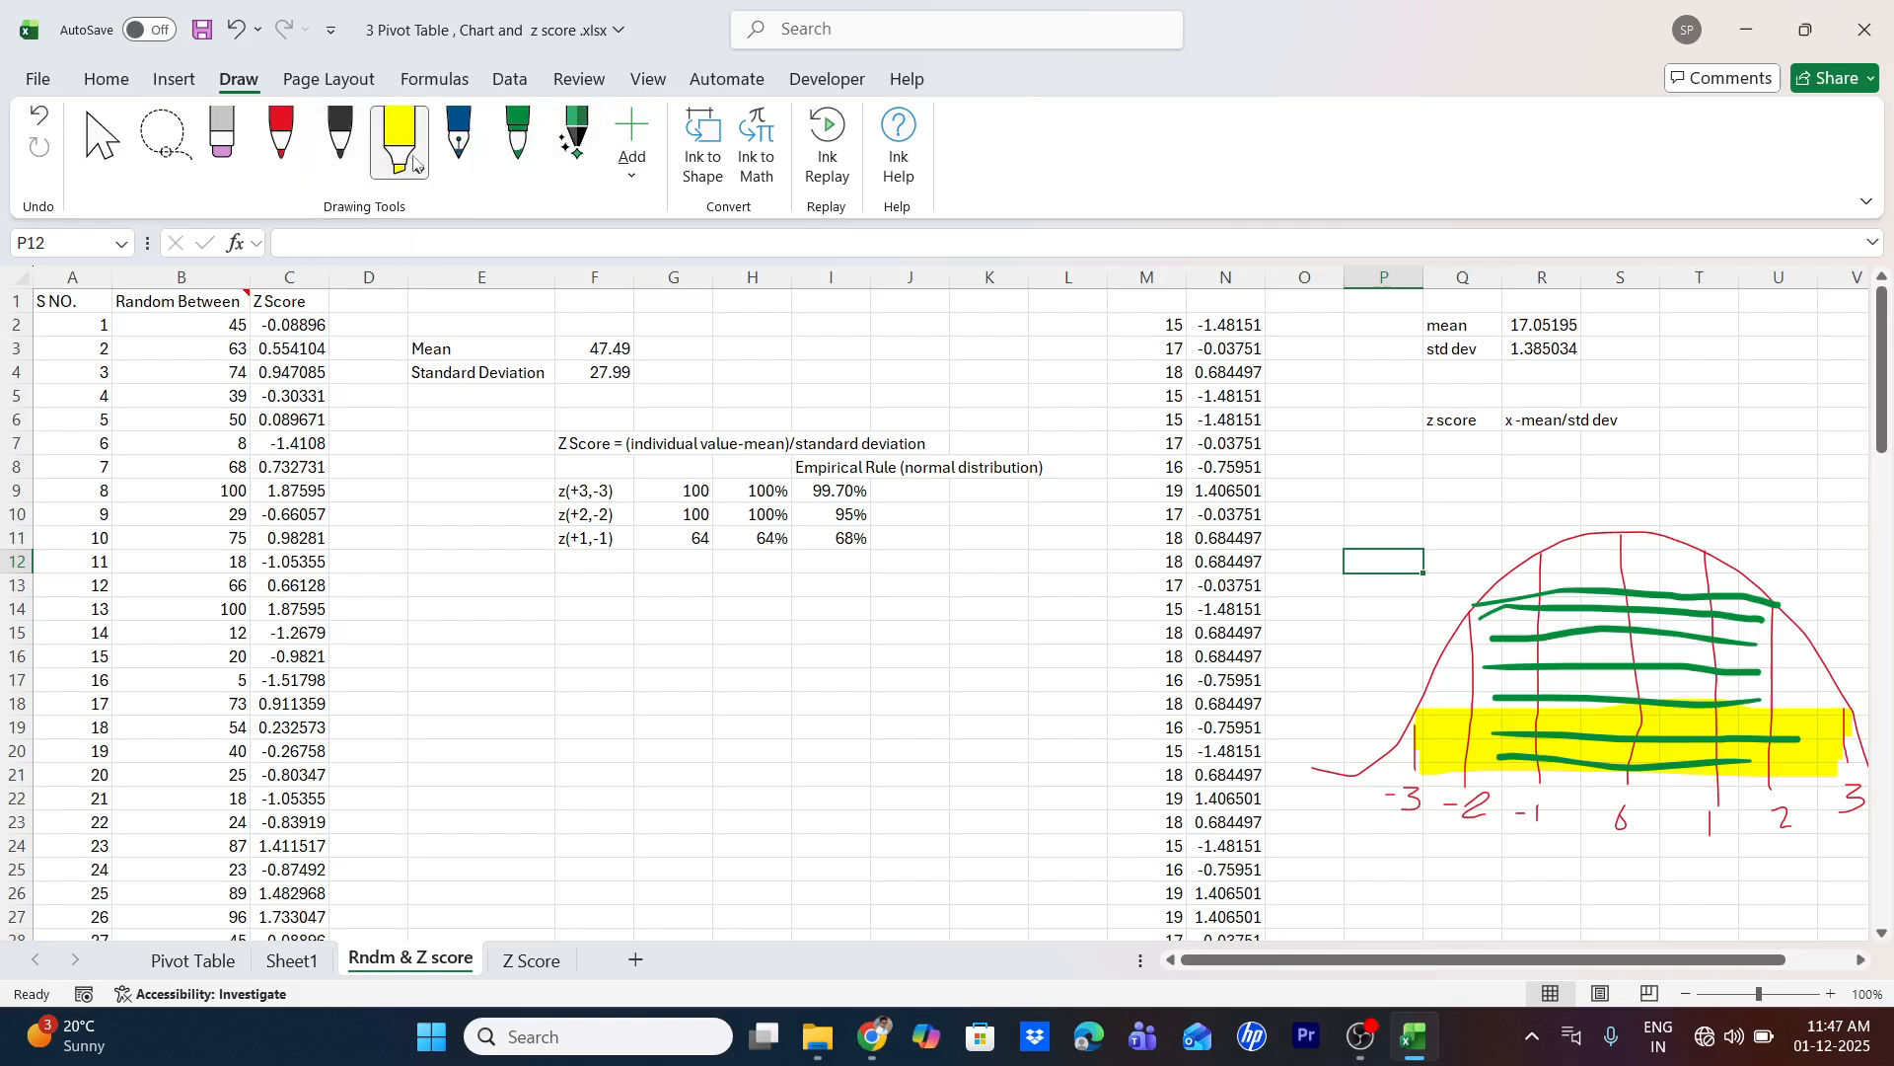
left_click(414, 163)
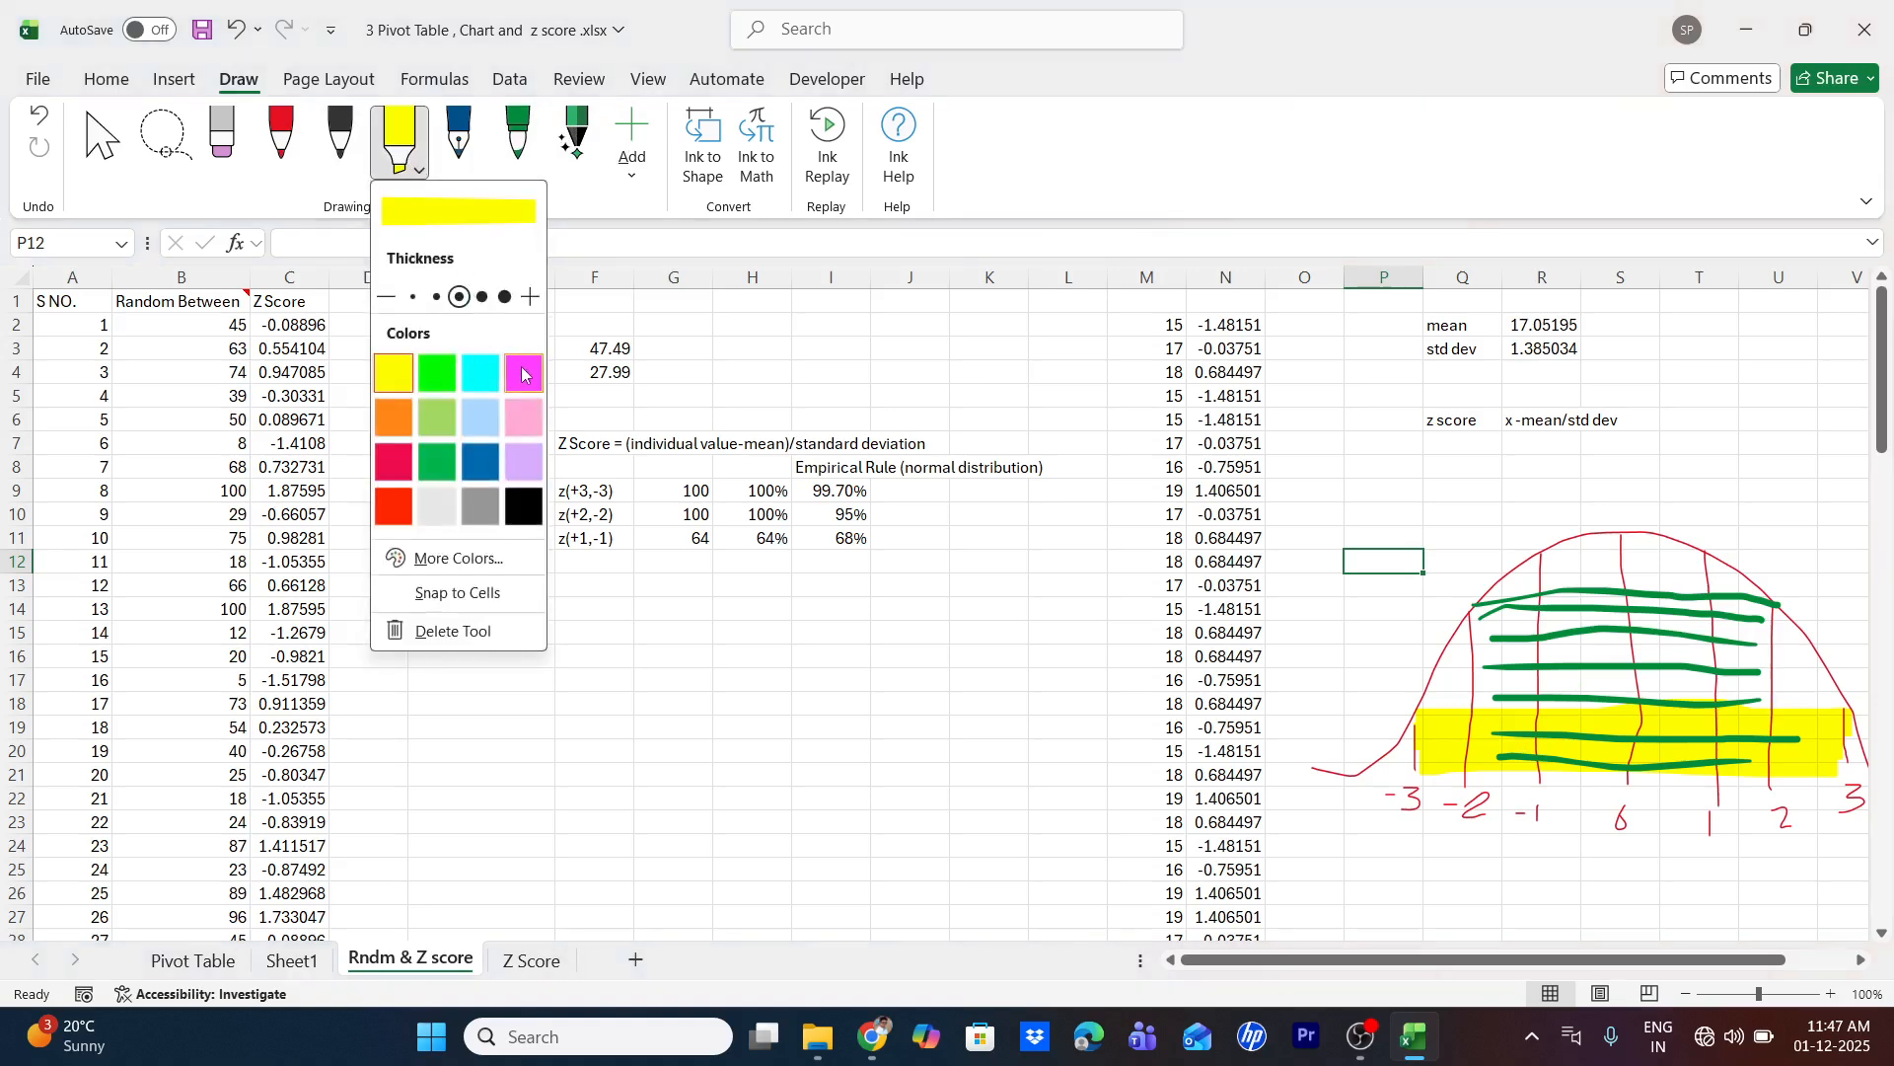
left_click(522, 373)
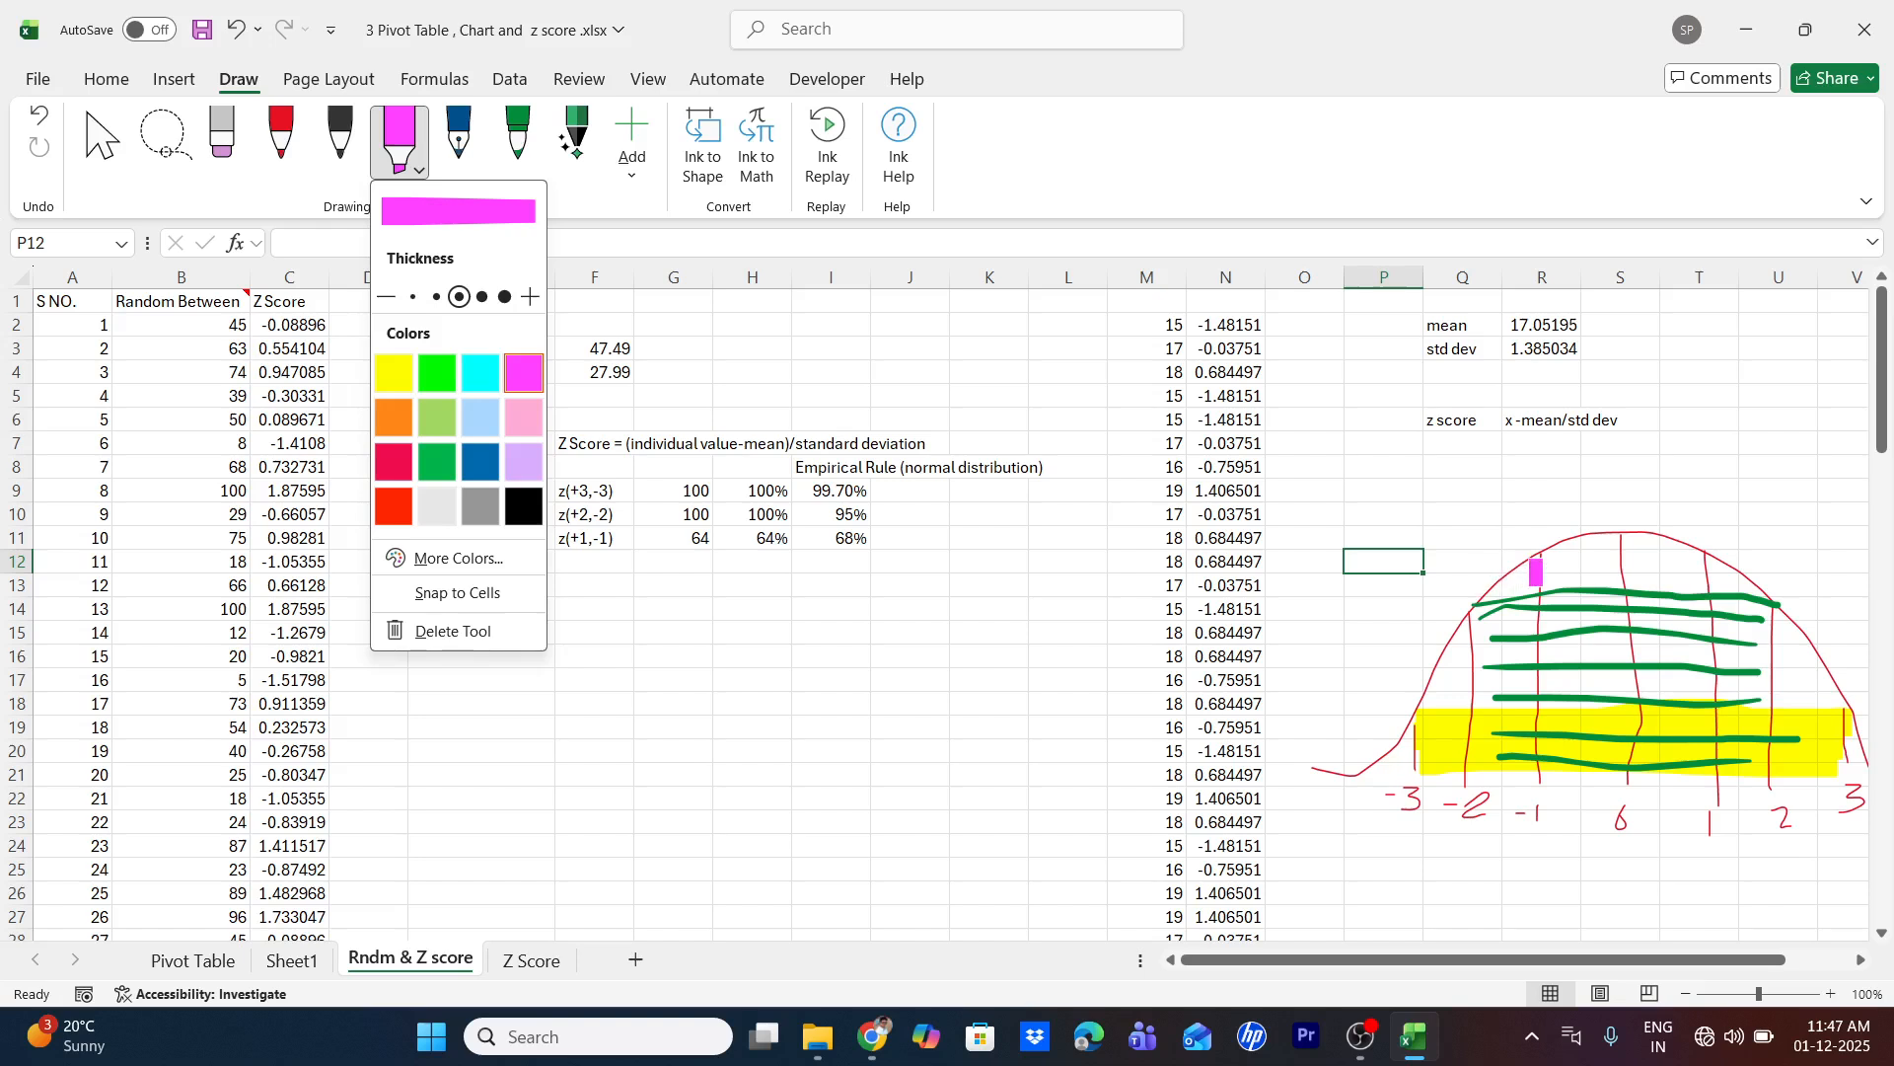
left_click(1553, 558)
left_click_drag(1541, 558, 1713, 559)
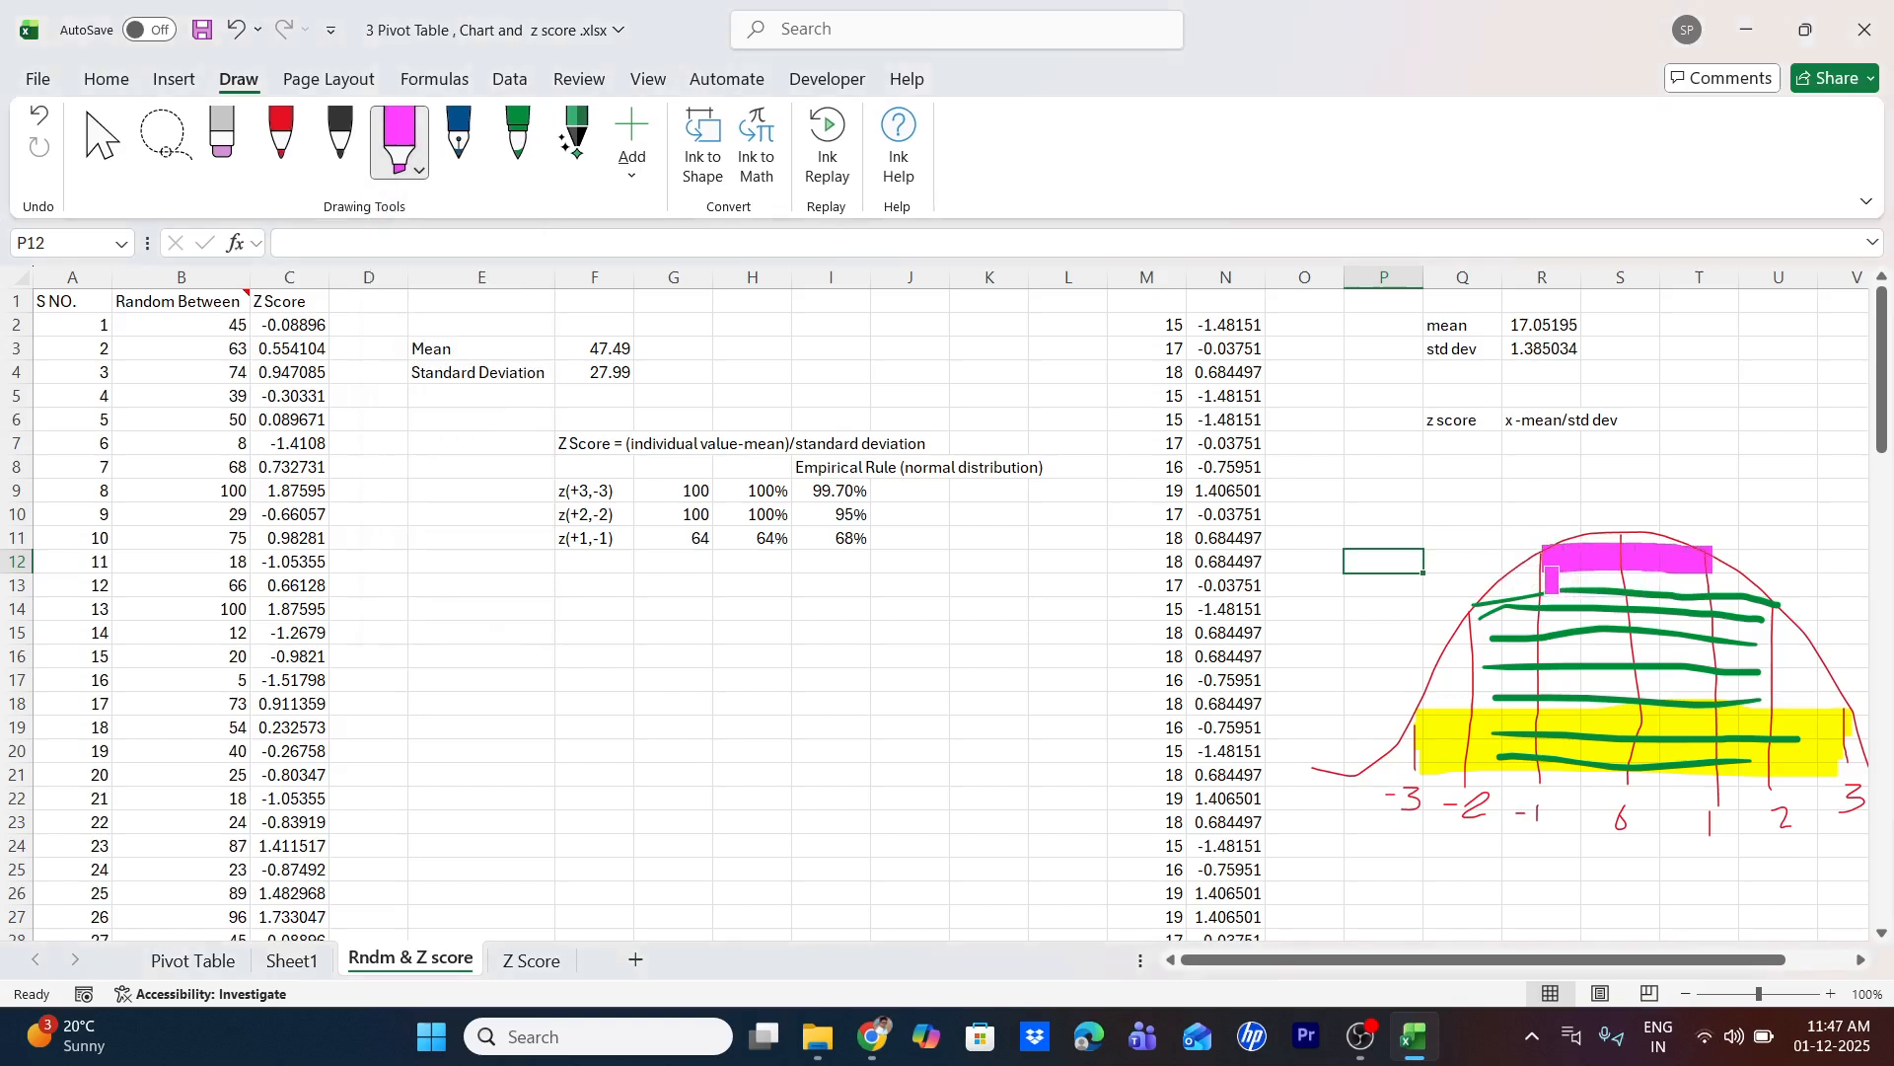
mouse_move(1552, 579)
left_mouse_down()
mouse_move(1688, 585)
mouse_move(1699, 776)
mouse_move(1577, 773)
mouse_move(1553, 597)
mouse_move(1642, 590)
mouse_move(1680, 761)
mouse_move(1569, 612)
mouse_move(1650, 755)
mouse_move(1587, 663)
mouse_move(1611, 718)
mouse_move(1620, 651)
left_mouse_up()
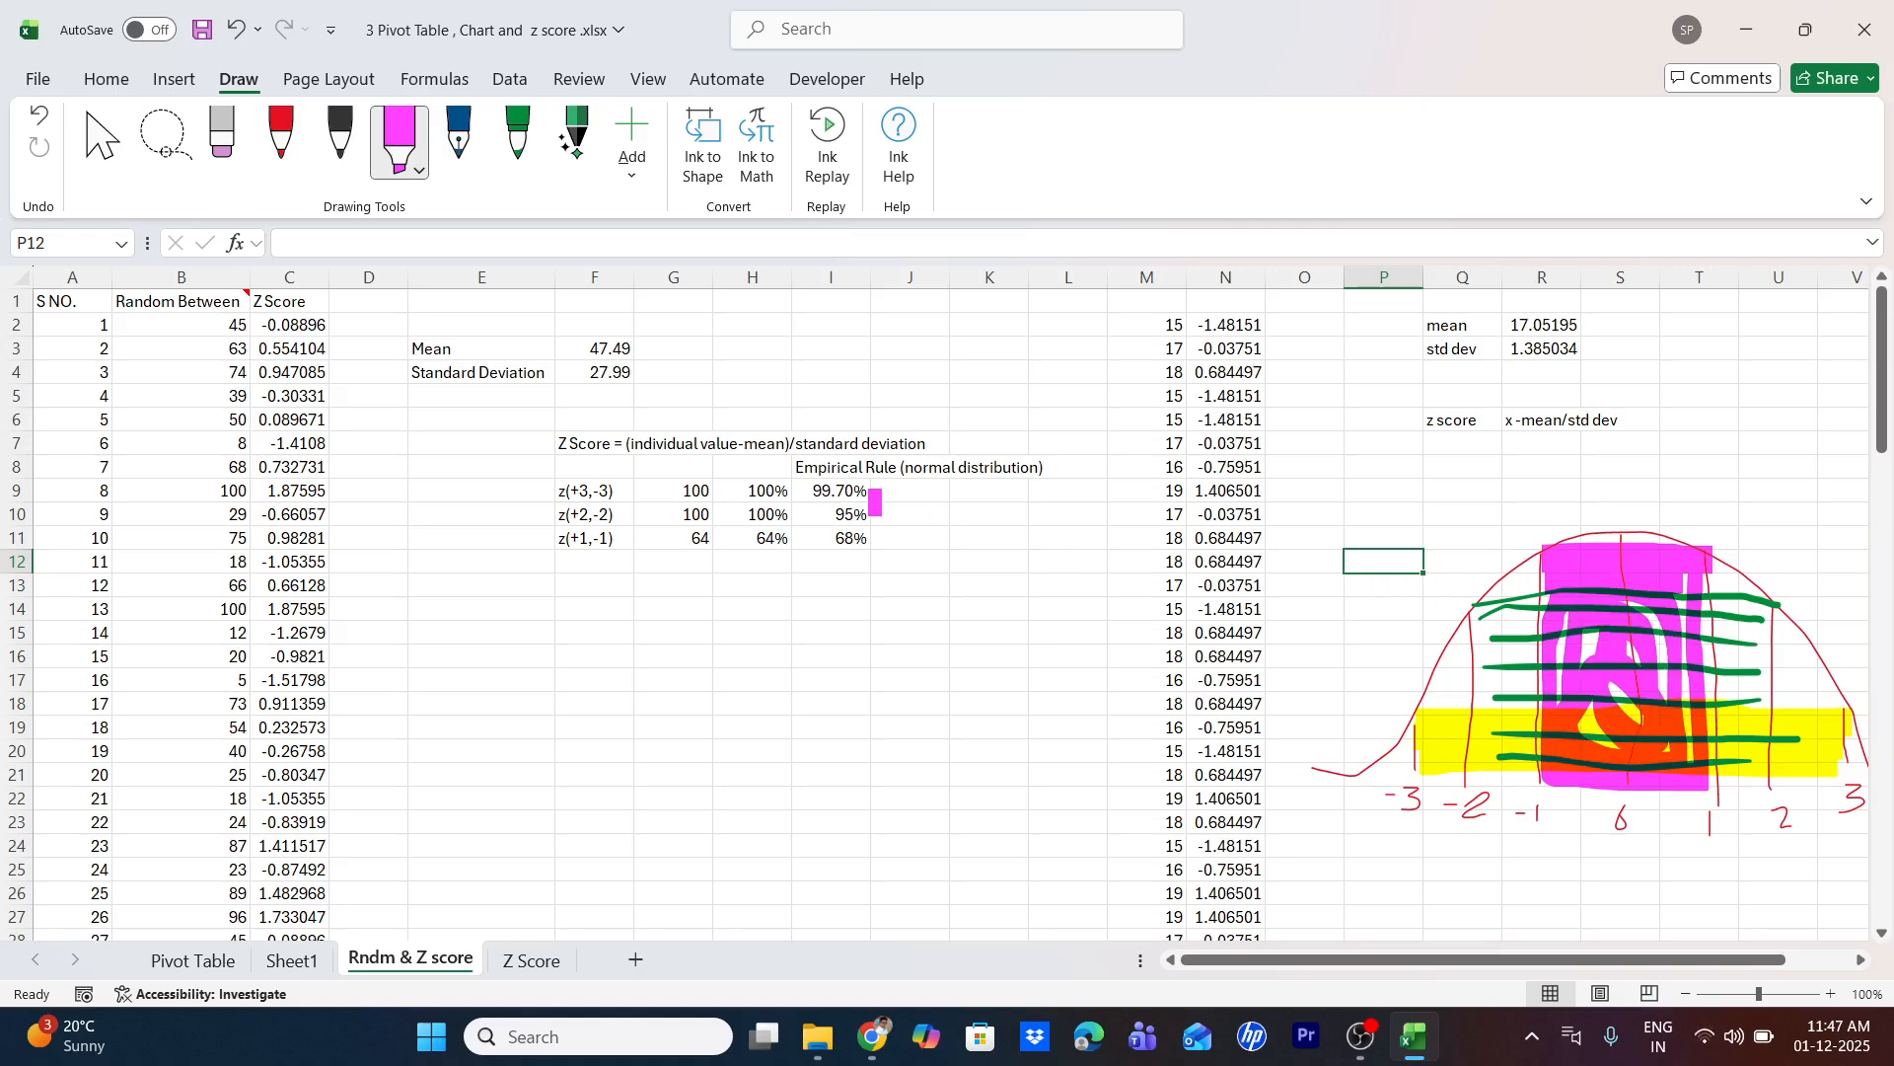
key("Escape")
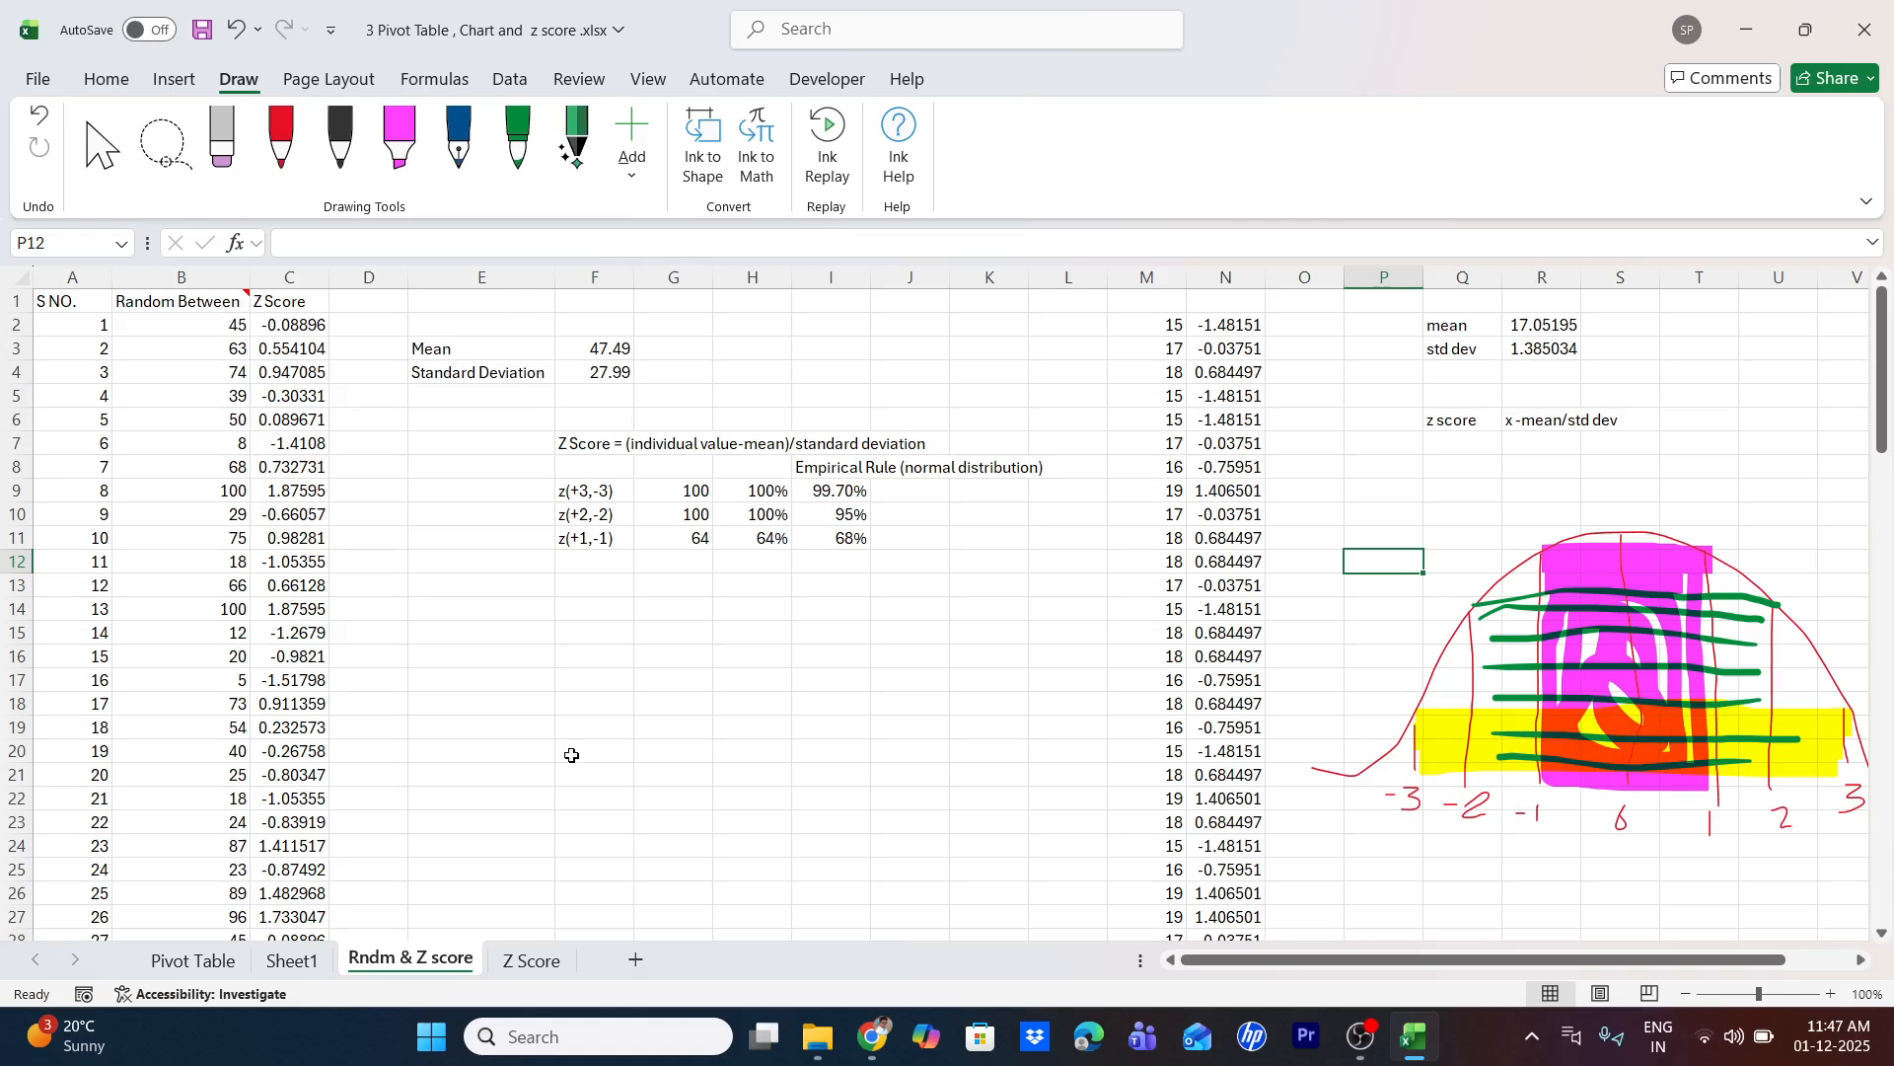
On the Z Score sheet, compute the sample standard deviation of the data in cell I8 with =STDEV(B5:B9)
left_click(531, 961)
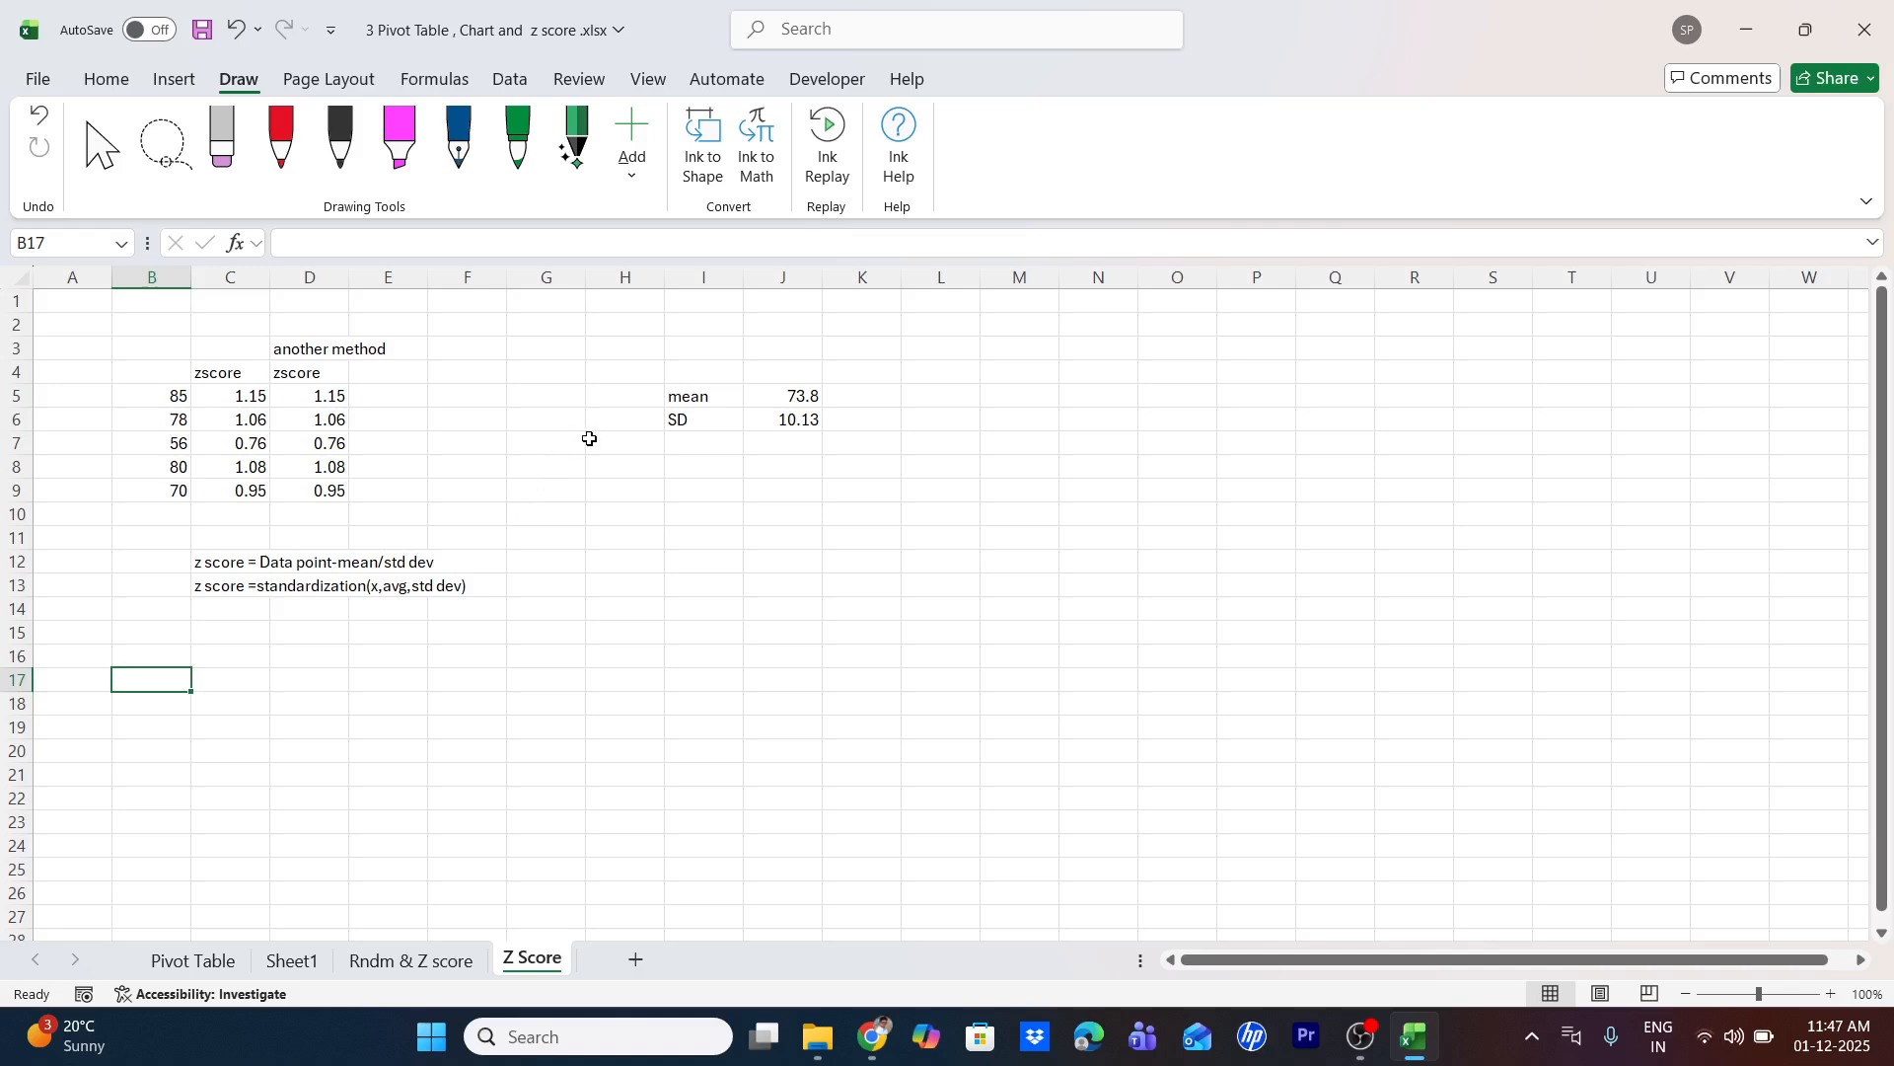
left_click(790, 423)
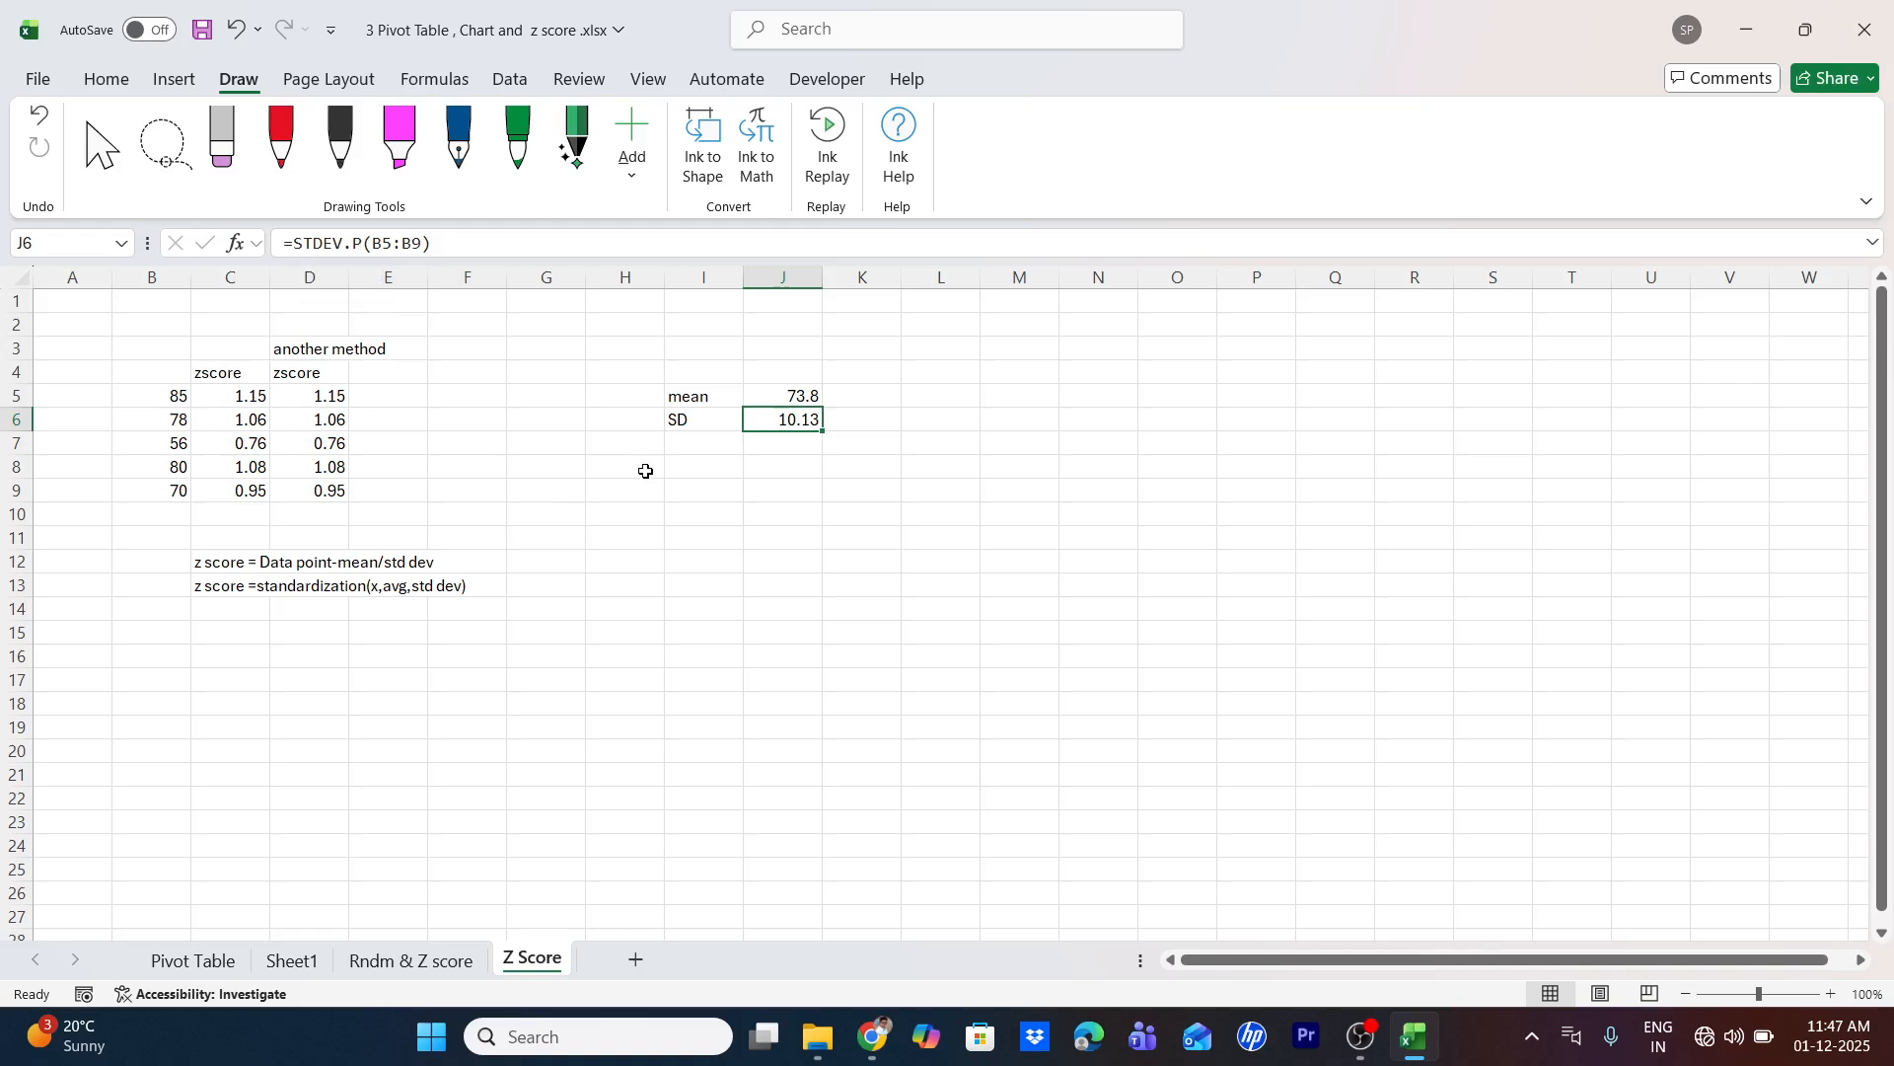
left_click(705, 458)
type("=")
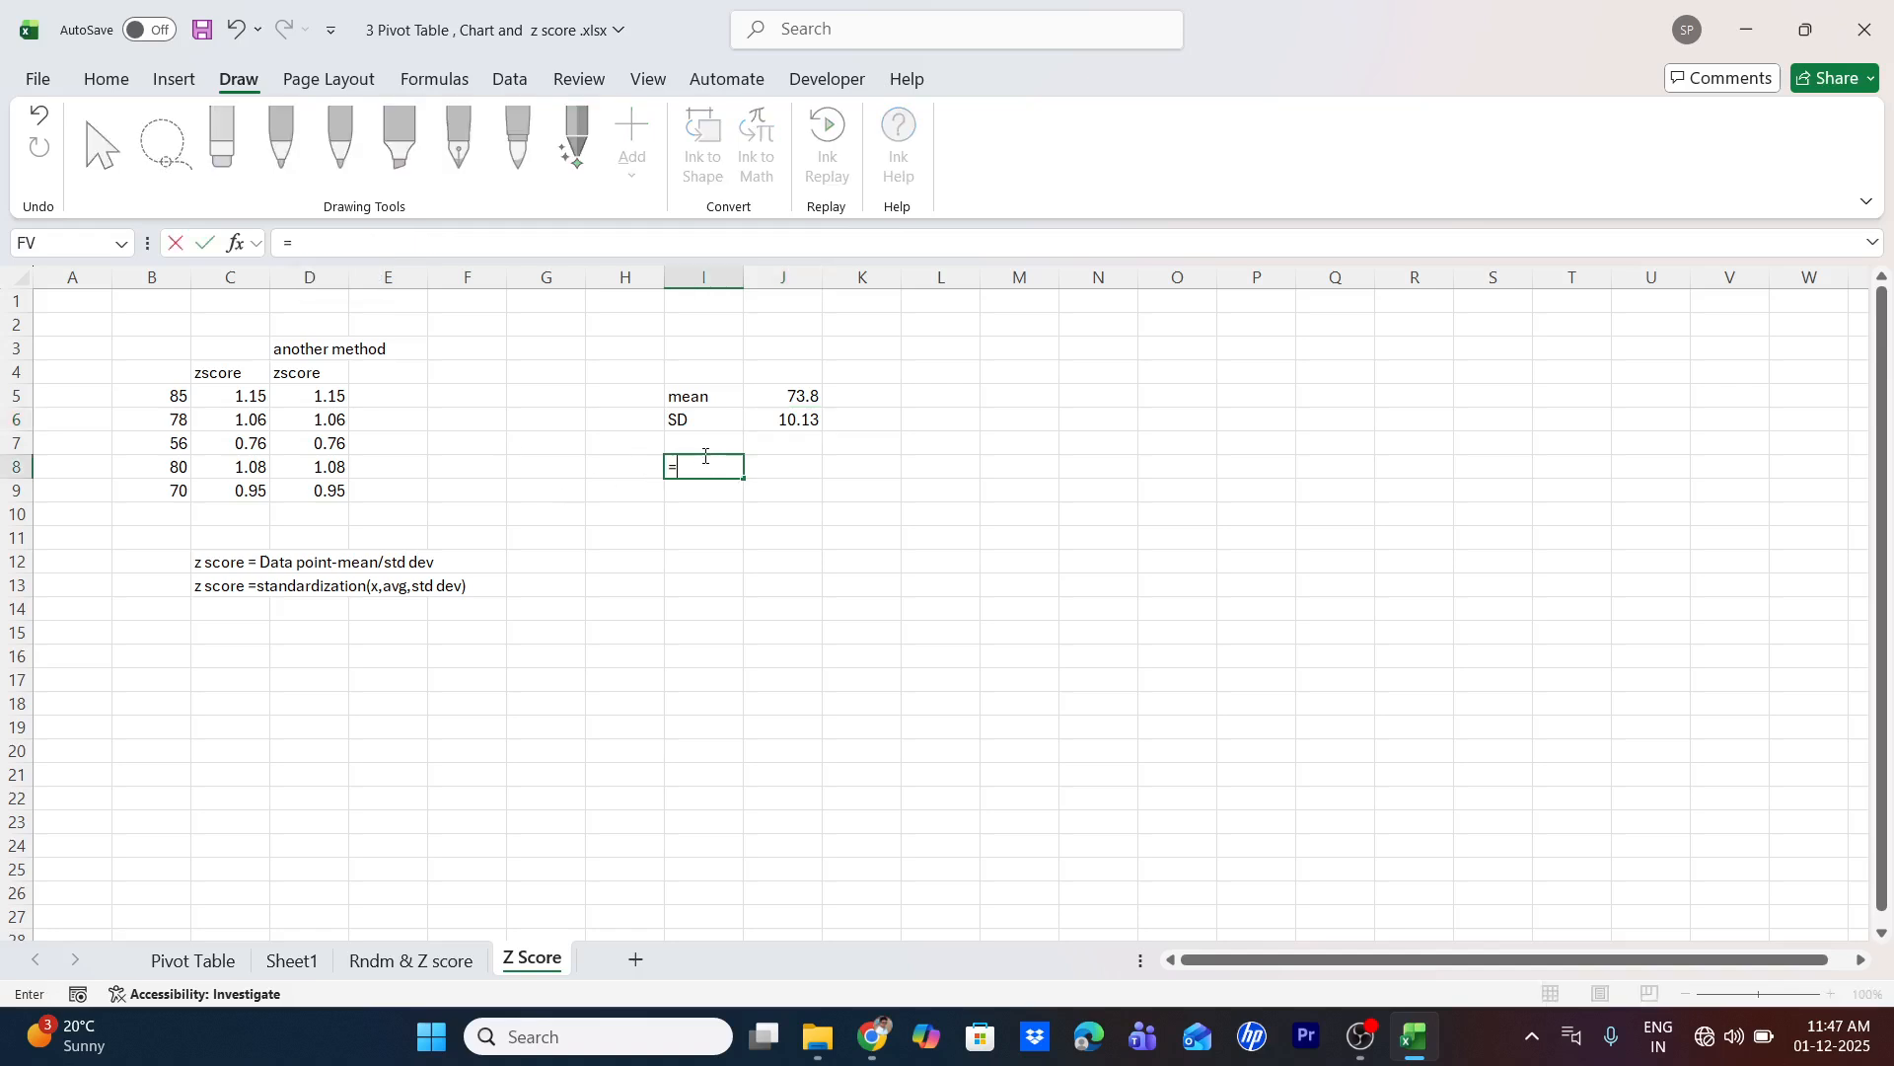
type("stdev.p")
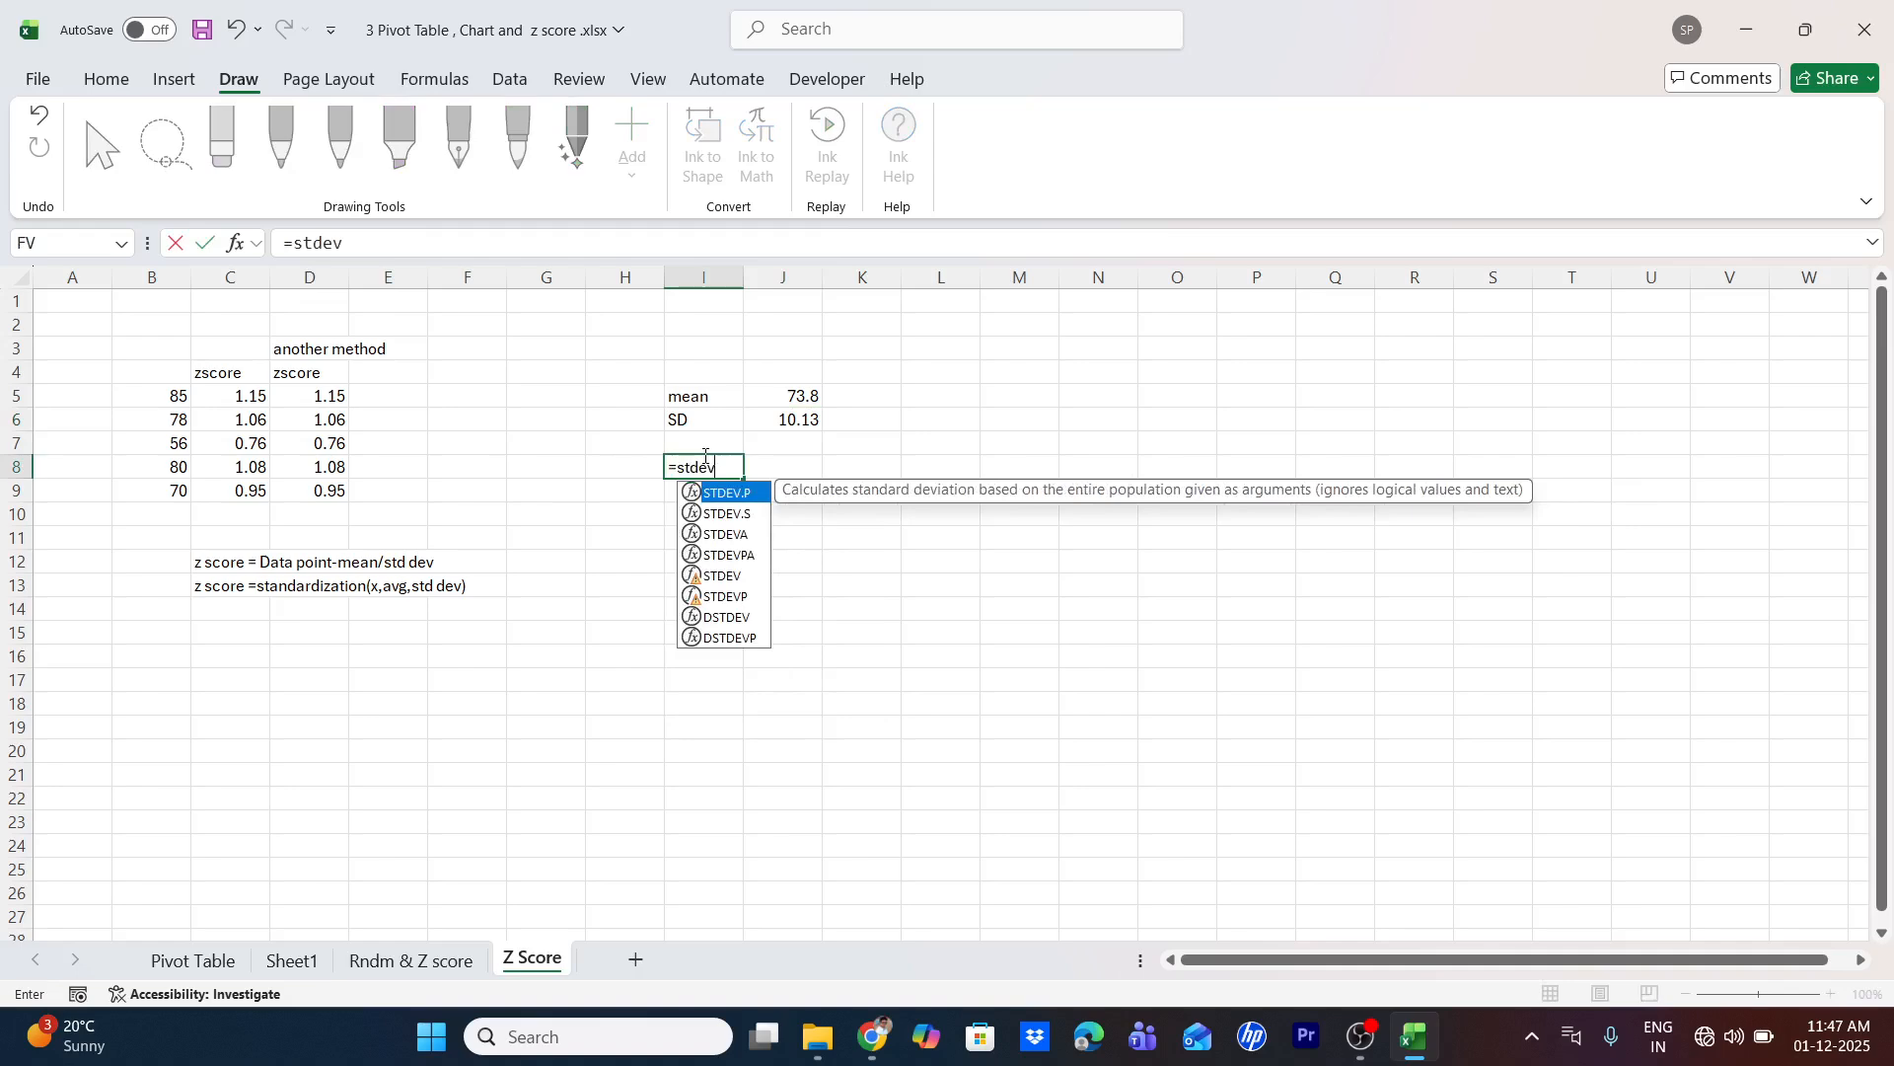
key("Tab")
key("BackSpace")
key("BackSpace")
key("BackSpace")
key("Tab")
key("BackSpace")
key("BackSpace")
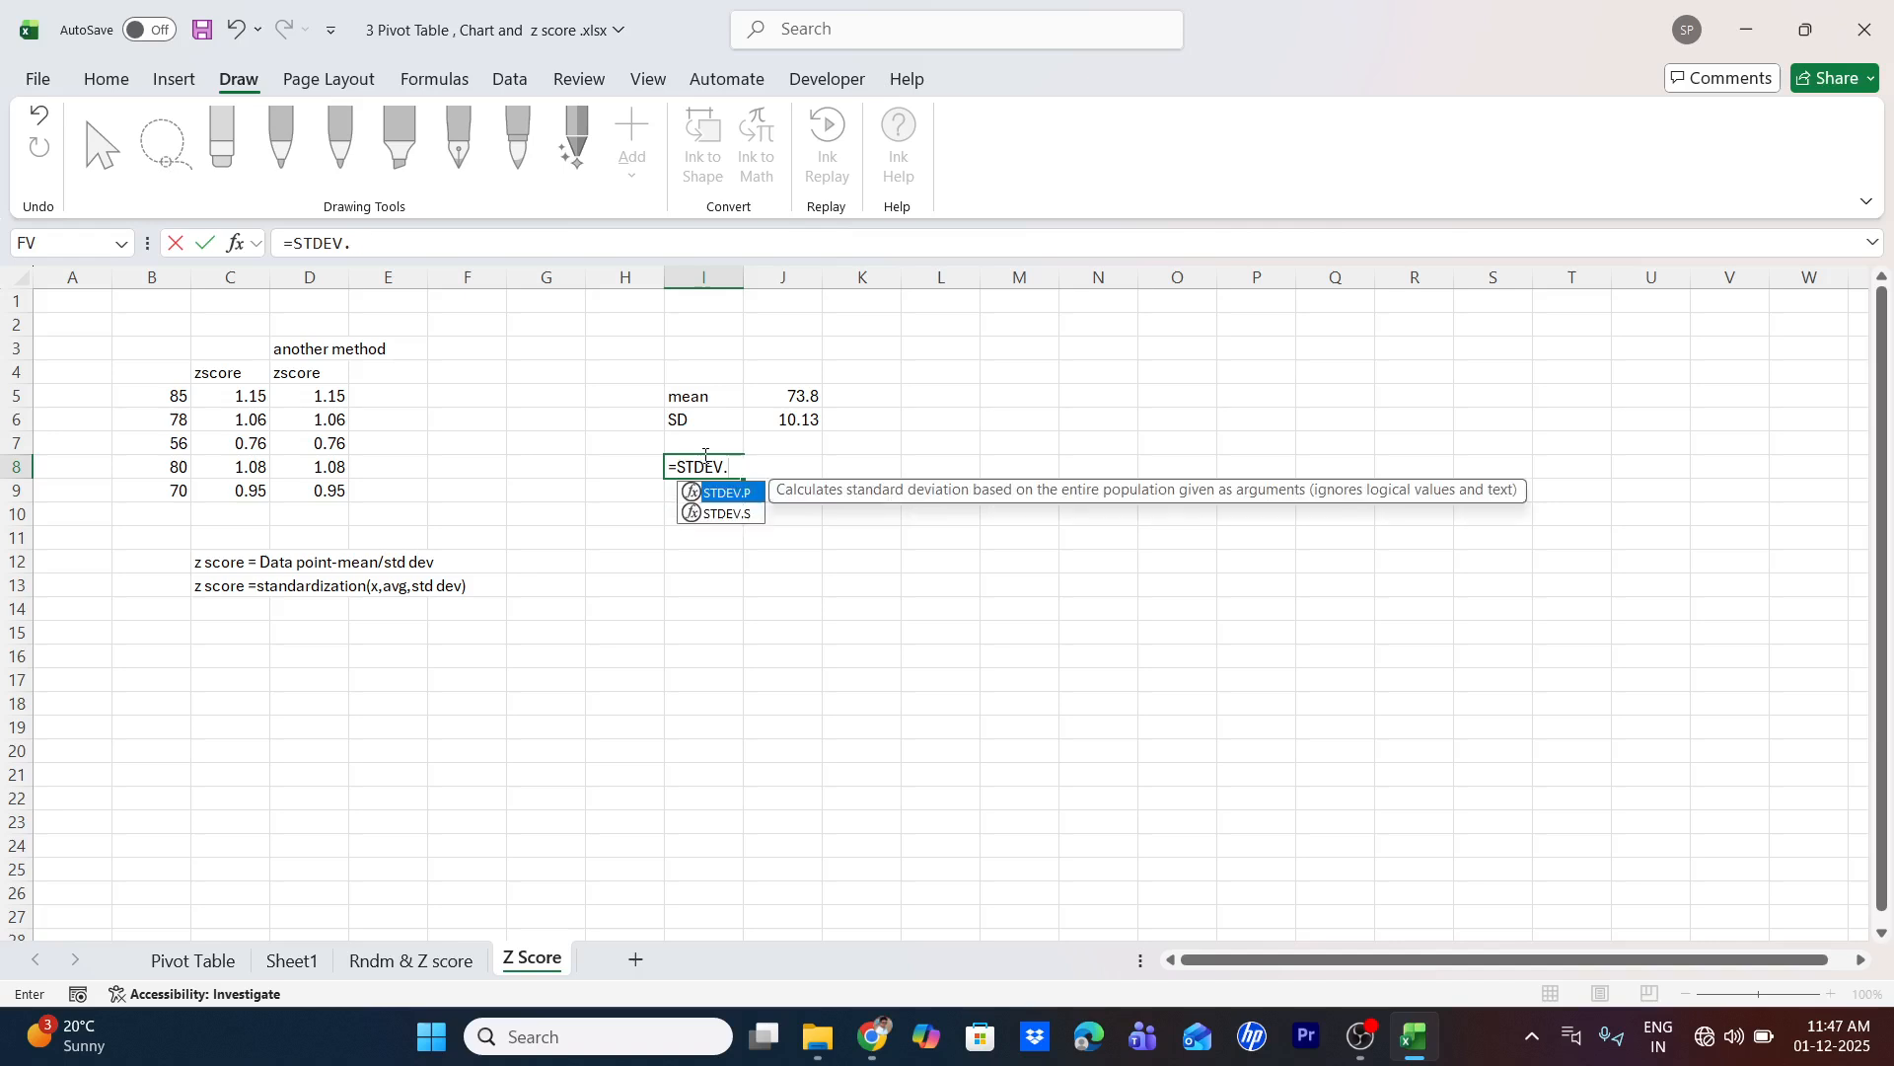
key("BackSpace")
key("Down")
key("Down")
key("Down")
key("Down")
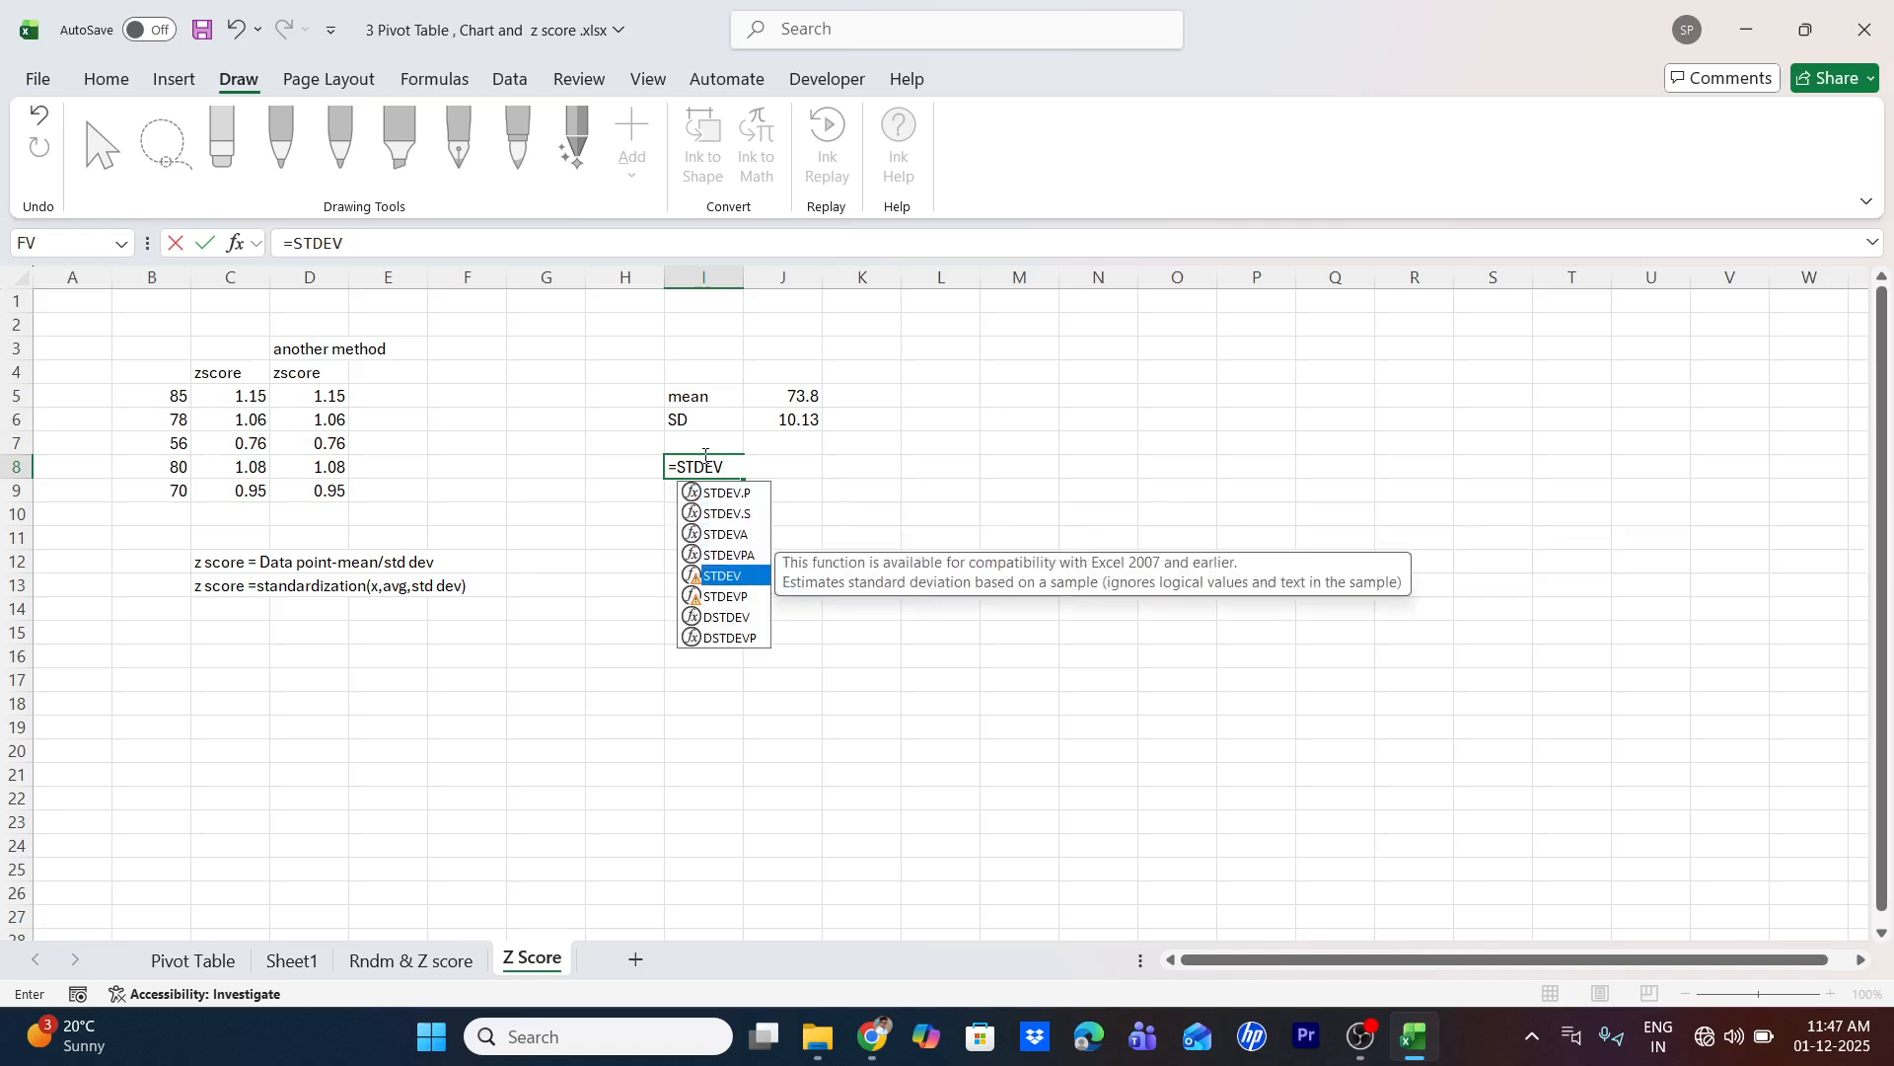
key("Tab")
key("Left")
key("Left")
key("Left")
key("Left")
key("Left")
key("Left")
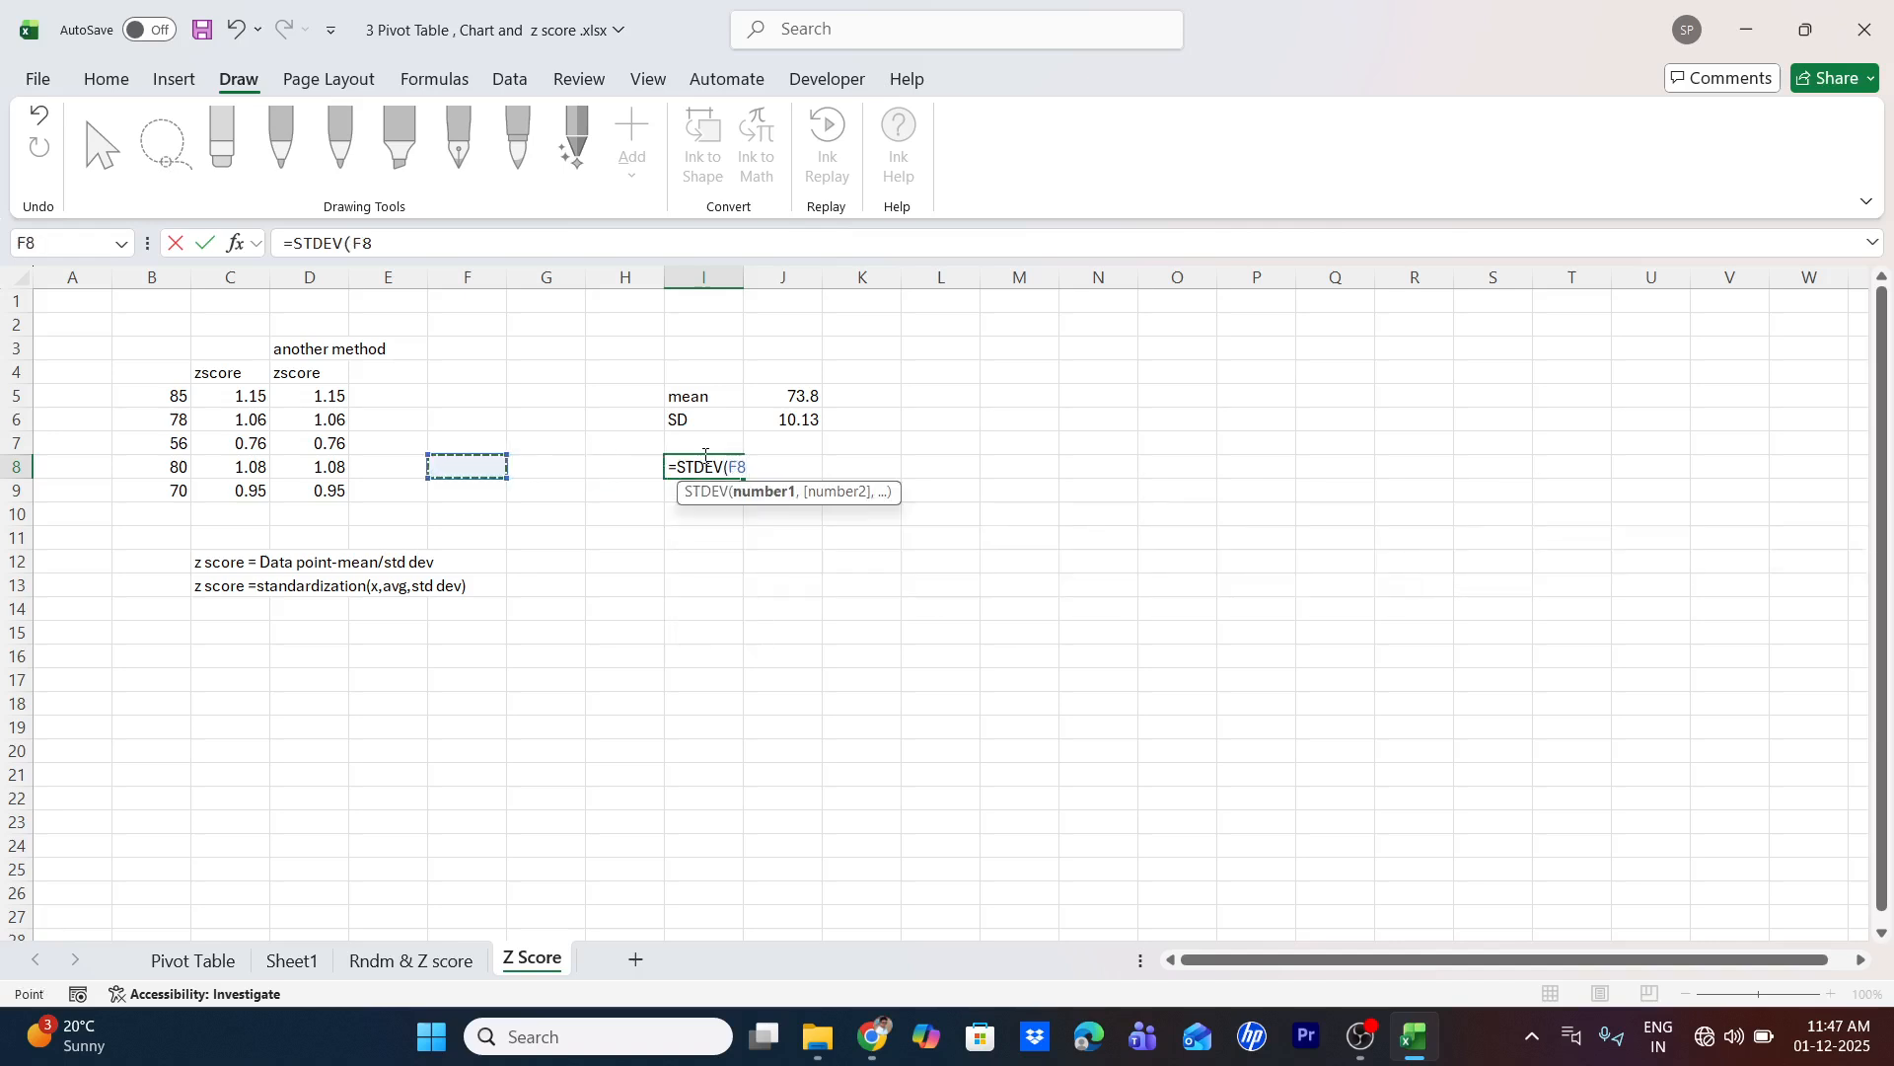
key("Up")
key("Up")
key("Left")
key("Up")
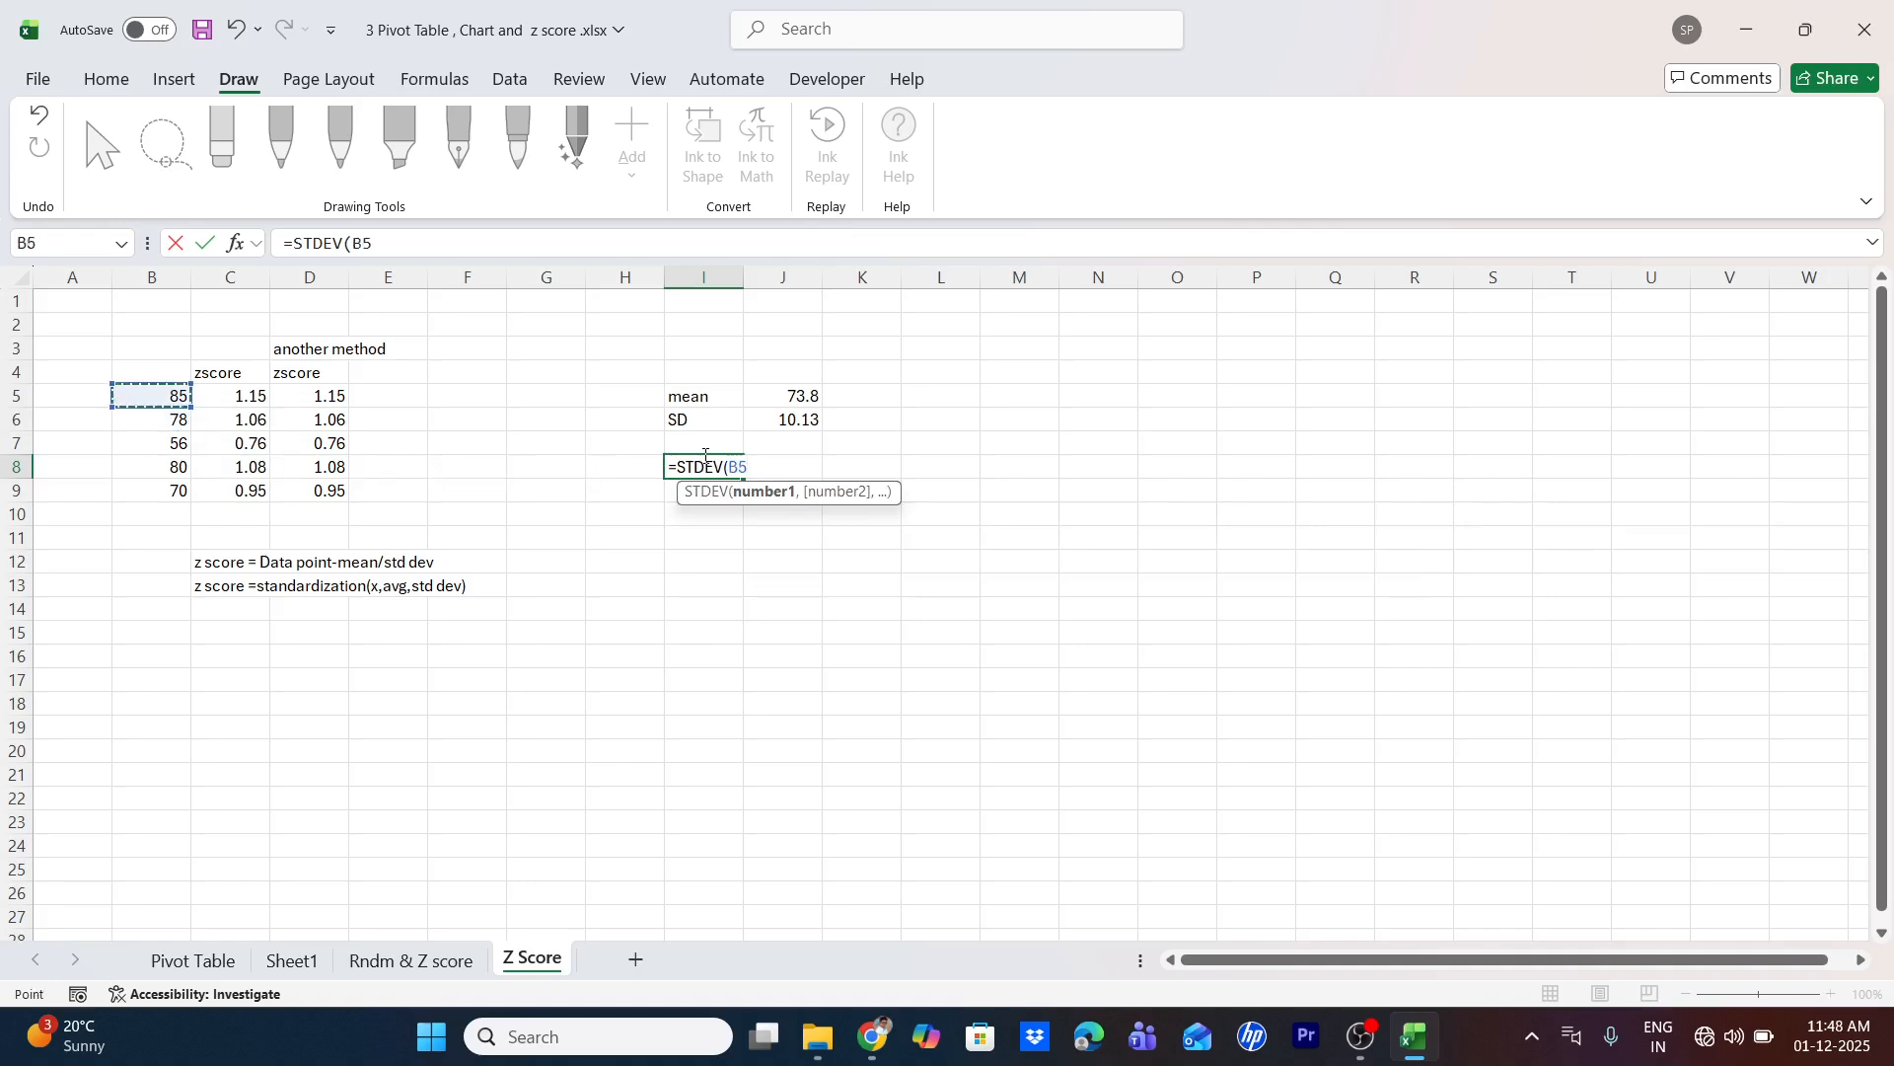
key("shift+Down")
key("shift+Down")
key("shift+Down")
key("shift+Down")
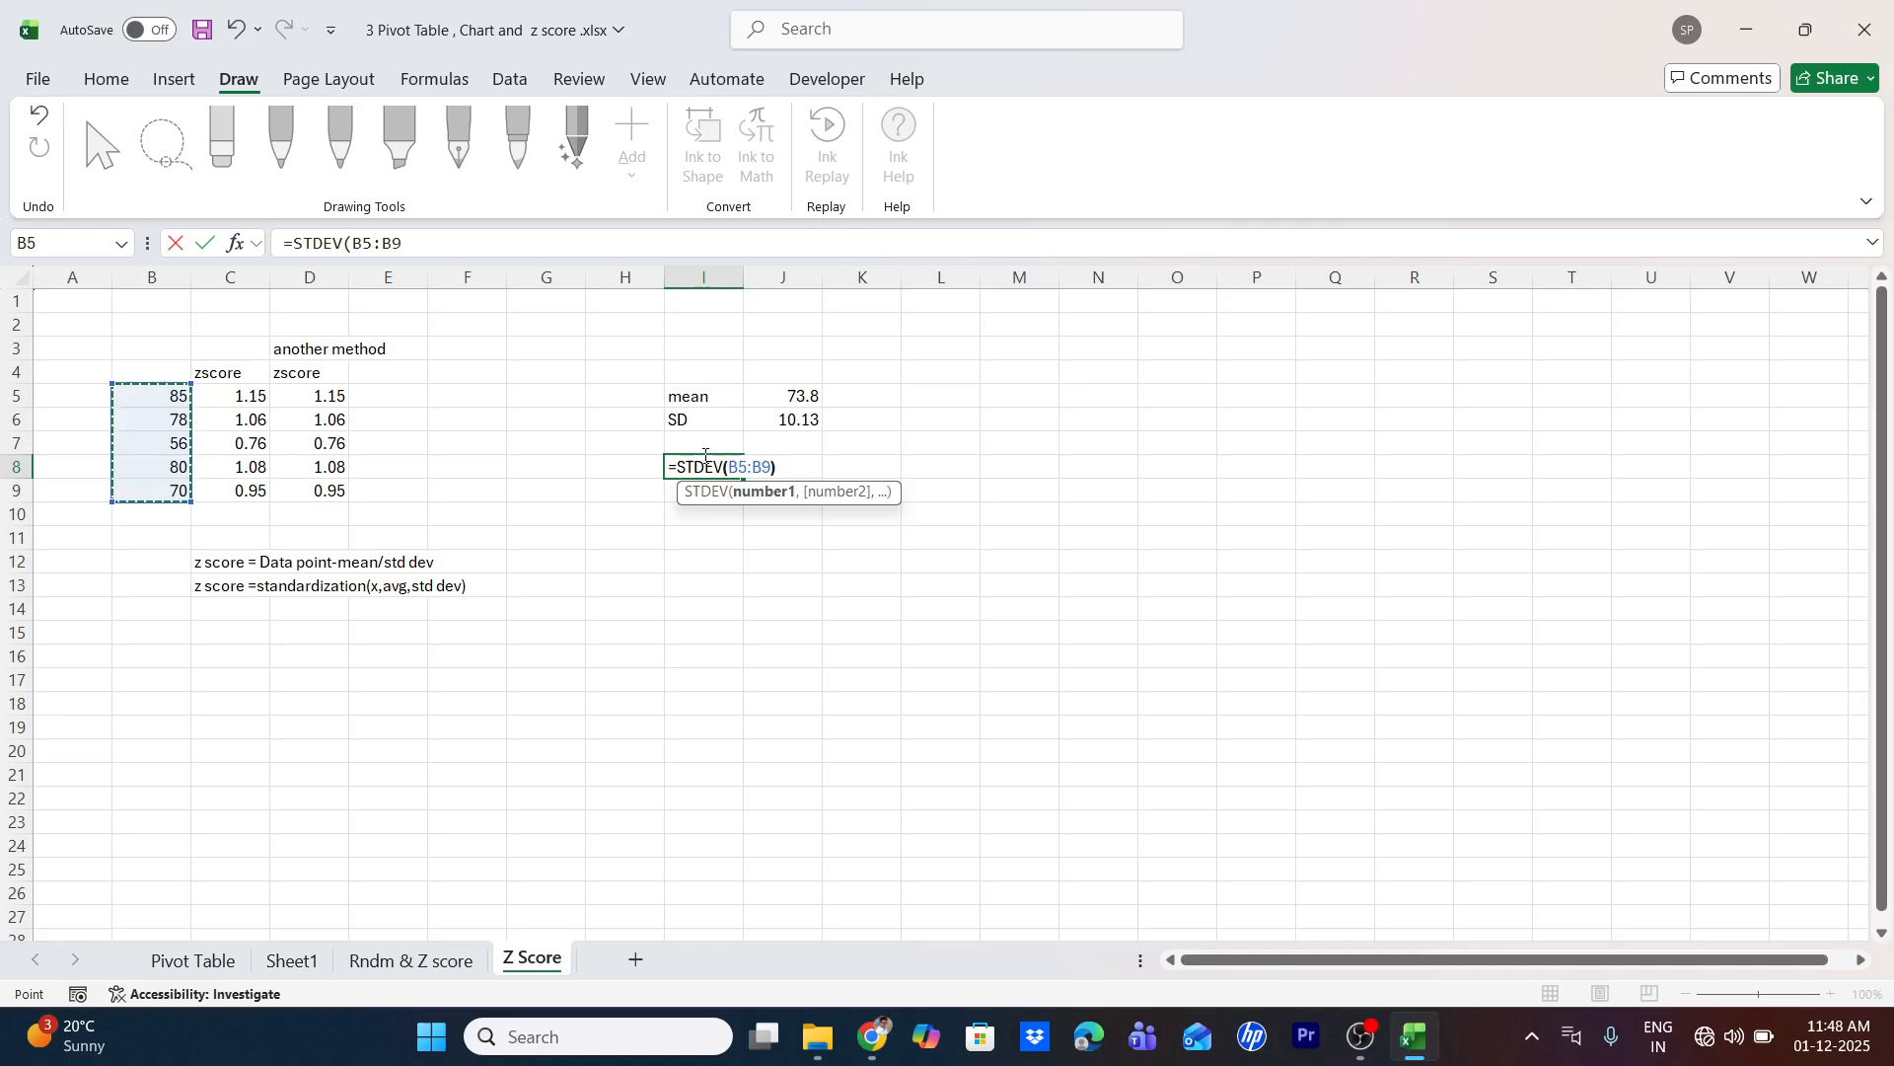
key("Return")
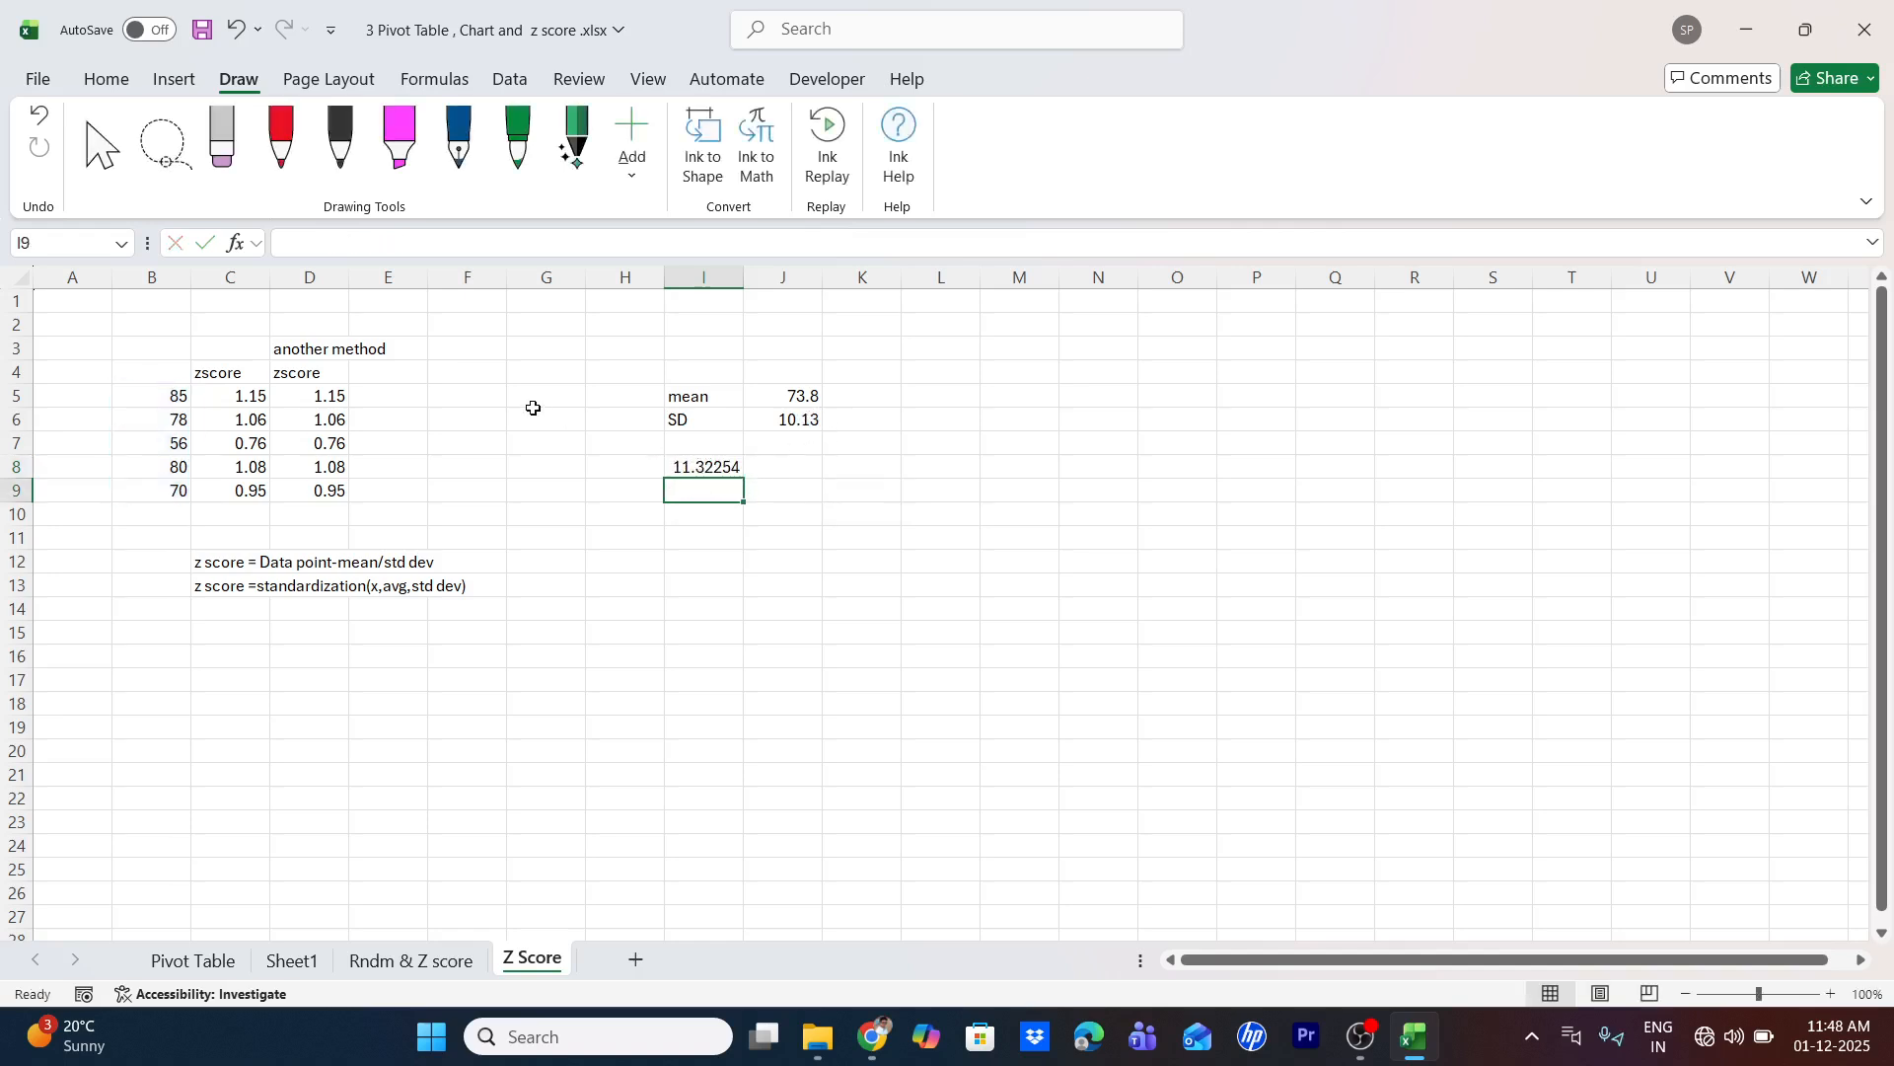
Enter the column heading "standardixze" in cell E4, beside the existing zscore headings
left_click(395, 370)
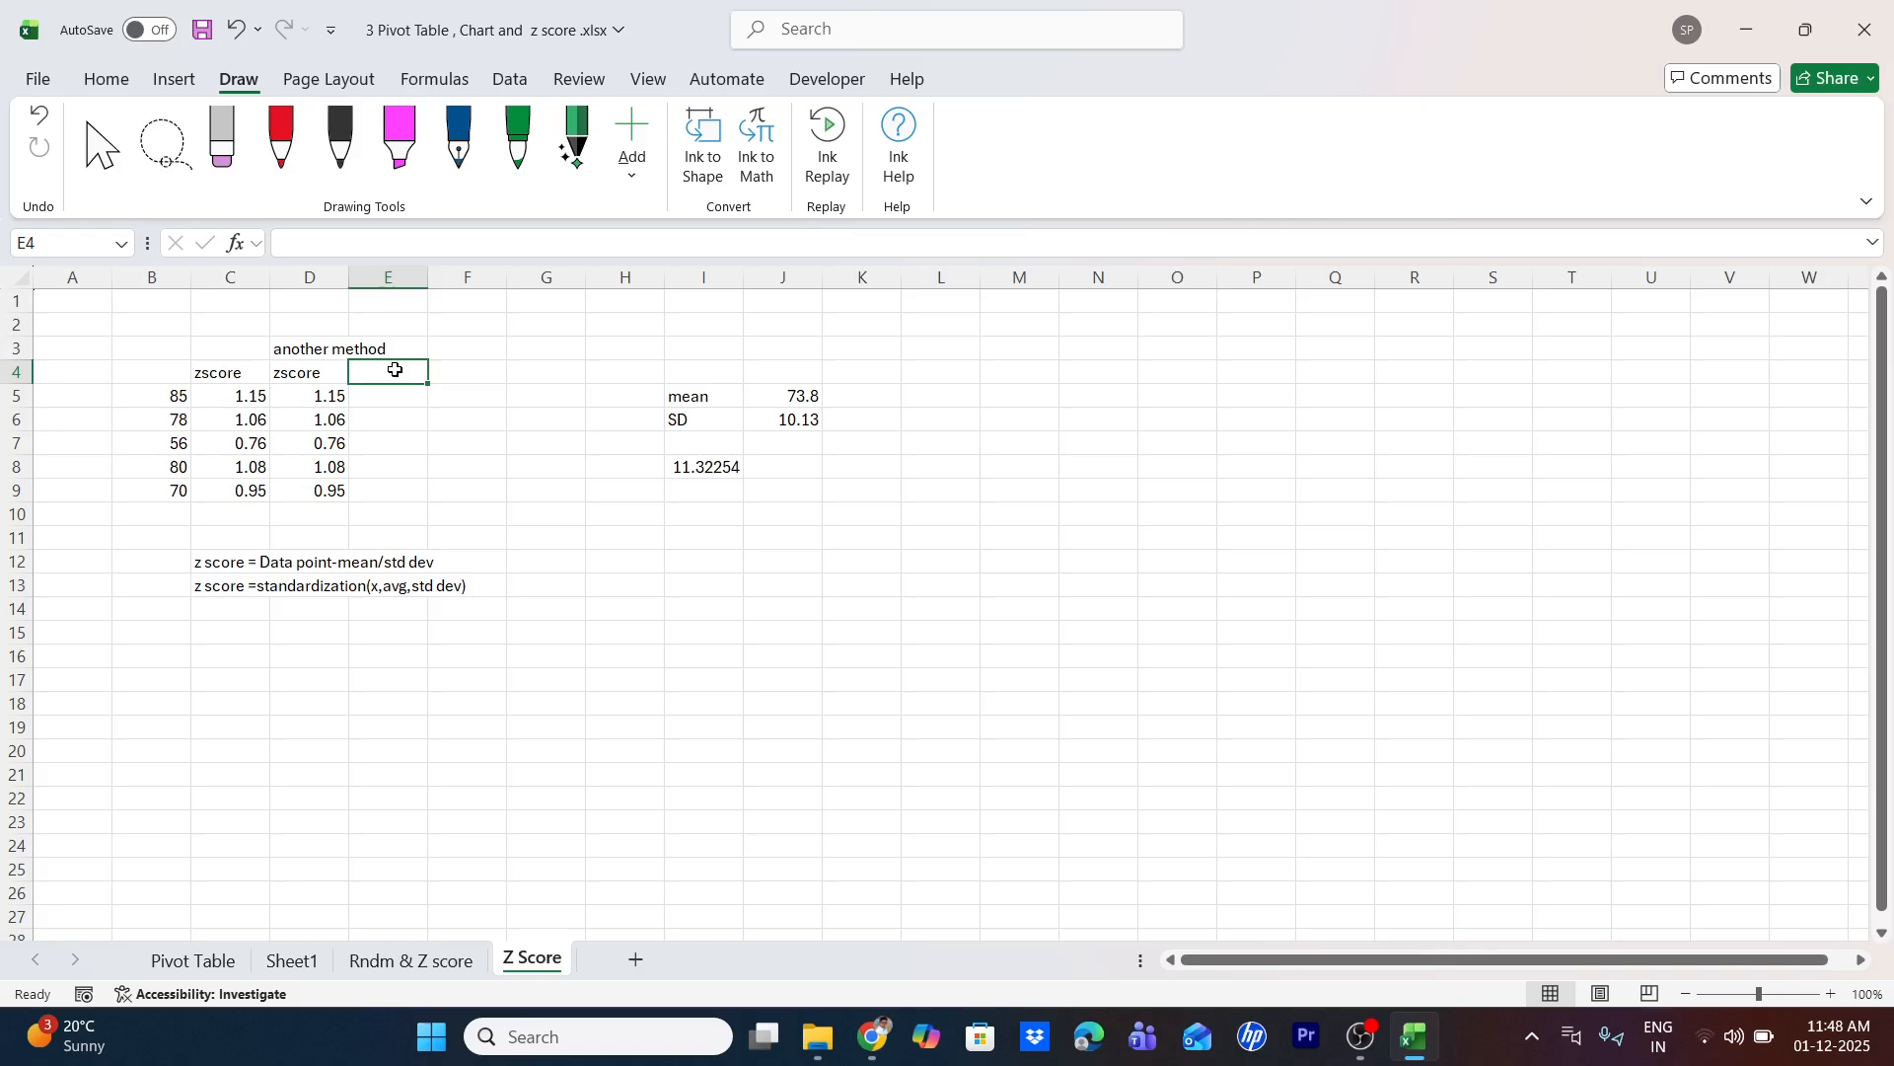
type("sta")
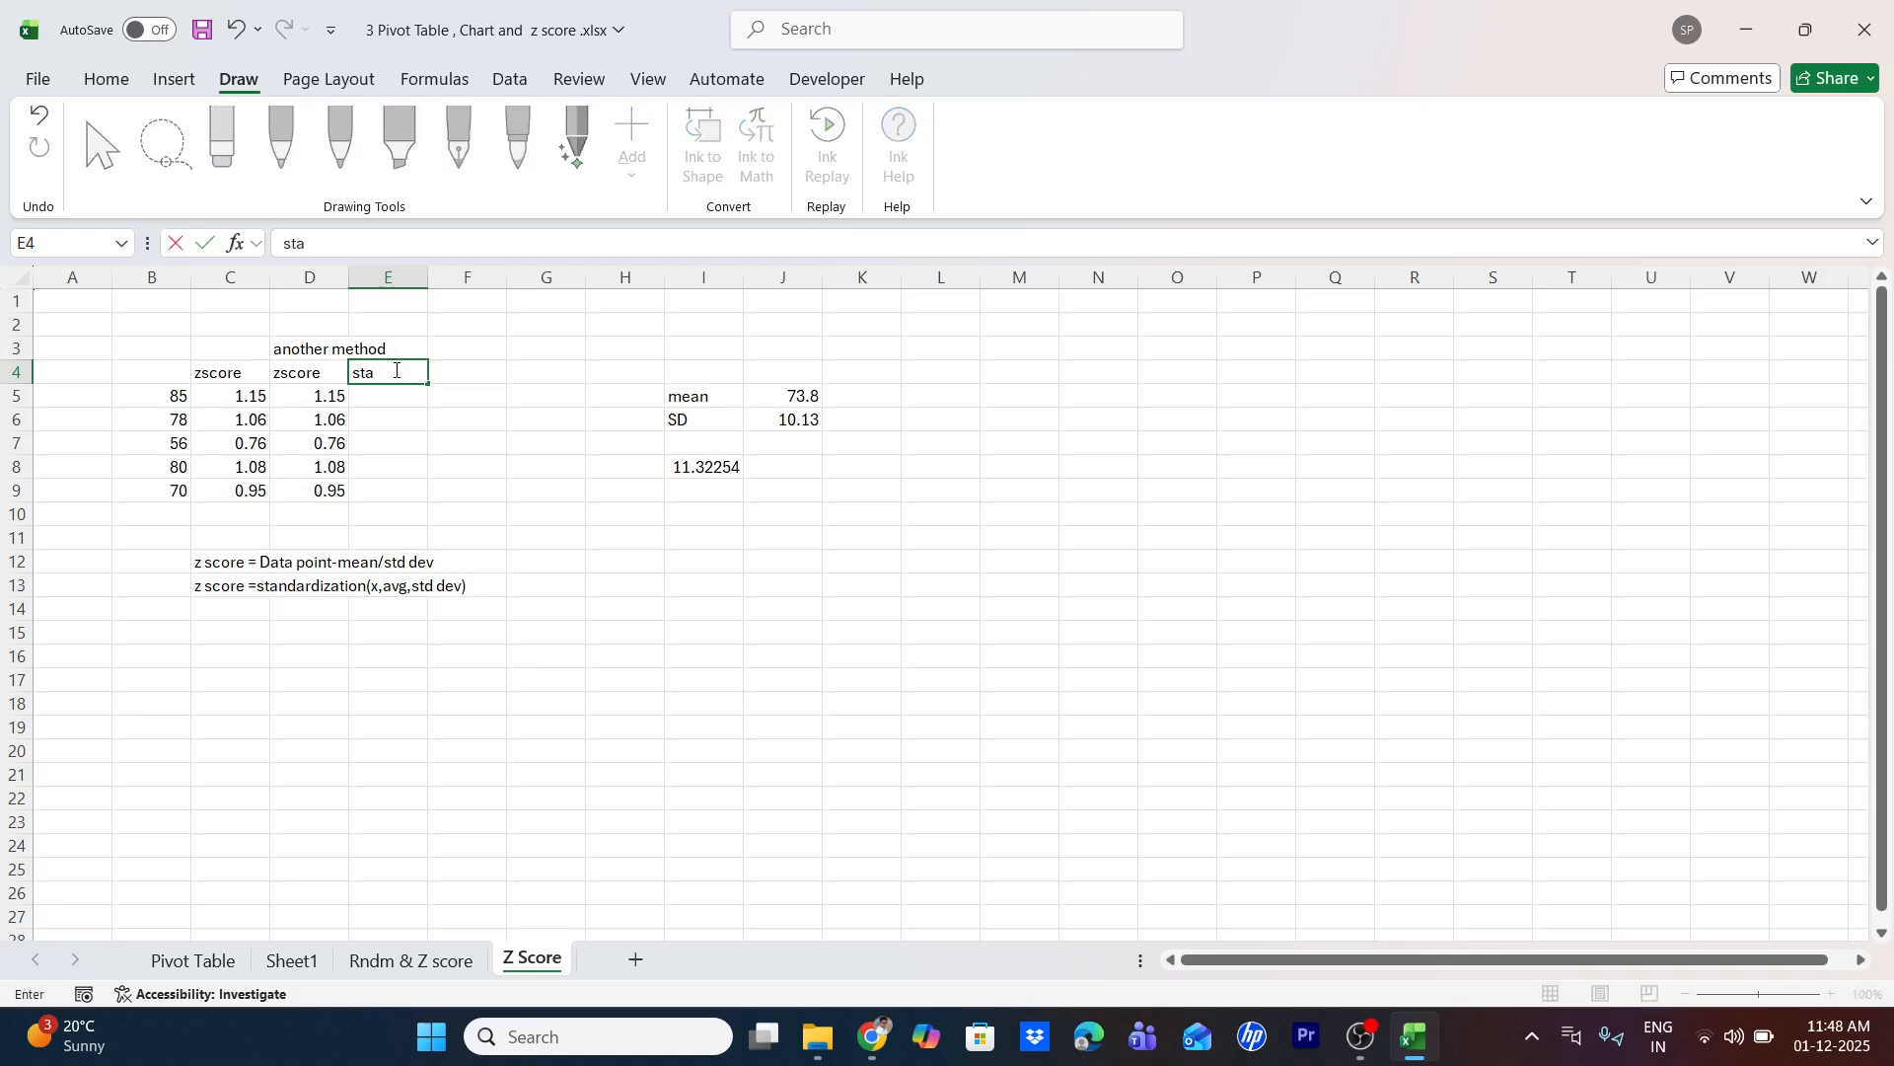
type("ndarf")
type("ixze")
Enter =STANDARDIZE(B5,$J$5,$I$8) in E5 and fill the formula down to E9
left_click(398, 393)
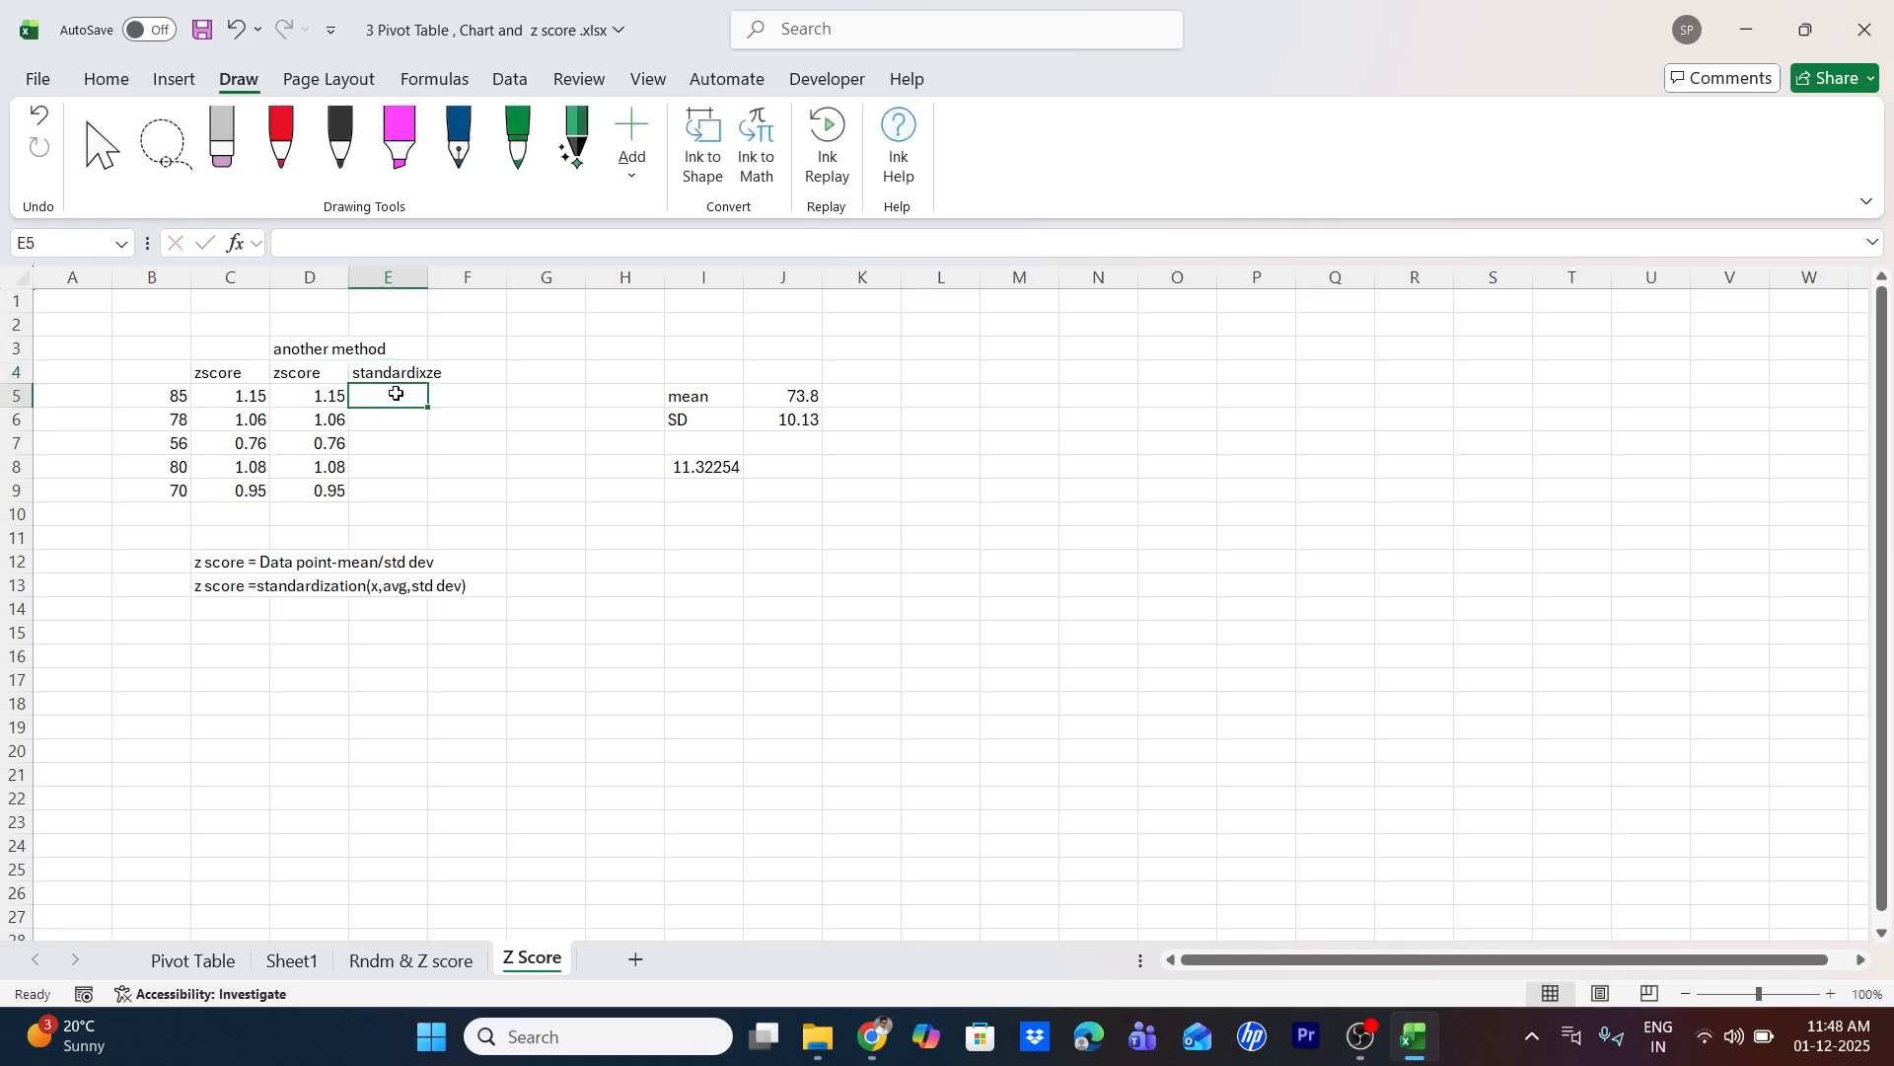
type("=st")
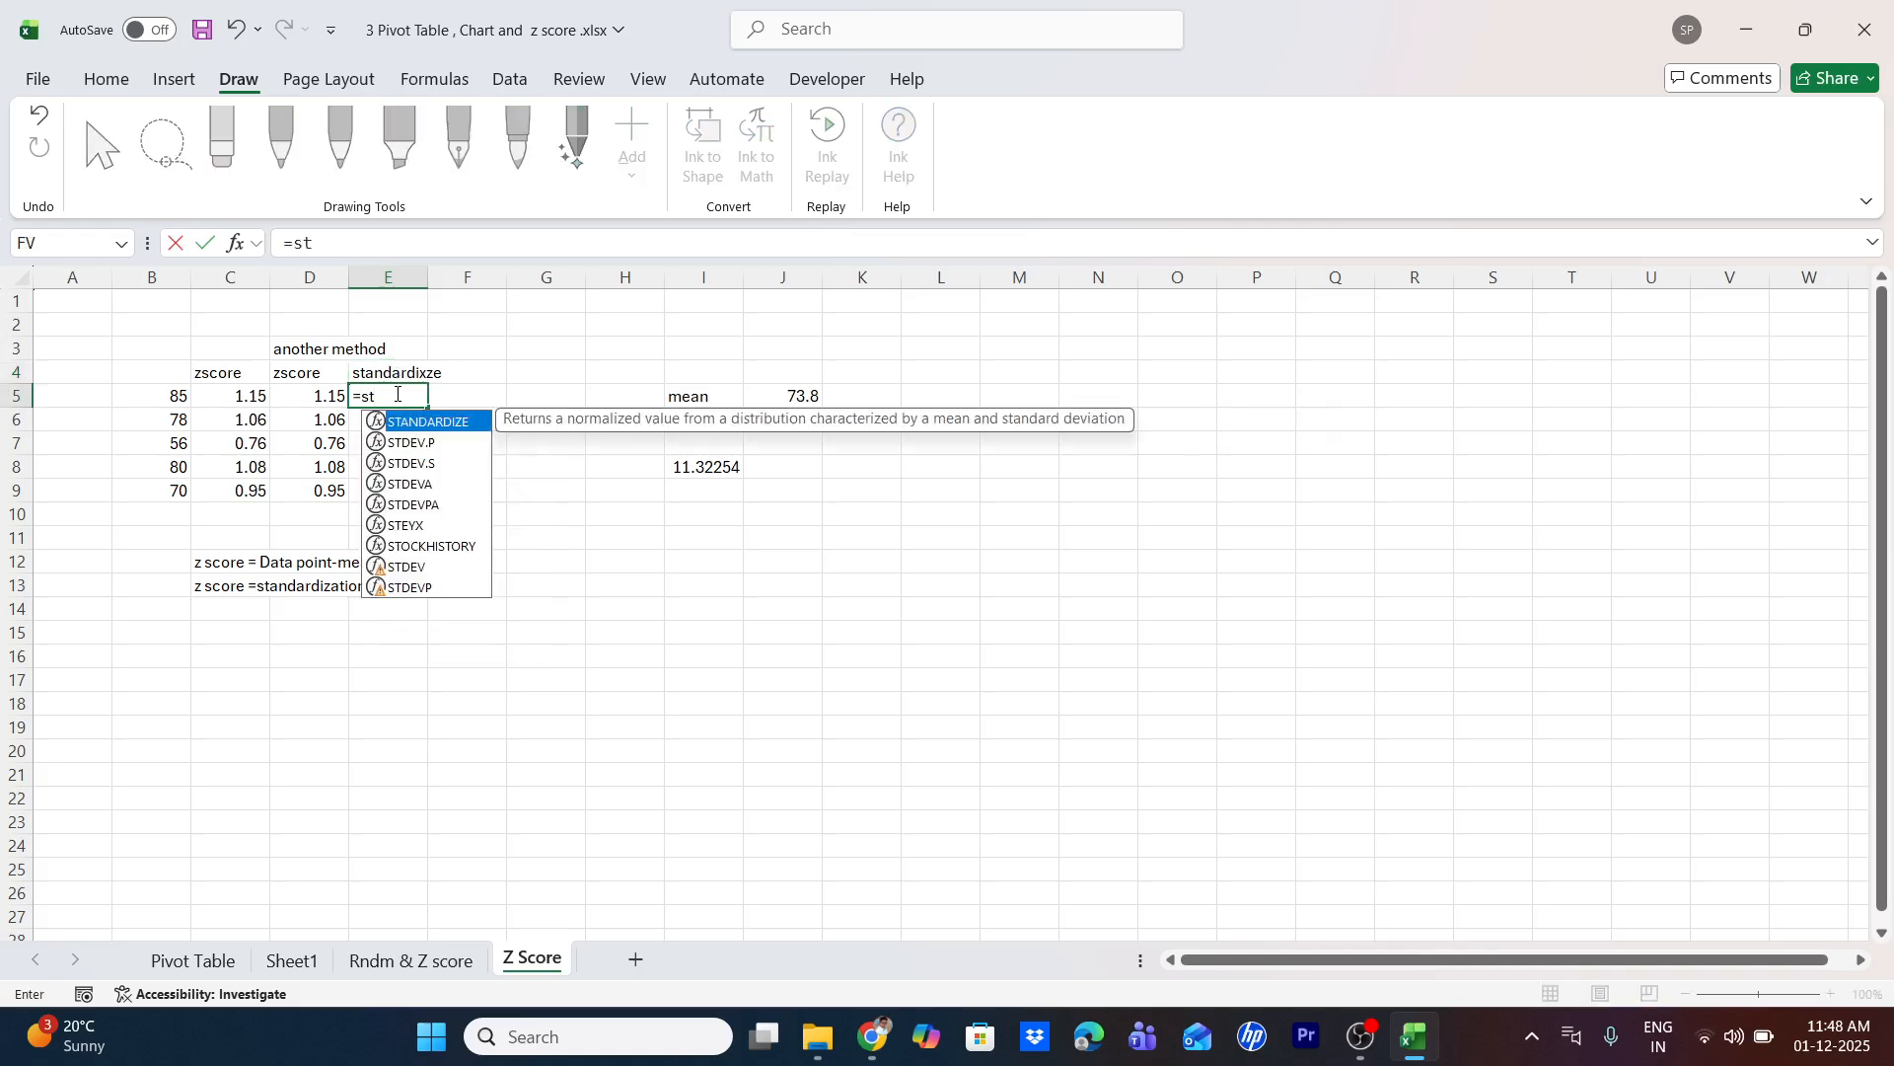
key("Tab")
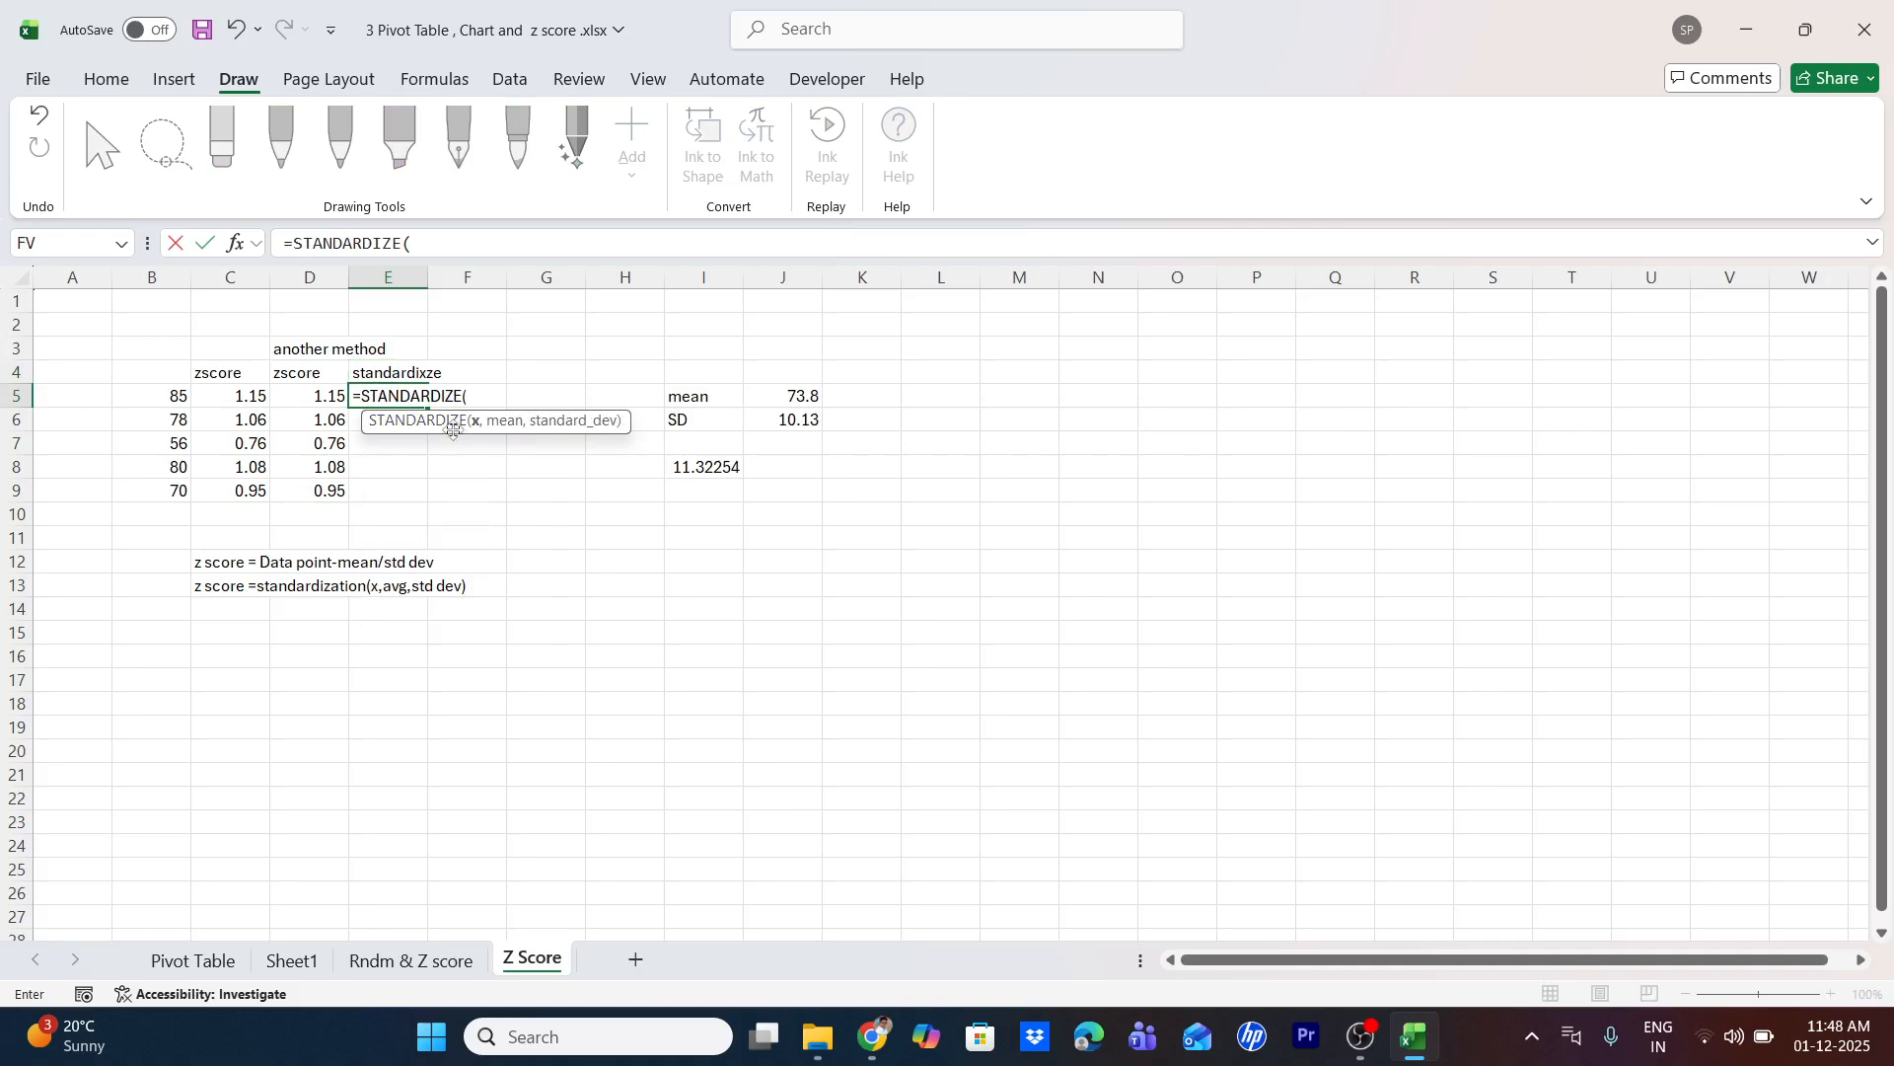
left_click(156, 398)
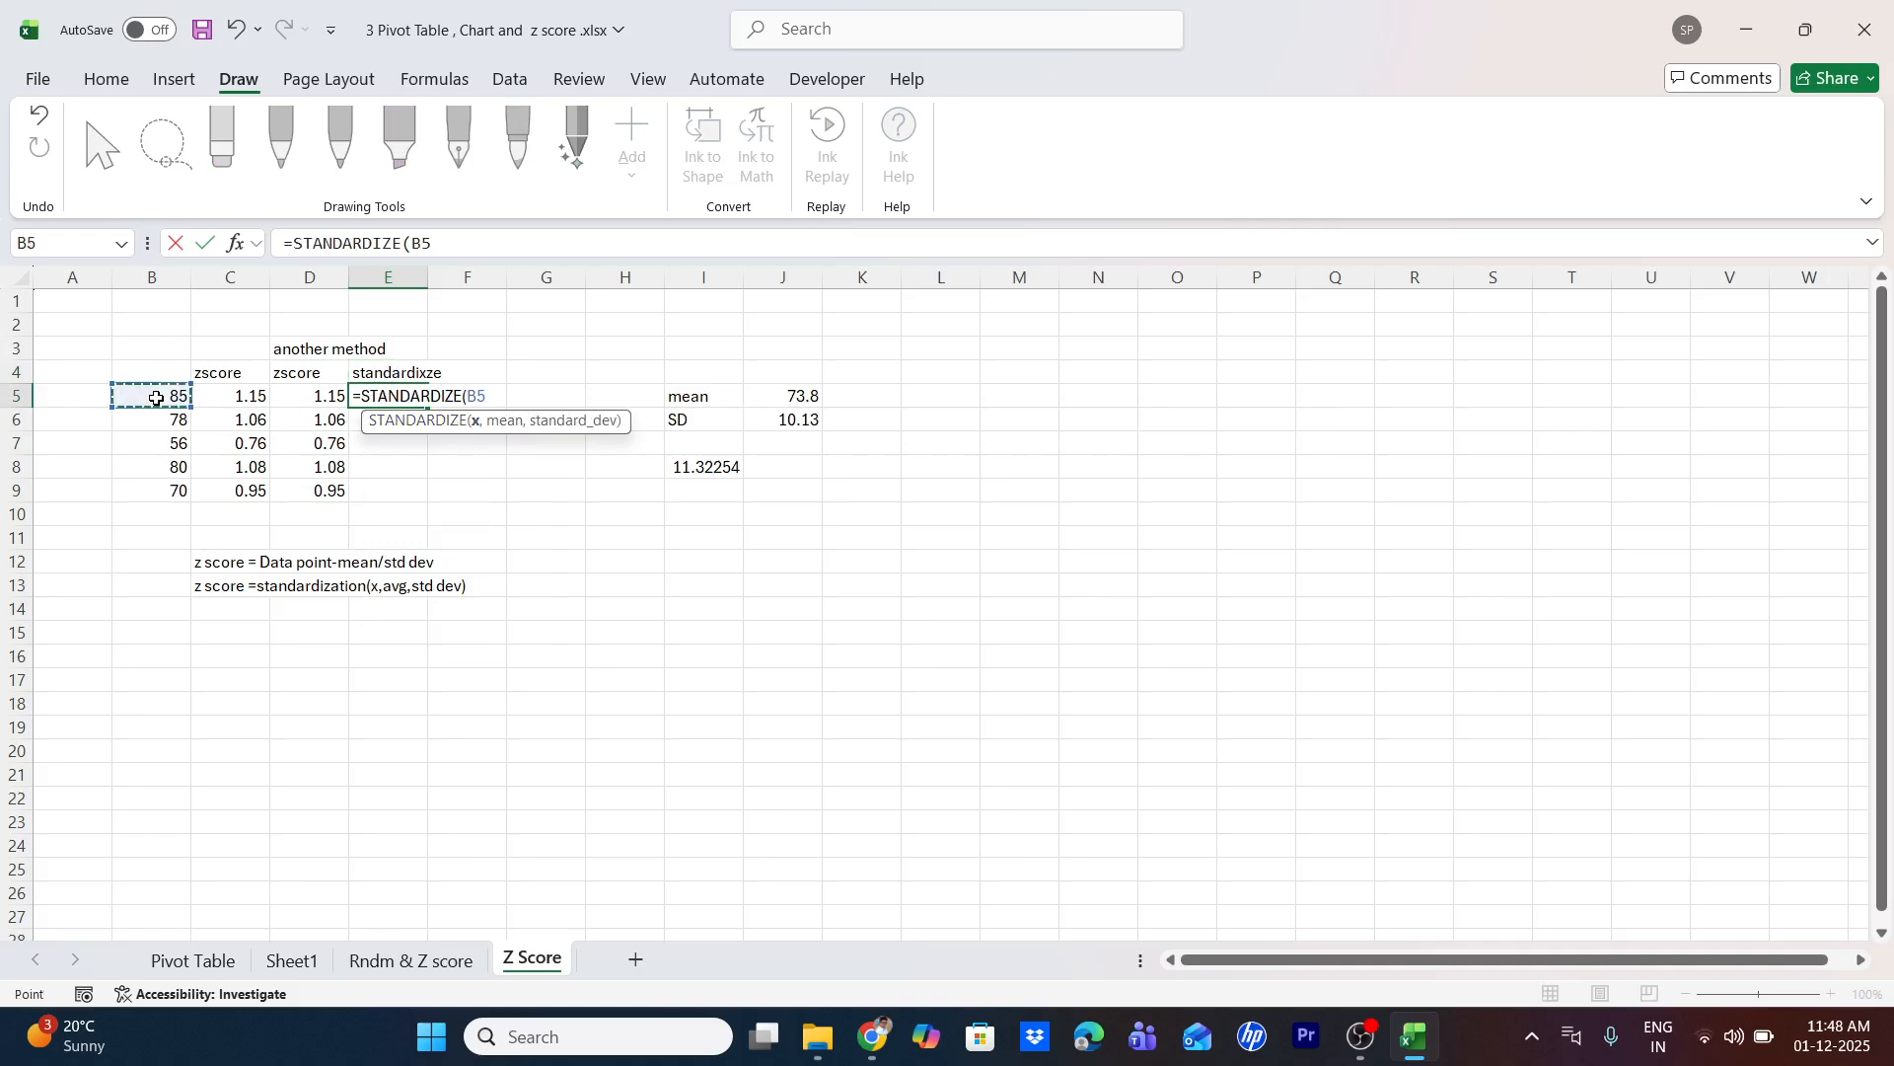
type(",")
left_click(809, 393)
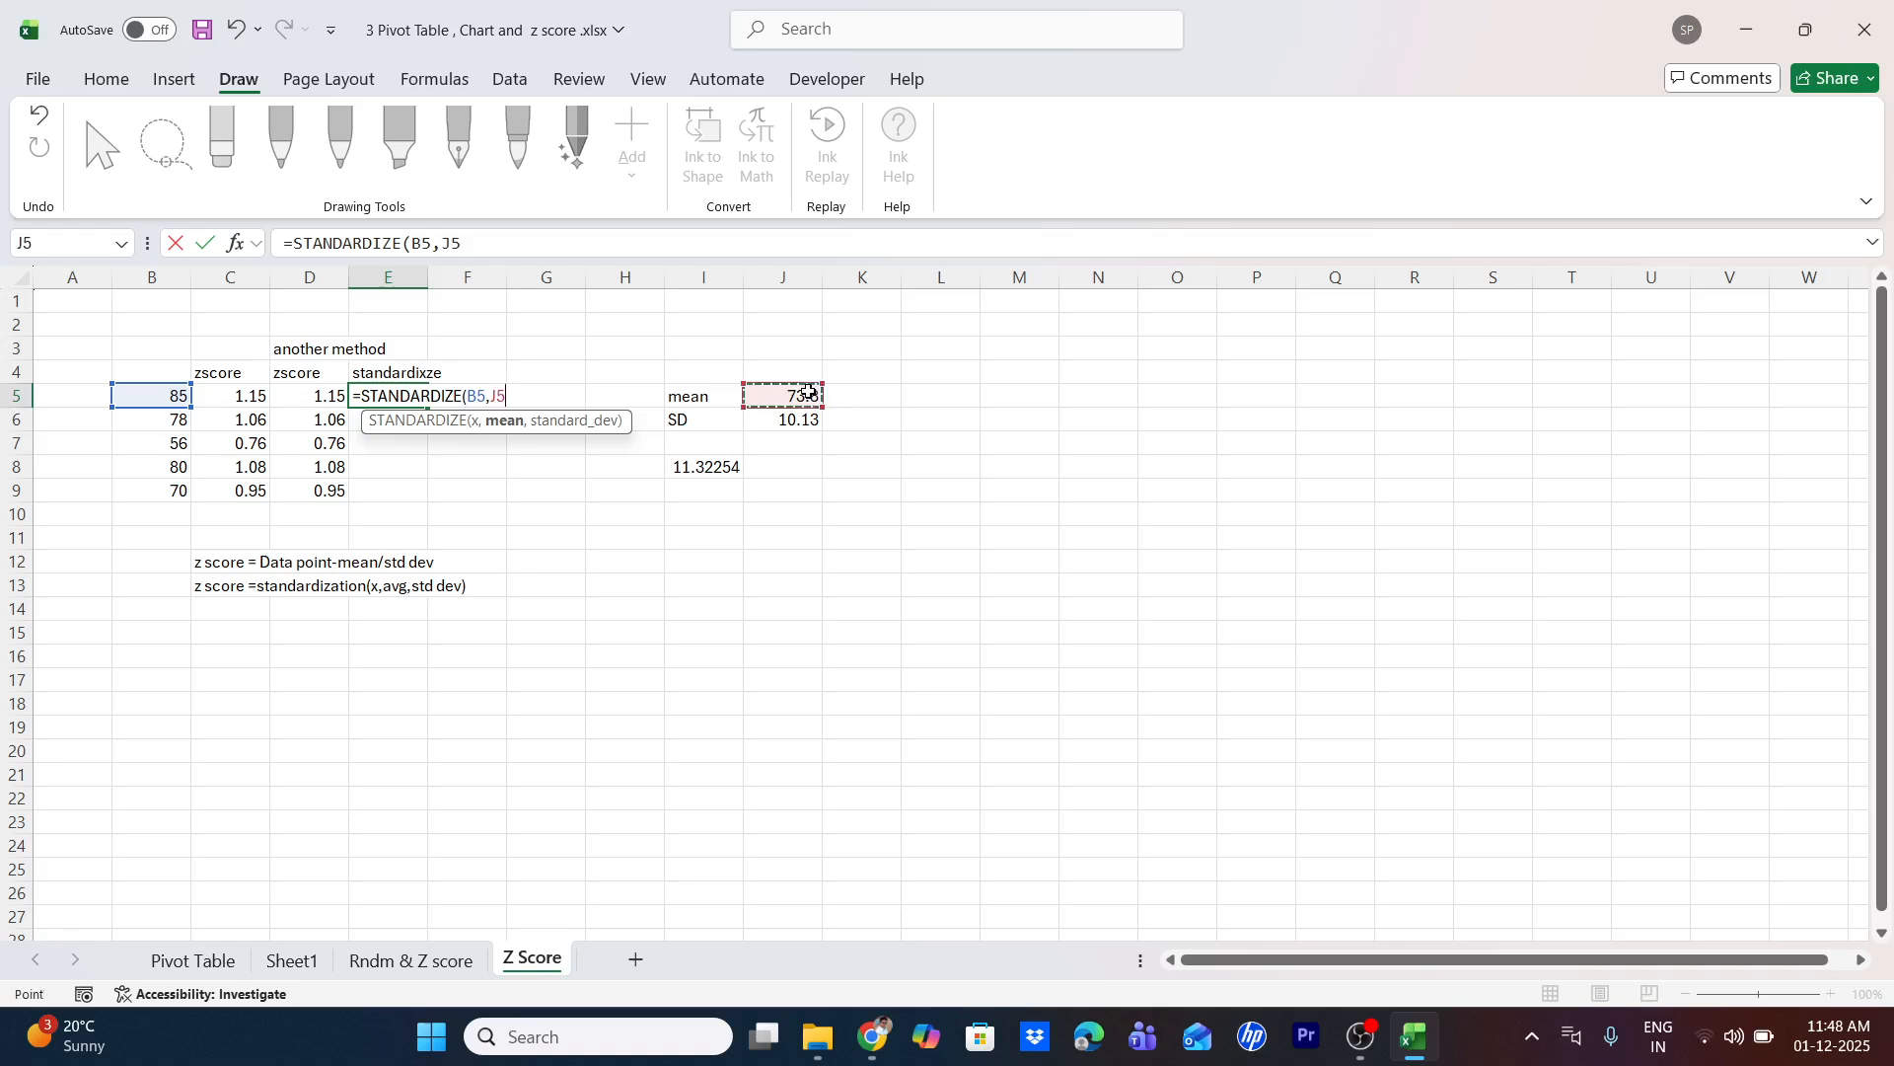
key("F4")
type(",")
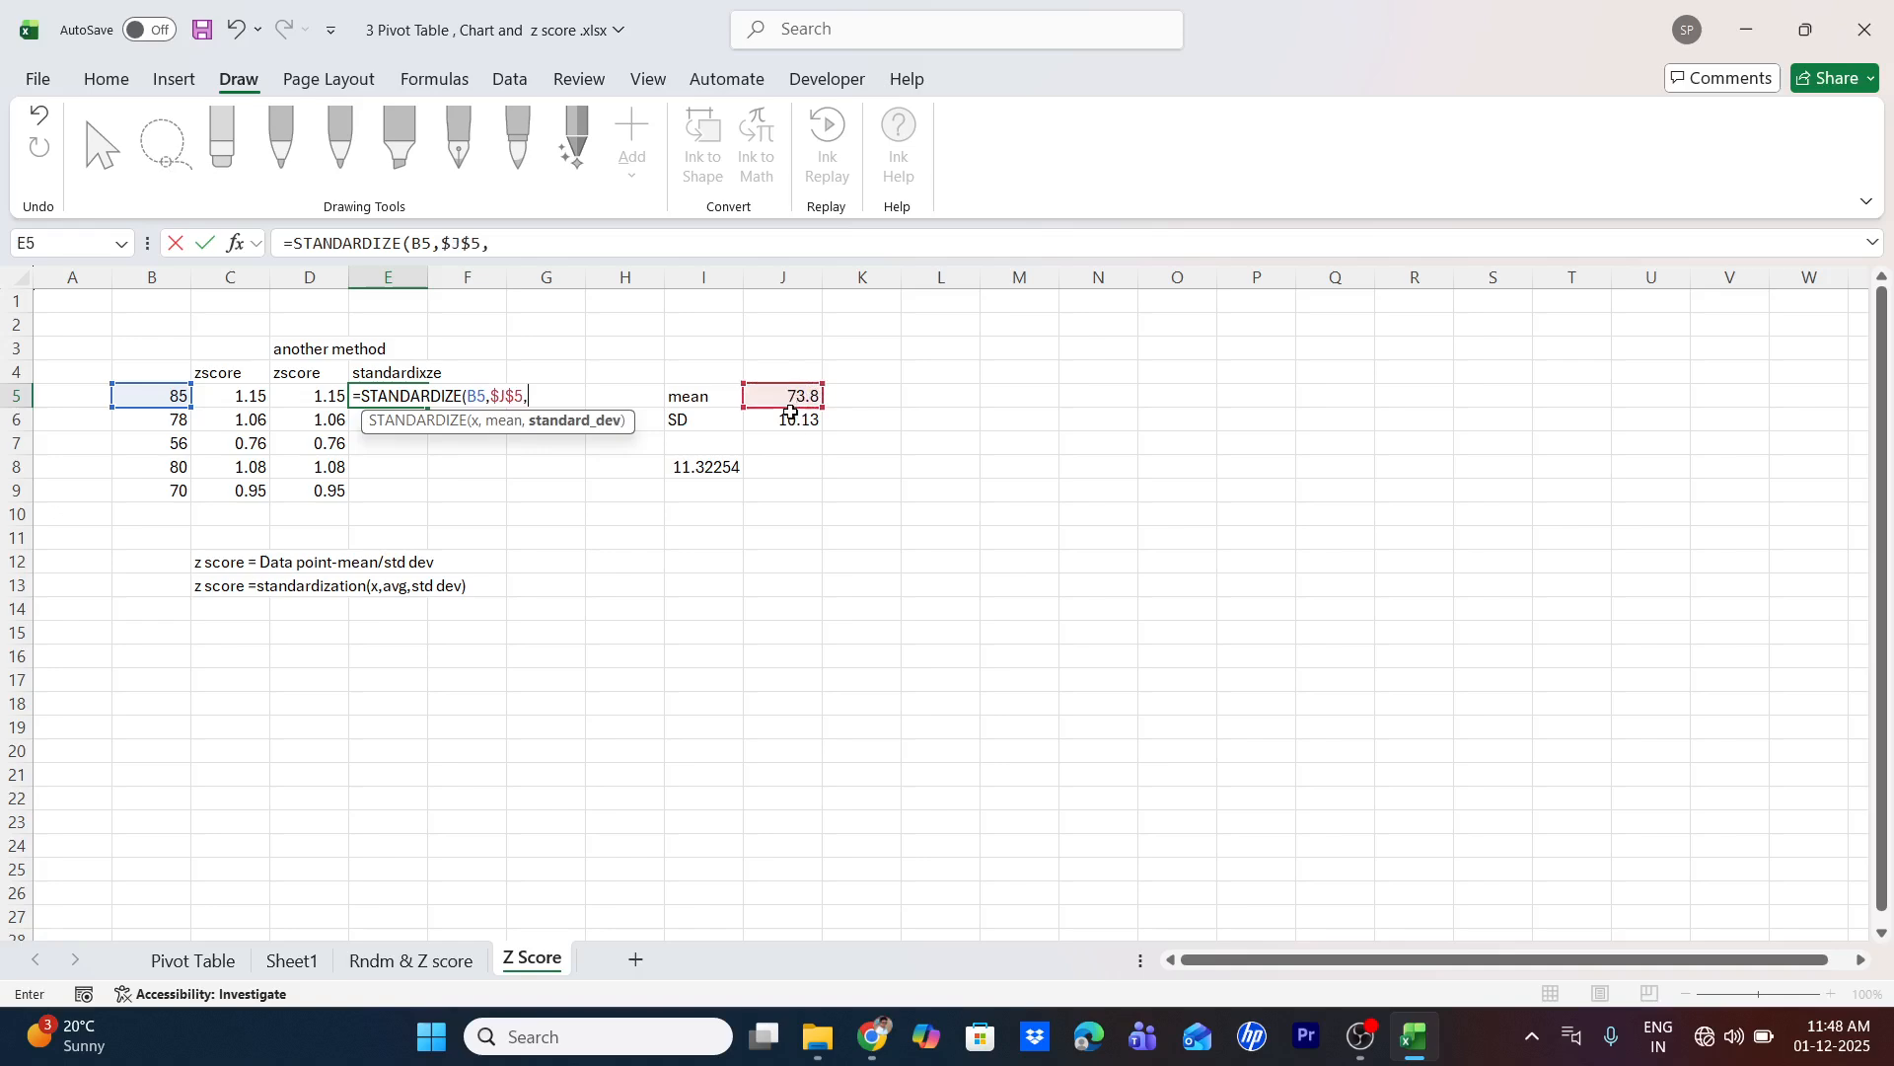
left_click(794, 419)
left_click(735, 464)
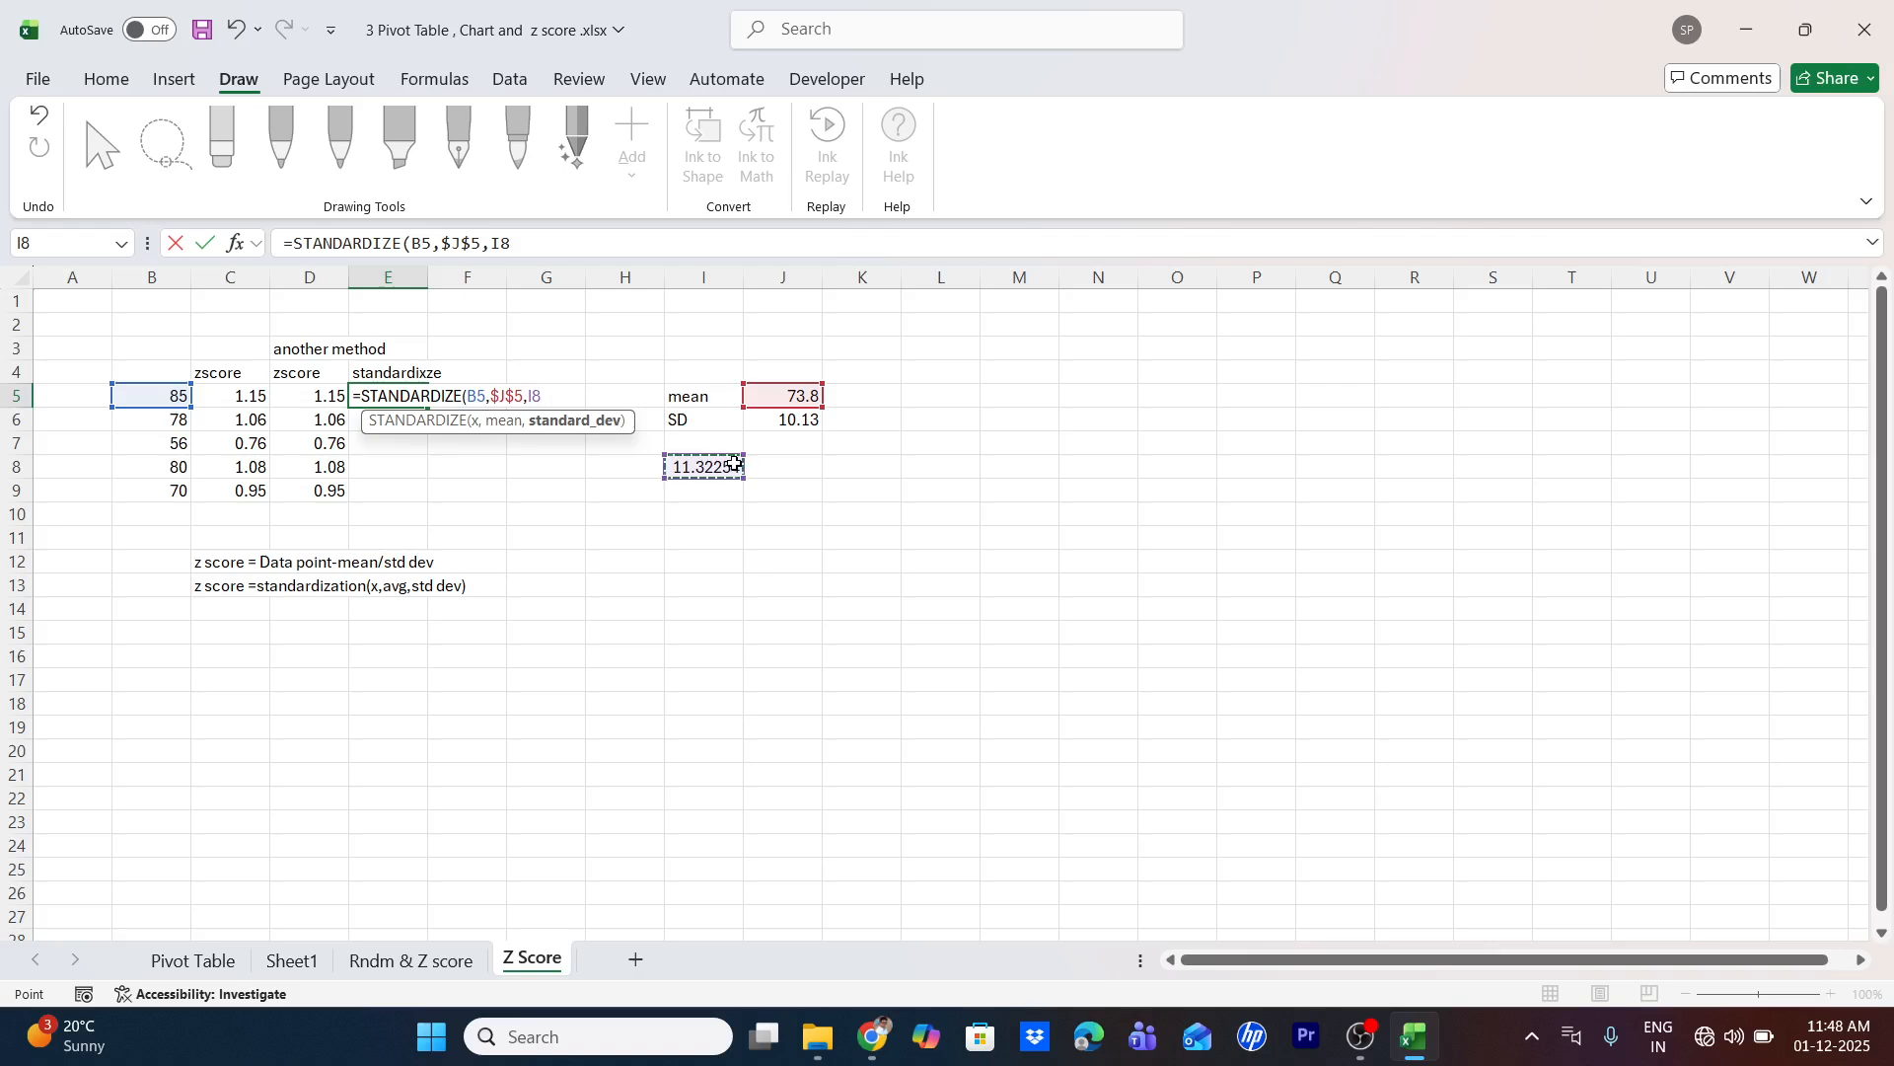
key("F4")
key("Return")
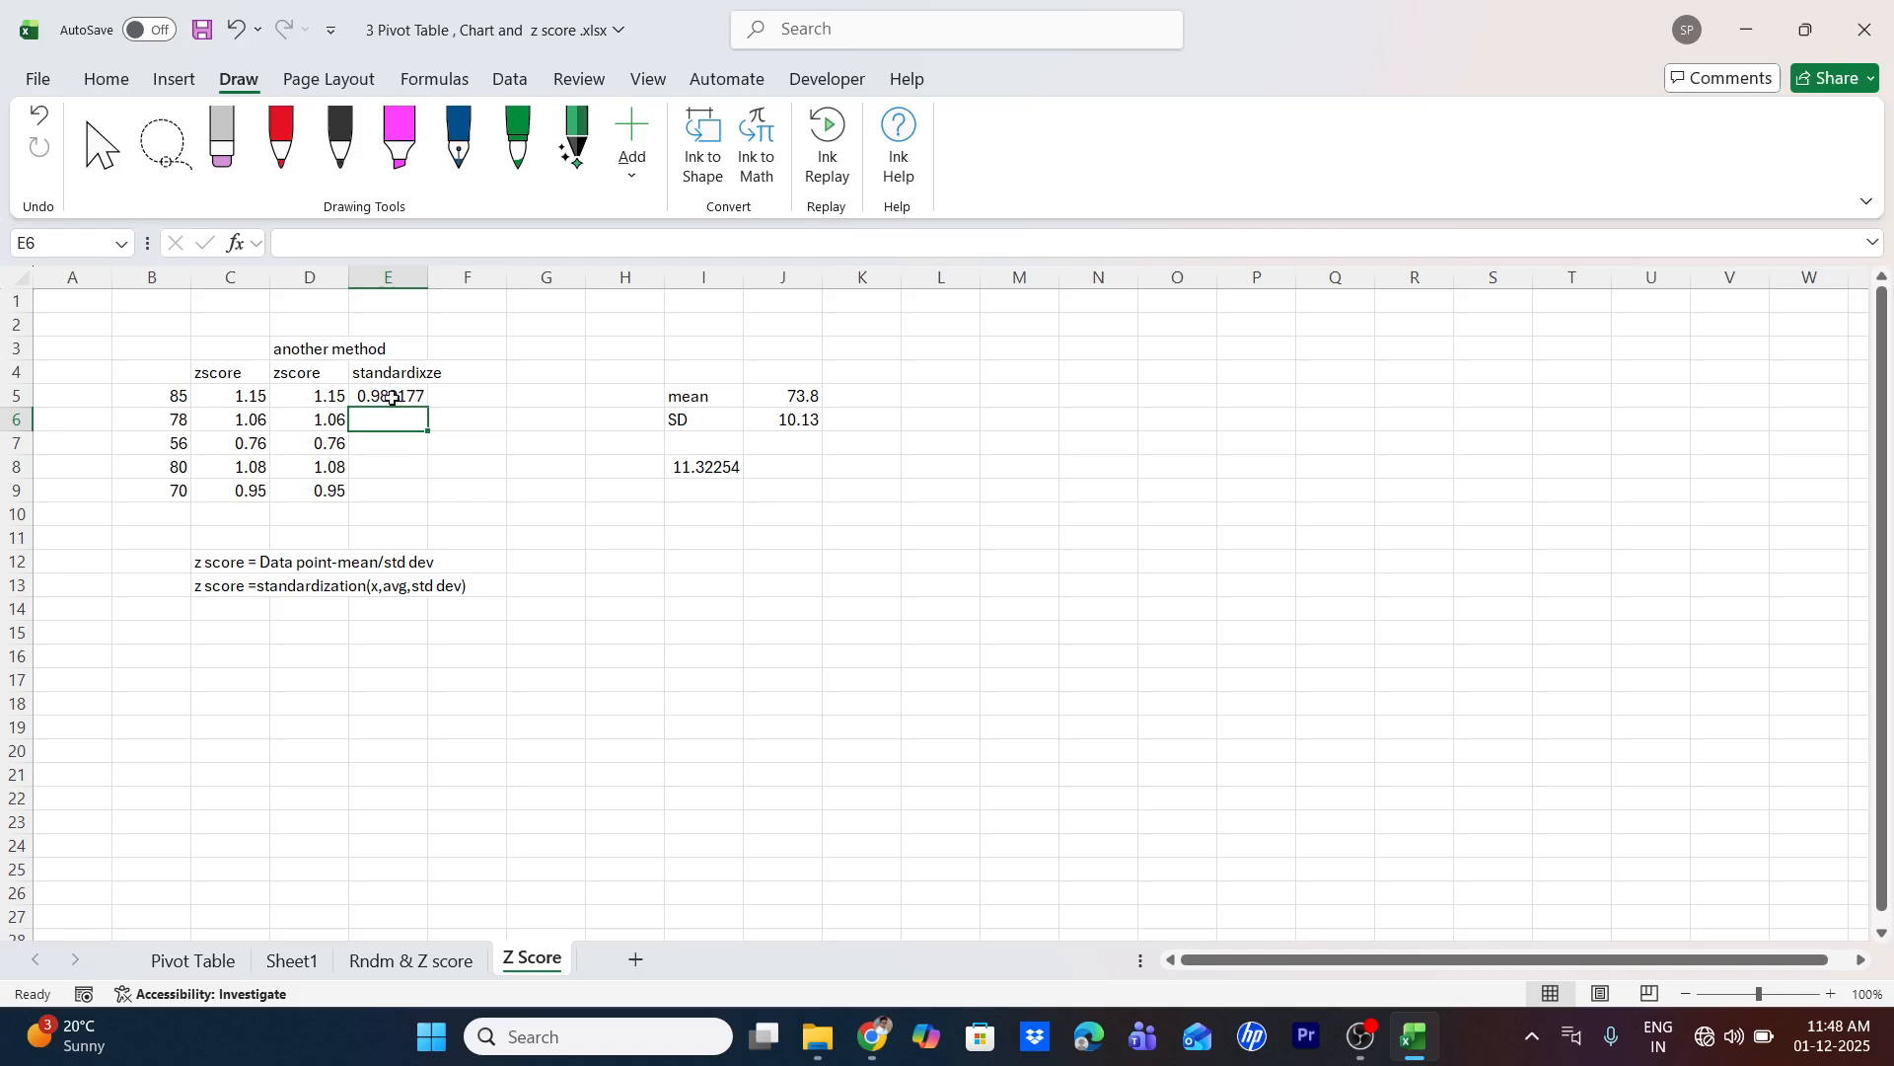
left_click(391, 398)
double_click(426, 406)
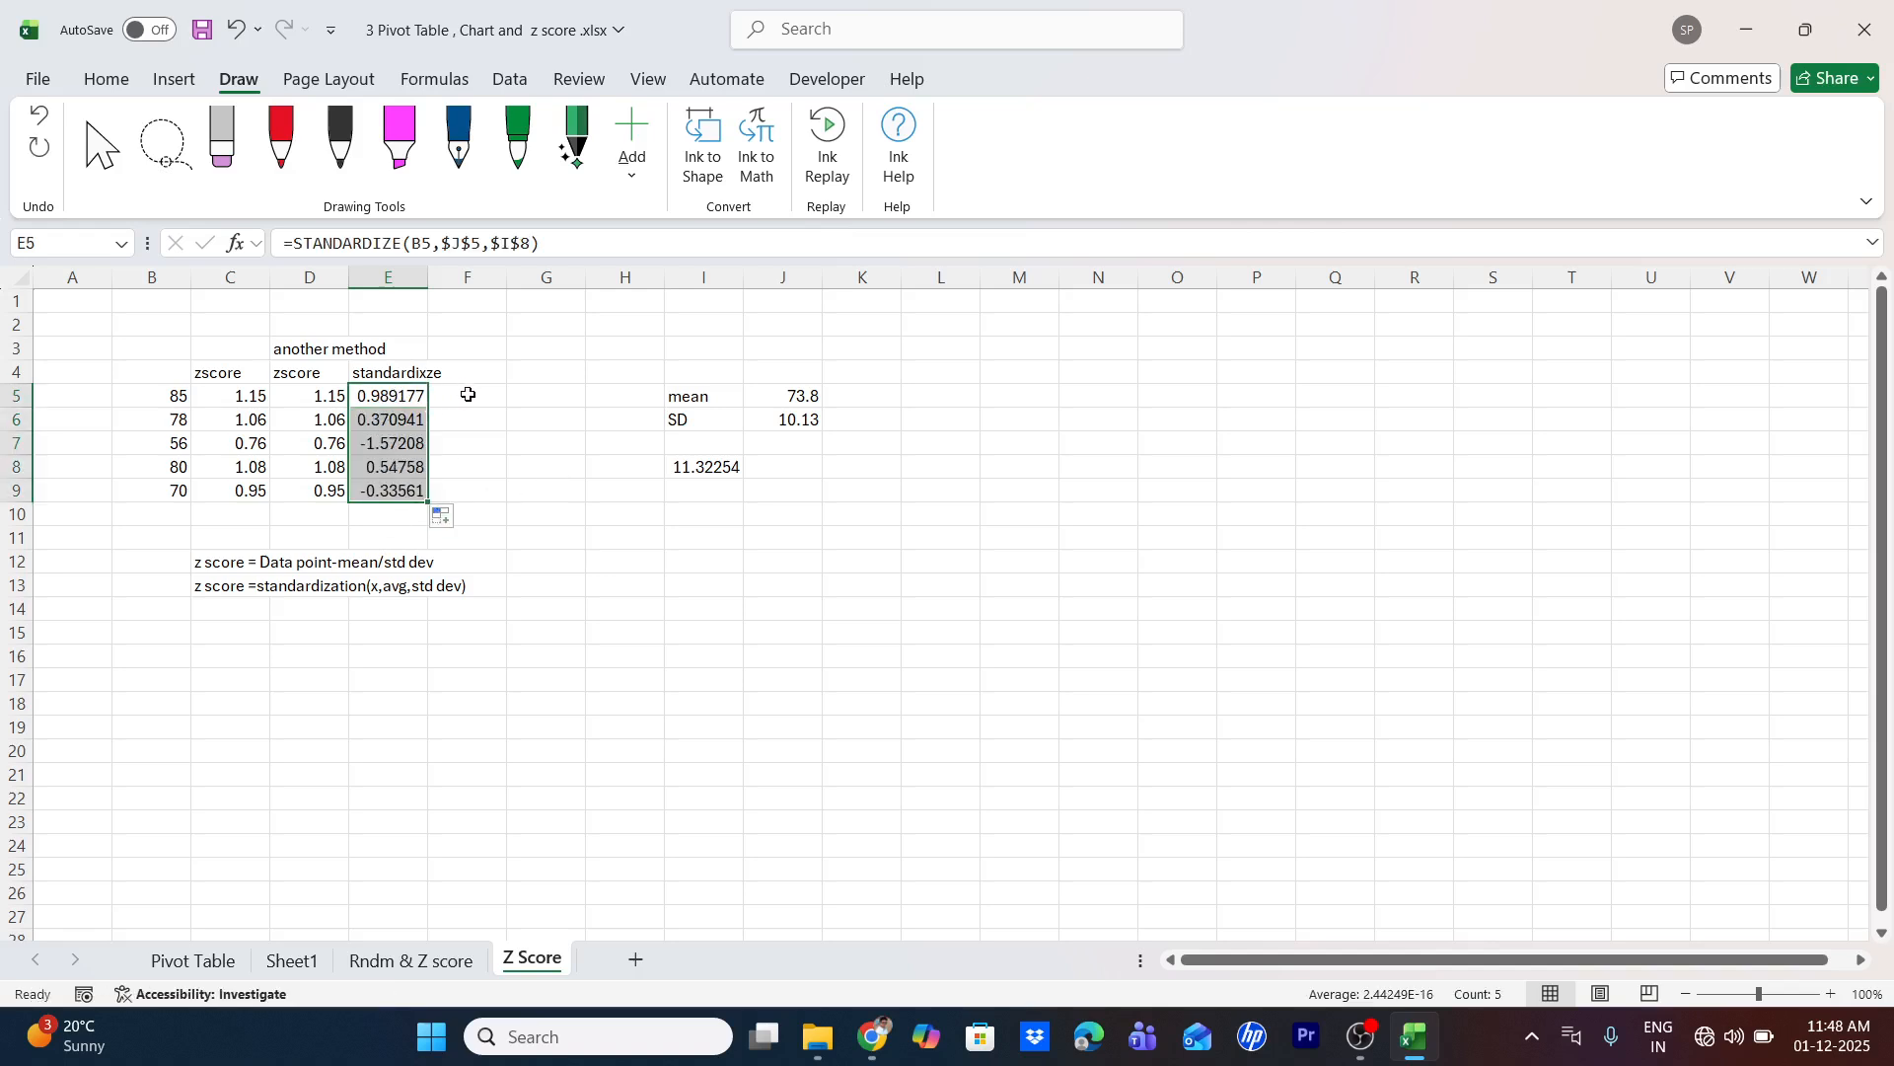
Calculate the first data point's z-score manually in cell F5 with =(B5-$J$5)/$I$8
left_click(468, 395)
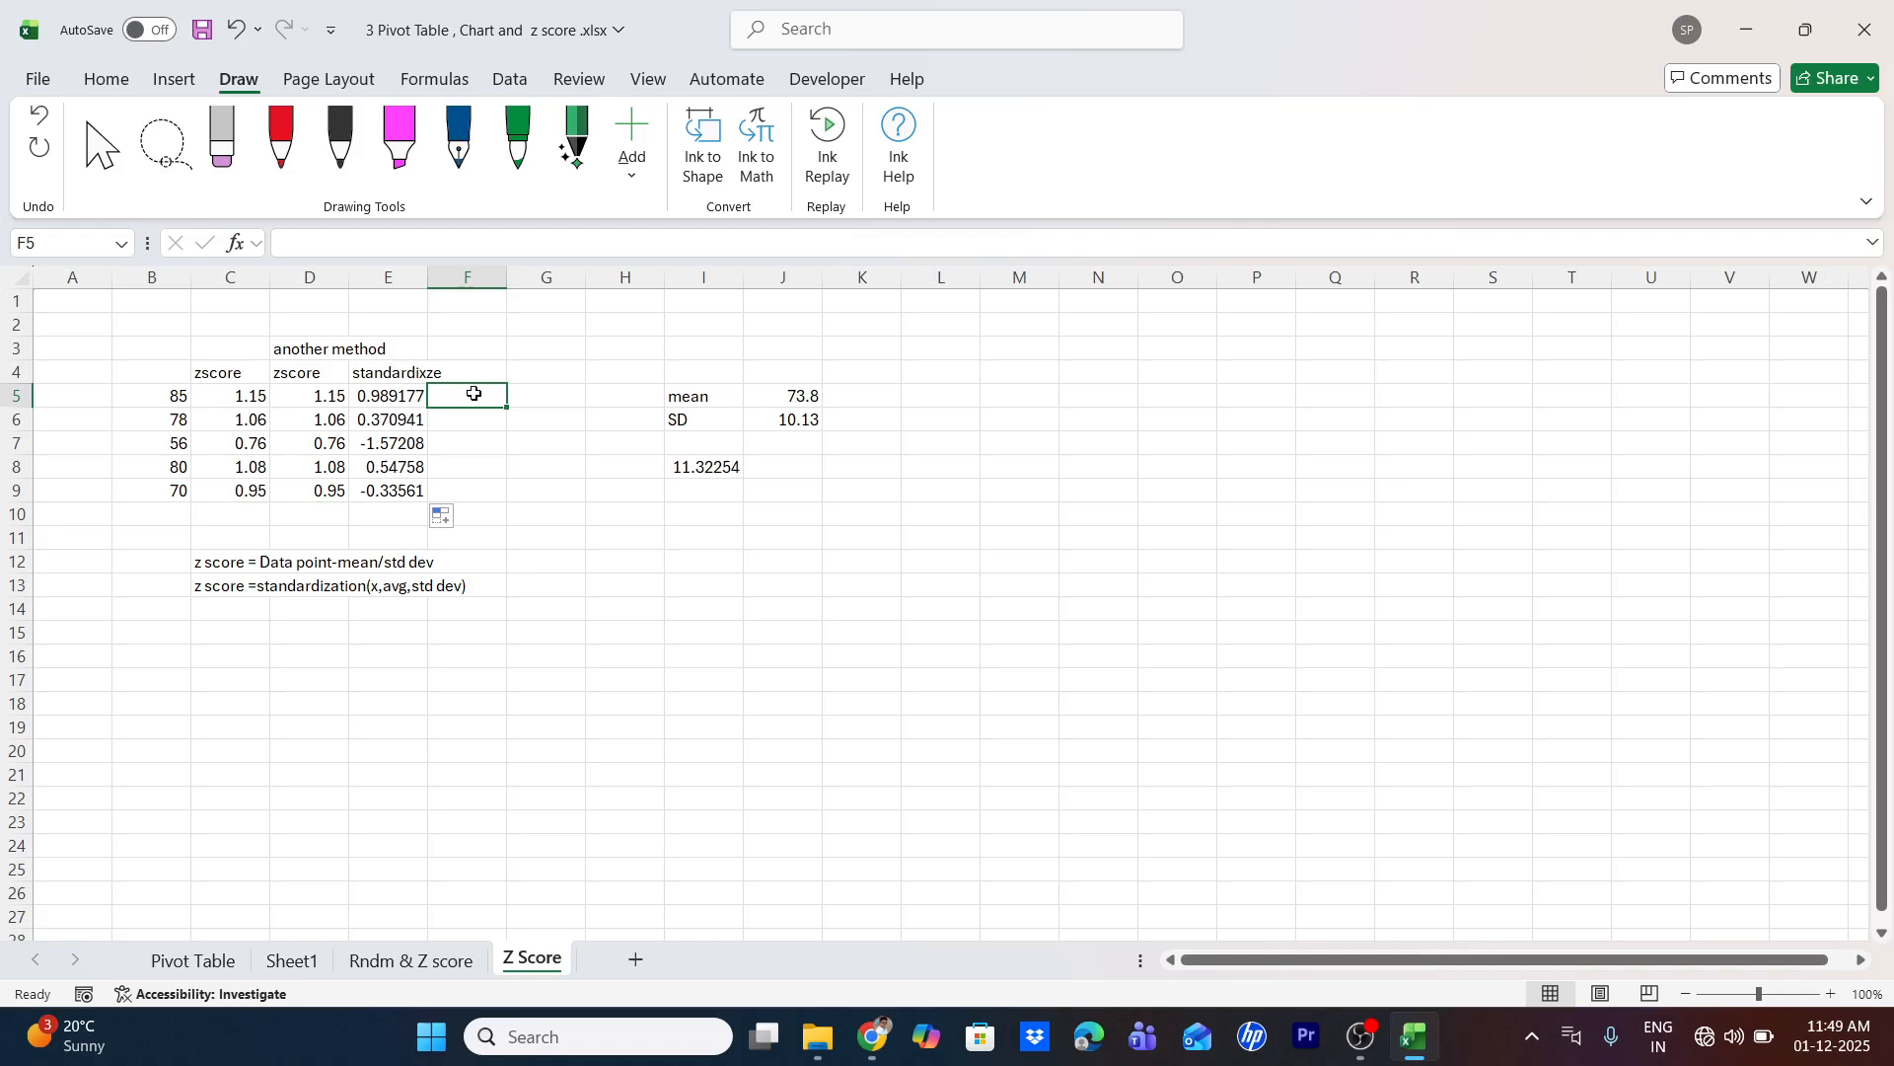
type("=")
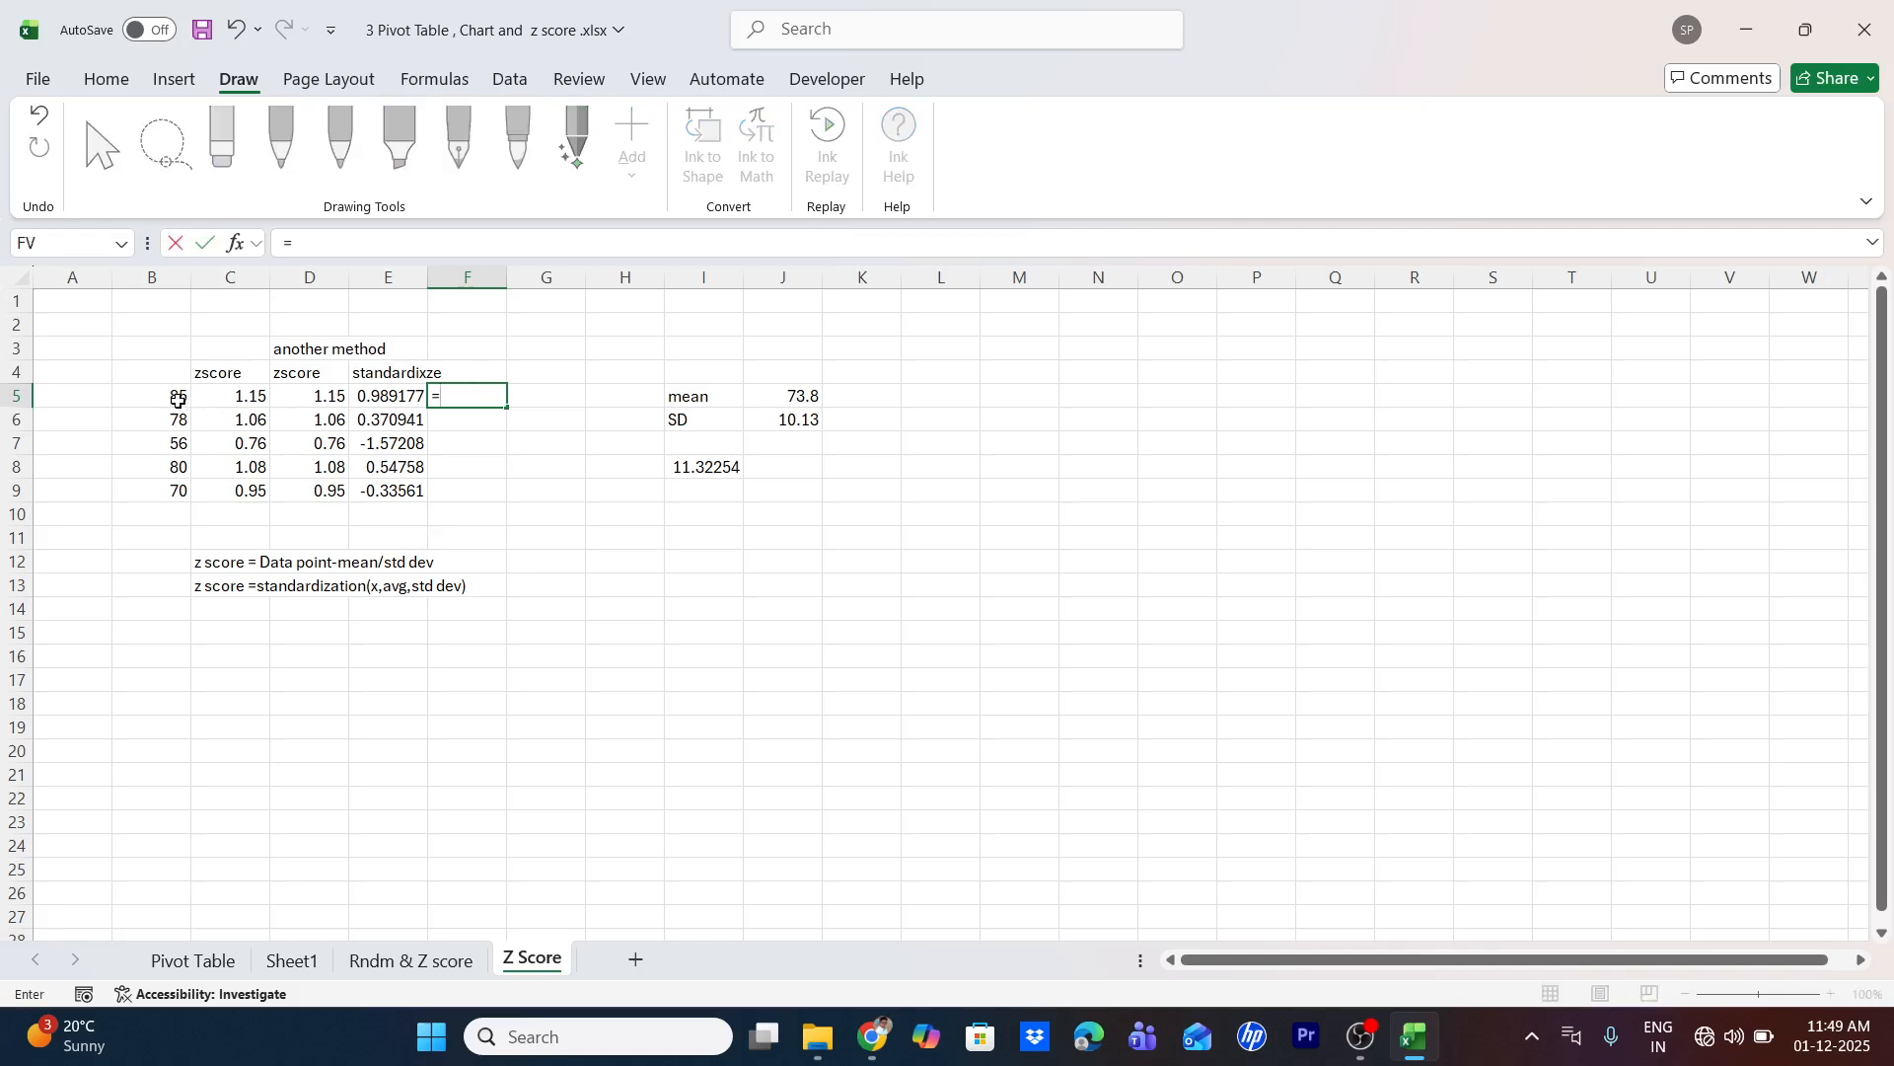
left_click(176, 398)
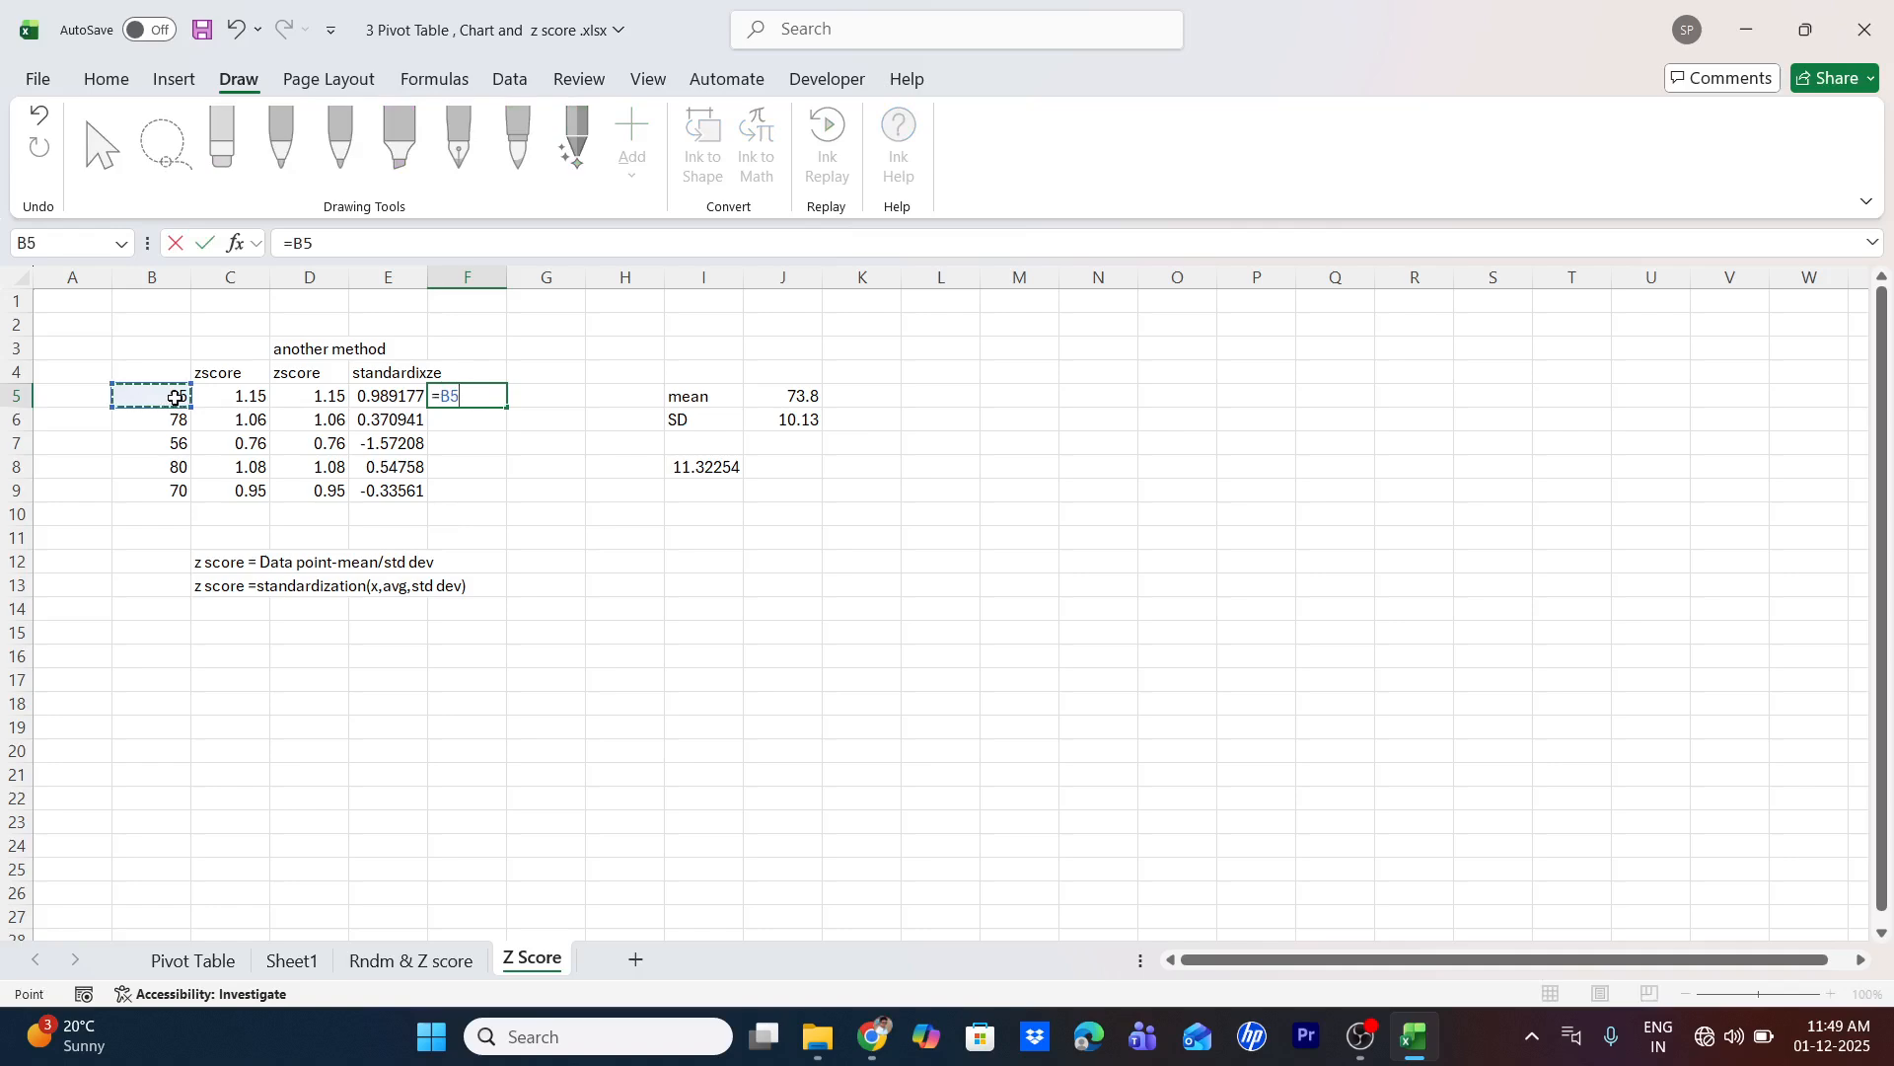
key("BackSpace")
key("BackSpace")
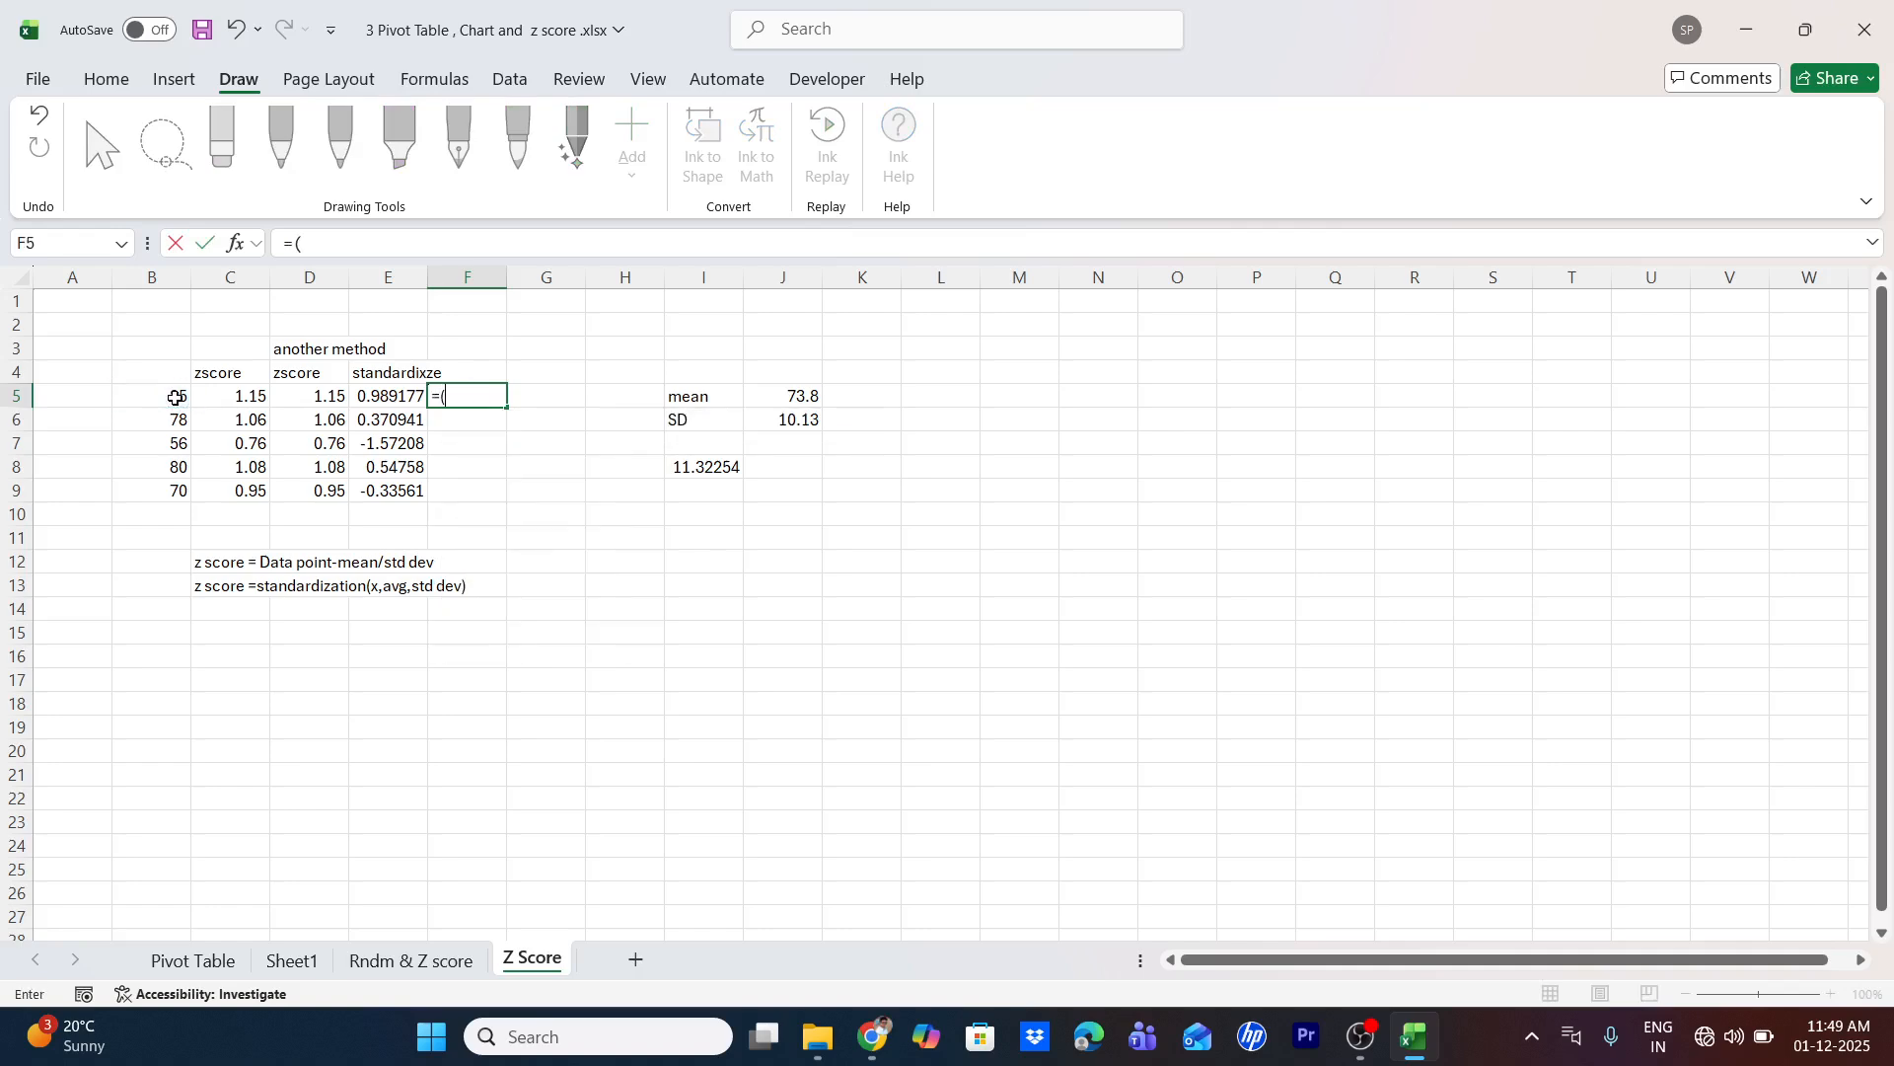
type("(")
left_click(176, 398)
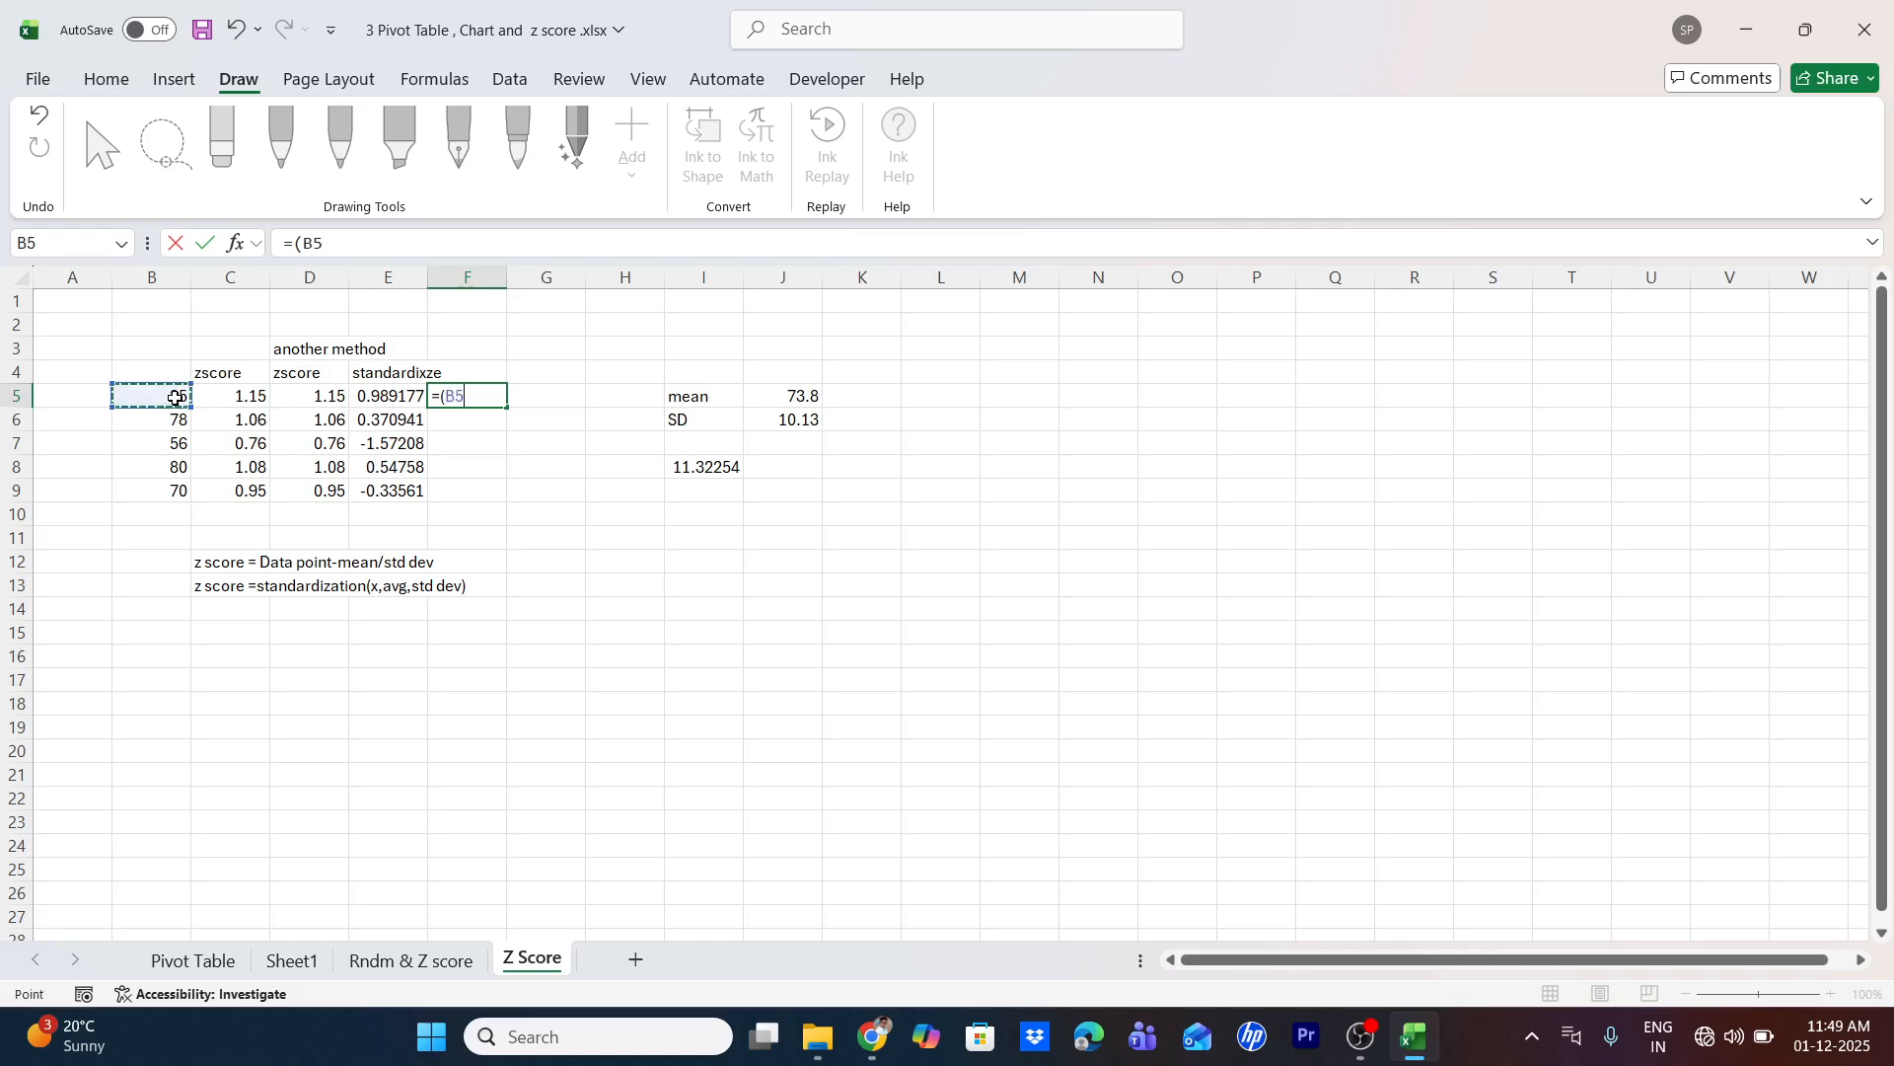
type("-")
left_click(775, 397)
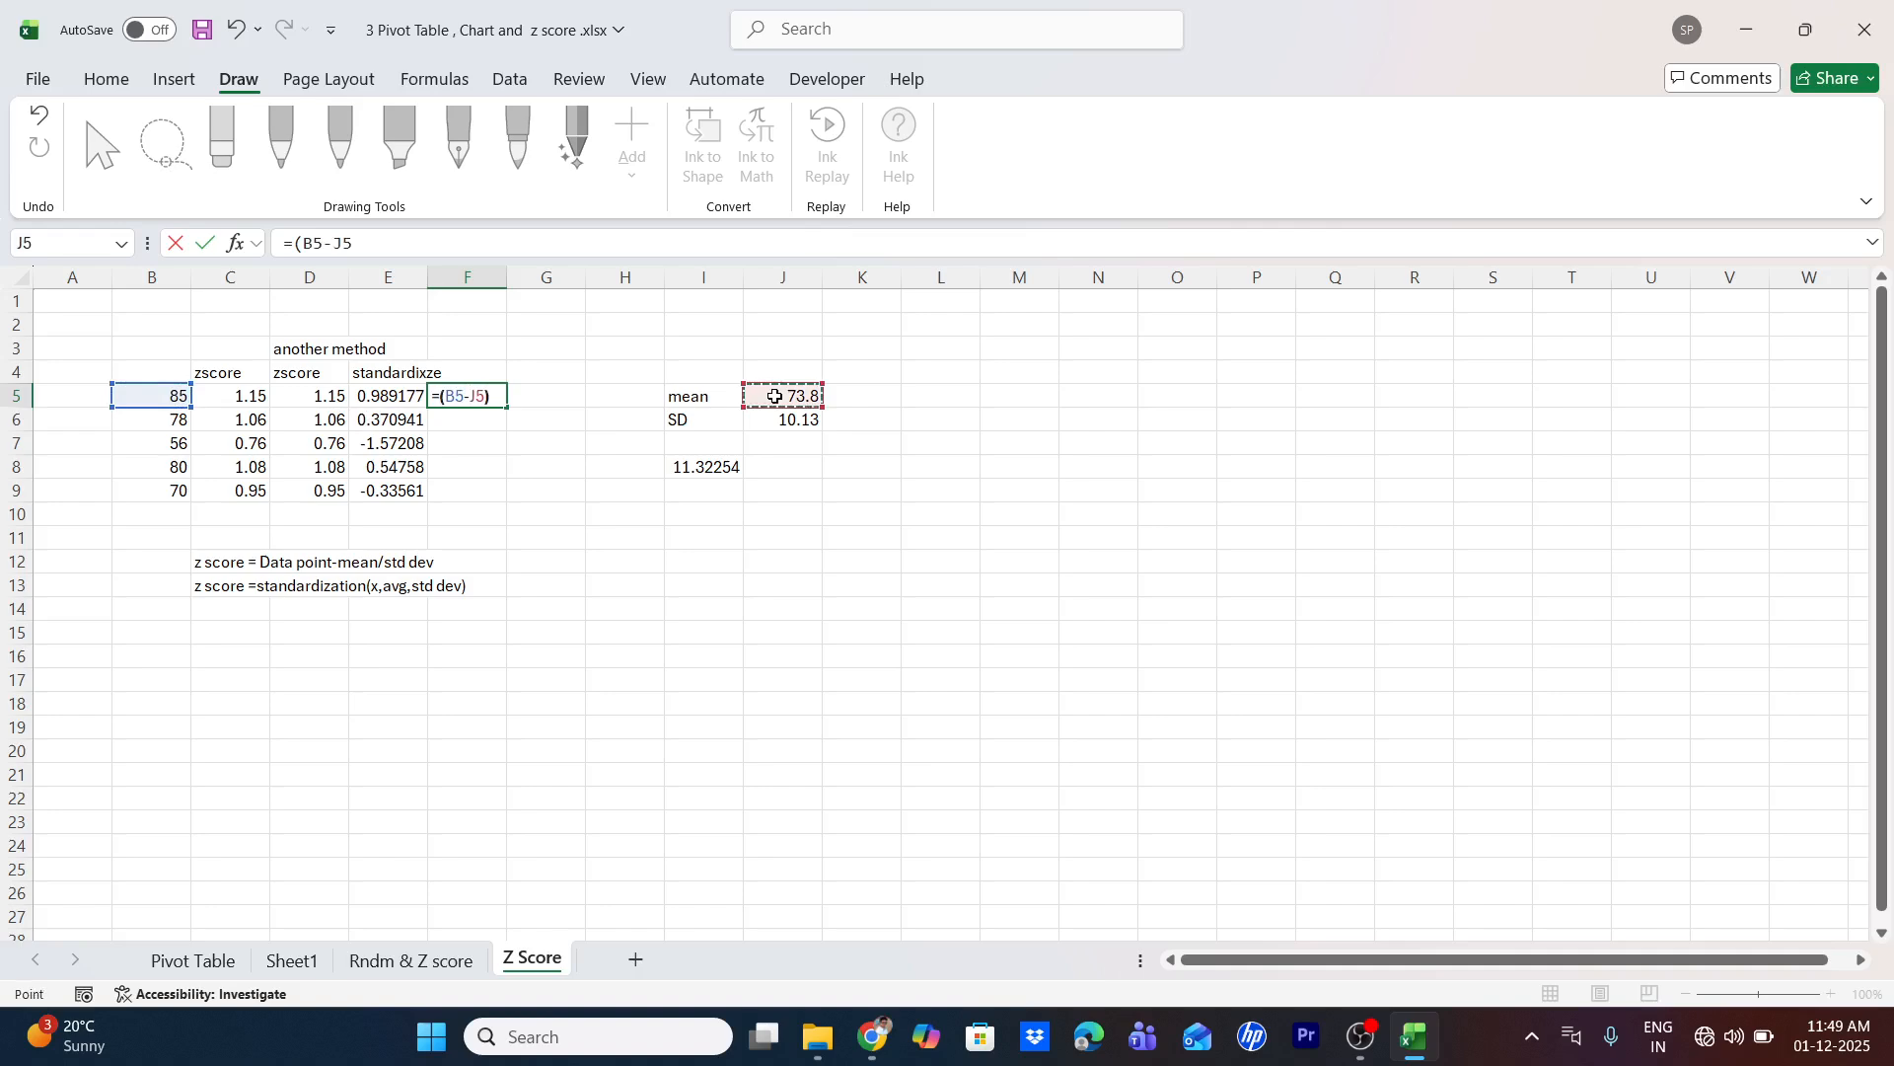
type(")")
key("F4")
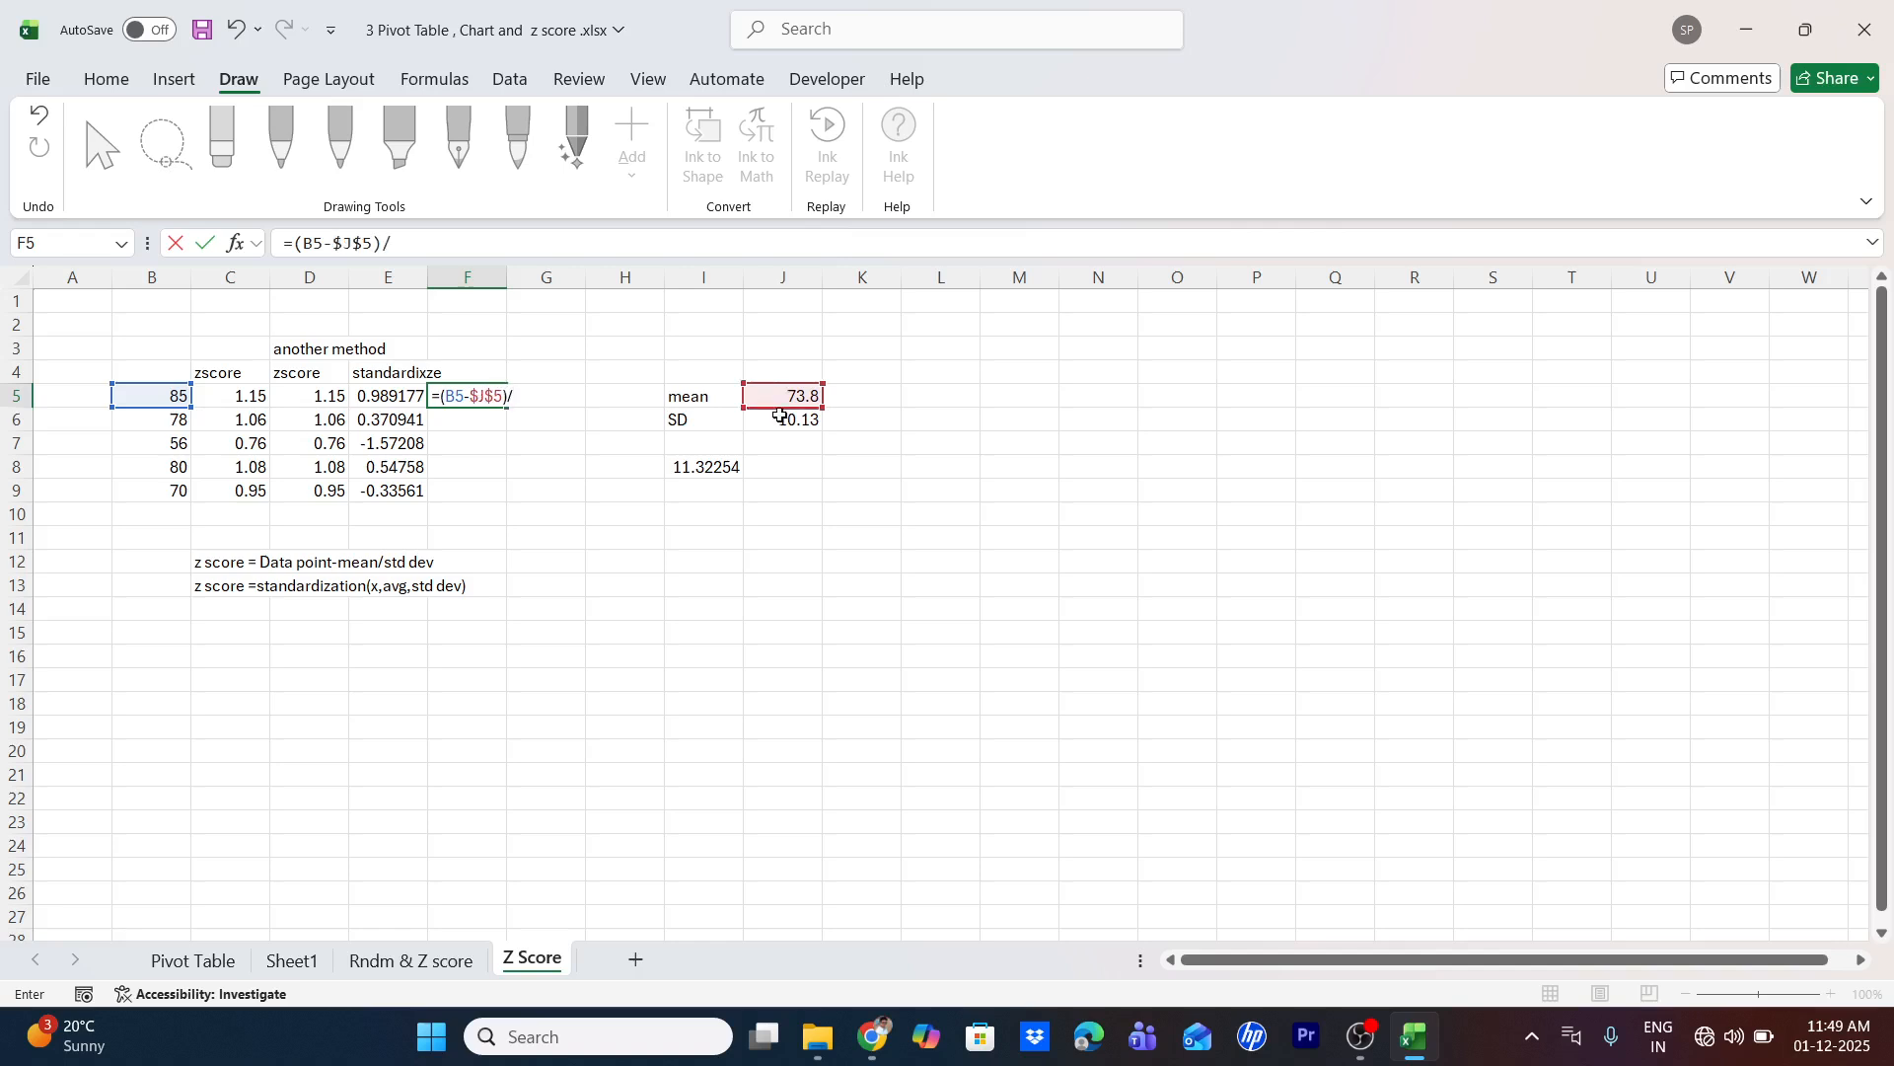
left_click(728, 466)
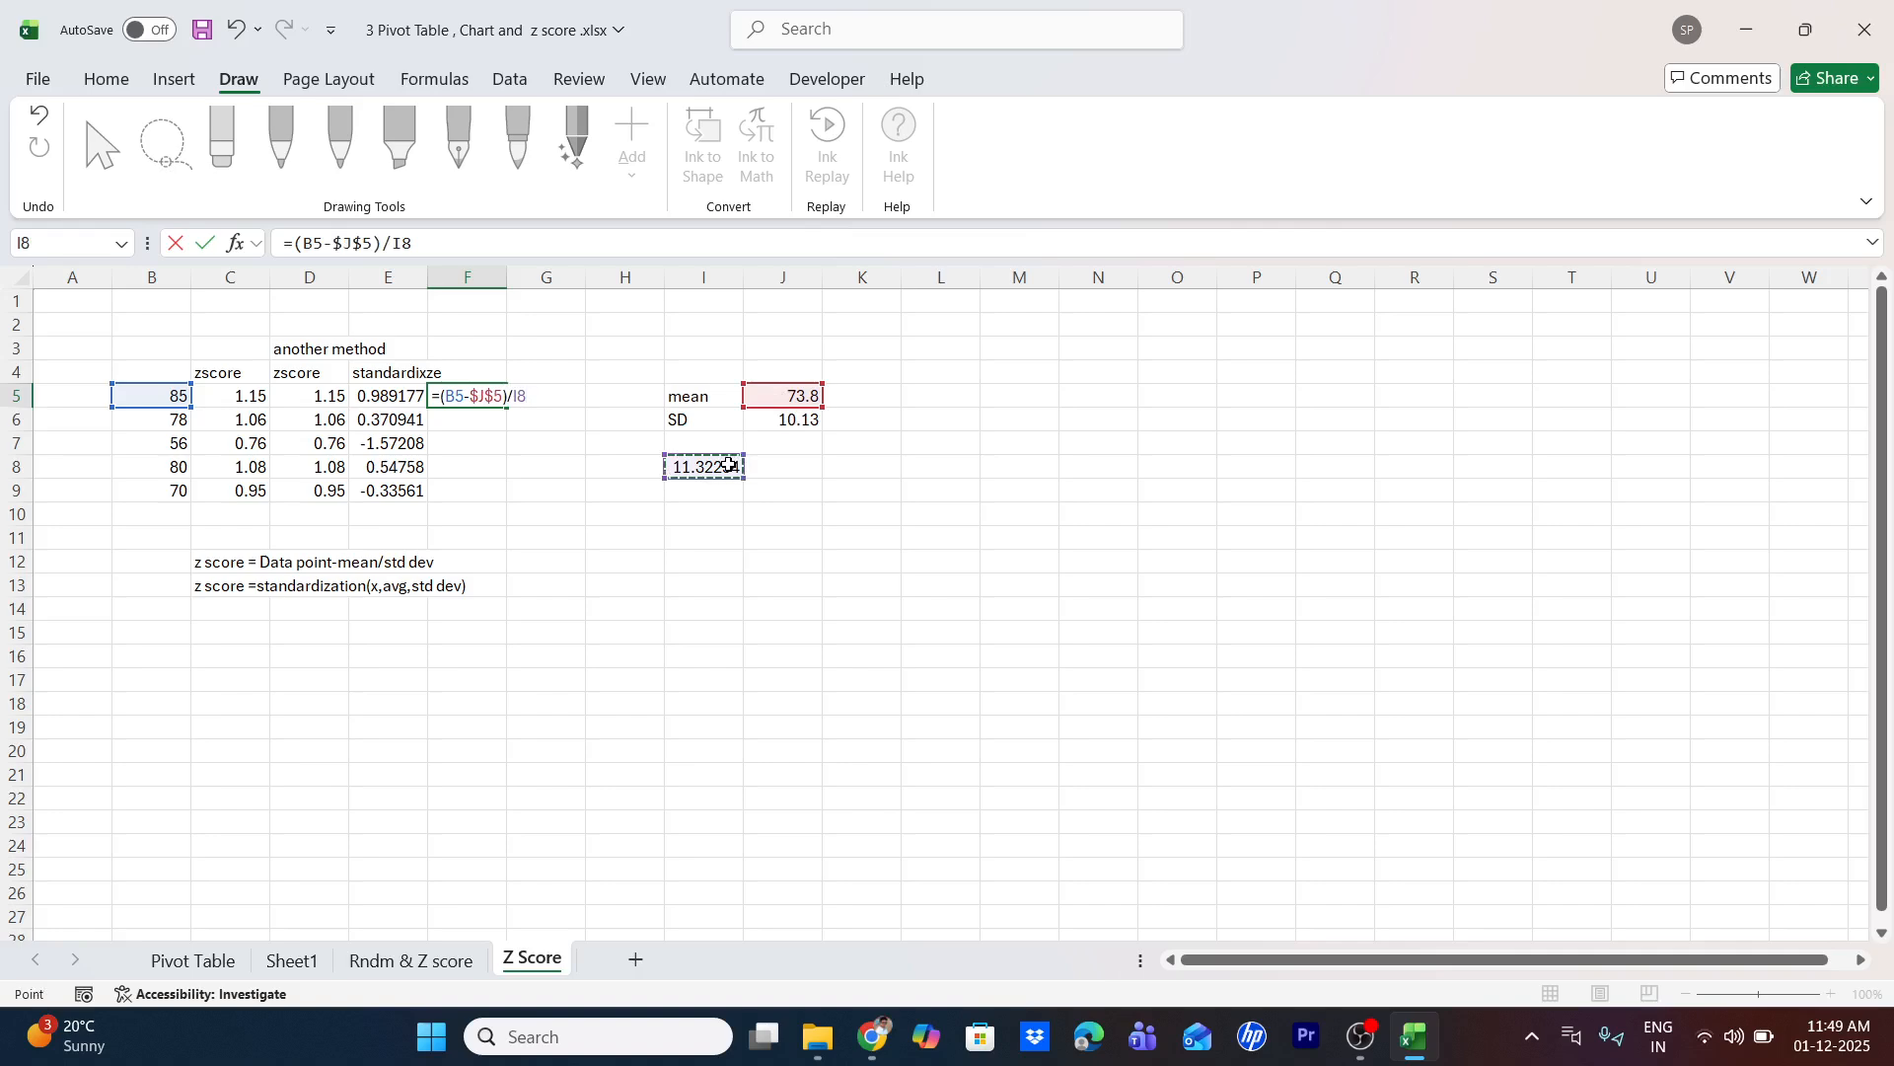
key("F4")
key("Return")
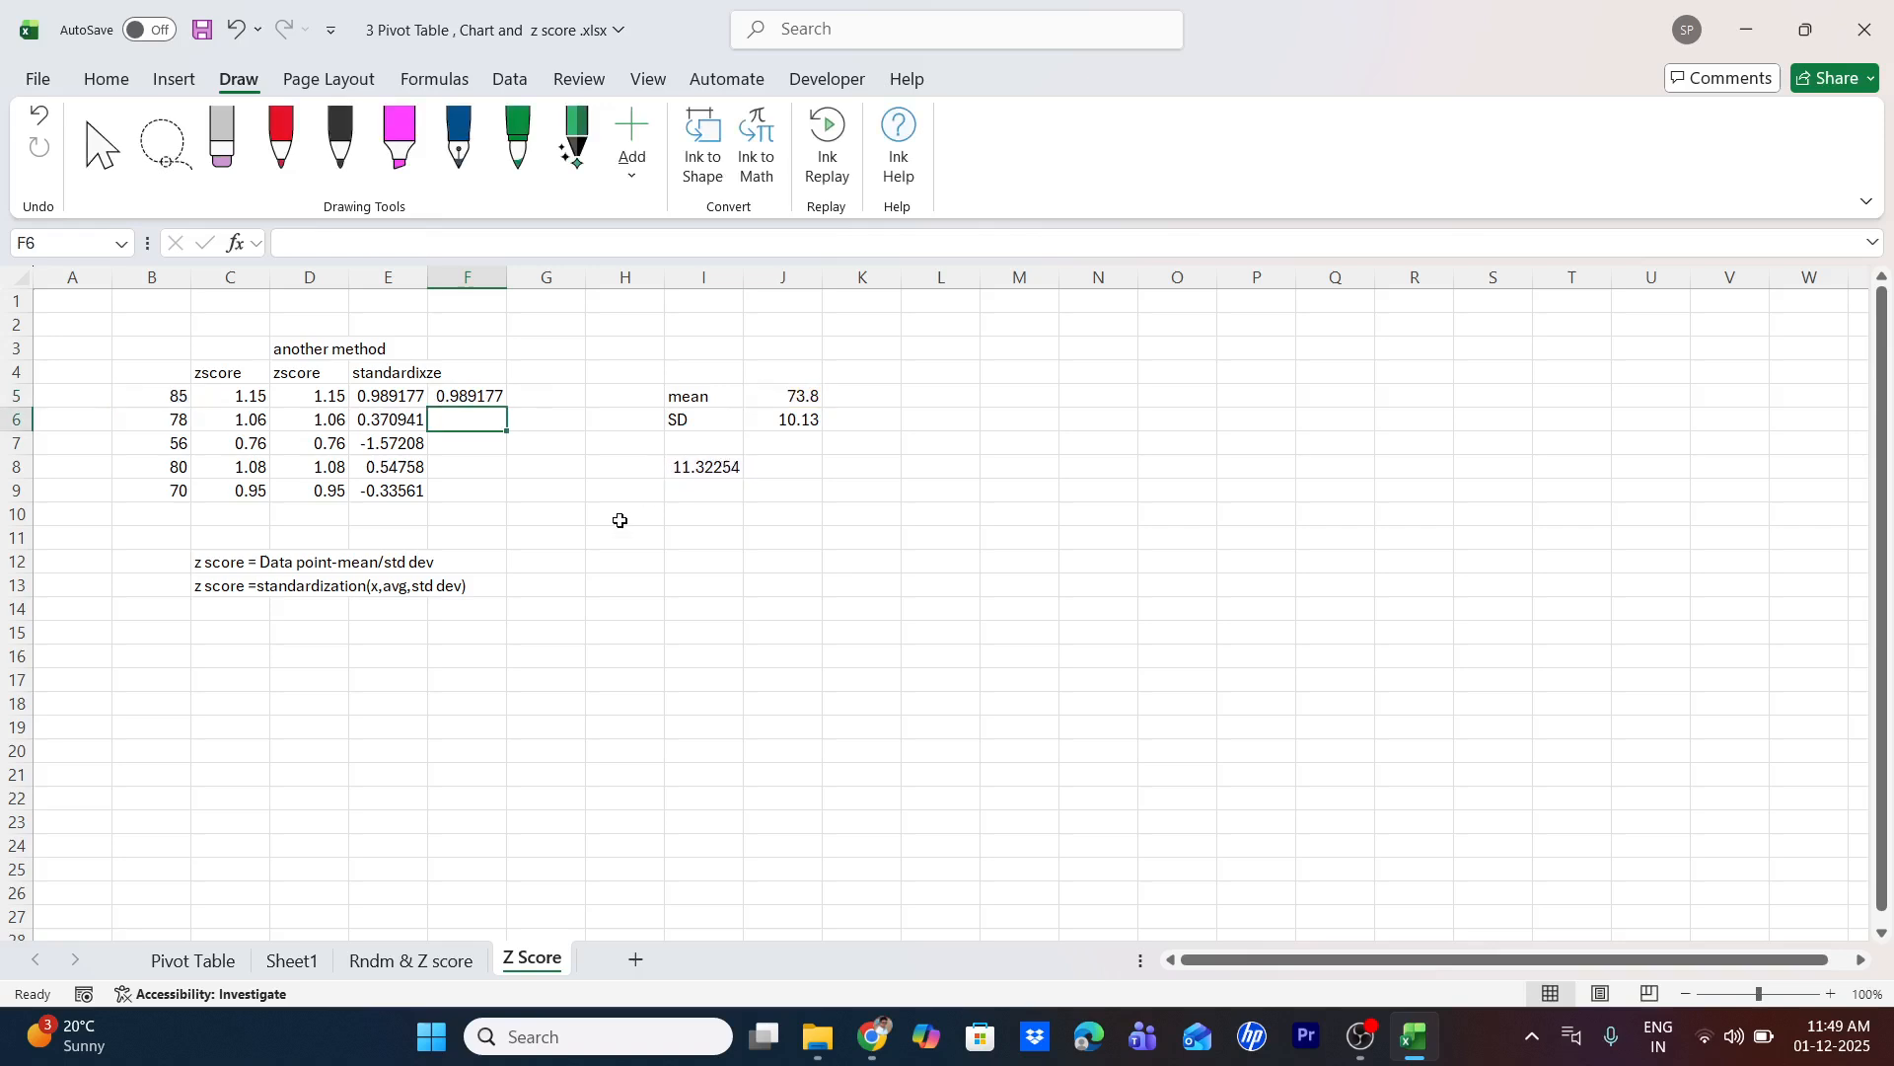
Fill the manual z-score formula from F5 down to F9, and check the standard deviation formula in I8
left_click(497, 393)
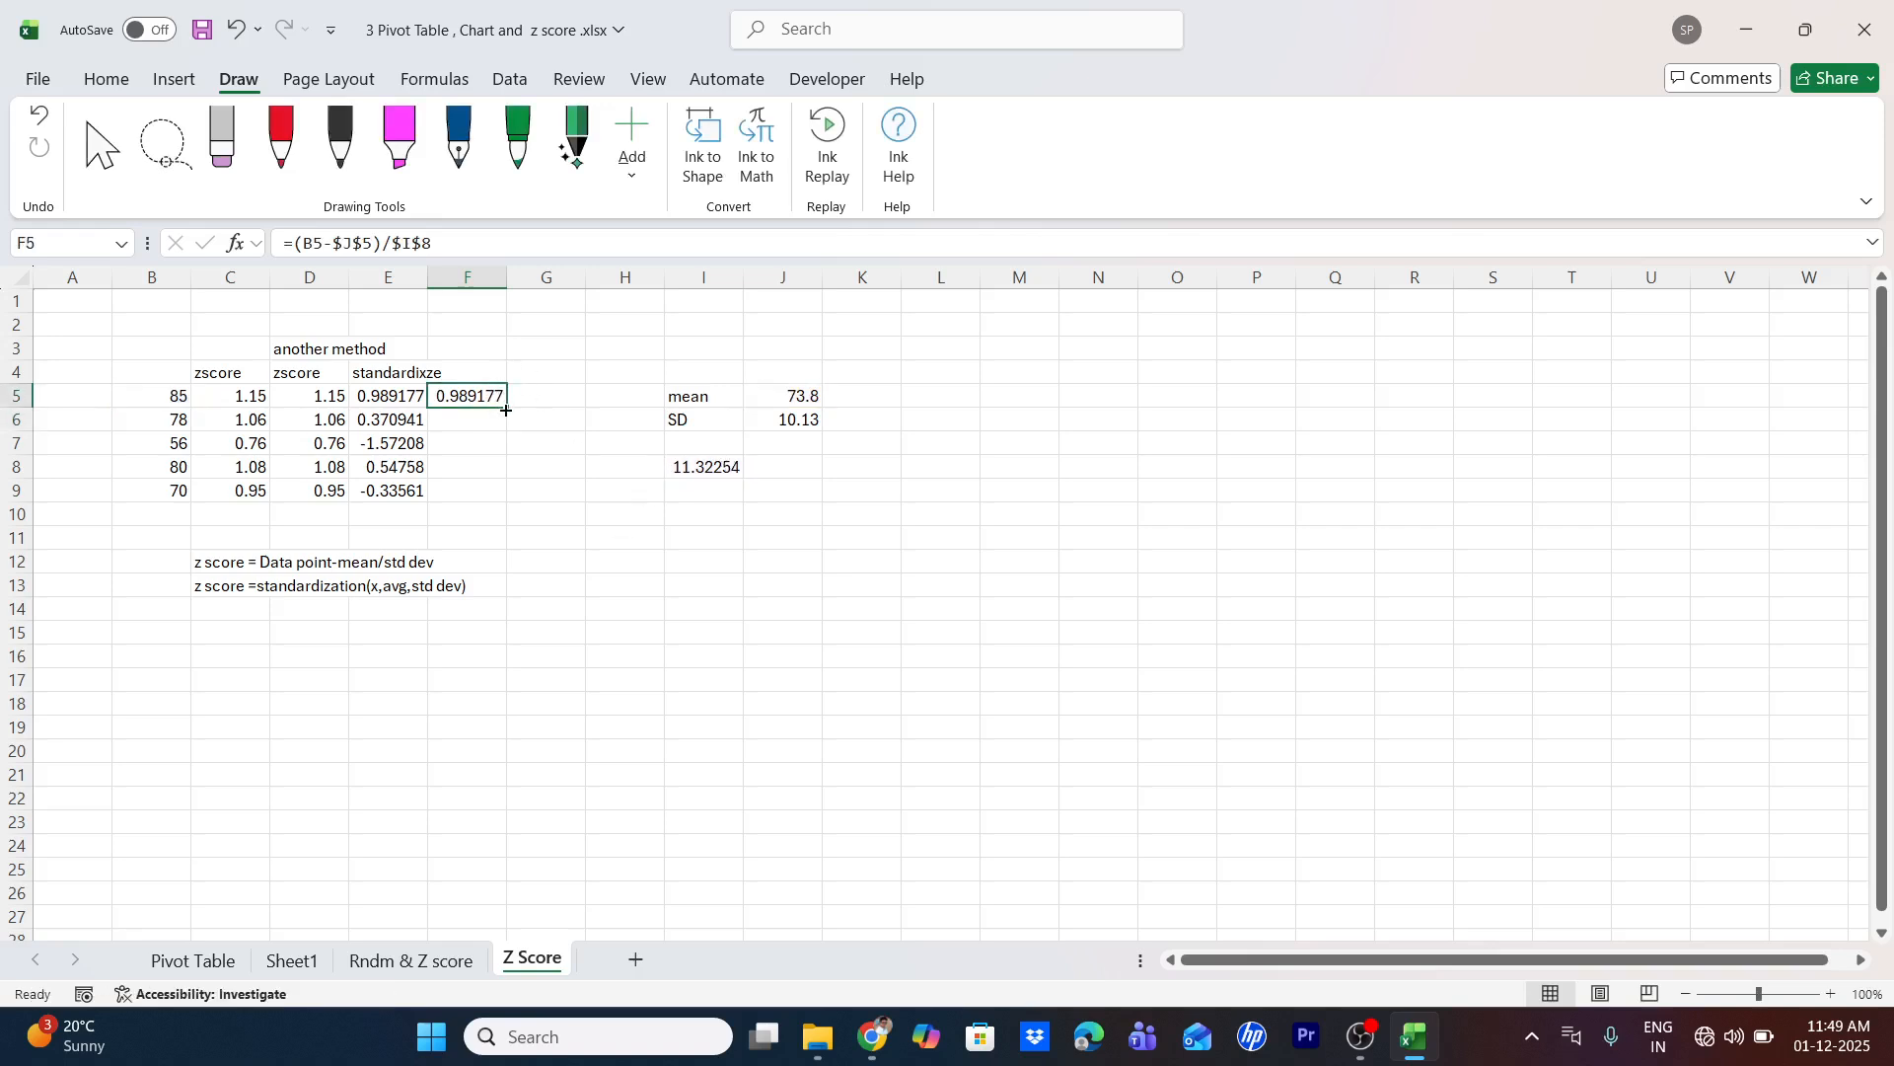
double_click(507, 410)
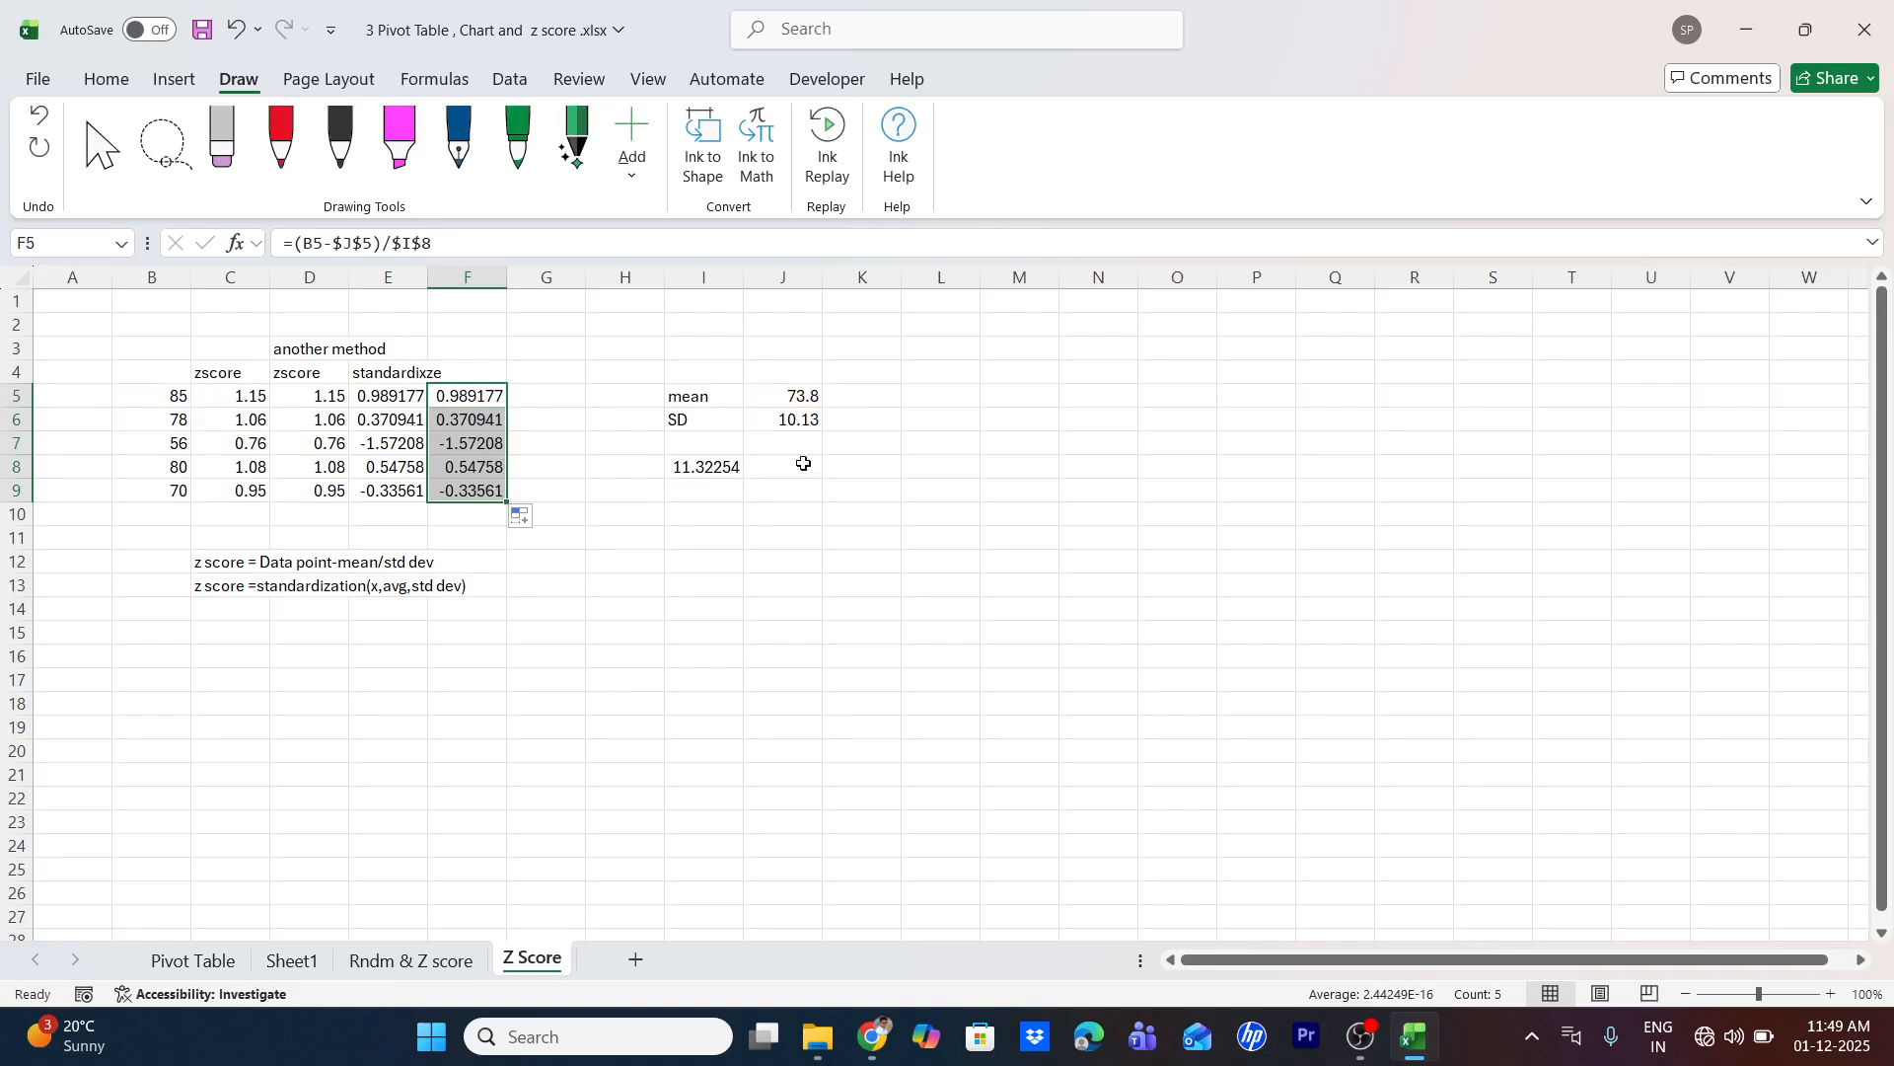
left_click(717, 467)
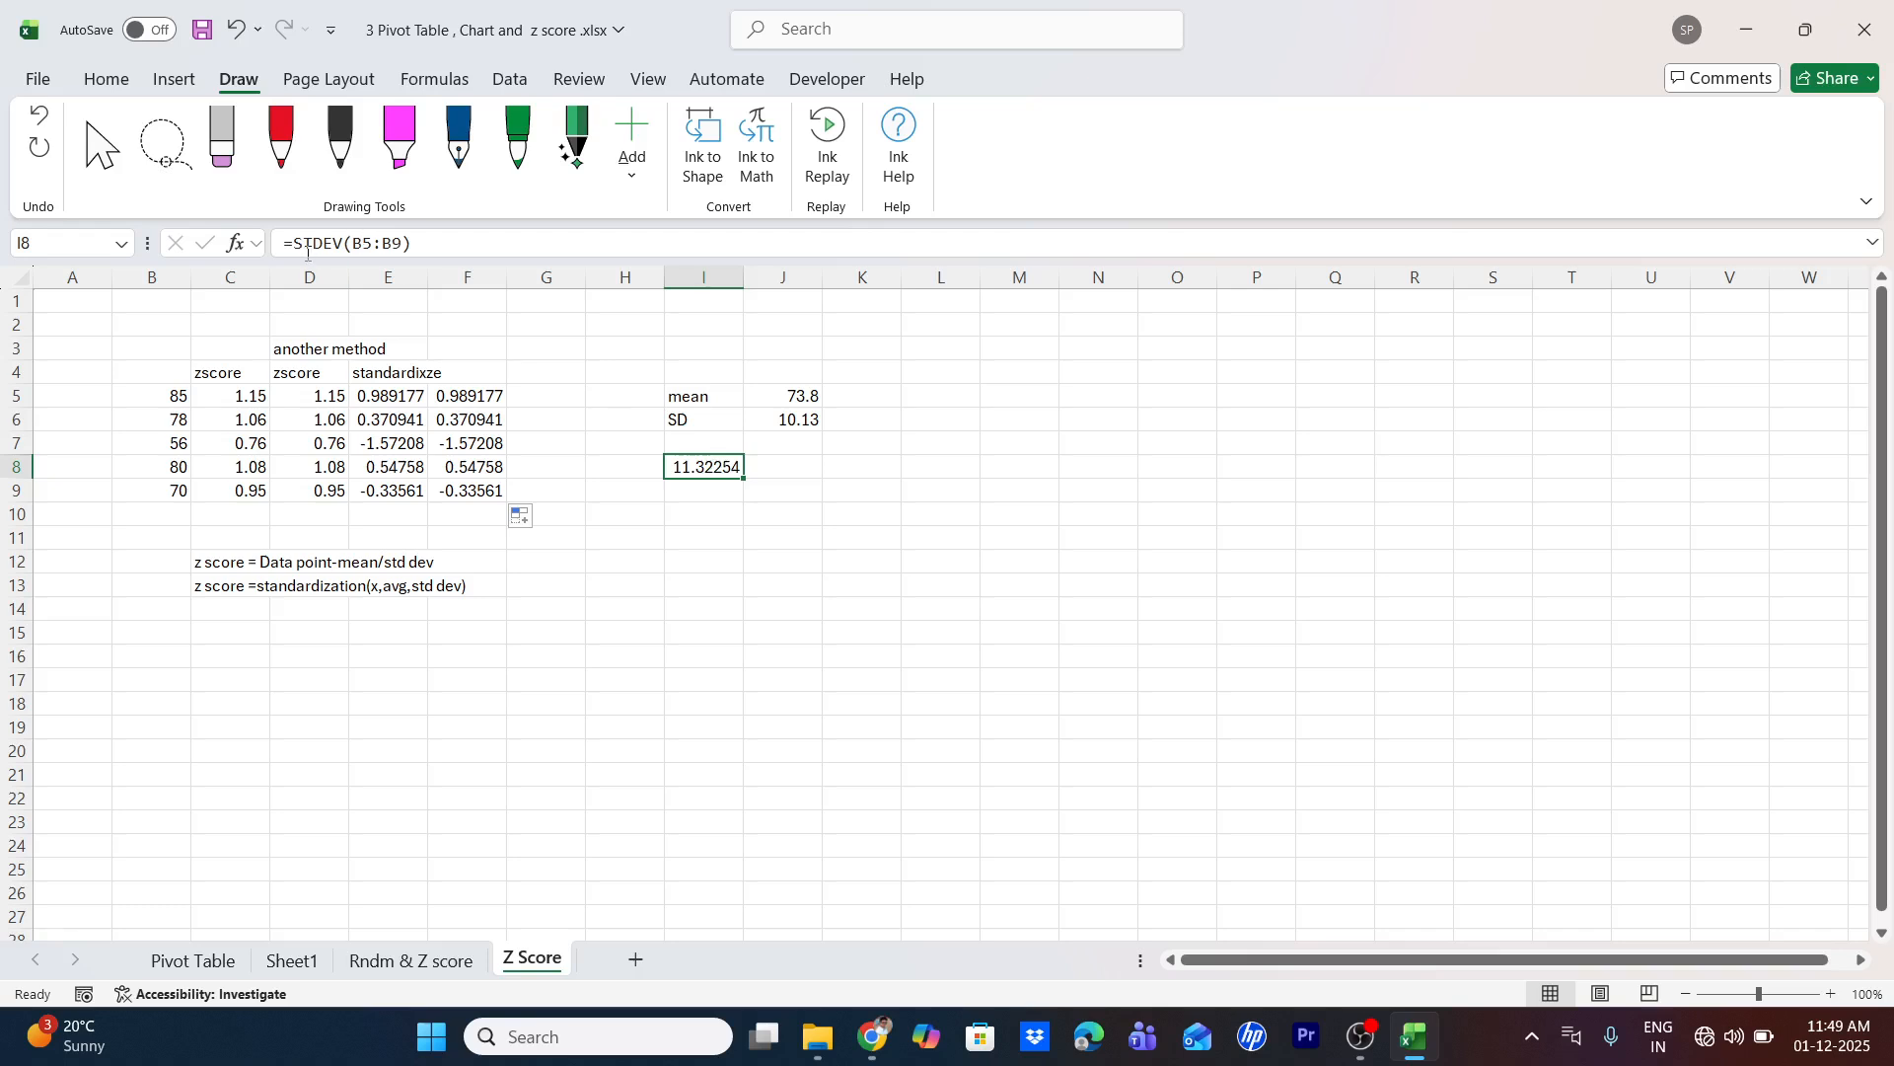
left_click(566, 408)
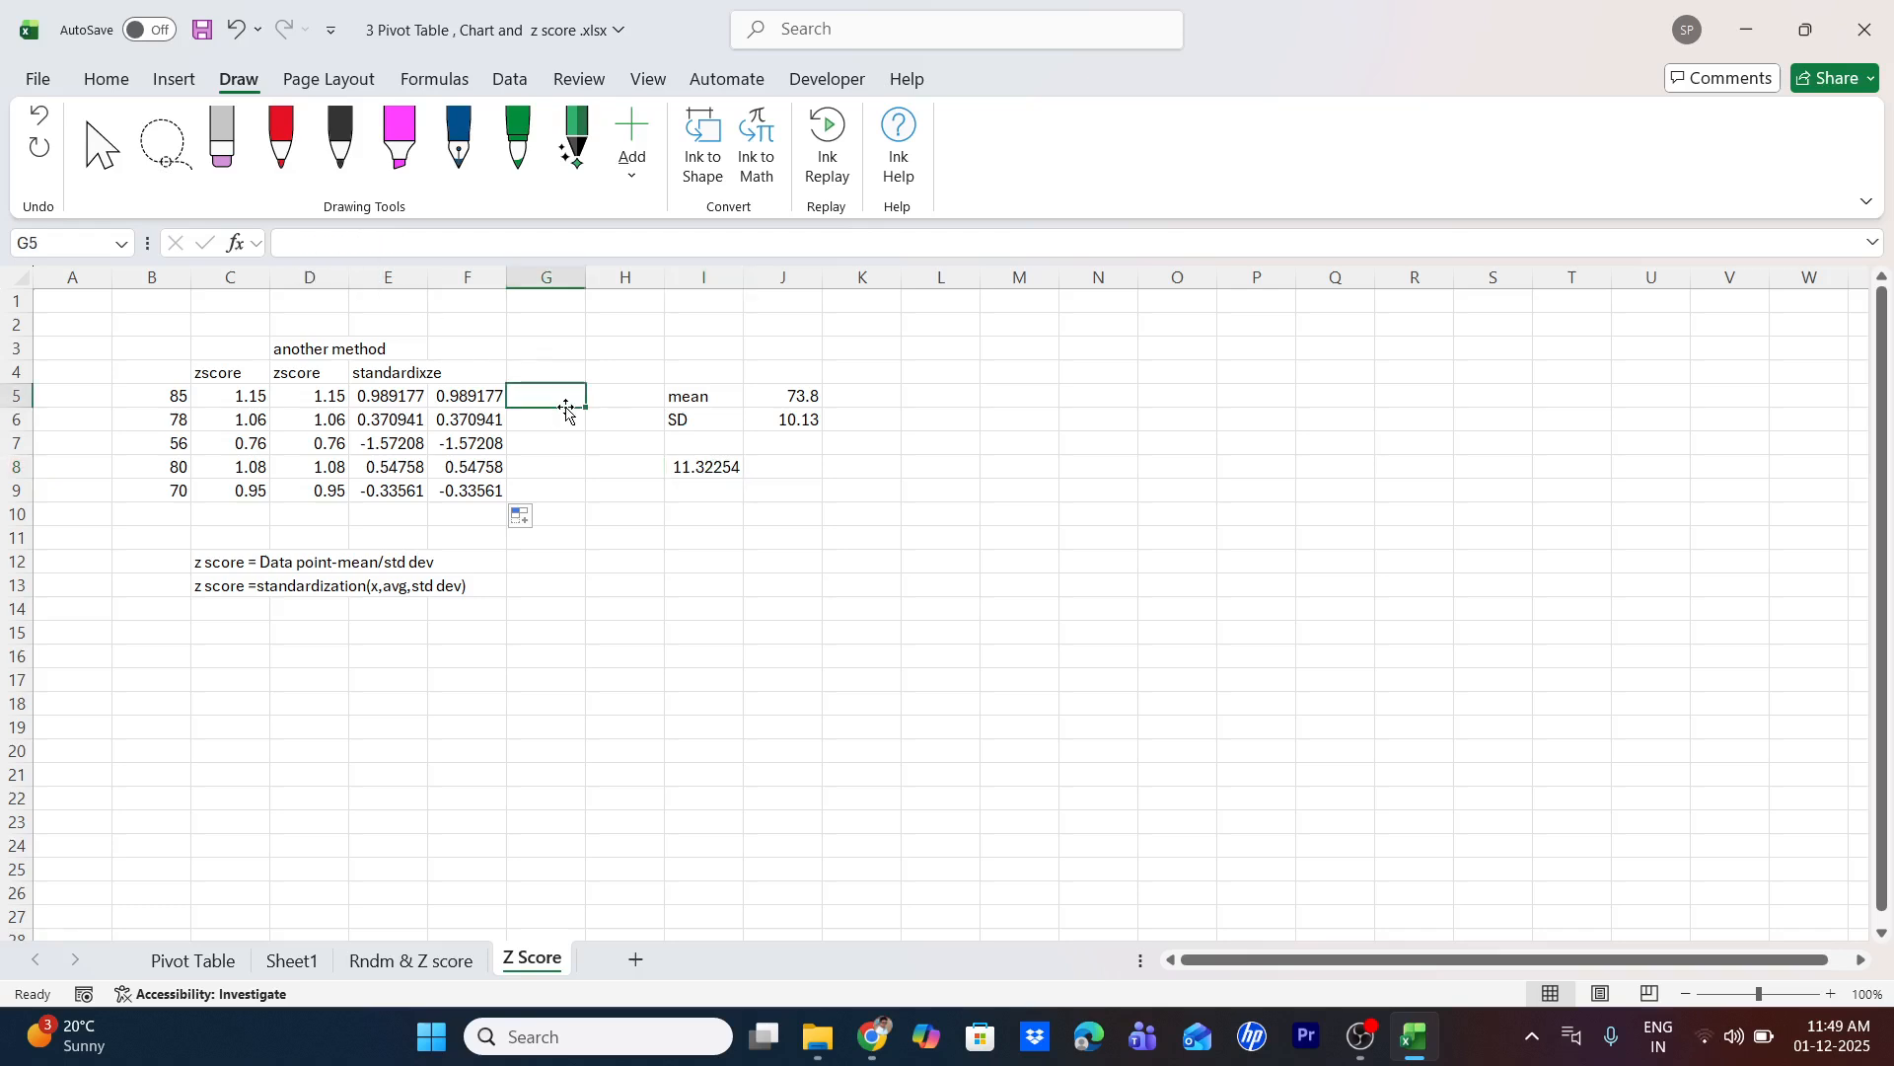